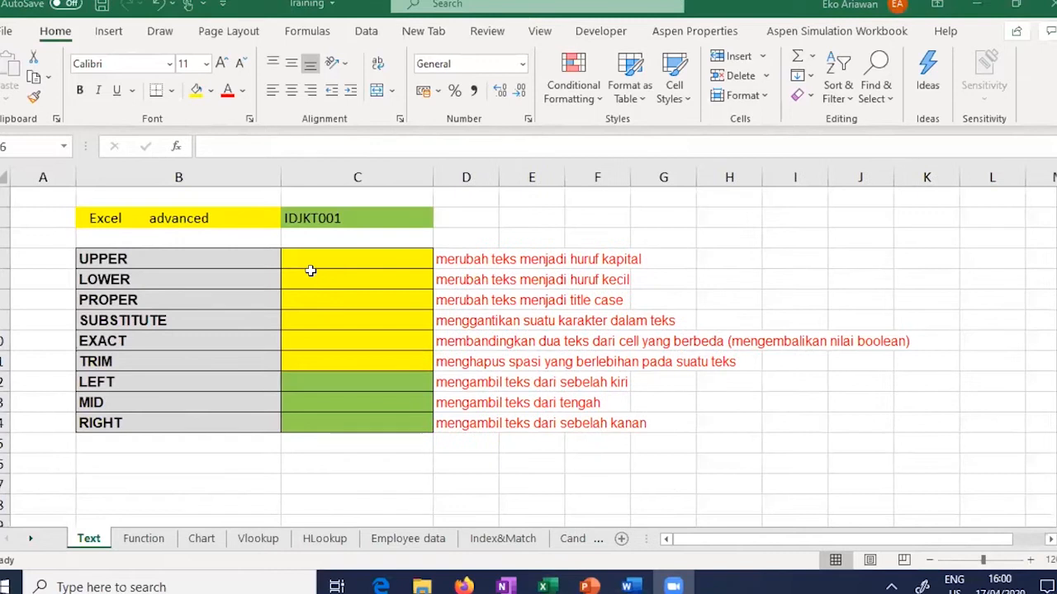
Step: Zoom the Text sheet in two steps to show the TEXT FUNCTIONS title and table, then select E4
{"action": "left_click", "coordinate": [1030, 560]}
{"action": "left_click", "coordinate": [1030, 561]}
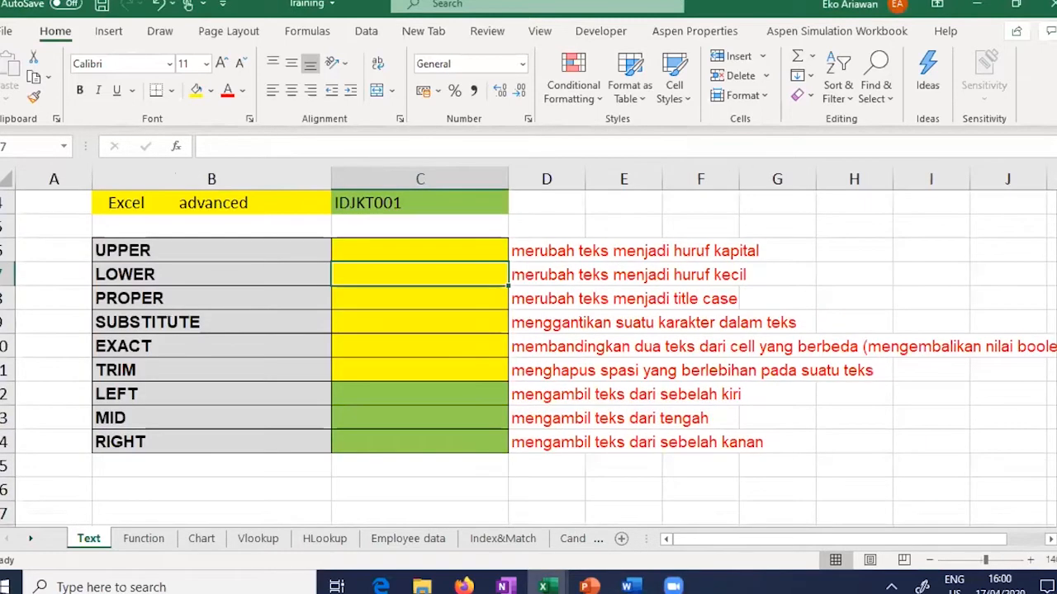
{"action": "scroll", "coordinate": [529, 355], "scroll_direction": "up", "scroll_amount": 1}
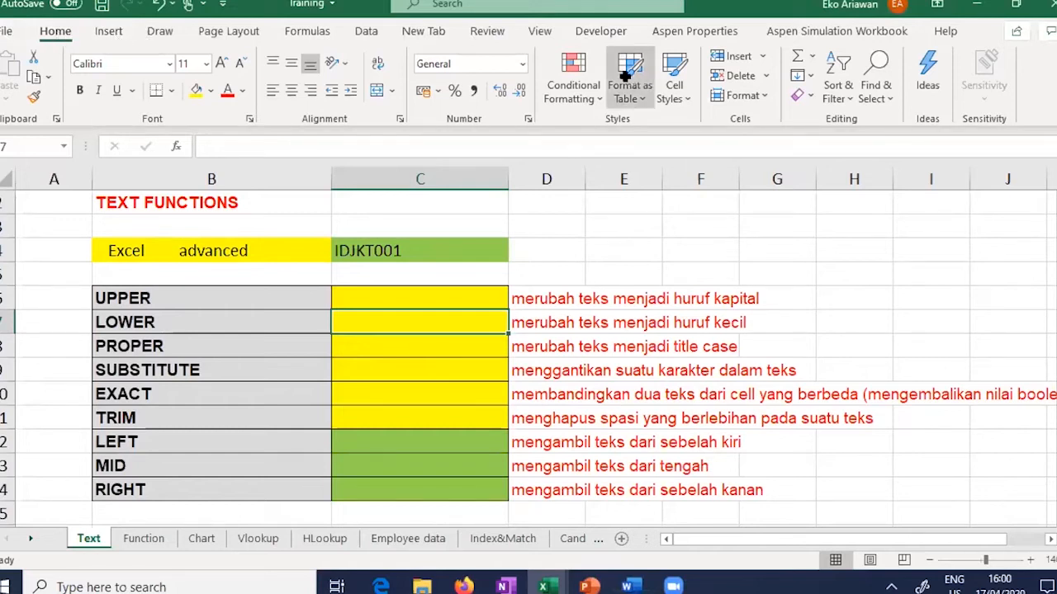
{"action": "left_click", "coordinate": [619, 256]}
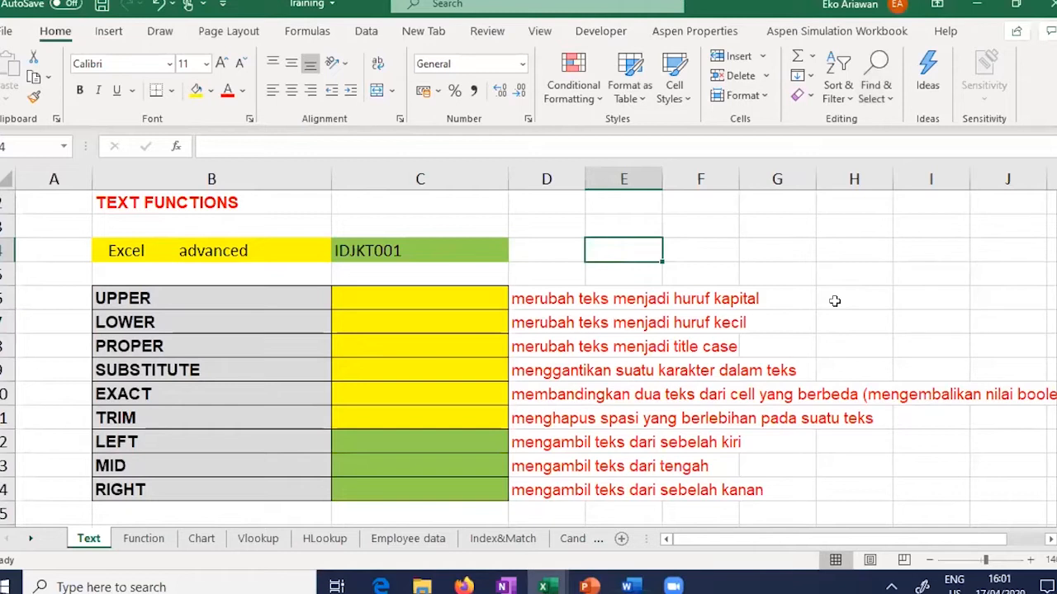
{"action": "left_click", "coordinate": [5, 32]}
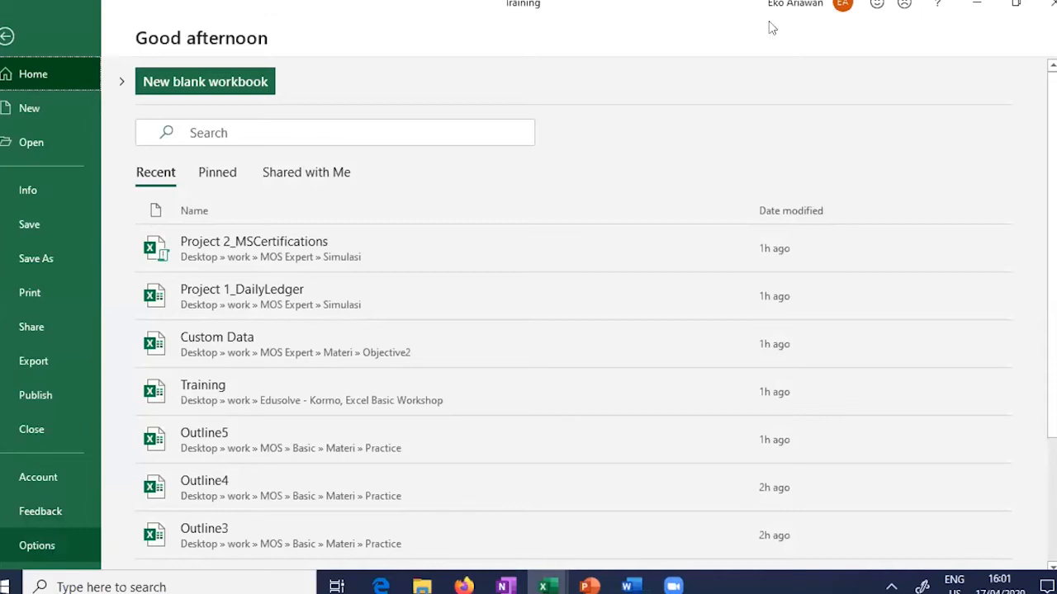
{"action": "left_click", "coordinate": [5, 37]}
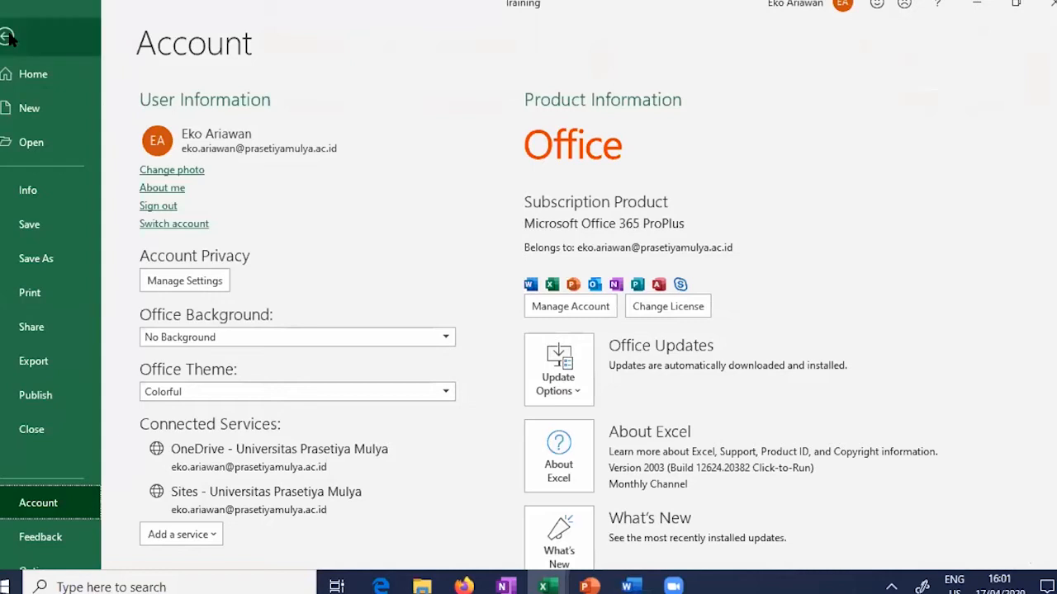
{"action": "key", "text": "Escape"}
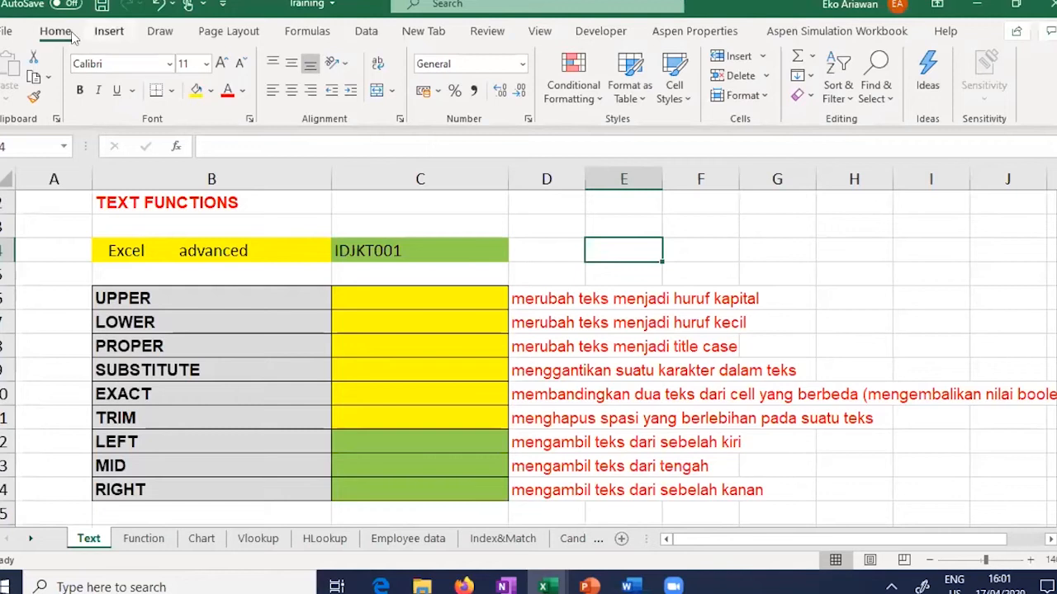
{"action": "left_click", "coordinate": [114, 32]}
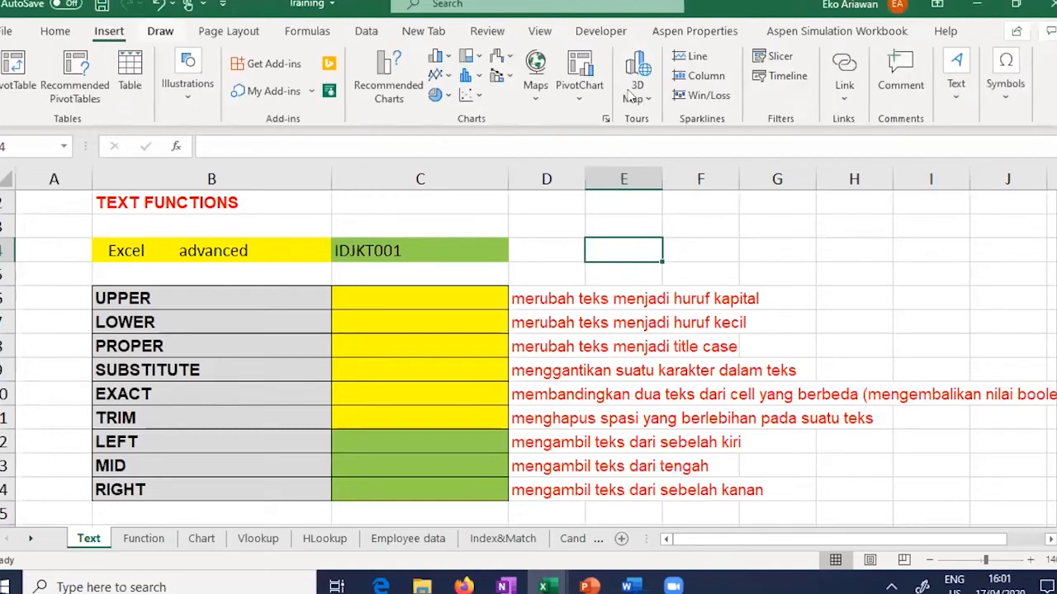
{"action": "left_click", "coordinate": [162, 31]}
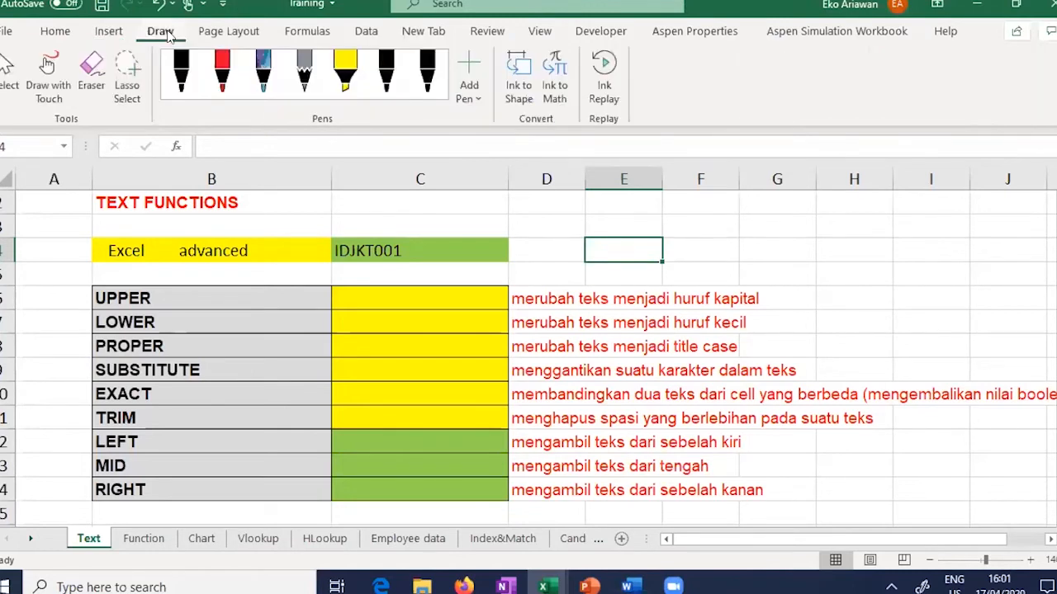
{"action": "left_click", "coordinate": [221, 36]}
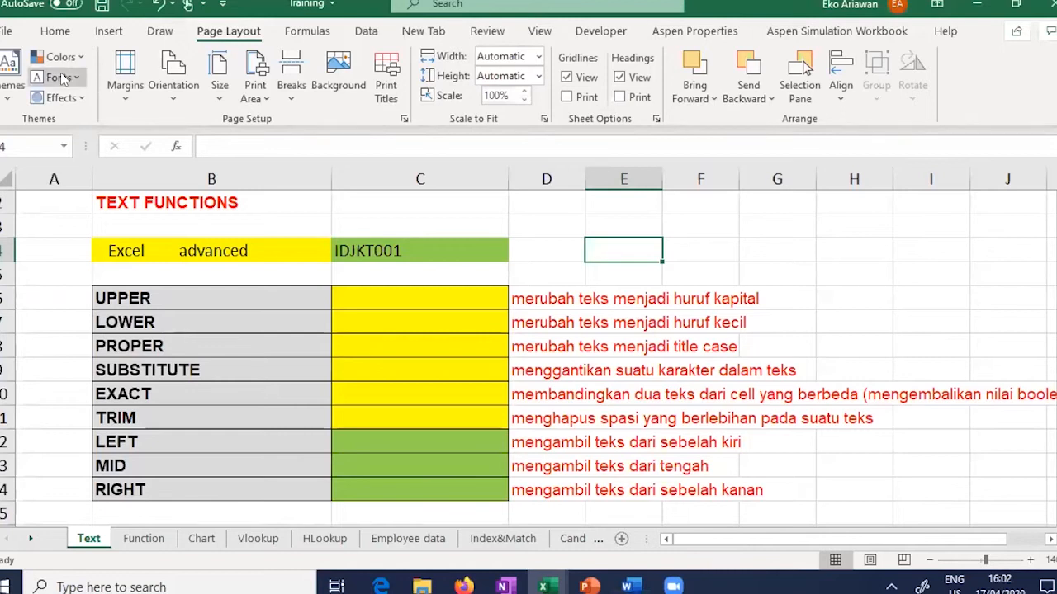
{"action": "left_click", "coordinate": [66, 28]}
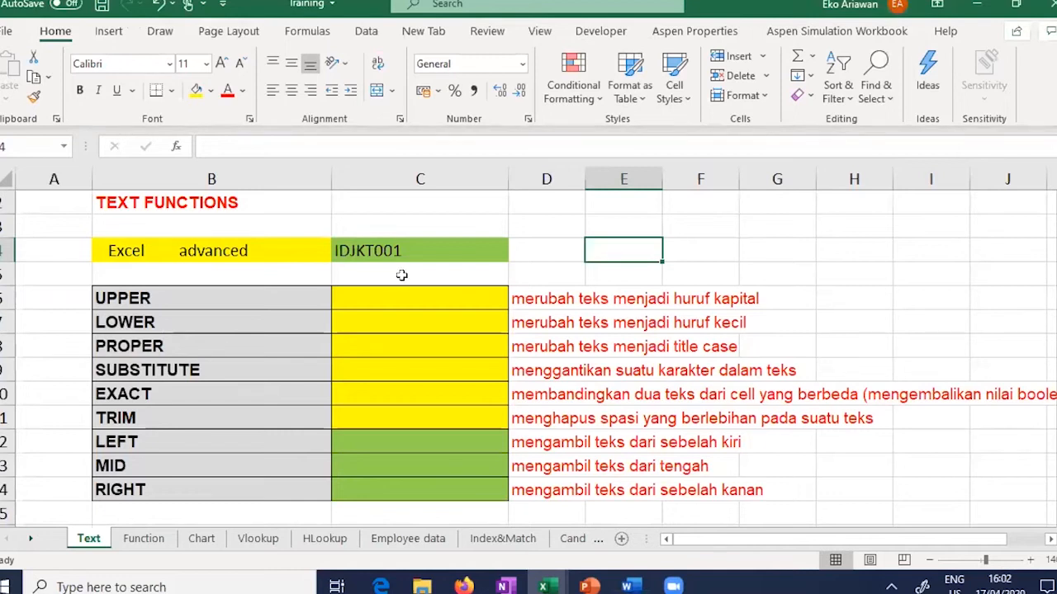
{"action": "left_click", "coordinate": [439, 296]}
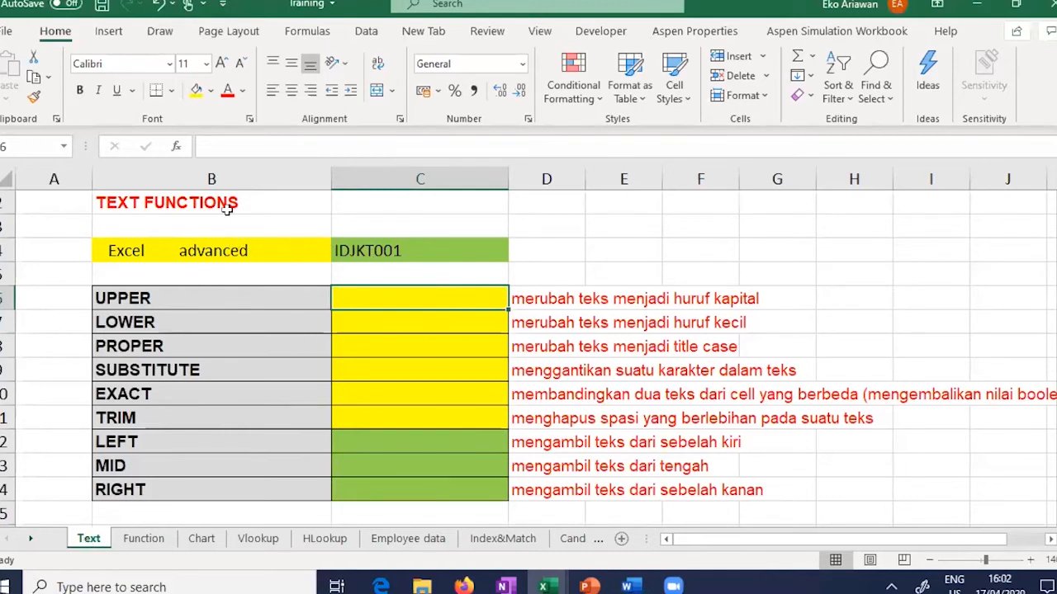
{"action": "left_click", "coordinate": [211, 247]}
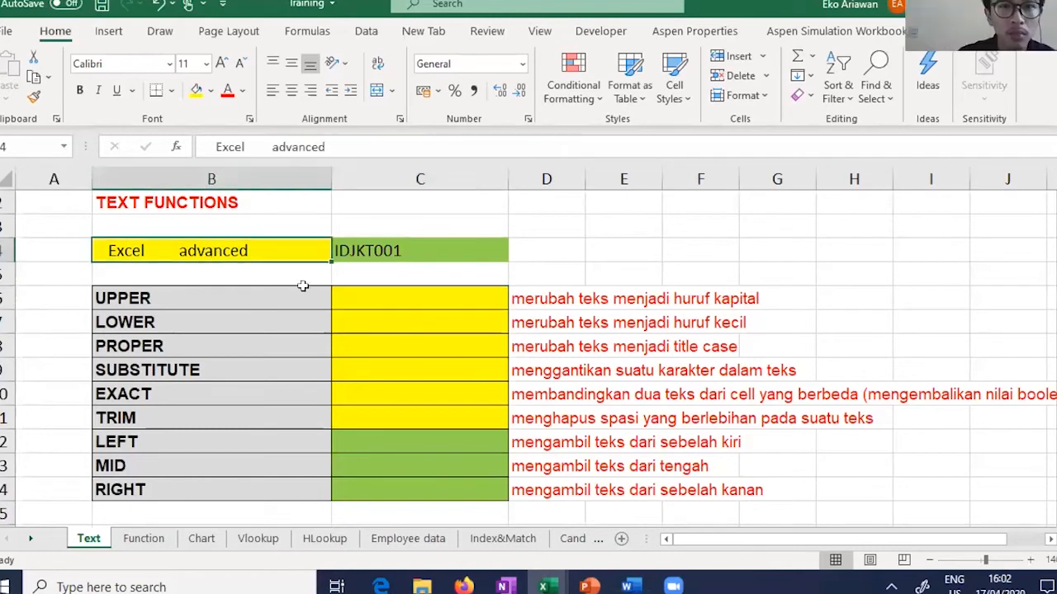
{"action": "left_click", "coordinate": [561, 298]}
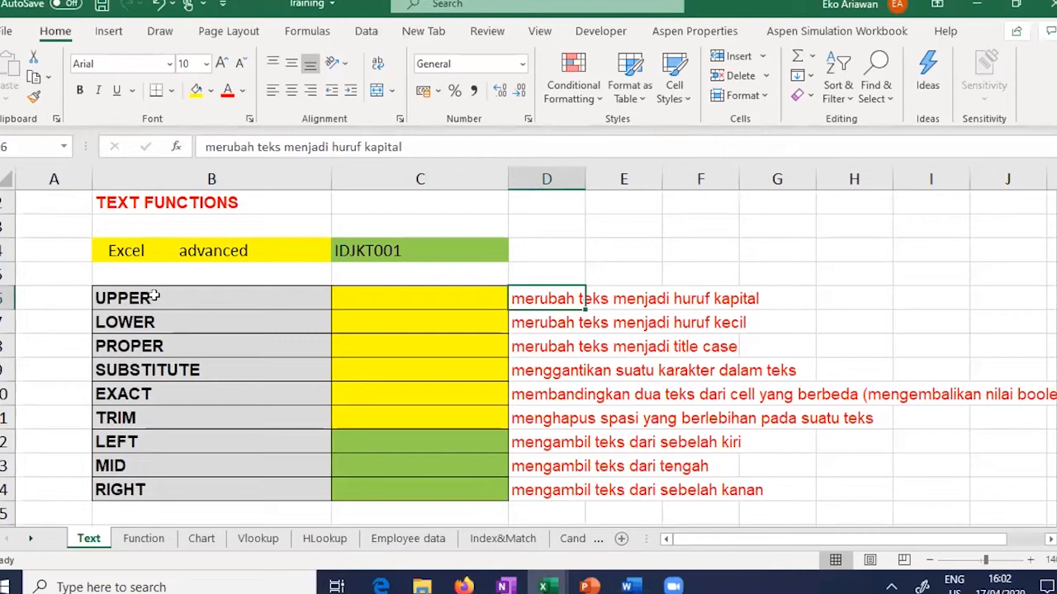
{"action": "left_click", "coordinate": [387, 300]}
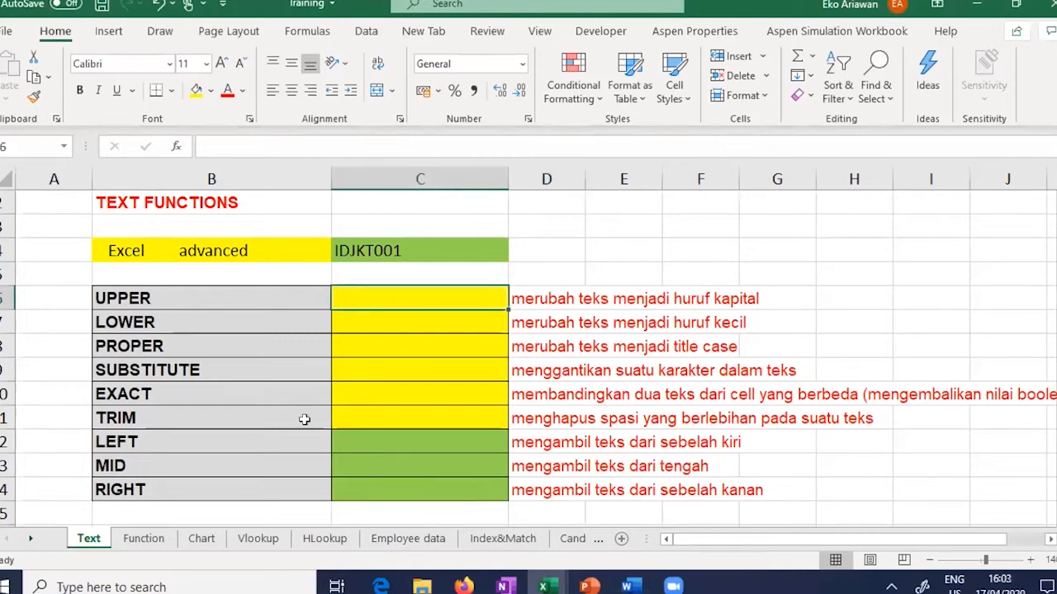
Step: Enter =UPPER(B4) in C6 so it shows EXCEL ADVANCED
{"action": "type", "text": "=UPPE"}
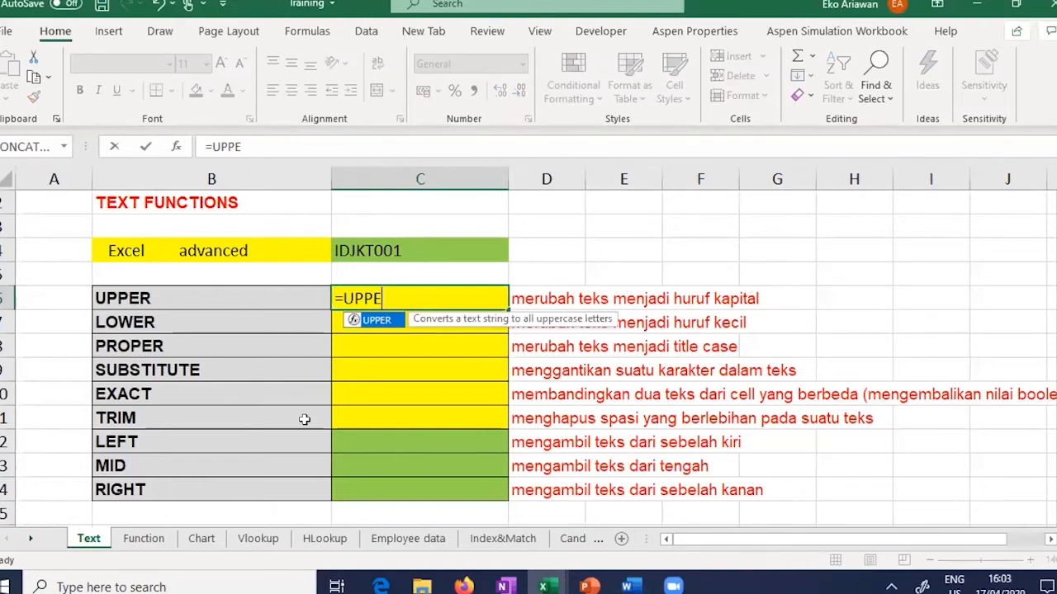
{"action": "type", "text": "R("}
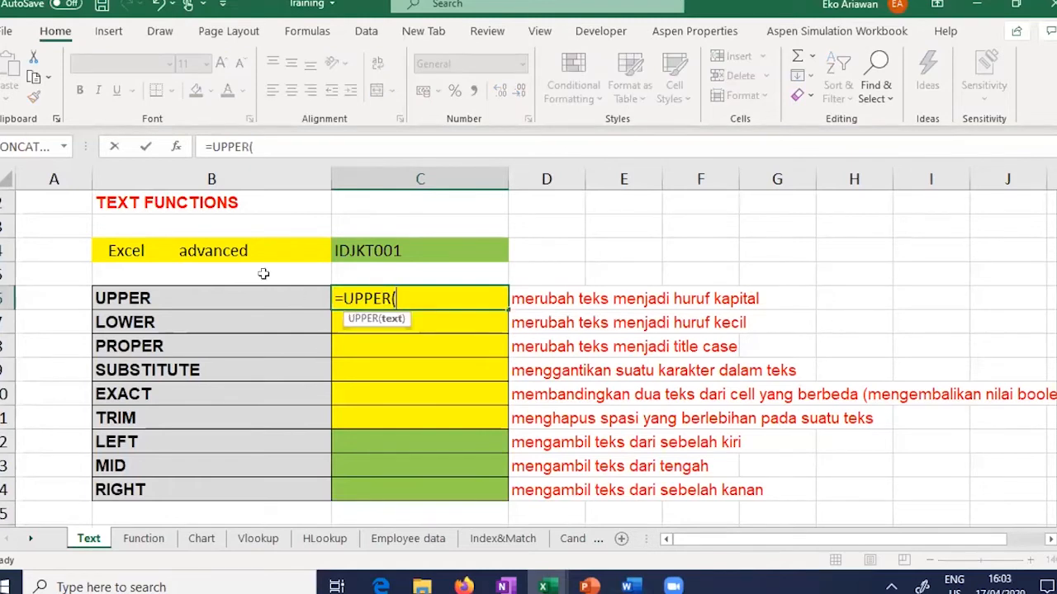
{"action": "left_click", "coordinate": [195, 250]}
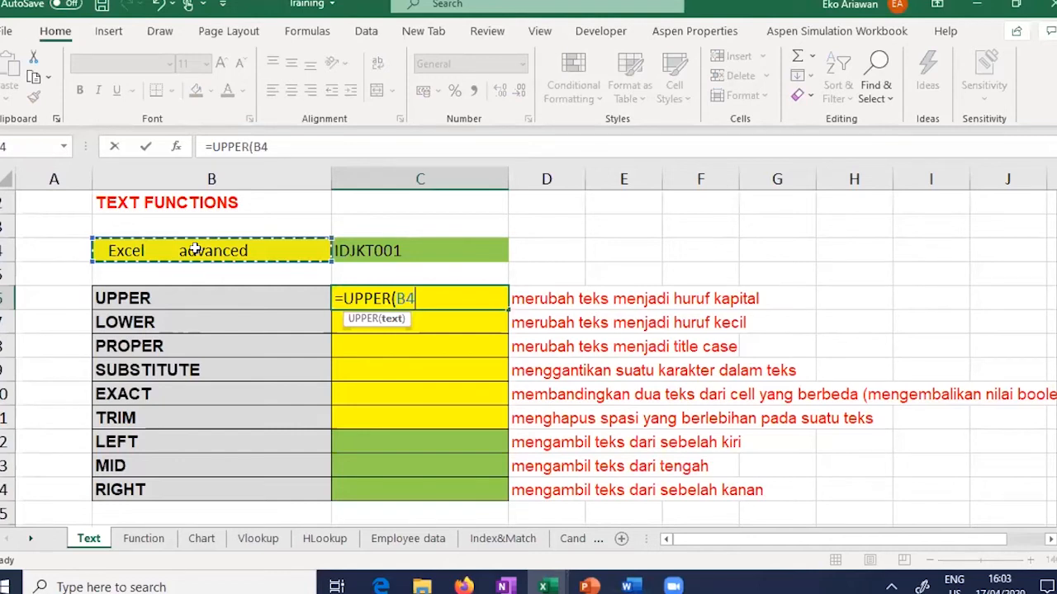
{"action": "type", "text": ")"}
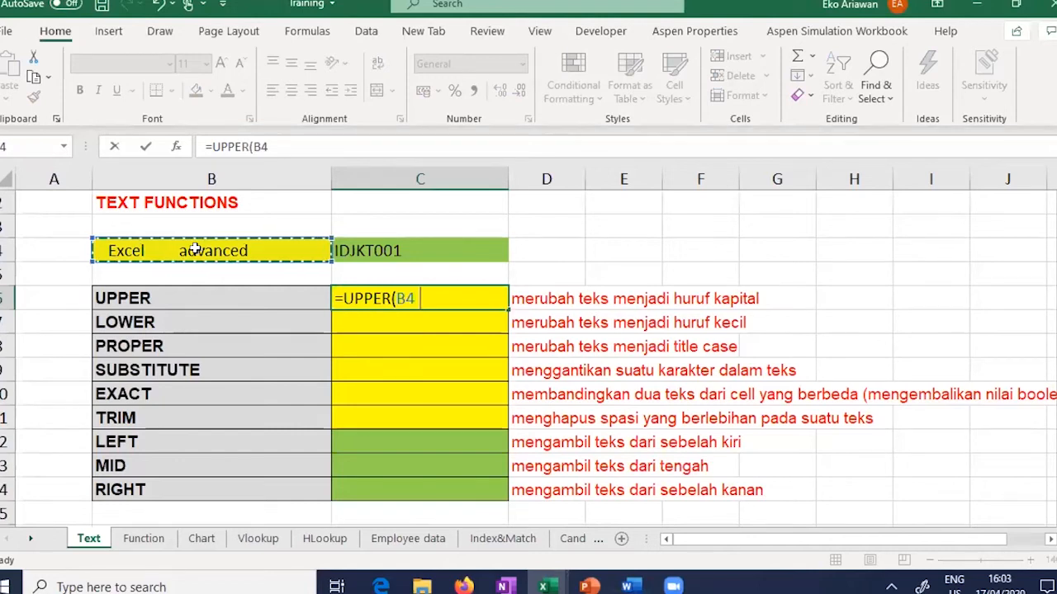
{"action": "type", "text": ")"}
{"action": "key", "text": "Return"}
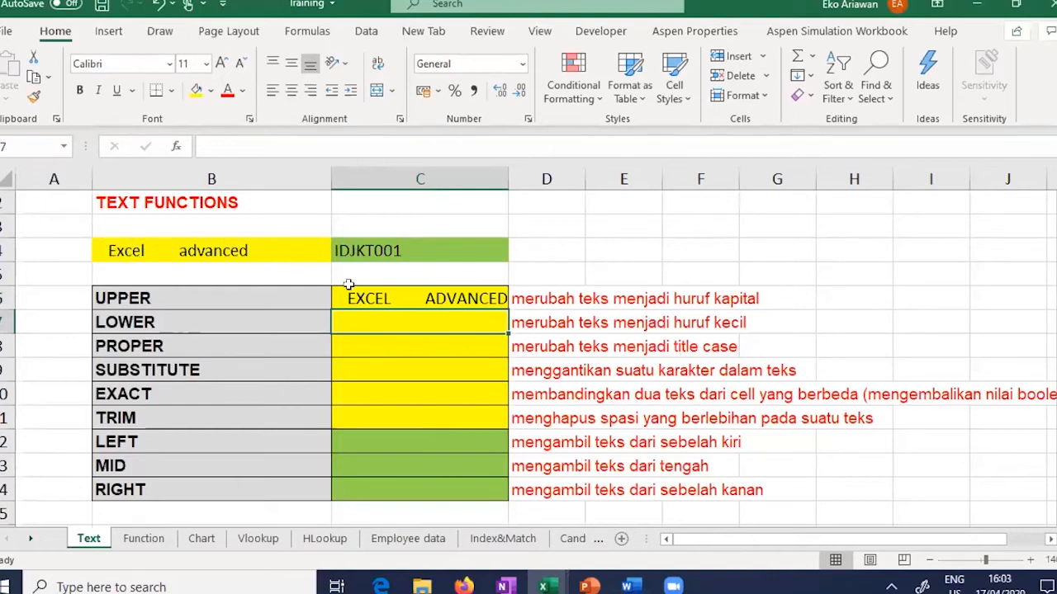
{"action": "left_click", "coordinate": [401, 302]}
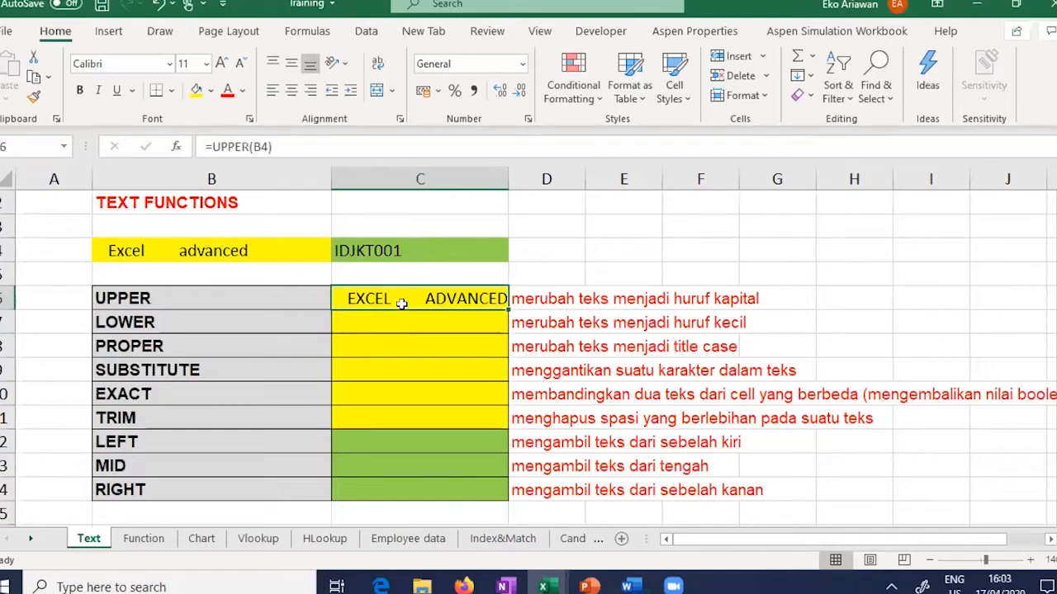
{"action": "left_click", "coordinate": [397, 322]}
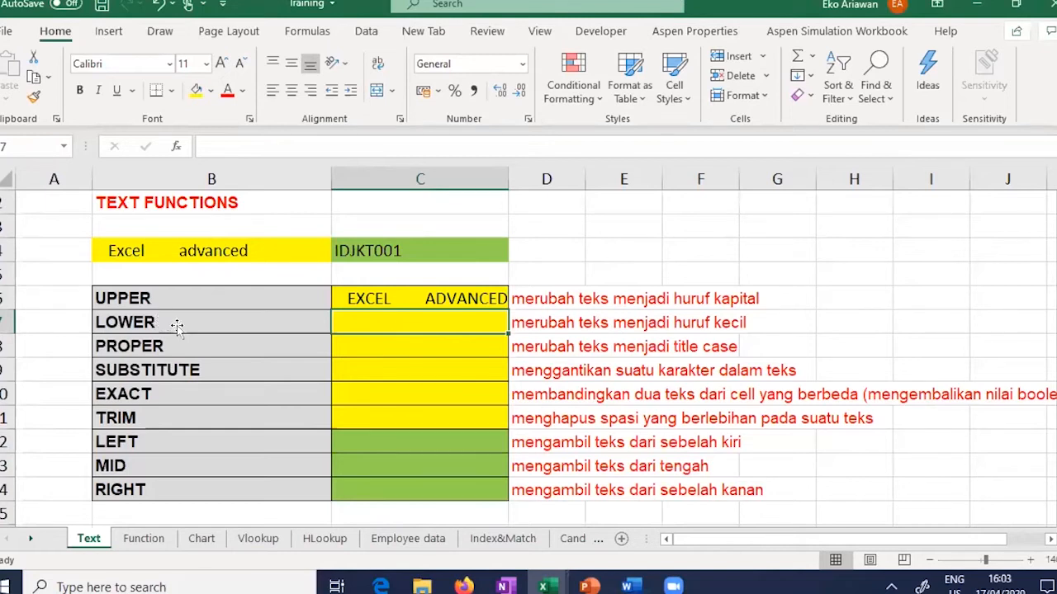
Step: Enter =LOWER(B4) in C7, giving excel advanced
{"action": "type", "text": "="}
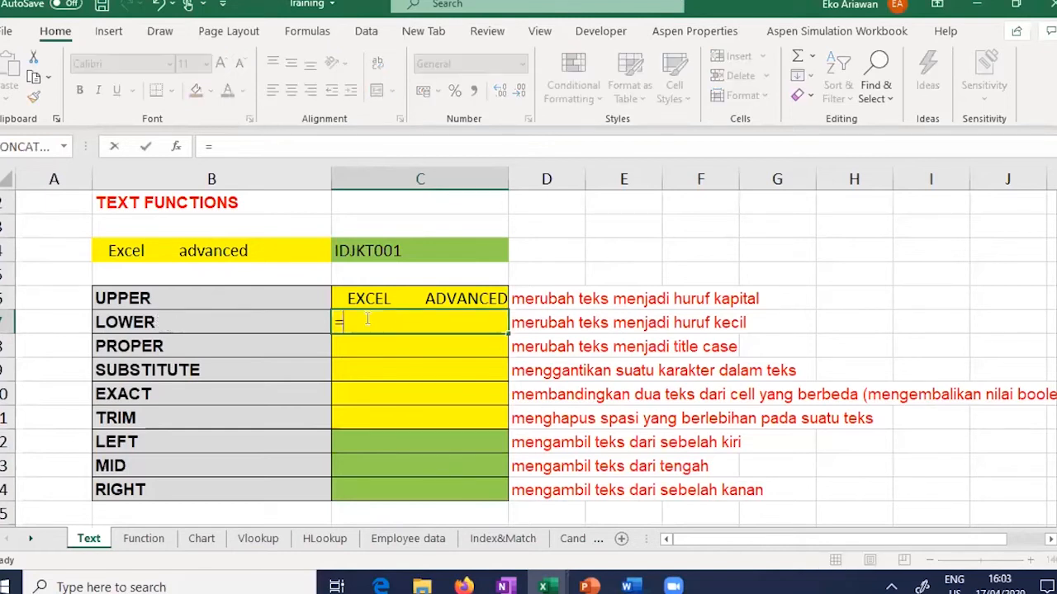
{"action": "type", "text": "LO"}
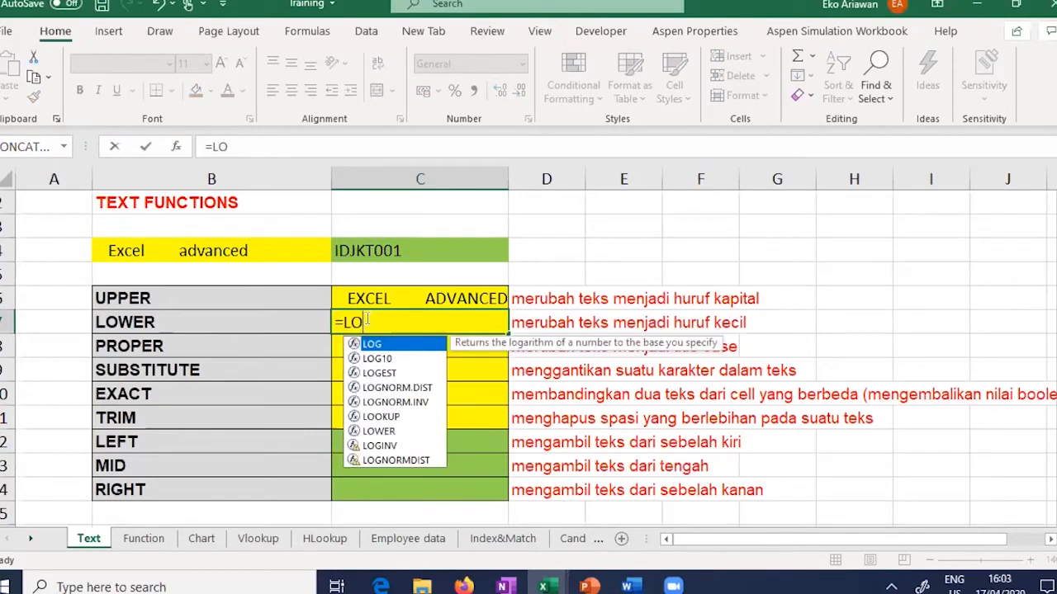
{"action": "type", "text": "WER("}
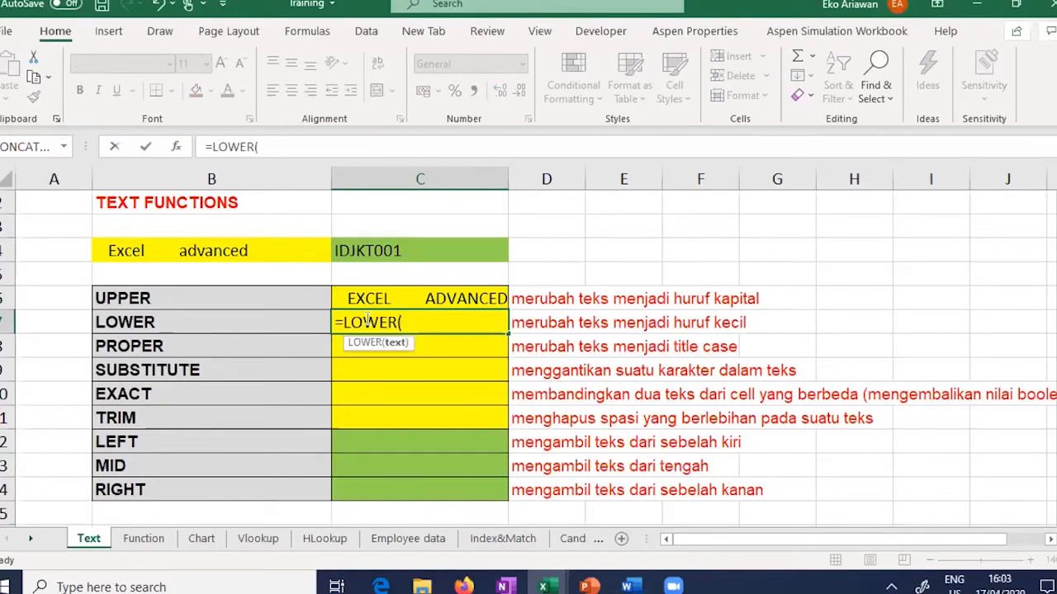
{"action": "left_click", "coordinate": [243, 256]}
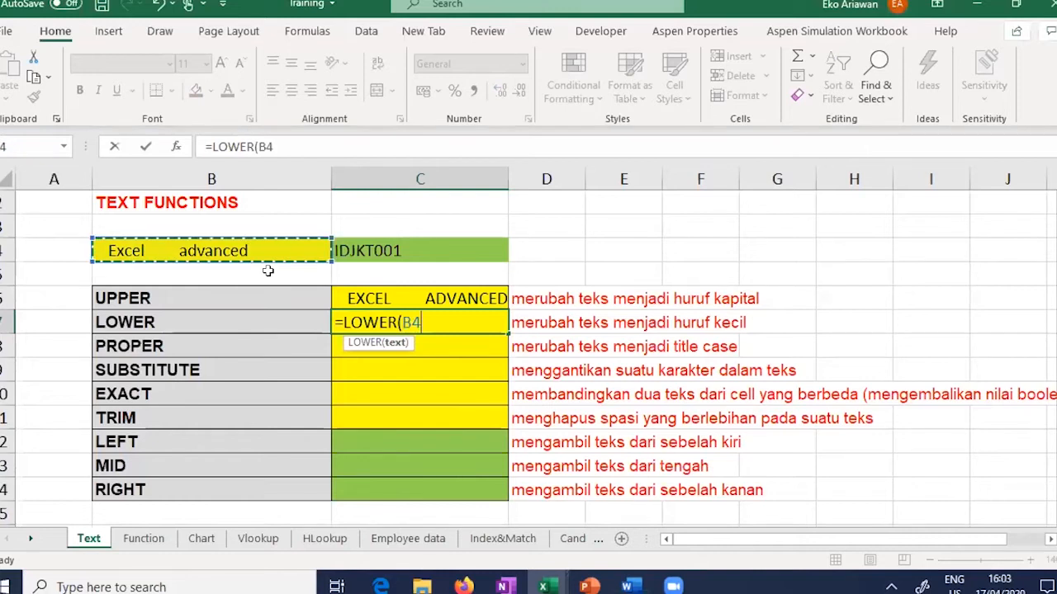
{"action": "key", "text": "Return"}
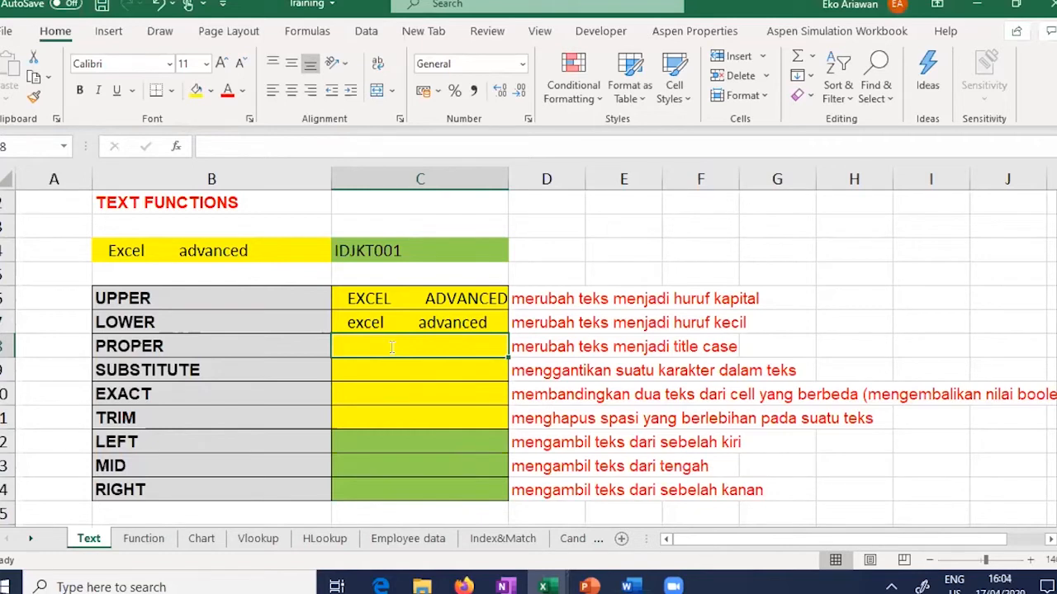
Step: Enter =PROPER(B4) in C8, giving Excel Advanced
{"action": "type", "text": "="}
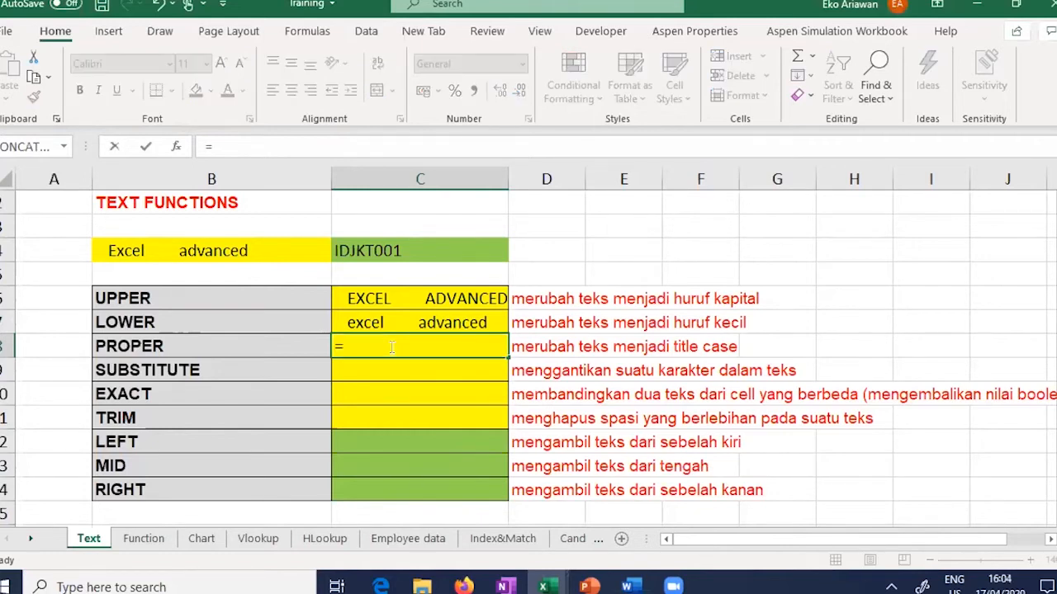
{"action": "type", "text": "PRO"}
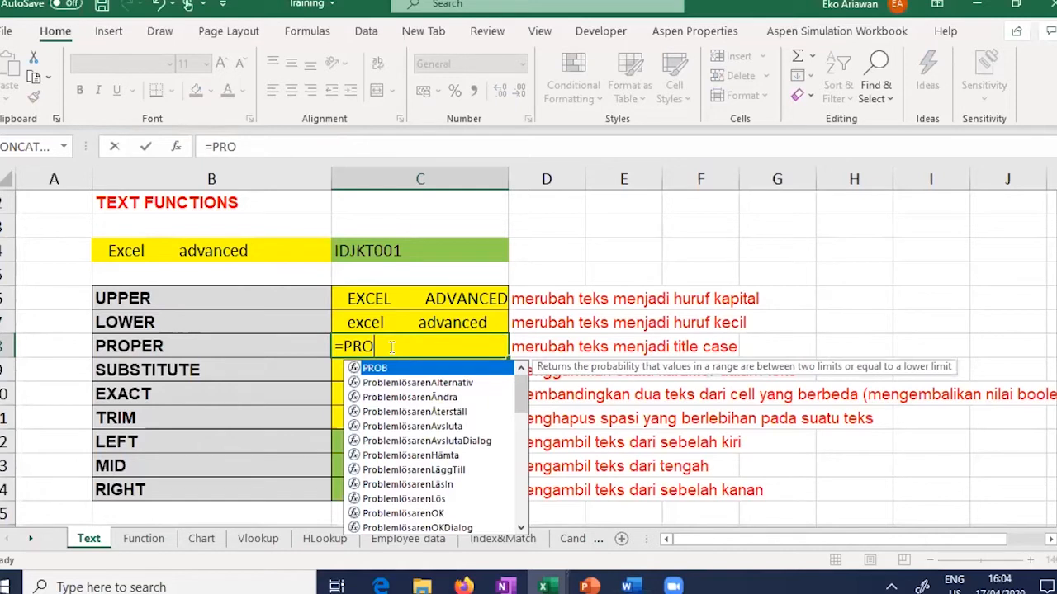
{"action": "type", "text": "PER"}
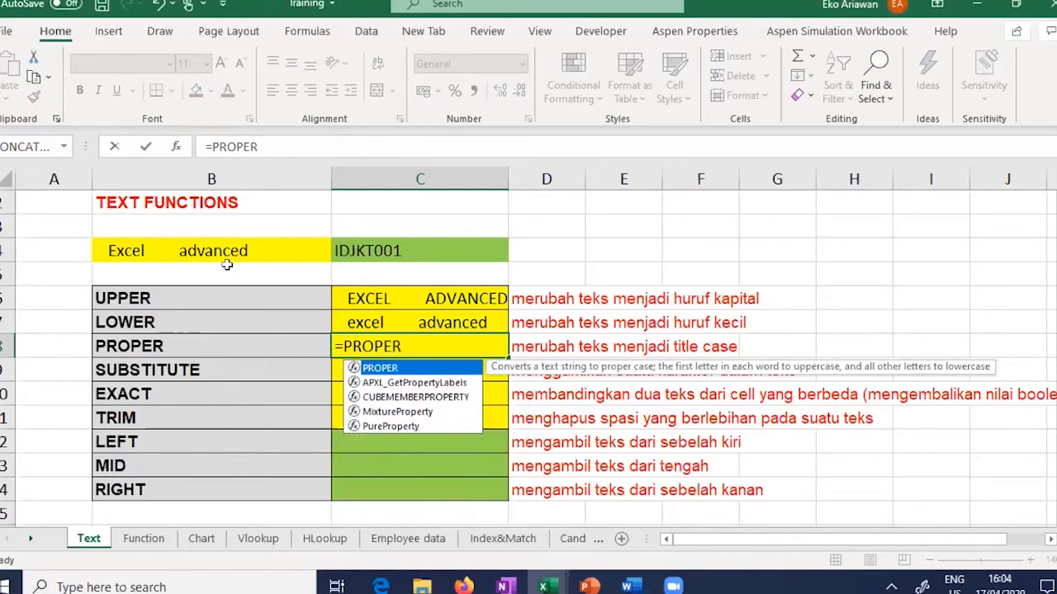
{"action": "type", "text": "("}
{"action": "left_click", "coordinate": [248, 252]}
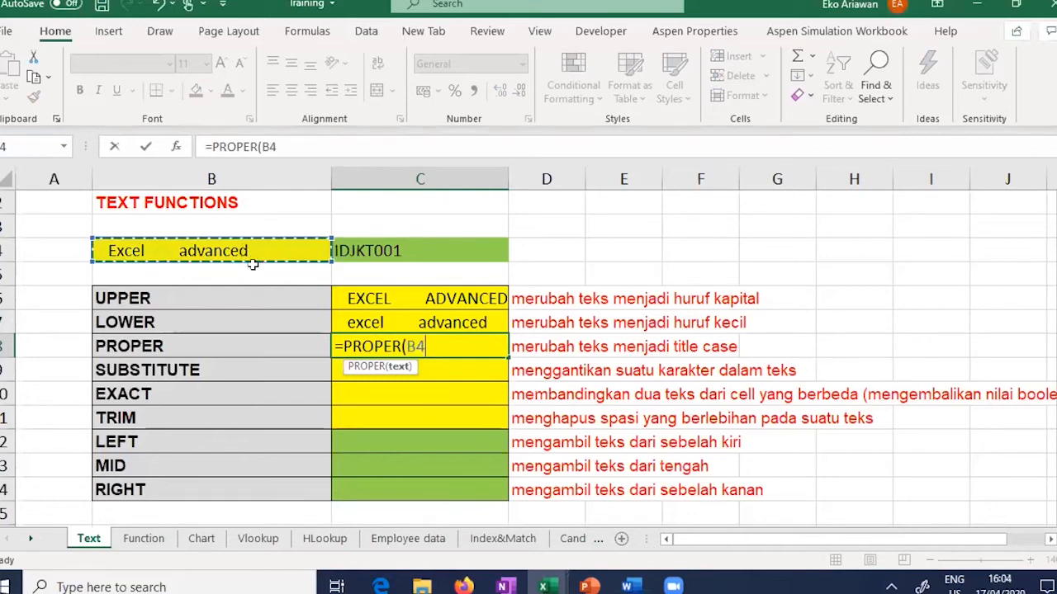
{"action": "key", "text": "Return"}
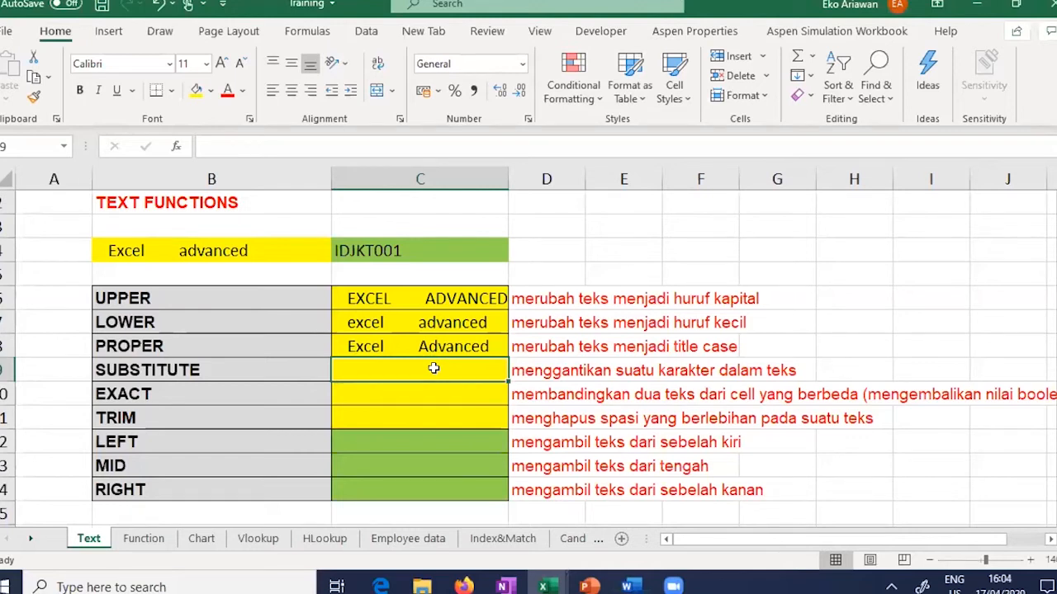
Step: Enter =SUBSTITUTE(B4;"advanced";"expert") in C9 so it shows Excel expert
{"action": "type", "text": "="}
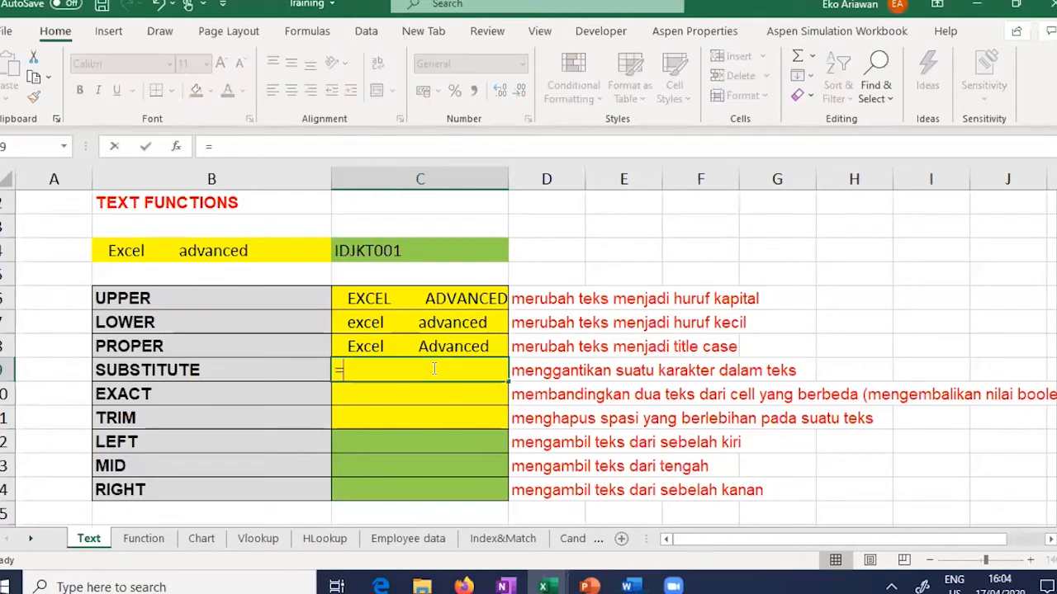
{"action": "type", "text": "SUB"}
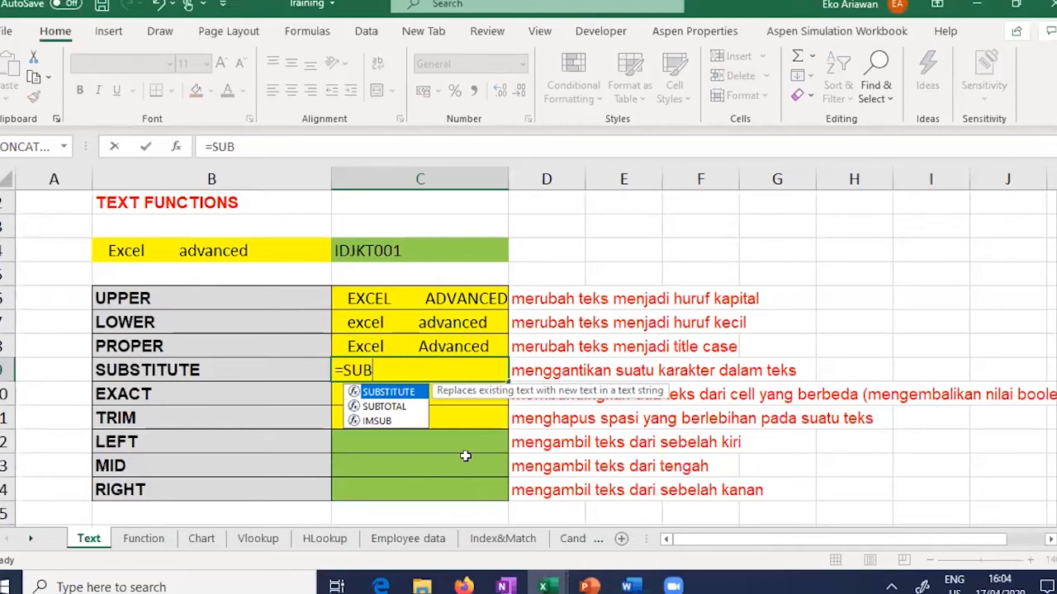
{"action": "key", "text": "Tab"}
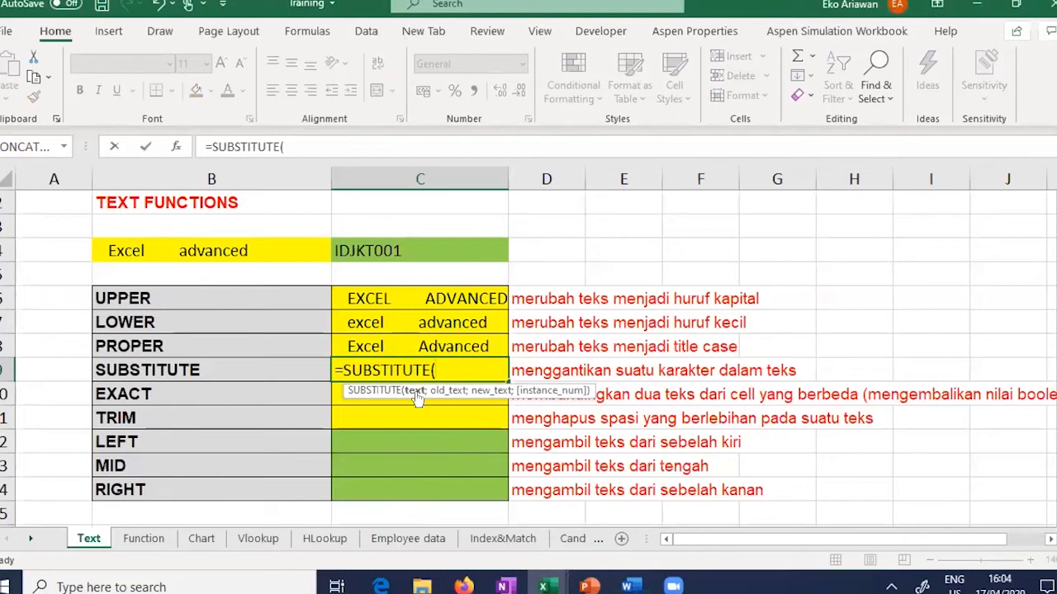
{"action": "left_click", "coordinate": [274, 251]}
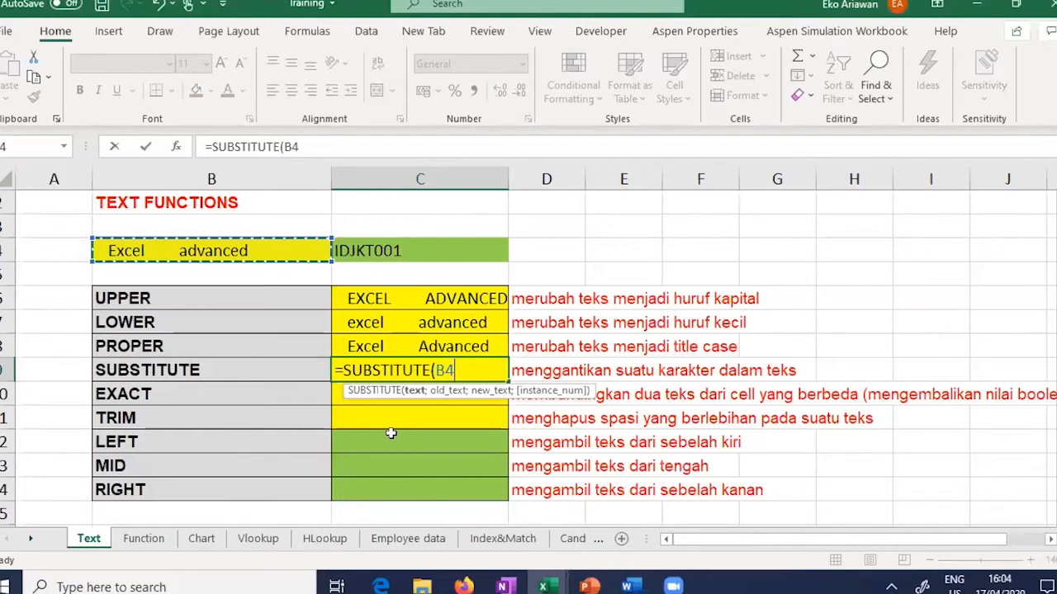
{"action": "type", "text": ";"}
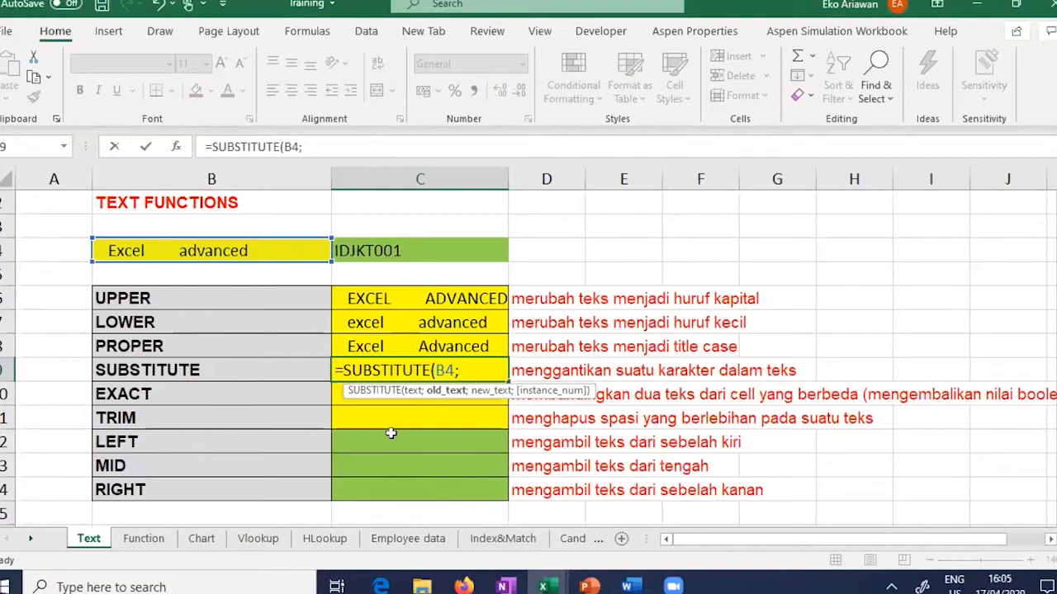
{"action": "type", "text": "ad"}
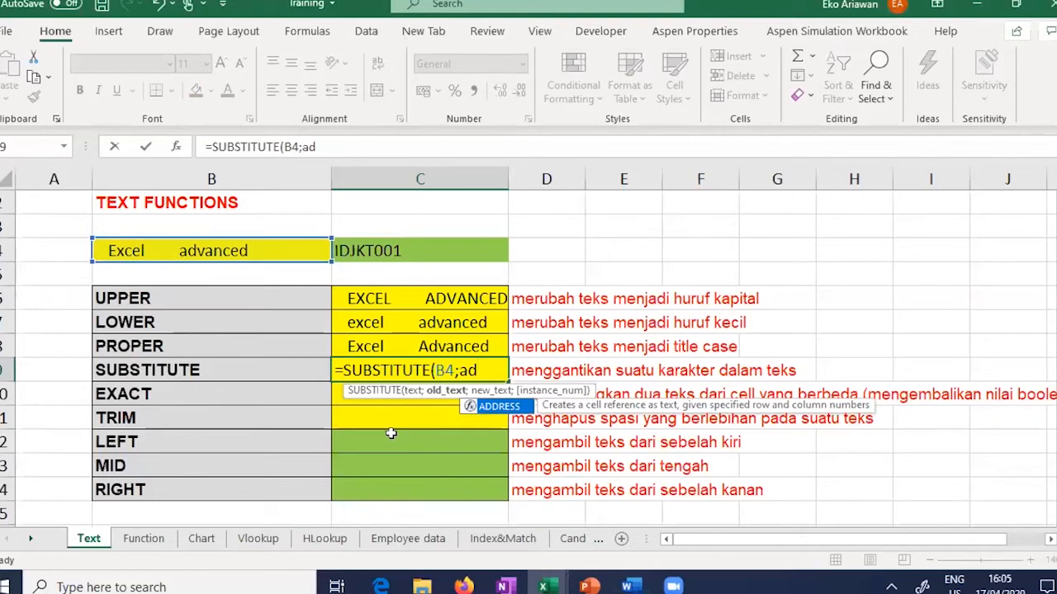
{"action": "key", "text": "BackSpace"}
{"action": "key", "text": "BackSpace"}
{"action": "type", "text": "\""}
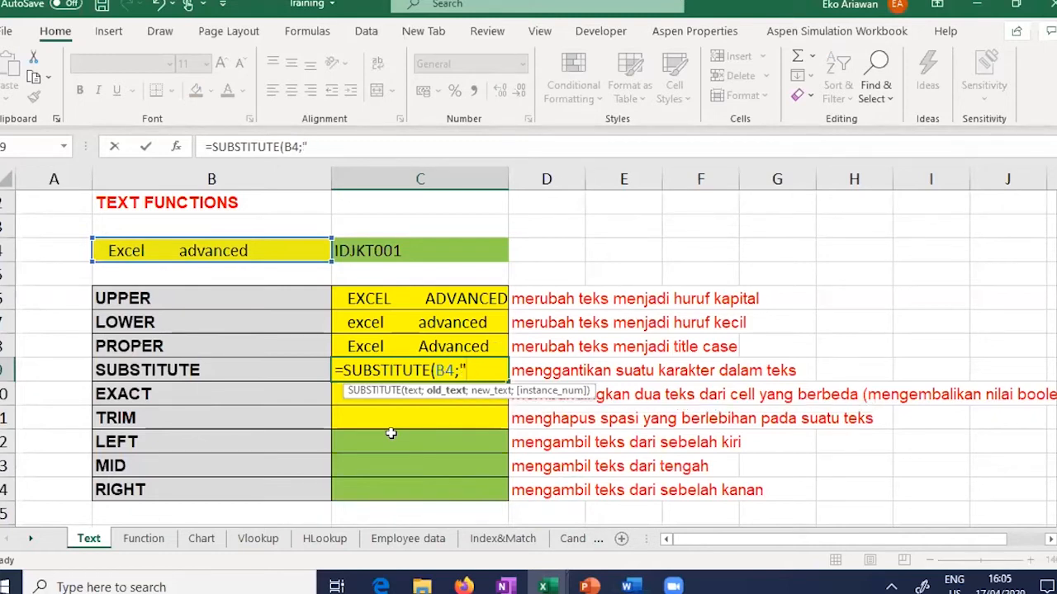
{"action": "type", "text": "advanced"}
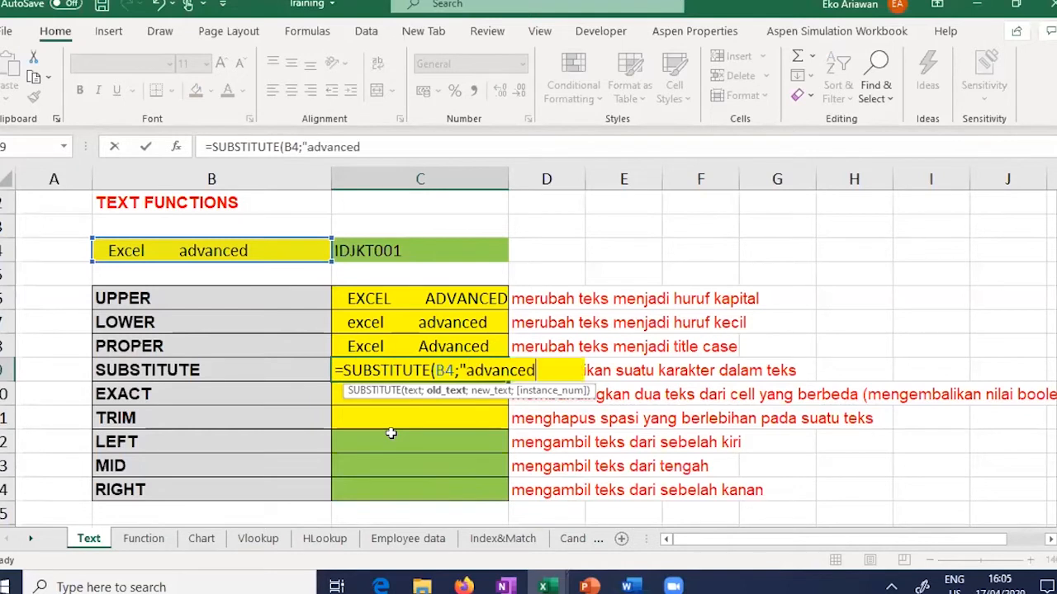
{"action": "type", "text": "\";\""}
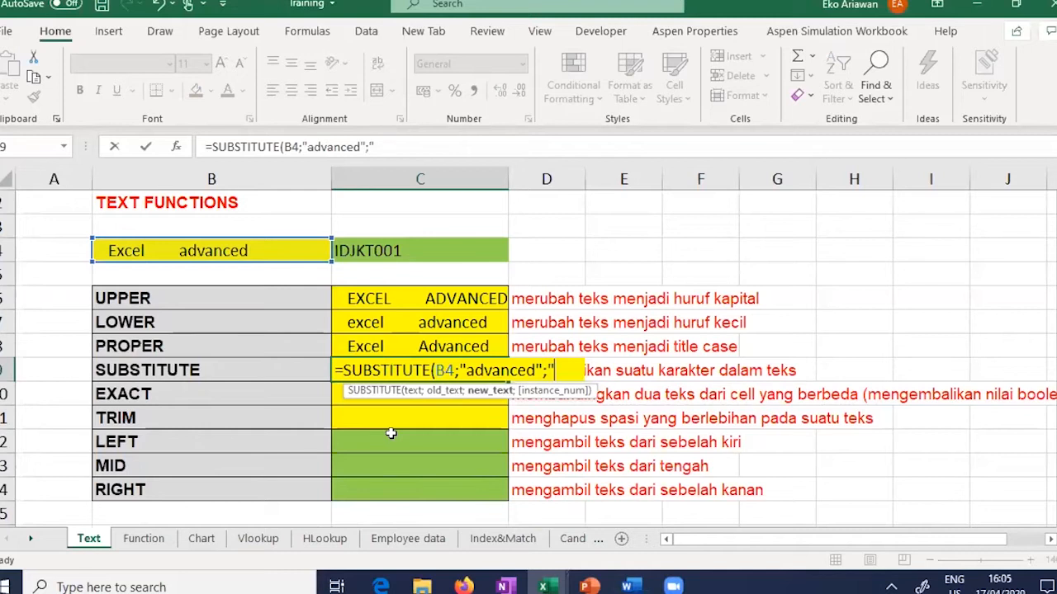
{"action": "type", "text": "expert"}
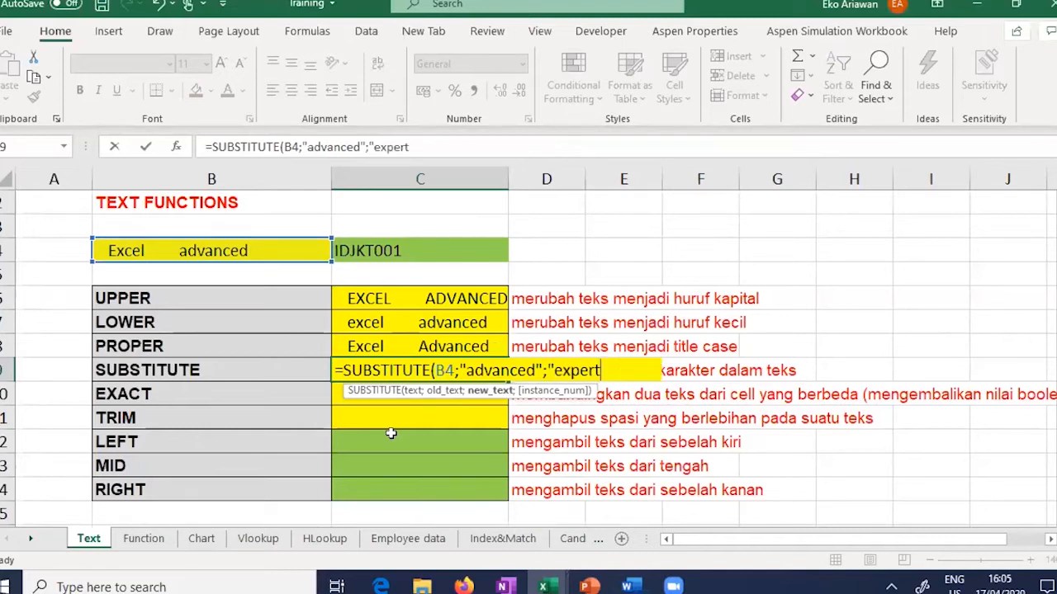
{"action": "type", "text": "\")"}
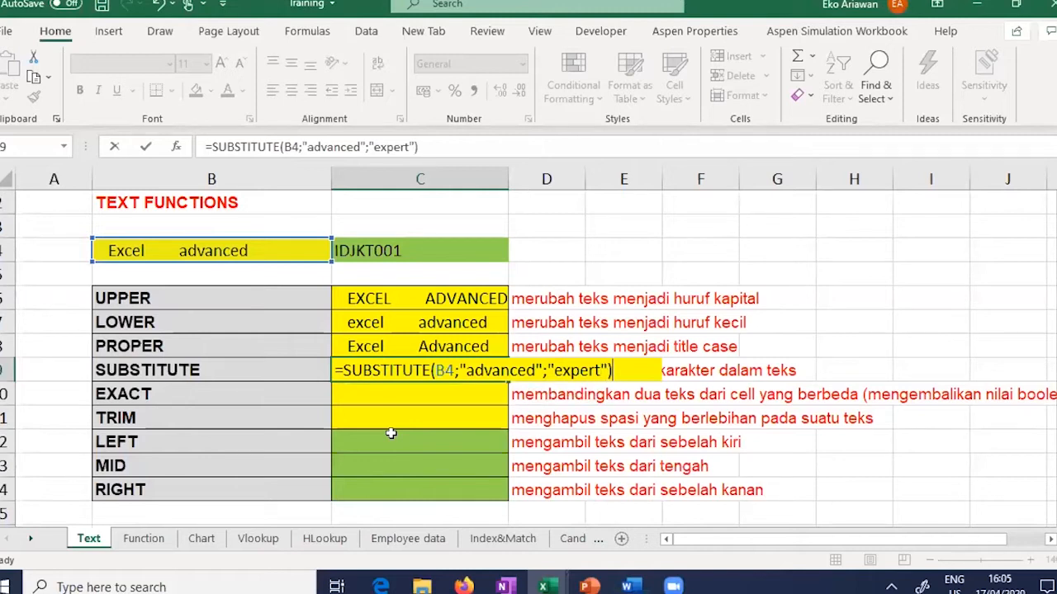
{"action": "key", "text": "Return"}
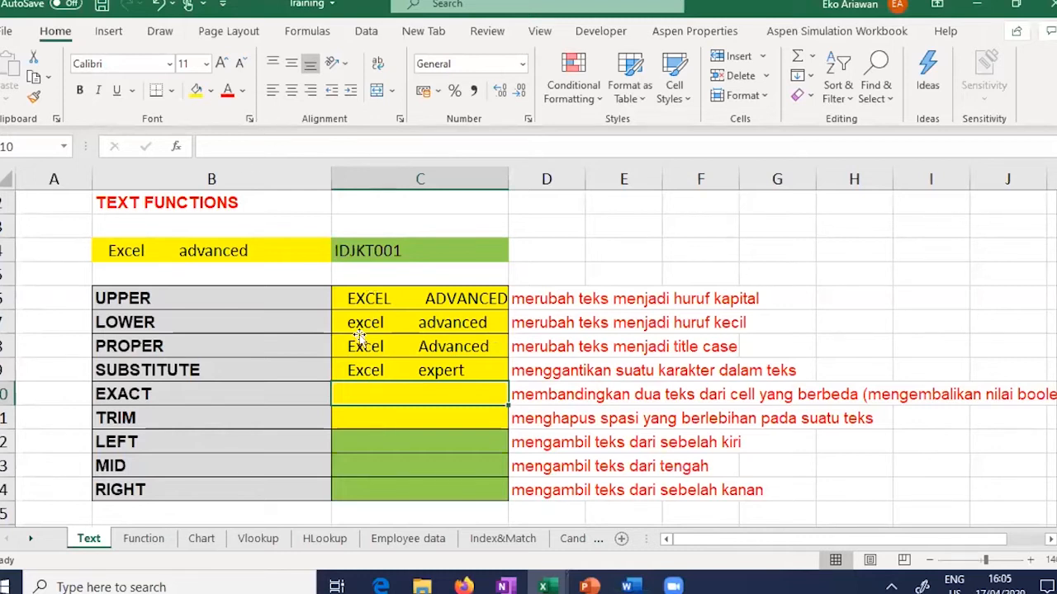
{"action": "left_click", "coordinate": [437, 366]}
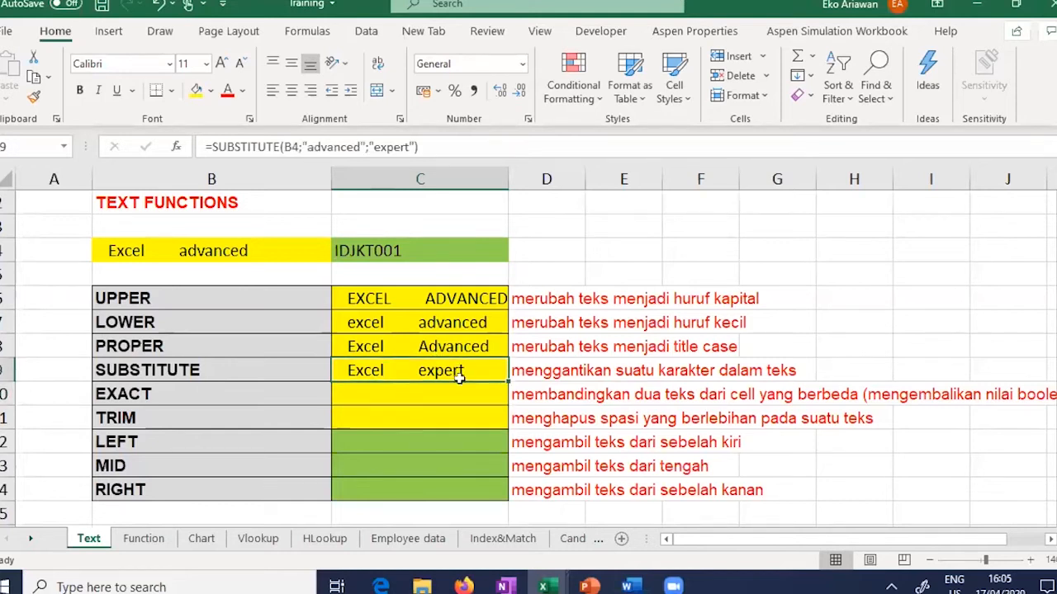
{"action": "left_click", "coordinate": [400, 402]}
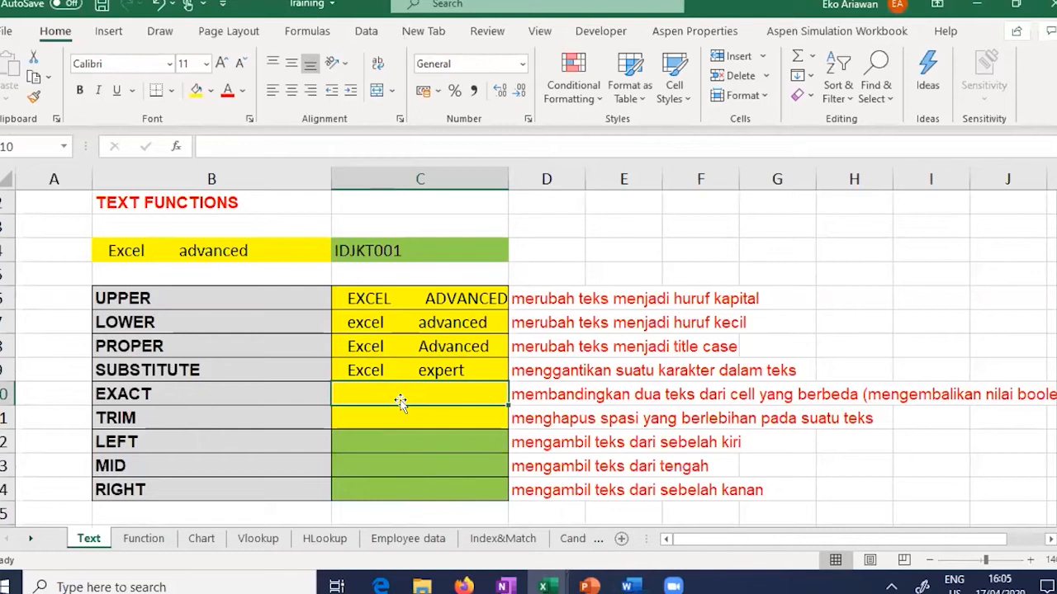
Step: Enter =EXACT(B4;C6) in C10, which returns FALSE
{"action": "type", "text": "="}
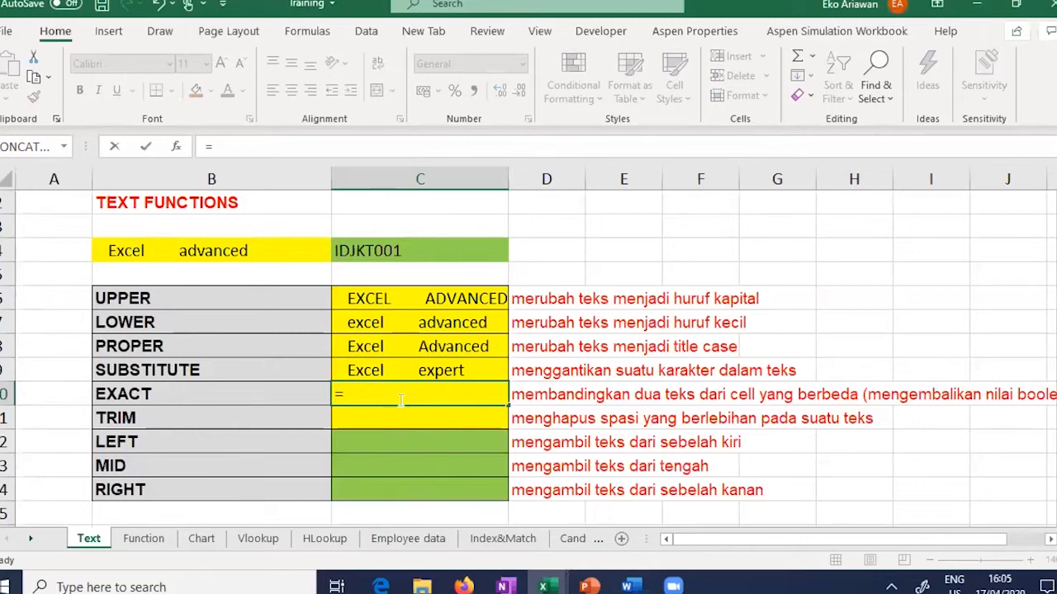
{"action": "type", "text": "EXACT("}
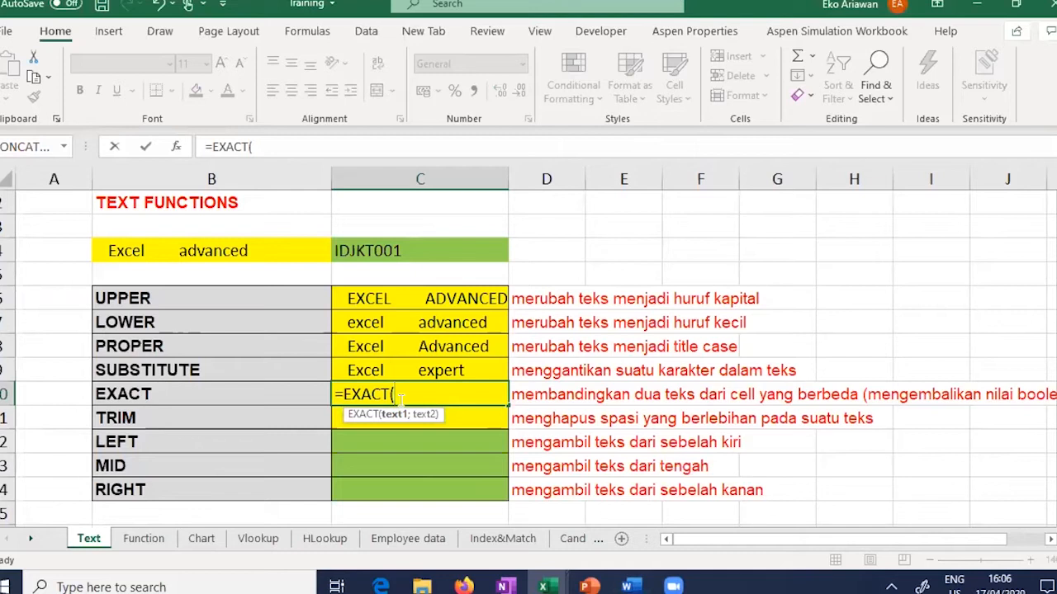
{"action": "left_click", "coordinate": [237, 250]}
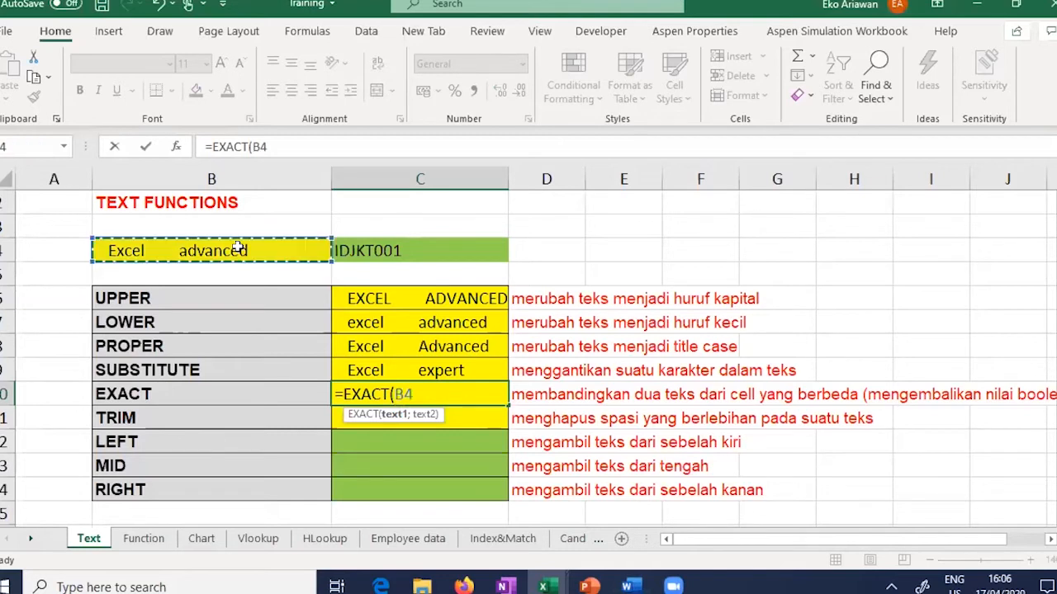
{"action": "type", "text": ";"}
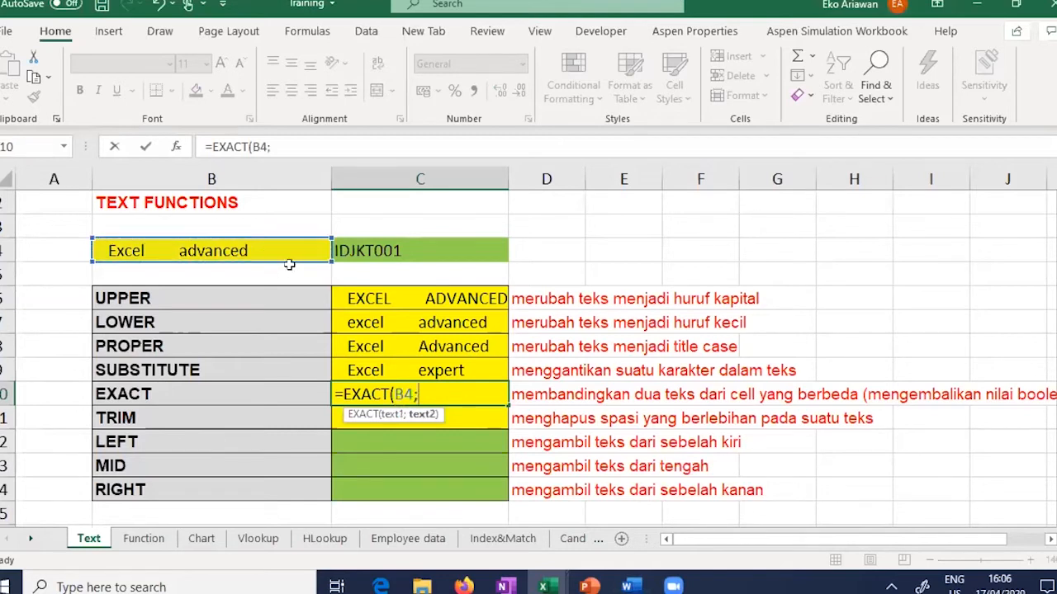
{"action": "left_click", "coordinate": [368, 299]}
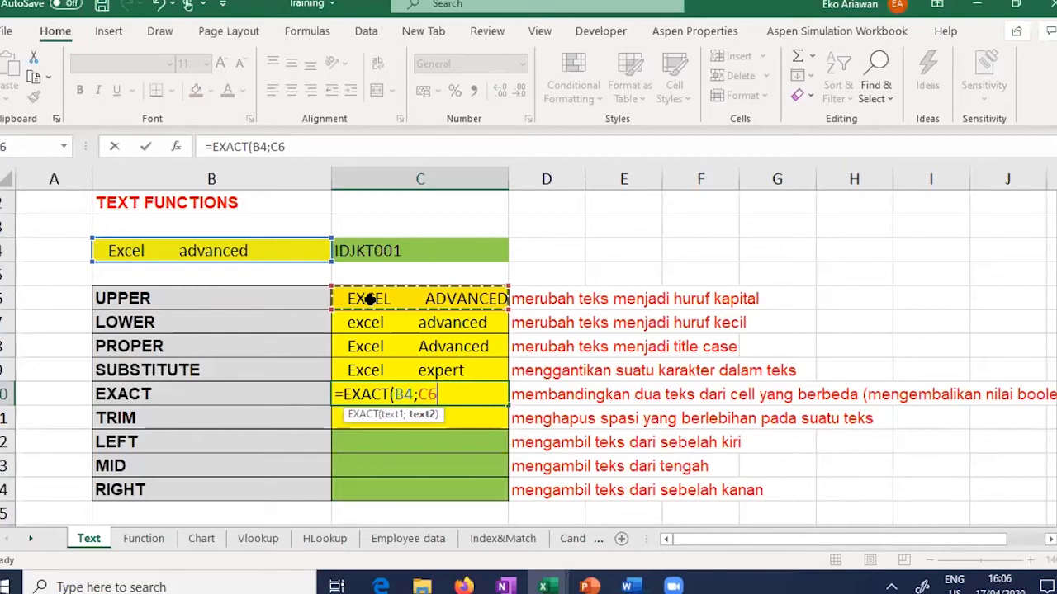
{"action": "key", "text": "Return"}
{"action": "key", "text": "Up"}
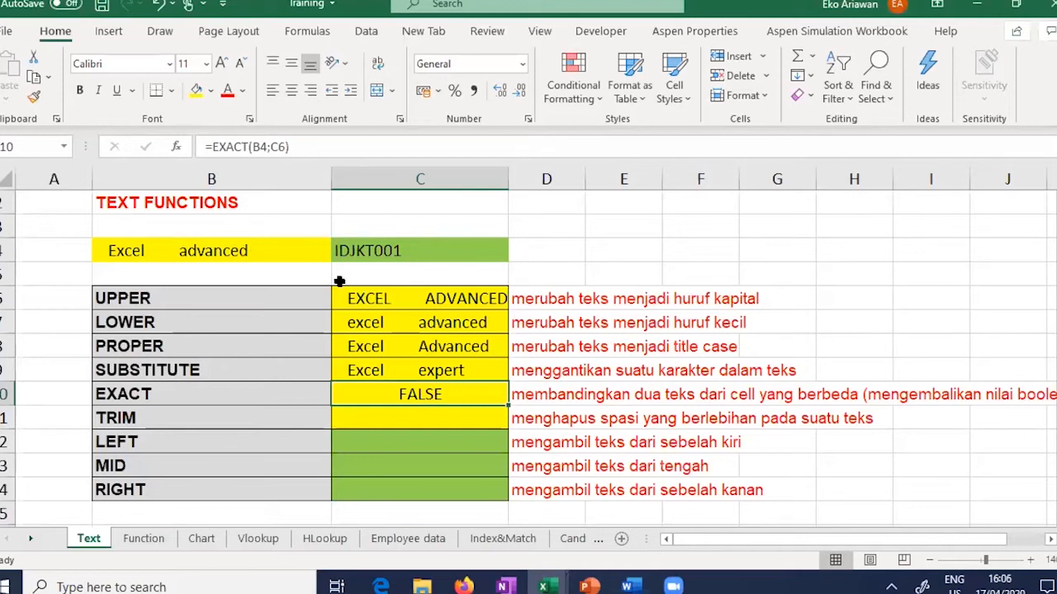
Step: Copy the Excel advanced text from B4 into C5
{"action": "left_click", "coordinate": [399, 276]}
{"action": "left_click", "coordinate": [308, 250]}
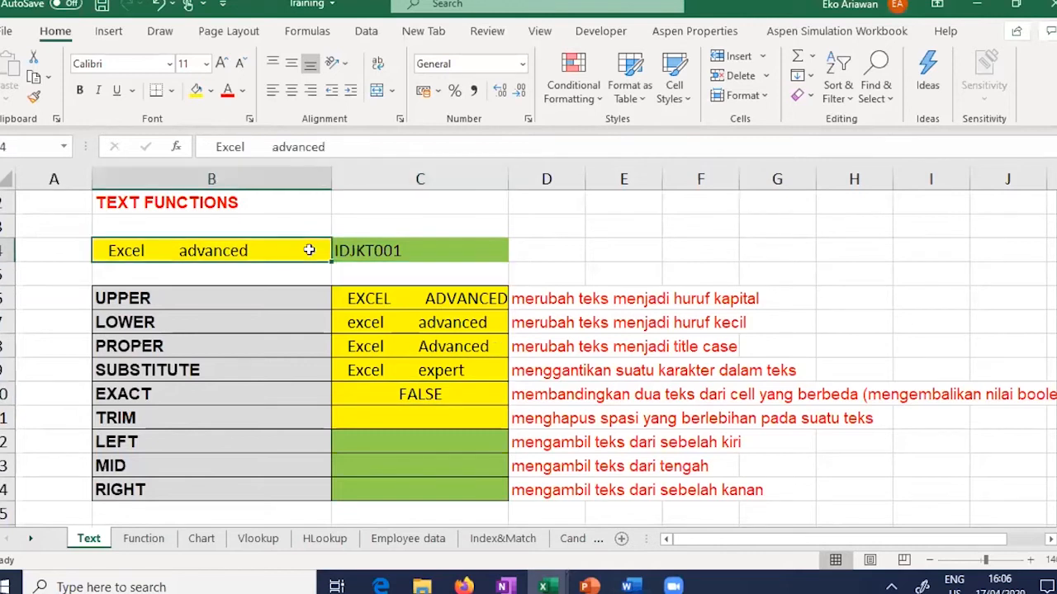
{"action": "key", "text": "ctrl+c"}
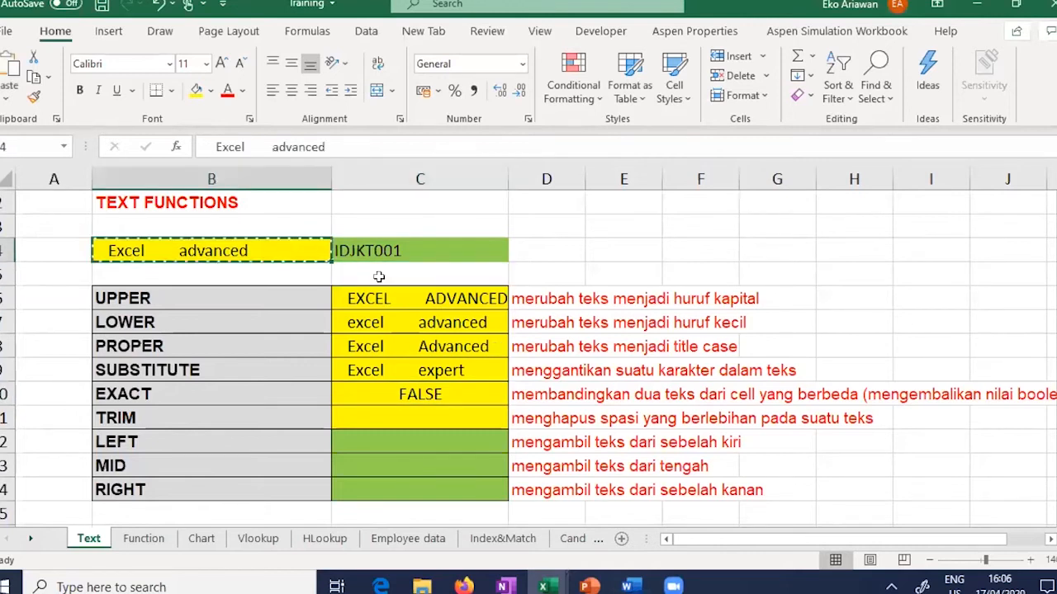
{"action": "left_click", "coordinate": [379, 276]}
{"action": "key", "text": "ctrl+v"}
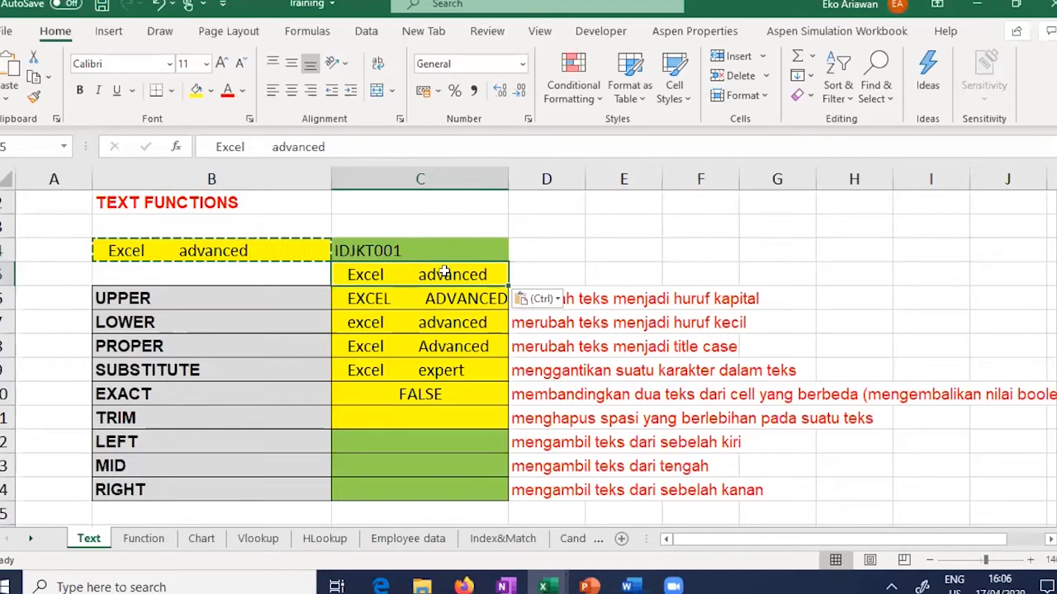
Step: Revise C10 to =EXACT(B4;C5) so the EXACT row returns TRUE
{"action": "left_click", "coordinate": [449, 395]}
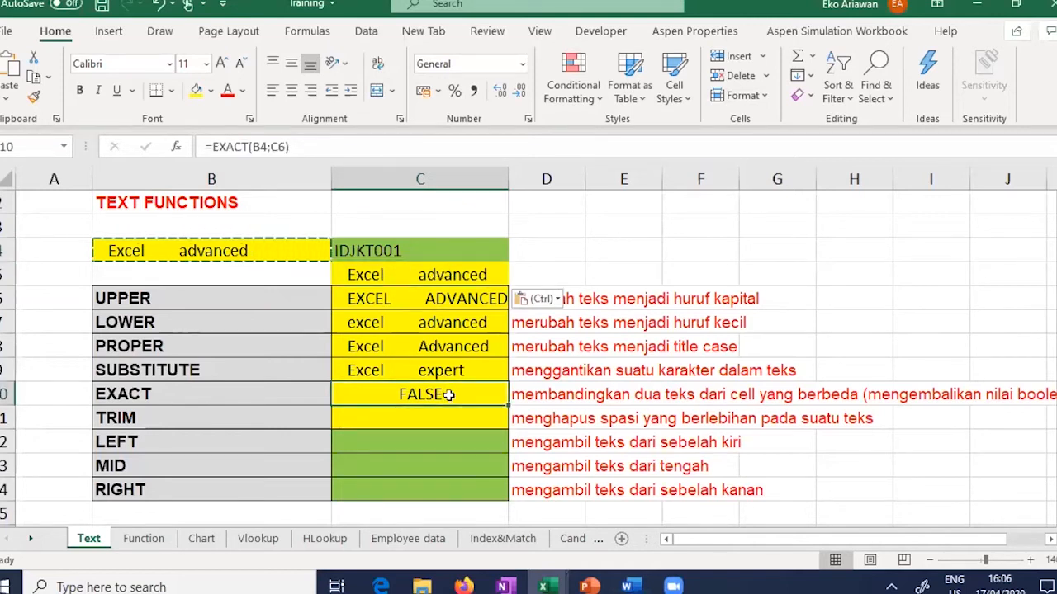
{"action": "left_click_drag", "start_coordinate": [253, 147], "coordinate": [345, 146]}
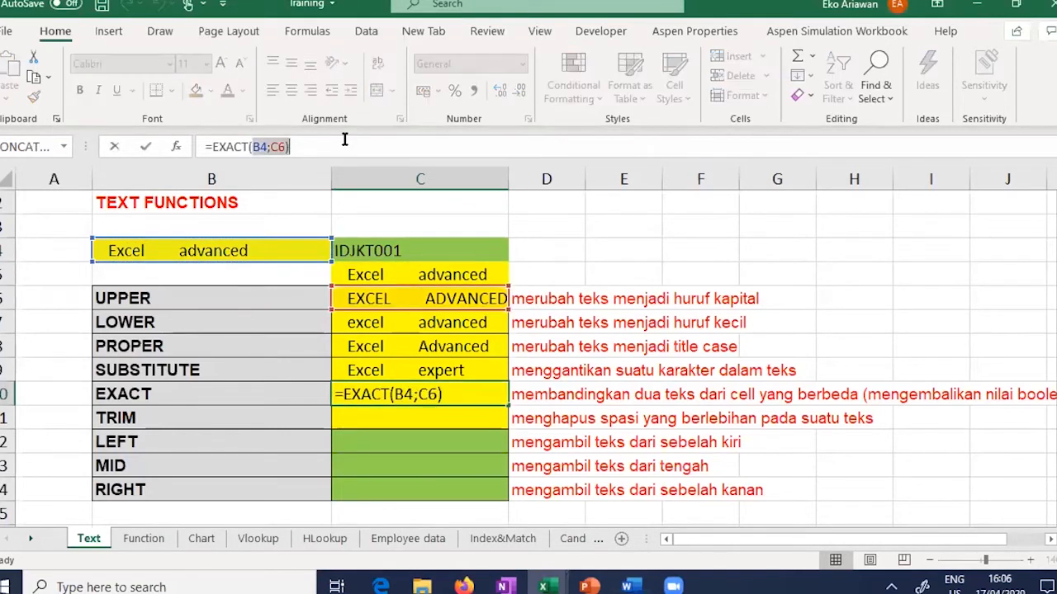
{"action": "key", "text": "BackSpace"}
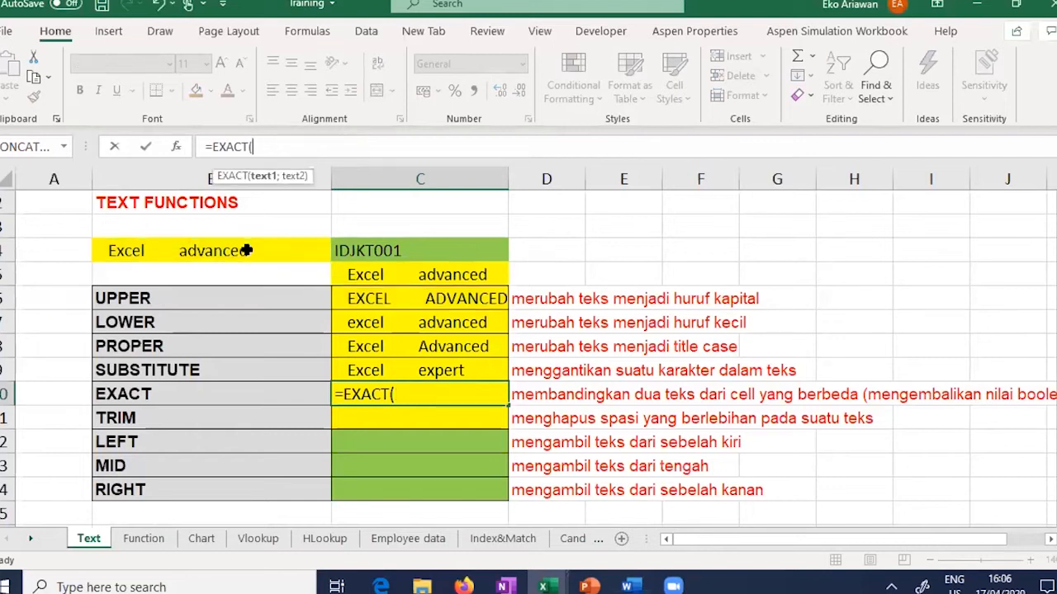
{"action": "type", "text": "B4;"}
{"action": "left_click", "coordinate": [352, 275]}
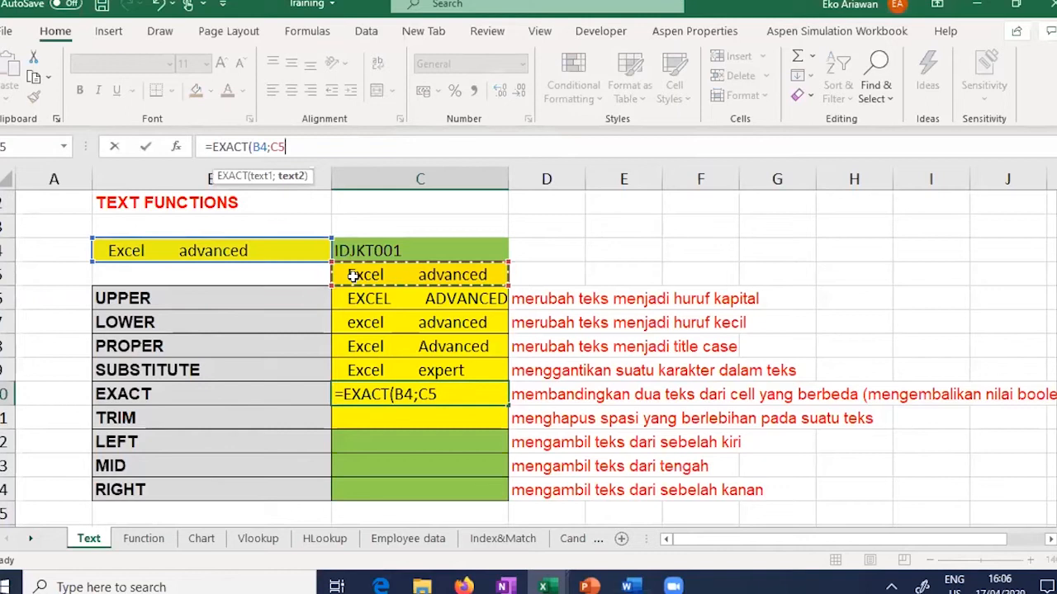
{"action": "key", "text": "Return"}
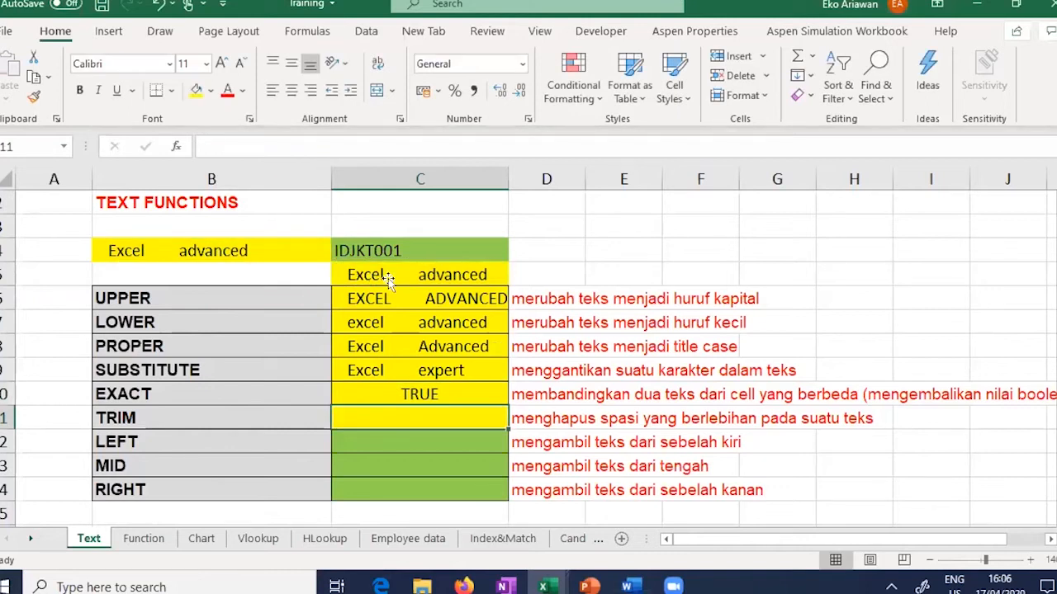
{"action": "key", "text": "Up"}
{"action": "key", "text": "Up"}
{"action": "key", "text": "Up"}
{"action": "key", "text": "Up"}
{"action": "key", "text": "Up"}
{"action": "key", "text": "Up"}
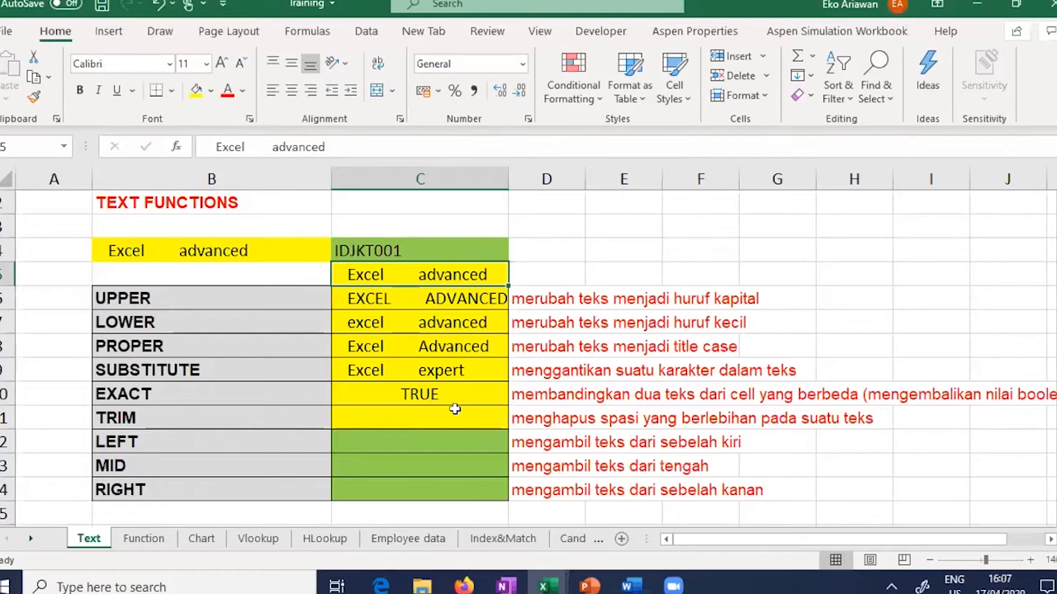
{"action": "left_click", "coordinate": [348, 394]}
{"action": "left_click", "coordinate": [157, 398]}
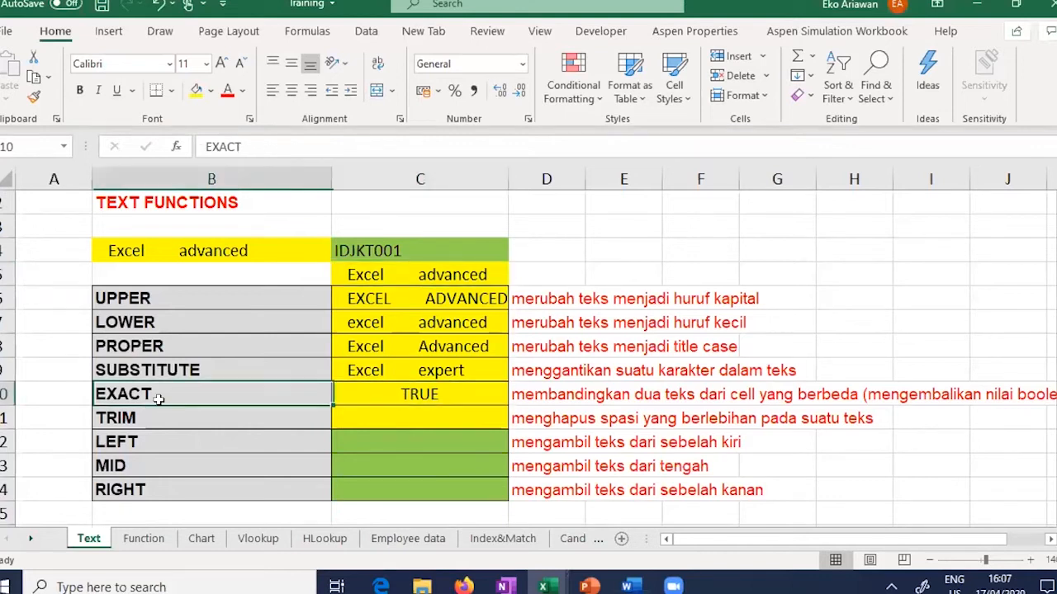
{"action": "left_click", "coordinate": [384, 396]}
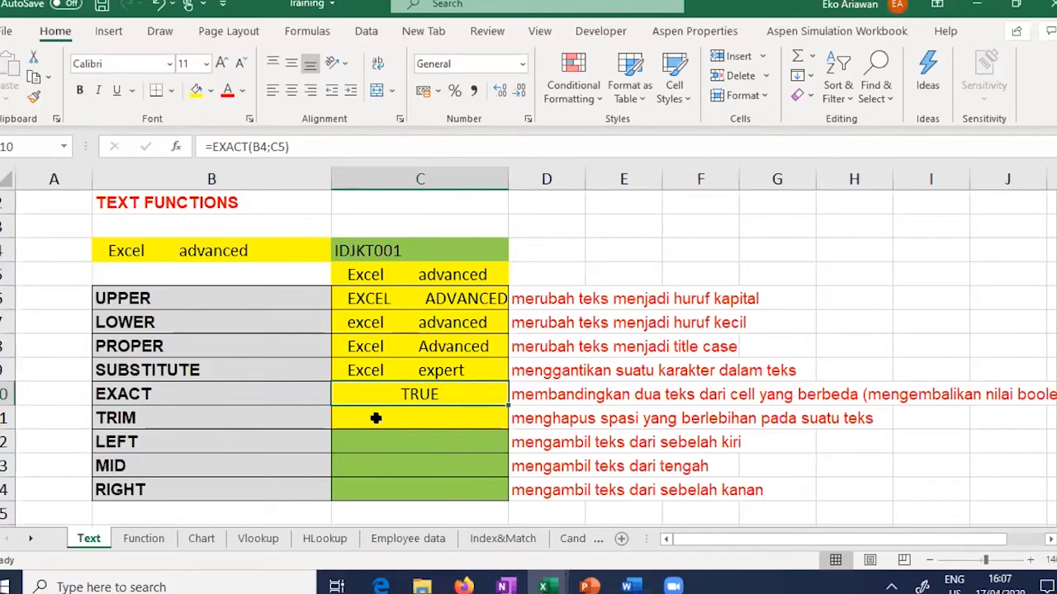
{"action": "left_click", "coordinate": [375, 417]}
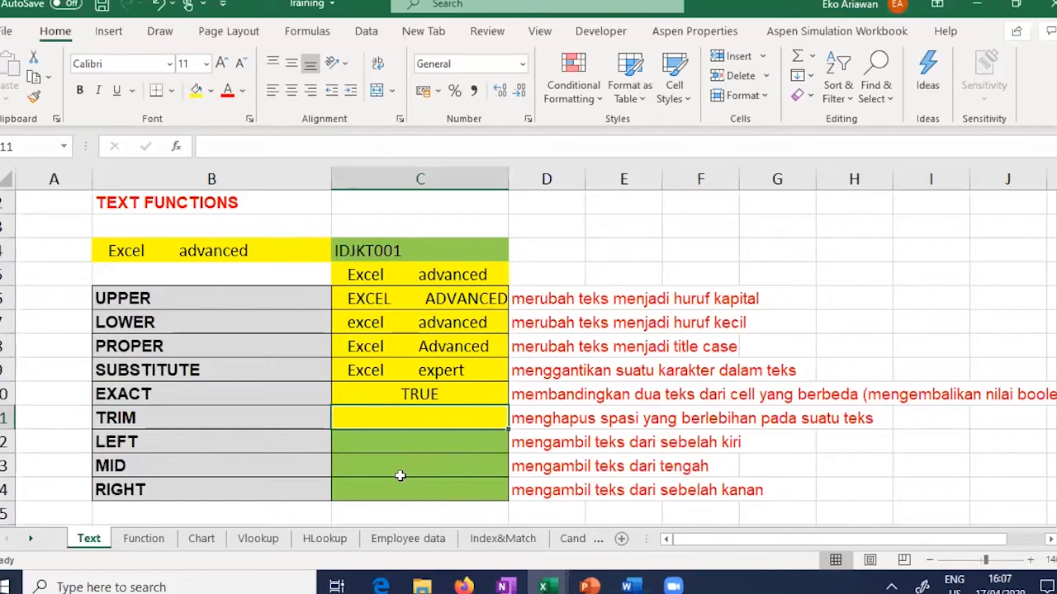
Step: Enter =TRIM(B4) in C11 so it shows Excel advanced without the extra spaces
{"action": "type", "text": "="}
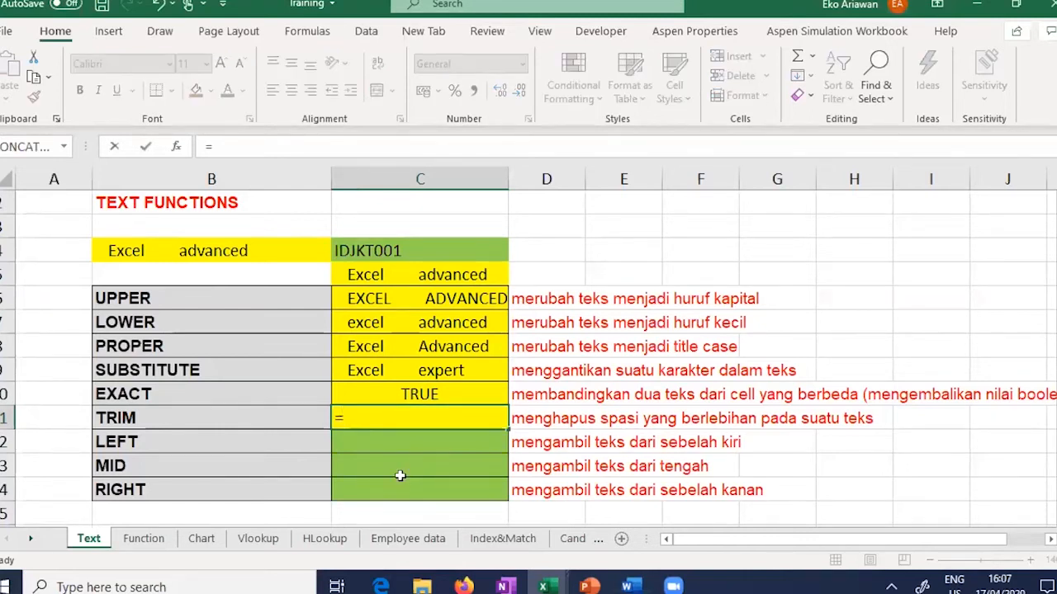
{"action": "type", "text": "TRIM"}
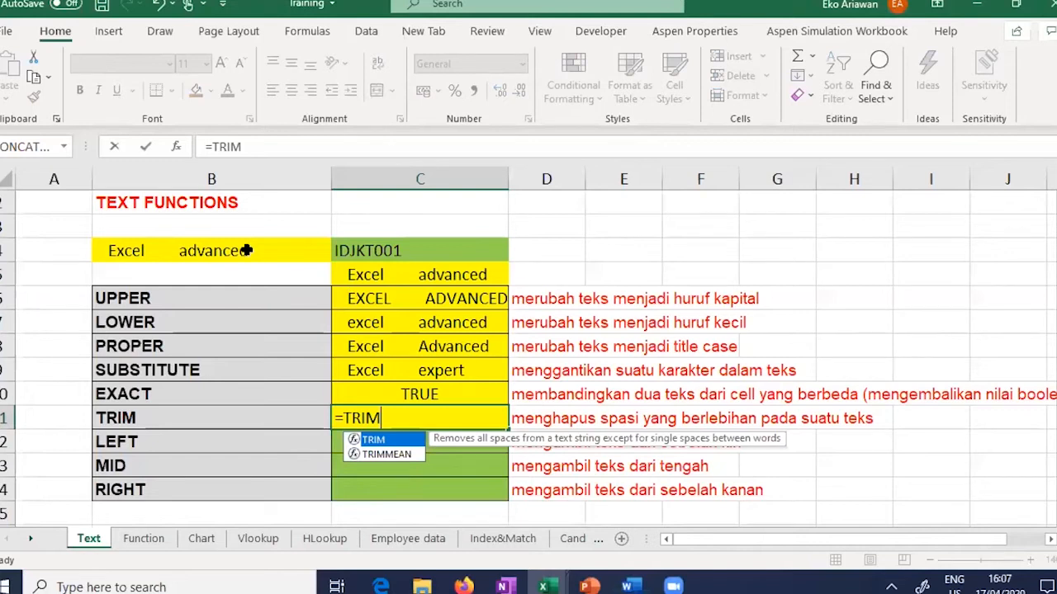
{"action": "type", "text": "("}
{"action": "left_click", "coordinate": [246, 250]}
{"action": "type", "text": ")"}
{"action": "key", "text": "Return"}
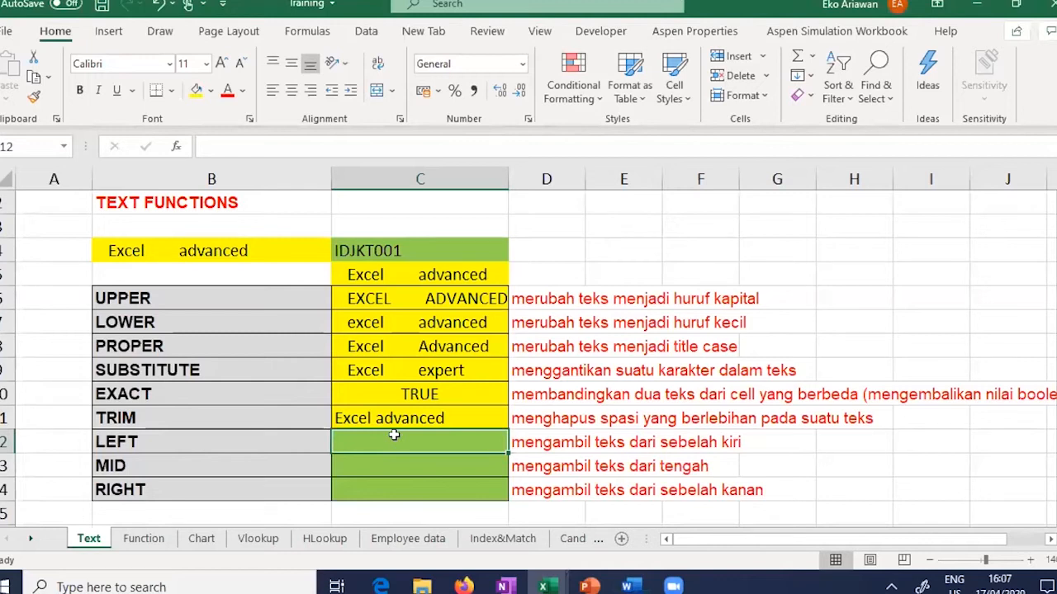
{"action": "left_click", "coordinate": [246, 415]}
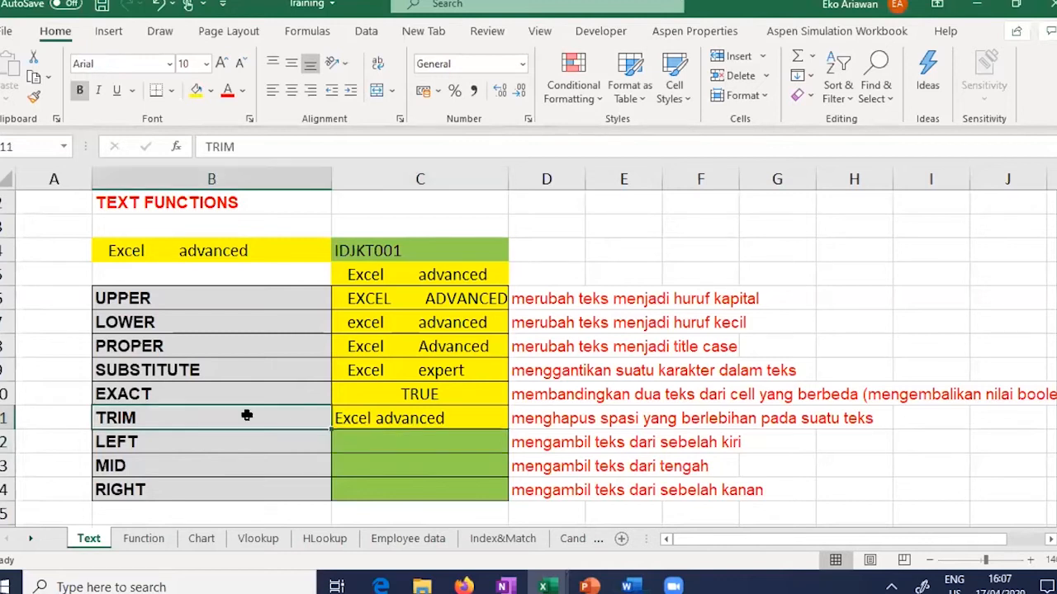
{"action": "left_click", "coordinate": [277, 347]}
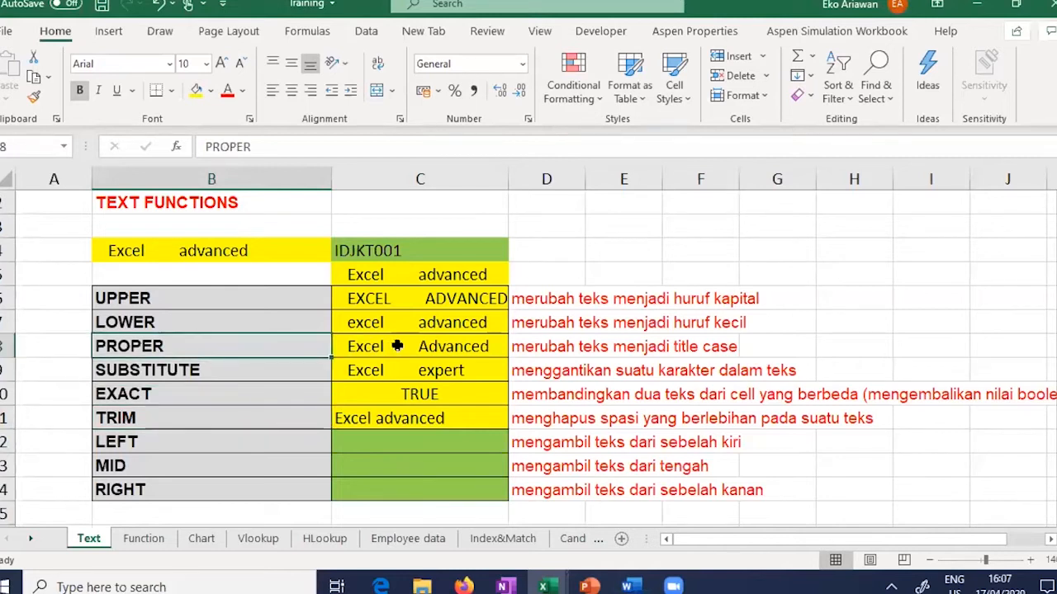
{"action": "left_click", "coordinate": [397, 347]}
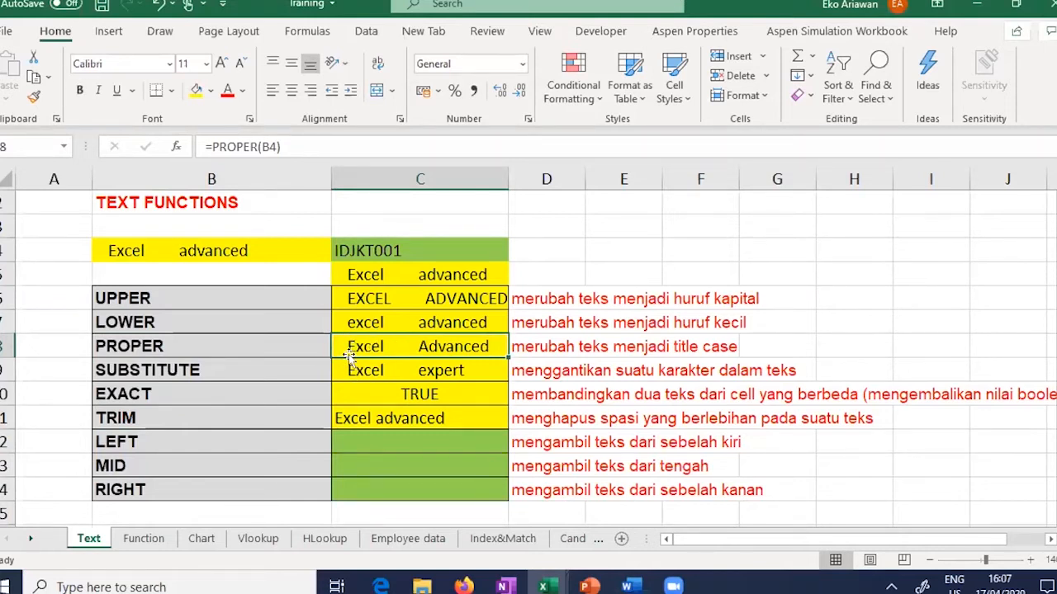
Step: Enter =LEFT(B4;5) in C12 for the LEFT row
{"action": "left_click", "coordinate": [415, 443]}
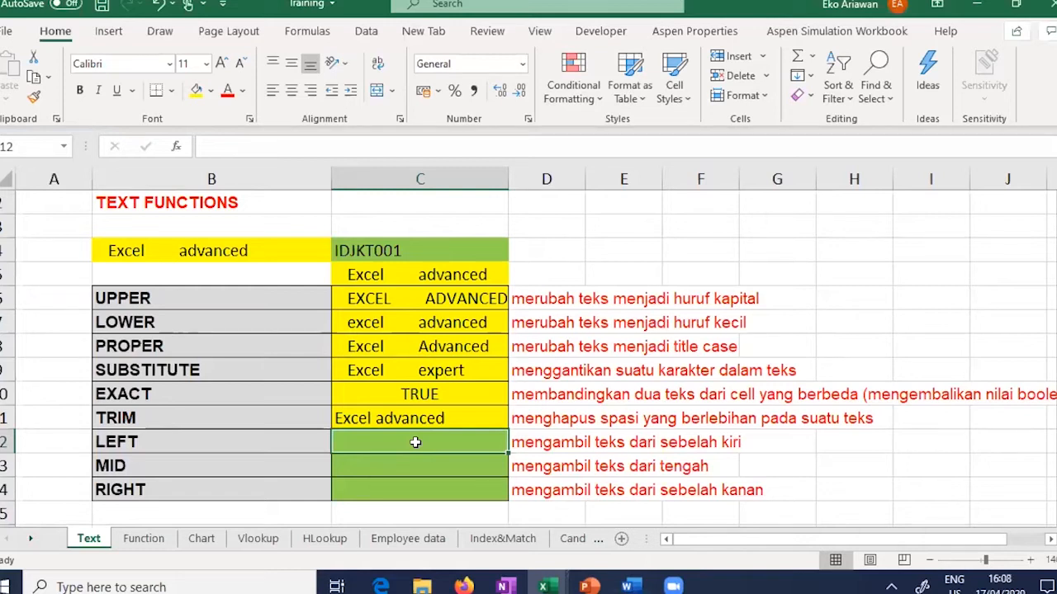
{"action": "type", "text": "="}
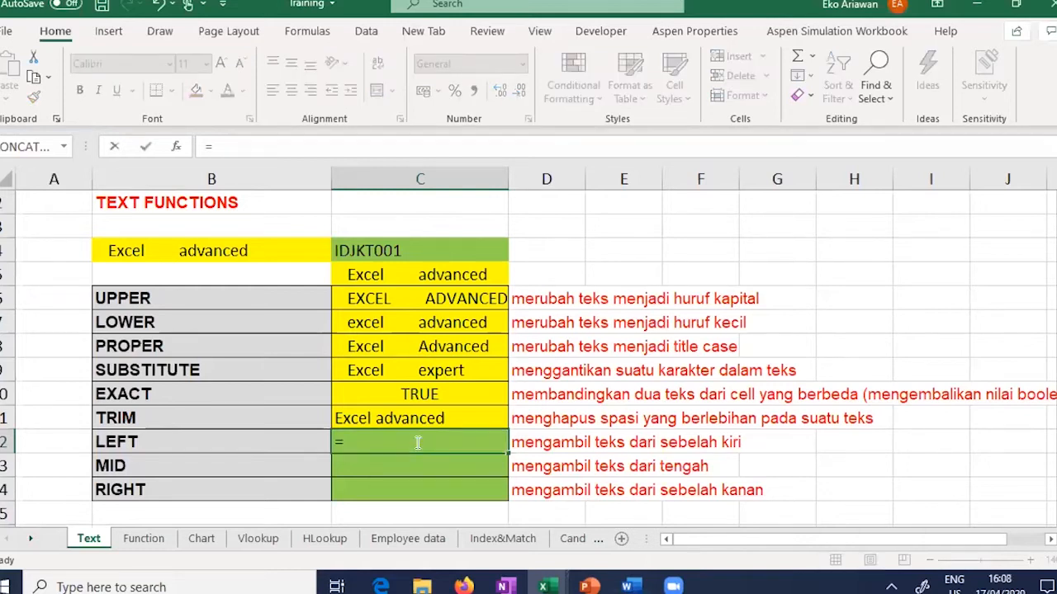
{"action": "type", "text": "LEFT("}
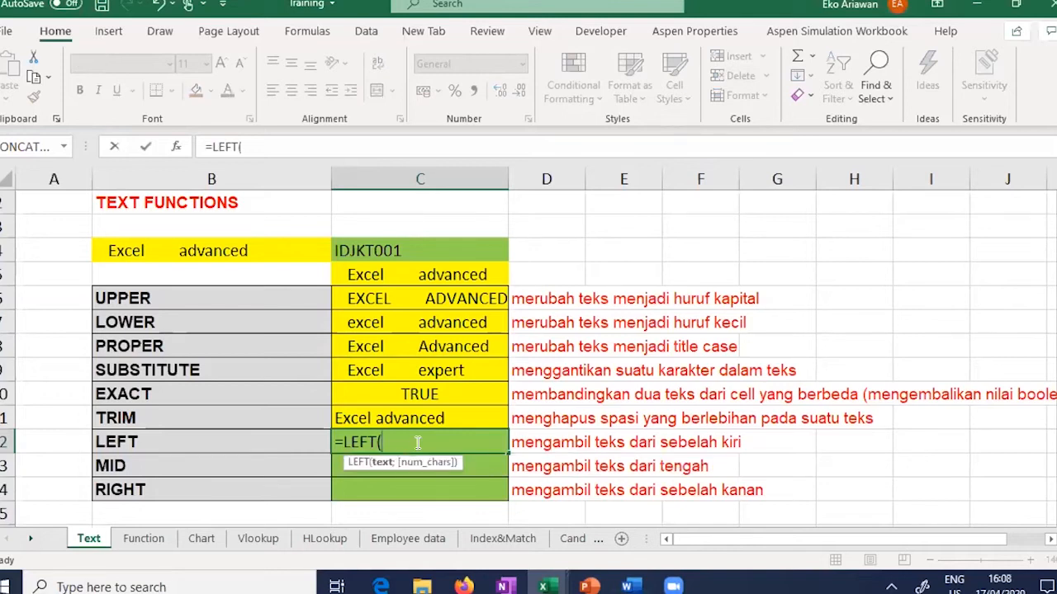
{"action": "left_click", "coordinate": [157, 250]}
{"action": "type", "text": ";"}
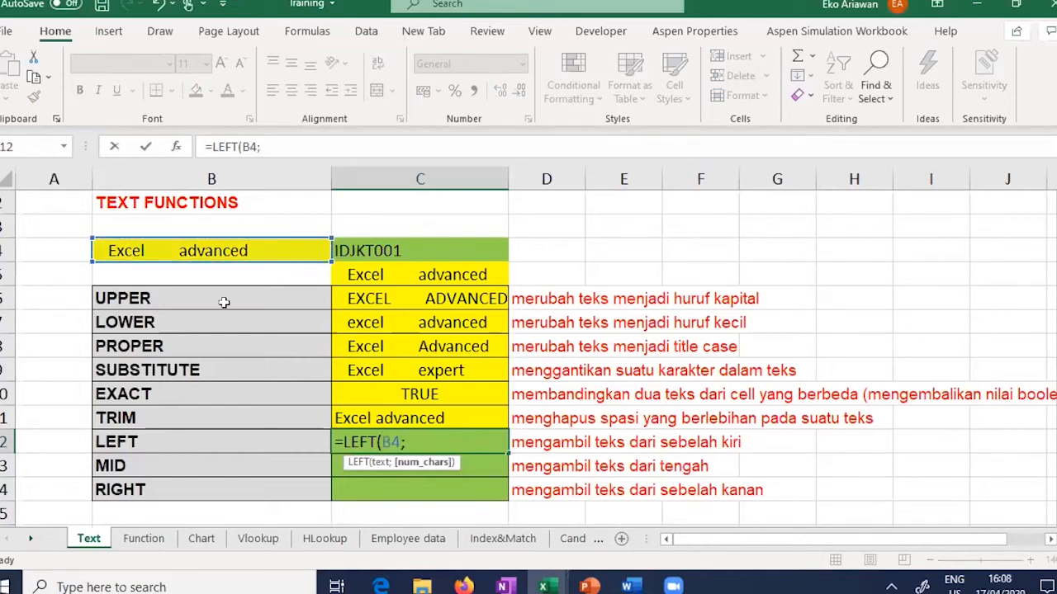
{"action": "type", "text": "5)"}
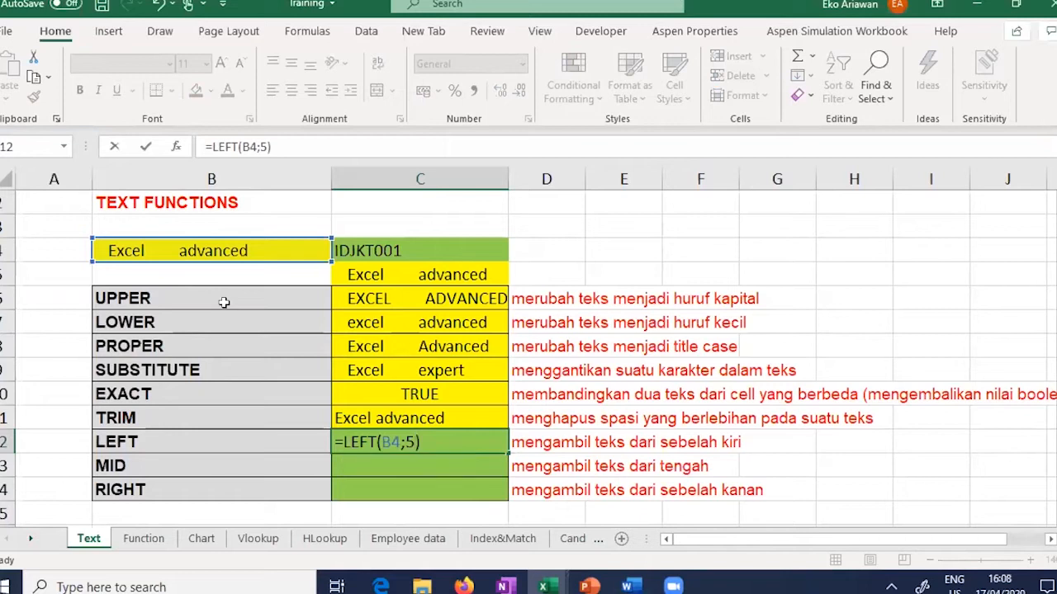
{"action": "key", "text": "Return"}
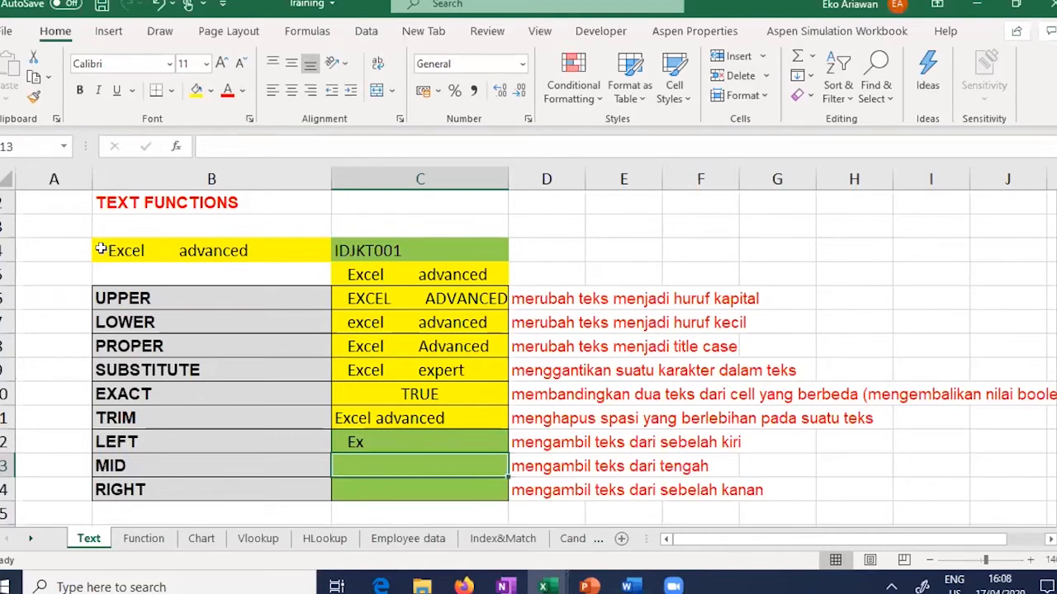
{"action": "left_click", "coordinate": [401, 443]}
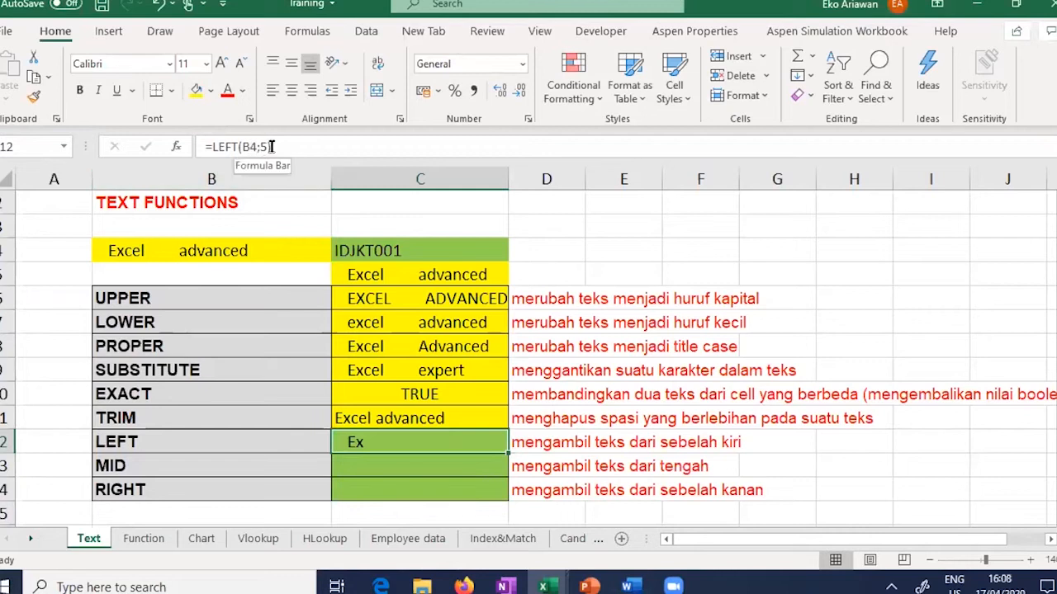
Step: Change C12 to =LEFT(B4;8) so it shows Excel, then begin =MID( in C13
{"action": "left_click", "coordinate": [387, 466]}
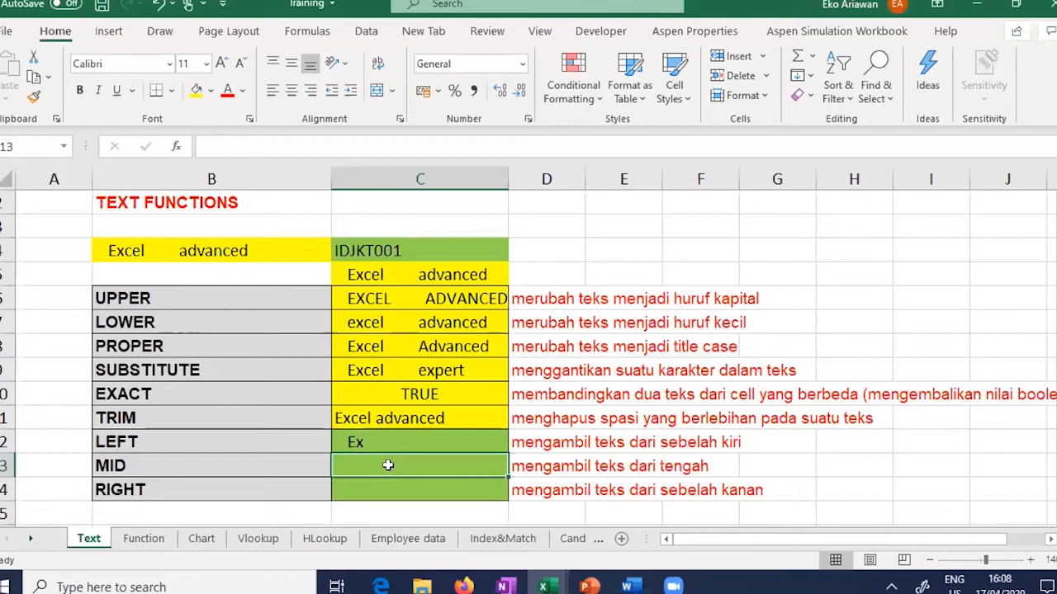
{"action": "left_click", "coordinate": [405, 439]}
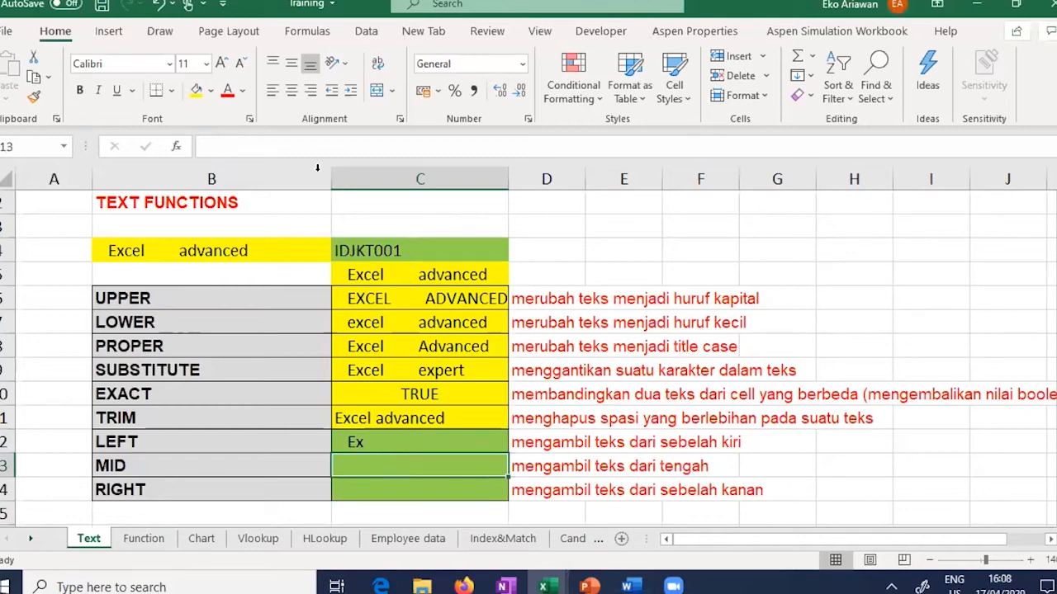
{"action": "left_click", "coordinate": [276, 147]}
{"action": "key", "text": "BackSpace"}
{"action": "key", "text": "BackSpace"}
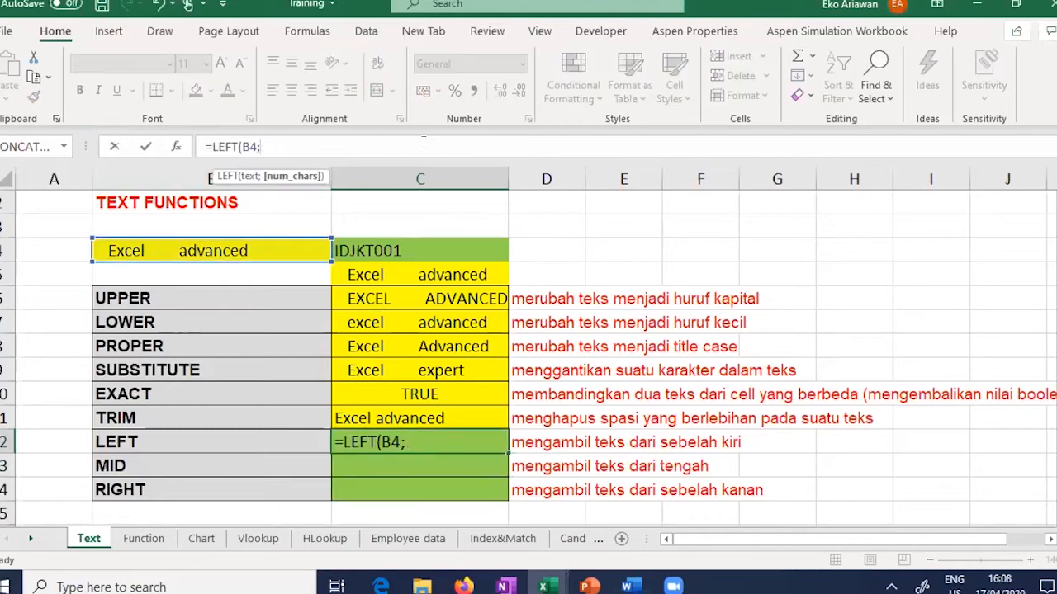
{"action": "type", "text": "8)"}
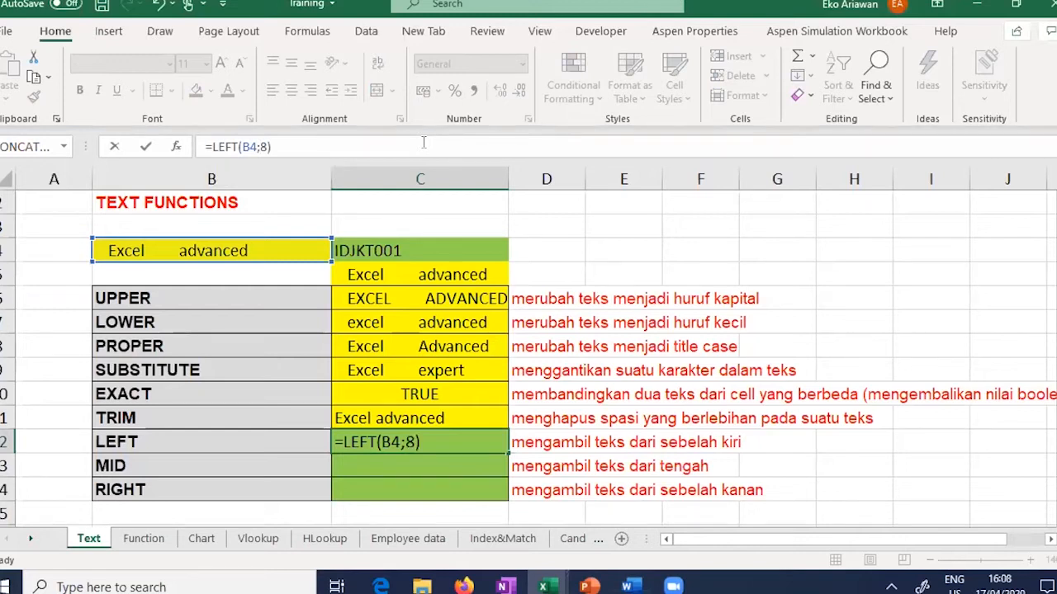
{"action": "key", "text": "Return"}
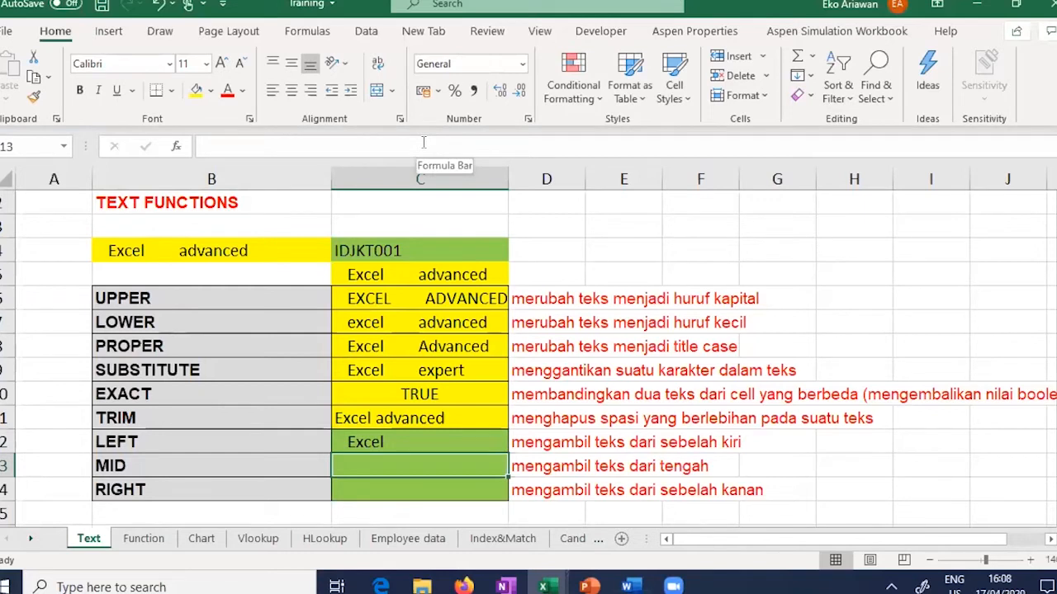
{"action": "type", "text": "="}
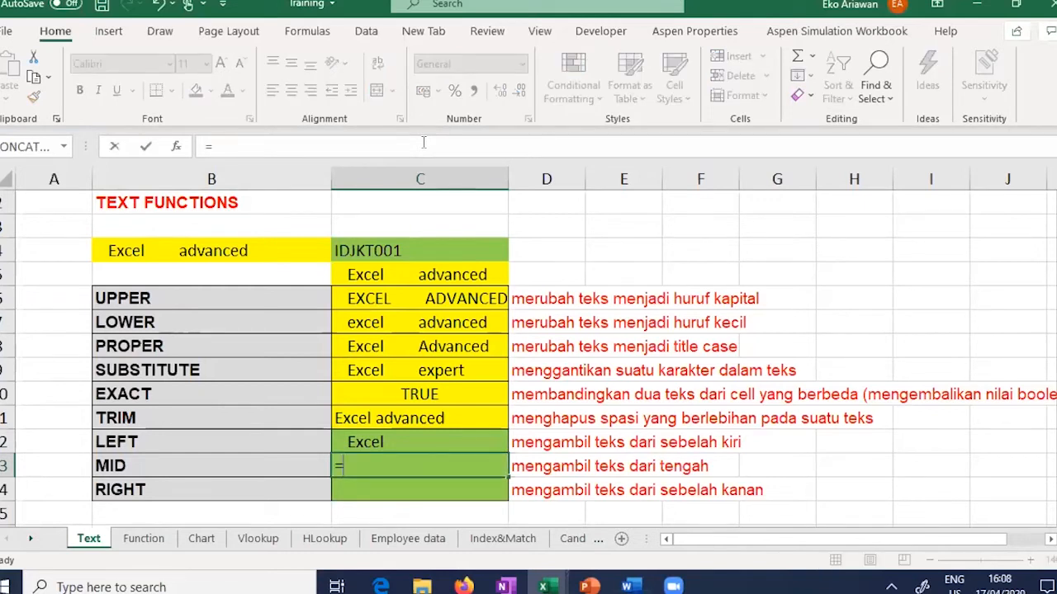
{"action": "type", "text": "MID("}
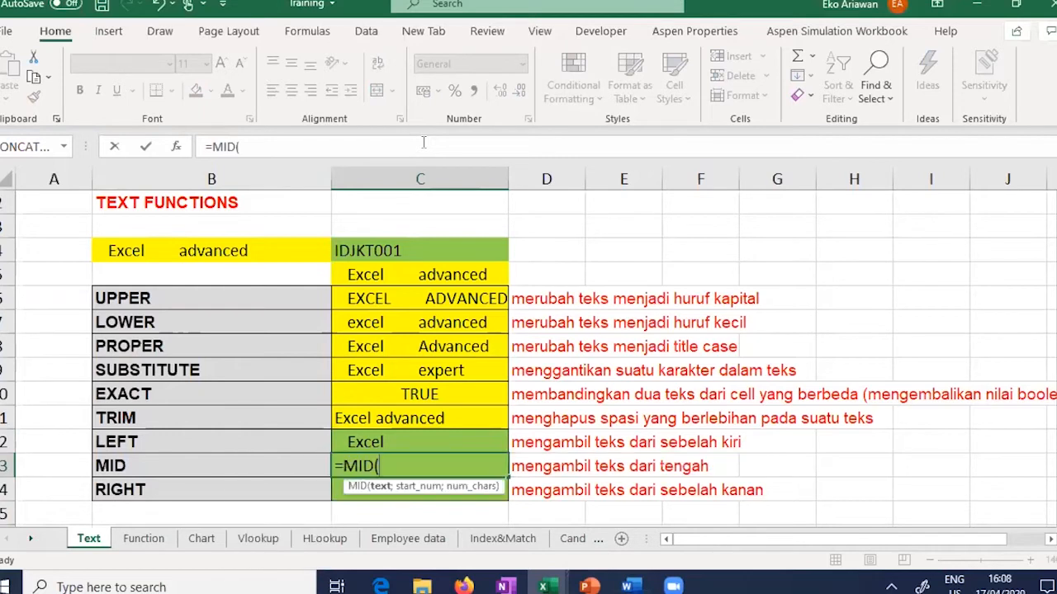
Step: Complete a first MID formula on B4 in C13 with start 9 and length 15
{"action": "left_click", "coordinate": [183, 250]}
{"action": "type", "text": ";"}
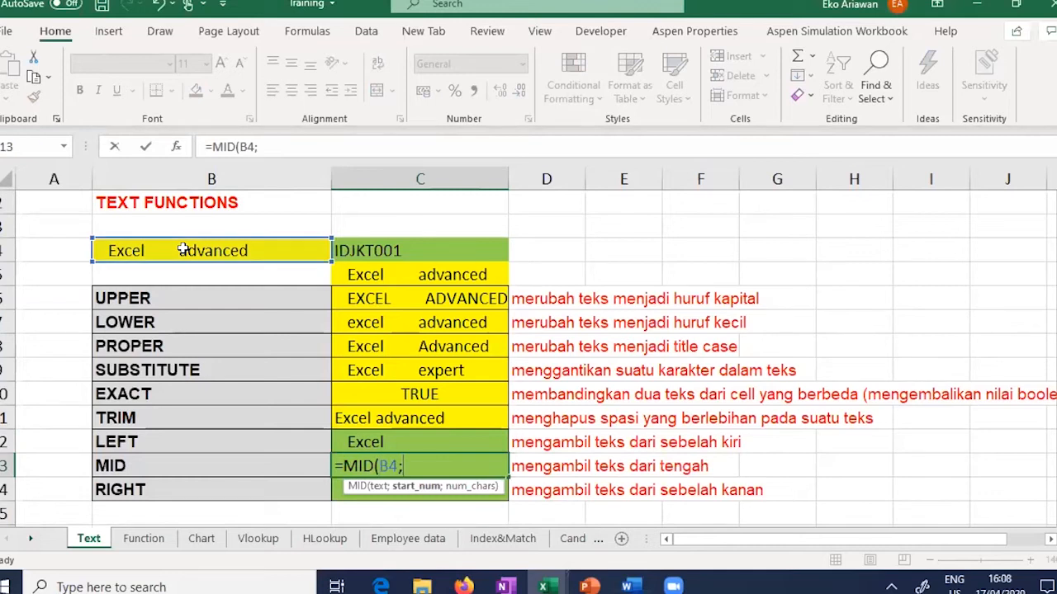
{"action": "type", "text": "9;15"}
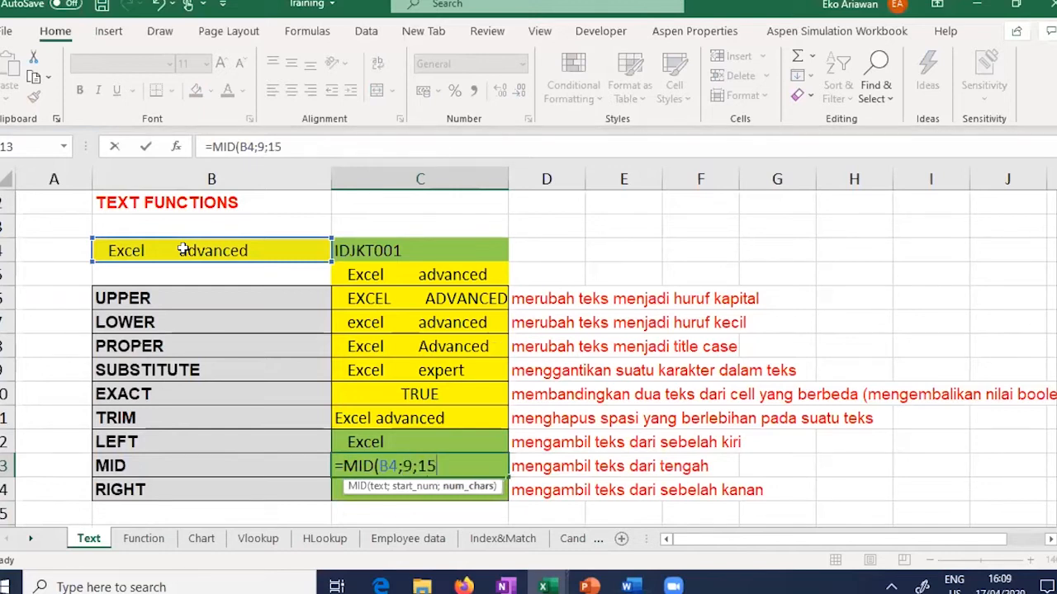
{"action": "key", "text": "Return"}
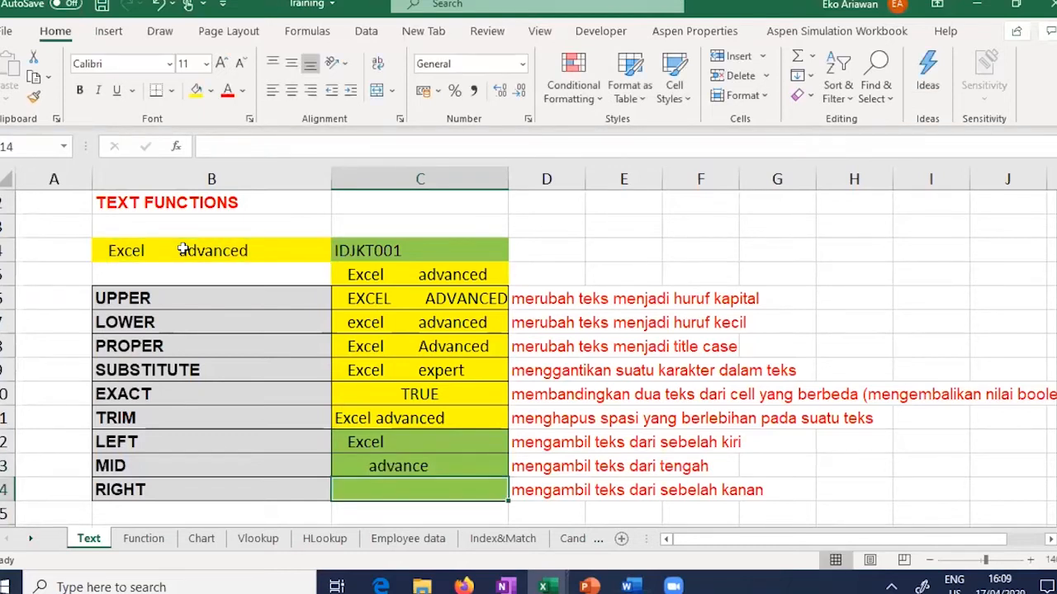
{"action": "key", "text": "Up"}
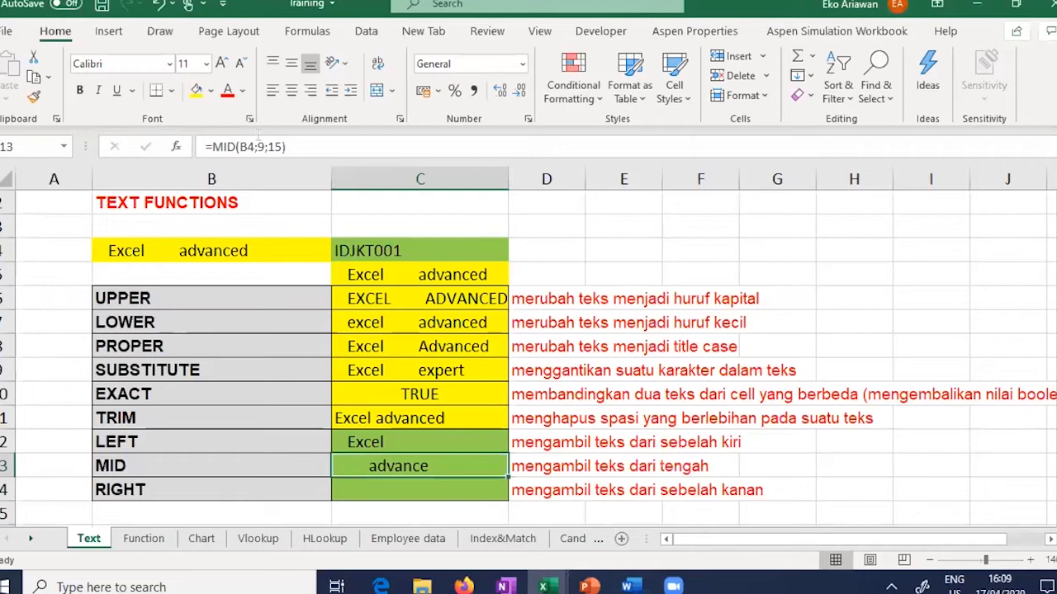
Step: Edit the MID formula to start at character 3 and take 8 characters
{"action": "key", "text": "F2"}
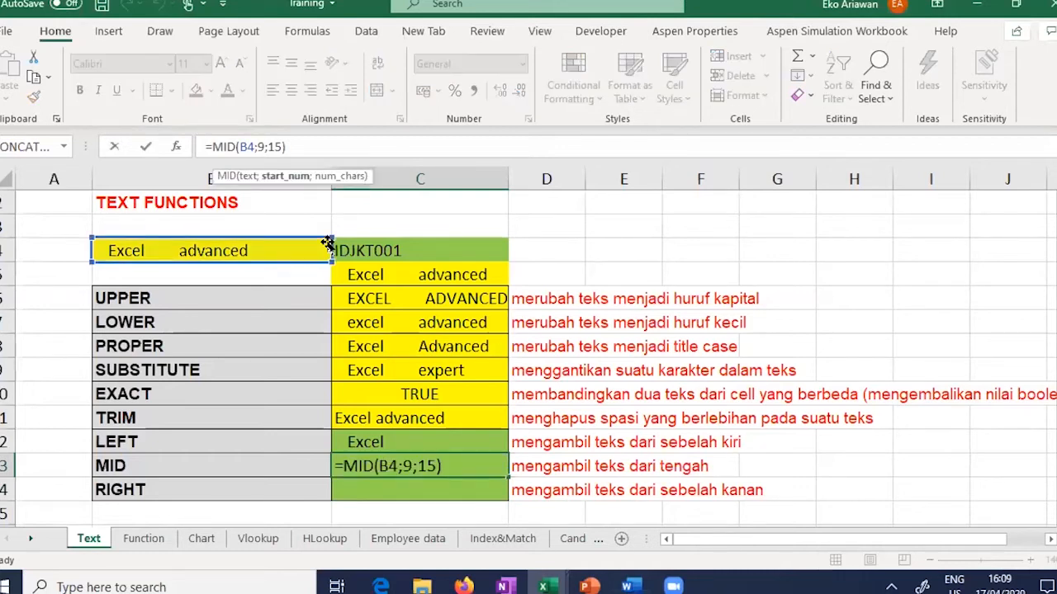
{"action": "key", "text": "BackSpace"}
{"action": "type", "text": "3"}
{"action": "key", "text": "Right"}
{"action": "key", "text": "shift+Right"}
{"action": "key", "text": "shift+Right"}
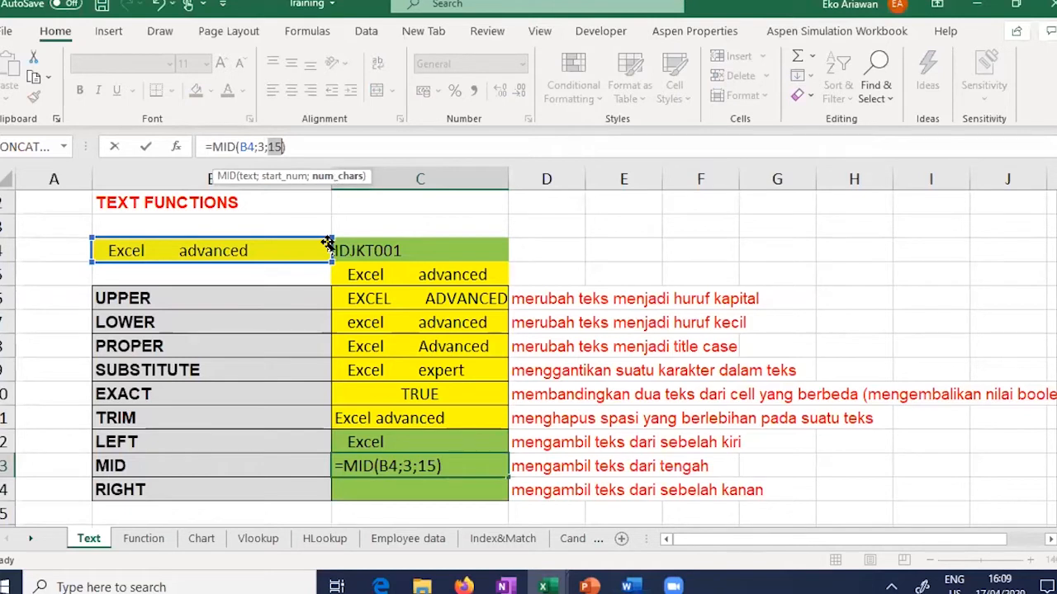
{"action": "type", "text": "8"}
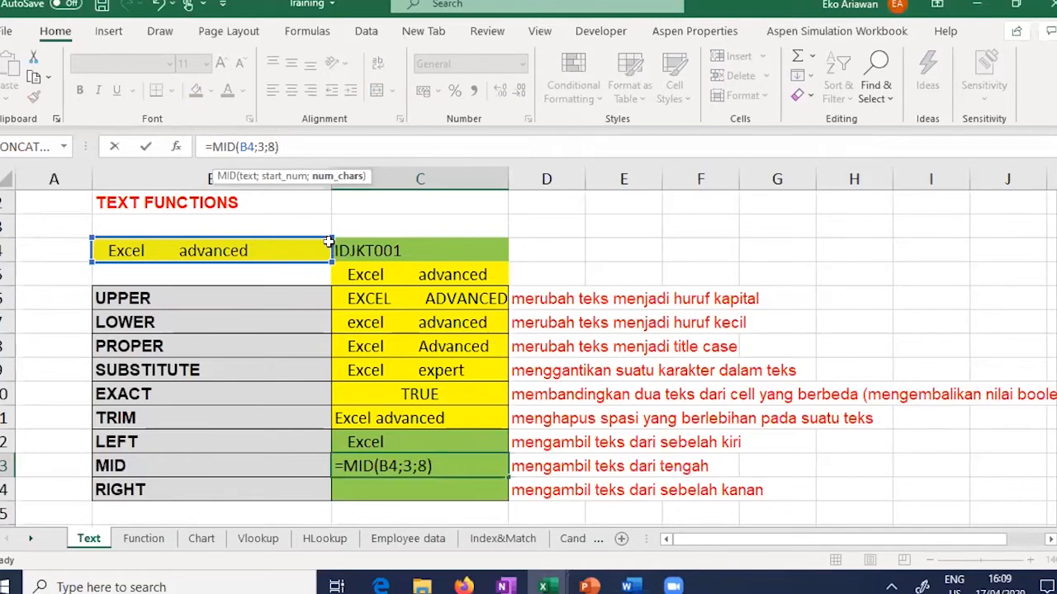
{"action": "key", "text": "Return"}
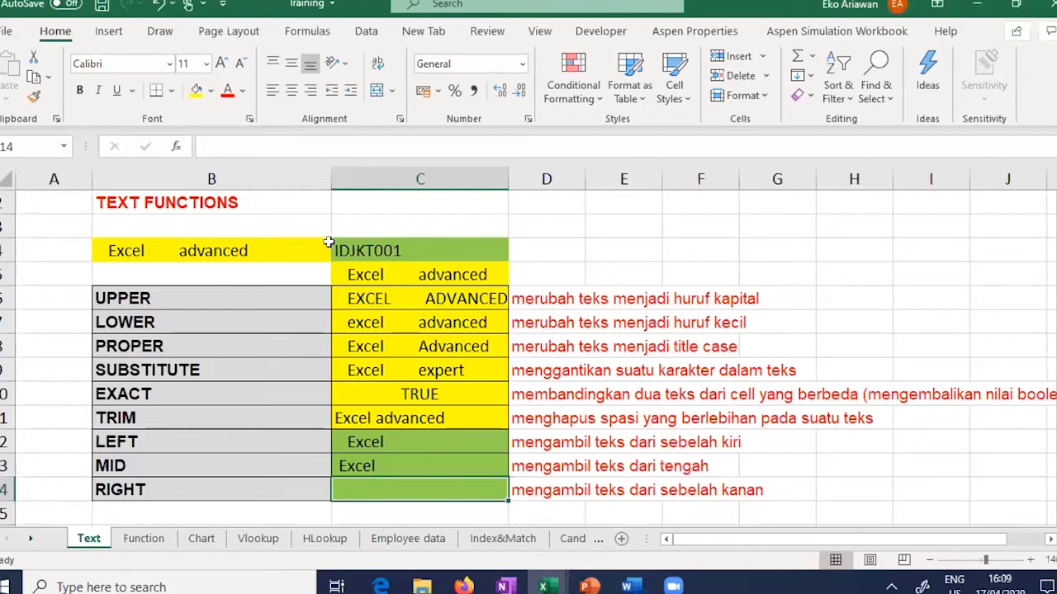
Step: Shorten the MID length to 4 so C13 shows Exce
{"action": "key", "text": "Up"}
{"action": "key", "text": "F2"}
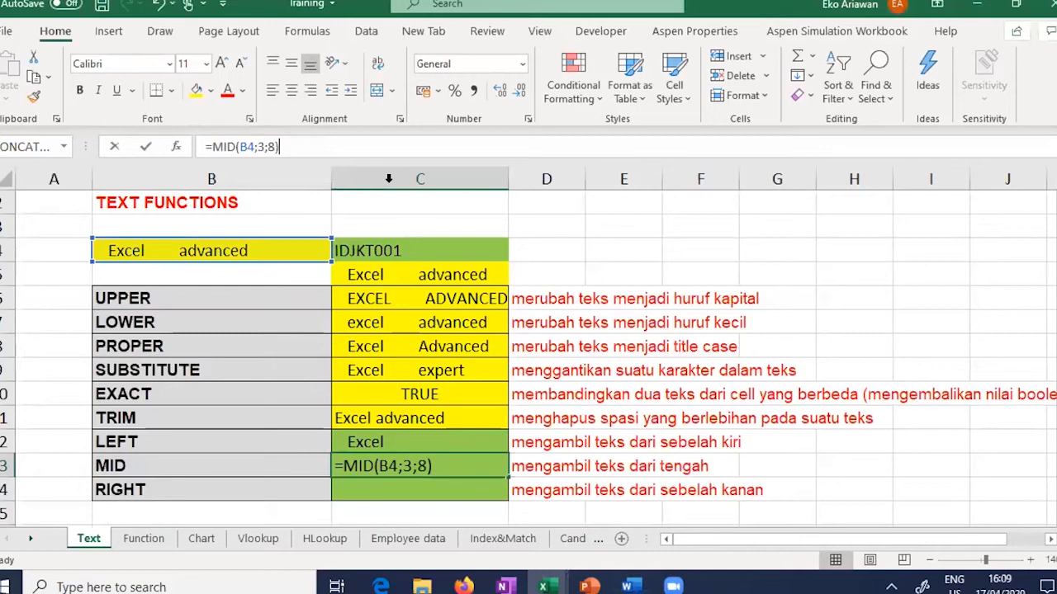
{"action": "key", "text": "Return"}
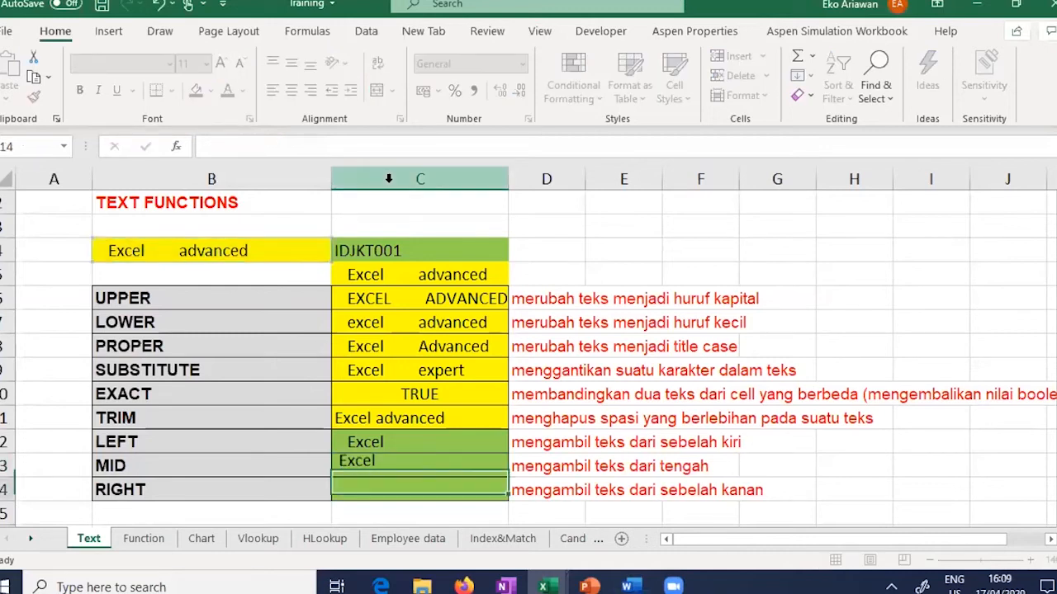
{"action": "key", "text": "Up"}
{"action": "left_click", "coordinate": [276, 146]}
{"action": "key", "text": "BackSpace"}
{"action": "type", "text": "7"}
{"action": "key", "text": "BackSpace"}
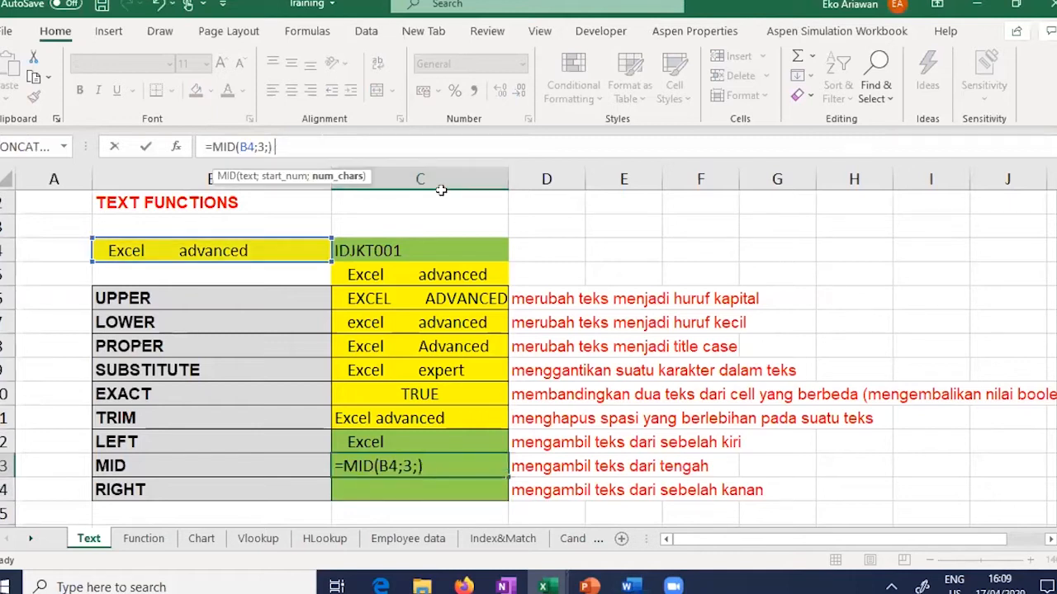
{"action": "type", "text": "4"}
{"action": "key", "text": "Return"}
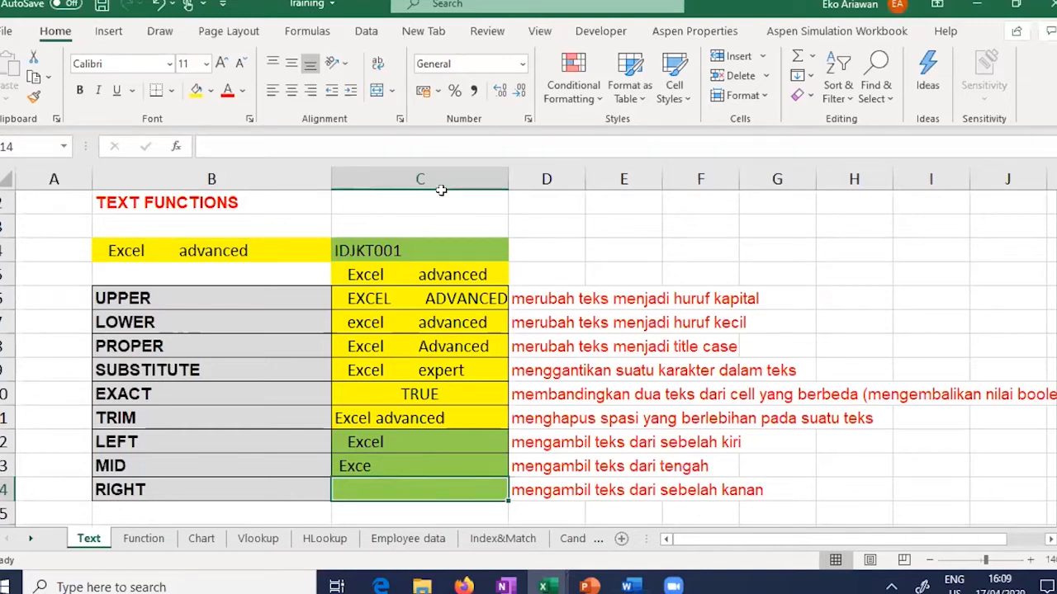
Step: Enter =RIGHT(B4;5) in C14 so it shows anced
{"action": "type", "text": "="}
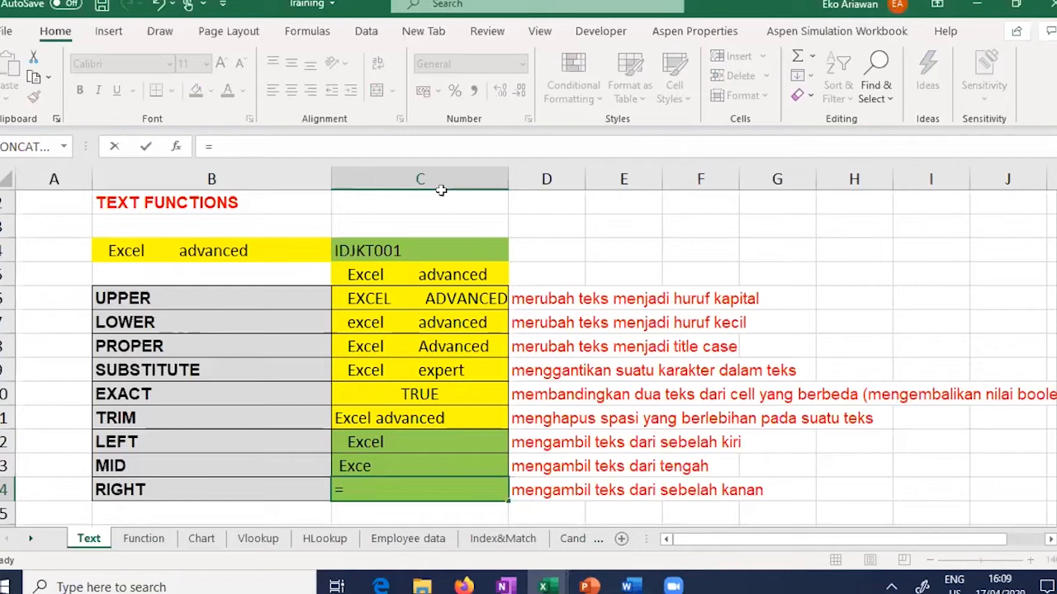
{"action": "type", "text": "RIGHT("}
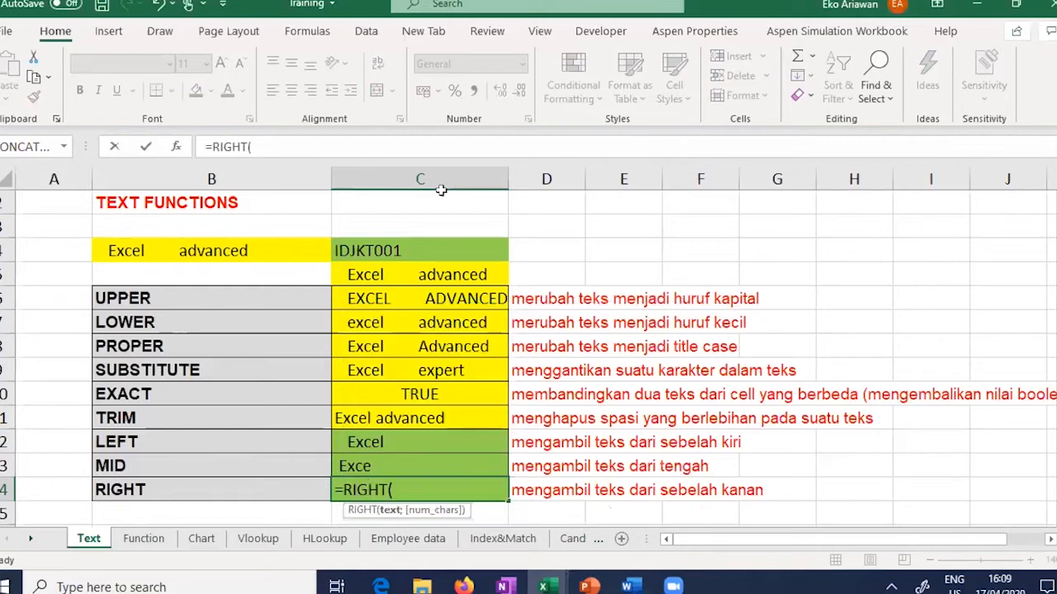
{"action": "left_click", "coordinate": [181, 250]}
{"action": "type", "text": ";"}
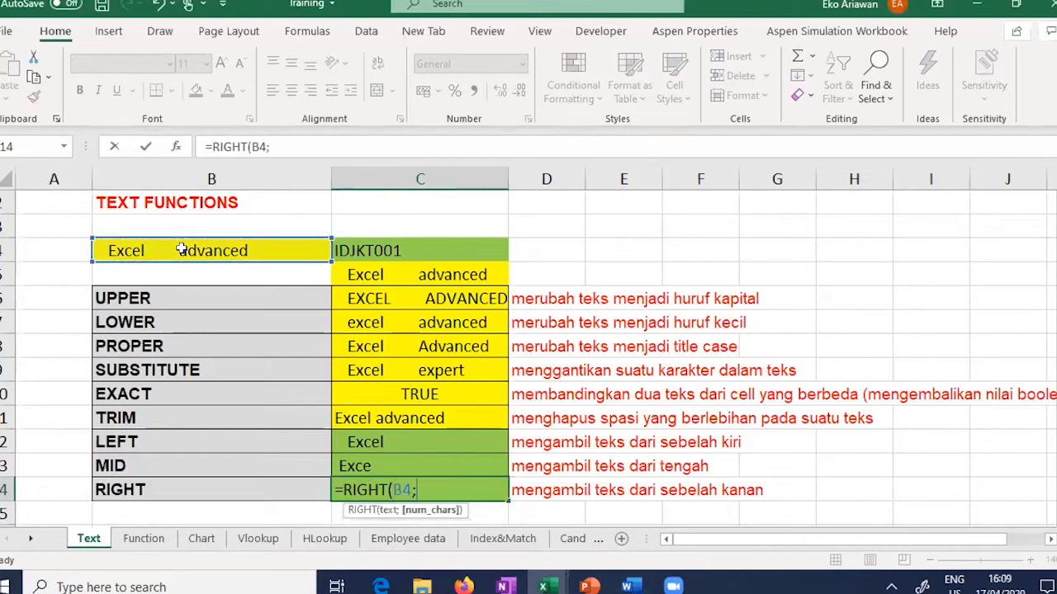
{"action": "type", "text": "5"}
{"action": "key", "text": "Return"}
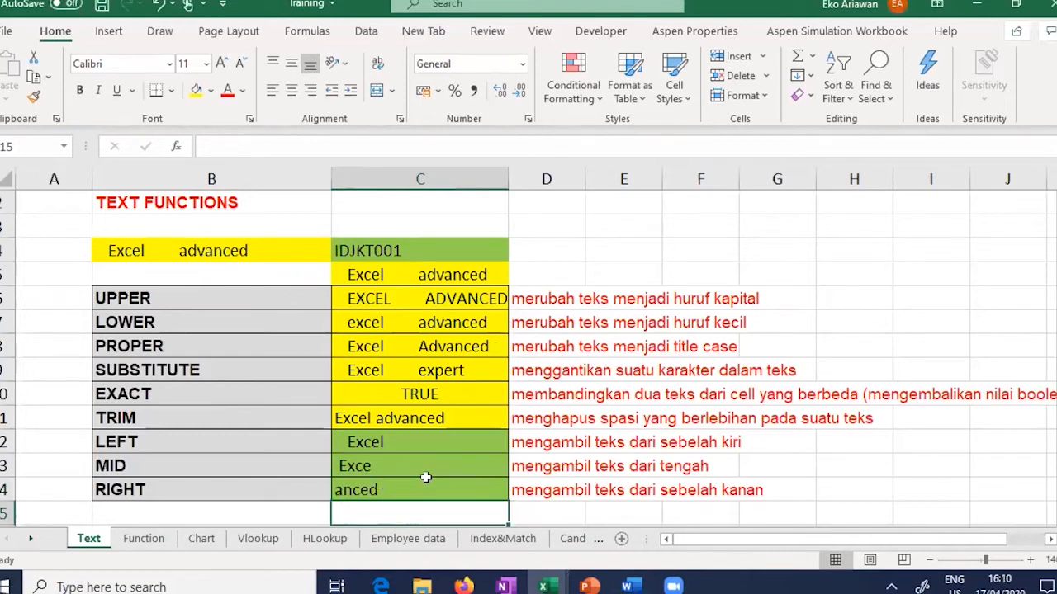
{"action": "left_click", "coordinate": [369, 490]}
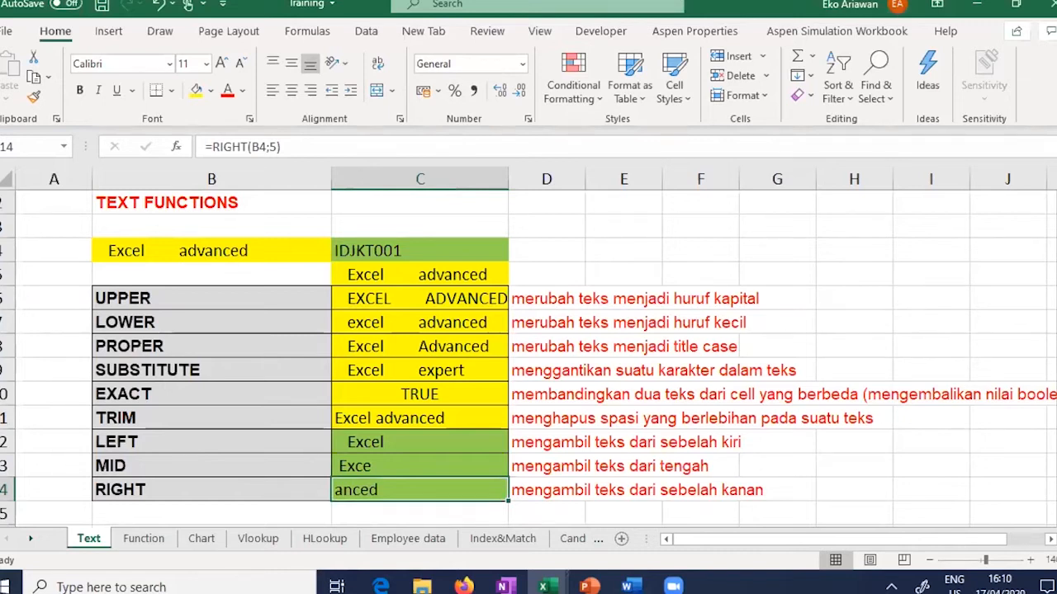
{"action": "left_click_drag", "start_coordinate": [1056, 251], "coordinate": [1055, 252]}
{"action": "left_click", "coordinate": [402, 250]}
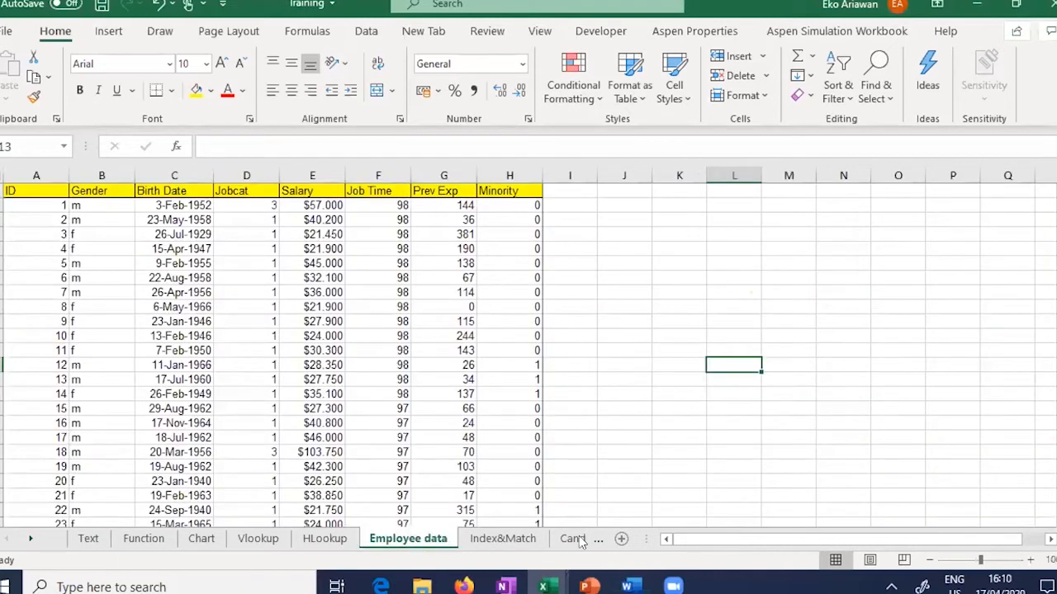
{"action": "left_click_drag", "start_coordinate": [646, 538], "coordinate": [823, 539]}
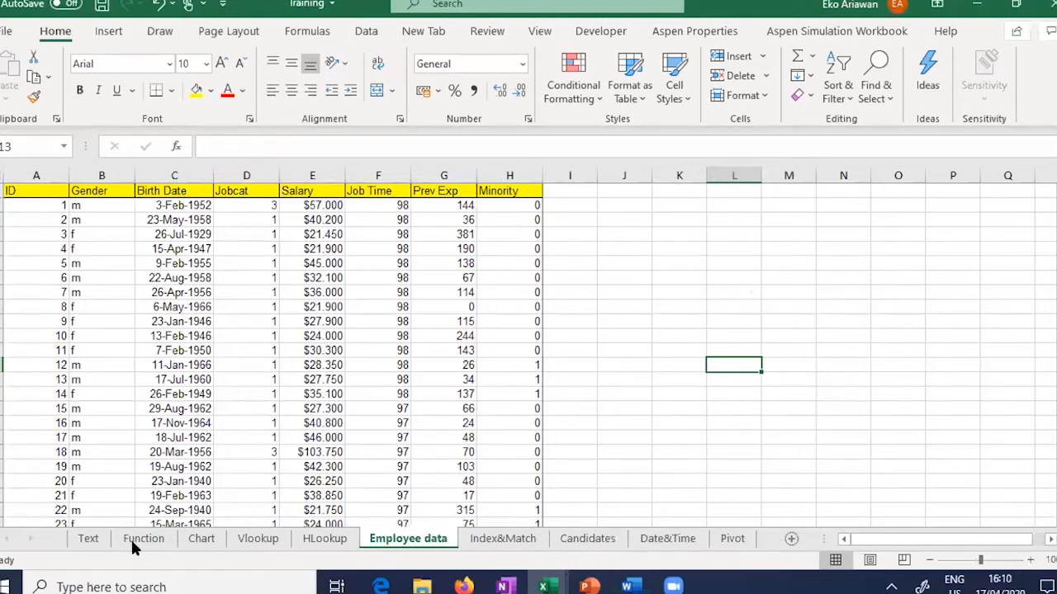
{"action": "left_click", "coordinate": [132, 541]}
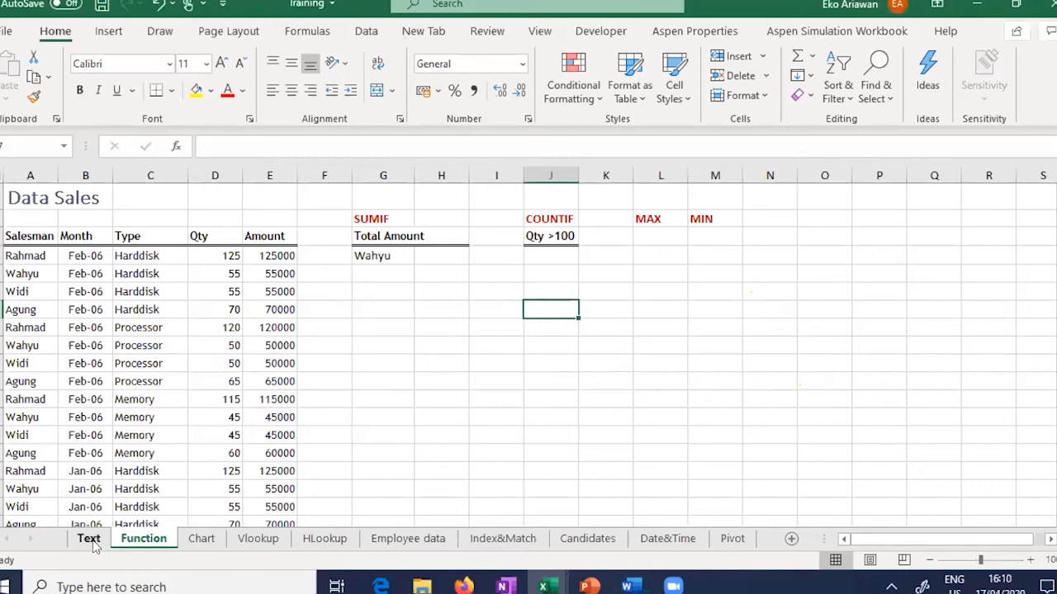
{"action": "left_click", "coordinate": [91, 541]}
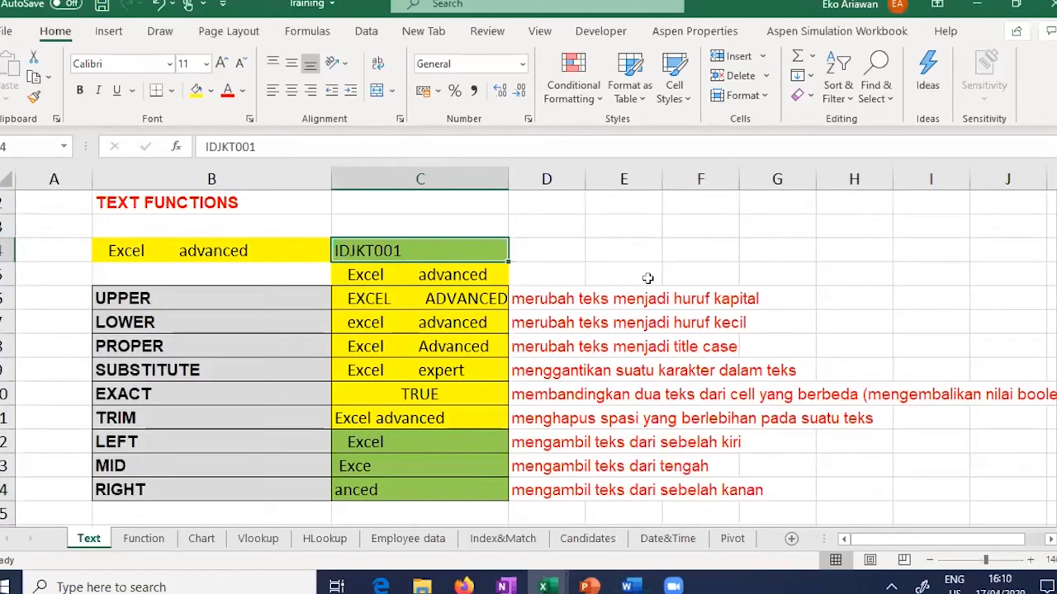
{"action": "left_click", "coordinate": [678, 250]}
{"action": "type", "text": "="}
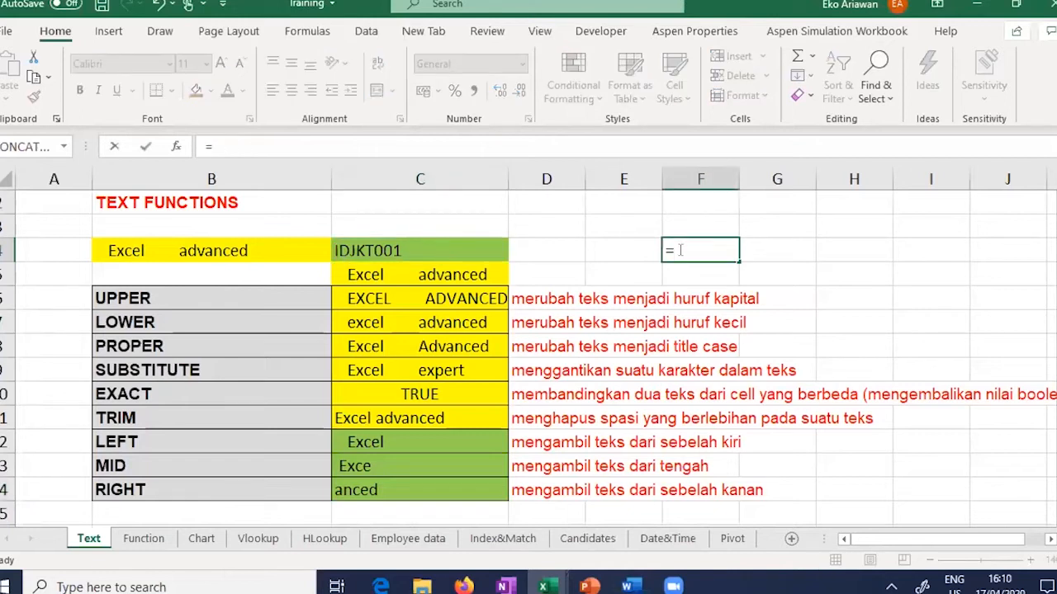
{"action": "type", "text": "CONCATENATE"}
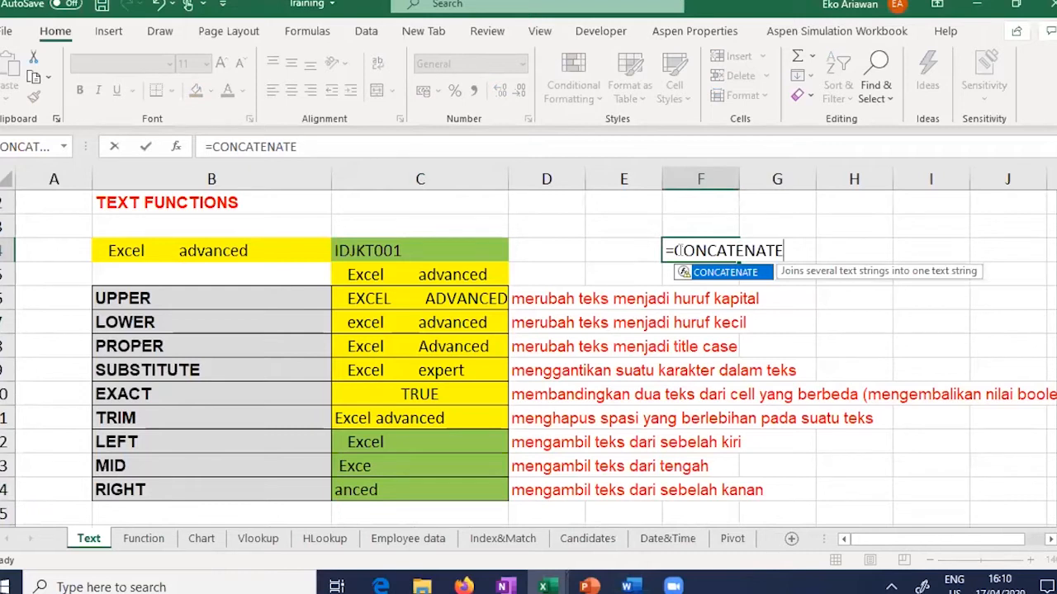
Step: Cancel the unfinished CONCATENATE entry and add headers Nama Depan in E3 and Nama Belakang in F3
{"action": "key", "text": "Escape"}
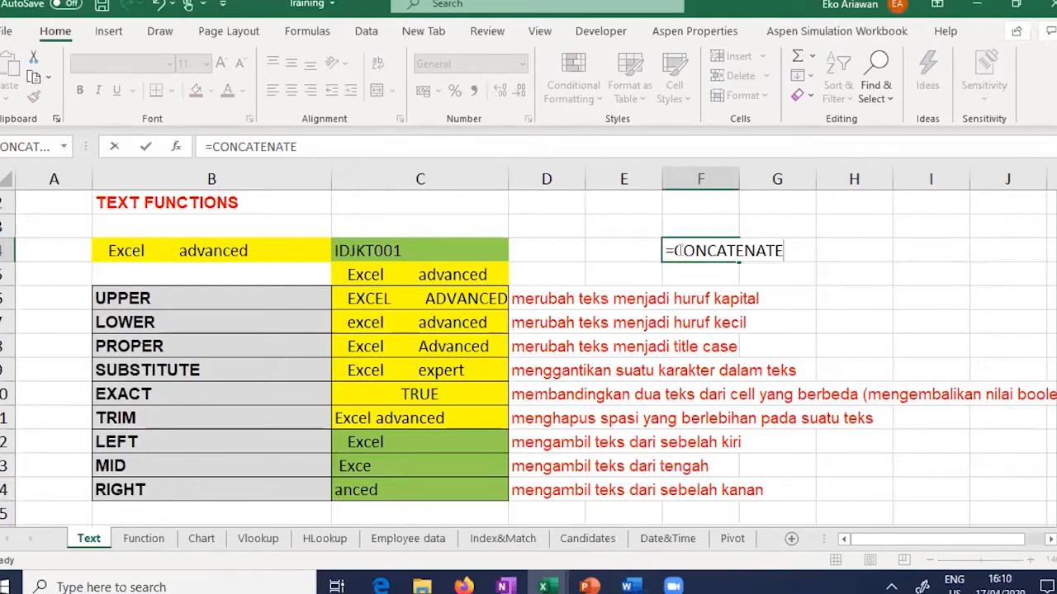
{"action": "key", "text": "Escape"}
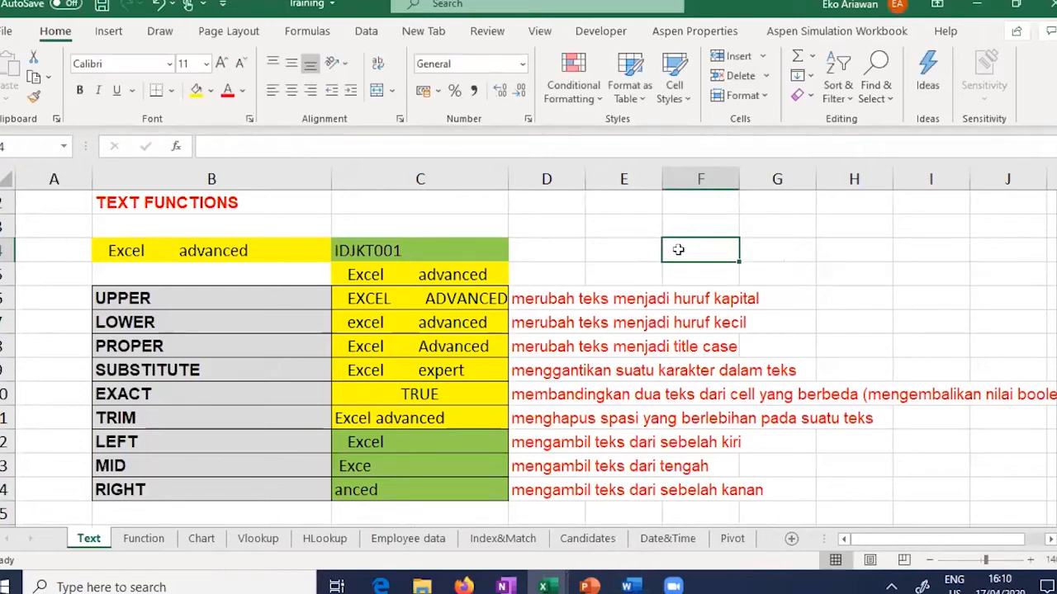
{"action": "left_click", "coordinate": [608, 221]}
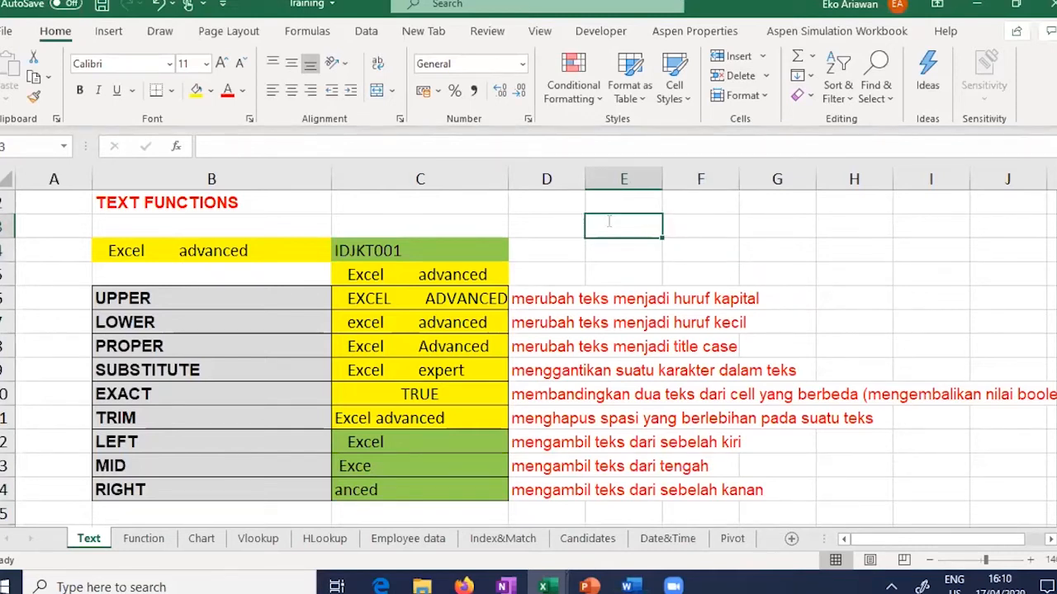
{"action": "type", "text": "Nama Depan"}
{"action": "key", "text": "Tab"}
{"action": "type", "text": "Nama Bel"}
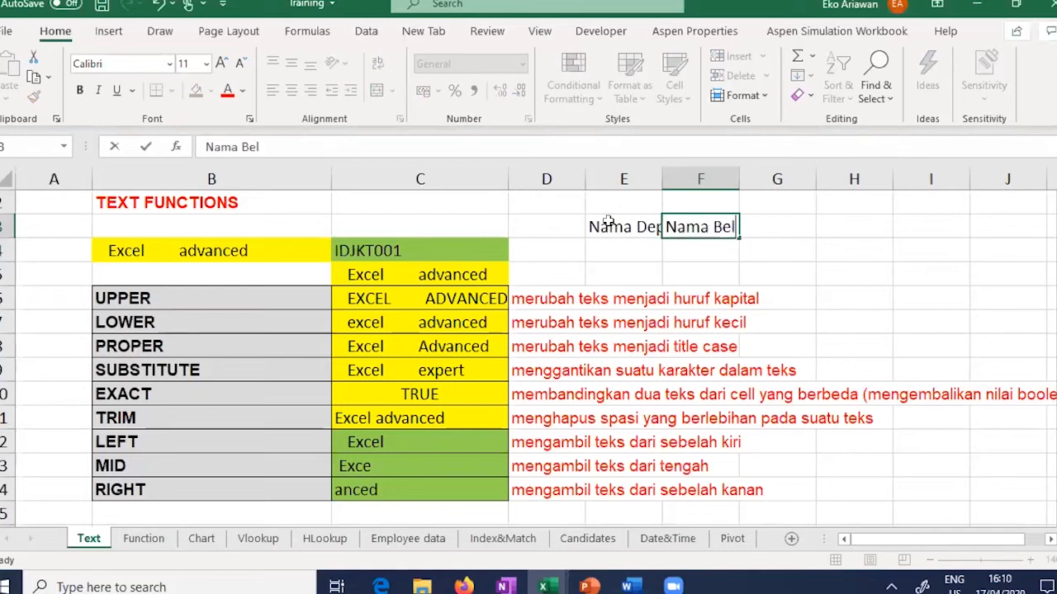
{"action": "type", "text": "akang"}
{"action": "key", "text": "Return"}
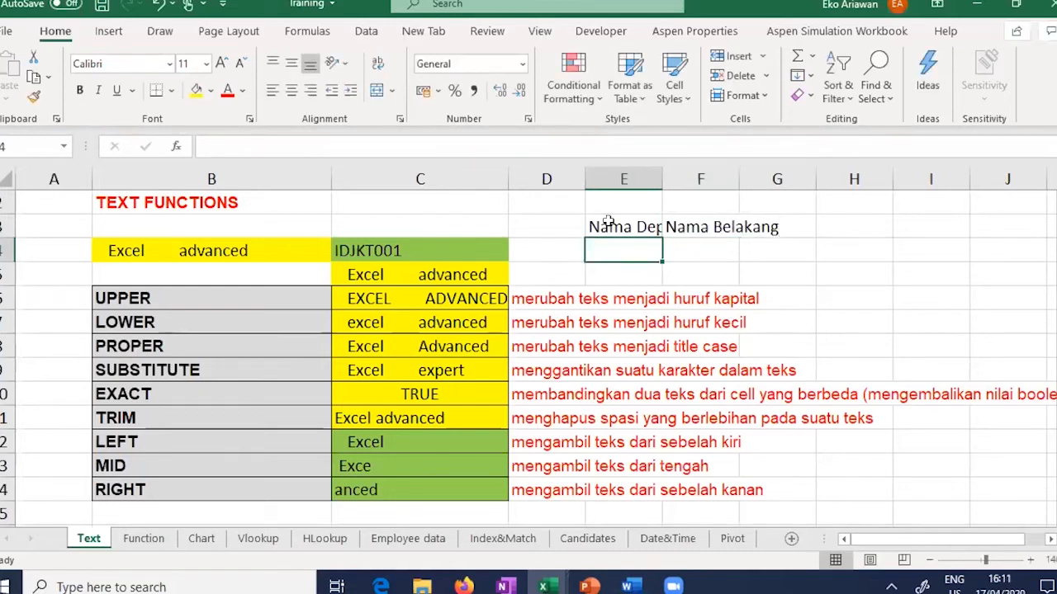
Step: Enter the person's first name in E4 and last name in F4
{"action": "key", "text": "Tab"}
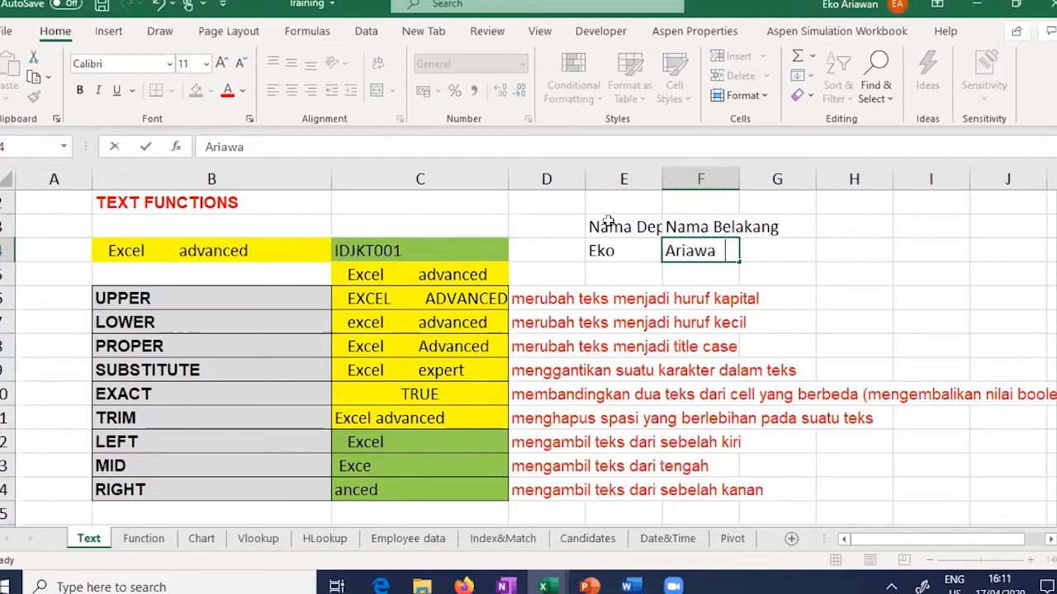
{"action": "key", "text": "Tab"}
{"action": "key", "text": "Tab"}
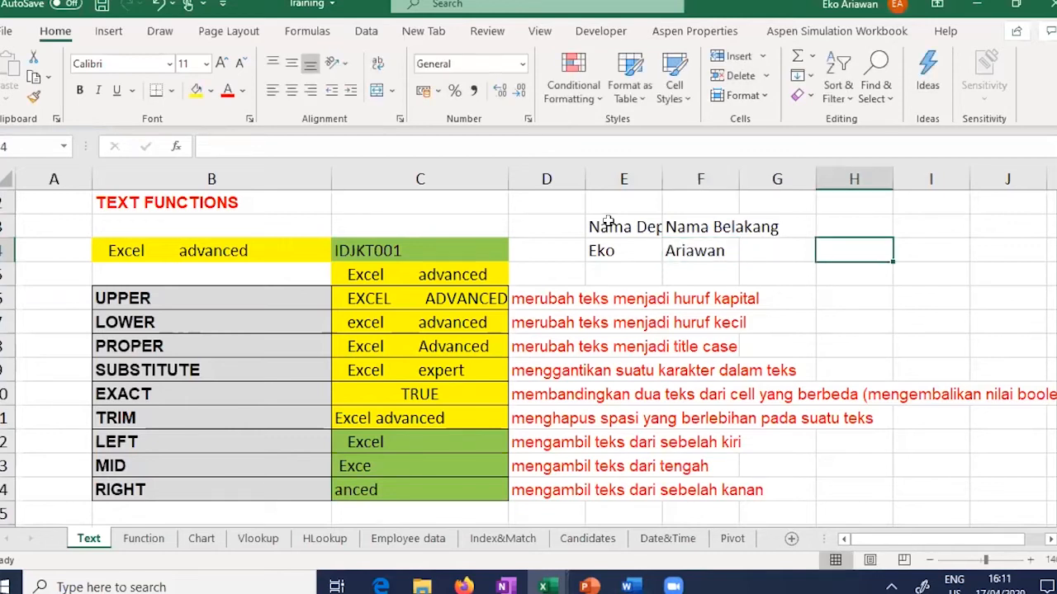
{"action": "type", "text": "="}
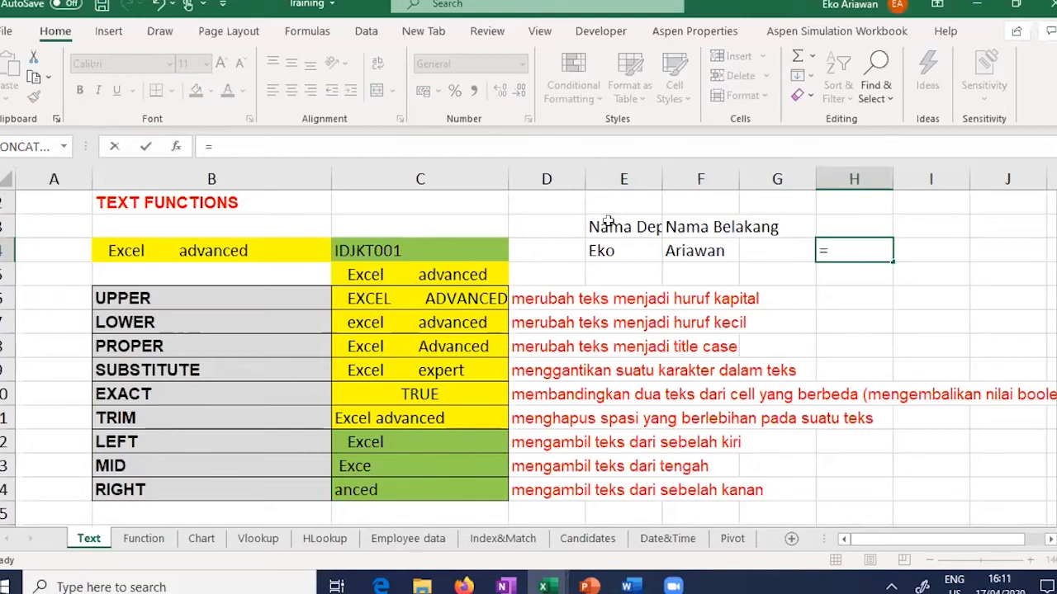
Step: In H4, join the names with a space using =CONCATENATE(E4;" ";F4)
{"action": "type", "text": "CON"}
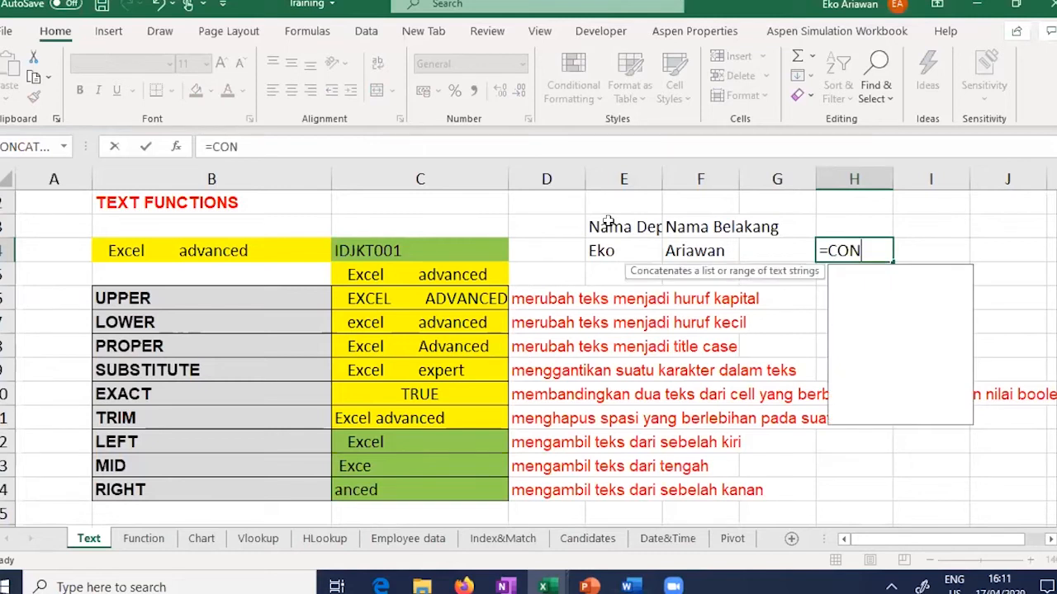
{"action": "type", "text": "CATENATE"}
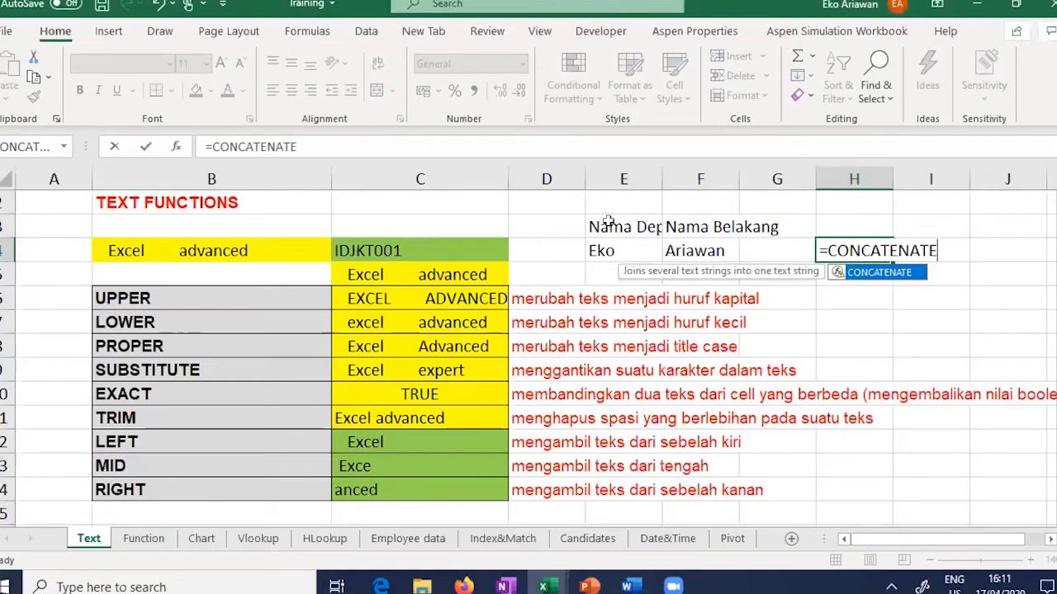
{"action": "type", "text": "("}
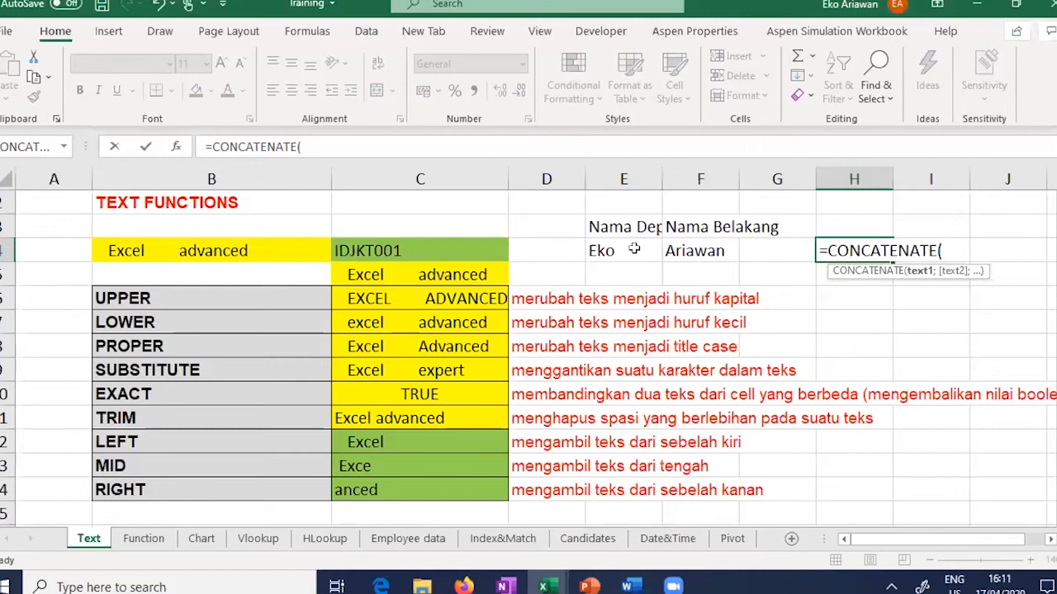
{"action": "left_click", "coordinate": [633, 248]}
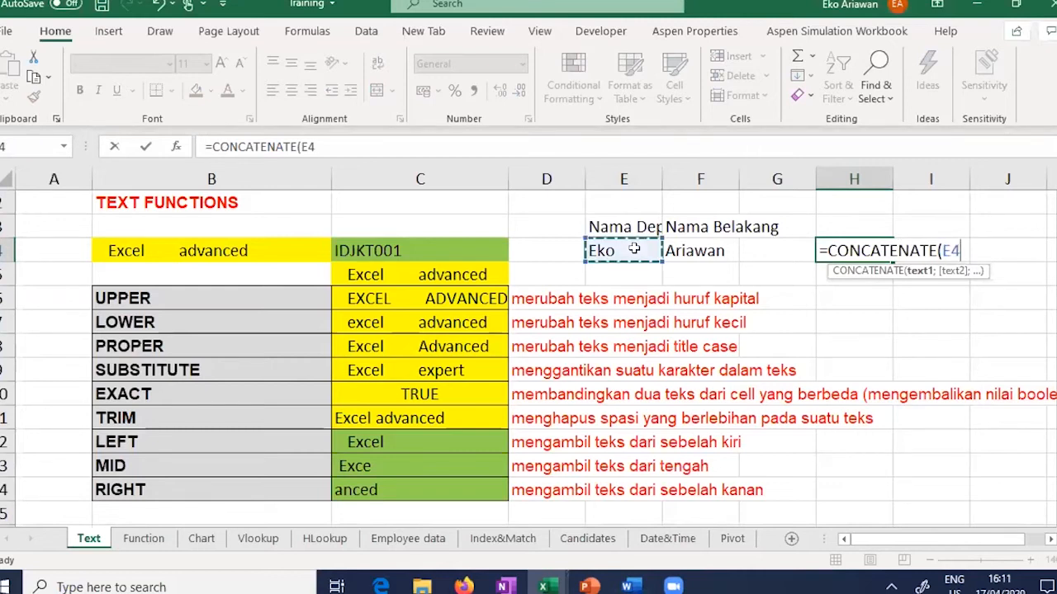
{"action": "type", "text": ";\""}
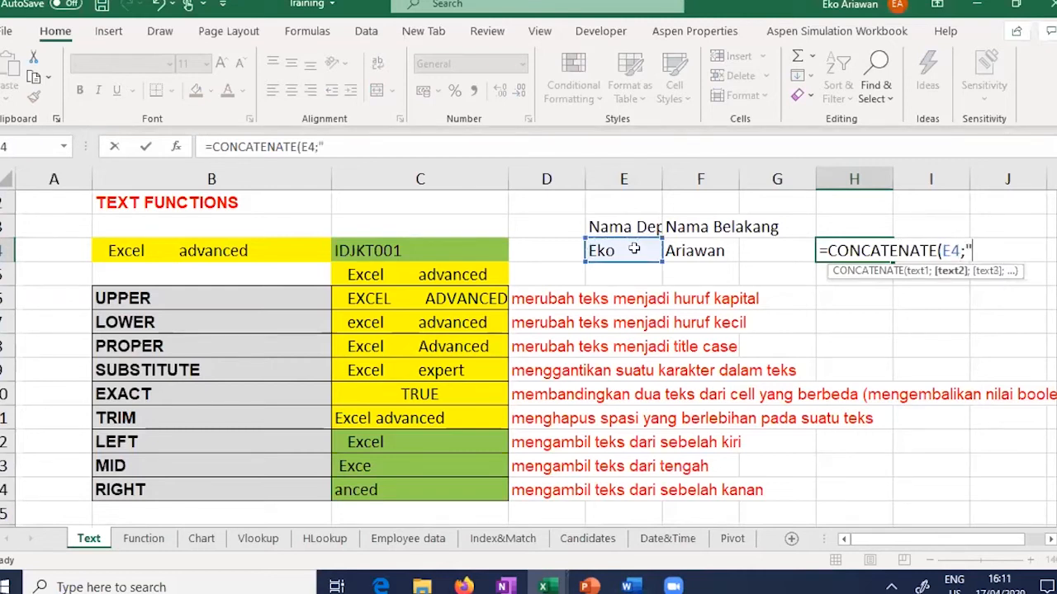
{"action": "type", "text": " \";"}
{"action": "left_click", "coordinate": [687, 250]}
{"action": "type", "text": ")"}
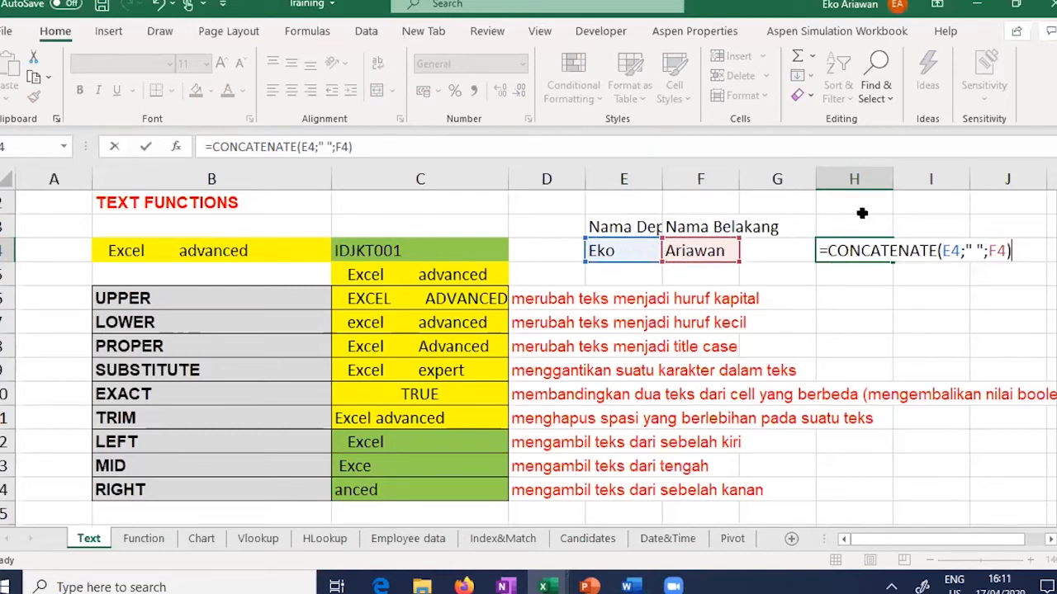
{"action": "key", "text": "Return"}
Step: In H5, join the names without a space using =CONCATENATE(E4;F4)
{"action": "left_click", "coordinate": [854, 257]}
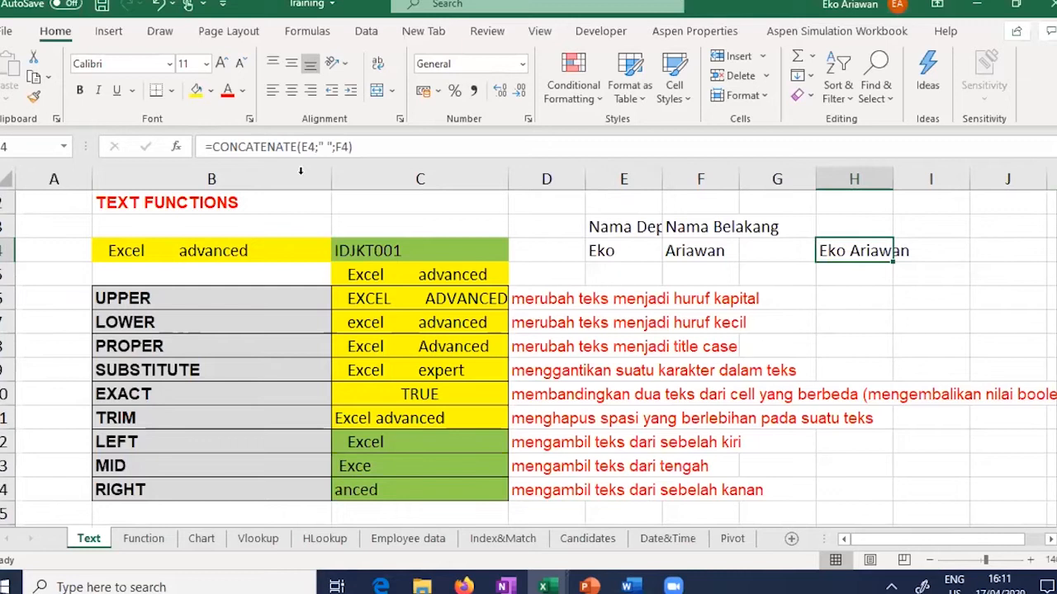
{"action": "left_click", "coordinate": [839, 275]}
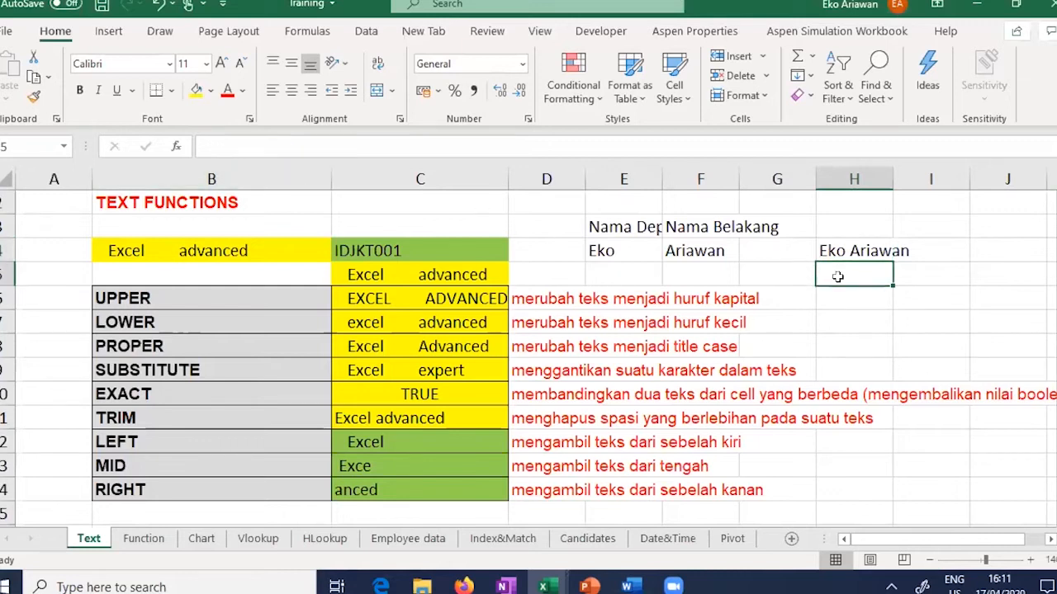
{"action": "type", "text": "=COUNT"}
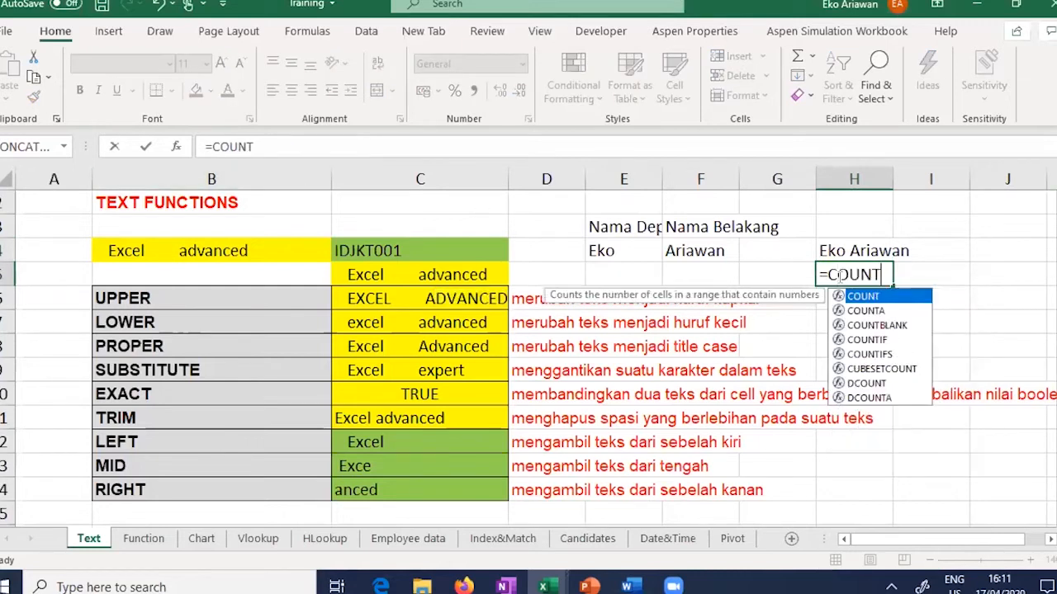
{"action": "key", "text": "BackSpace"}
{"action": "key", "text": "BackSpace"}
{"action": "key", "text": "BackSpace"}
{"action": "type", "text": "NC"}
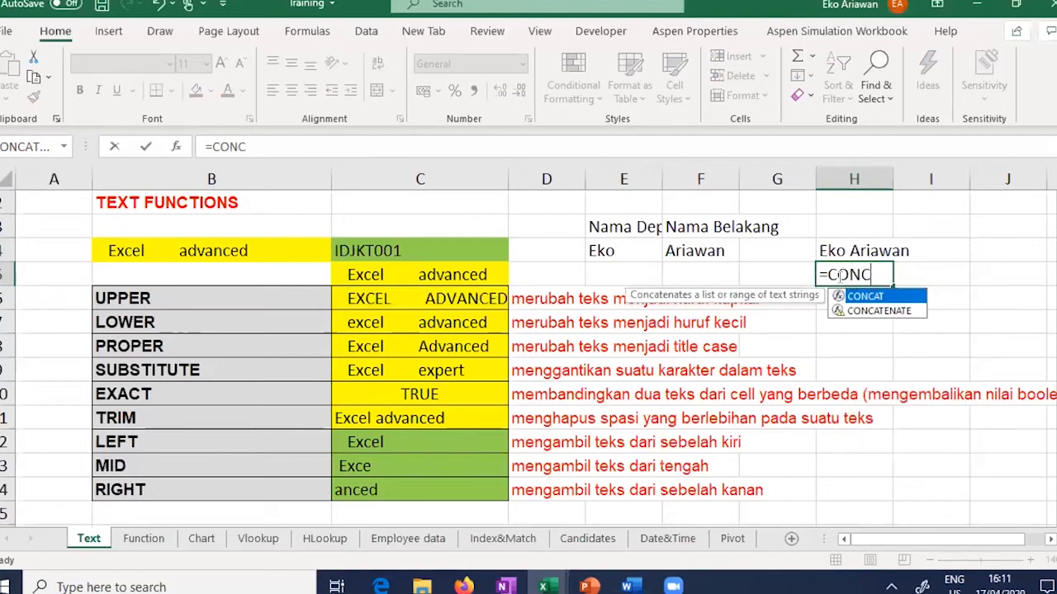
{"action": "type", "text": "ATENA"}
{"action": "key", "text": "Tab"}
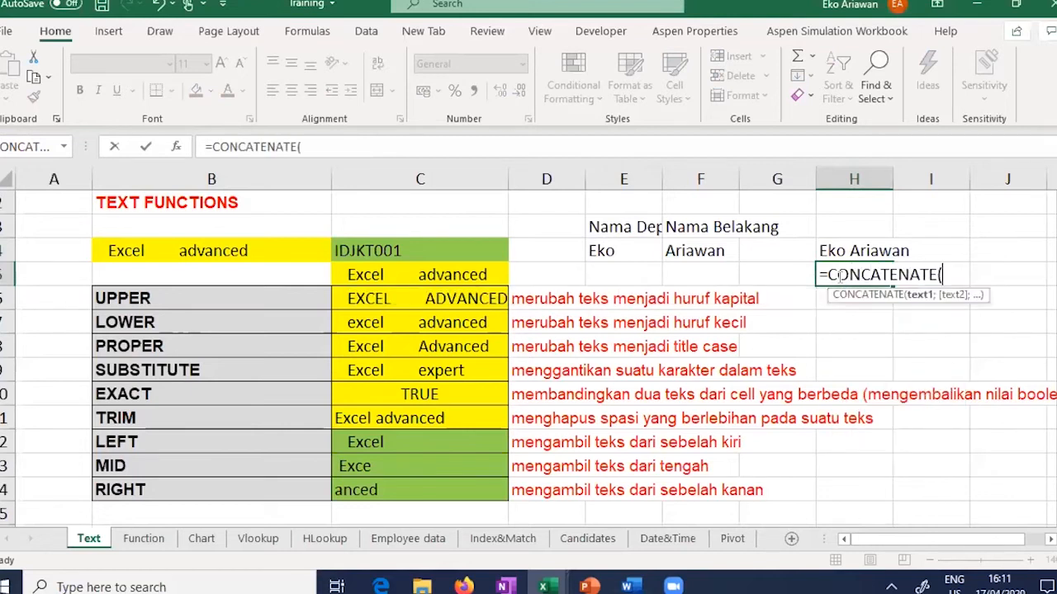
{"action": "left_click", "coordinate": [659, 250]}
{"action": "type", "text": ";"}
{"action": "left_click", "coordinate": [667, 250]}
{"action": "key", "text": "Return"}
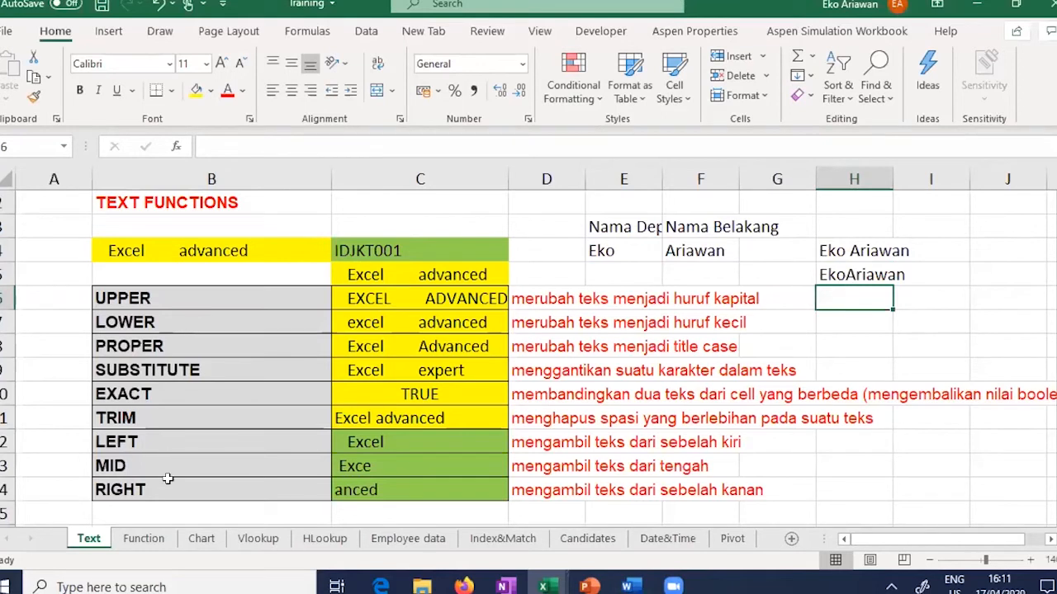
{"action": "left_click", "coordinate": [144, 539]}
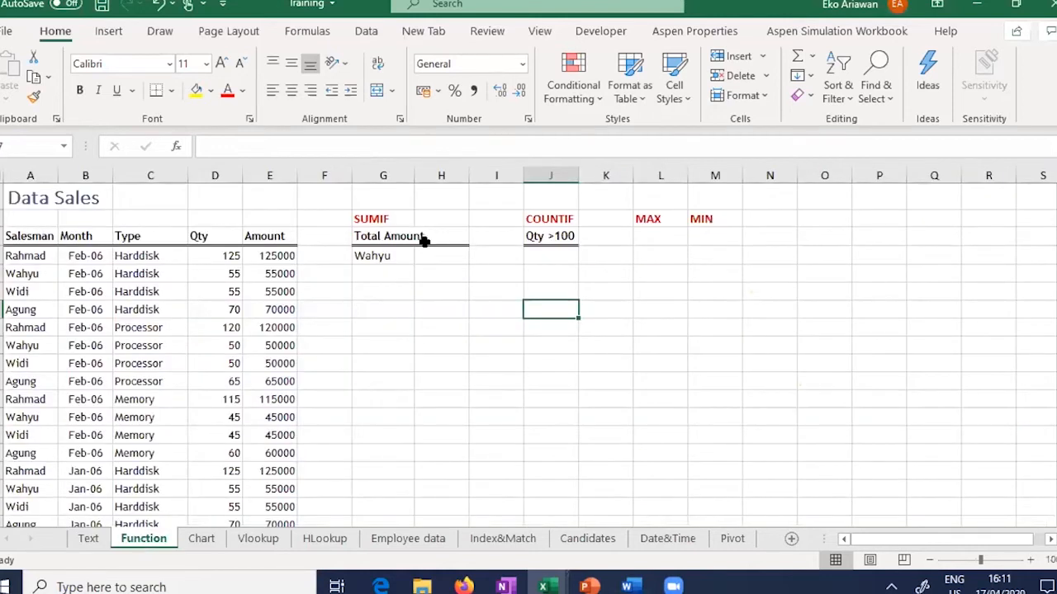
{"action": "left_click", "coordinate": [675, 236]}
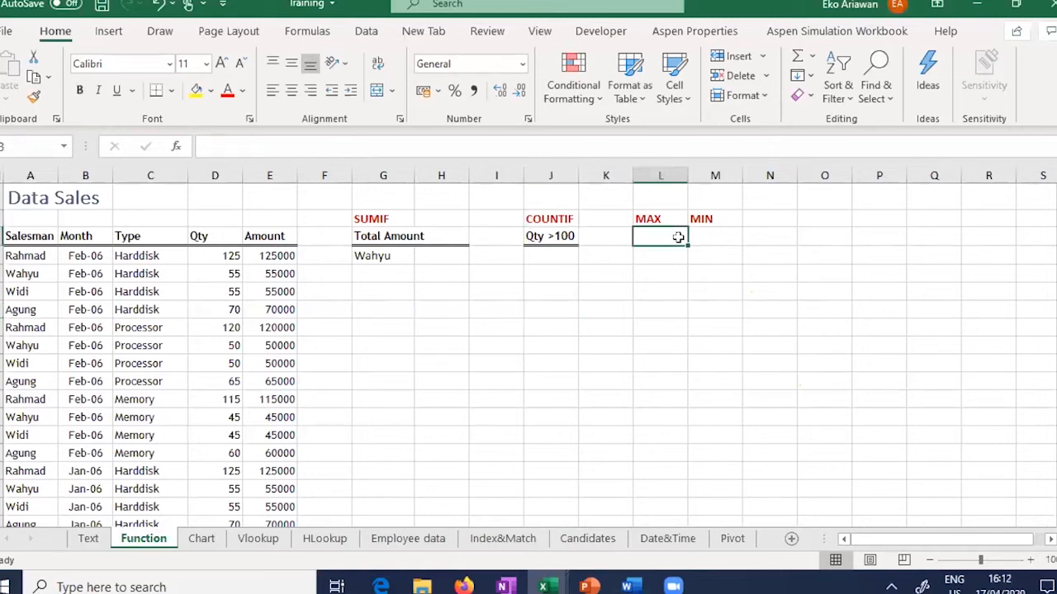
{"action": "left_click", "coordinate": [709, 237]}
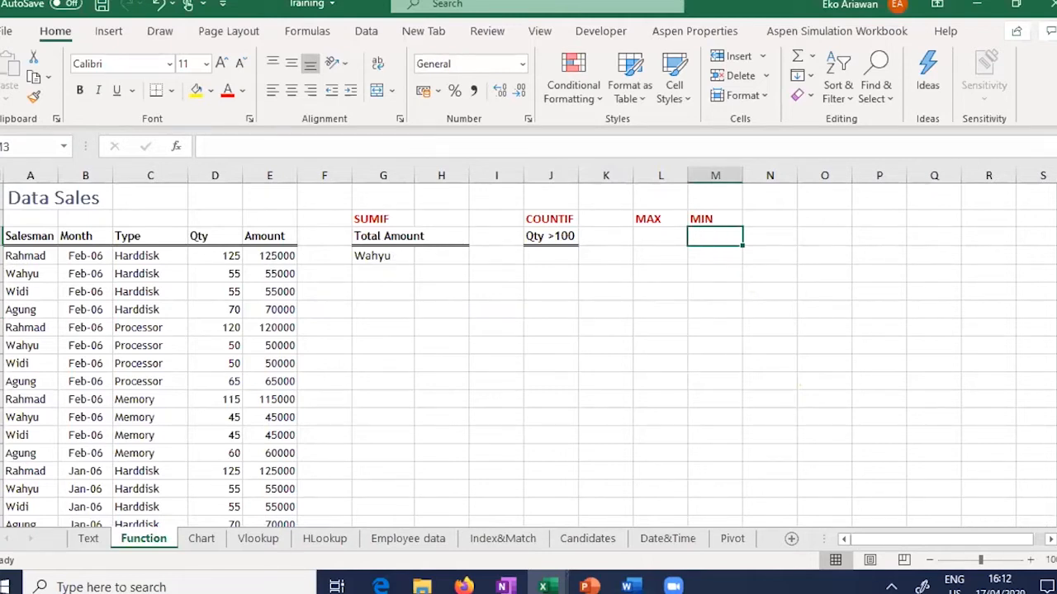
{"action": "left_click_drag", "start_coordinate": [1056, 206], "coordinate": [1056, 235]}
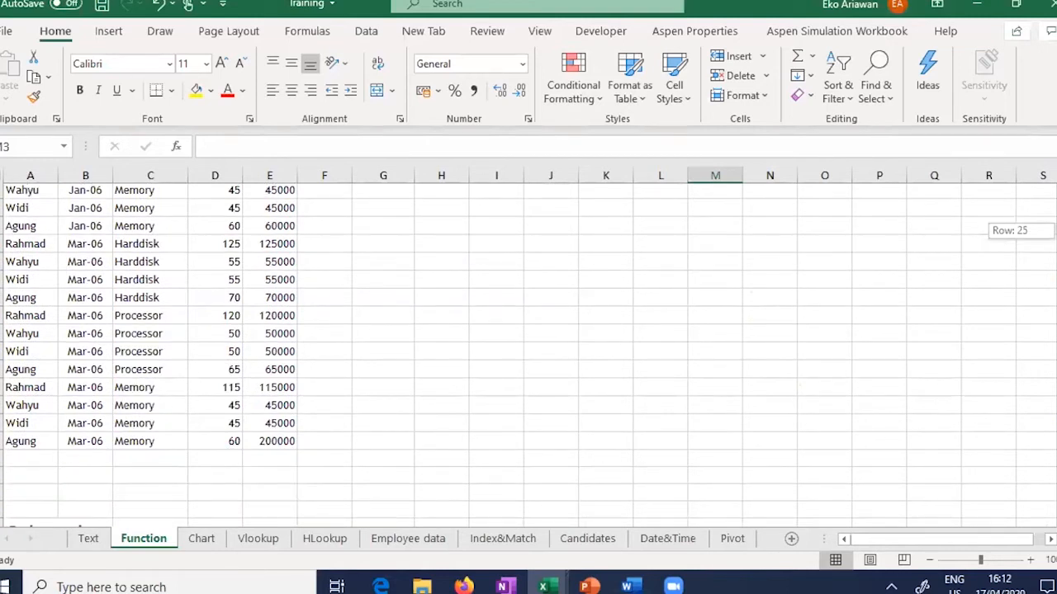
{"action": "scroll", "coordinate": [528, 330], "scroll_direction": "down", "scroll_amount": 1}
{"action": "scroll", "coordinate": [514, 248], "scroll_direction": "up", "scroll_amount": 8}
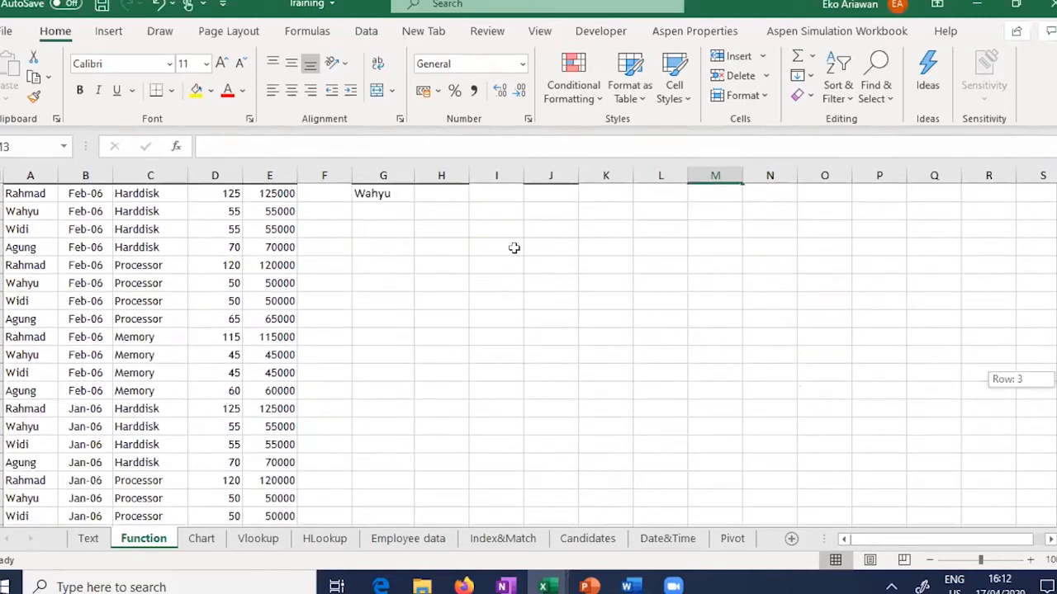
{"action": "scroll", "coordinate": [322, 229], "scroll_direction": "up", "scroll_amount": 2}
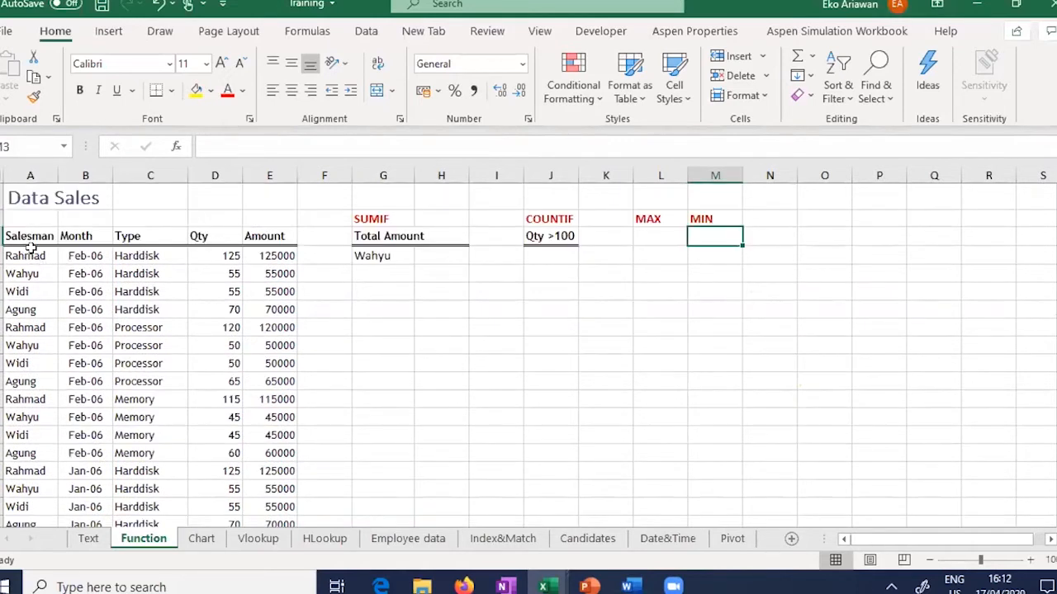
{"action": "left_click_drag", "start_coordinate": [31, 256], "coordinate": [31, 471]}
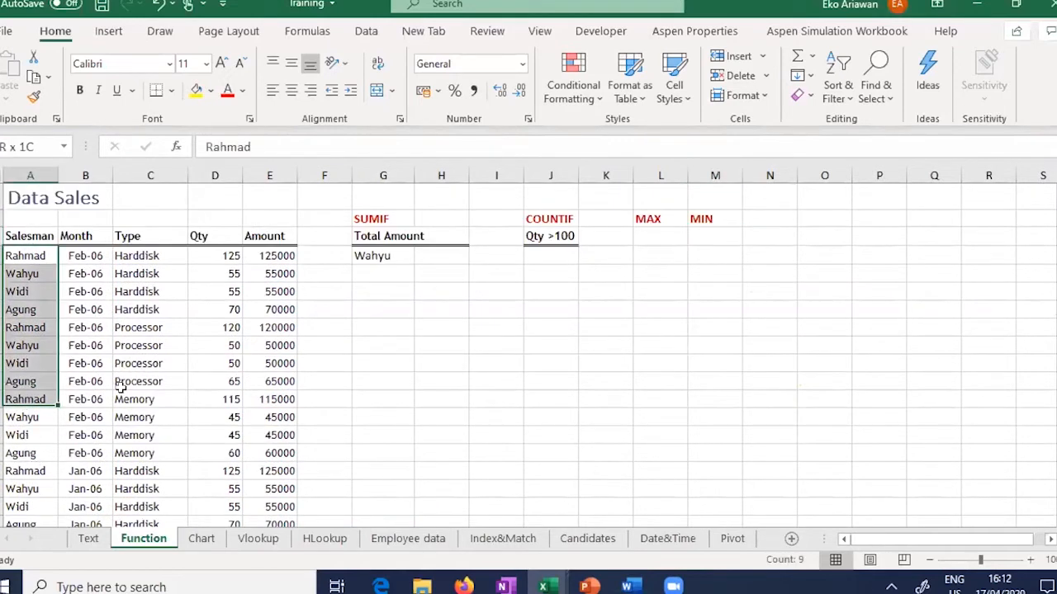
{"action": "left_click_drag", "start_coordinate": [215, 255], "coordinate": [220, 498]}
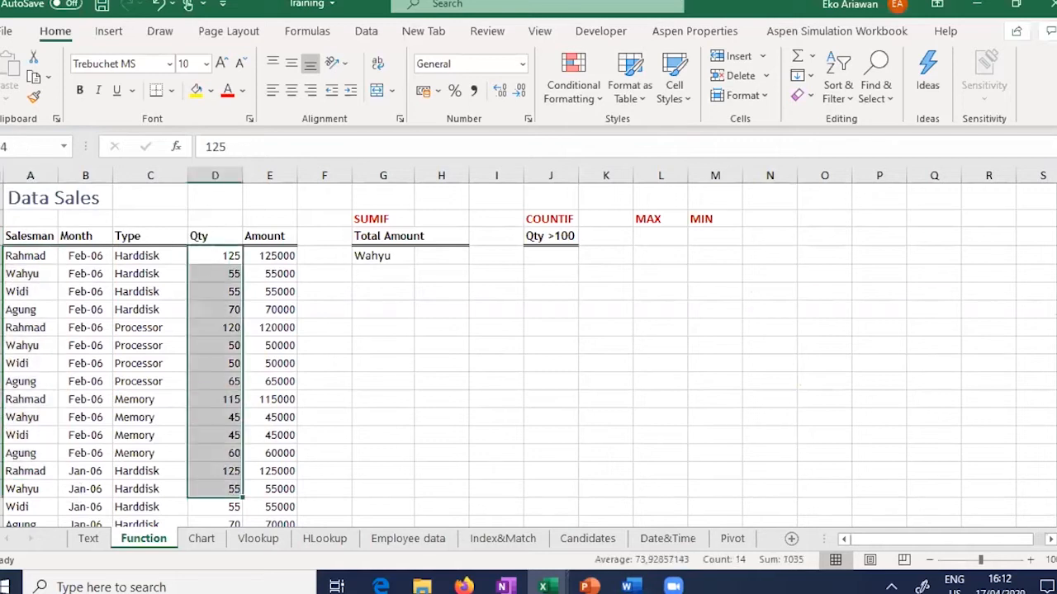
{"action": "left_click_drag", "start_coordinate": [1056, 230], "coordinate": [1056, 318]}
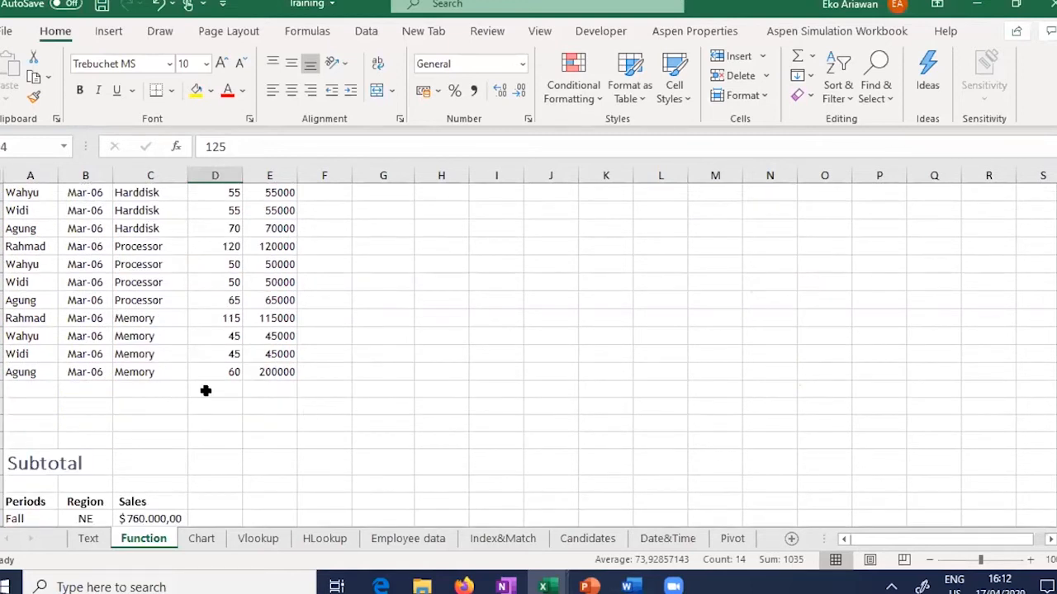
{"action": "left_click", "coordinate": [215, 391]}
Step: Enter =SUM(D4:D39) for the Qty total, then delete the resulting 2565
{"action": "type", "text": "="}
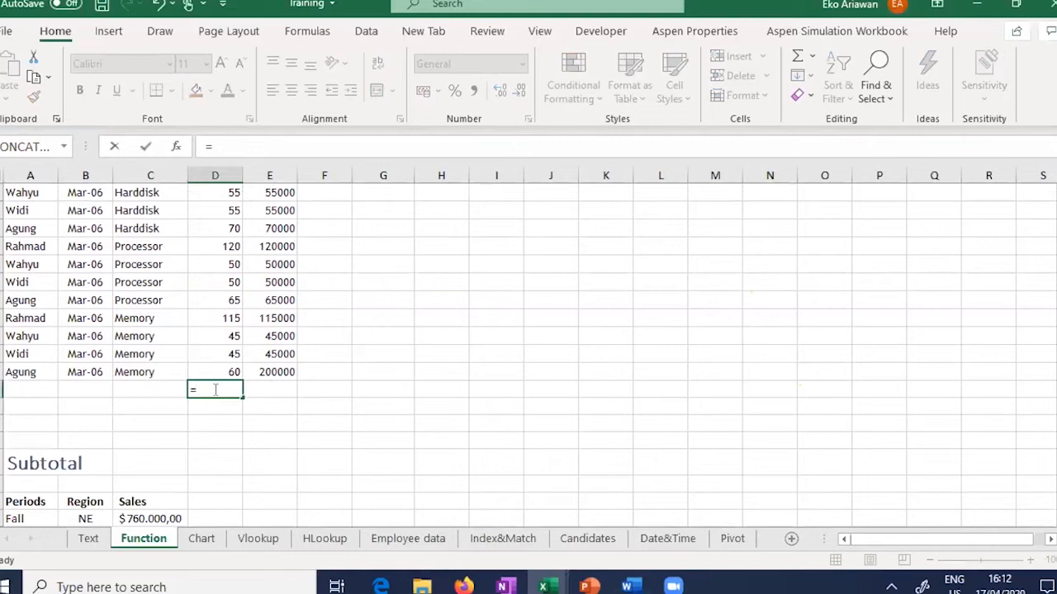
{"action": "type", "text": "sum("}
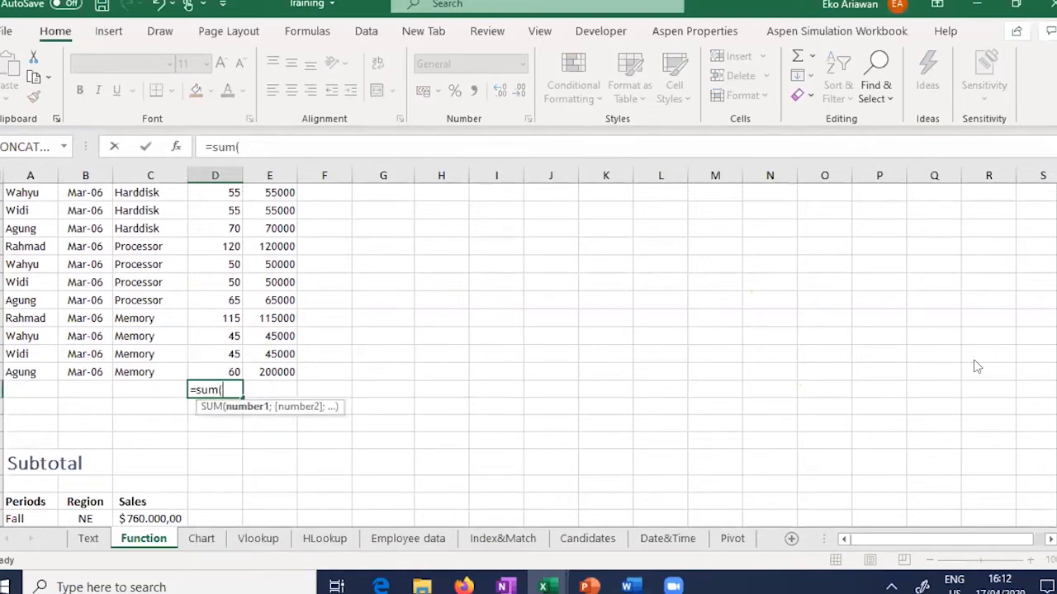
{"action": "scroll", "coordinate": [488, 288], "scroll_direction": "up", "scroll_amount": 10}
{"action": "left_click_drag", "start_coordinate": [216, 262], "coordinate": [223, 455]}
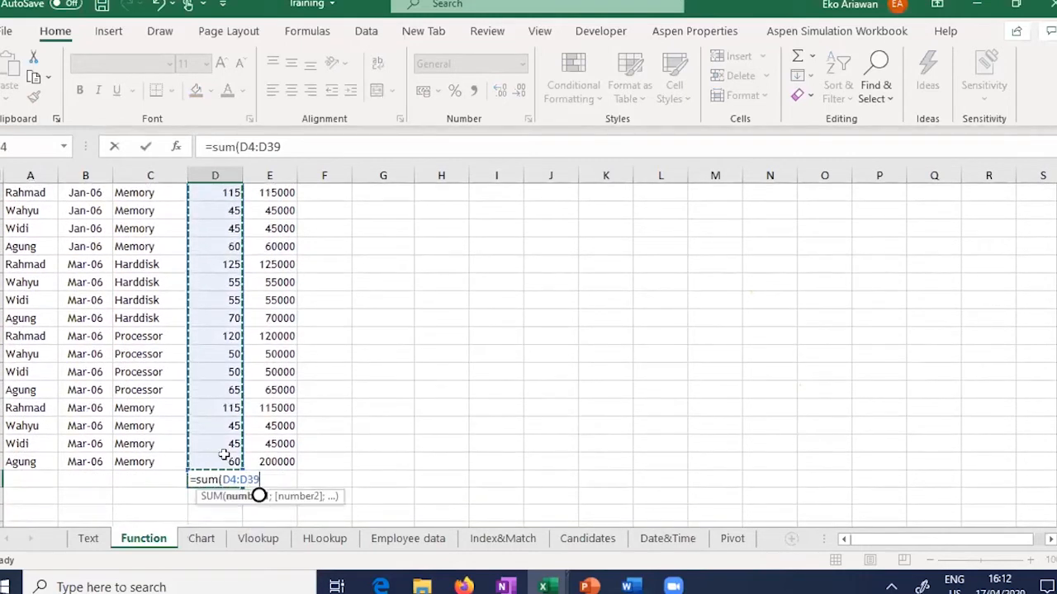
{"action": "type", "text": ")"}
{"action": "key", "text": "Return"}
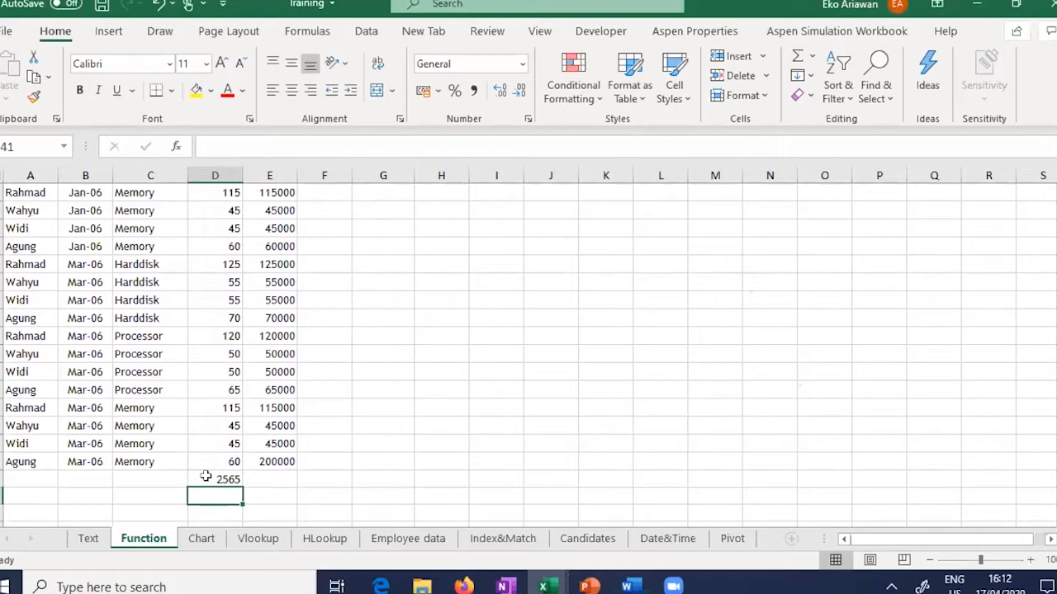
{"action": "left_click", "coordinate": [206, 476]}
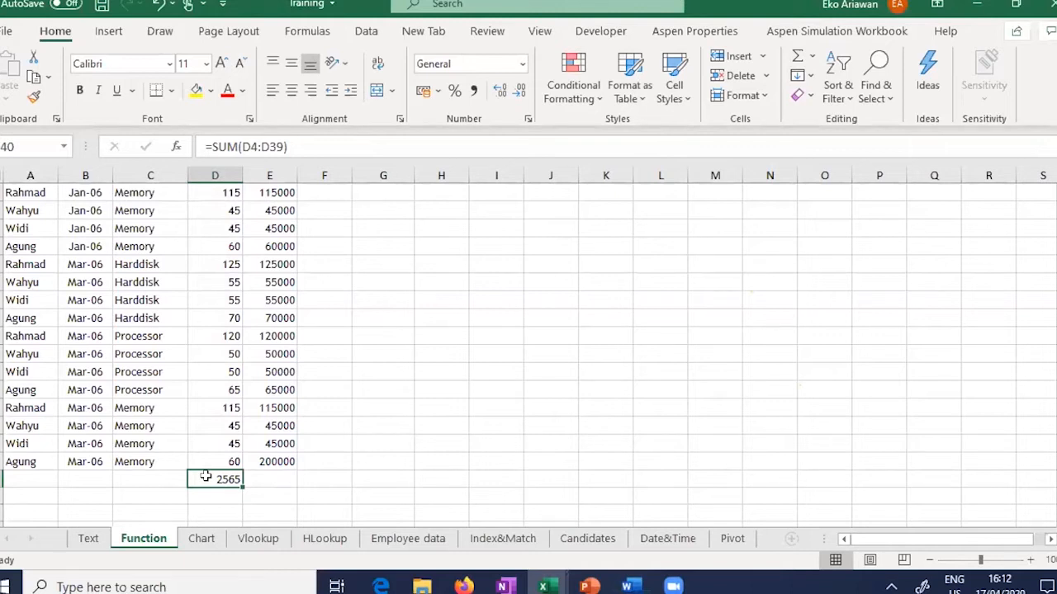
{"action": "key", "text": "Delete"}
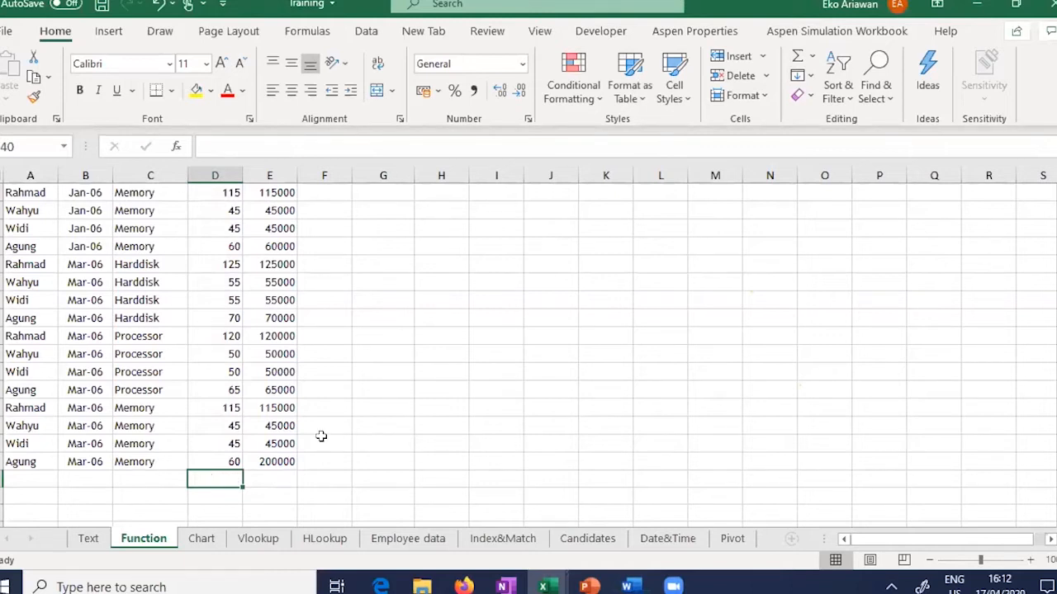
Step: Total the Amount column in E40 with =SUM(E4:E39), giving 2705000
{"action": "left_click_drag", "start_coordinate": [1055, 372], "coordinate": [1056, 206]}
{"action": "left_click", "coordinate": [279, 255]}
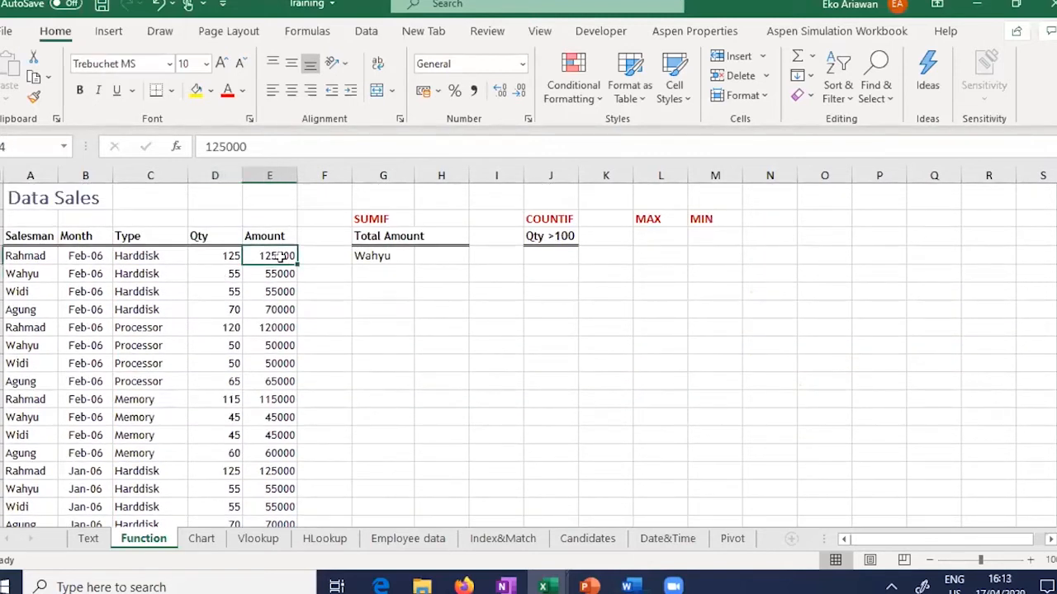
{"action": "left_click", "coordinate": [208, 255]}
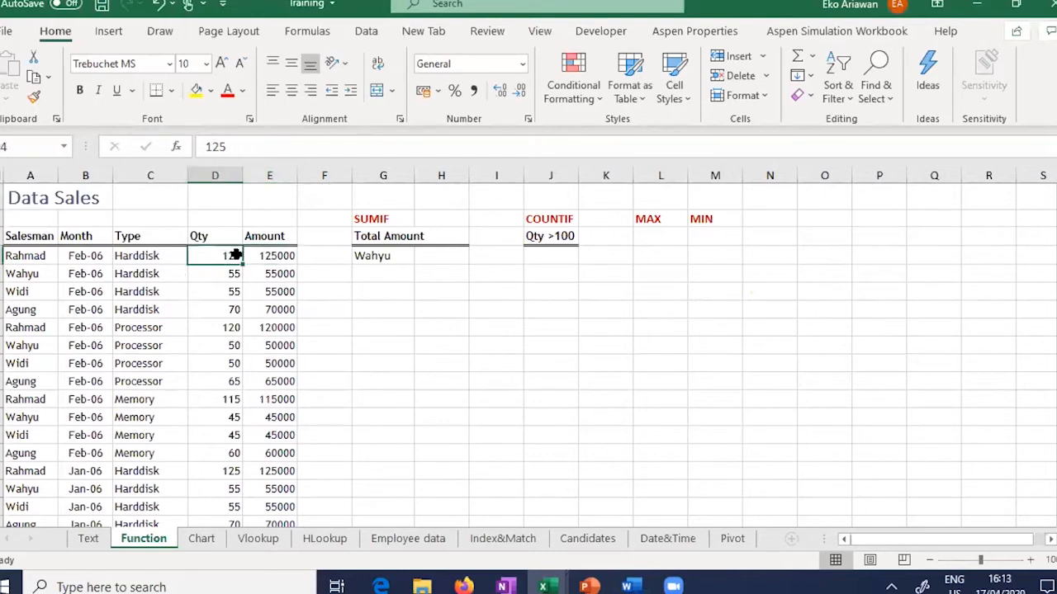
{"action": "left_click", "coordinate": [285, 258]}
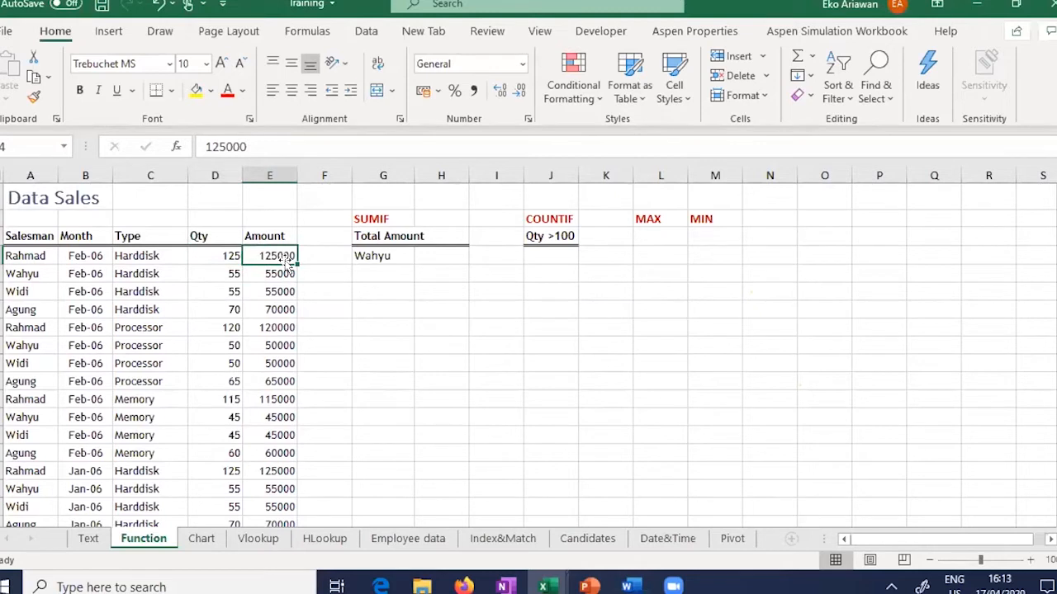
{"action": "key", "text": "ctrl+Down"}
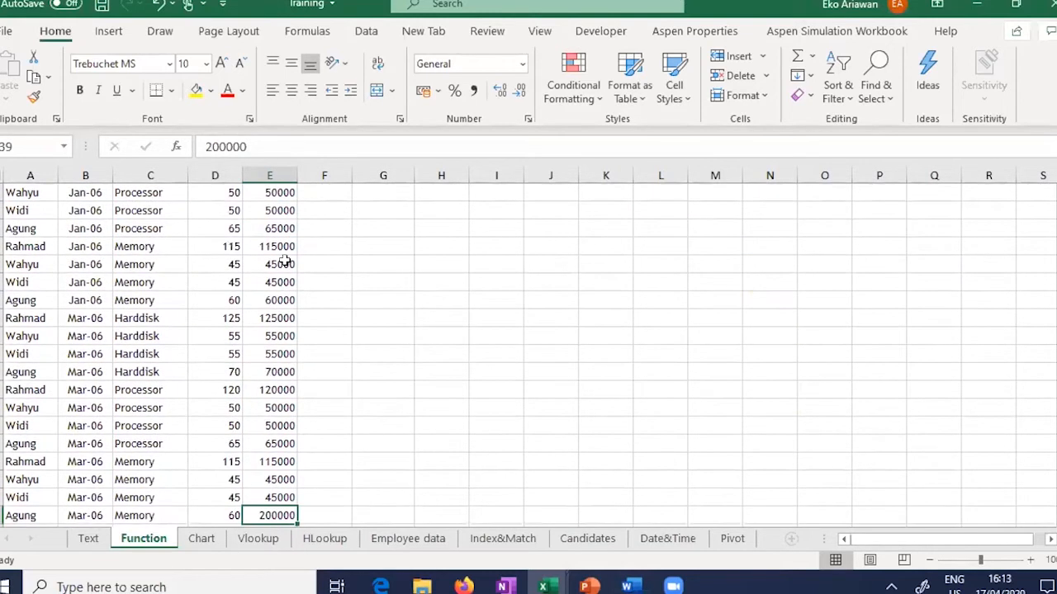
{"action": "key", "text": "Down"}
{"action": "type", "text": "=su"}
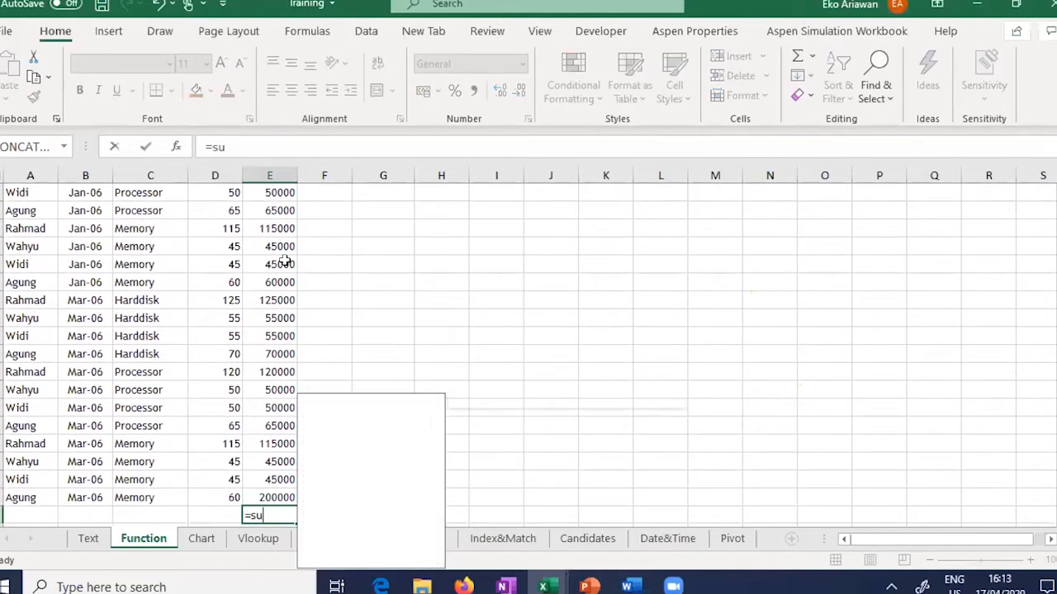
{"action": "type", "text": "m("}
{"action": "key", "text": "Up"}
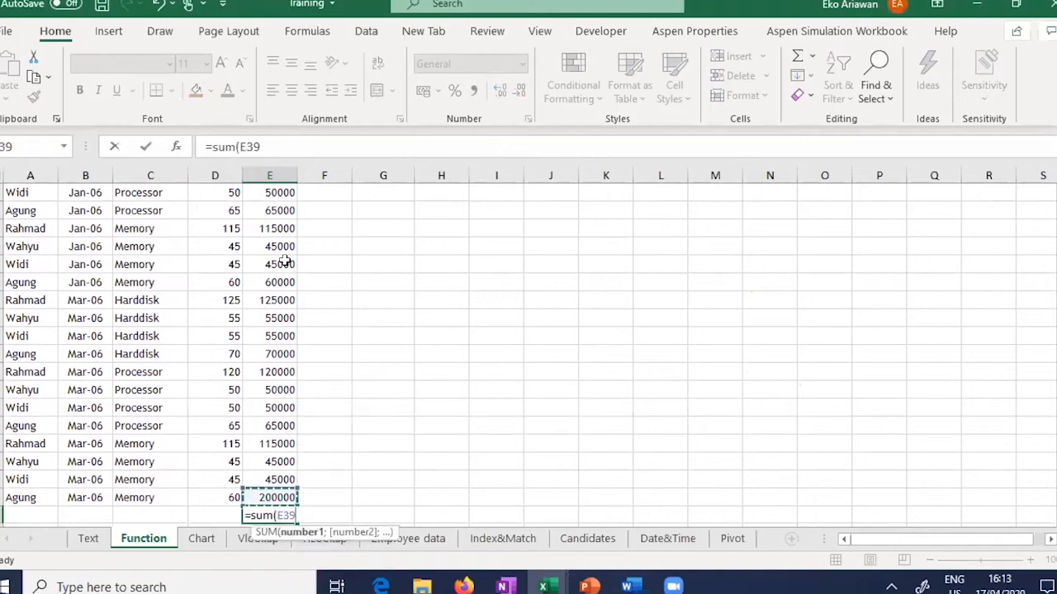
{"action": "key", "text": "Up"}
{"action": "key", "text": "Down"}
{"action": "key", "text": "ctrl+Up"}
{"action": "key", "text": "Down"}
{"action": "key", "text": "ctrl+shift+Down"}
{"action": "scroll", "coordinate": [284, 261], "scroll_direction": "down", "scroll_amount": 2}
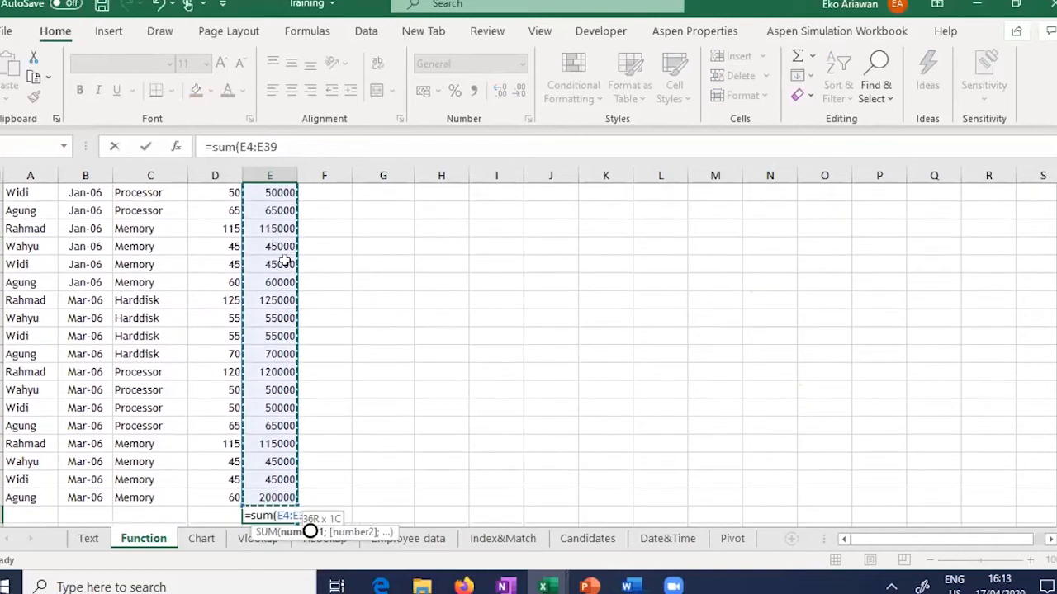
{"action": "type", "text": ")"}
{"action": "key", "text": "Return"}
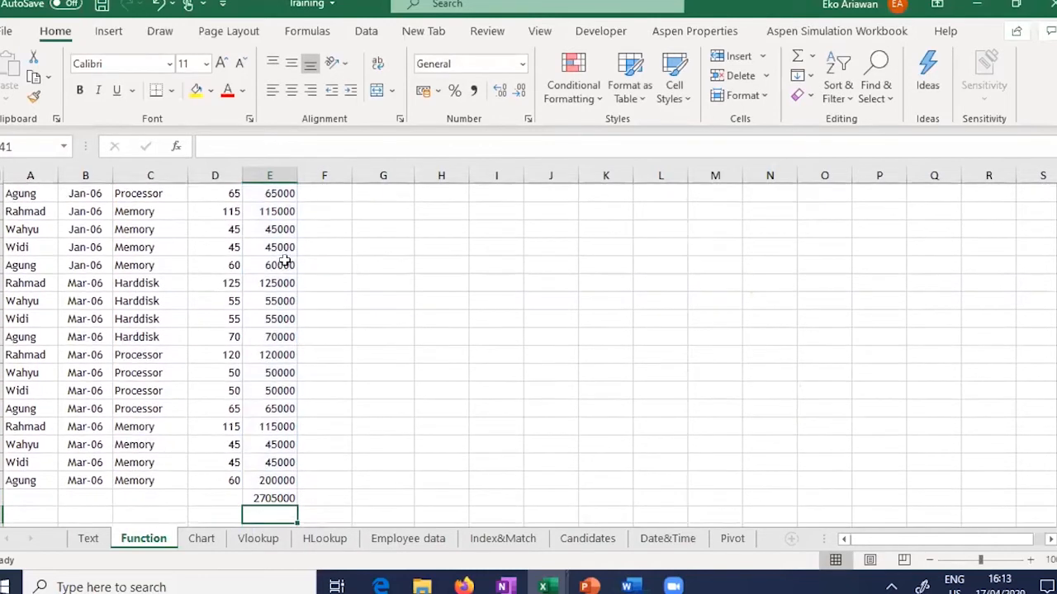
{"action": "key", "text": "Up"}
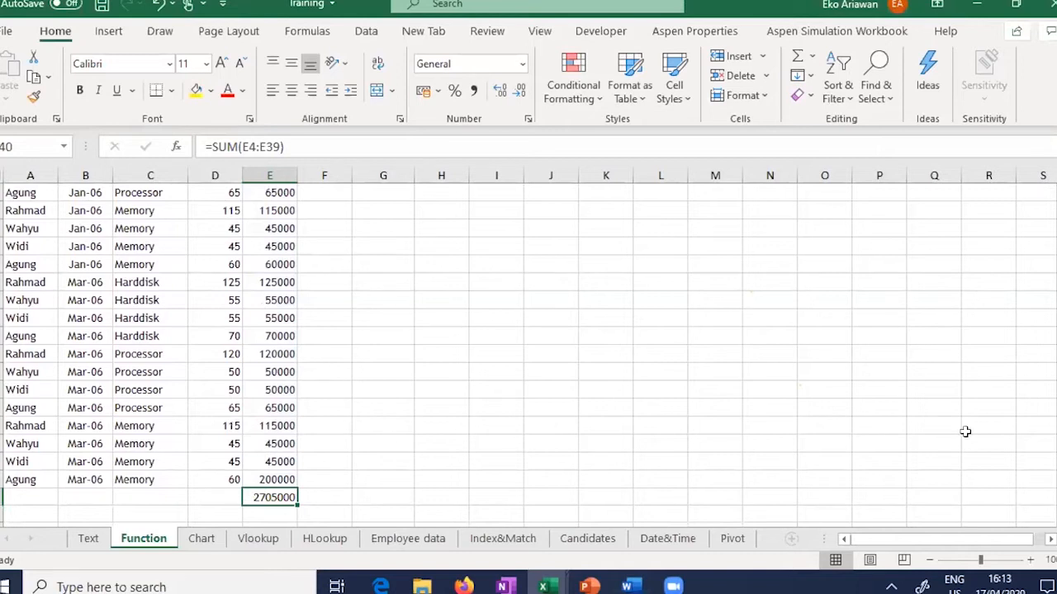
Step: Beside the salesman criterion cell, enter =SUMIF(A4:E39;…) with the salesman's name as criterion, returning 0
{"action": "left_click_drag", "start_coordinate": [1056, 382], "coordinate": [1056, 216]}
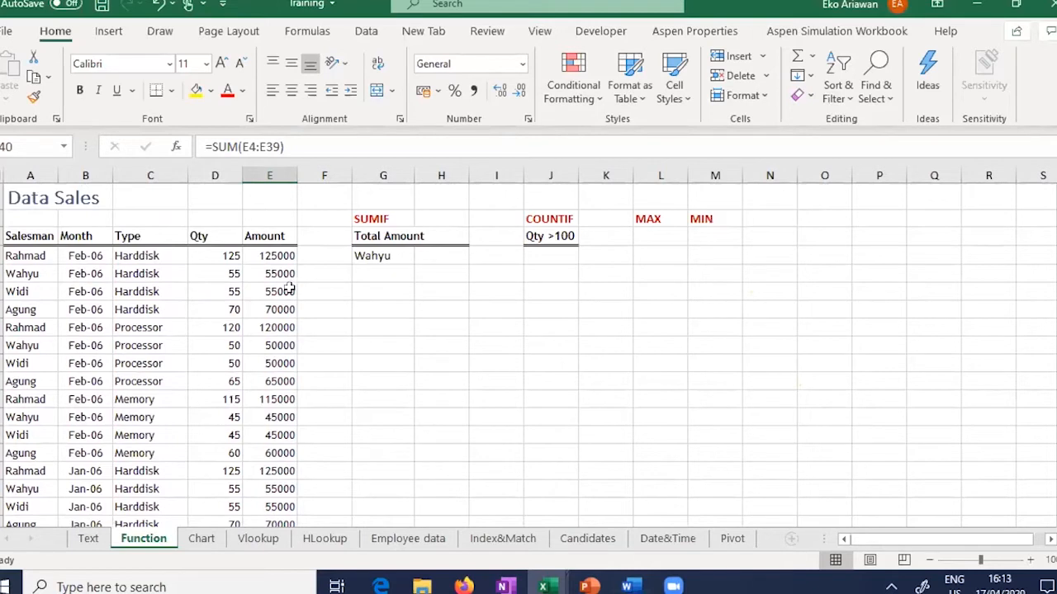
{"action": "left_click", "coordinate": [384, 218]}
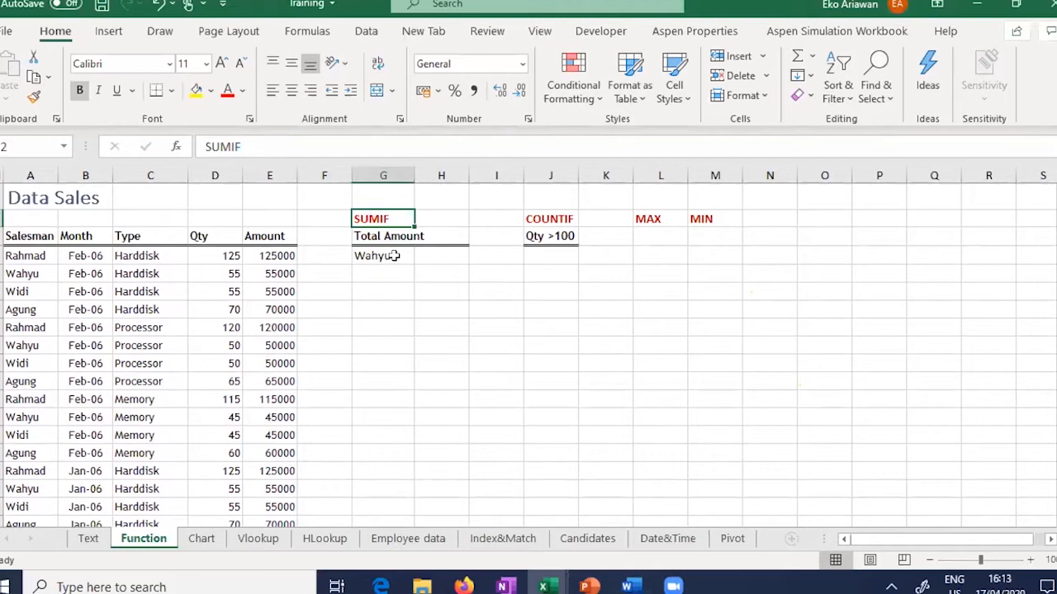
{"action": "left_click", "coordinate": [396, 256]}
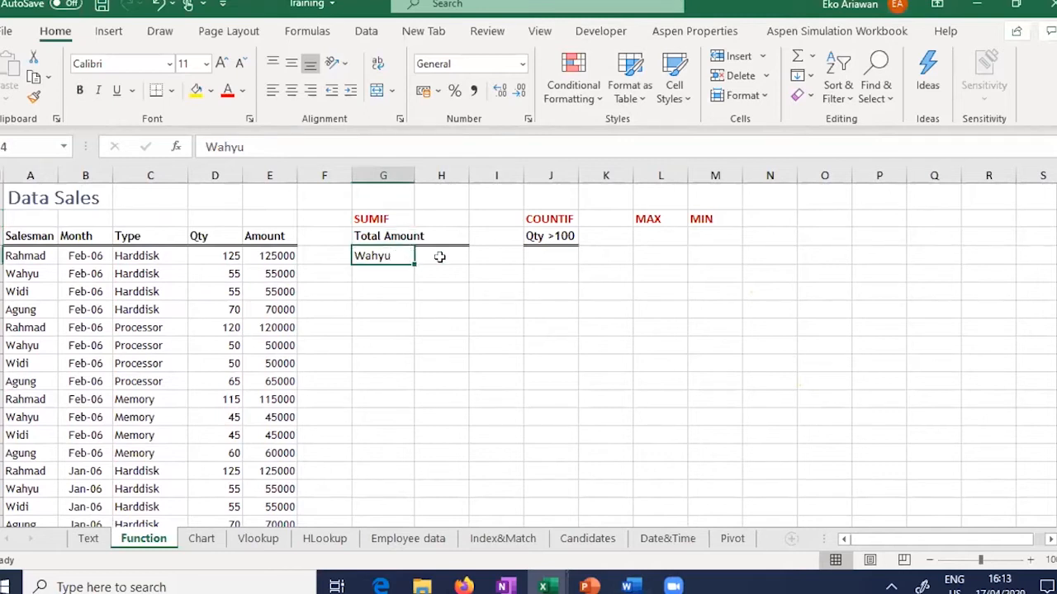
{"action": "left_click", "coordinate": [444, 257]}
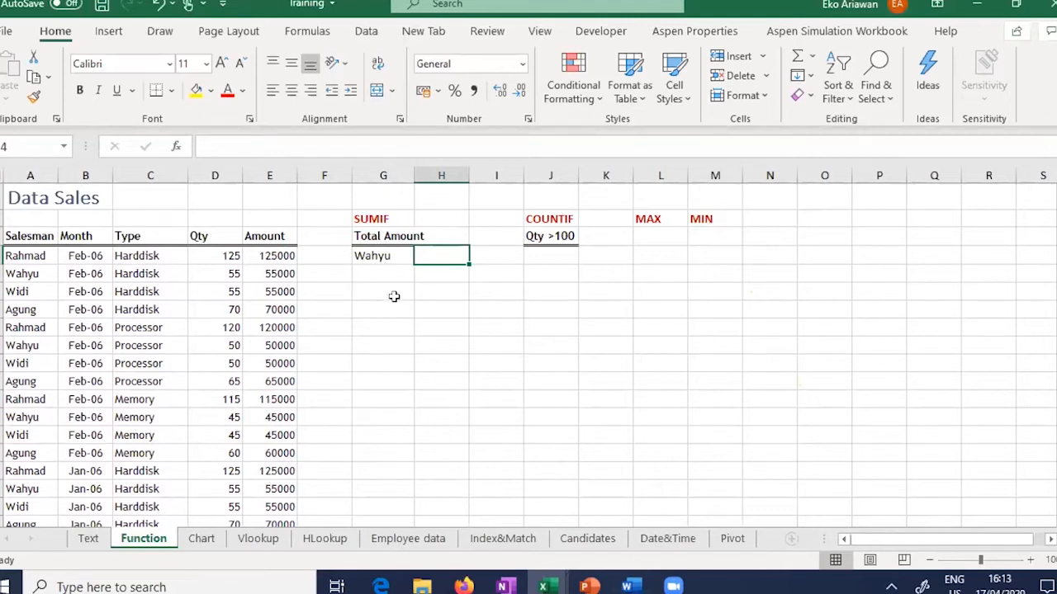
{"action": "type", "text": "="}
{"action": "type", "text": "S"}
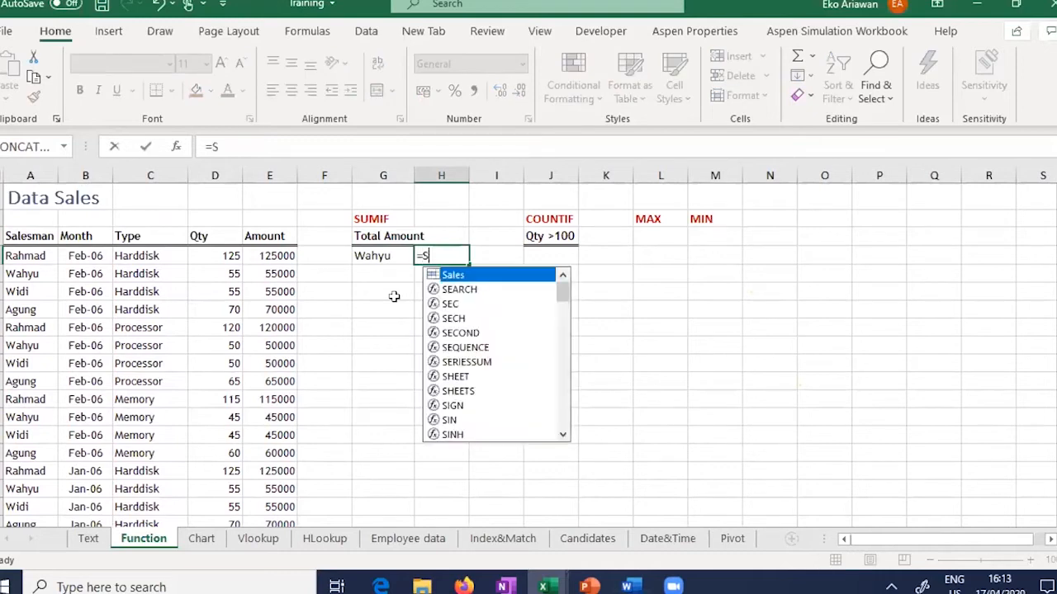
{"action": "type", "text": "UMIF("}
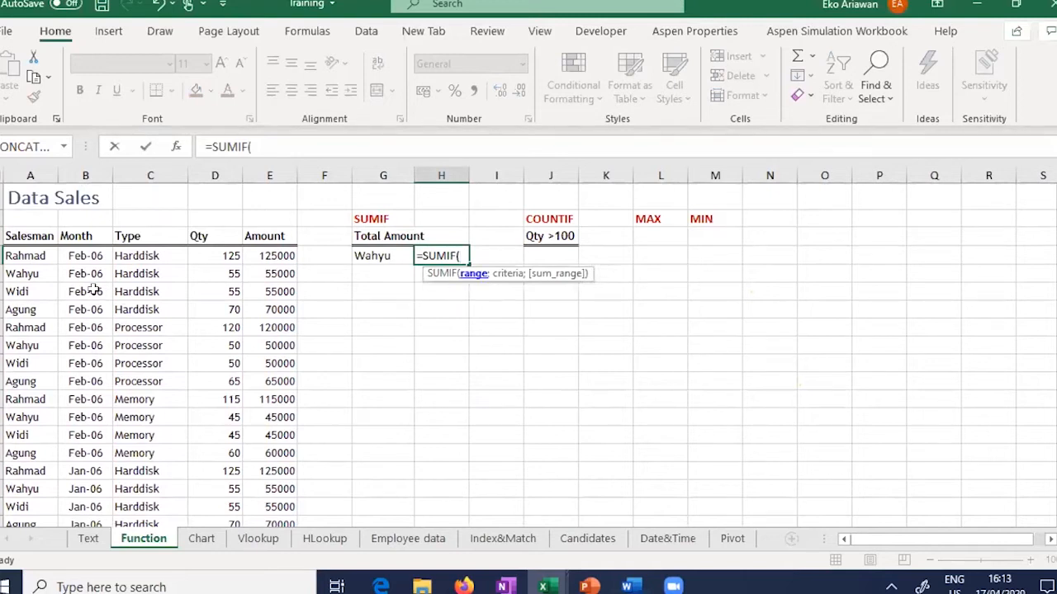
{"action": "left_click", "coordinate": [25, 255]}
{"action": "left_click_drag", "start_coordinate": [256, 540], "coordinate": [256, 491]}
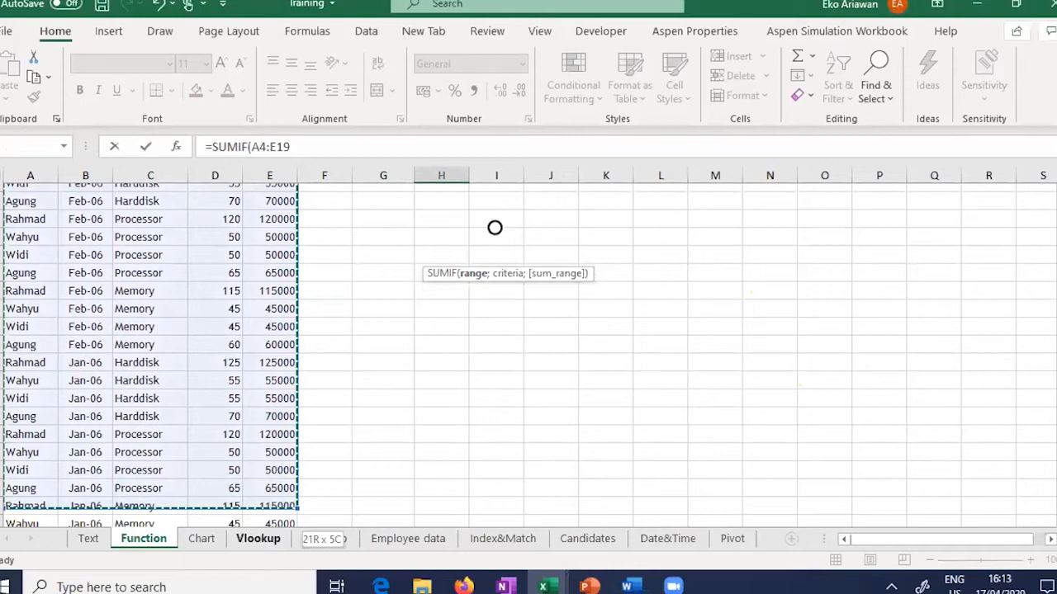
{"action": "left_click_drag", "start_coordinate": [258, 540], "coordinate": [257, 540]}
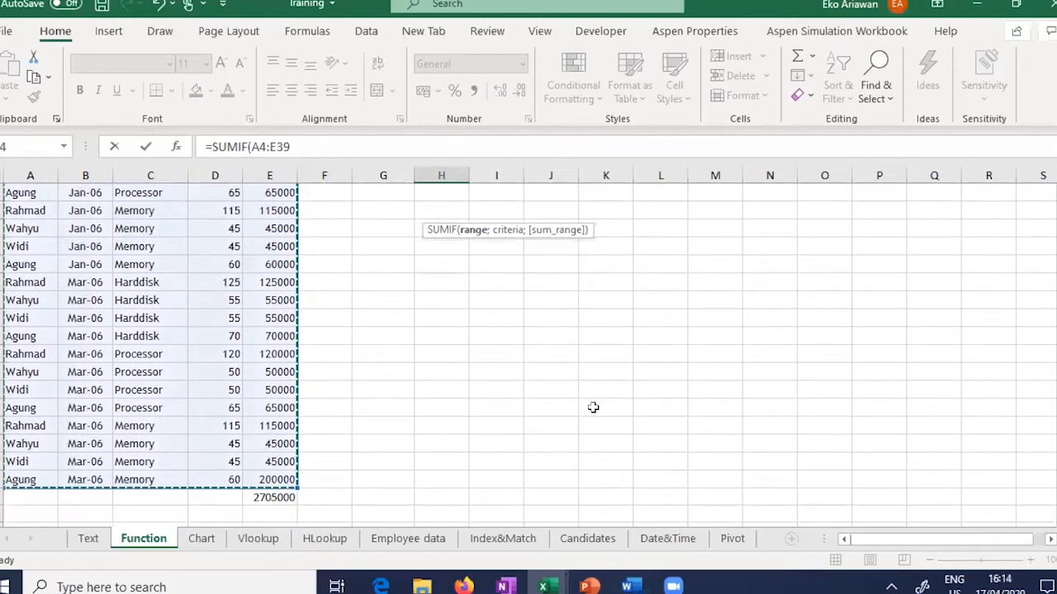
{"action": "scroll", "coordinate": [593, 407], "scroll_direction": "up", "scroll_amount": 6}
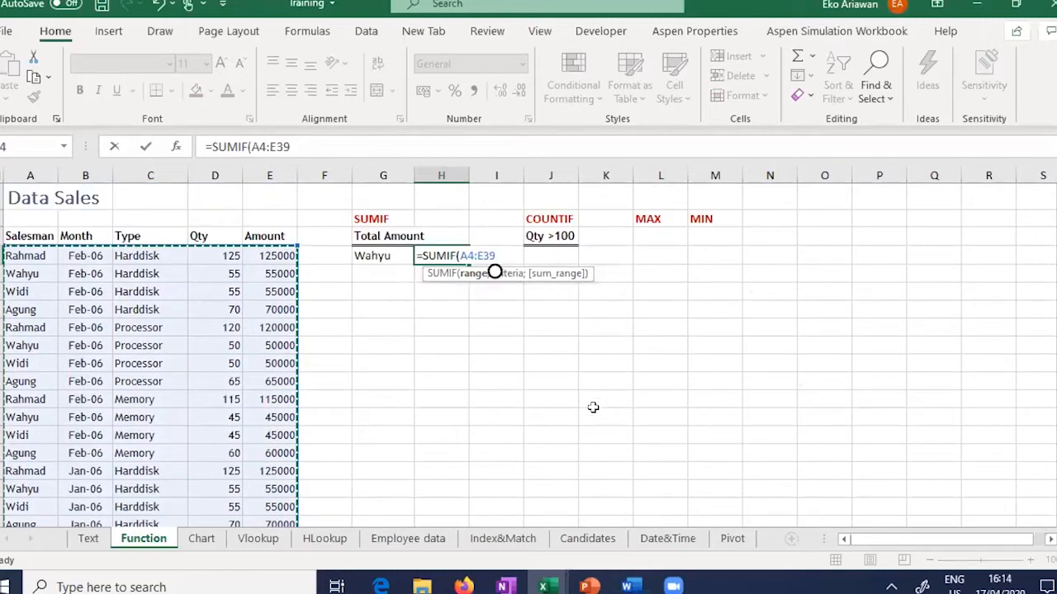
{"action": "type", "text": ";"}
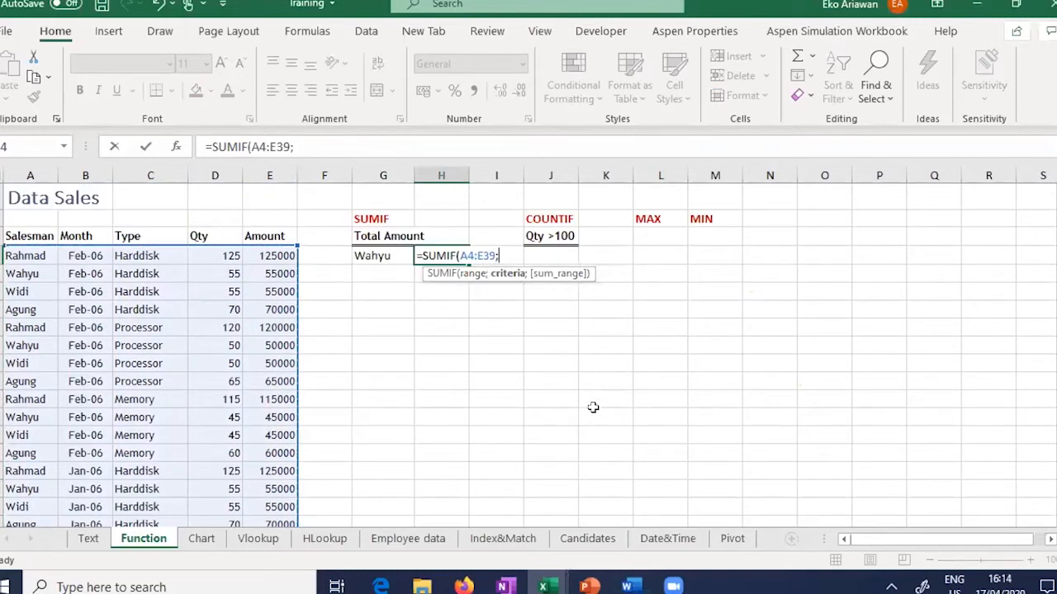
{"action": "type", "text": "\"Wah"}
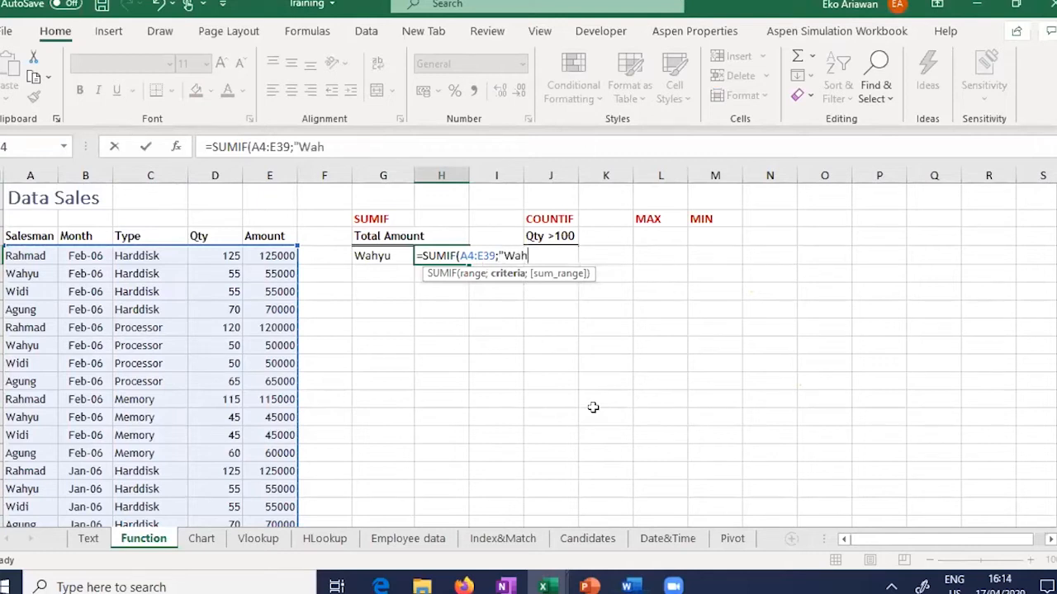
{"action": "type", "text": "yu\""}
{"action": "key", "text": "Return"}
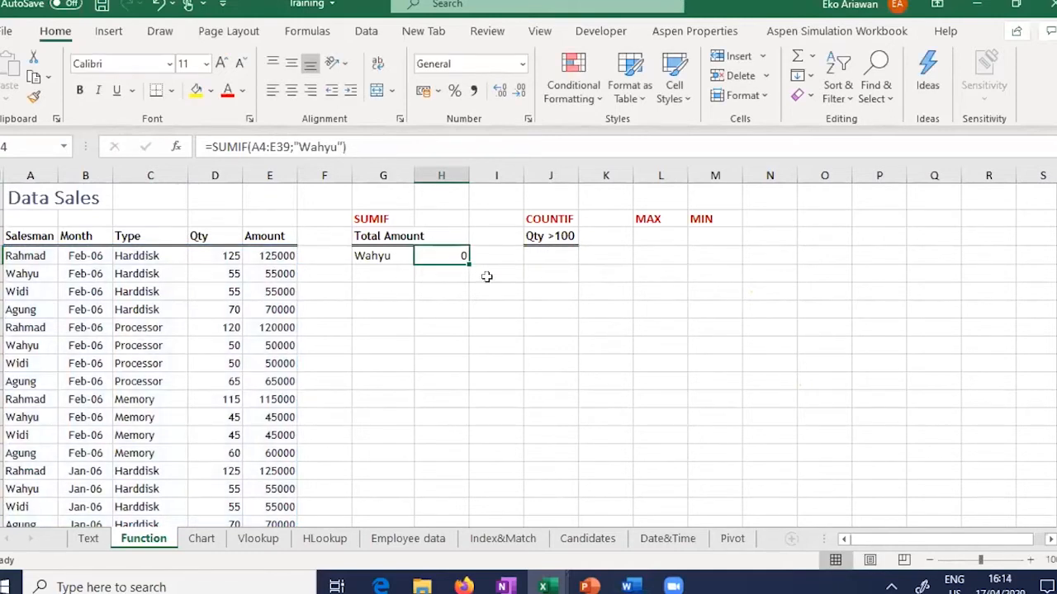
{"action": "key", "text": "F2"}
Step: Add E4:E39 as the SUMIF sum range so the formula totals the Amount column
{"action": "key", "text": "BackSpace"}
{"action": "type", "text": ";"}
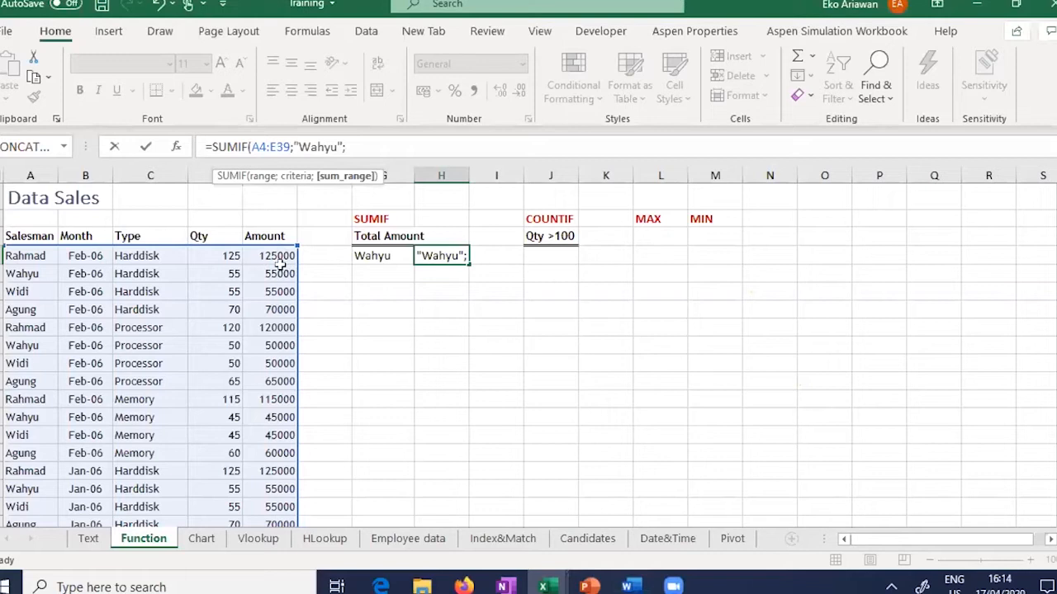
{"action": "left_click_drag", "start_coordinate": [270, 256], "coordinate": [324, 470]}
{"action": "left_click_drag", "start_coordinate": [261, 549], "coordinate": [435, 425]}
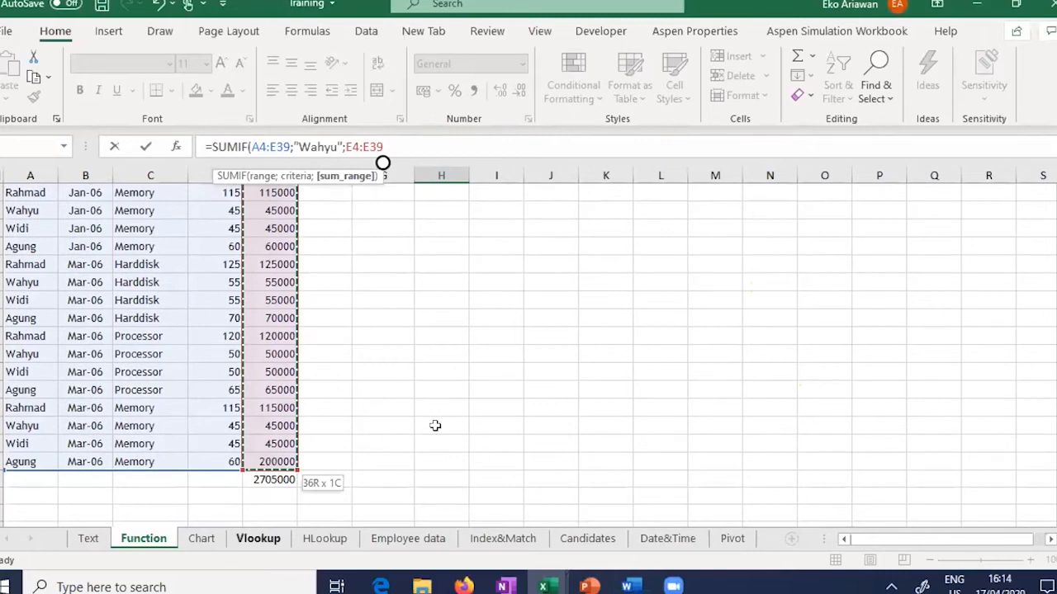
{"action": "type", "text": ")"}
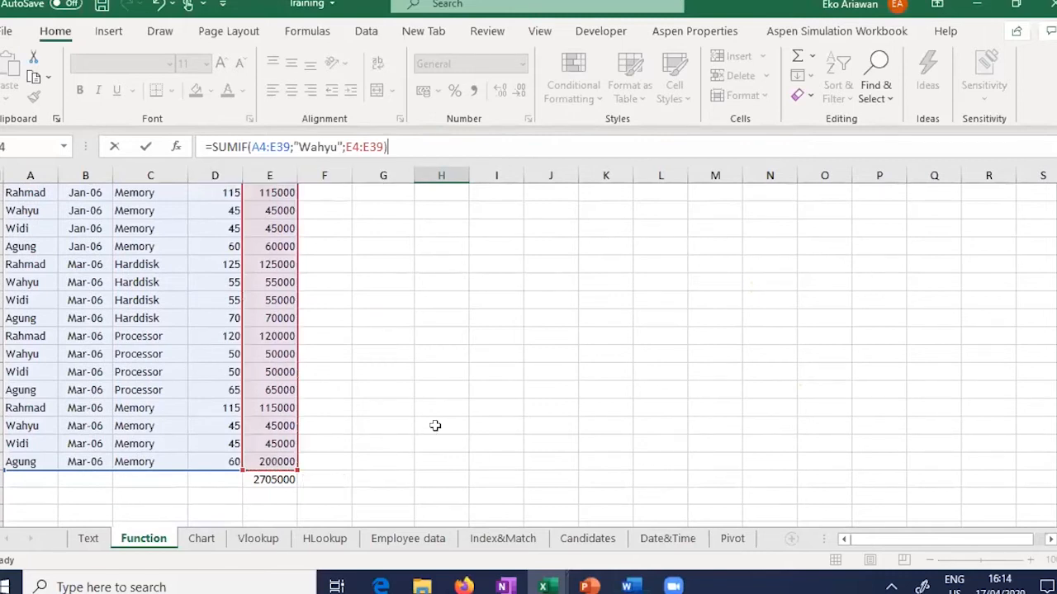
{"action": "key", "text": "Return"}
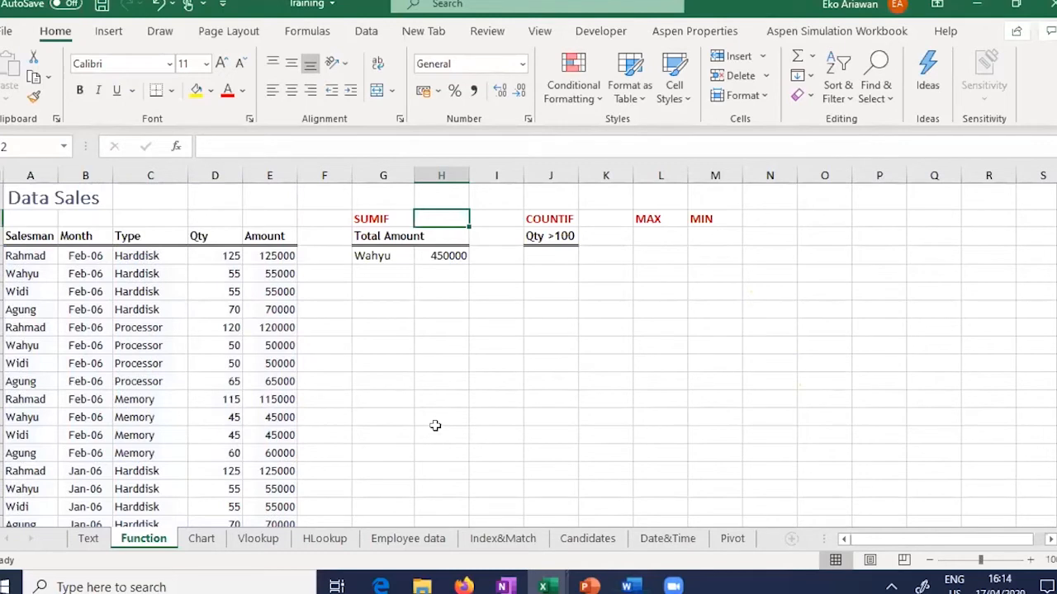
Step: Apply Accounting number format to the SUMIF result, showing 450.000
{"action": "key", "text": "Down"}
{"action": "key", "text": "Down"}
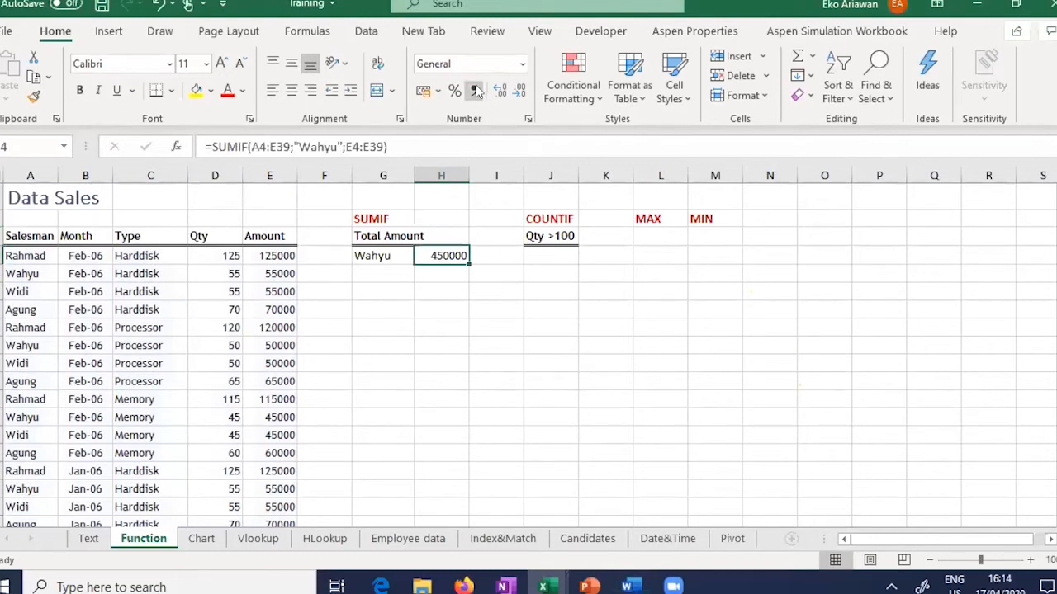
{"action": "left_click", "coordinate": [476, 91]}
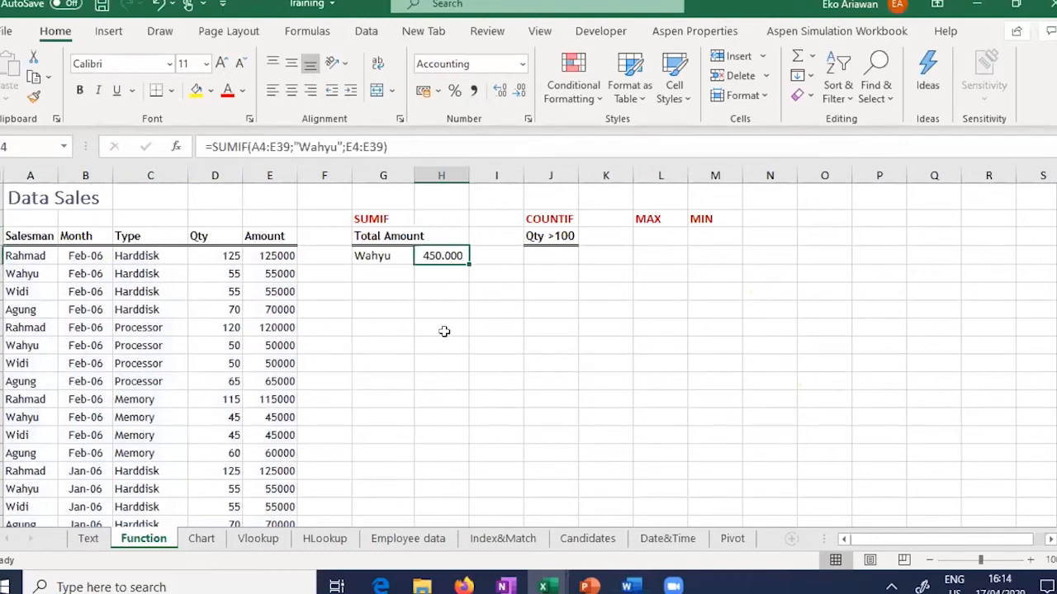
{"action": "key", "text": "Left"}
{"action": "key", "text": "Right"}
Step: Fill the salesman's Feb-06 Harddisk, Processor and Memory amounts yellow
{"action": "left_click", "coordinate": [281, 275]}
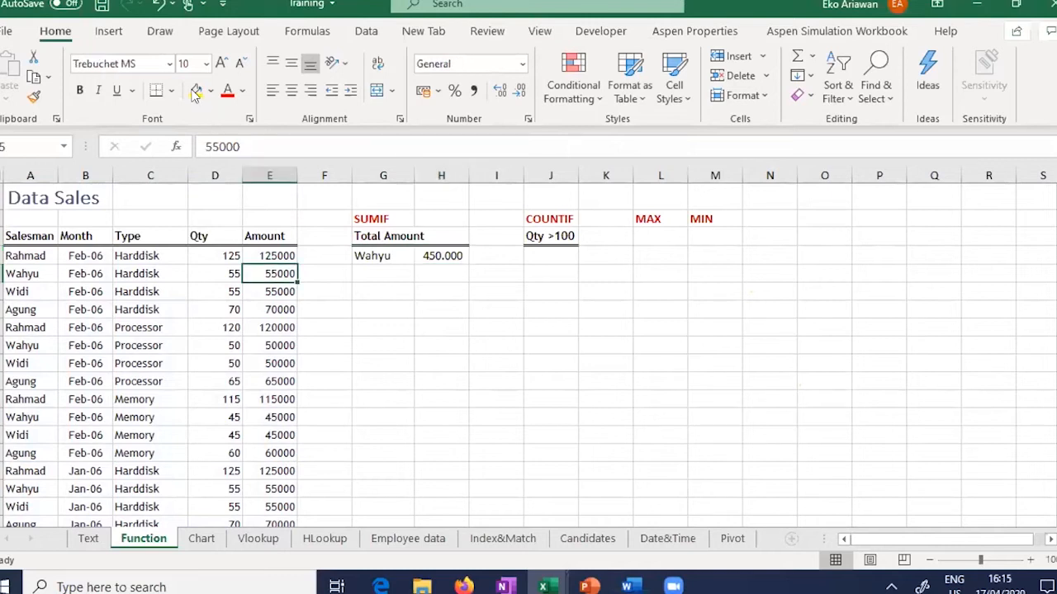
{"action": "left_click", "coordinate": [196, 90]}
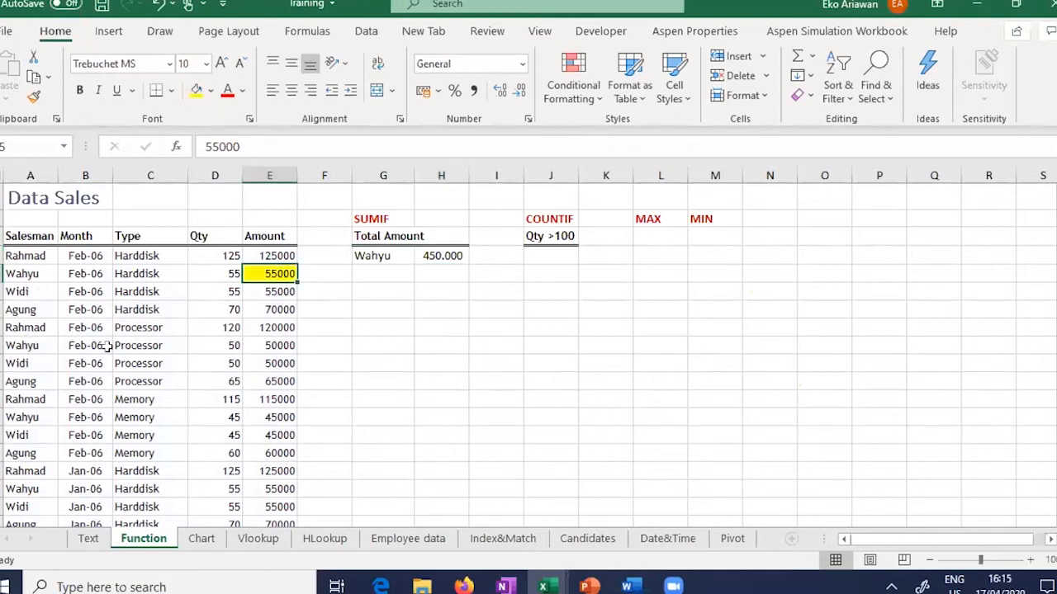
{"action": "left_click", "coordinate": [274, 345]}
{"action": "left_click", "coordinate": [195, 90]}
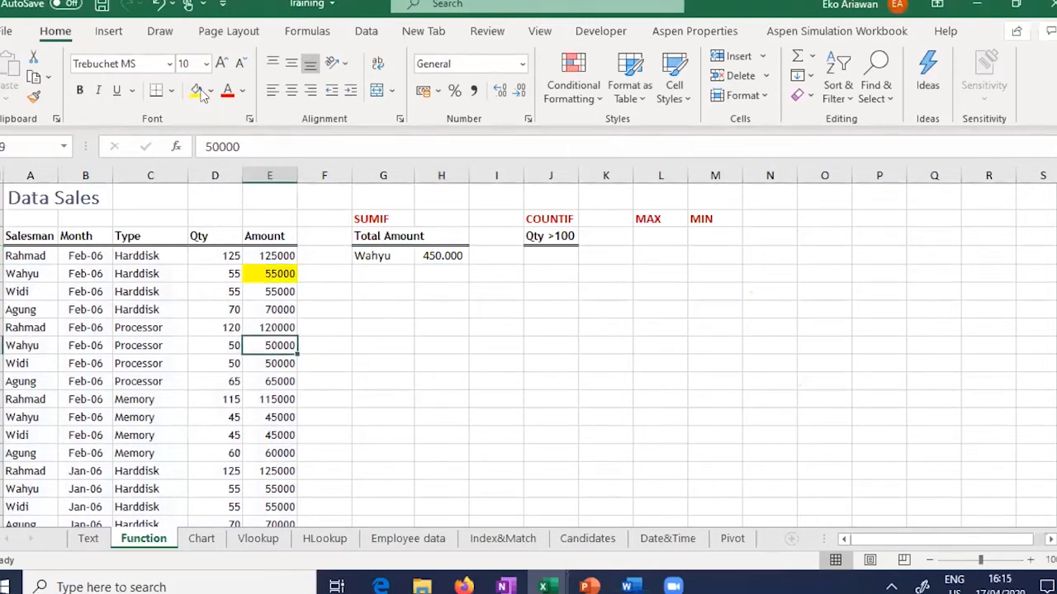
{"action": "left_click", "coordinate": [276, 417]}
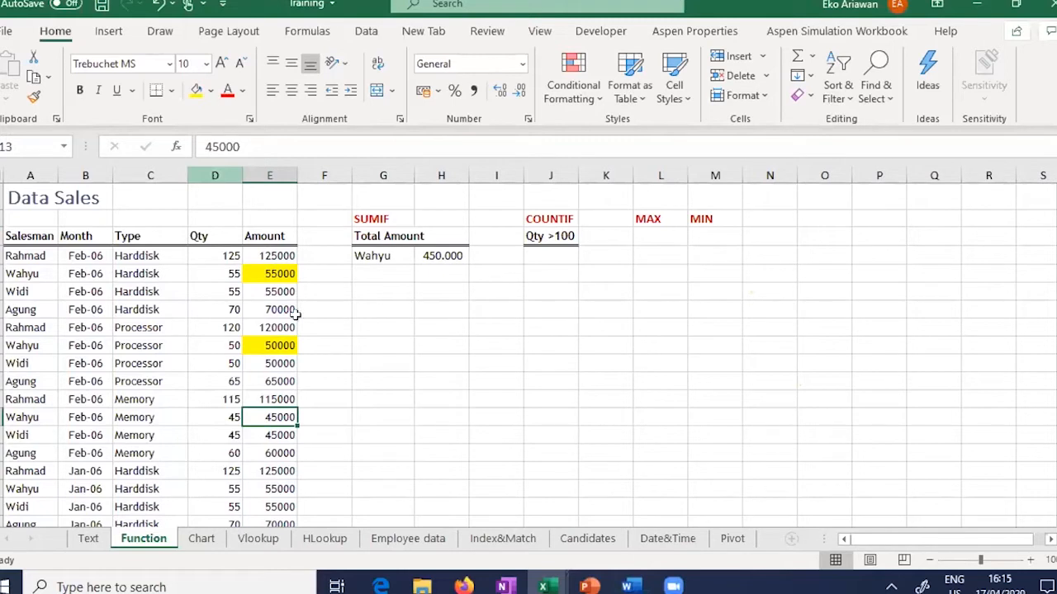
{"action": "left_click", "coordinate": [196, 91]}
Step: Fill the salesman's Jan-06 Harddisk, Processor and Memory amounts yellow
{"action": "left_click", "coordinate": [270, 488]}
{"action": "left_click", "coordinate": [195, 91]}
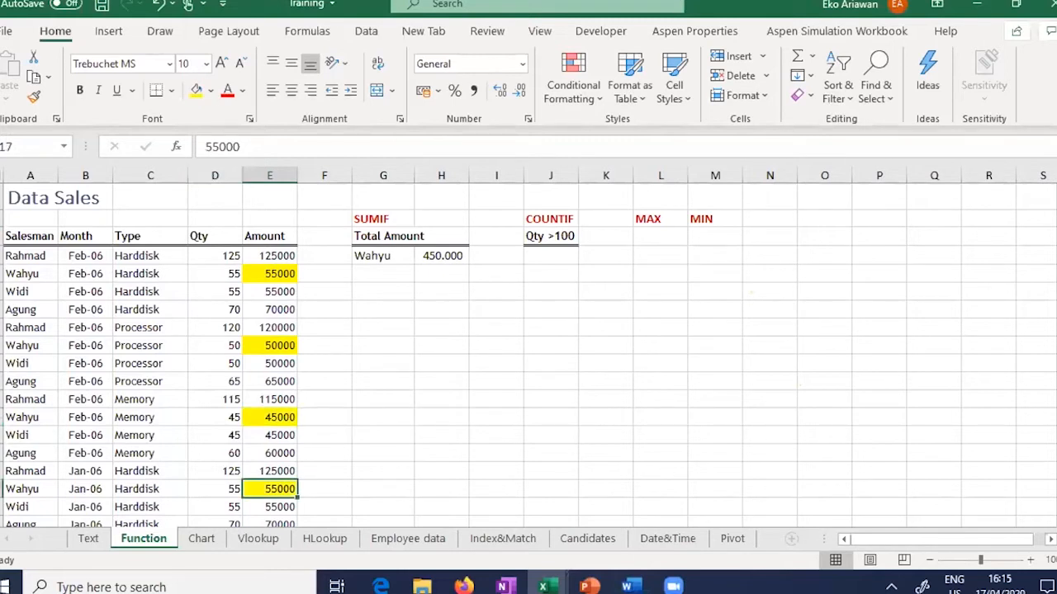
{"action": "left_click_drag", "start_coordinate": [1056, 275], "coordinate": [1056, 276]}
{"action": "scroll", "coordinate": [499, 380], "scroll_direction": "down", "scroll_amount": 2}
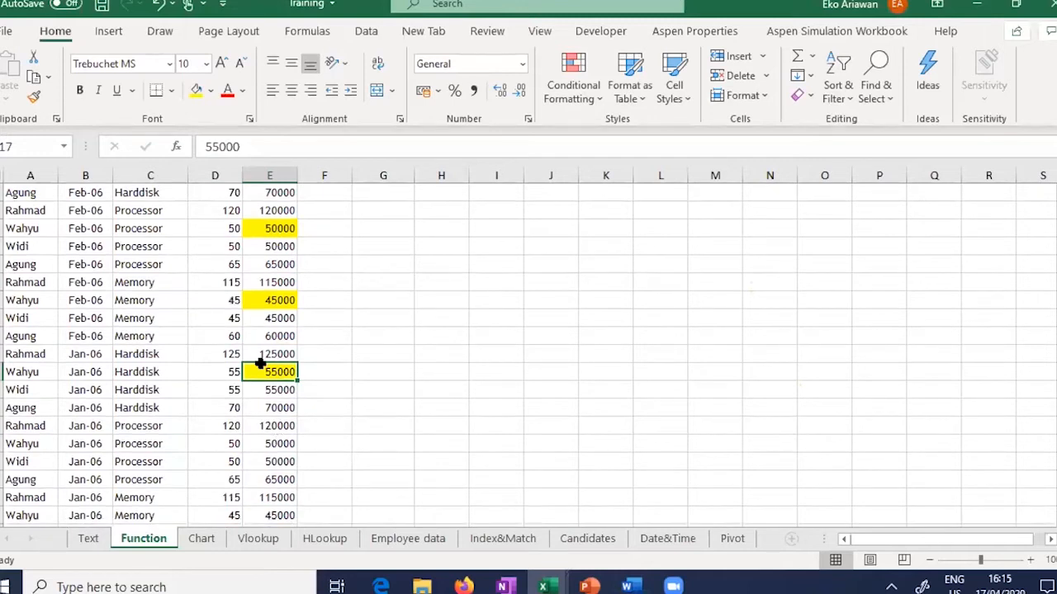
{"action": "left_click", "coordinate": [256, 443]}
{"action": "key", "text": "F4"}
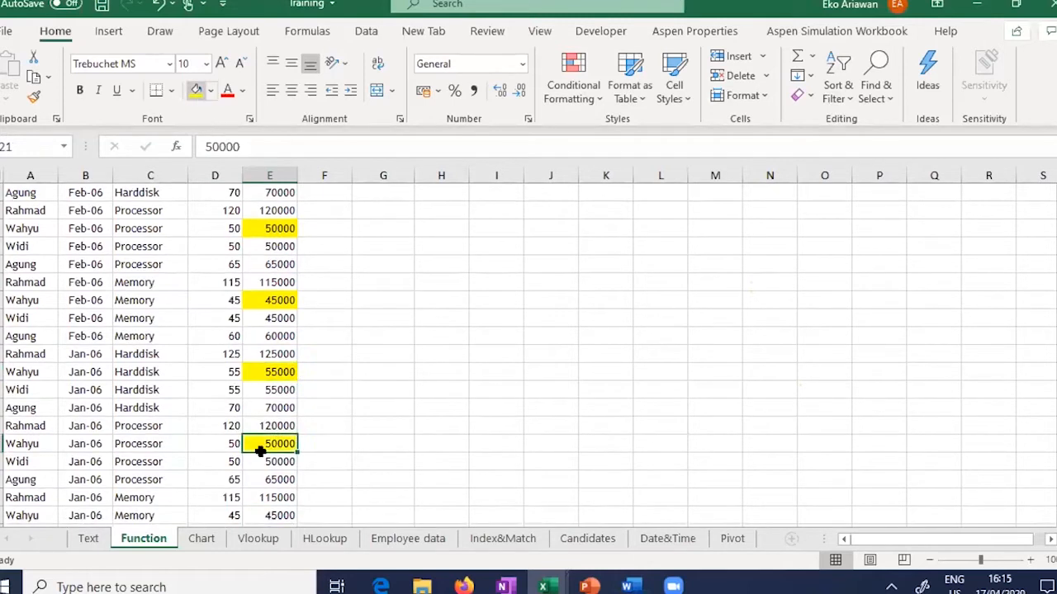
{"action": "key", "text": "Down"}
{"action": "key", "text": "Down"}
{"action": "key", "text": "Down"}
{"action": "key", "text": "Down"}
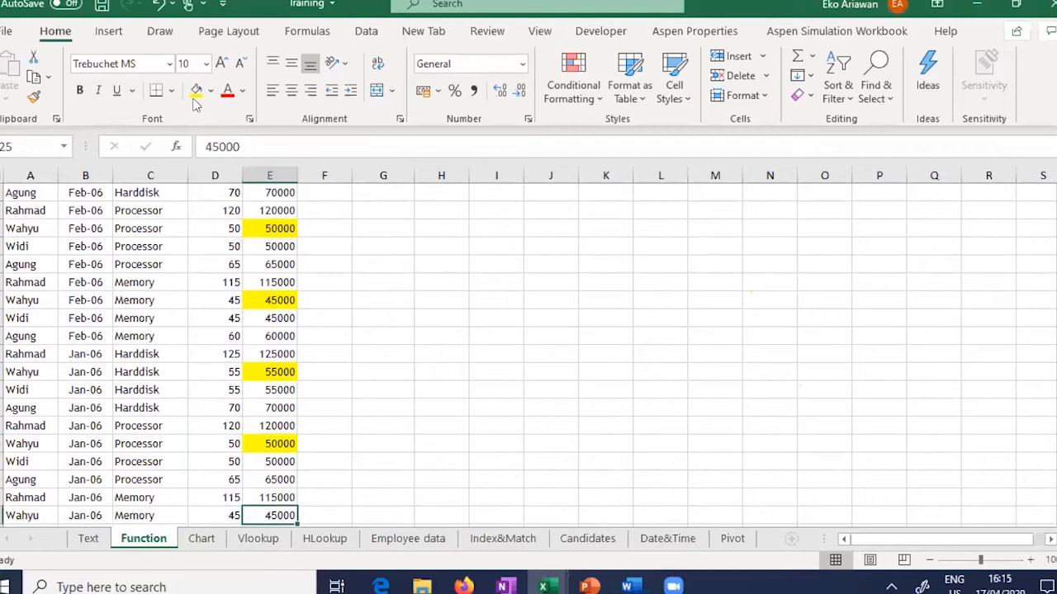
{"action": "key", "text": "F4"}
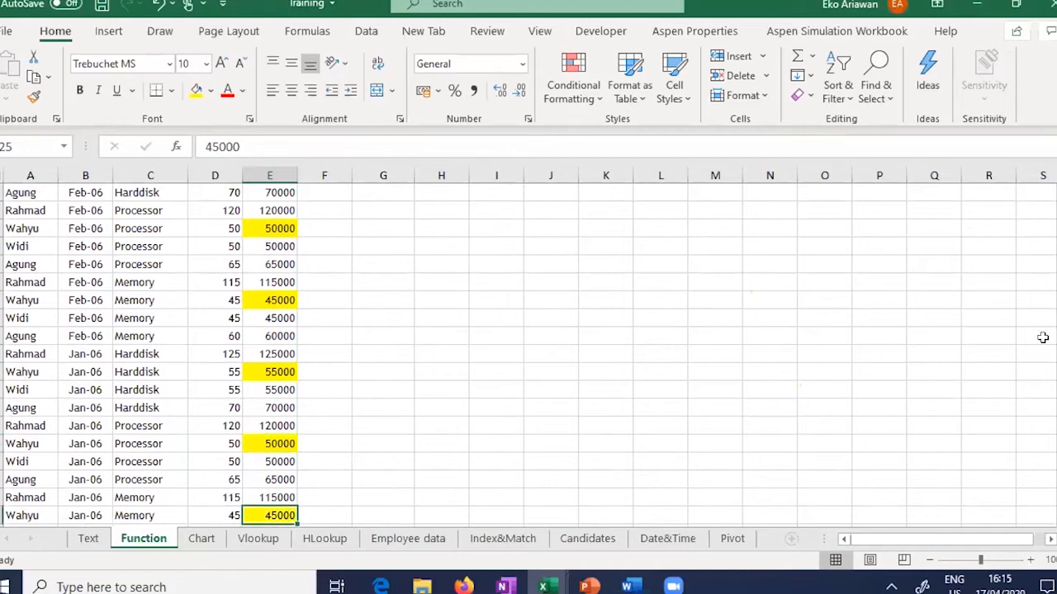
Step: Fill the salesman's Mar-06 Harddisk, Processor and Memory amounts yellow
{"action": "left_click_drag", "start_coordinate": [1056, 287], "coordinate": [1055, 399]}
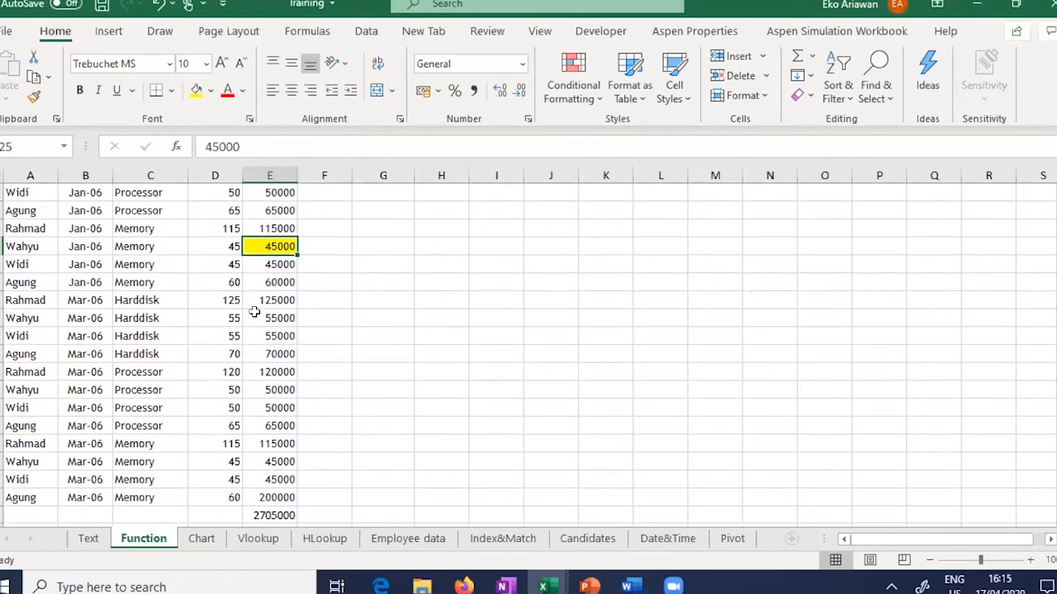
{"action": "key", "text": "Down"}
{"action": "key", "text": "Down"}
{"action": "key", "text": "Down"}
{"action": "key", "text": "Down"}
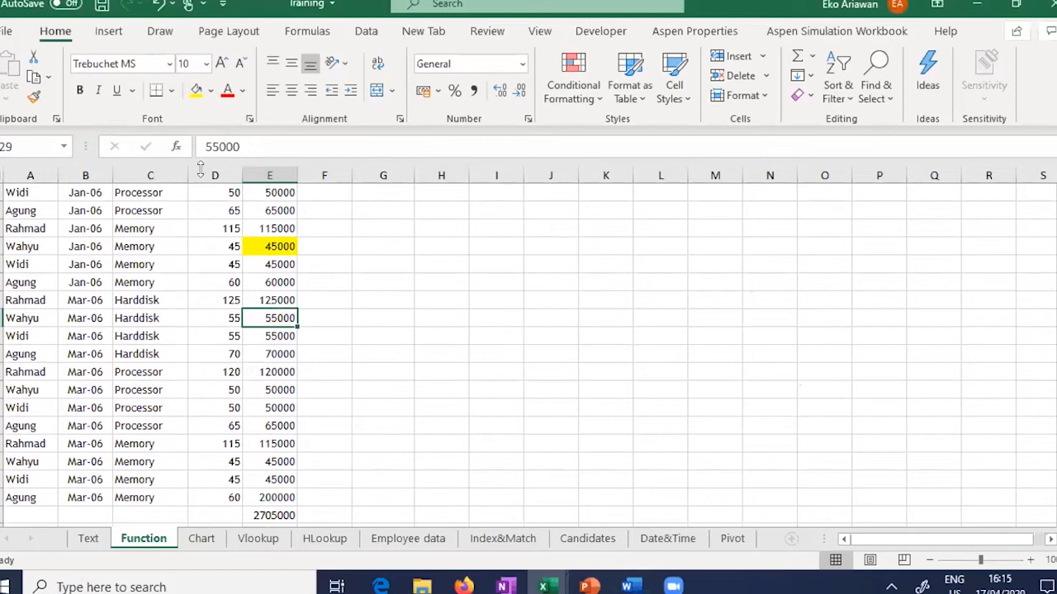
{"action": "left_click", "coordinate": [196, 89]}
{"action": "key", "text": "Down"}
{"action": "key", "text": "Down"}
{"action": "key", "text": "Down"}
{"action": "key", "text": "Down"}
{"action": "key", "text": "F4"}
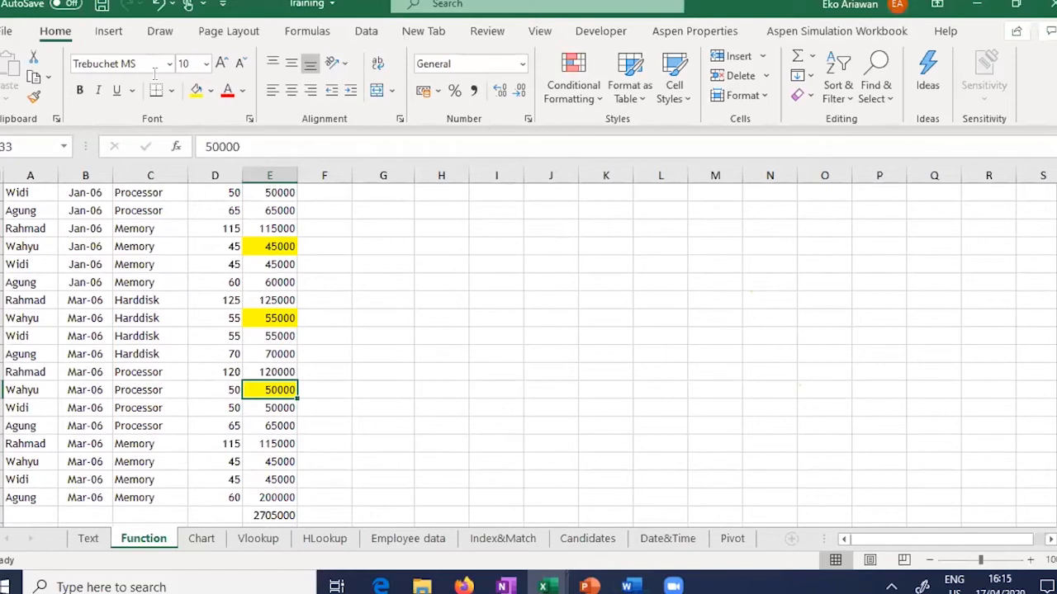
{"action": "key", "text": "Down"}
{"action": "key", "text": "Down"}
{"action": "key", "text": "Down"}
{"action": "key", "text": "Down"}
{"action": "left_click", "coordinate": [195, 89]}
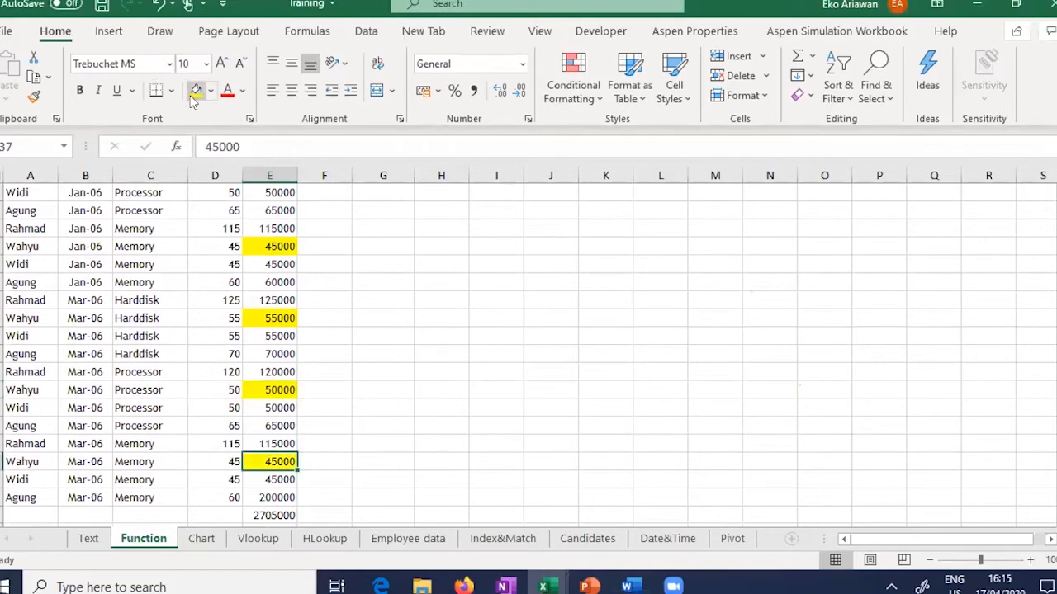
{"action": "left_click_drag", "start_coordinate": [1056, 369], "coordinate": [1056, 191]}
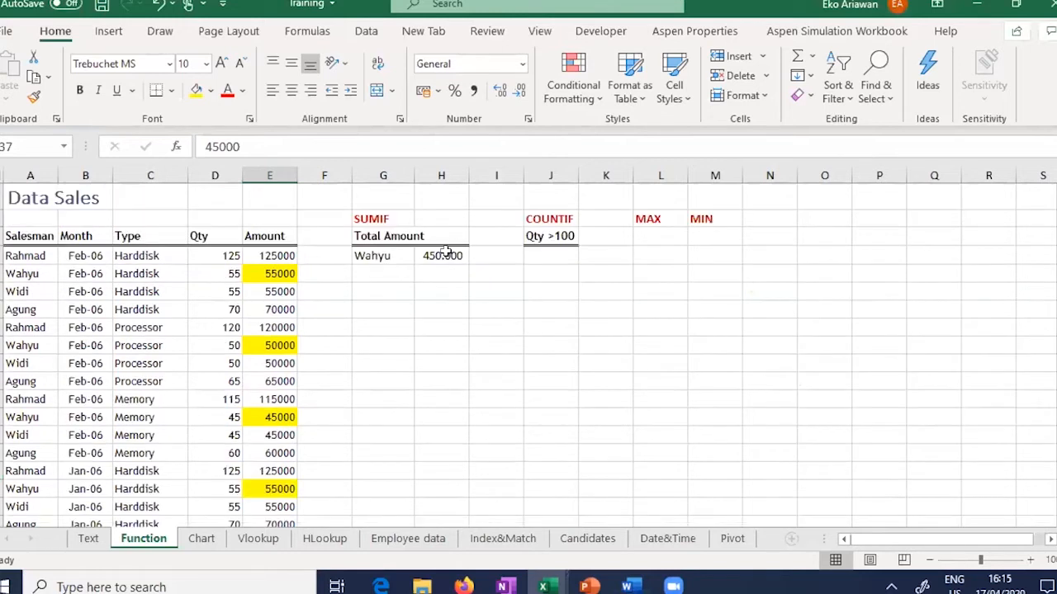
{"action": "left_click", "coordinate": [357, 288]}
{"action": "left_click", "coordinate": [272, 273]}
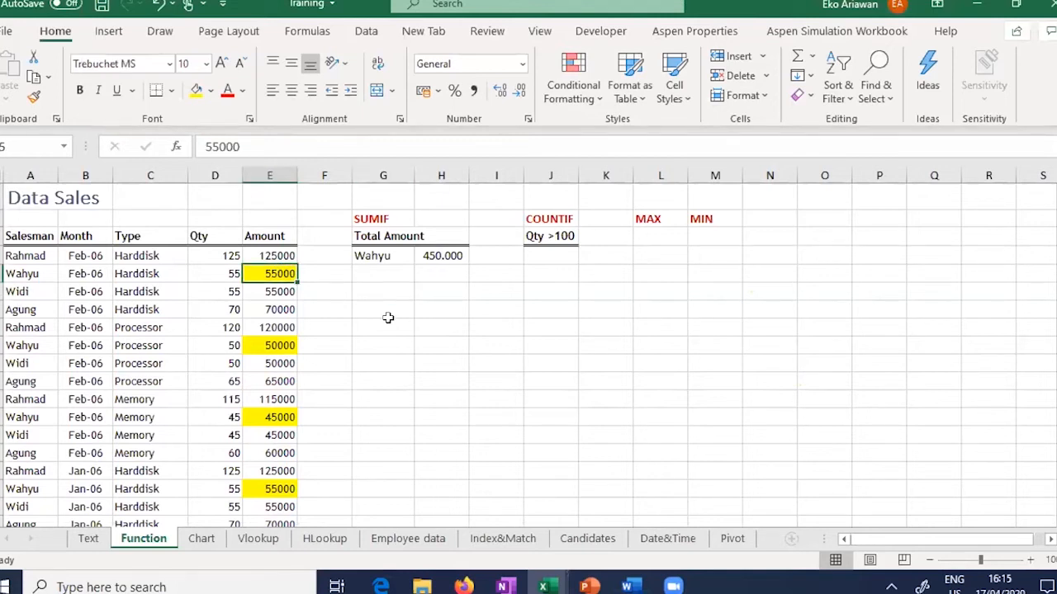
{"action": "left_click", "coordinate": [274, 346], "text": "ctrl"}
{"action": "left_click", "coordinate": [278, 418], "text": "ctrl"}
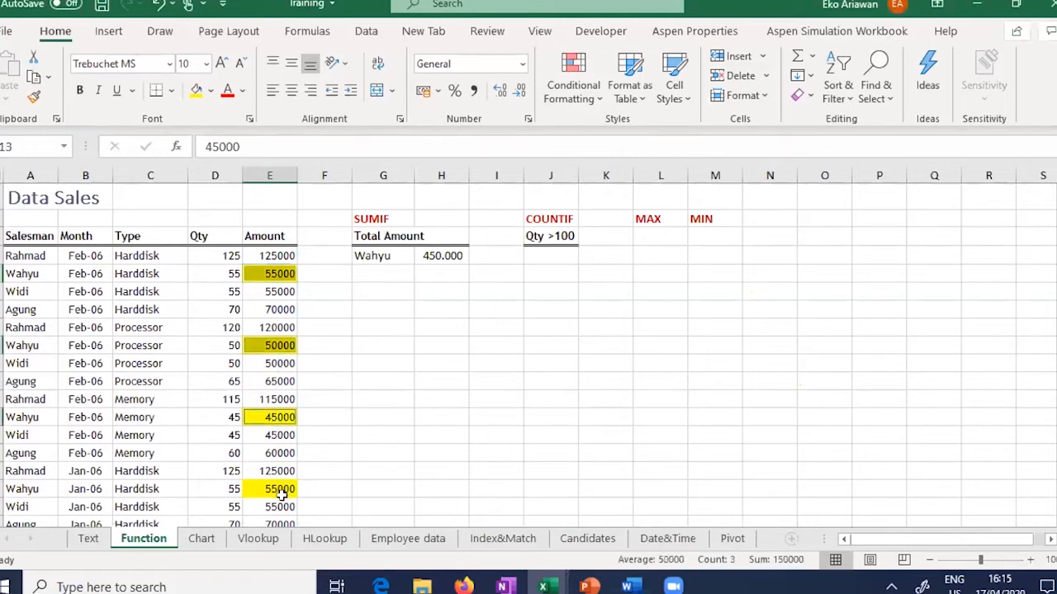
{"action": "left_click", "coordinate": [281, 492], "text": "ctrl"}
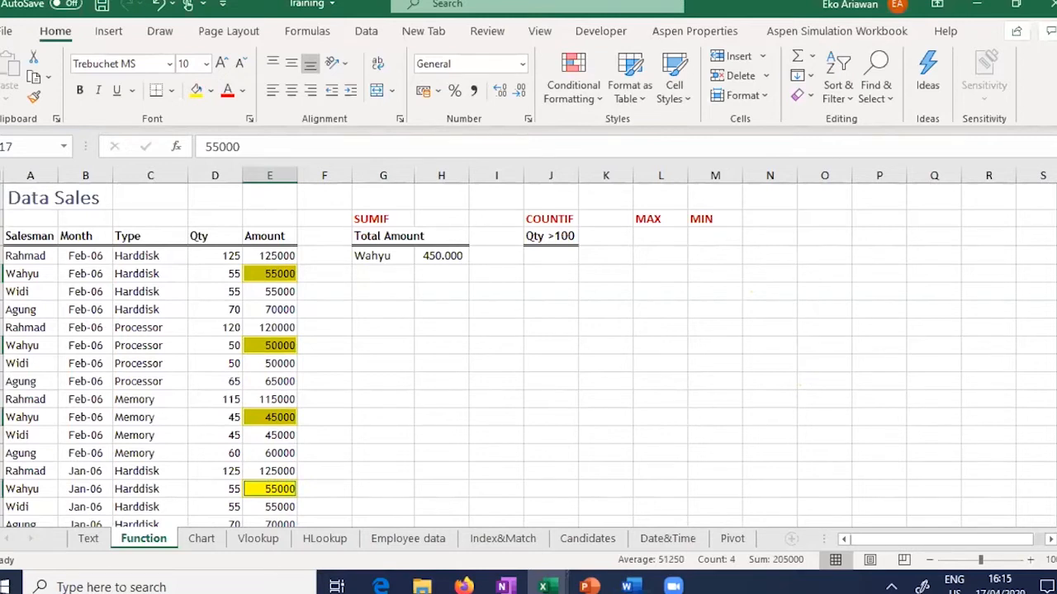
{"action": "scroll", "coordinate": [674, 299], "scroll_direction": "down", "scroll_amount": 2}
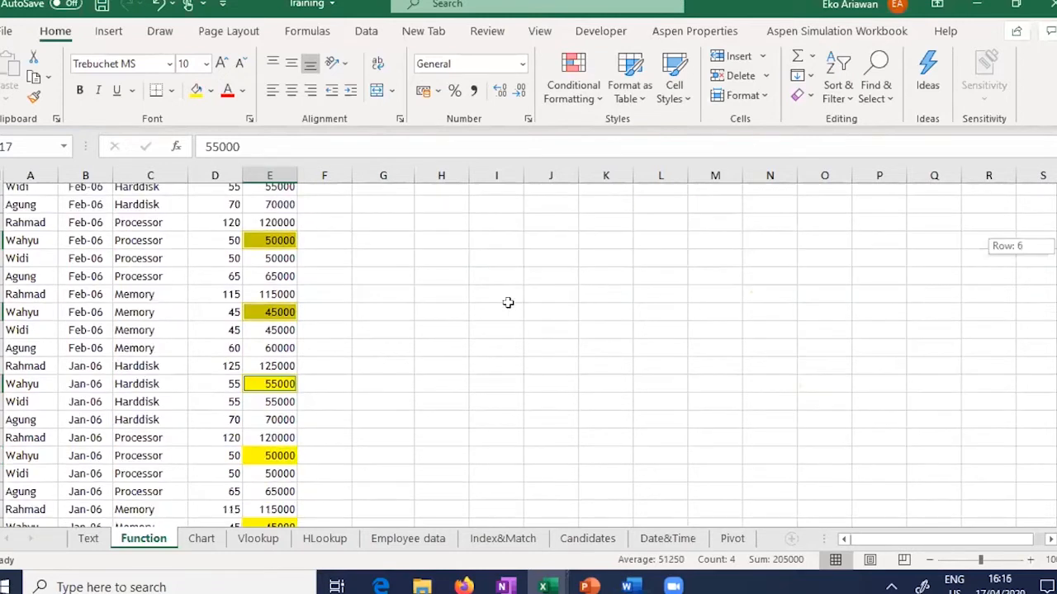
{"action": "scroll", "coordinate": [295, 317], "scroll_direction": "down", "scroll_amount": 2}
{"action": "left_click", "coordinate": [279, 318], "text": "ctrl"}
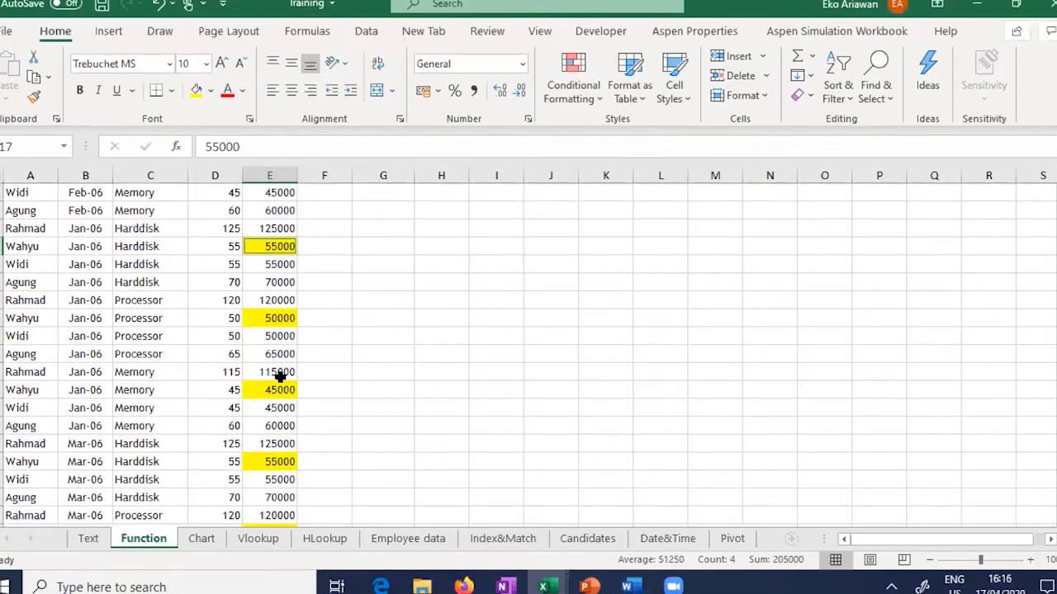
{"action": "left_click", "coordinate": [285, 394], "text": "ctrl"}
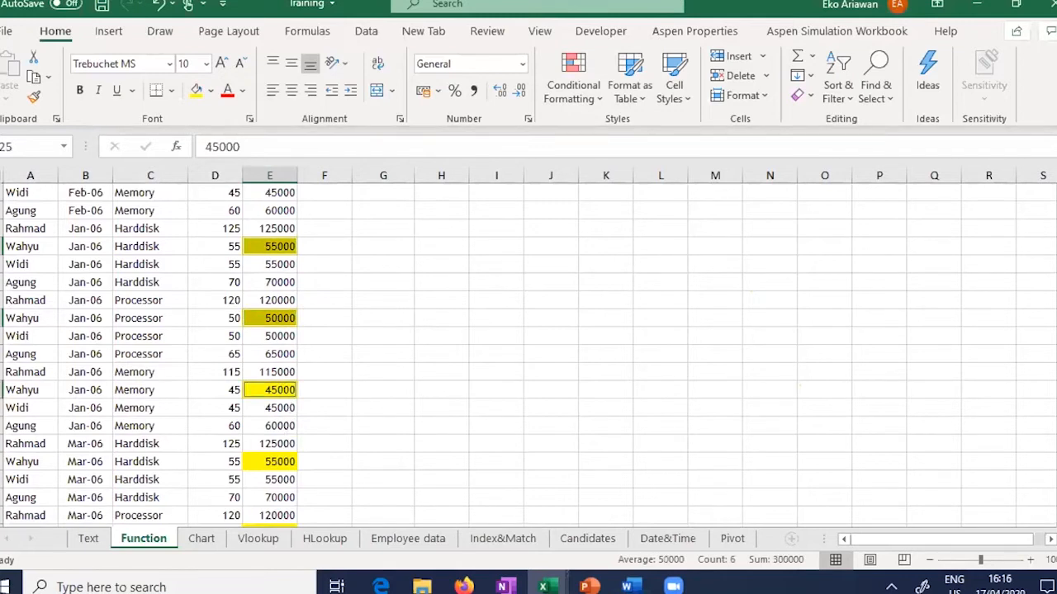
{"action": "scroll", "coordinate": [306, 290], "scroll_direction": "down", "scroll_amount": 4}
{"action": "left_click", "coordinate": [274, 300], "text": "ctrl"}
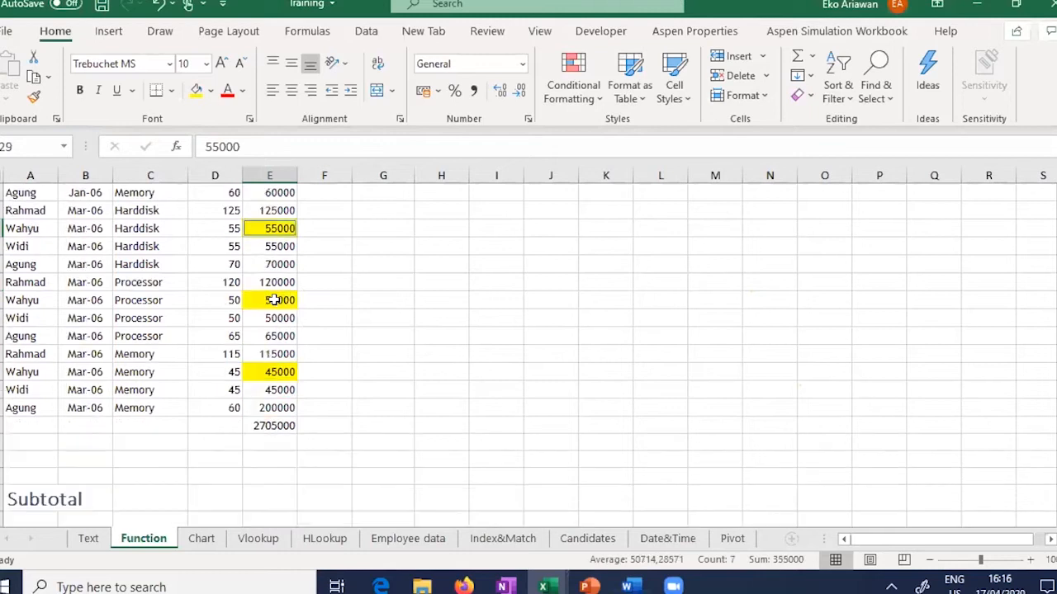
{"action": "left_click", "coordinate": [275, 300], "text": "ctrl"}
{"action": "left_click", "coordinate": [280, 372], "text": "ctrl"}
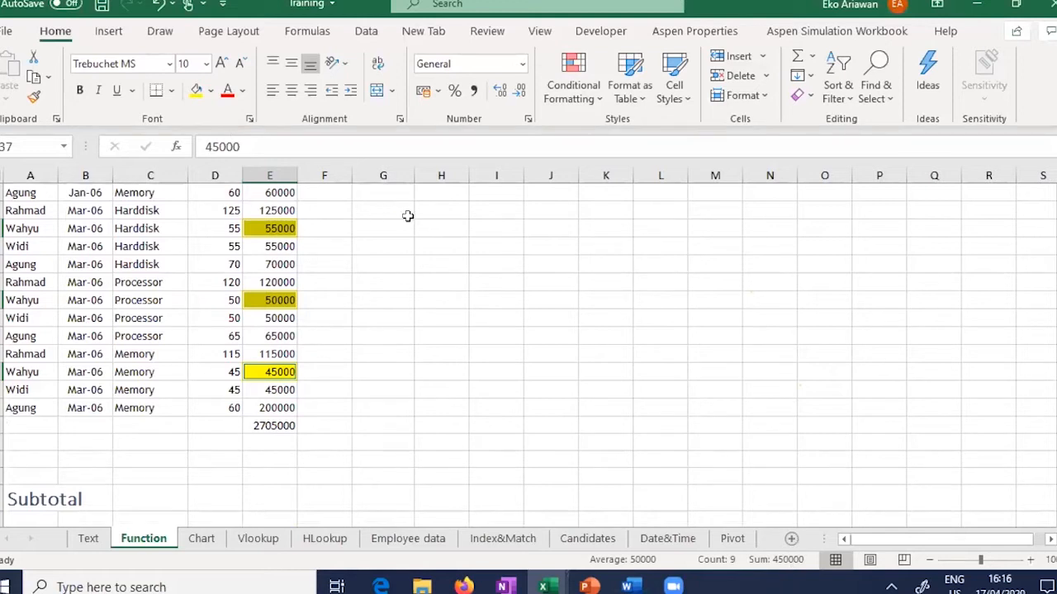
{"action": "scroll", "coordinate": [444, 257], "scroll_direction": "up", "scroll_amount": 9}
{"action": "left_click", "coordinate": [452, 257]}
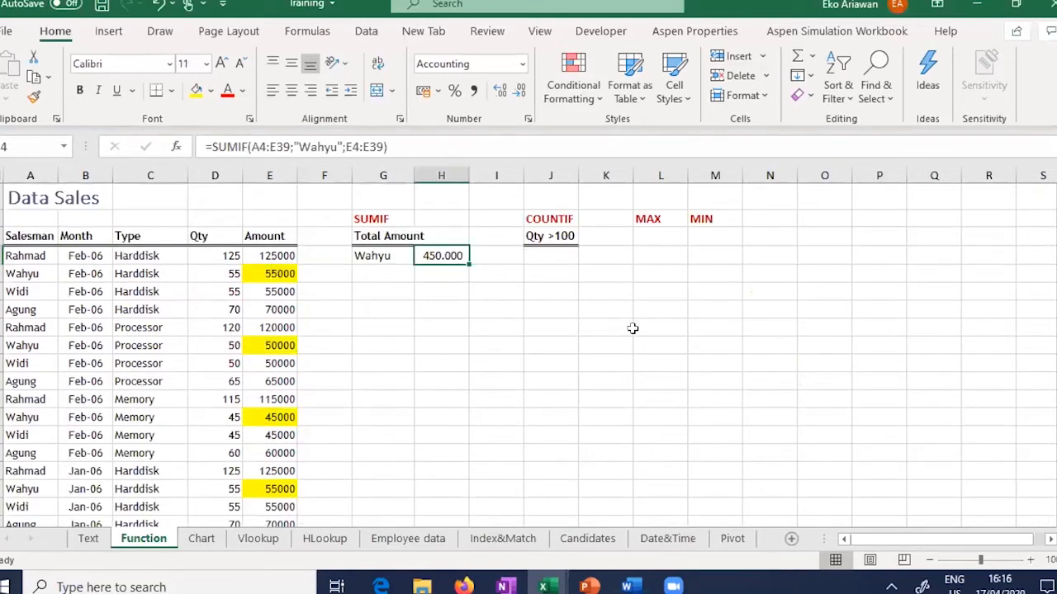
Step: Under Qty >100, start a COUNTIF over D4:D39 with criterion >100
{"action": "left_click", "coordinate": [542, 258]}
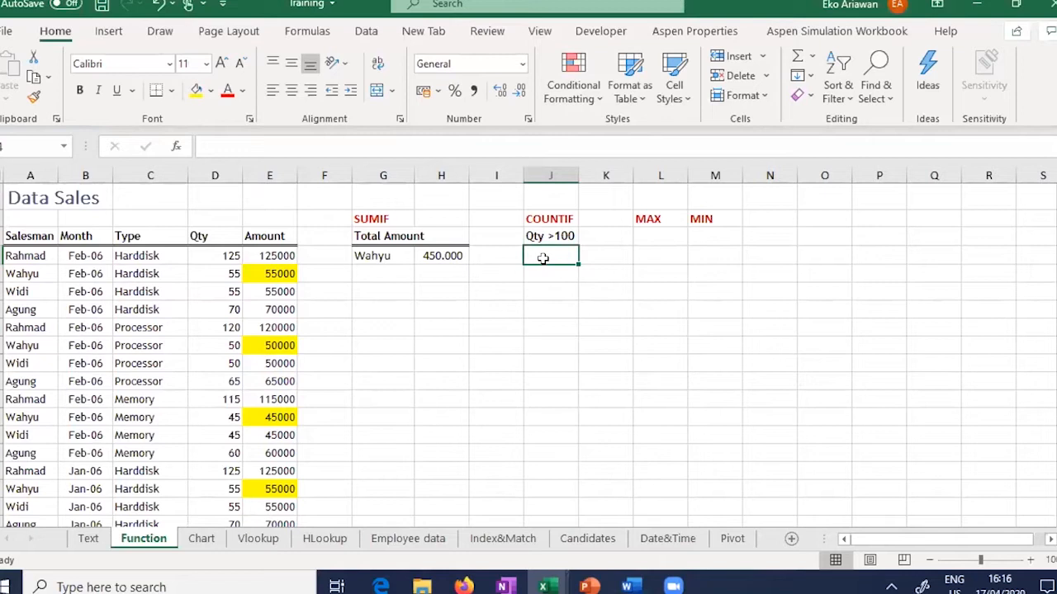
{"action": "left_click", "coordinate": [555, 237]}
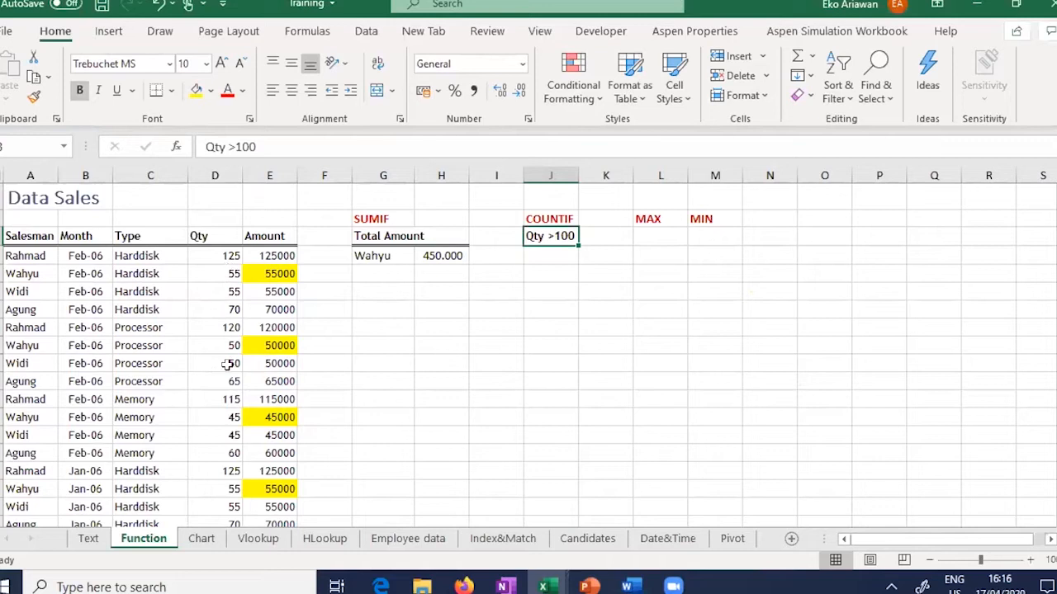
{"action": "left_click", "coordinate": [557, 257]}
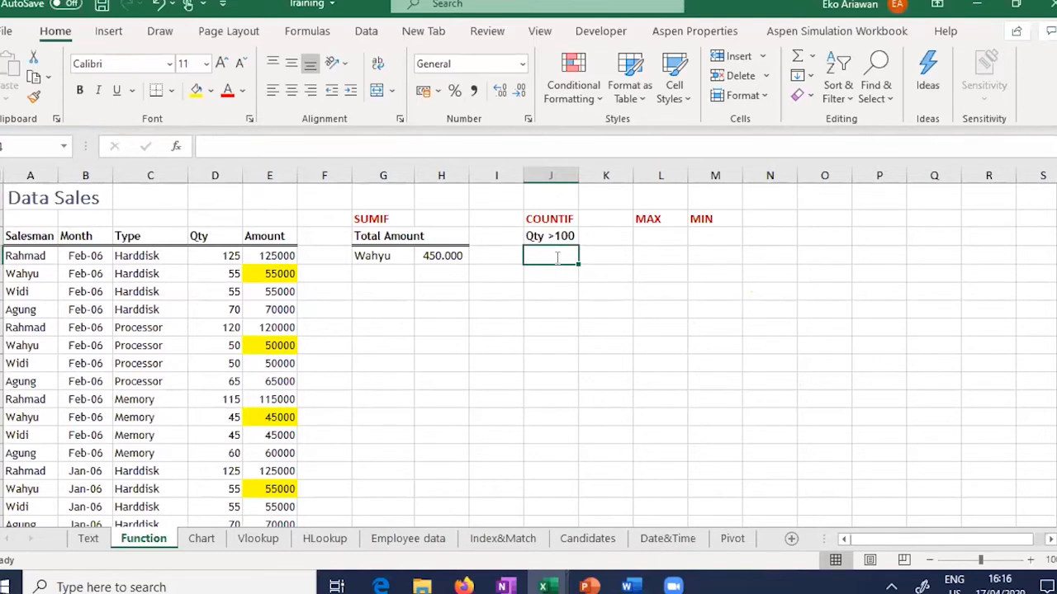
{"action": "type", "text": "=COUNTIF("}
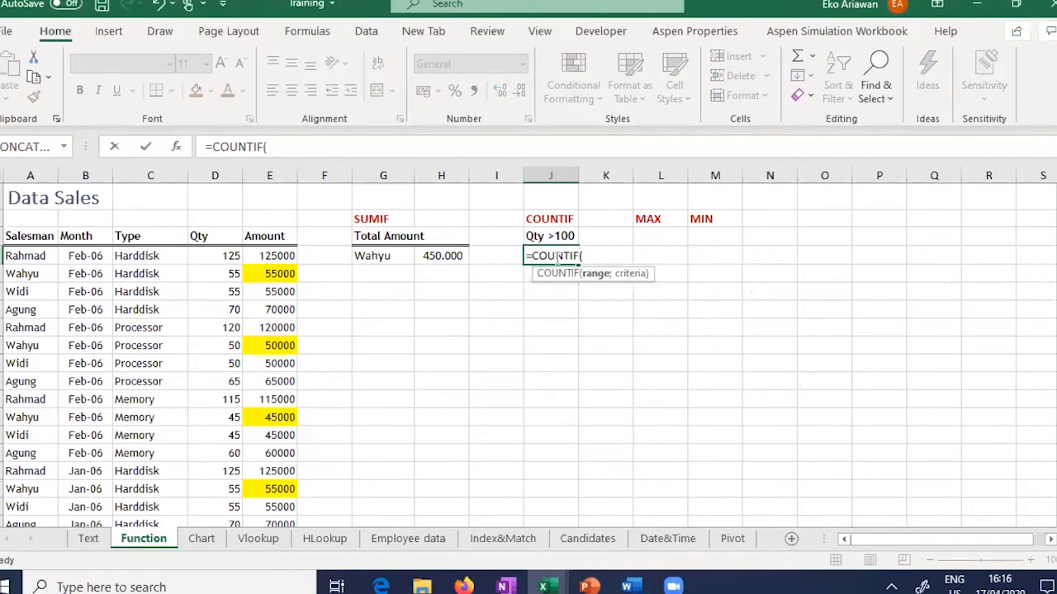
{"action": "left_click", "coordinate": [210, 256]}
{"action": "left_click_drag", "start_coordinate": [206, 535], "coordinate": [202, 578]}
{"action": "left_click_drag", "start_coordinate": [203, 552], "coordinate": [308, 445]}
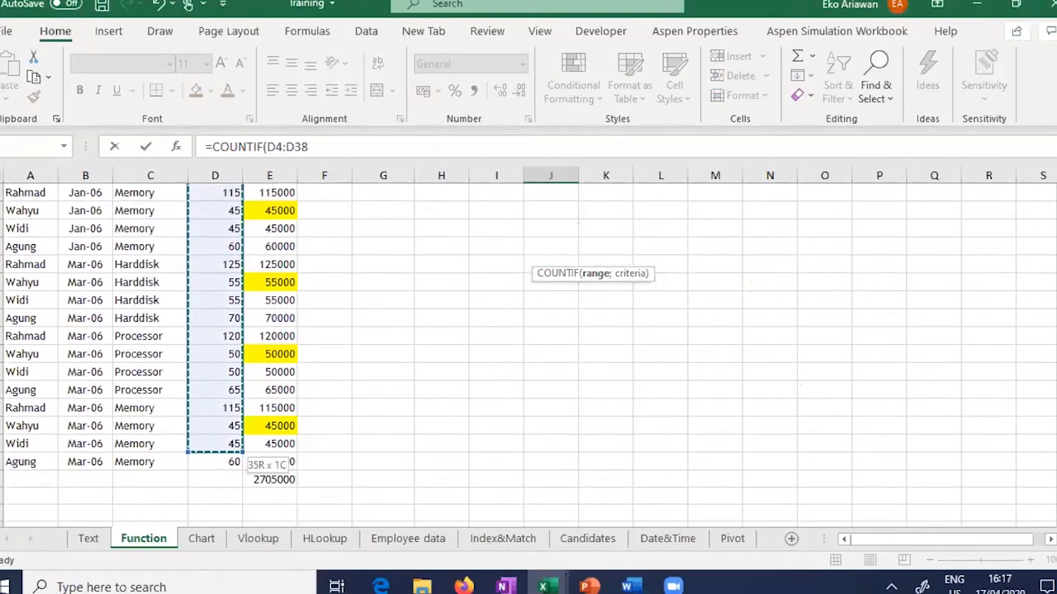
{"action": "left_click_drag", "start_coordinate": [228, 447], "coordinate": [227, 462]}
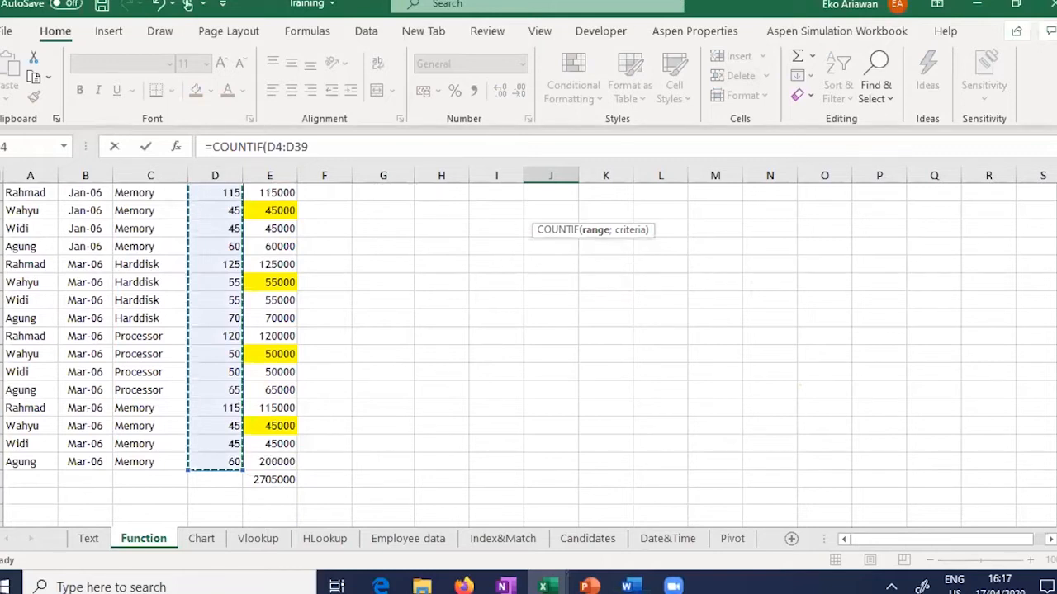
{"action": "scroll", "coordinate": [682, 378], "scroll_direction": "up", "scroll_amount": 7}
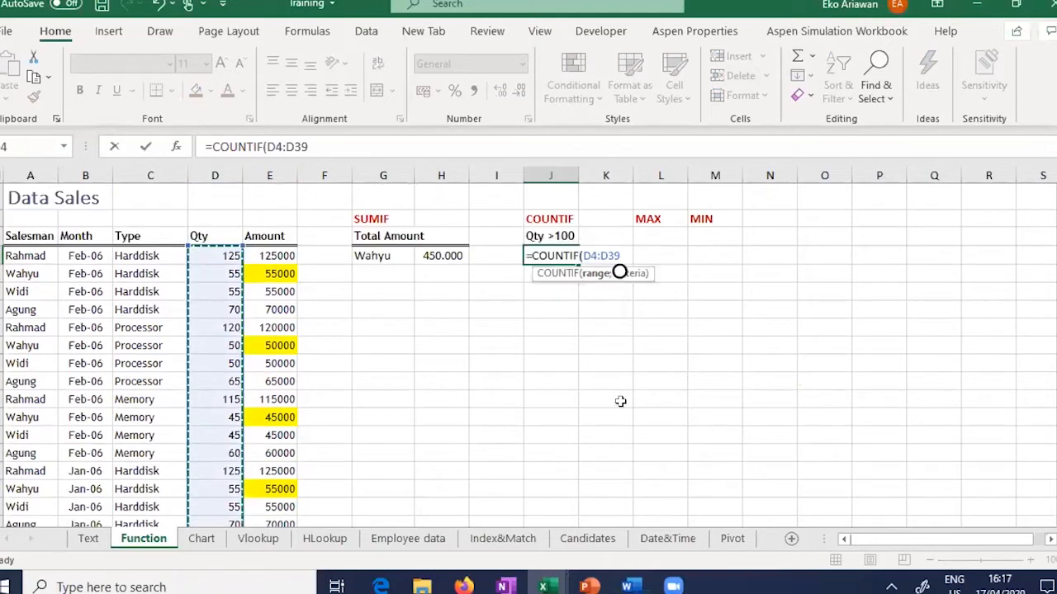
{"action": "type", "text": ";"}
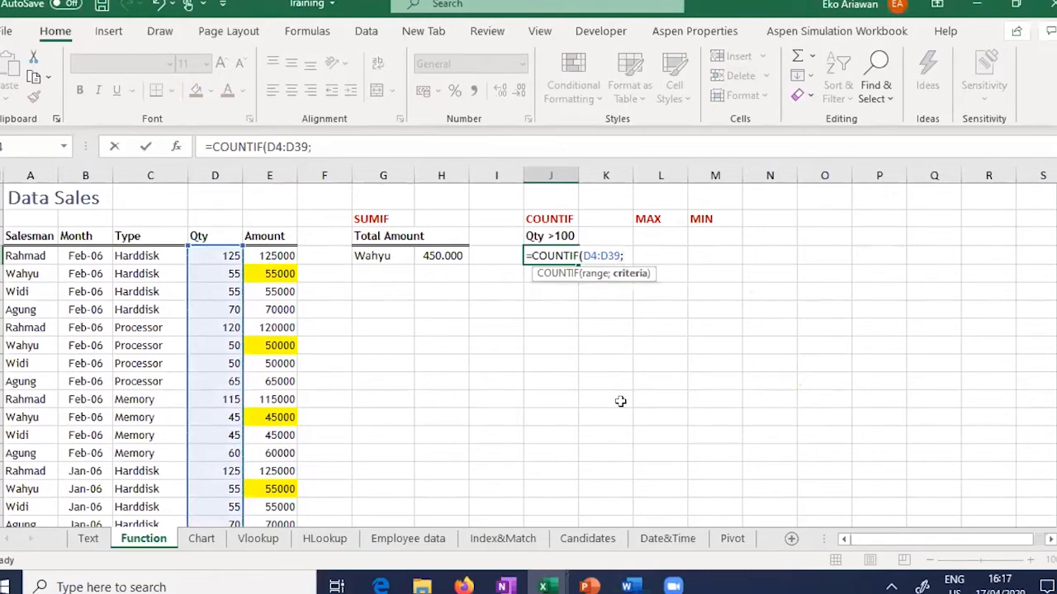
{"action": "type", "text": ">100)"}
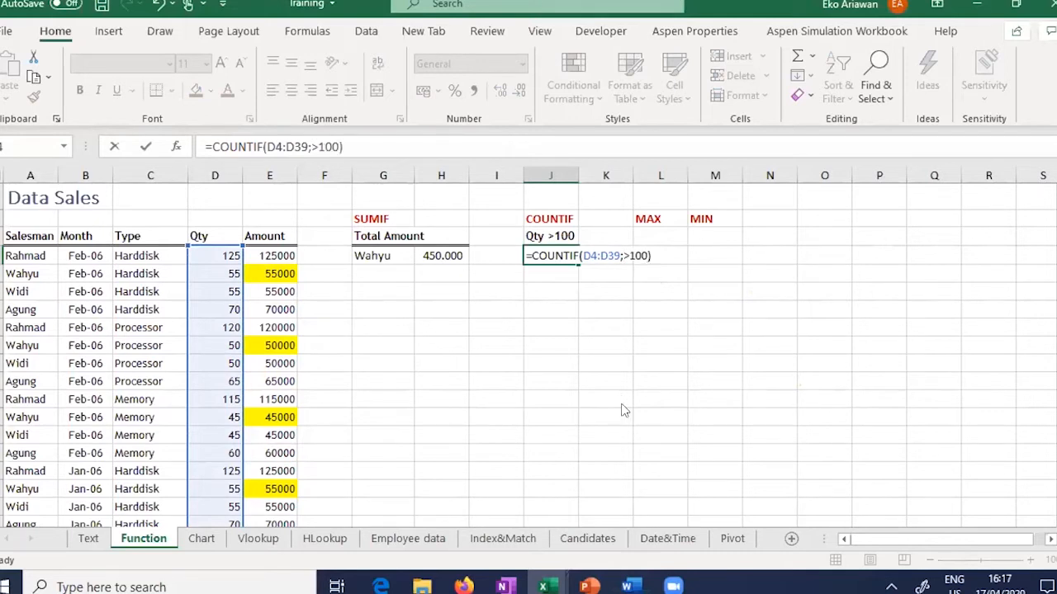
{"action": "key", "text": "Return"}
Step: Fix the criterion to ">100" in quotes so COUNTIF returns 9
{"action": "key", "text": "Return"}
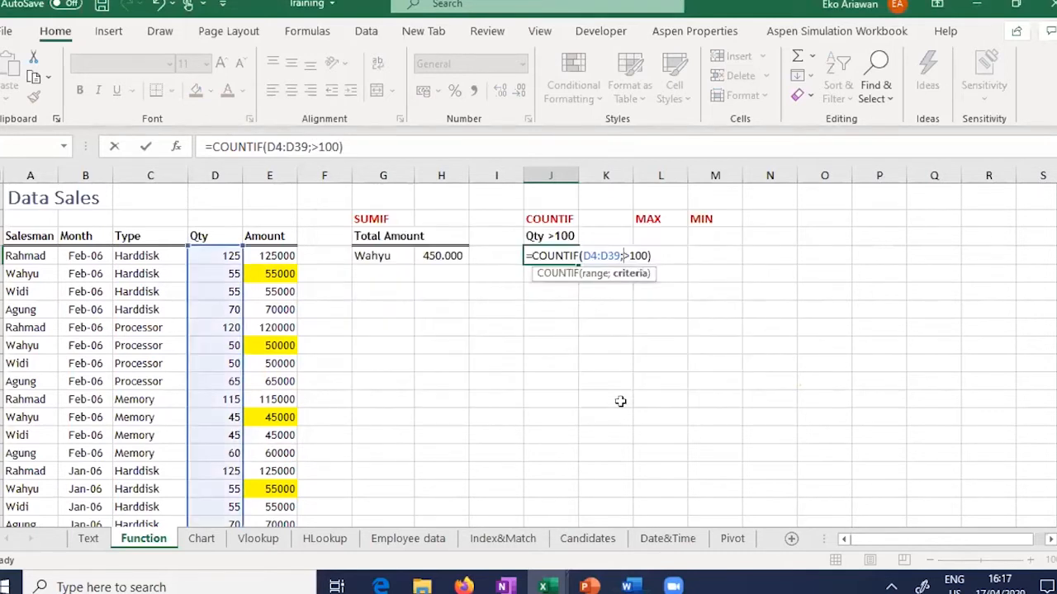
{"action": "type", "text": "\""}
{"action": "left_click", "coordinate": [650, 256]}
{"action": "type", "text": "\">100\""}
{"action": "key", "text": "Return"}
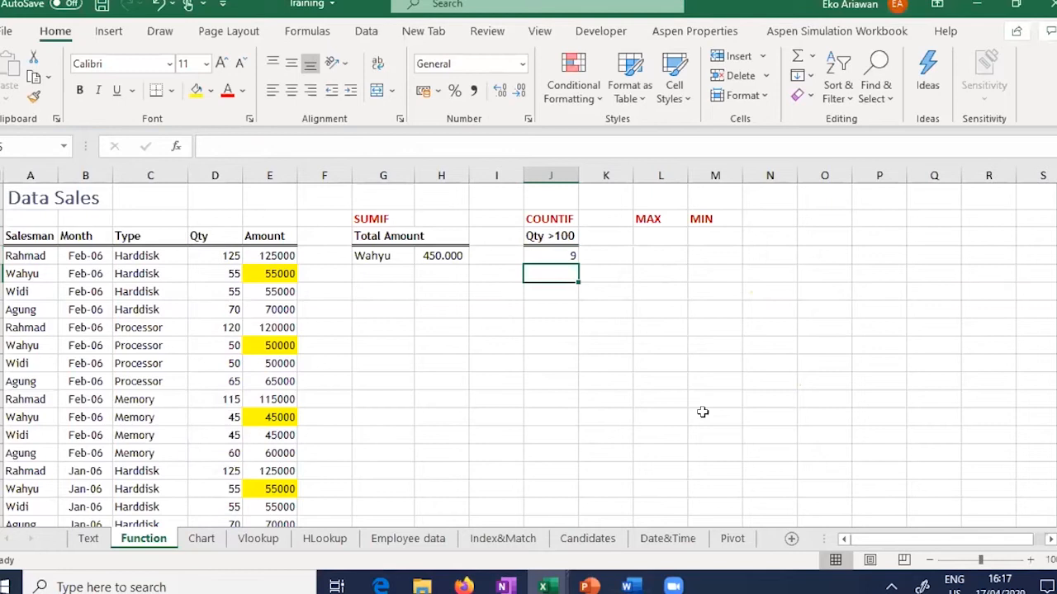
{"action": "key", "text": "Up"}
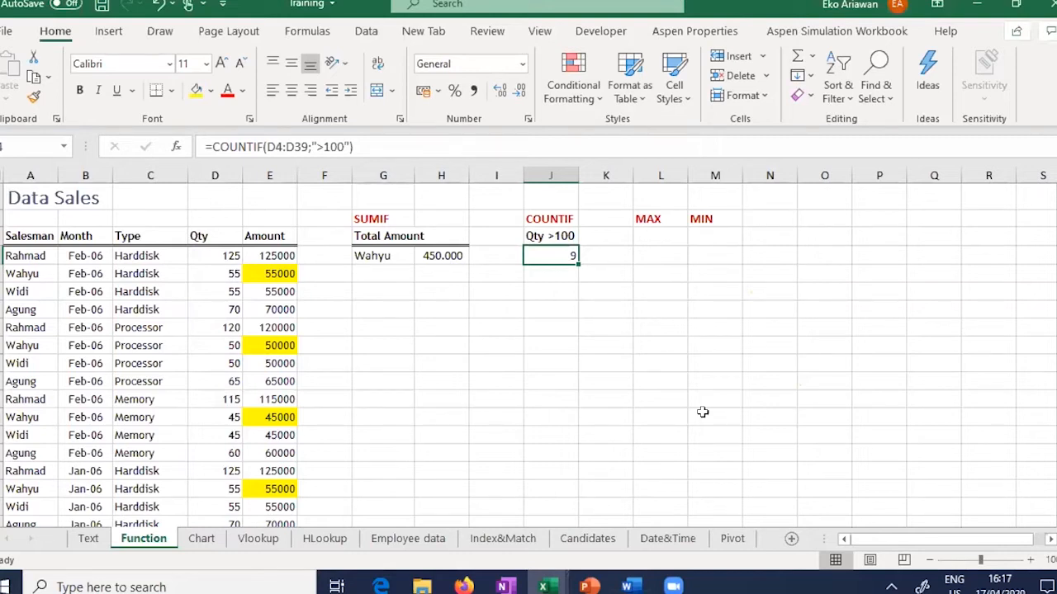
Step: Fill the Qty values 125, 120, 115 and 125 in D4, D8, D12, D16 yellow
{"action": "left_click", "coordinate": [213, 255]}
{"action": "left_click", "coordinate": [196, 90]}
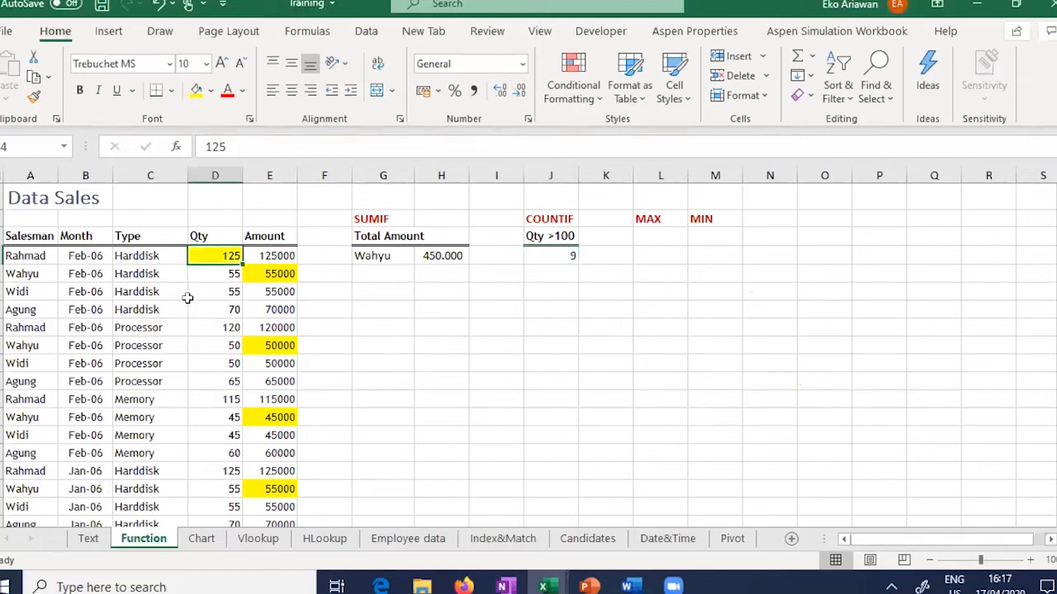
{"action": "left_click", "coordinate": [213, 327]}
{"action": "left_click", "coordinate": [194, 89]}
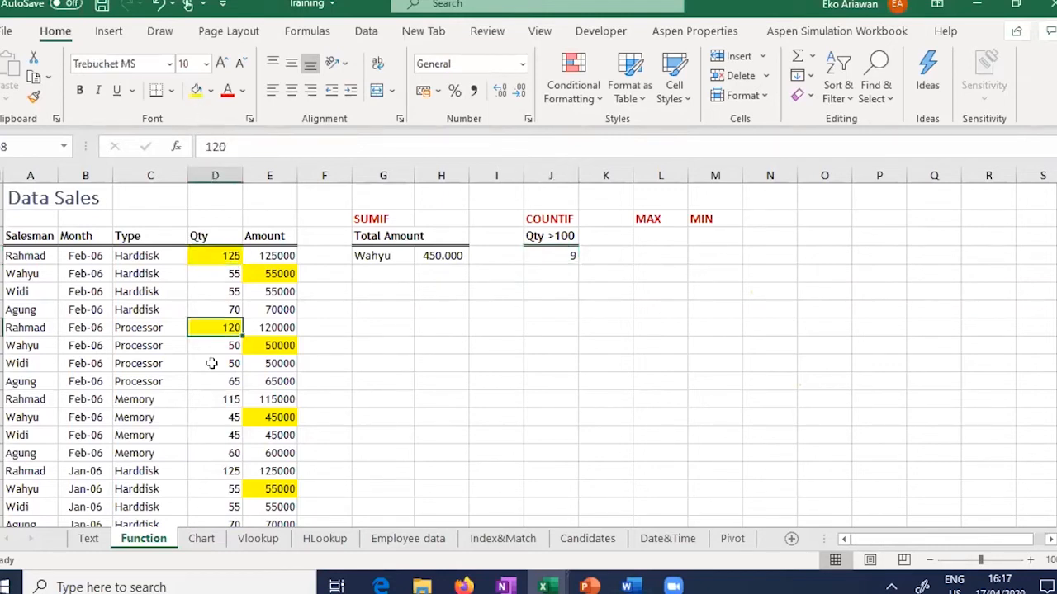
{"action": "left_click", "coordinate": [213, 399]}
{"action": "left_click", "coordinate": [197, 91]}
{"action": "left_click", "coordinate": [215, 469]}
{"action": "left_click", "coordinate": [197, 91]}
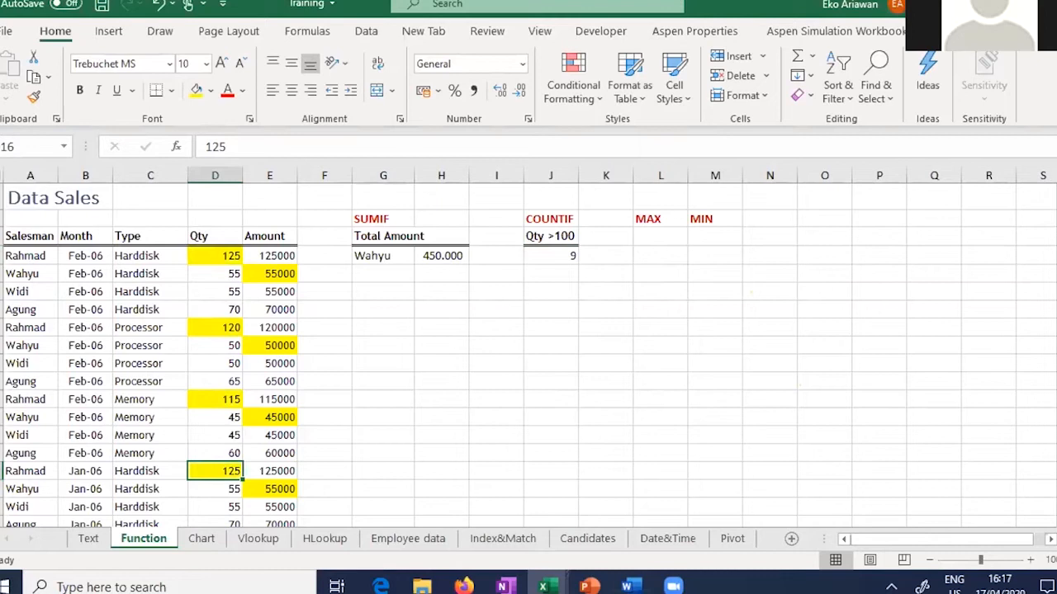
Step: Fill the next Qty values above 100, down through the 120 in D32, yellow
{"action": "scroll", "coordinate": [529, 355], "scroll_direction": "down", "scroll_amount": 2}
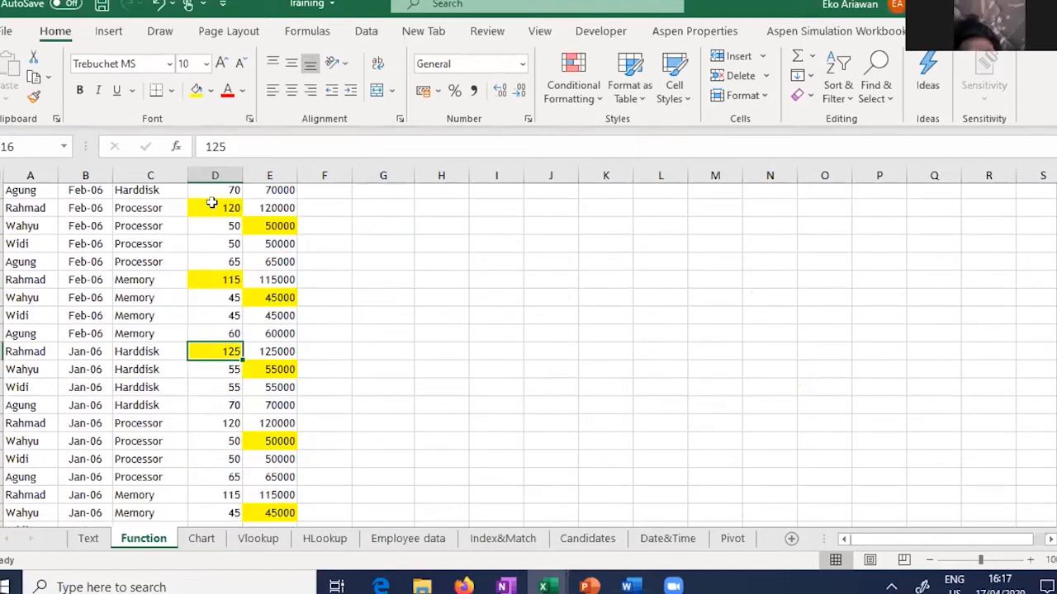
{"action": "scroll", "coordinate": [213, 264], "scroll_direction": "down", "scroll_amount": 3}
{"action": "left_click", "coordinate": [213, 264]}
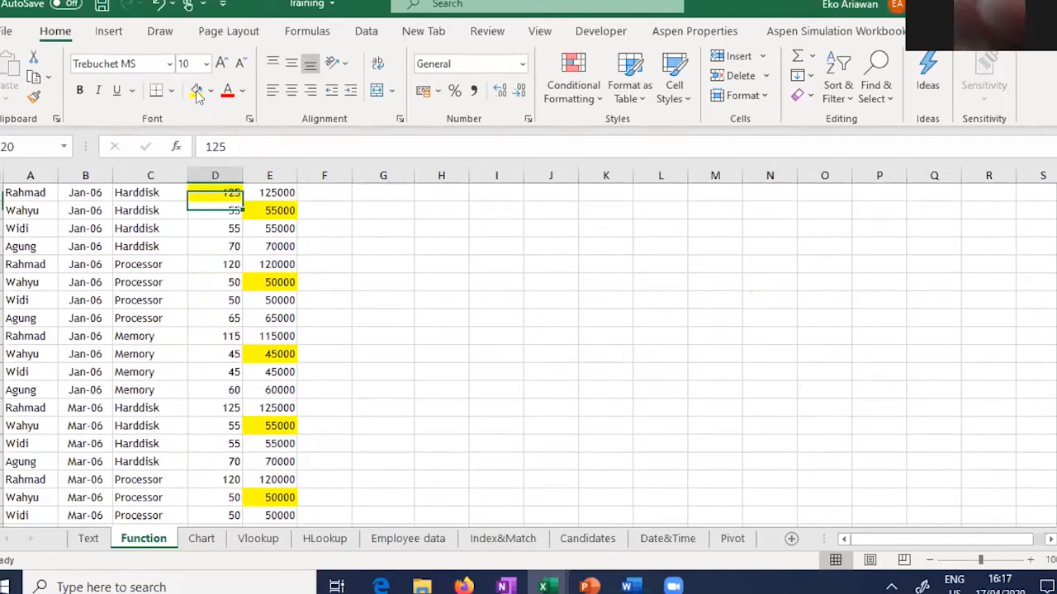
{"action": "left_click", "coordinate": [214, 265]}
{"action": "key", "text": "F4"}
{"action": "left_click", "coordinate": [215, 336]}
{"action": "key", "text": "F4"}
{"action": "left_click", "coordinate": [214, 408]}
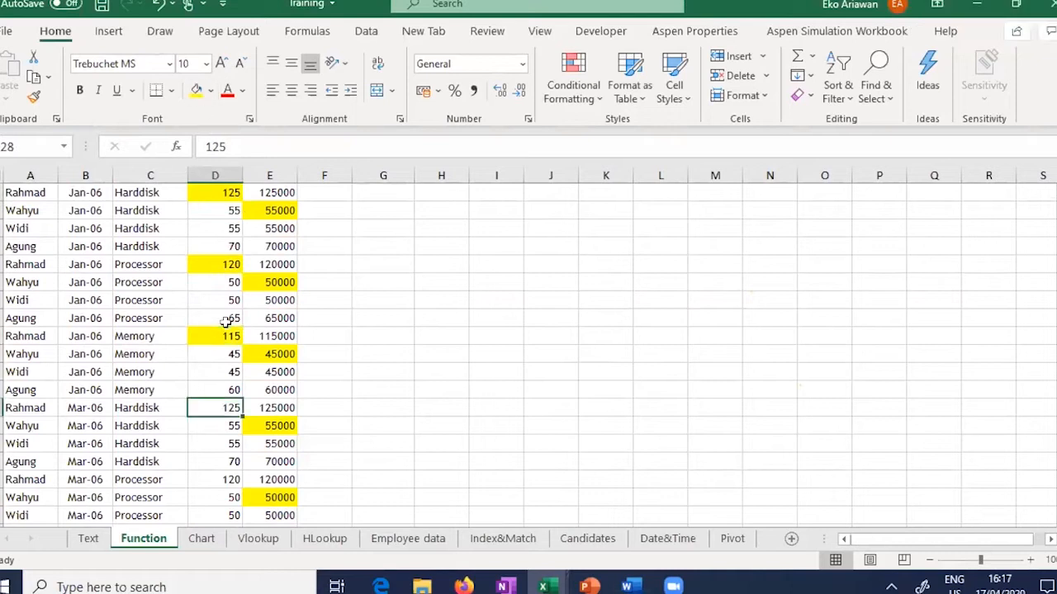
{"action": "key", "text": "F4"}
{"action": "left_click", "coordinate": [216, 478]}
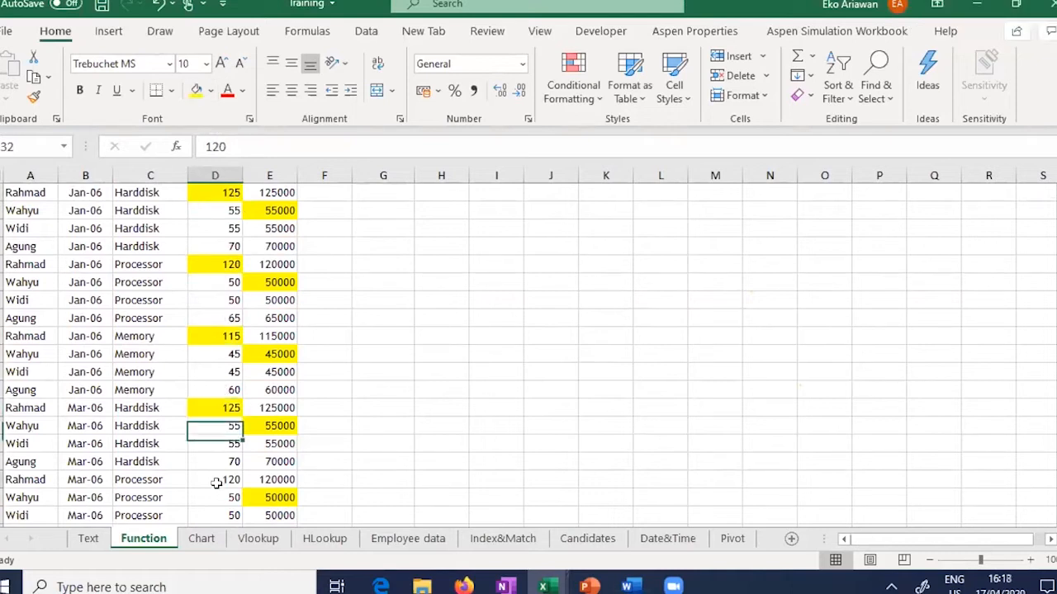
{"action": "key", "text": "F4"}
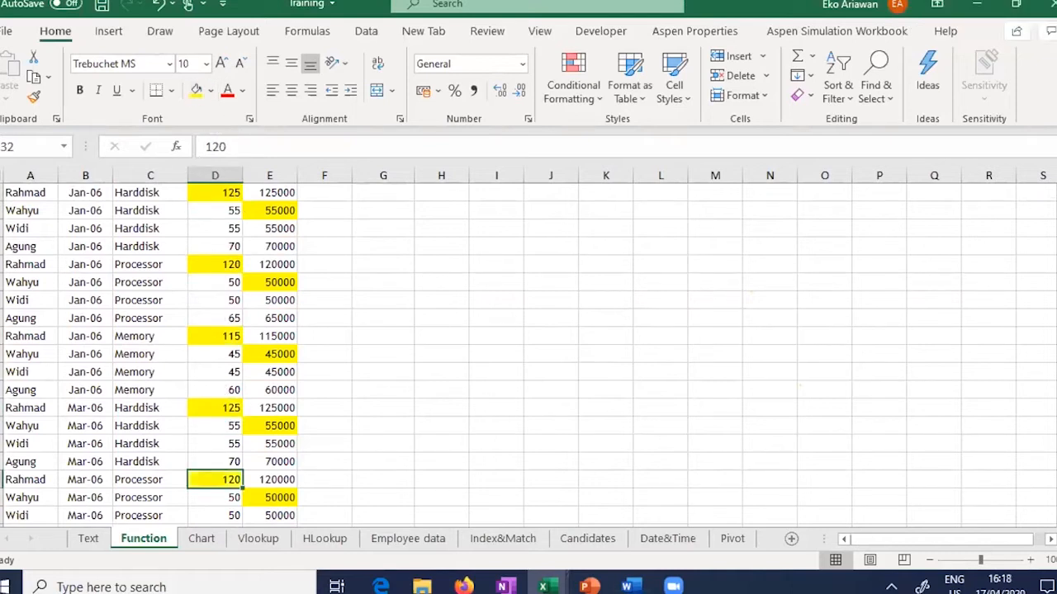
Step: Fill the 115 quantity in D36 yellow and check the COUNTIF result of 9
{"action": "scroll", "coordinate": [314, 421], "scroll_direction": "down", "scroll_amount": 3}
{"action": "scroll", "coordinate": [306, 419], "scroll_direction": "down", "scroll_amount": 1}
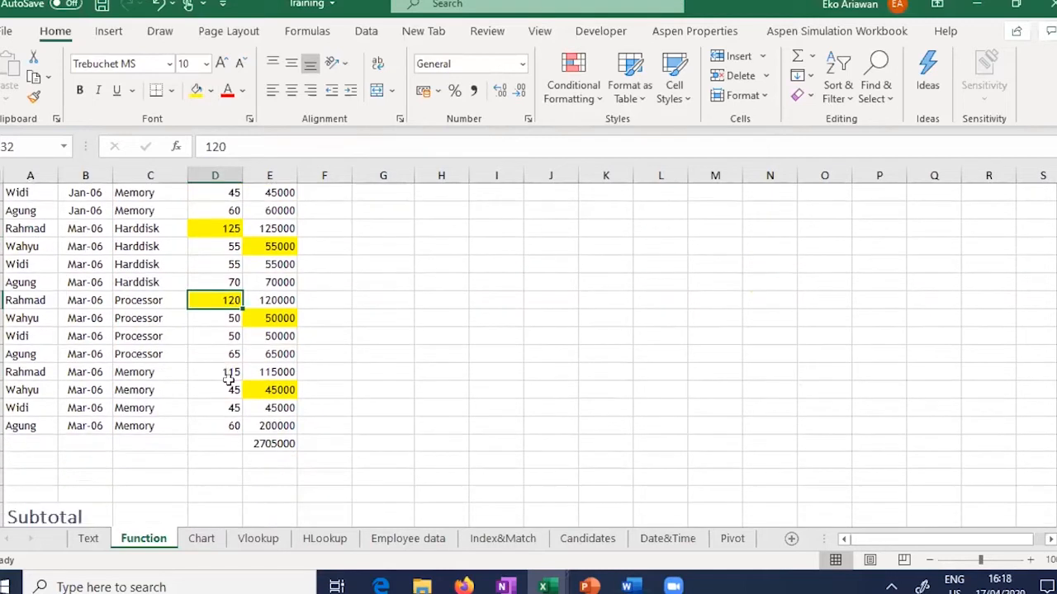
{"action": "key", "text": "Down"}
{"action": "key", "text": "Down"}
{"action": "key", "text": "Down"}
{"action": "key", "text": "Down"}
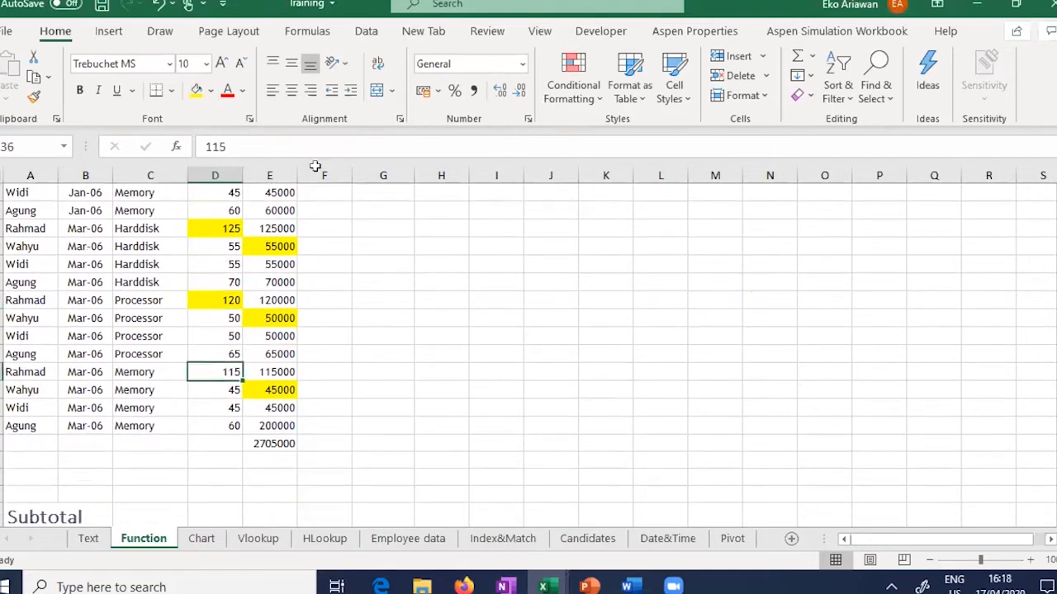
{"action": "key", "text": "F4"}
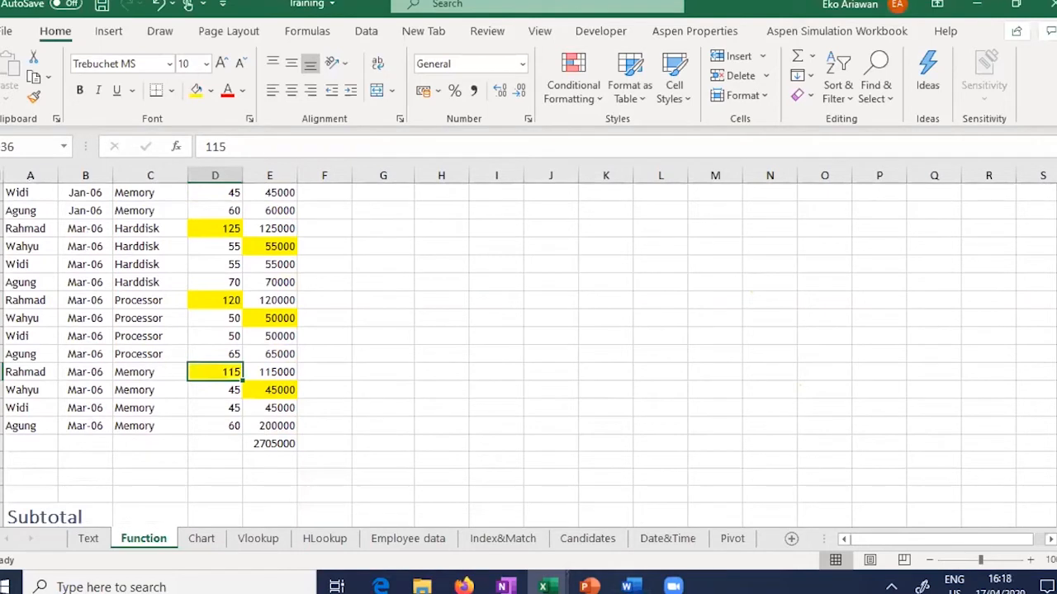
{"action": "scroll", "coordinate": [448, 200], "scroll_direction": "up", "scroll_amount": 8}
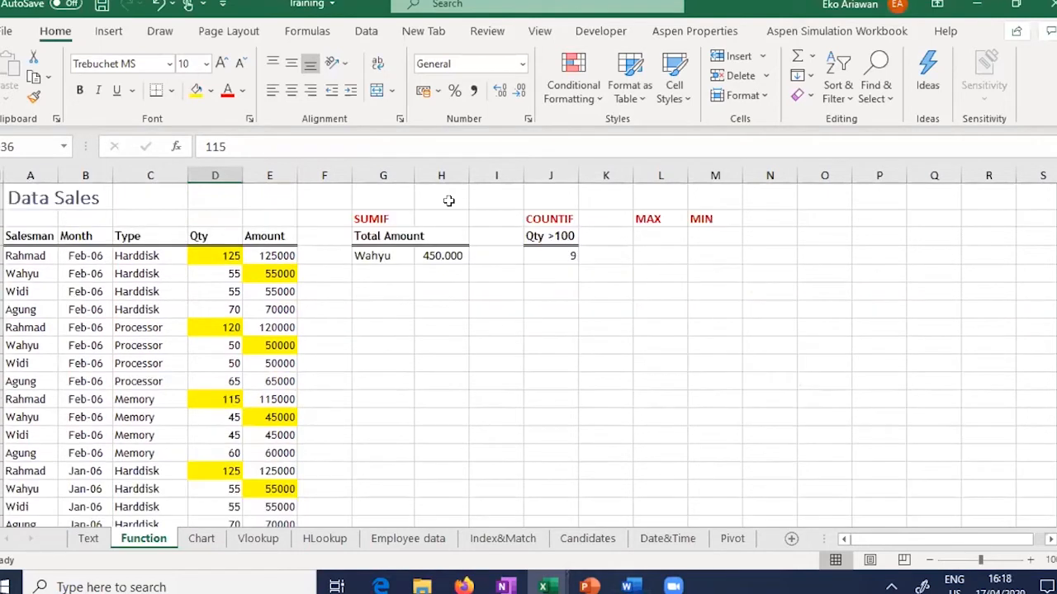
{"action": "left_click", "coordinate": [557, 262]}
Step: Enter a MAX formula over the Amount column (E4:E39) under the MAX heading, giving 200.000
{"action": "left_click", "coordinate": [656, 234]}
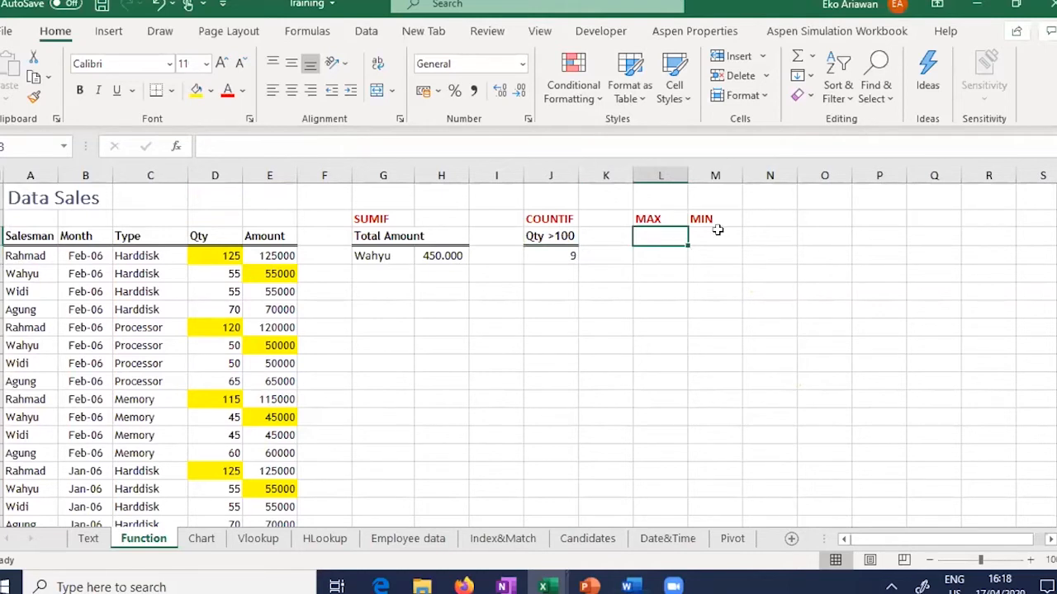
{"action": "key", "text": "Up"}
{"action": "key", "text": "Right"}
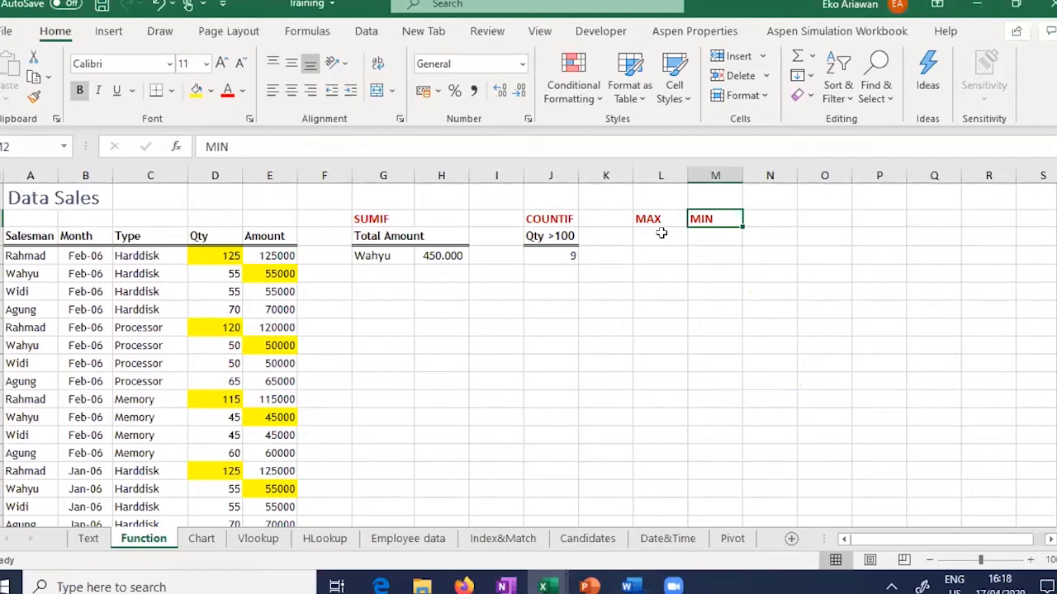
{"action": "left_click", "coordinate": [661, 233]}
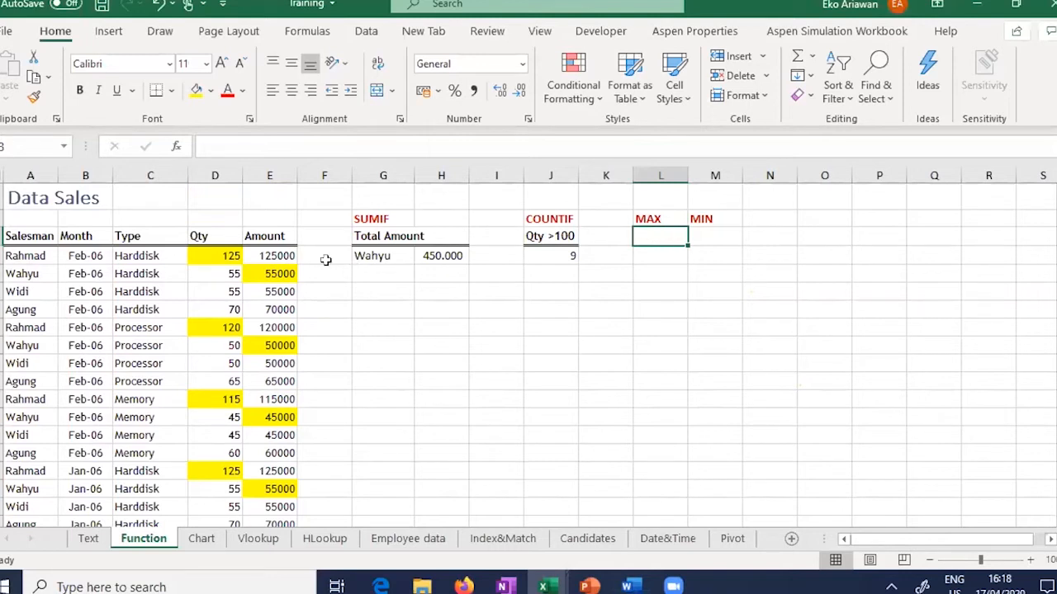
{"action": "type", "text": "=MAX("}
{"action": "left_click", "coordinate": [278, 256]}
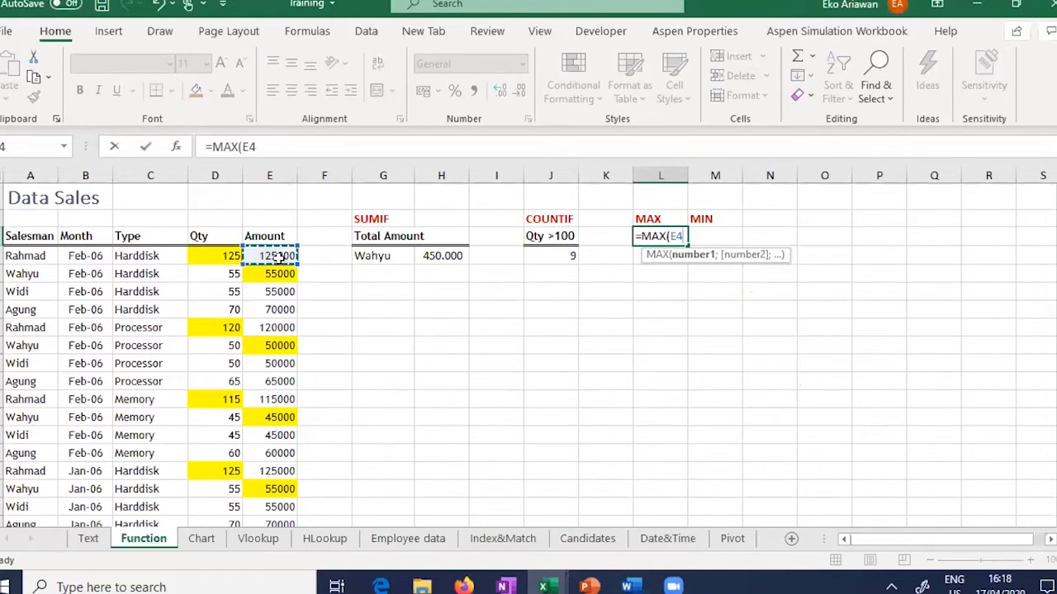
{"action": "key", "text": "ctrl+shift+Down"}
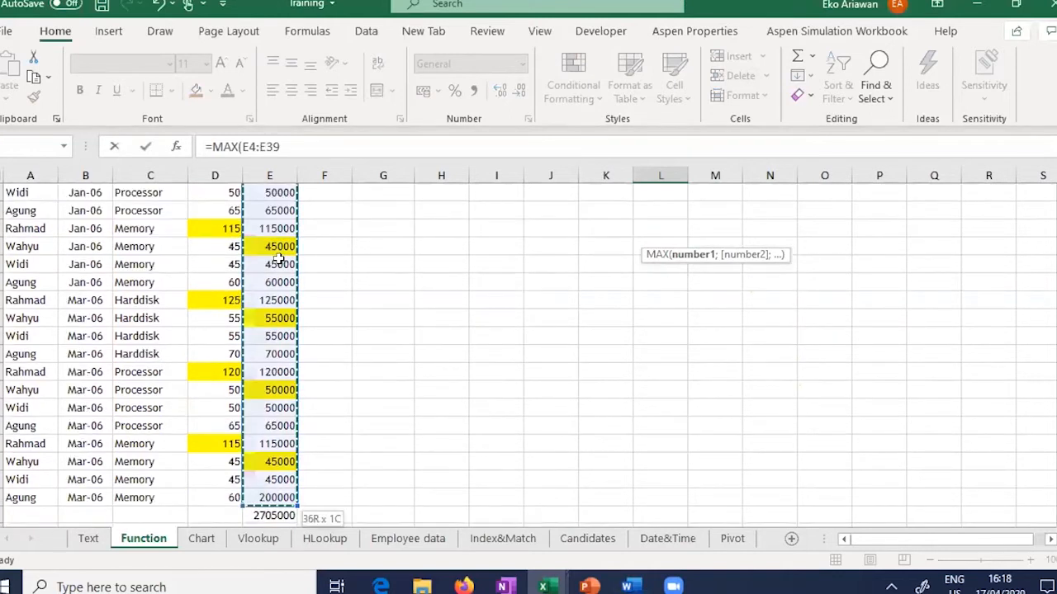
{"action": "key", "text": "ctrl+Return"}
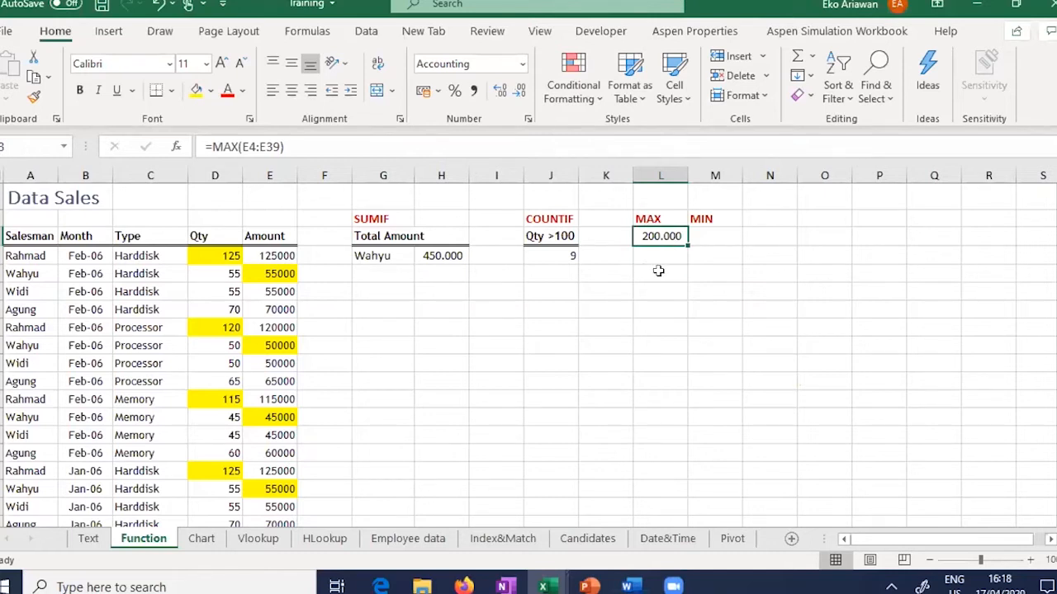
Step: Reselect the Amount values without the total row and re-confirm the MAX formula
{"action": "left_click", "coordinate": [275, 254]}
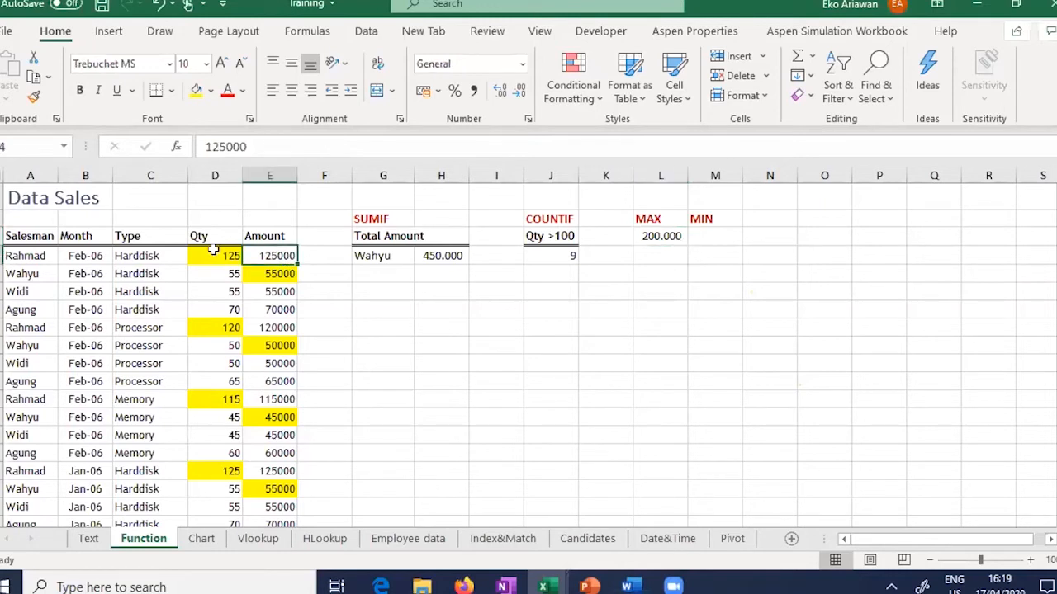
{"action": "key", "text": "ctrl+shift+Down"}
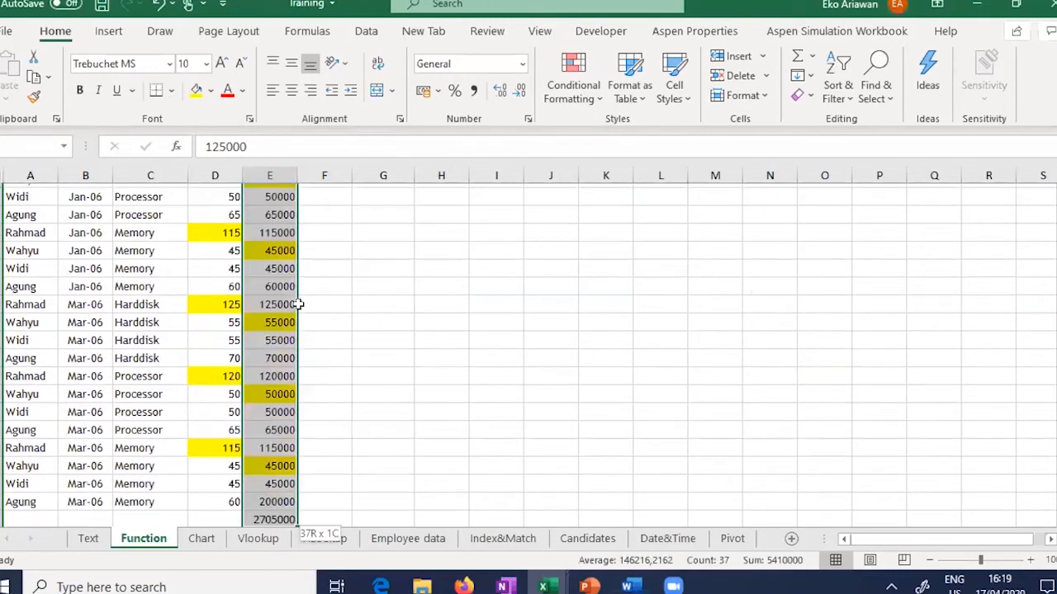
{"action": "key", "text": "shift+Up"}
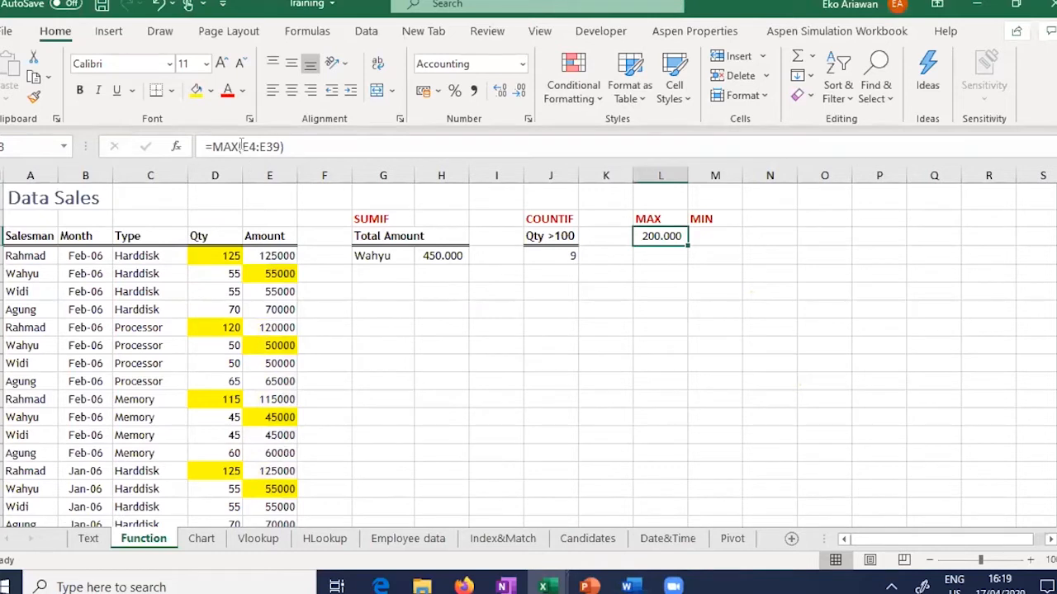
{"action": "left_click", "coordinate": [241, 146]}
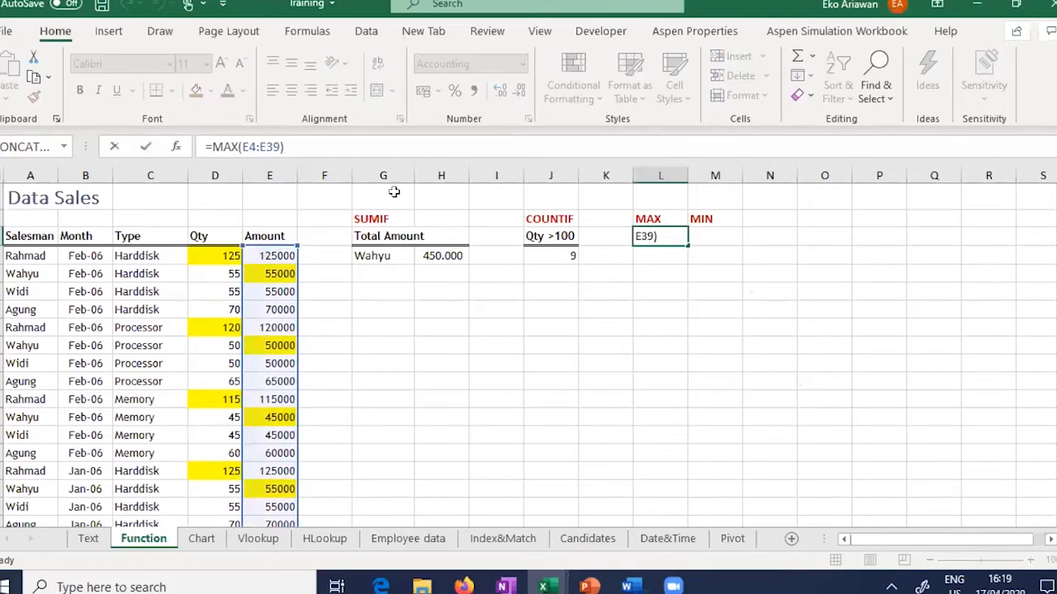
{"action": "key", "text": "Return"}
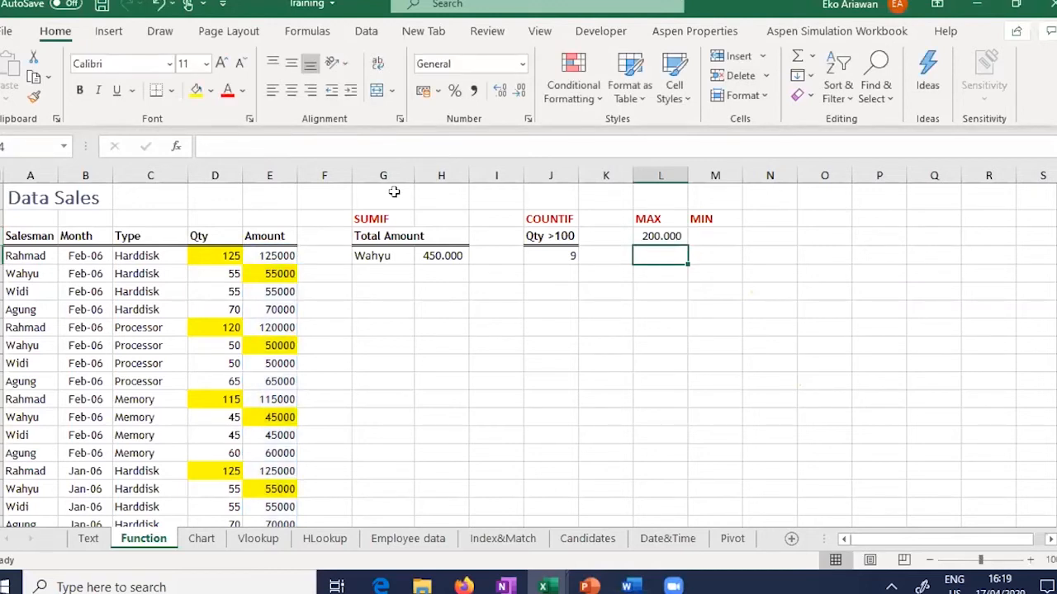
{"action": "key", "text": "Down"}
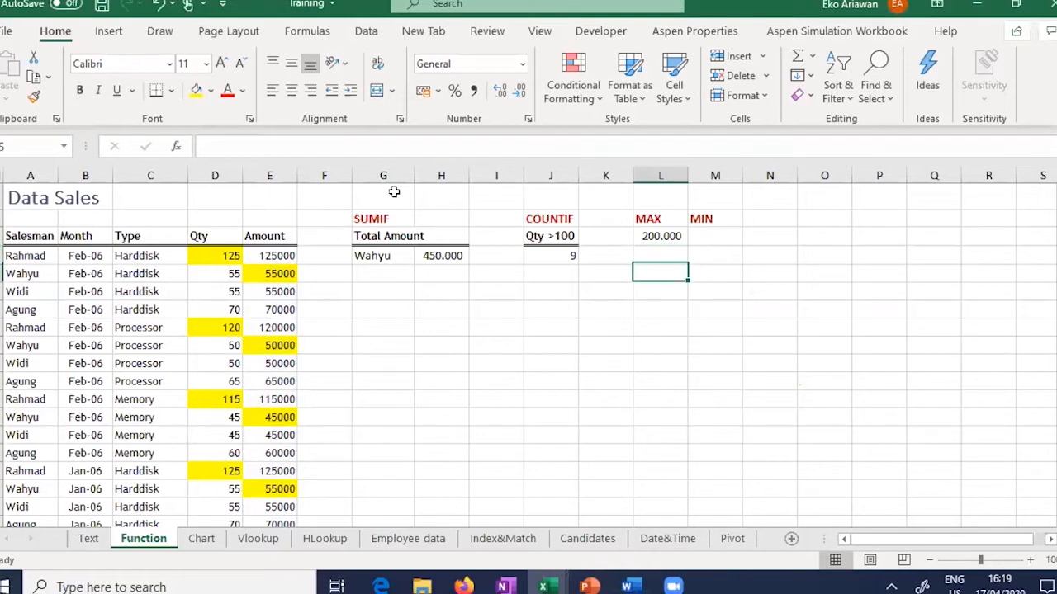
{"action": "key", "text": "Up"}
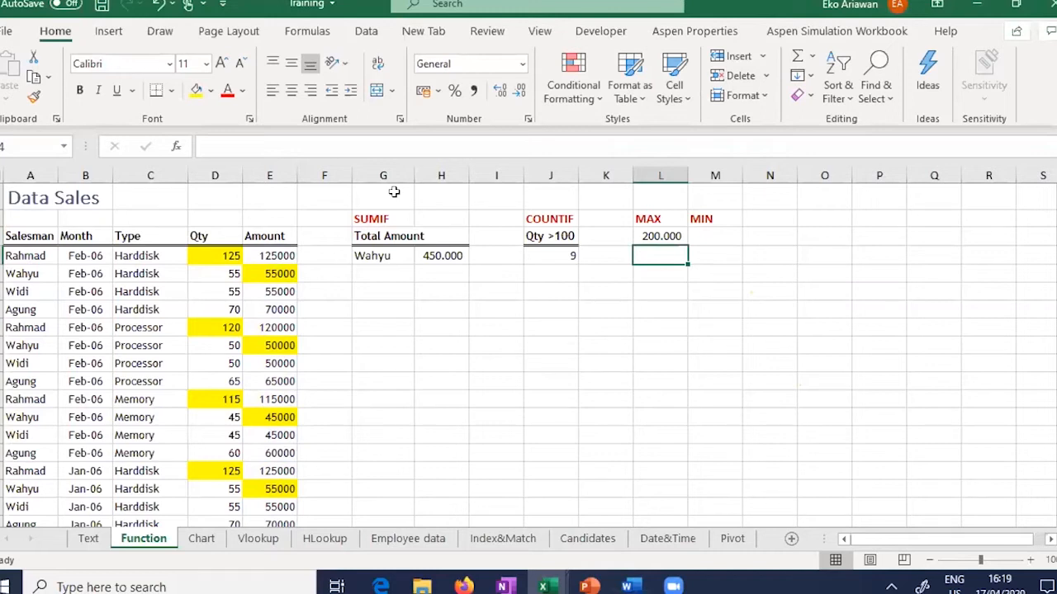
{"action": "type", "text": "=LAAR"}
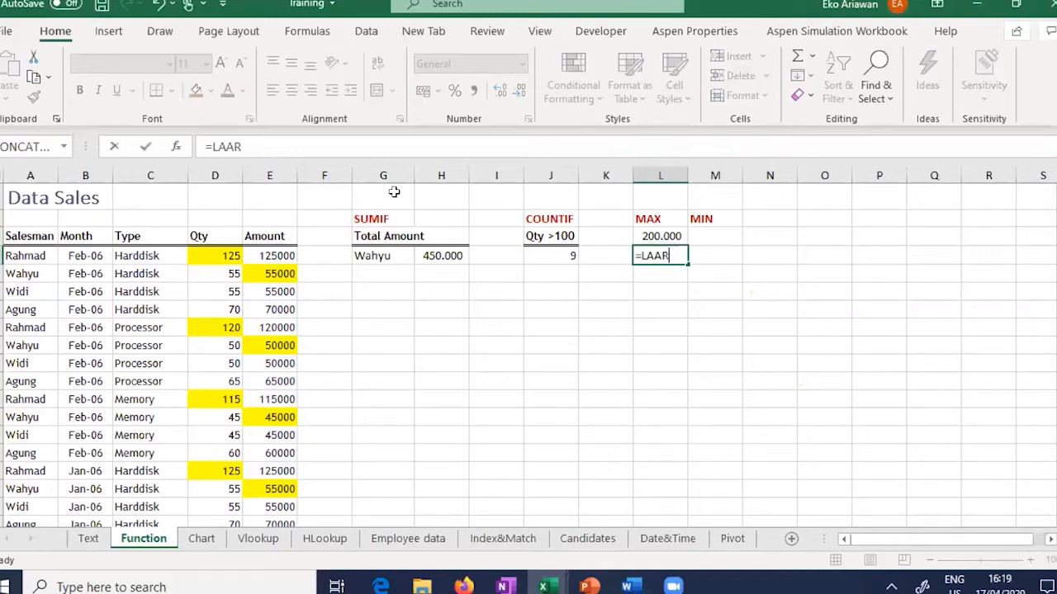
{"action": "key", "text": "BackSpace"}
{"action": "key", "text": "BackSpace"}
{"action": "type", "text": "RG"}
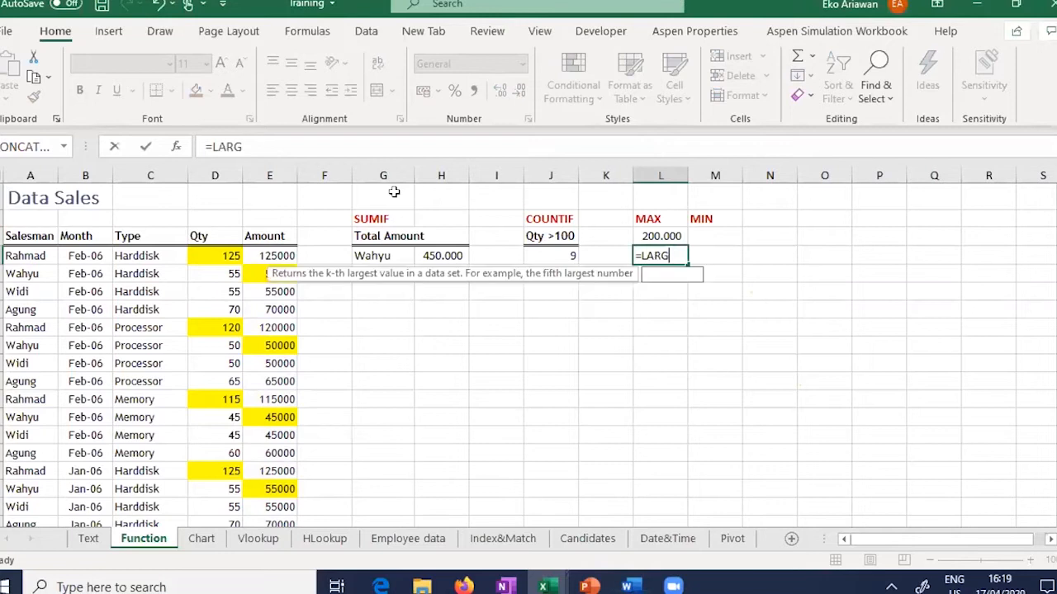
{"action": "type", "text": "E("}
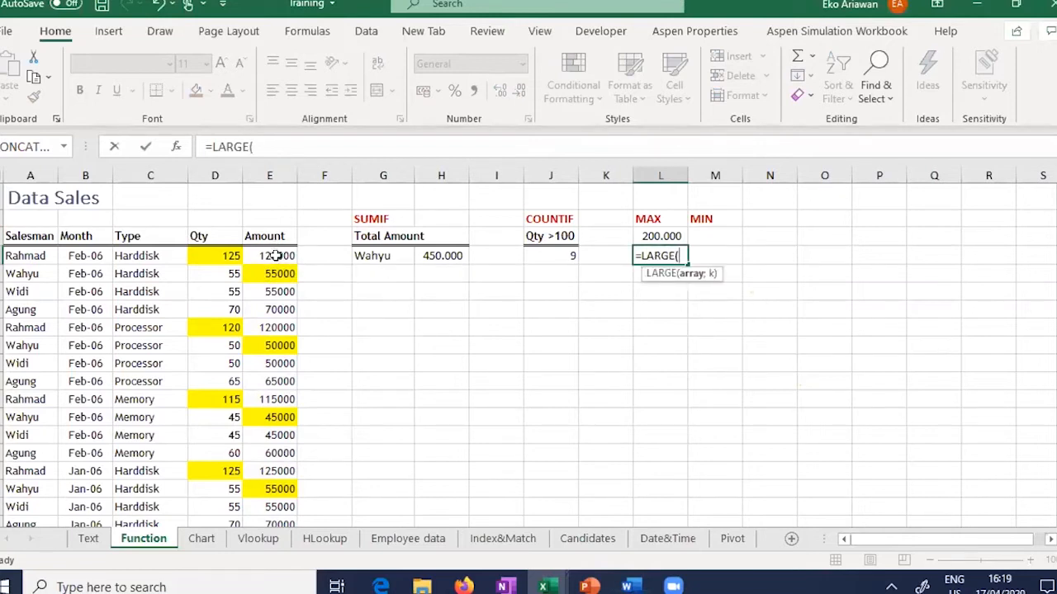
{"action": "key", "text": "Left"}
{"action": "key", "text": "Left"}
{"action": "key", "text": "Left"}
{"action": "key", "text": "Left"}
{"action": "key", "text": "Left"}
{"action": "key", "text": "Left"}
{"action": "key", "text": "Left"}
{"action": "key", "text": "Up"}
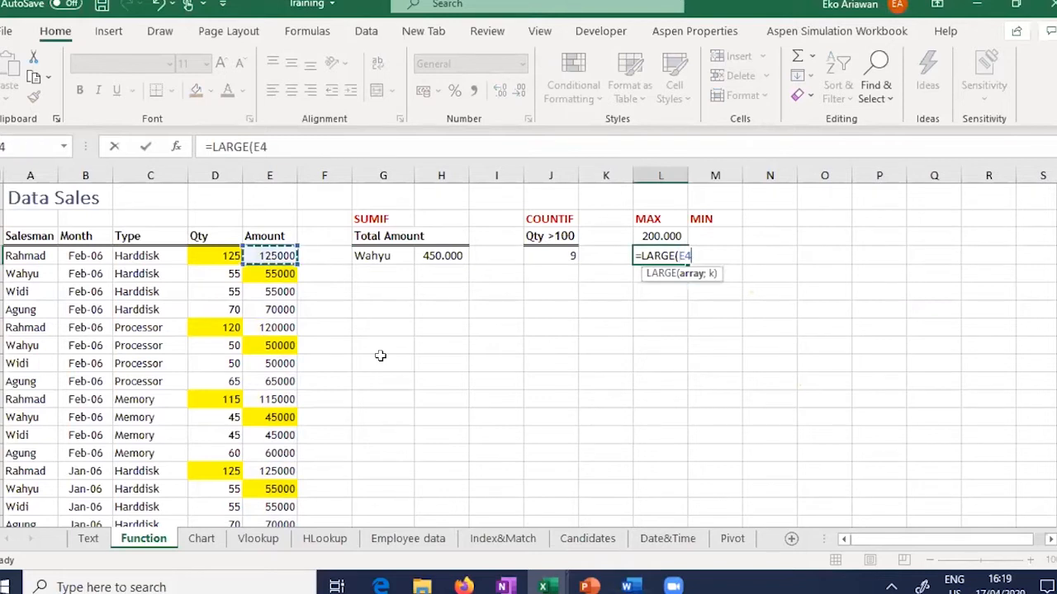
{"action": "key", "text": "ctrl+shift+Down"}
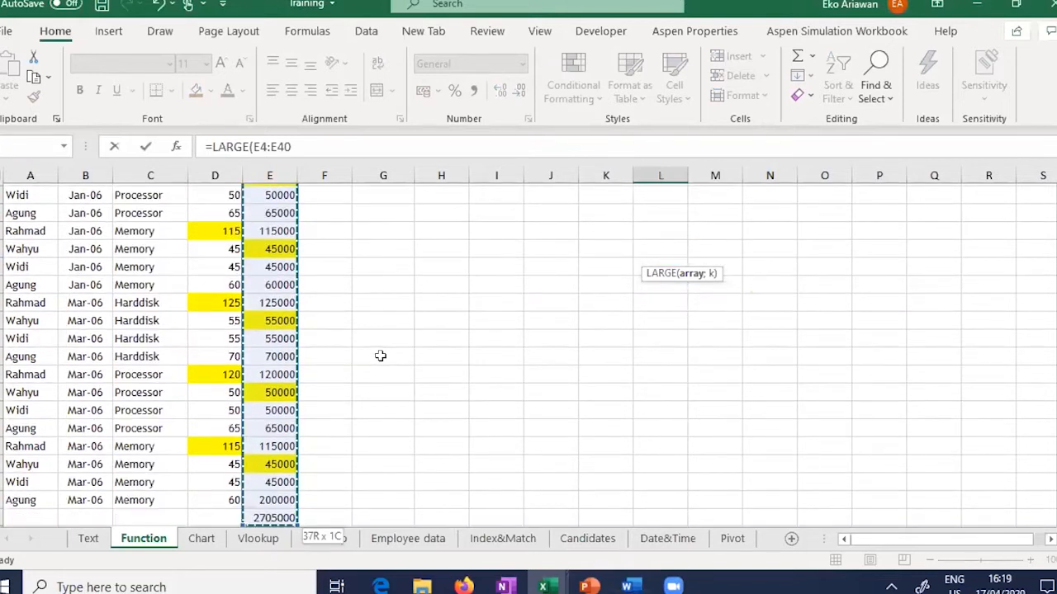
{"action": "key", "text": "shift+Up"}
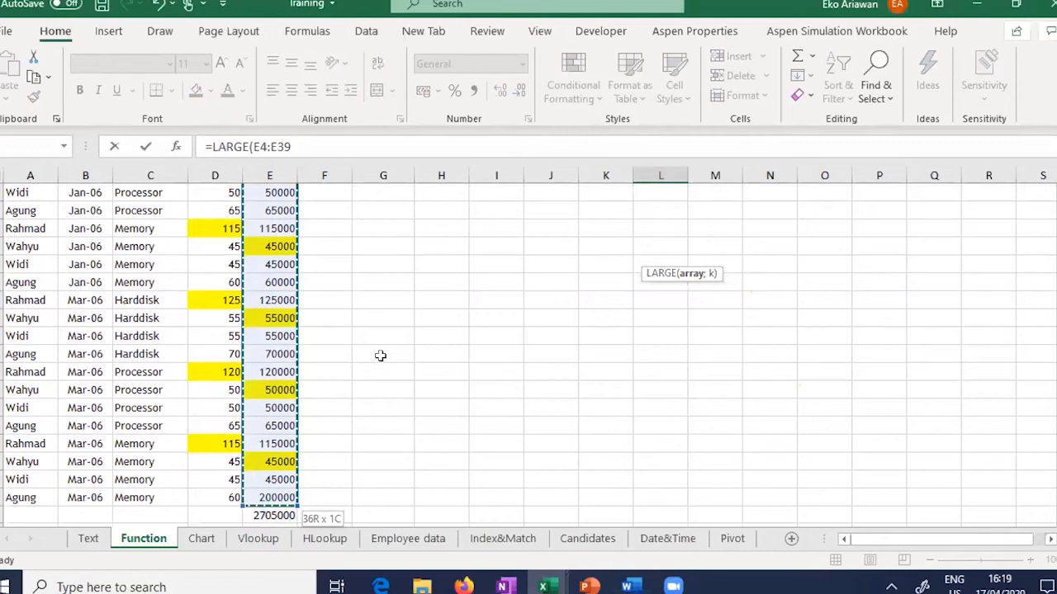
{"action": "type", "text": ")"}
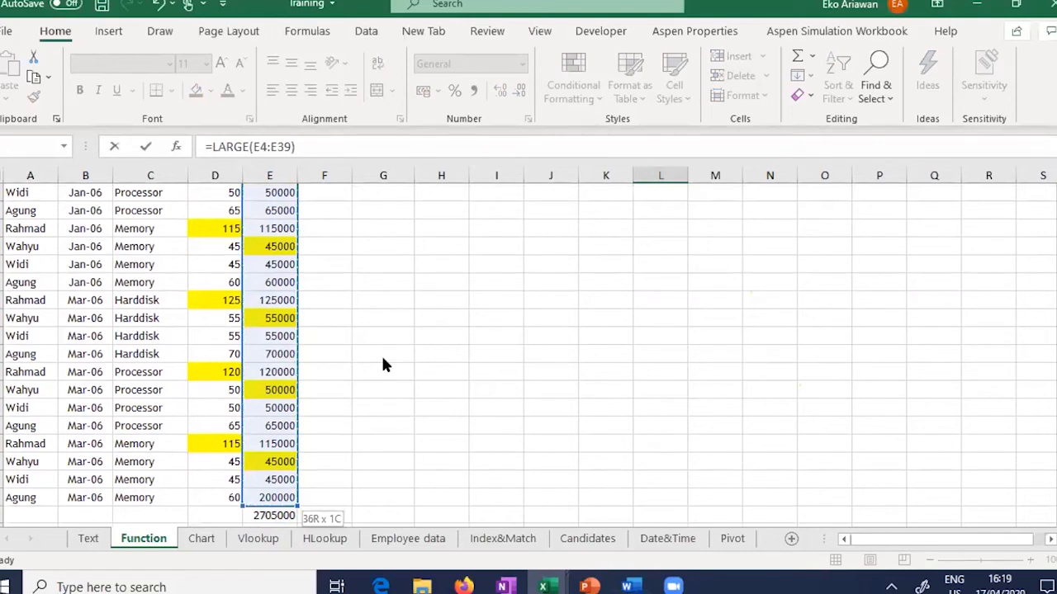
{"action": "key", "text": "Return"}
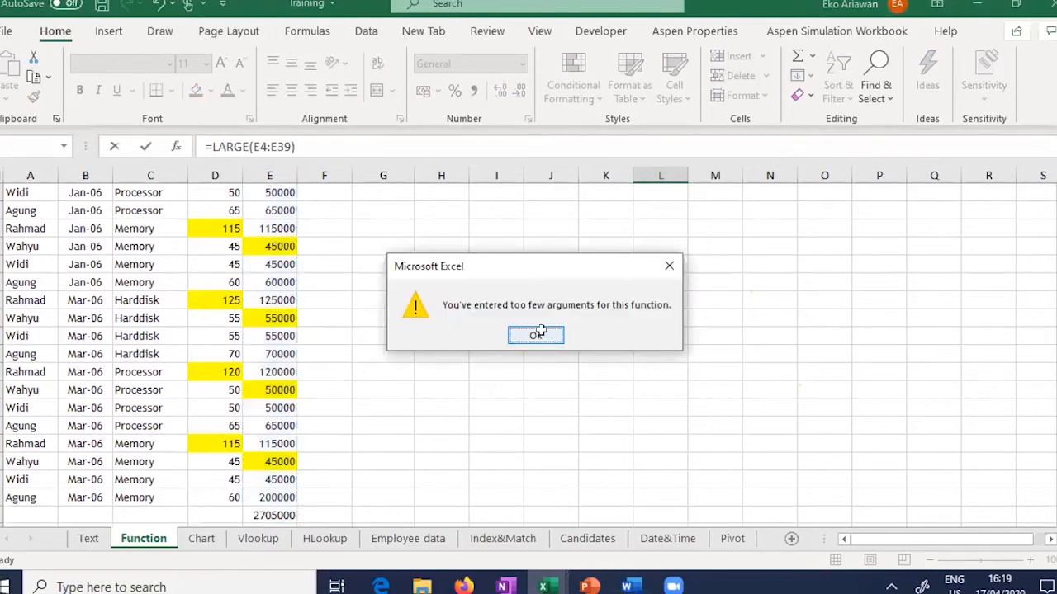
{"action": "left_click", "coordinate": [537, 336]}
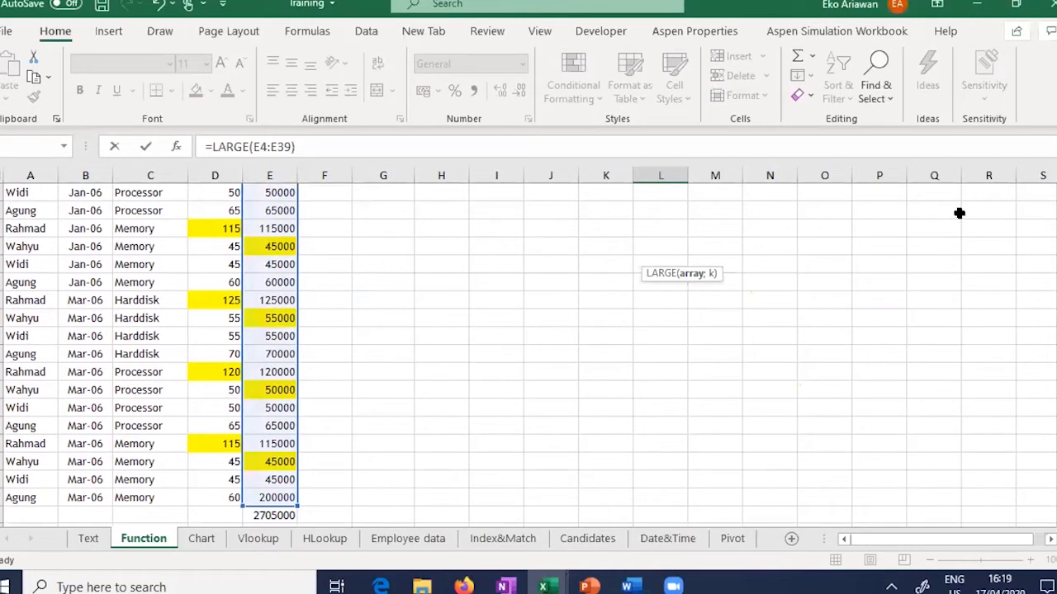
{"action": "scroll", "coordinate": [953, 223], "scroll_direction": "up", "scroll_amount": 7}
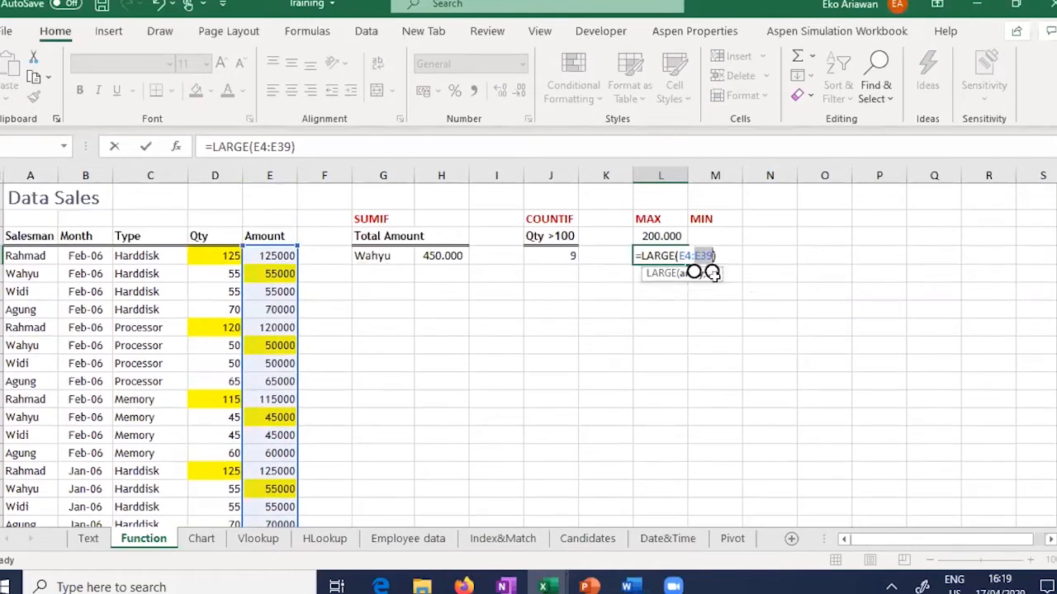
{"action": "type", "text": ";"}
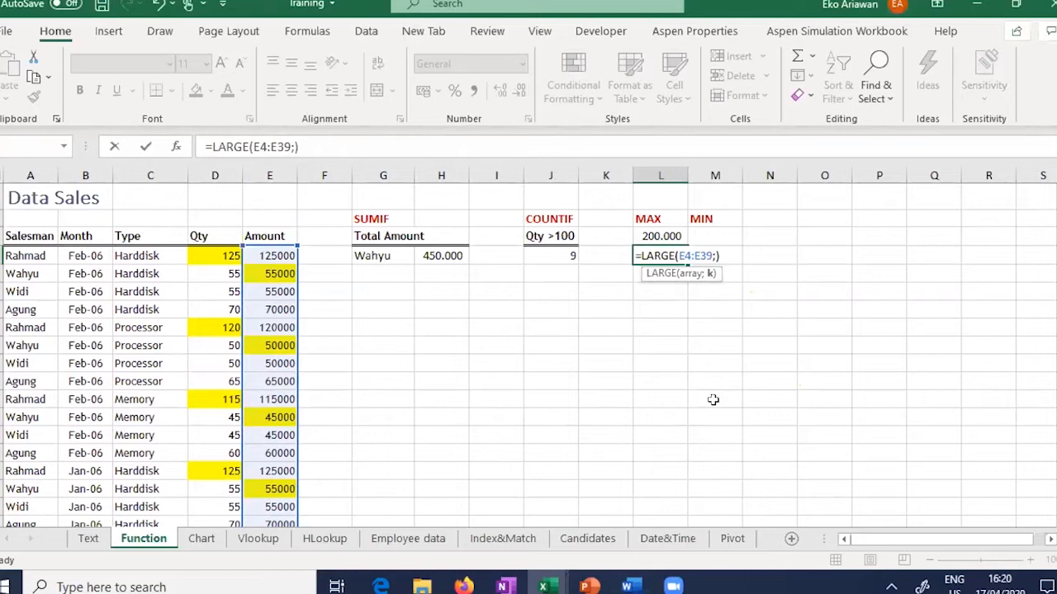
{"action": "type", "text": "200000"}
{"action": "key", "text": "Return"}
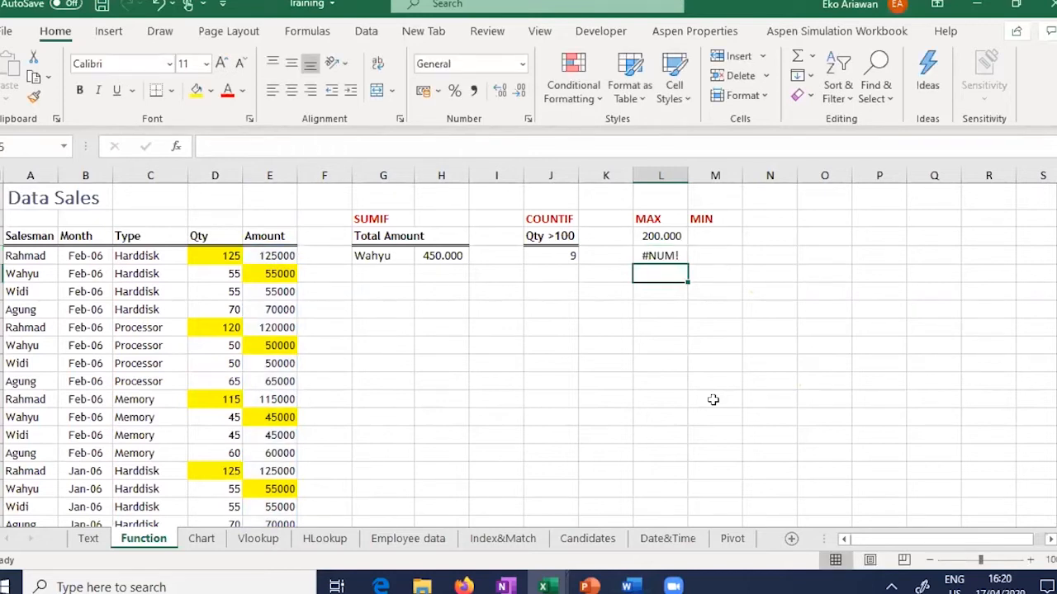
{"action": "key", "text": "Up"}
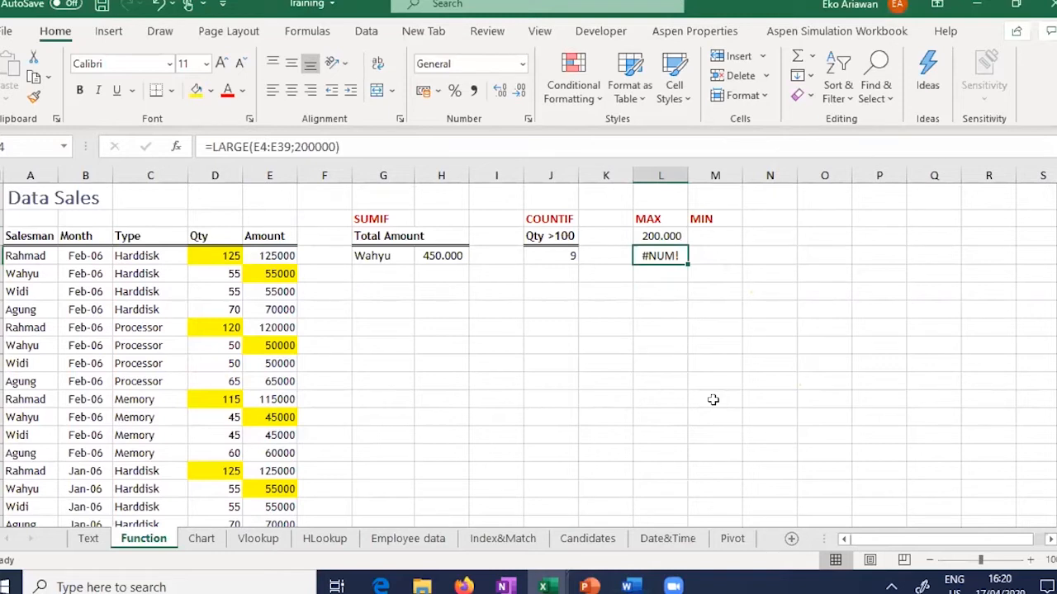
{"action": "key", "text": "Delete"}
{"action": "key", "text": "Up"}
{"action": "key", "text": "Right"}
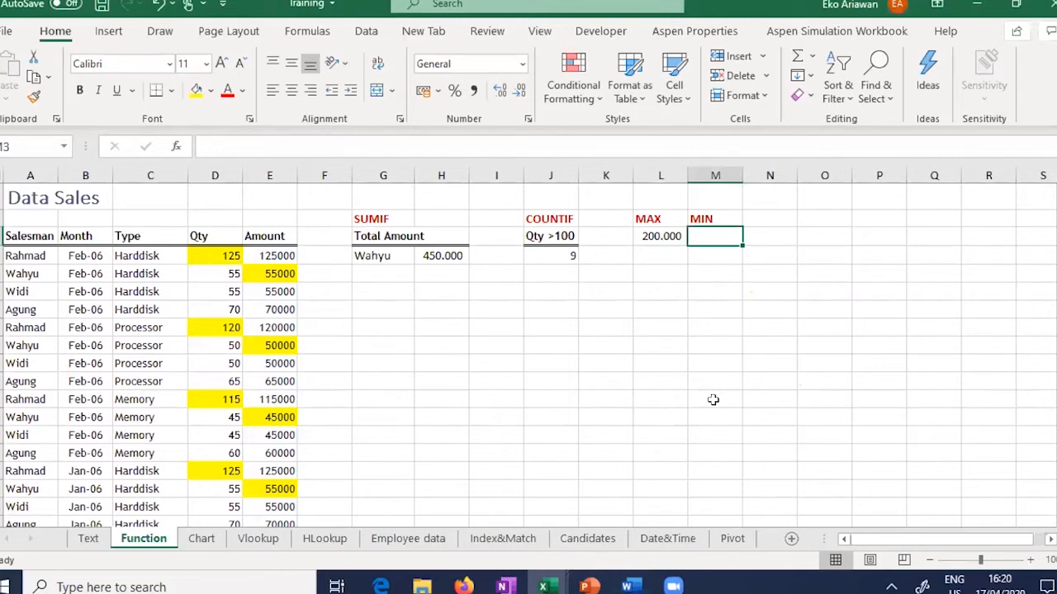
Step: Enter =MIN(E4:E39) under MIN, excluding the total row, giving 45.000
{"action": "type", "text": "="}
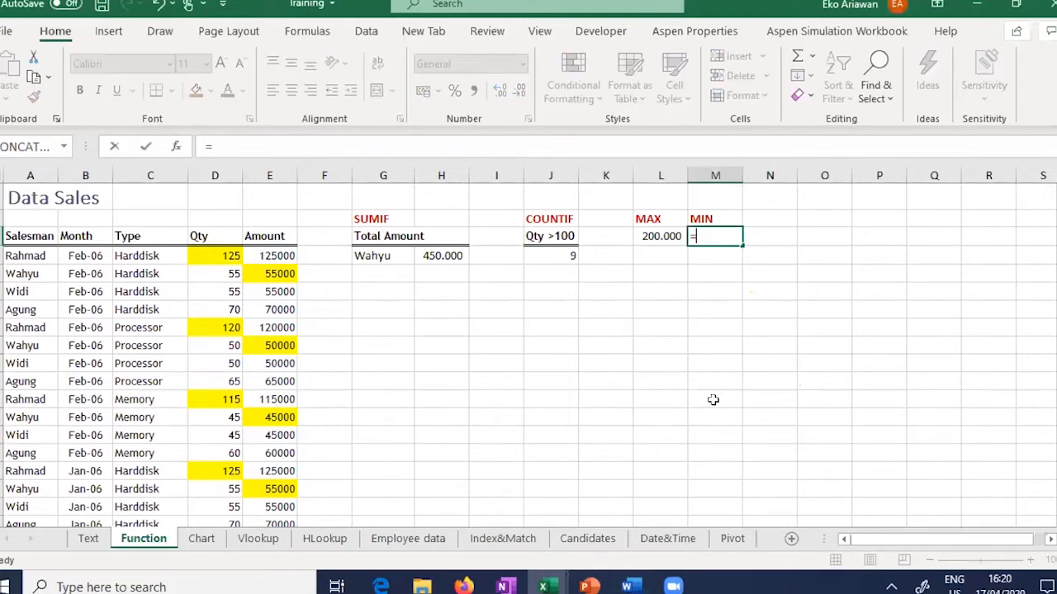
{"action": "type", "text": "MIN"}
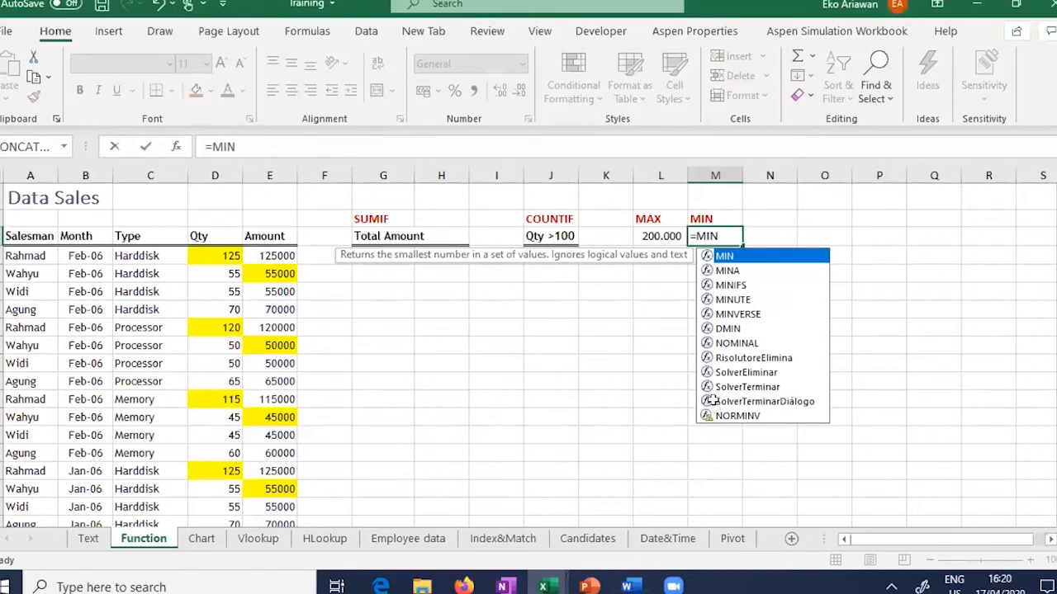
{"action": "type", "text": "("}
{"action": "left_click", "coordinate": [273, 256]}
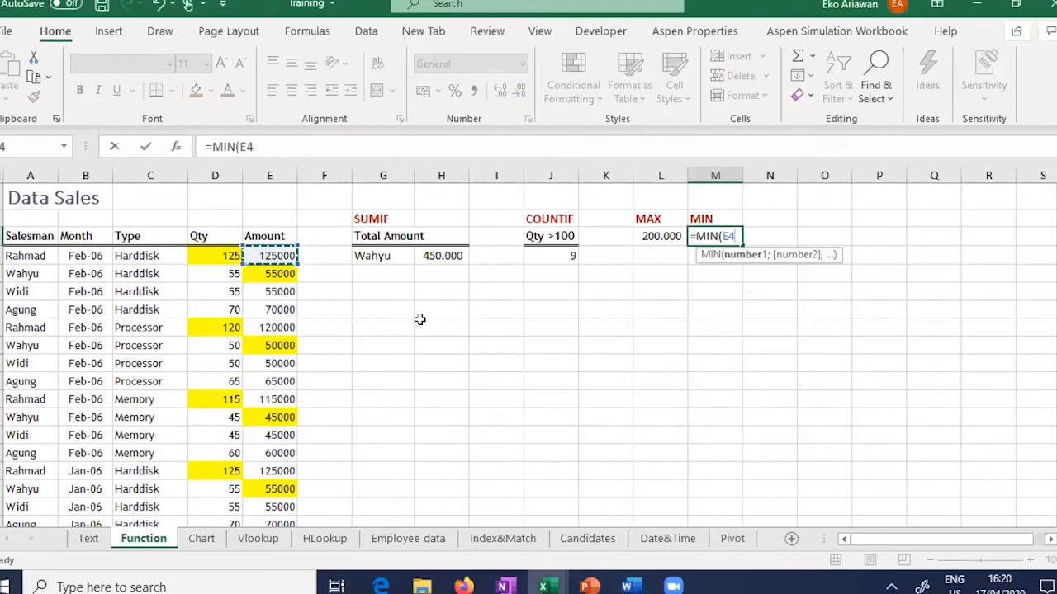
{"action": "key", "text": "ctrl+shift+Down"}
{"action": "key", "text": "shift+Up"}
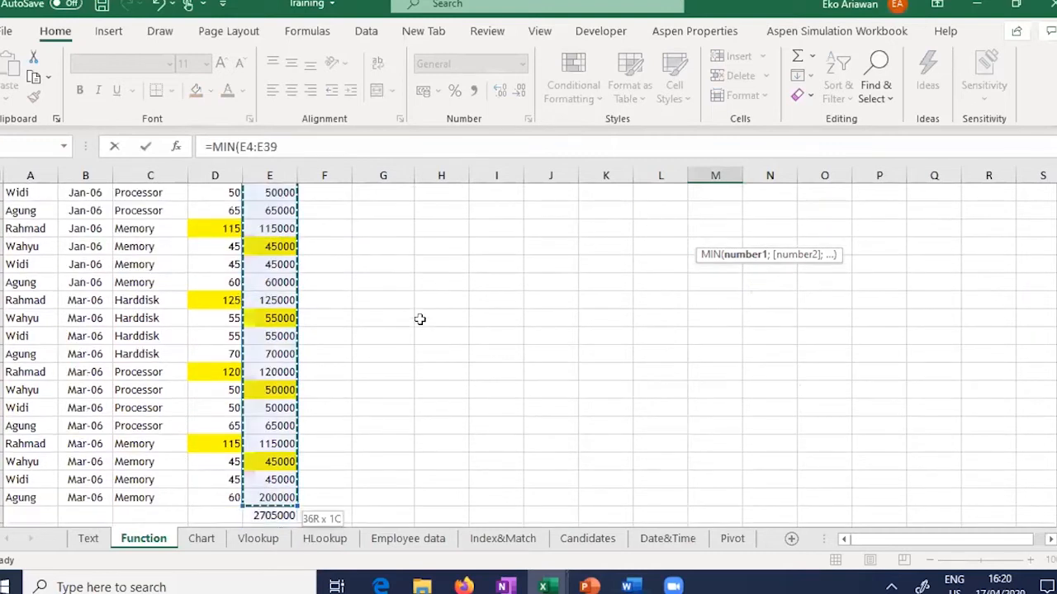
{"action": "type", "text": ")"}
{"action": "key", "text": "Return"}
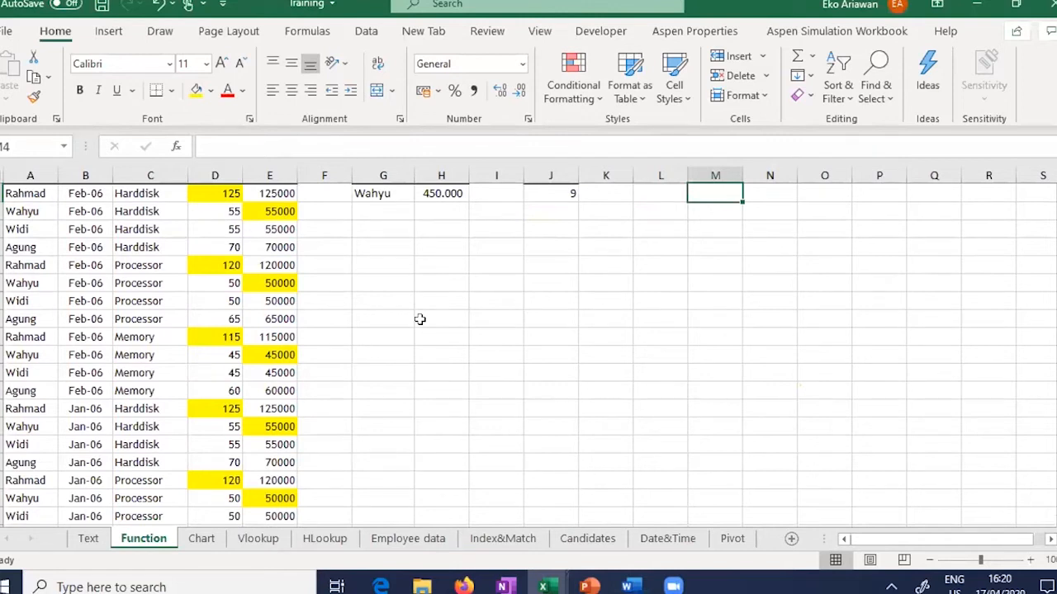
{"action": "key", "text": "Up"}
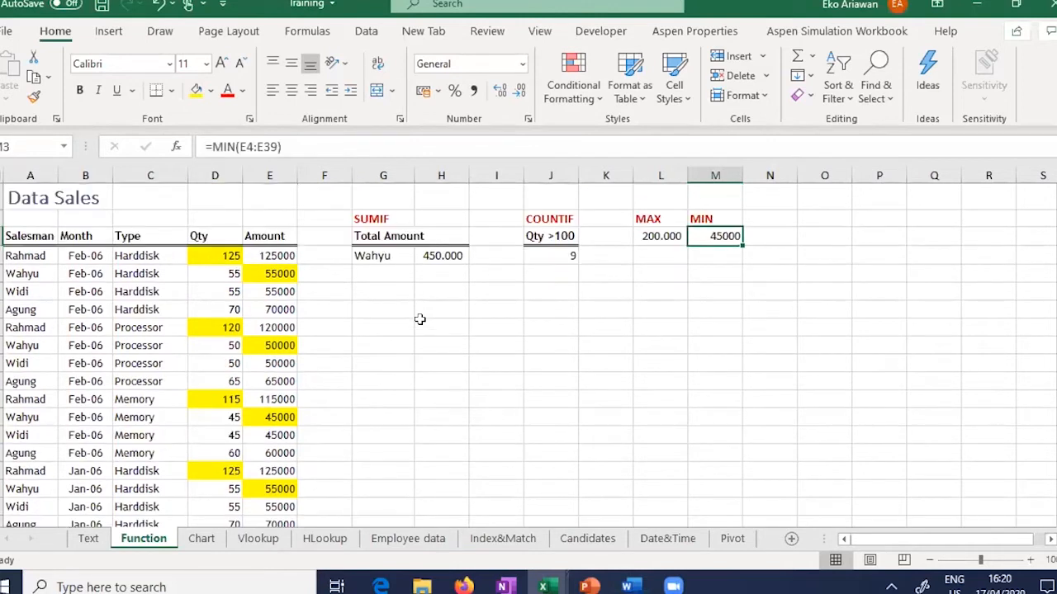
Step: Apply Comma Style to the MIN result and compare it with the MAX formula
{"action": "left_click", "coordinate": [474, 91]}
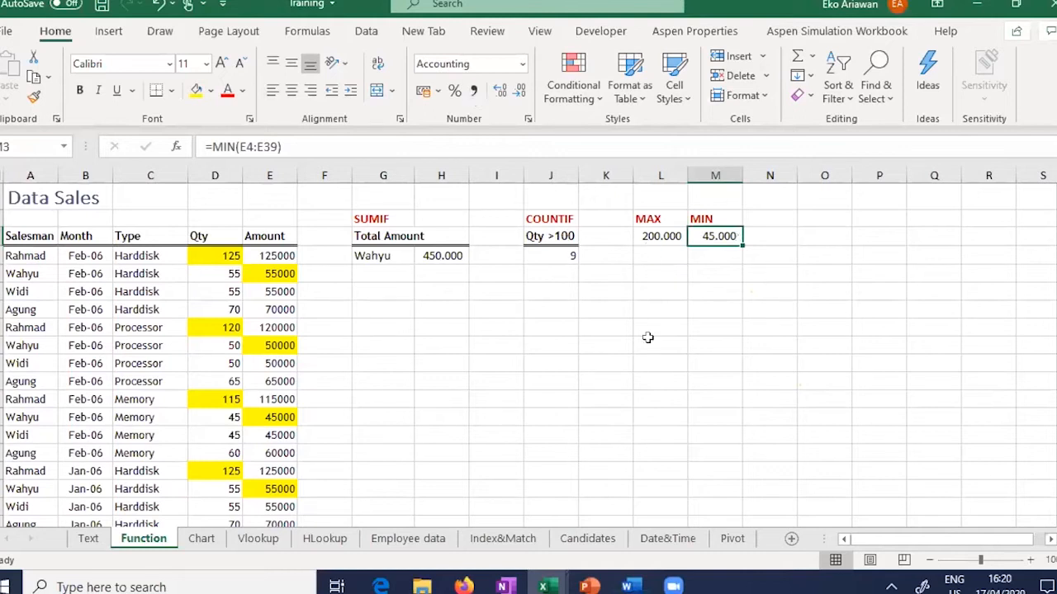
{"action": "left_click", "coordinate": [671, 237]}
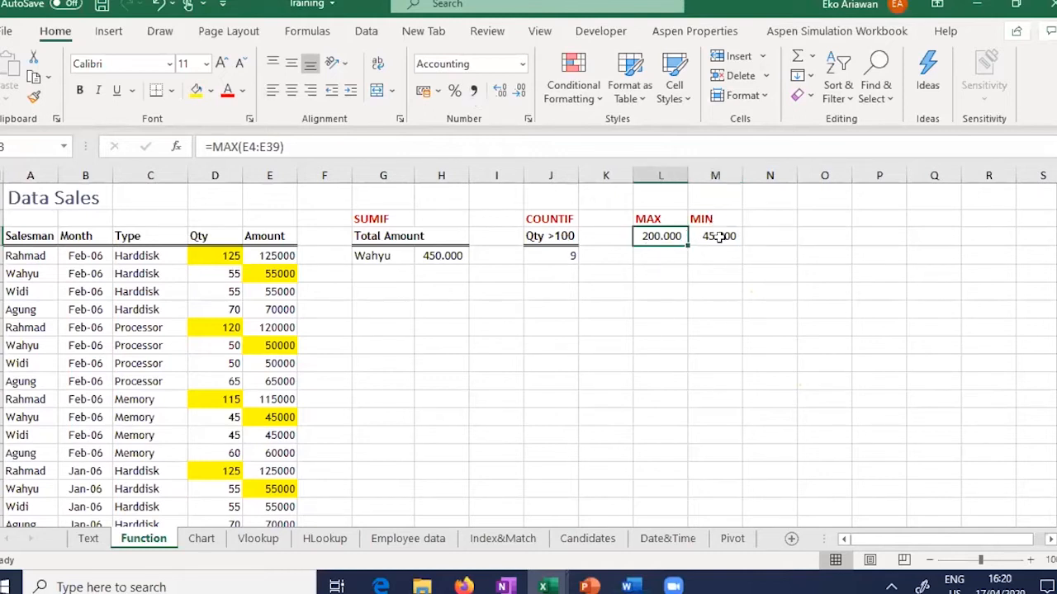
{"action": "left_click", "coordinate": [716, 237]}
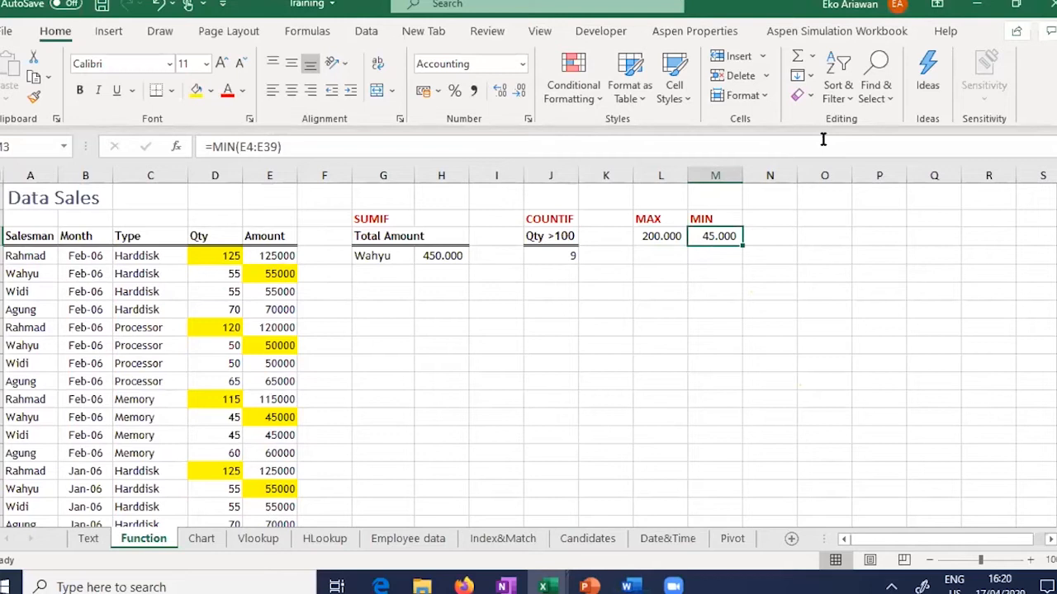
{"action": "left_click", "coordinate": [733, 370]}
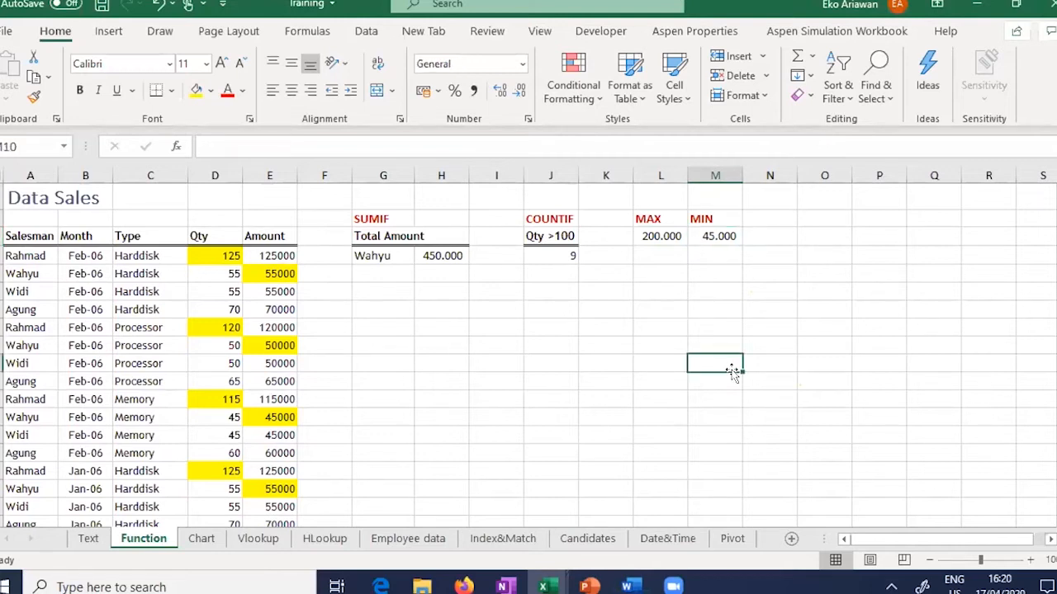
Step: Switch to the Chart sheet holding the Rencana/Actual semester table and show the Insert ribbon
{"action": "left_click", "coordinate": [208, 543]}
{"action": "left_click", "coordinate": [301, 304]}
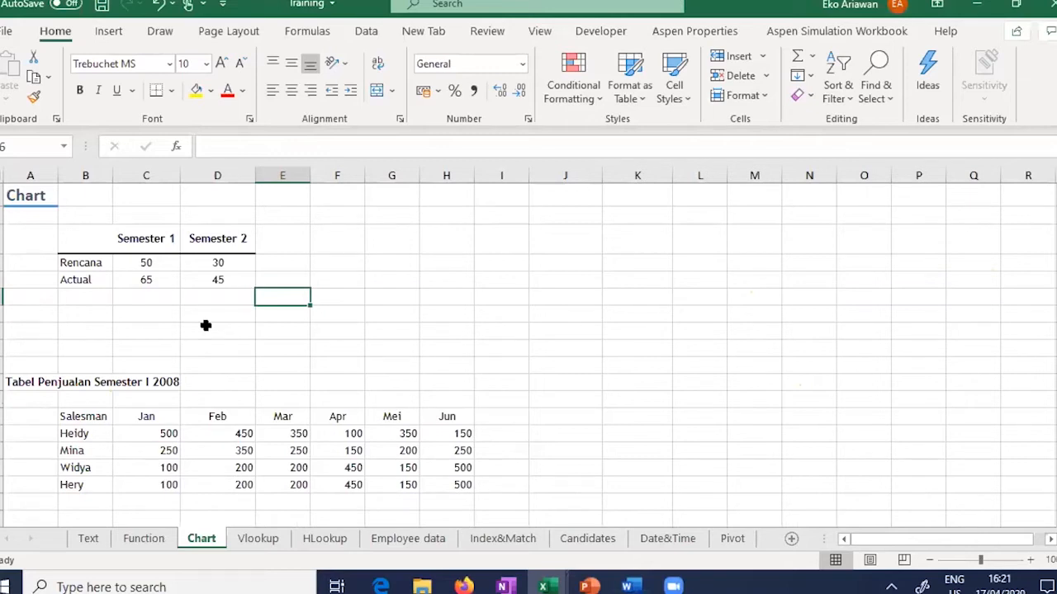
{"action": "left_click", "coordinate": [106, 33]}
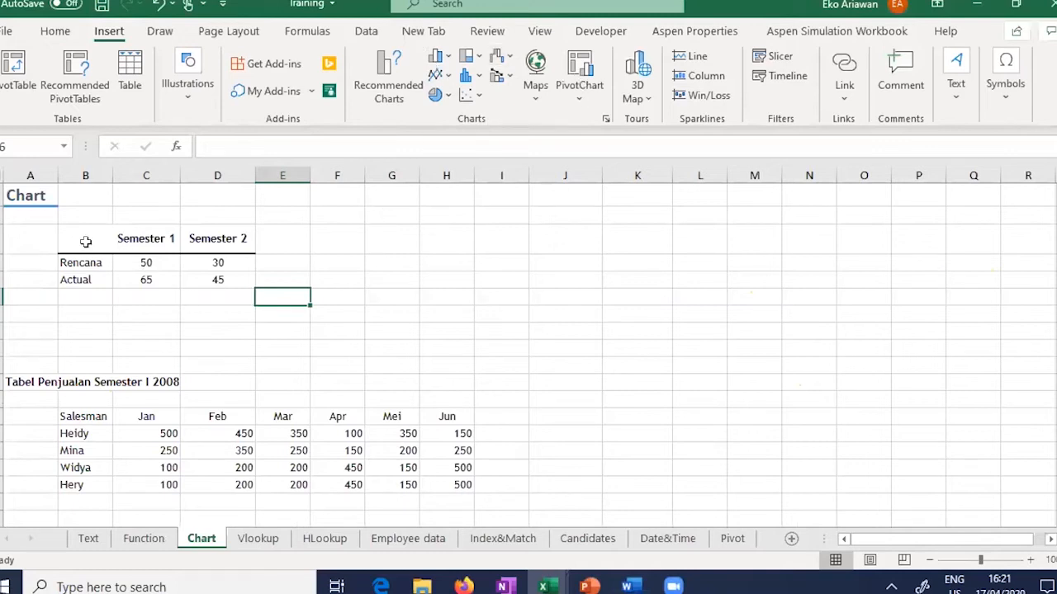
Step: Select the Rencana/Actual semester table, dismiss the chart suggestions, and reopen the chart-type list
{"action": "left_click_drag", "start_coordinate": [85, 241], "coordinate": [219, 282]}
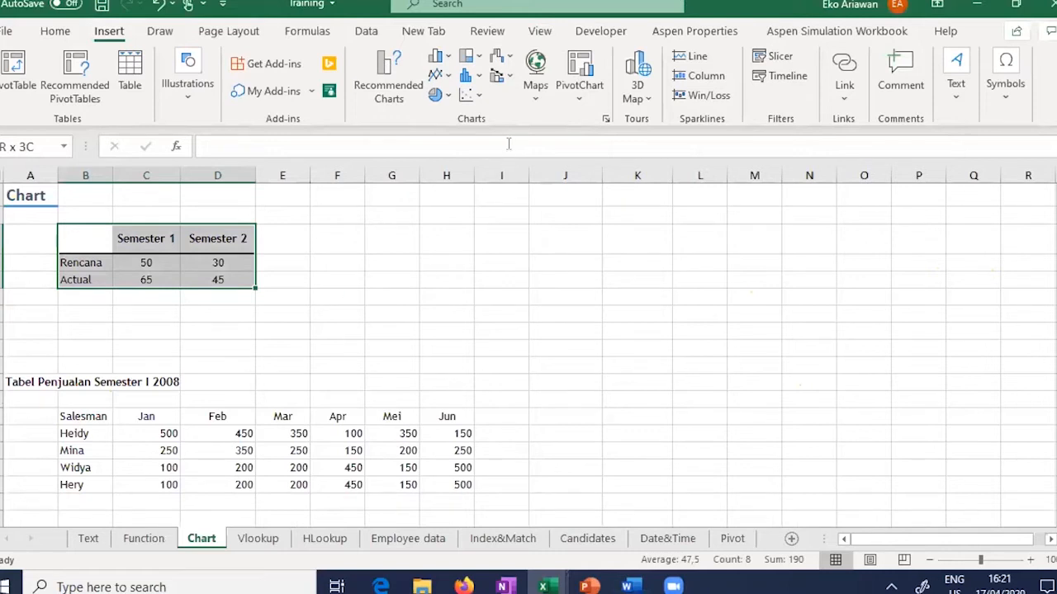
{"action": "left_click", "coordinate": [605, 122]}
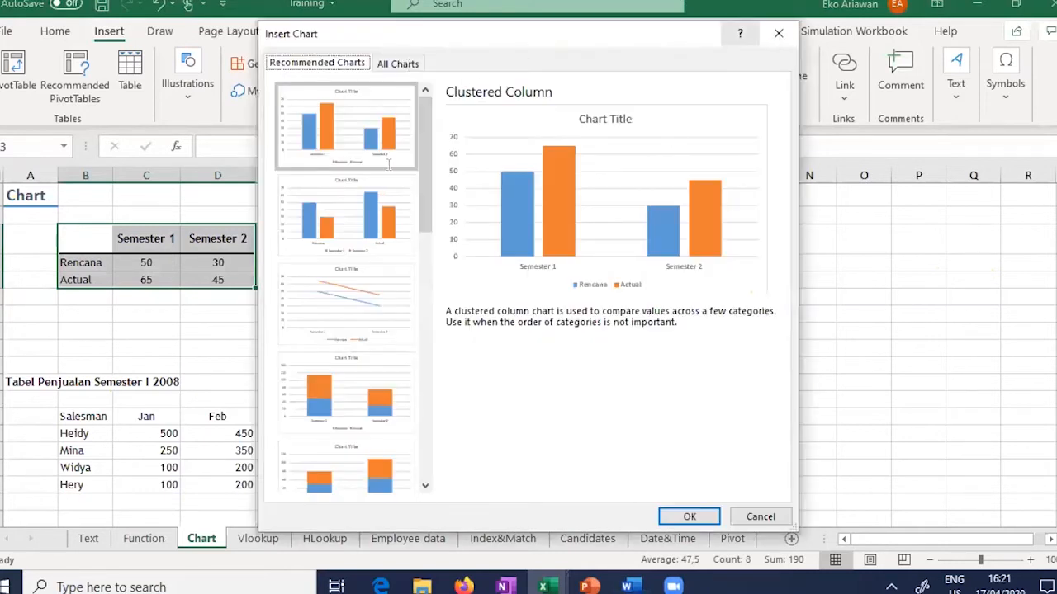
{"action": "key", "text": "Escape"}
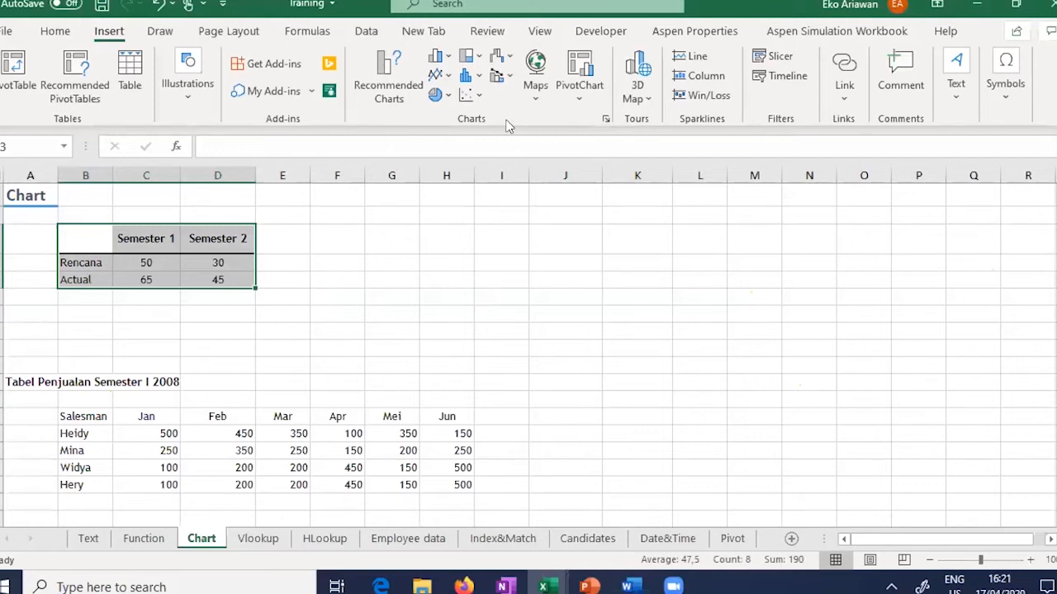
{"action": "left_click", "coordinate": [607, 120]}
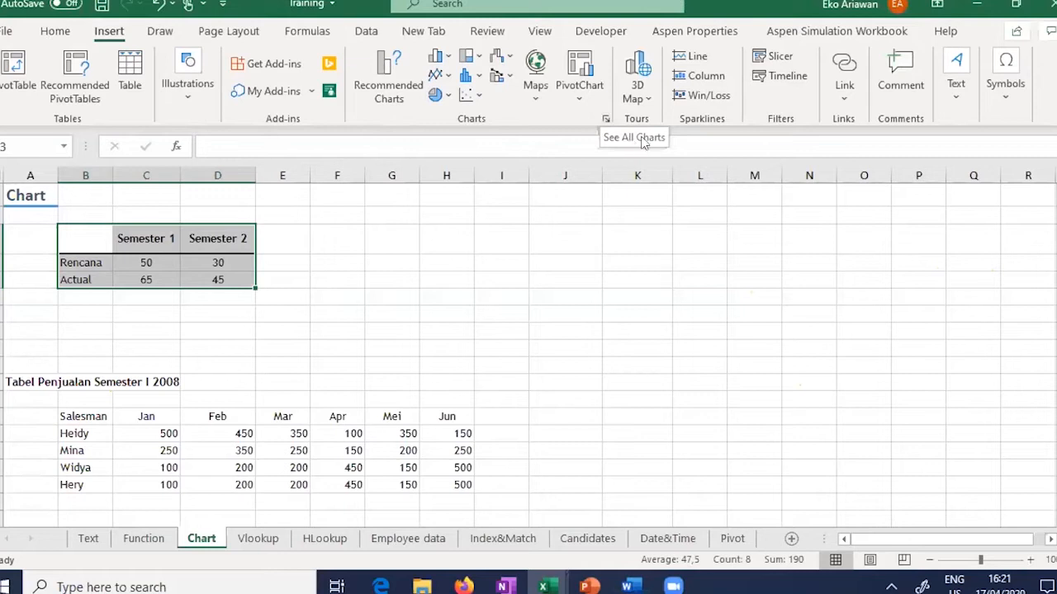
Step: Preview the Rencana/Actual data as Line, Pie, Doughnut, Bar and Area charts under All Charts
{"action": "left_click", "coordinate": [604, 119]}
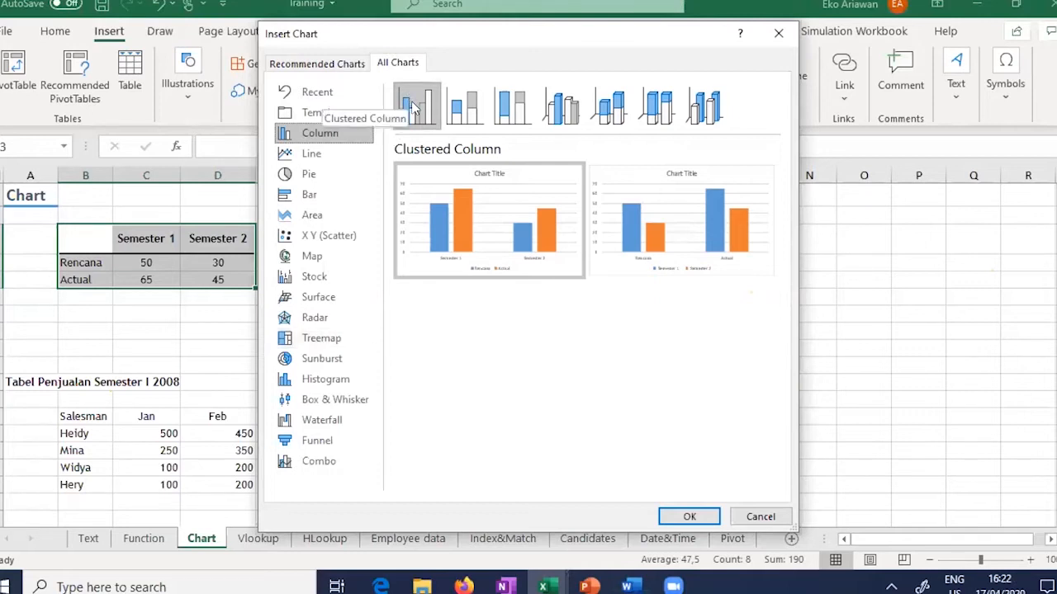
{"action": "mouse_move", "coordinate": [508, 238]}
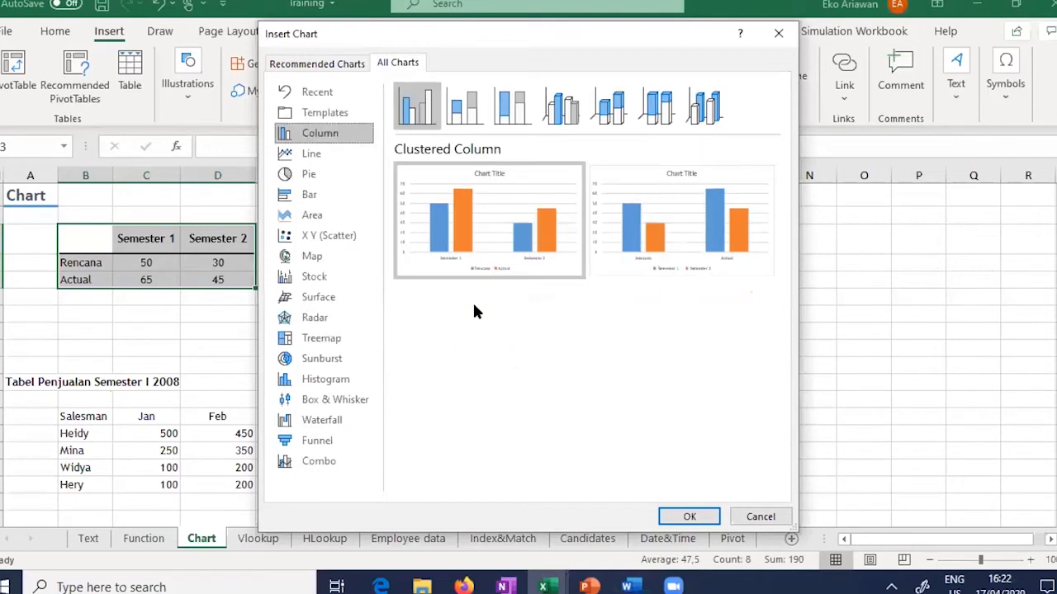
{"action": "left_click", "coordinate": [313, 154]}
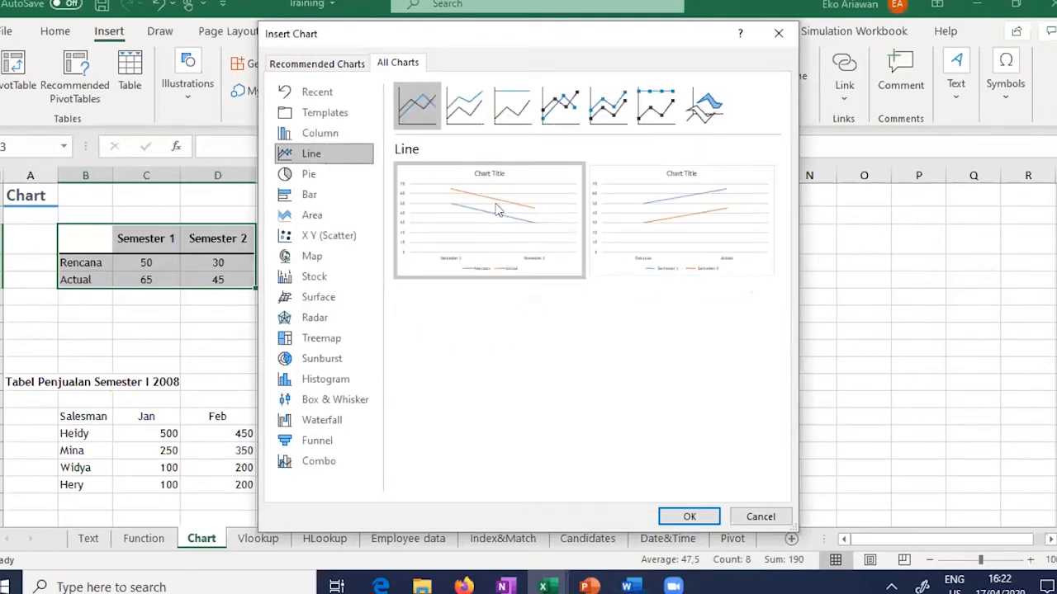
{"action": "left_click", "coordinate": [324, 176]}
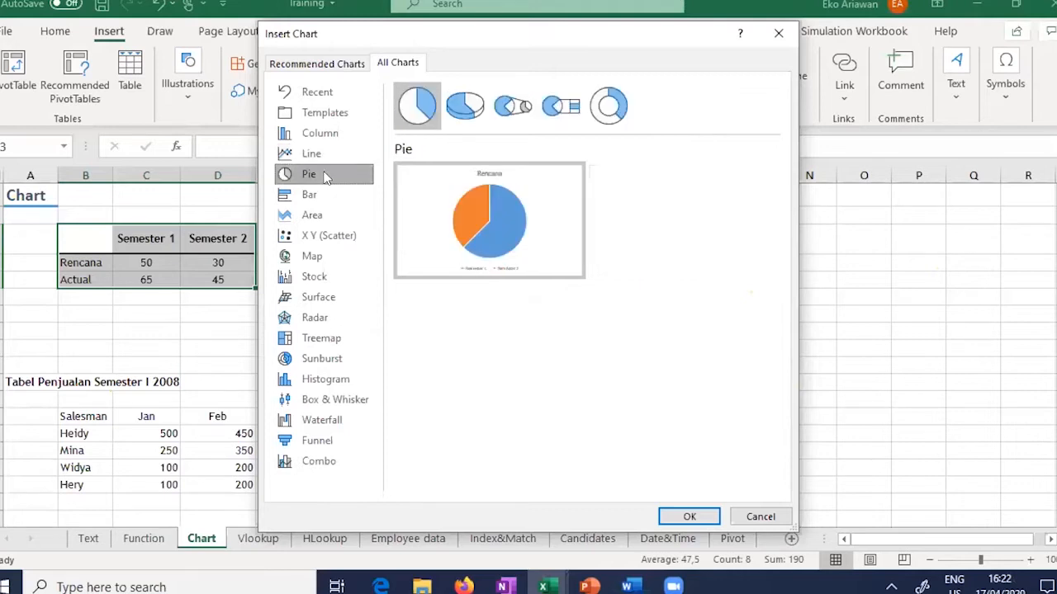
{"action": "left_click", "coordinate": [619, 110]}
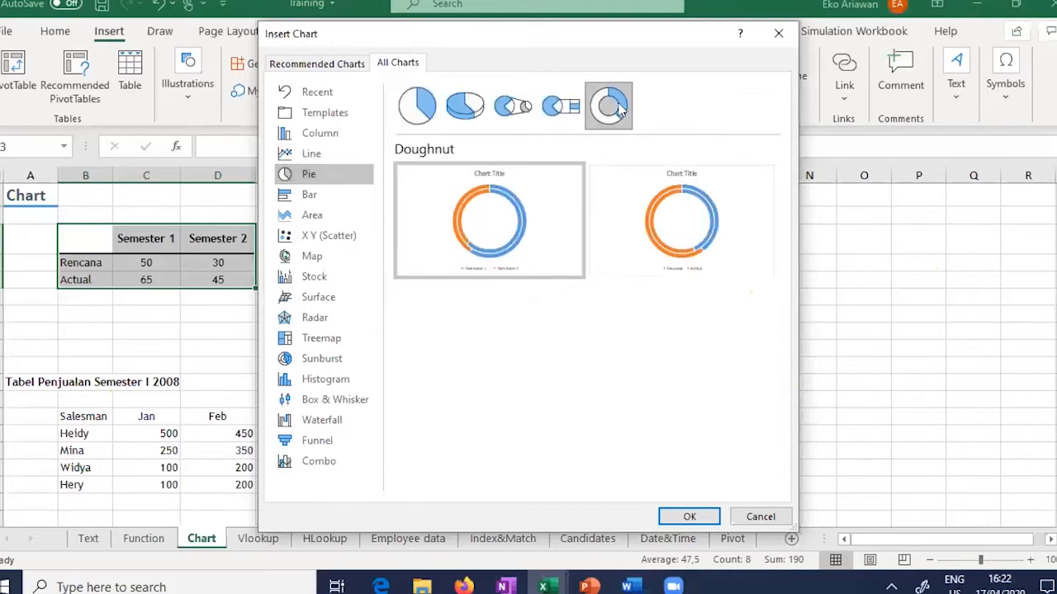
{"action": "left_click", "coordinate": [307, 197]}
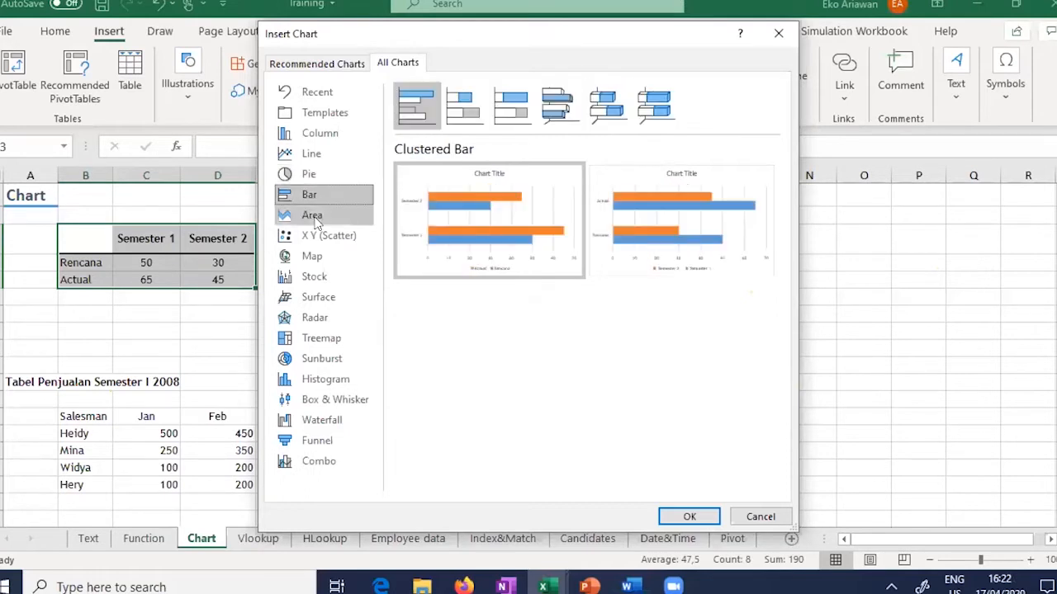
{"action": "mouse_move", "coordinate": [483, 216]}
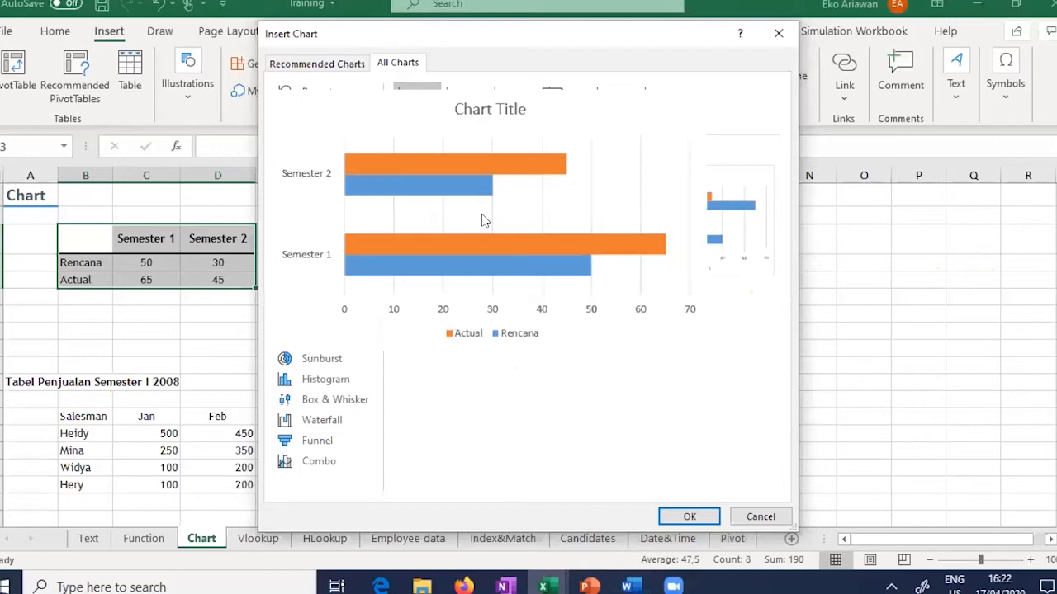
{"action": "left_click", "coordinate": [311, 218]}
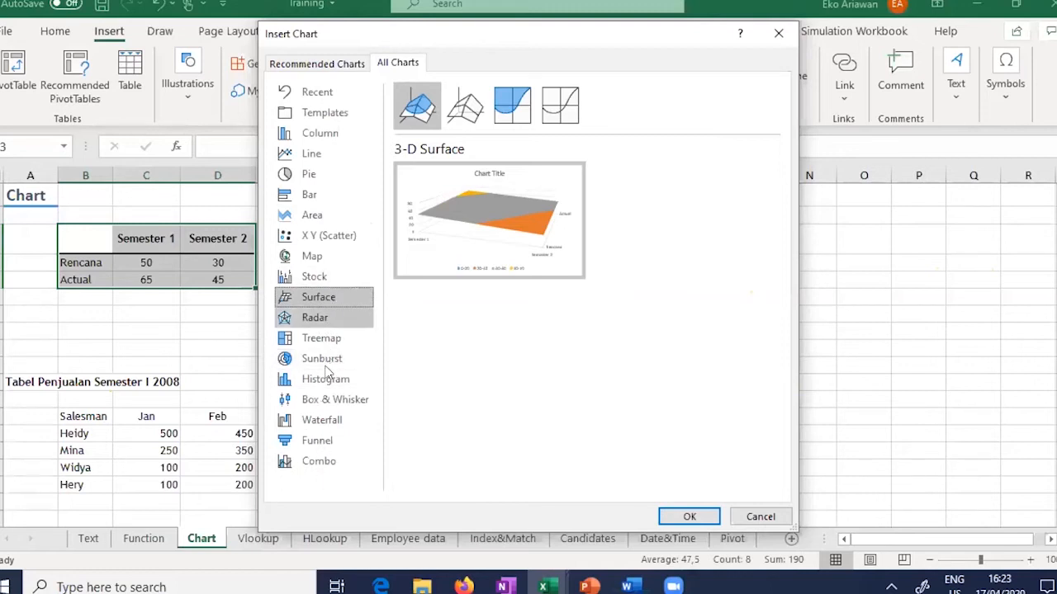
Step: Preview Box & Whisker, Histogram, Waterfall, Line, Pie and Bar charts, then pick Clustered Column
{"action": "left_click", "coordinate": [328, 398]}
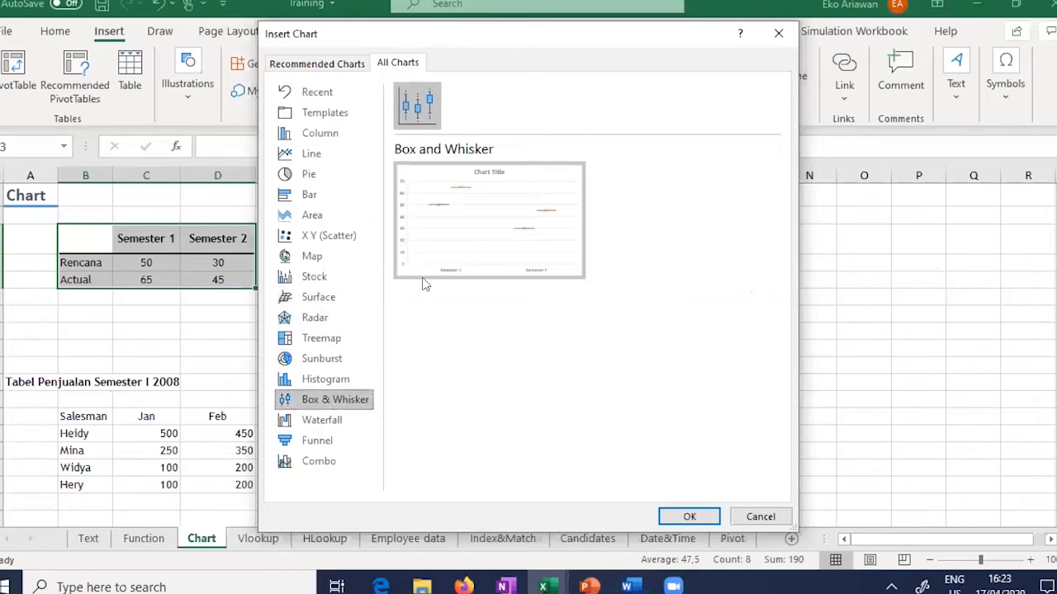
{"action": "mouse_move", "coordinate": [459, 193]}
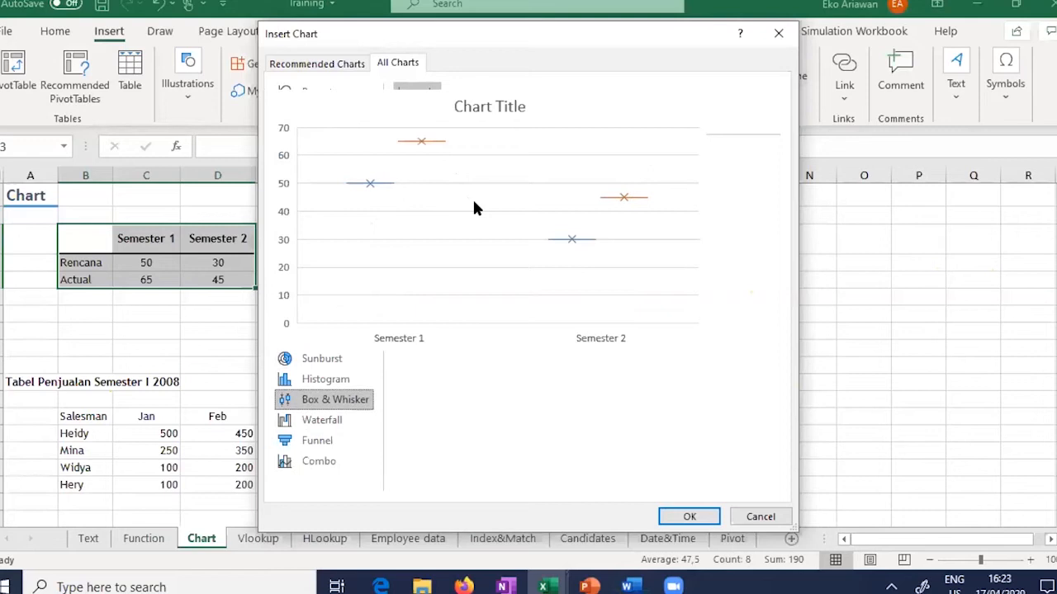
{"action": "left_click", "coordinate": [355, 382]}
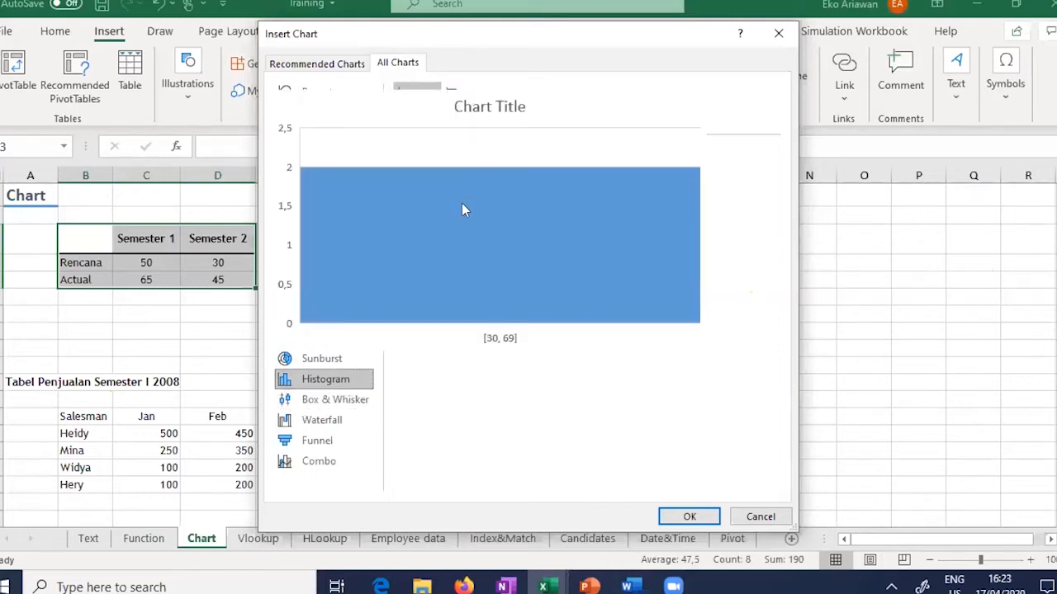
{"action": "left_click", "coordinate": [329, 423]}
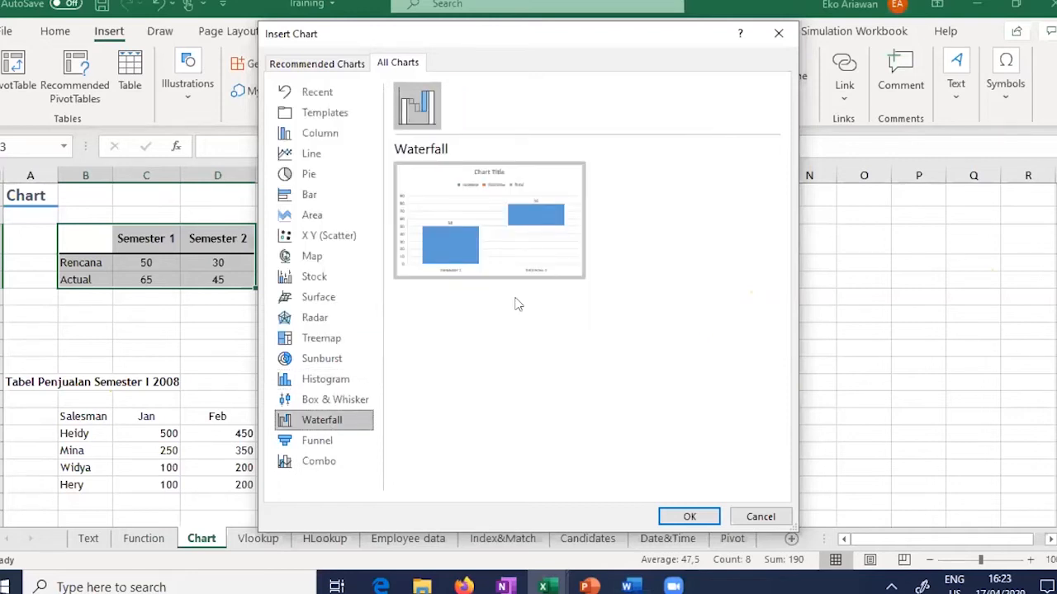
{"action": "mouse_move", "coordinate": [506, 231]}
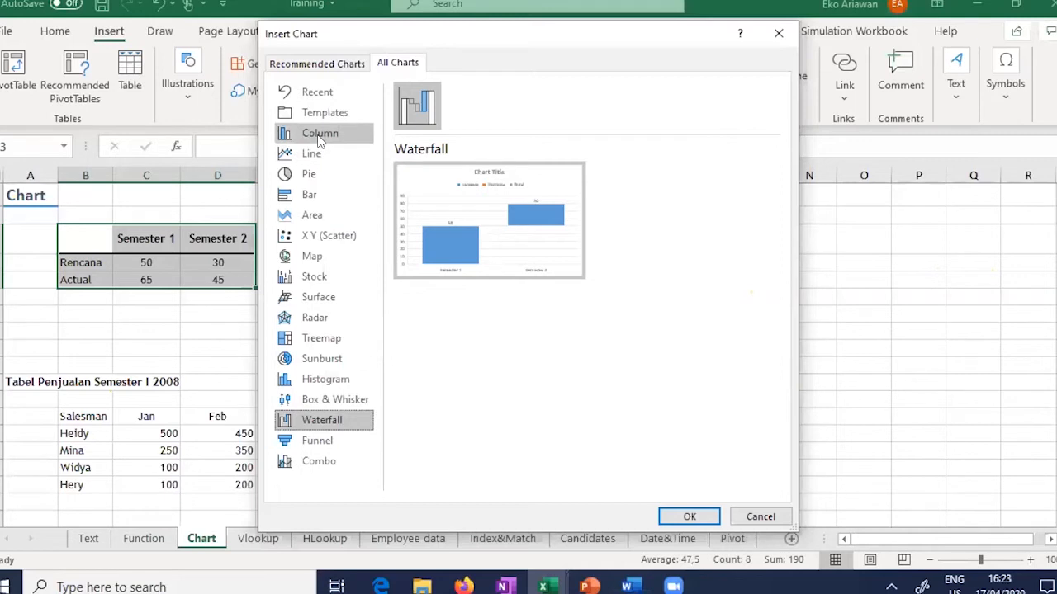
{"action": "left_click", "coordinate": [319, 138]}
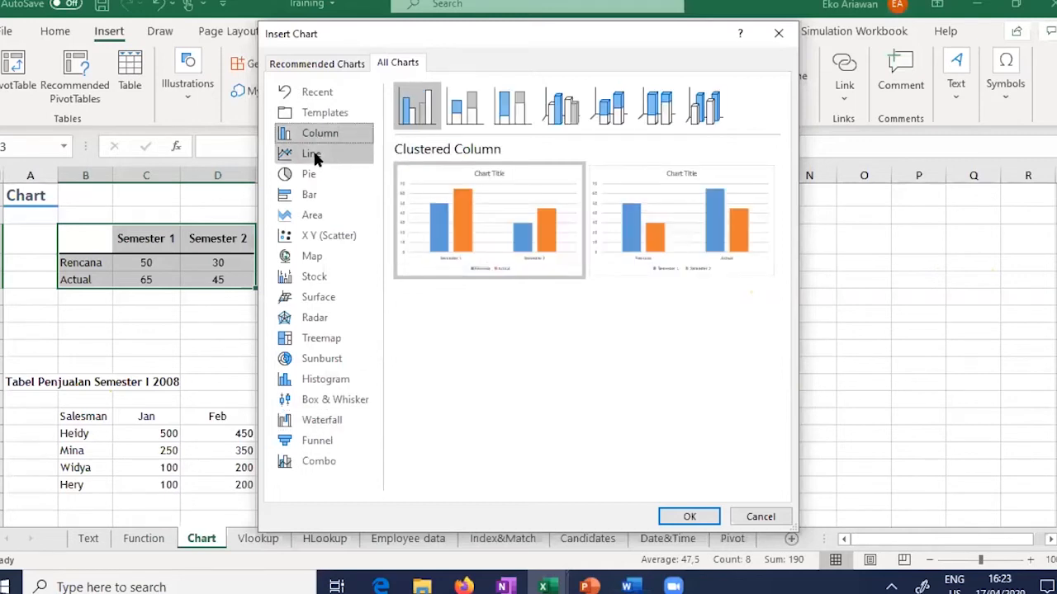
{"action": "left_click", "coordinate": [312, 156]}
{"action": "left_click", "coordinate": [311, 174]}
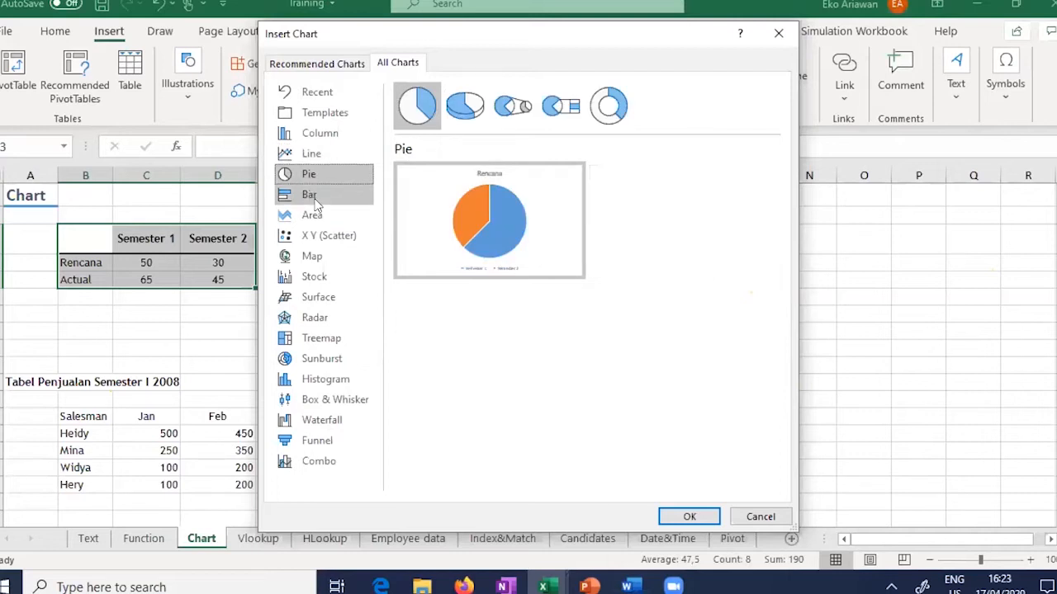
{"action": "left_click", "coordinate": [312, 197]}
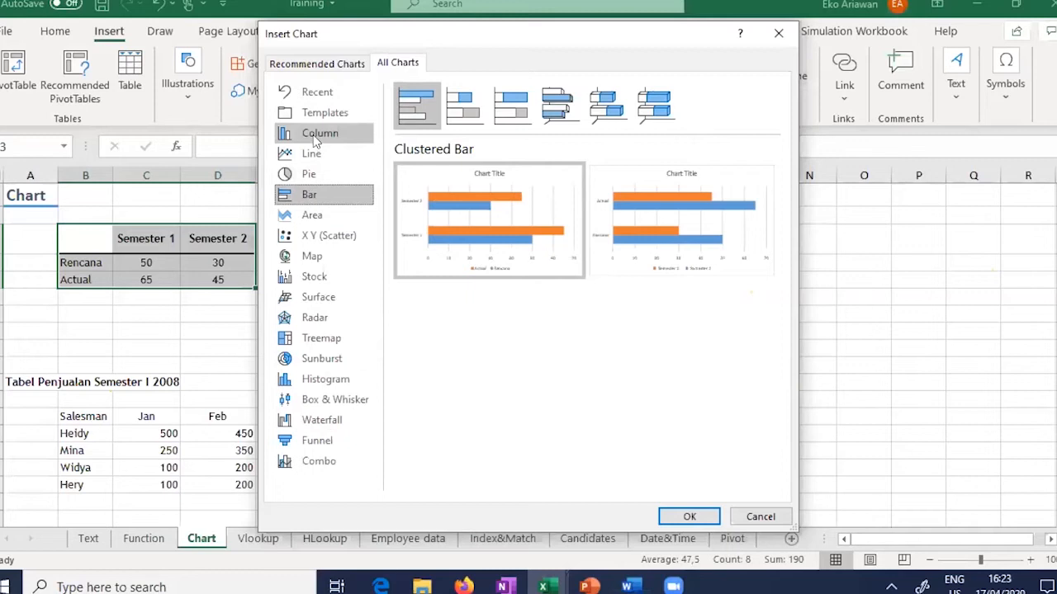
{"action": "left_click", "coordinate": [314, 140]}
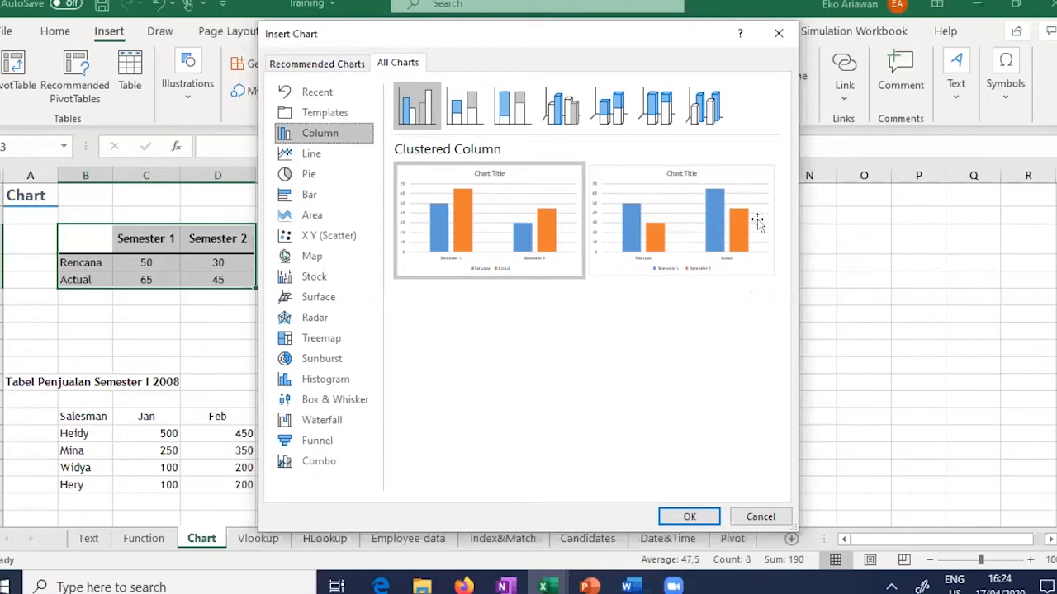
Step: Insert the clustered column chart titled 'Rencana Study' and select the sales table from Salesman to Jun
{"action": "key", "text": "Return"}
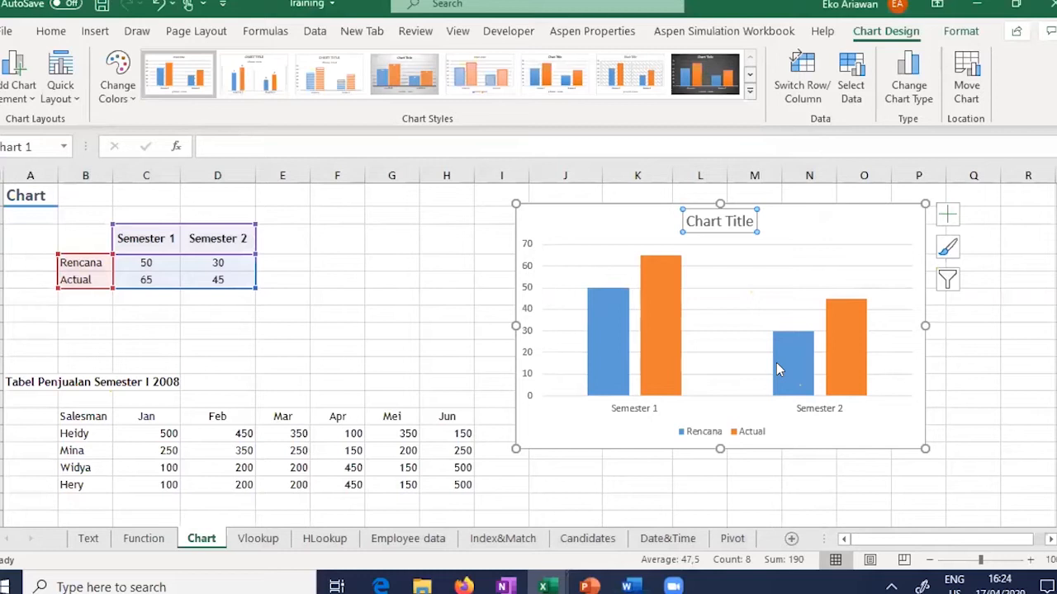
{"action": "type", "text": "Rencana"}
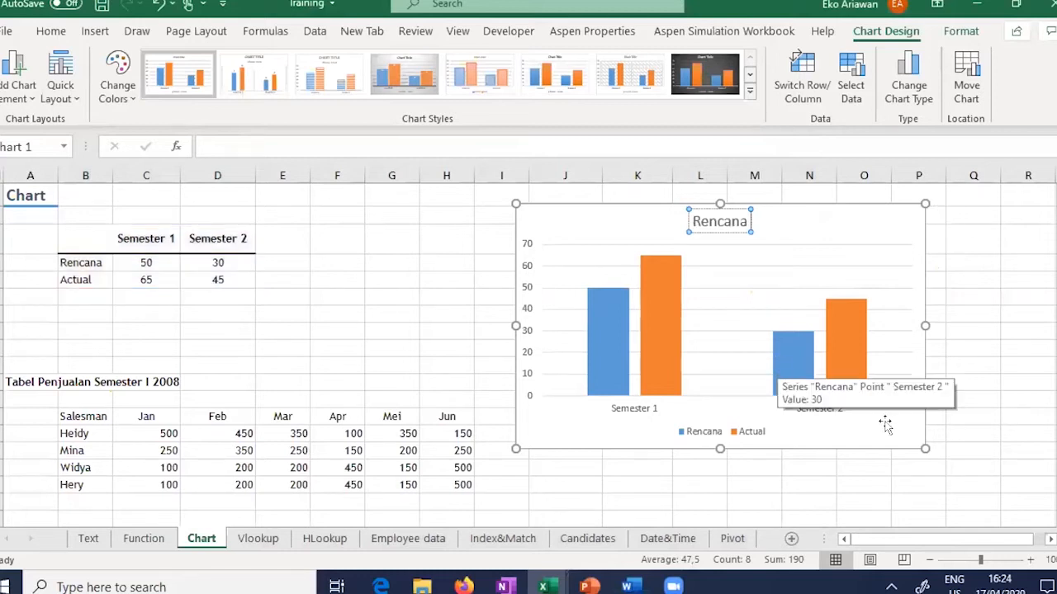
{"action": "type", "text": " Study"}
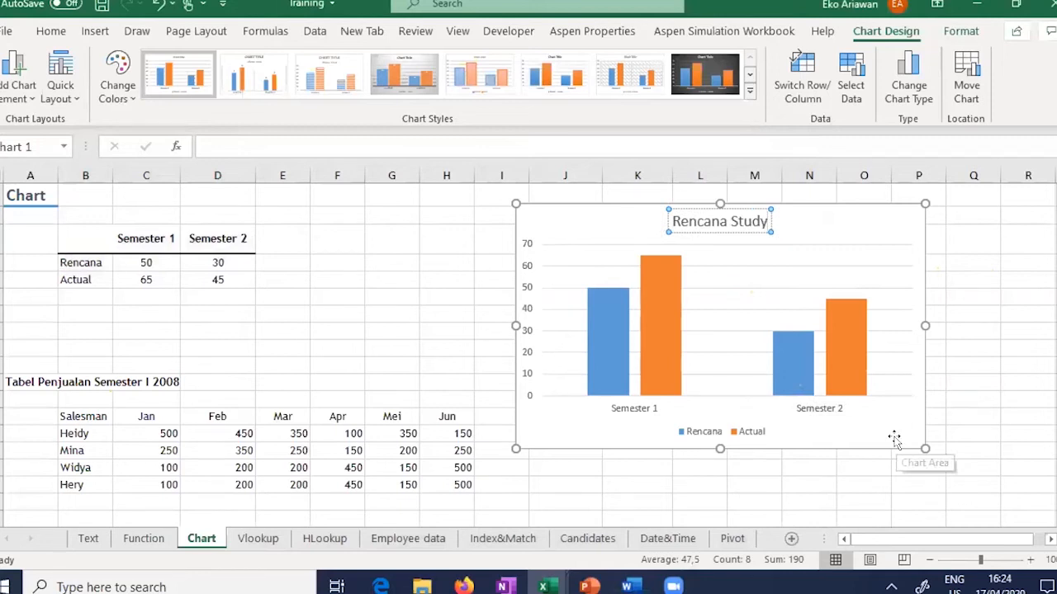
{"action": "left_click", "coordinate": [894, 439]}
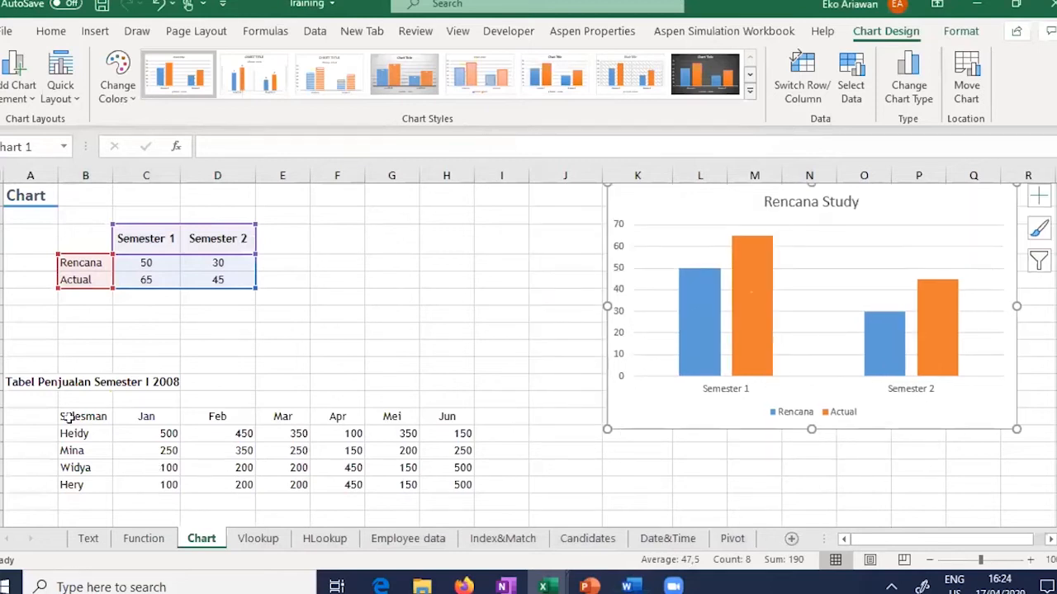
{"action": "left_click_drag", "start_coordinate": [68, 417], "coordinate": [371, 489]}
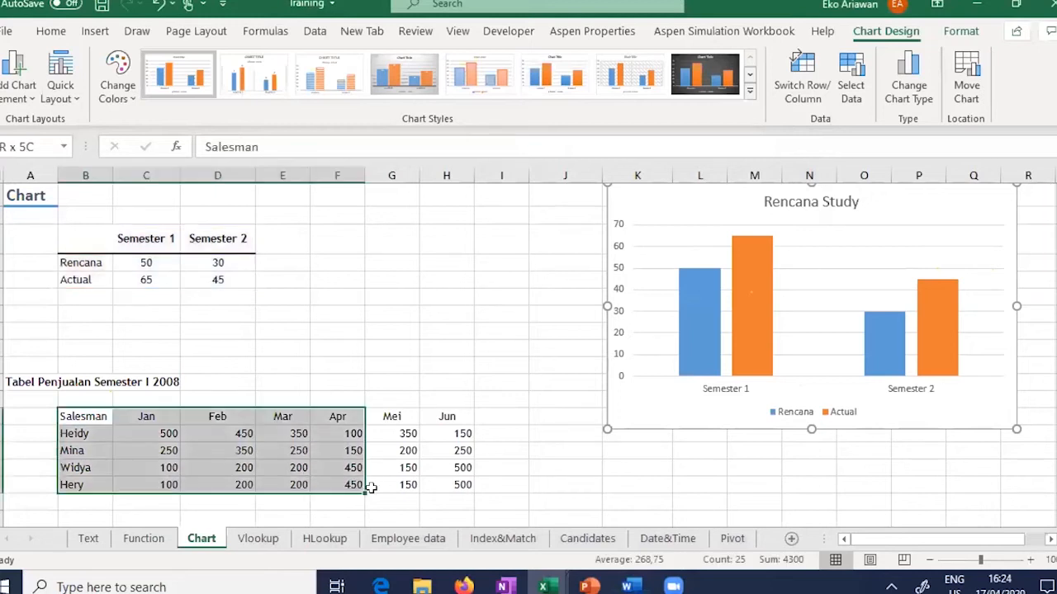
{"action": "left_click", "coordinate": [447, 487], "text": "shift"}
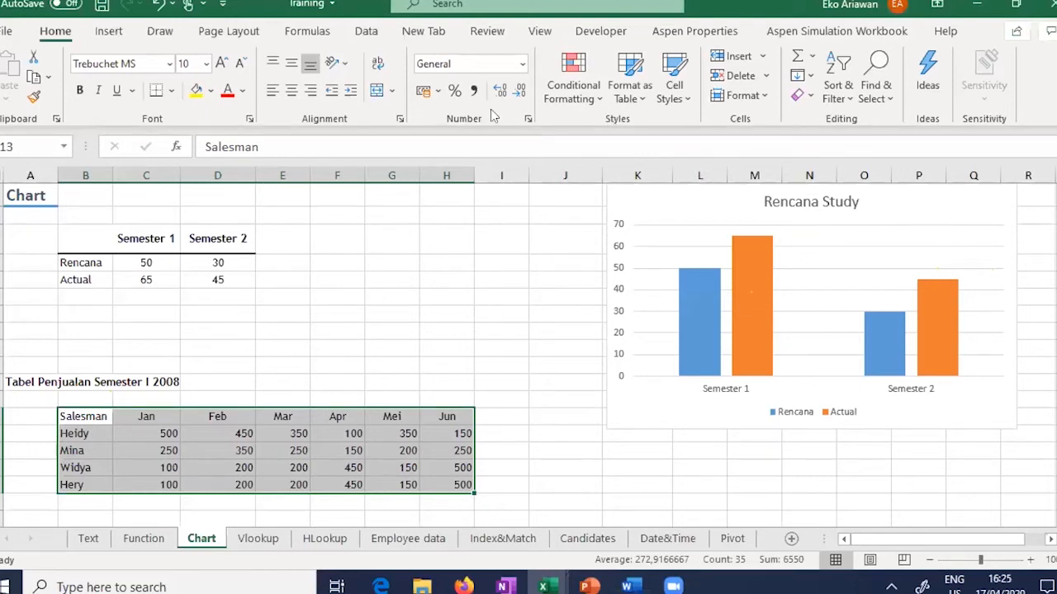
Step: Insert a Jan–Jun line chart with one line each for Heidy, Mina, Widya and Hery
{"action": "left_click", "coordinate": [381, 64]}
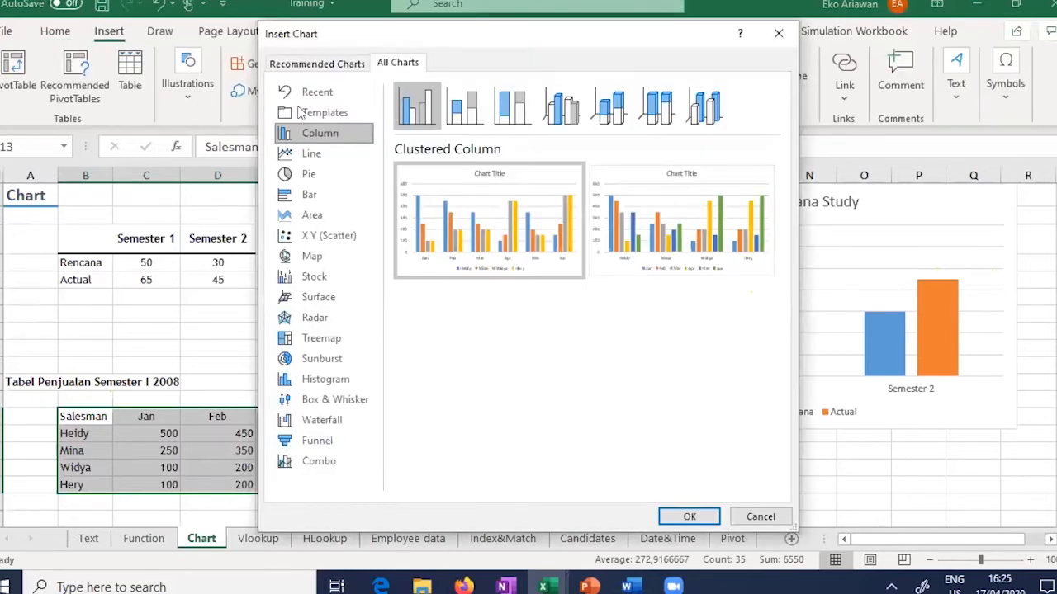
{"action": "left_click", "coordinate": [310, 153]}
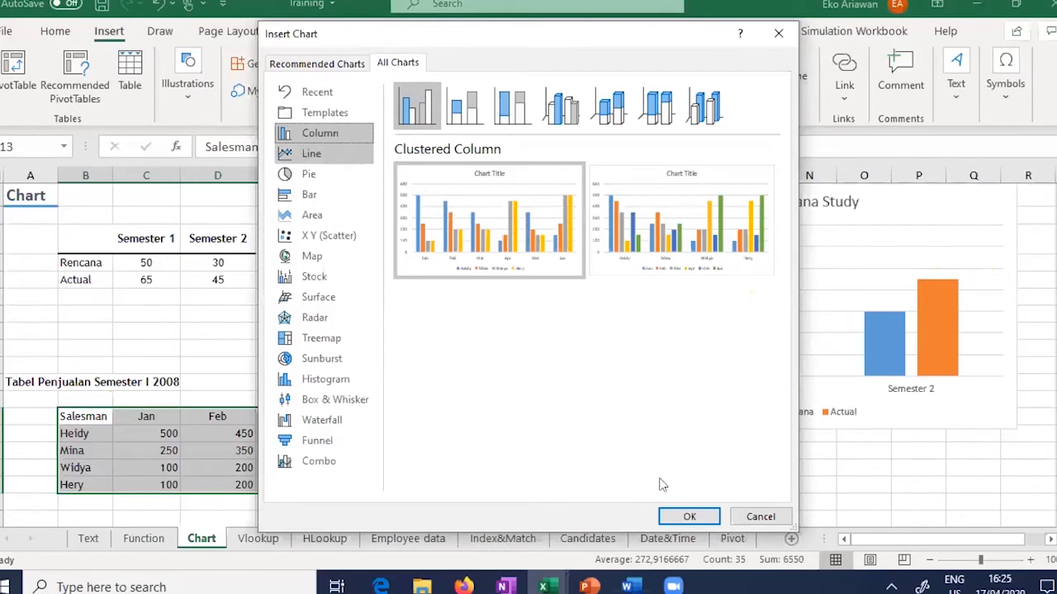
{"action": "left_click", "coordinate": [680, 515]}
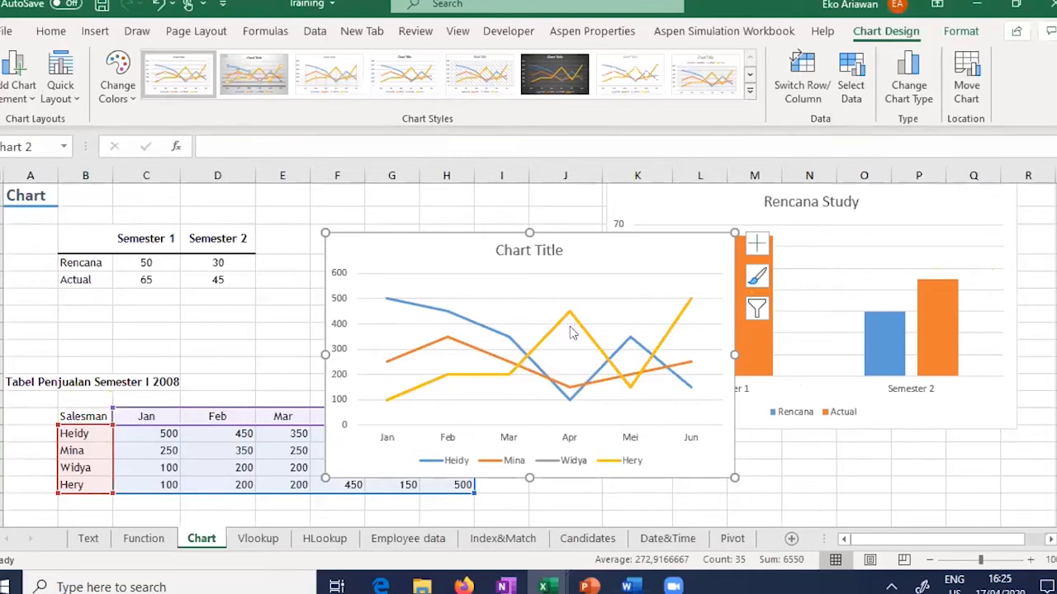
Step: Replace the 'Chart Title' placeholder with 'Penjualan Semester I 2008'
{"action": "mouse_move", "coordinate": [646, 350]}
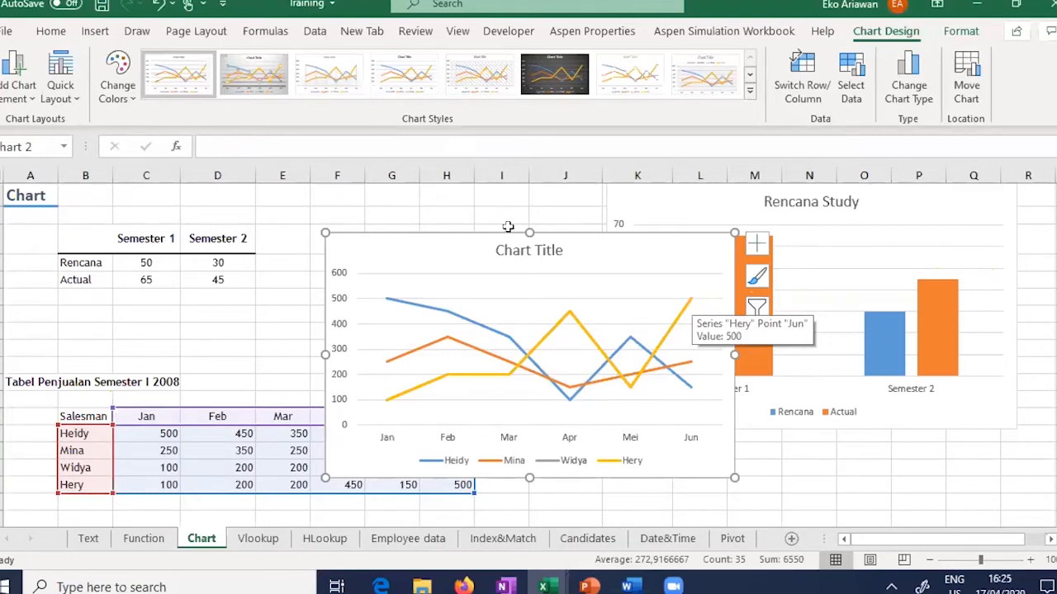
{"action": "left_click", "coordinate": [528, 251]}
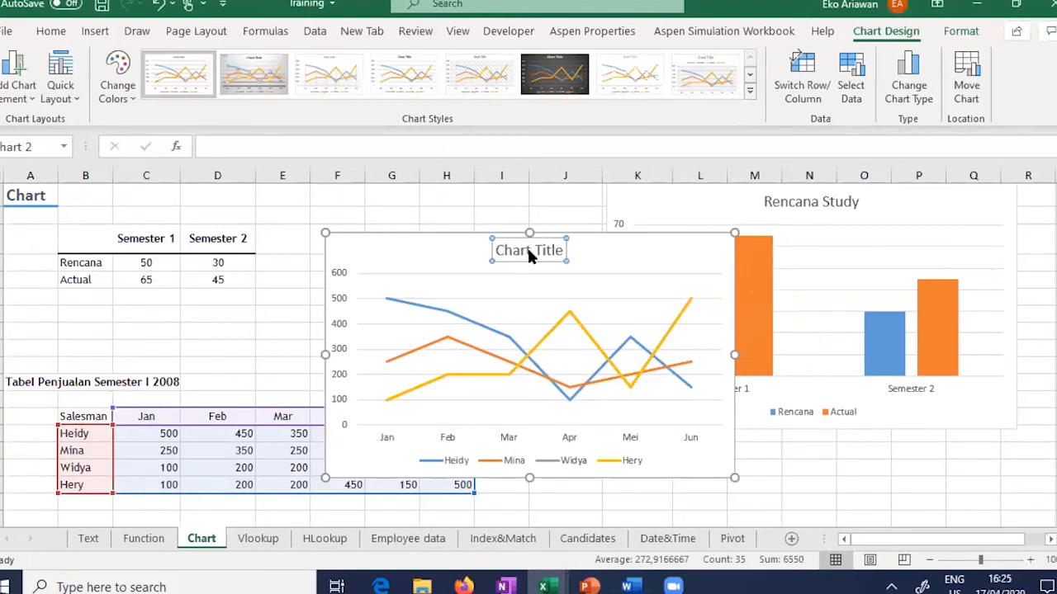
{"action": "double_click", "coordinate": [528, 250]}
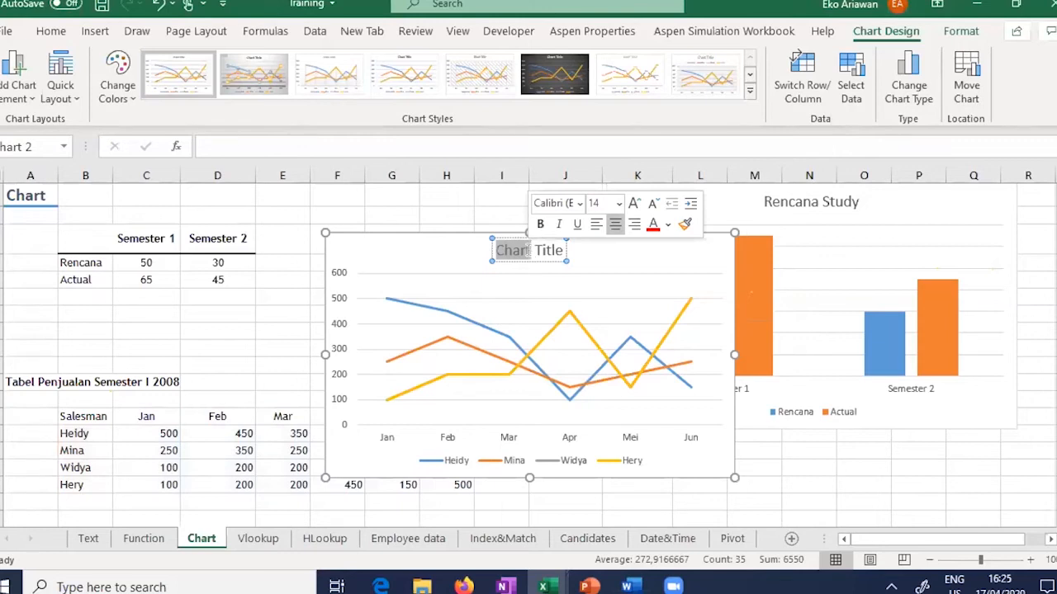
{"action": "left_click", "coordinate": [528, 250]}
{"action": "triple_click", "coordinate": [529, 250]}
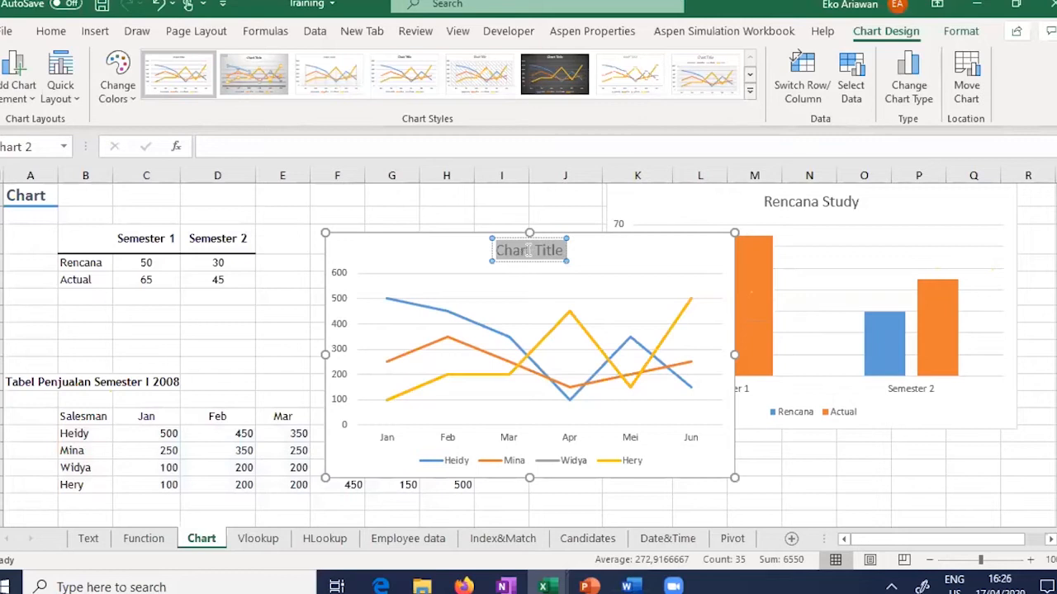
{"action": "key", "text": "BackSpace"}
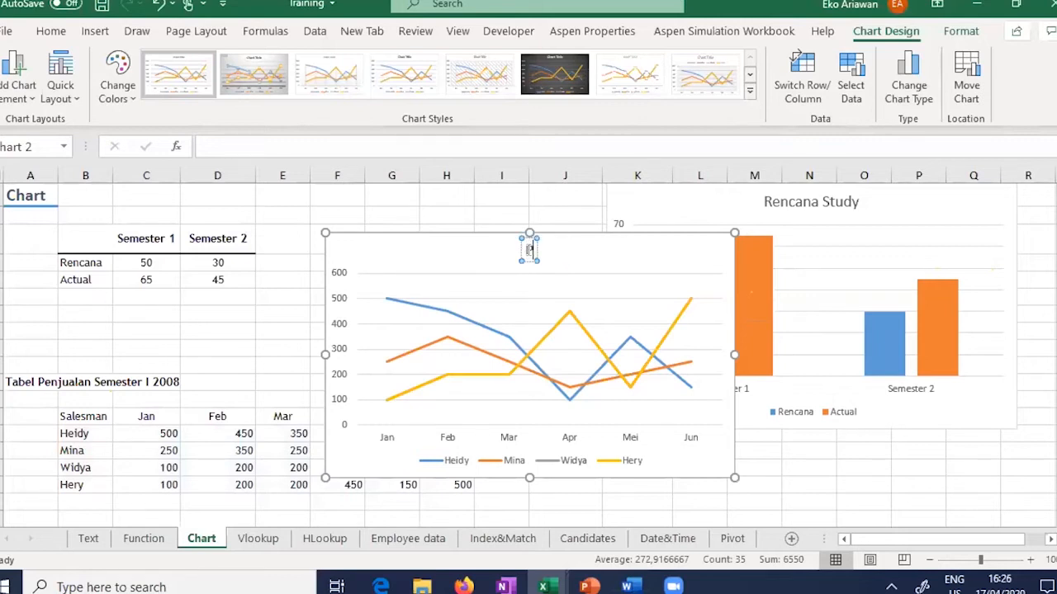
{"action": "type", "text": "Penjualan Semester I"}
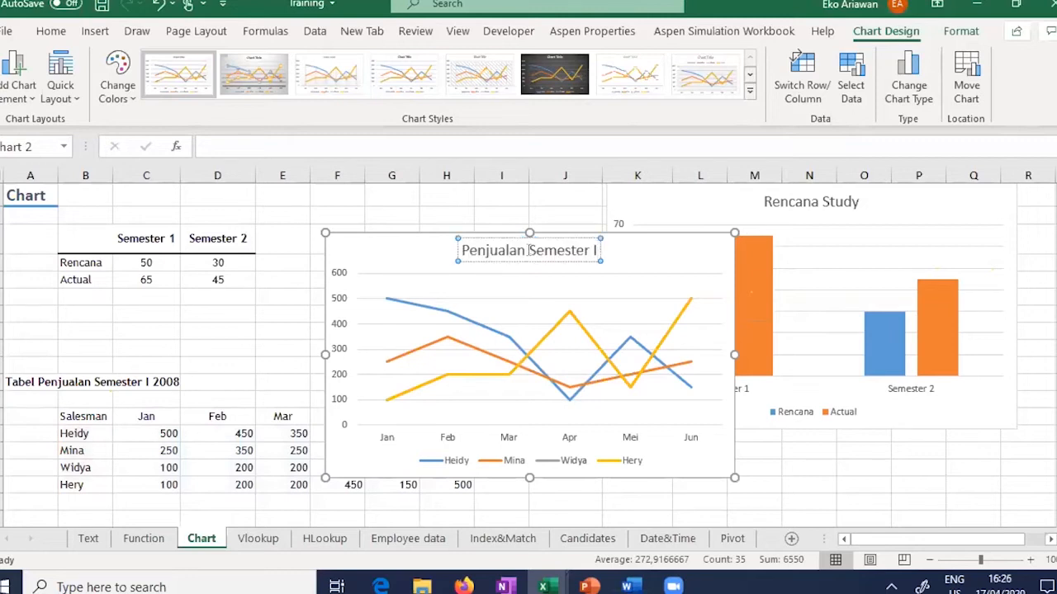
{"action": "type", "text": "2008"}
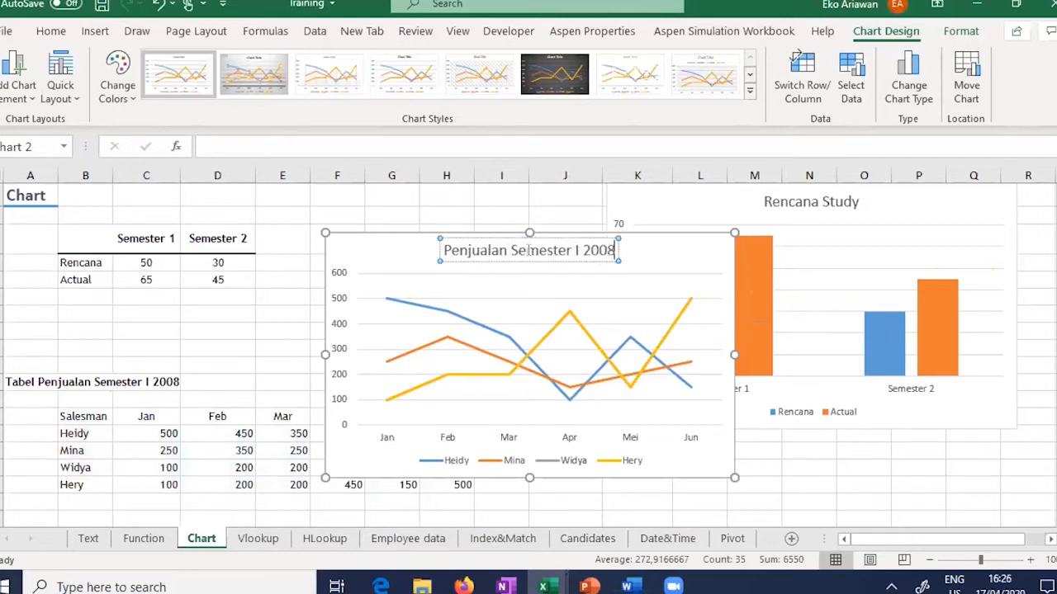
{"action": "left_click", "coordinate": [359, 253]}
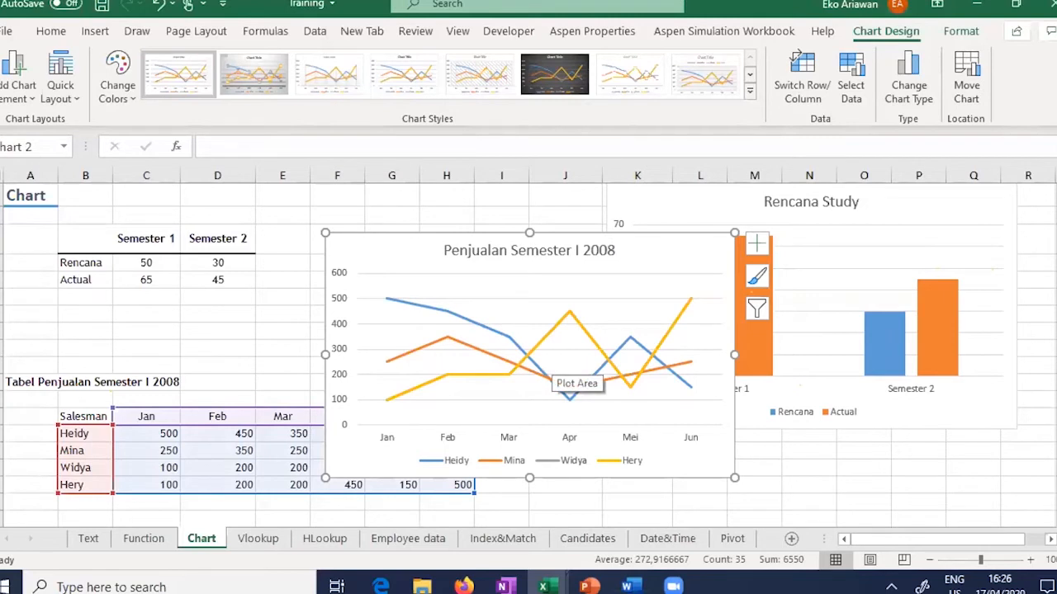
Step: Move the sales line chart down and left onto empty cells, then reselect it
{"action": "left_click_drag", "start_coordinate": [345, 347], "coordinate": [94, 441]}
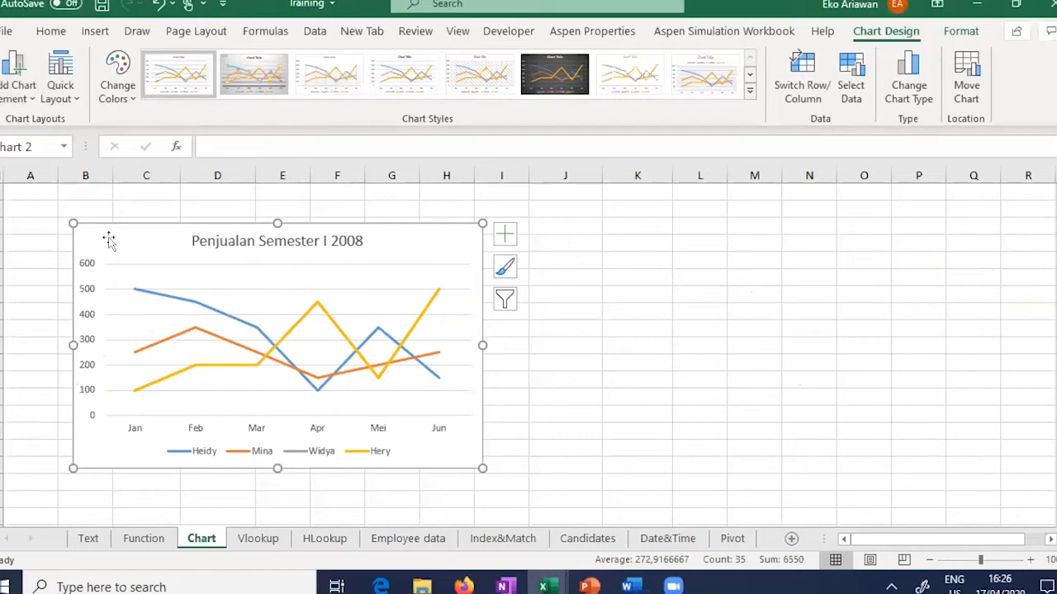
{"action": "key", "text": "Escape"}
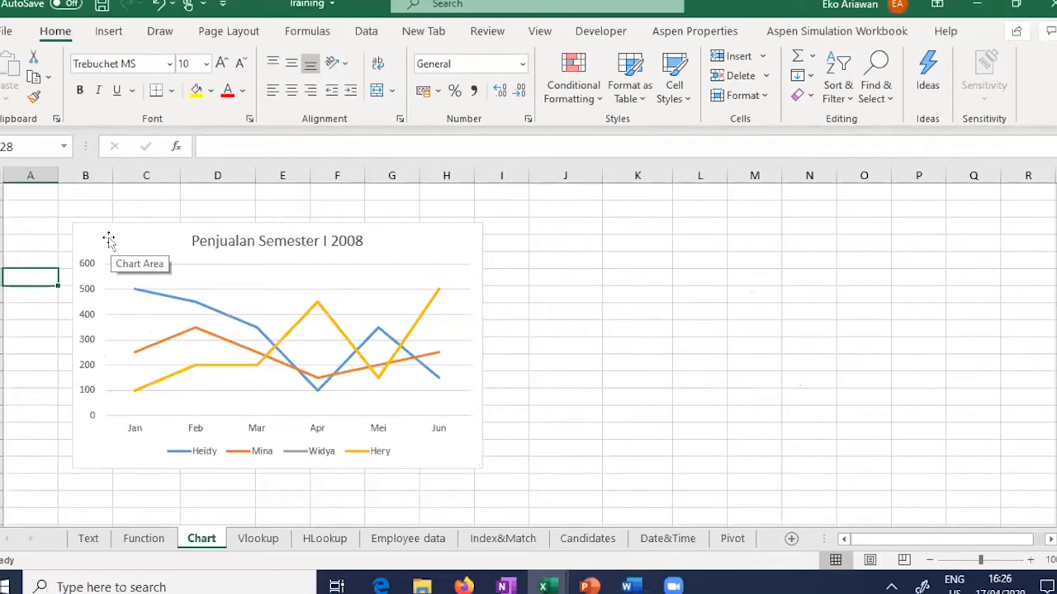
{"action": "left_click", "coordinate": [108, 239]}
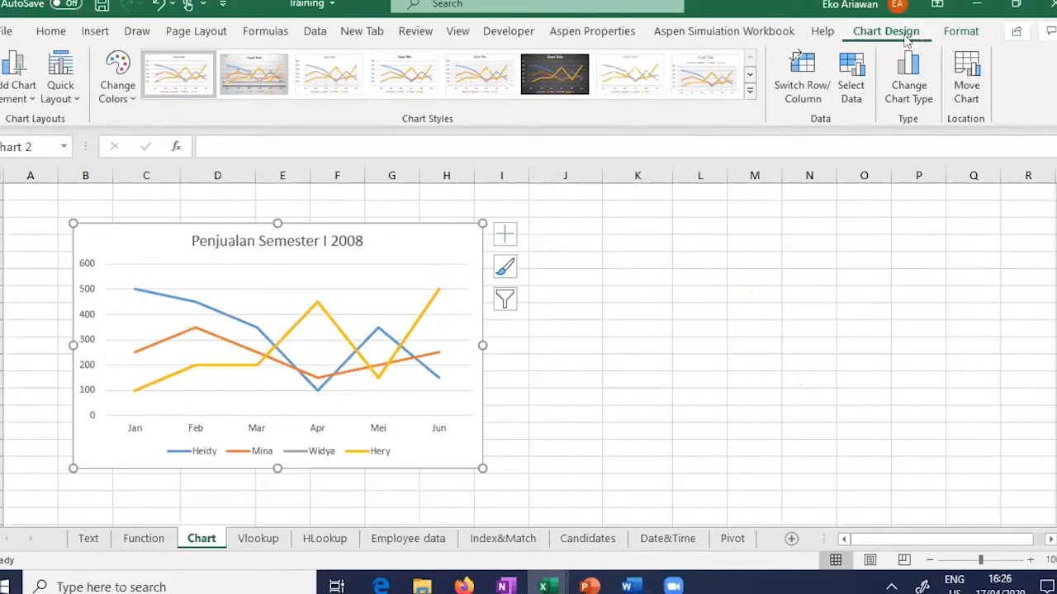
Step: Apply dark chart Style 6 and try an orange-brown colour palette on the lines
{"action": "left_click", "coordinate": [957, 34]}
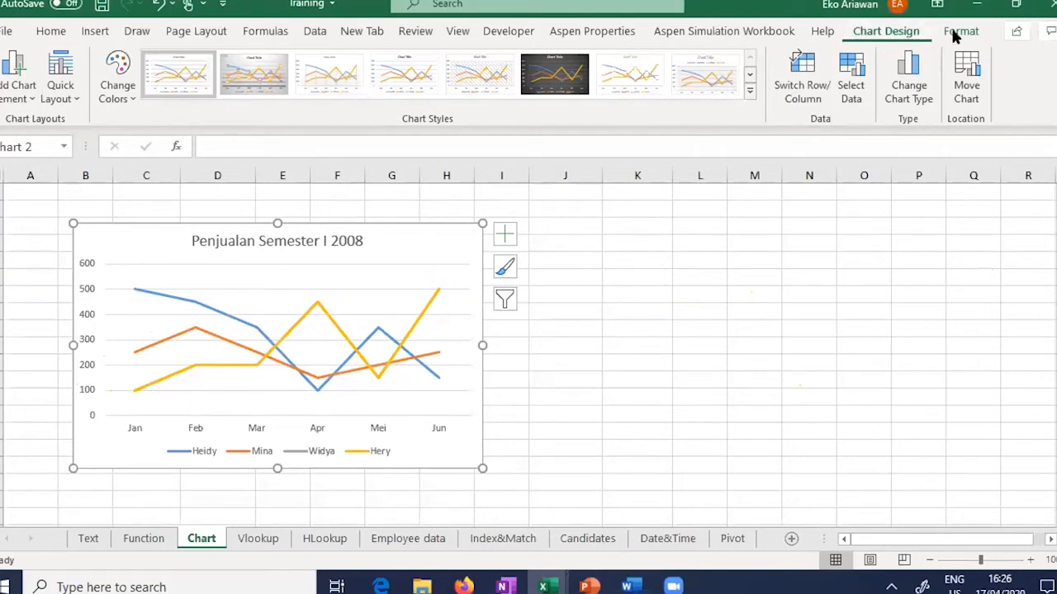
{"action": "left_click", "coordinate": [907, 34]}
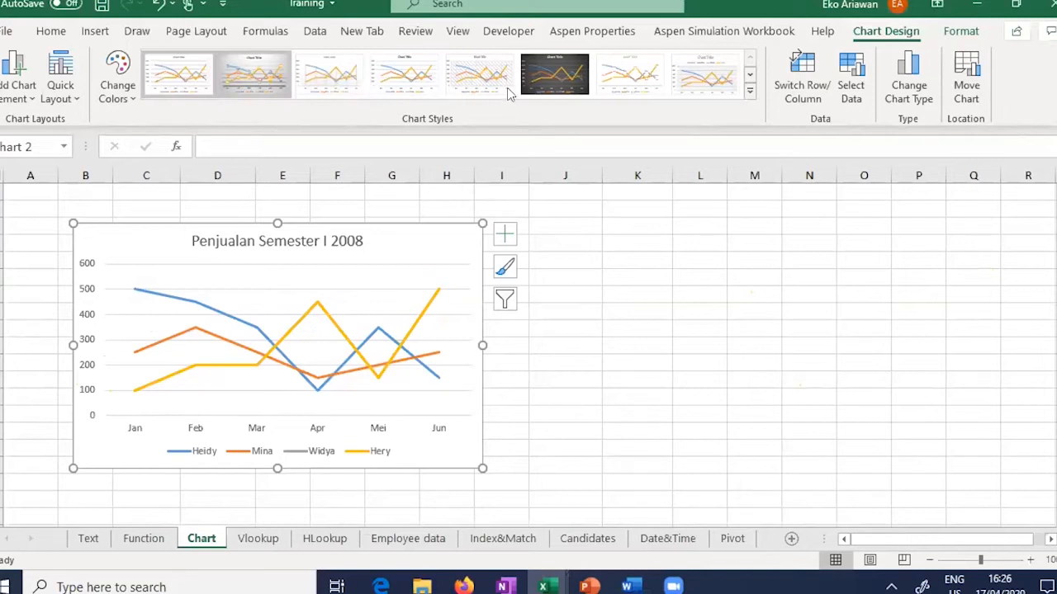
{"action": "left_click", "coordinate": [549, 91]}
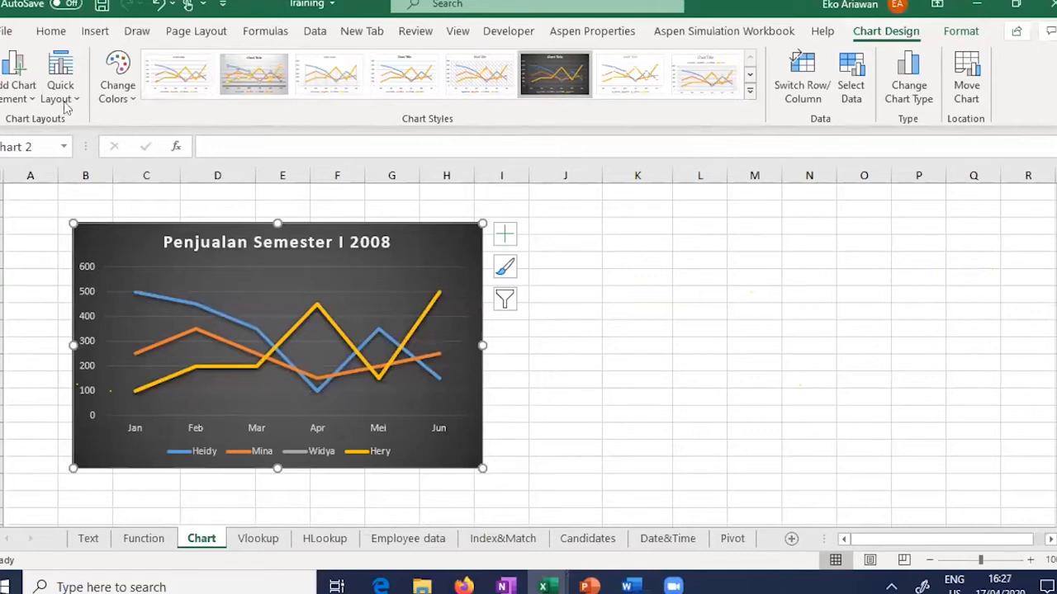
{"action": "left_click", "coordinate": [123, 94]}
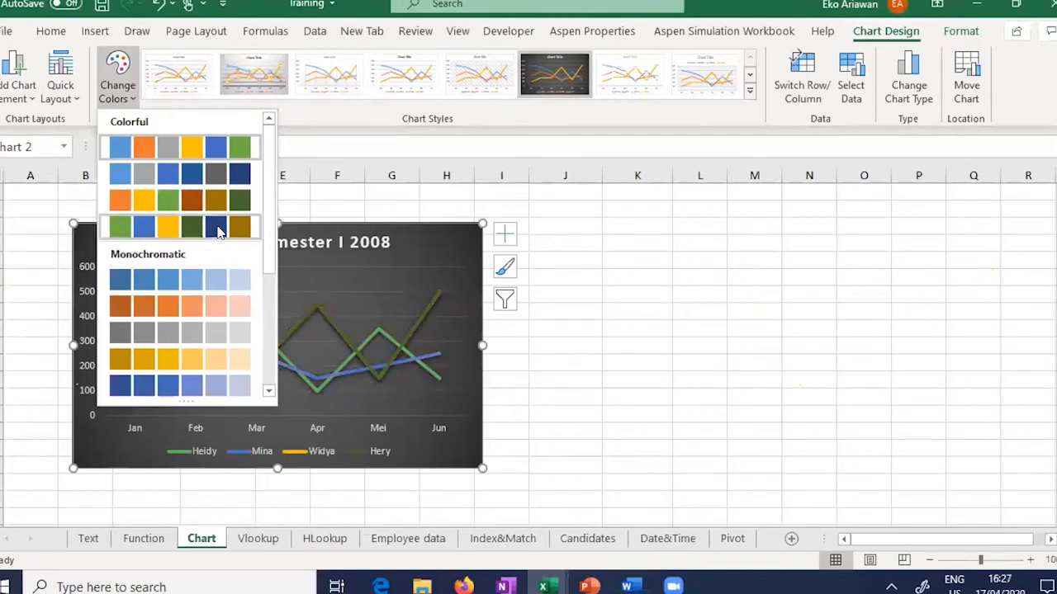
{"action": "left_click", "coordinate": [217, 199]}
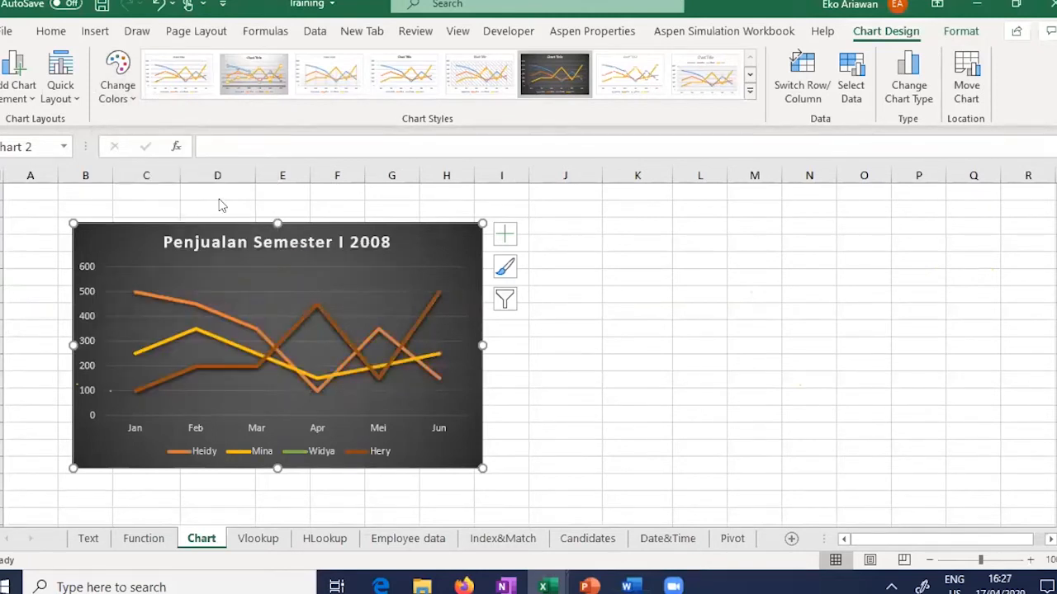
{"action": "left_click", "coordinate": [122, 90]}
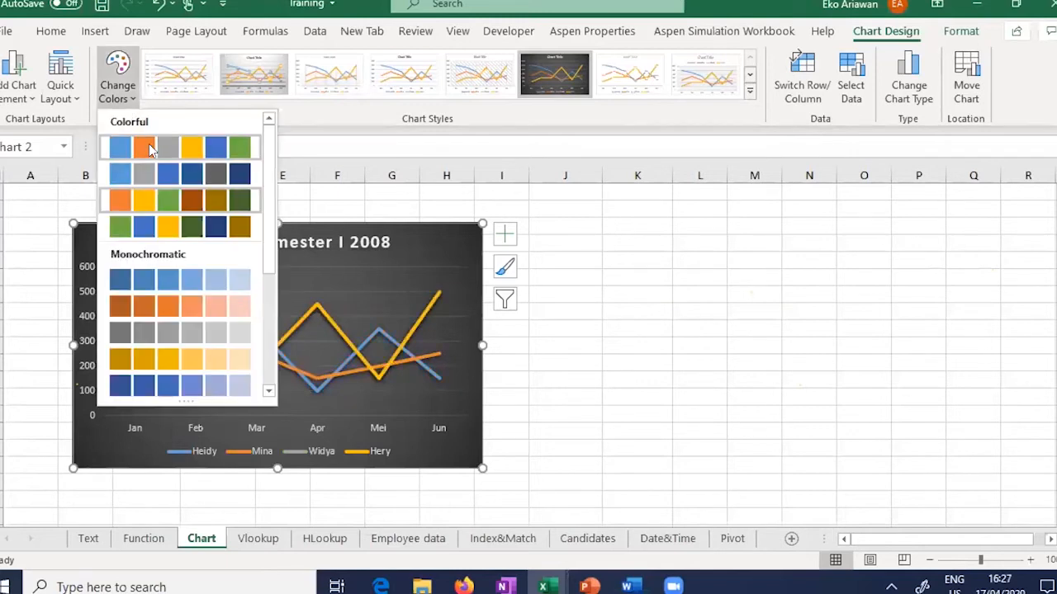
Step: Restore the blue, orange, grey and yellow palette and title the horizontal axis 'BULAN'
{"action": "left_click", "coordinate": [23, 100]}
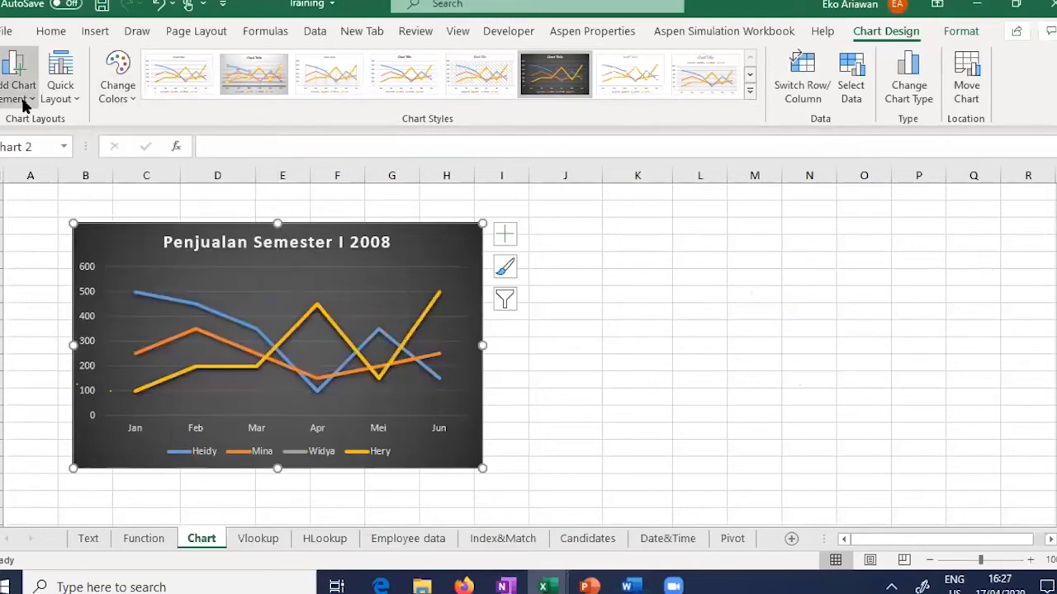
{"action": "left_click", "coordinate": [23, 100]}
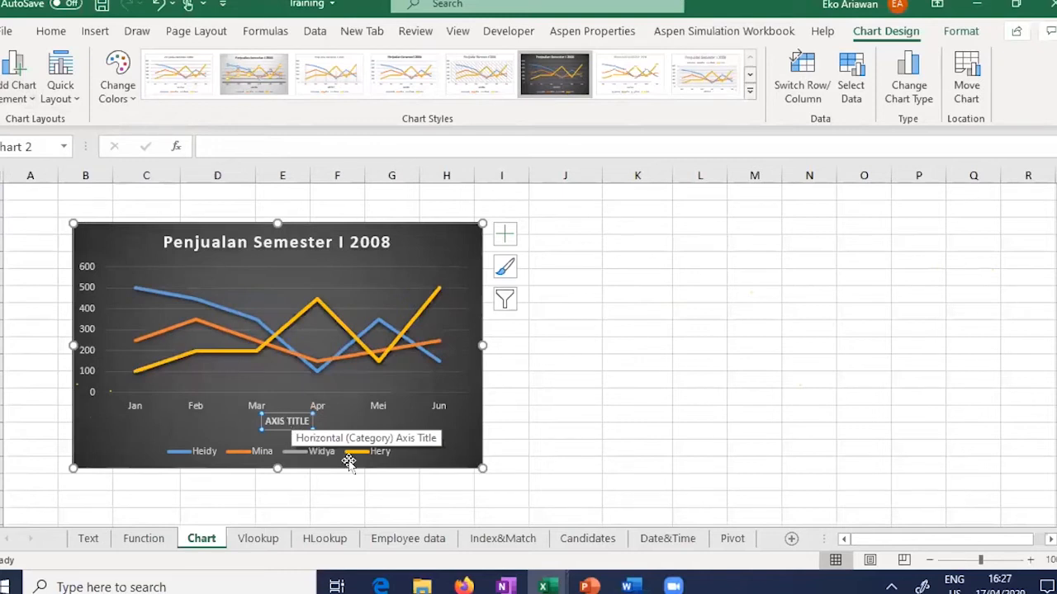
{"action": "type", "text": "BUL"}
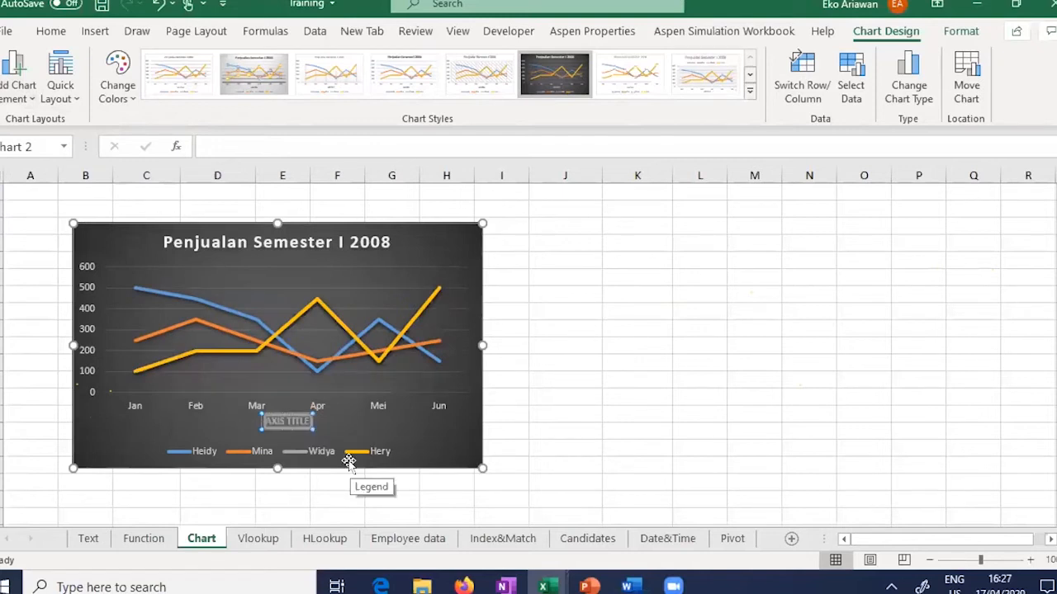
{"action": "type", "text": "AN"}
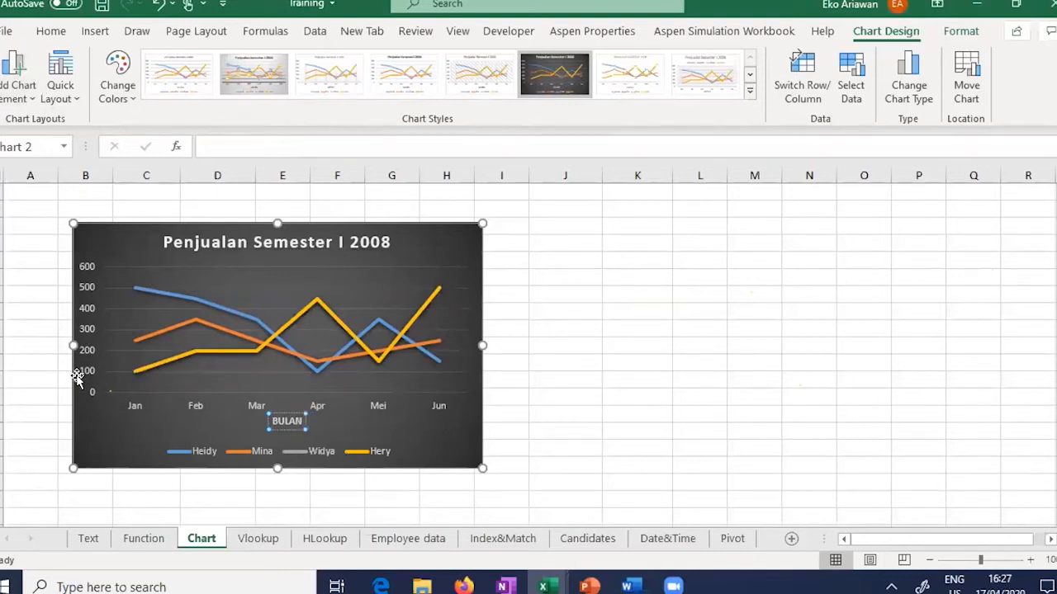
Step: Browse the Add Chart Element axis options toward the primary vertical axis
{"action": "left_click", "coordinate": [14, 89]}
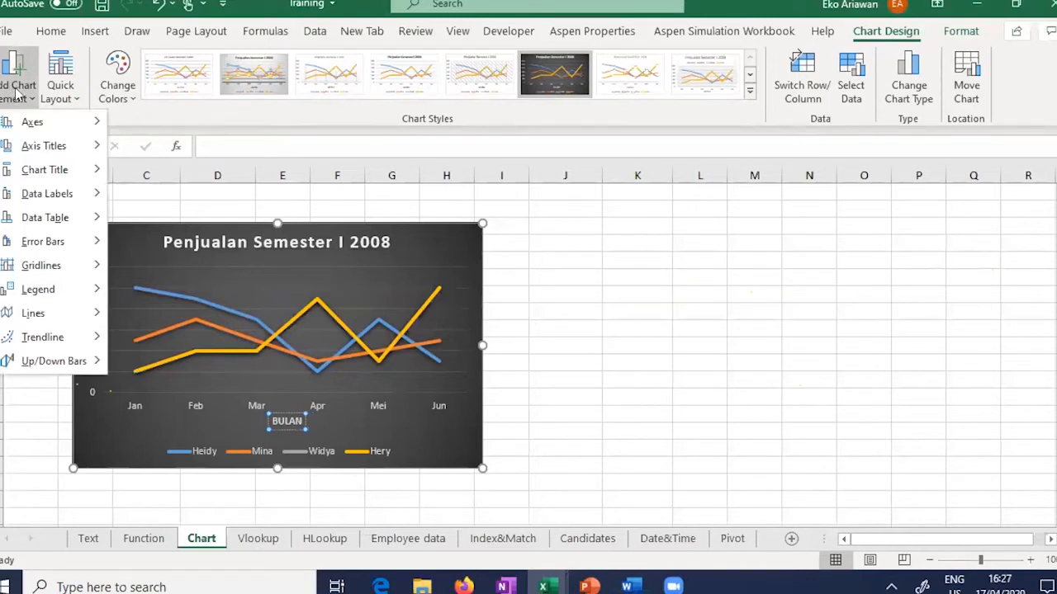
{"action": "mouse_move", "coordinate": [42, 142]}
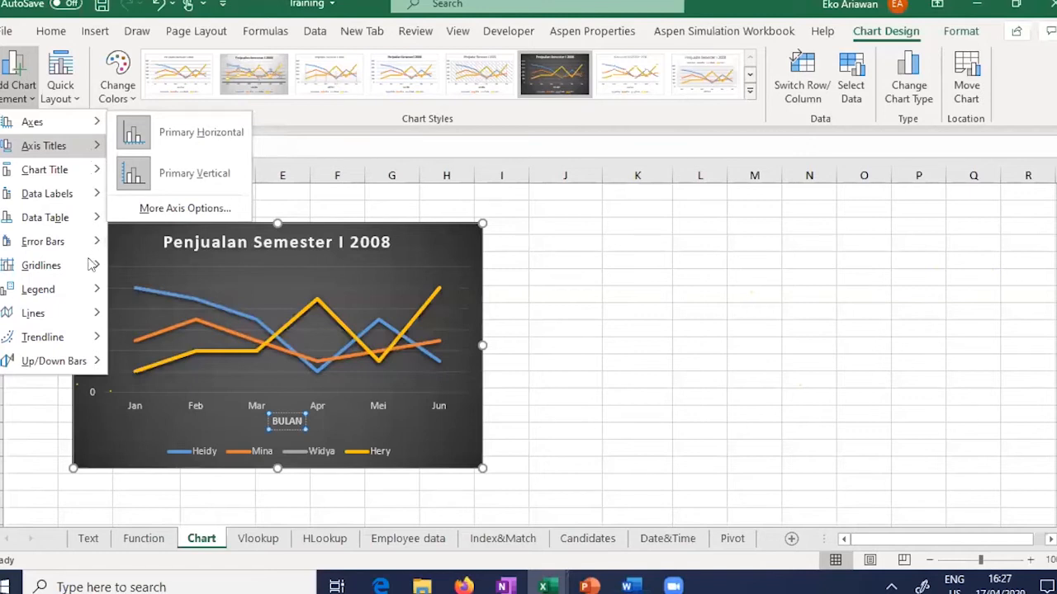
{"action": "mouse_move", "coordinate": [92, 312]}
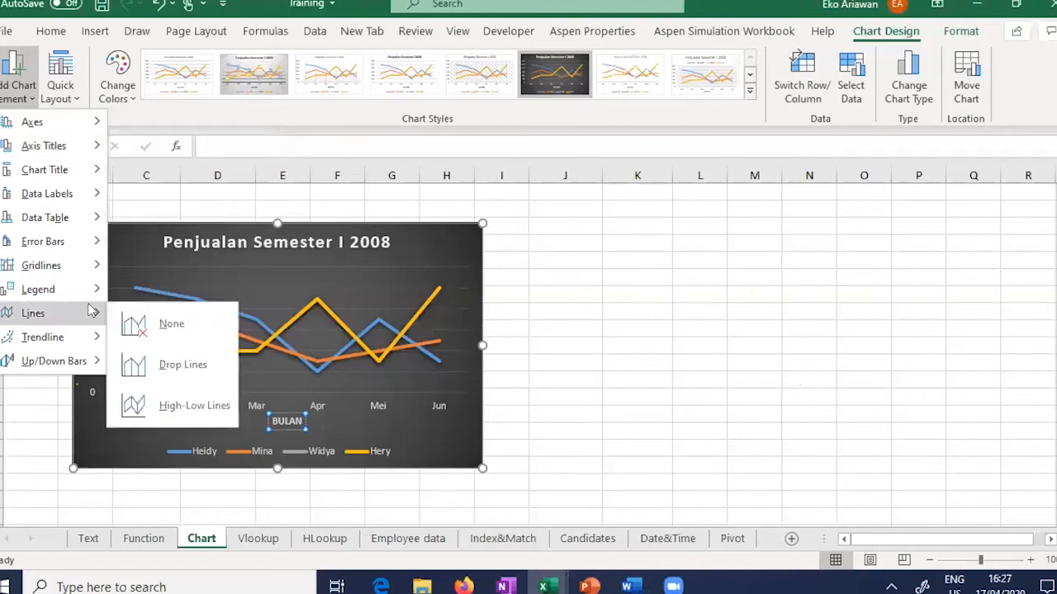
{"action": "mouse_move", "coordinate": [81, 128]}
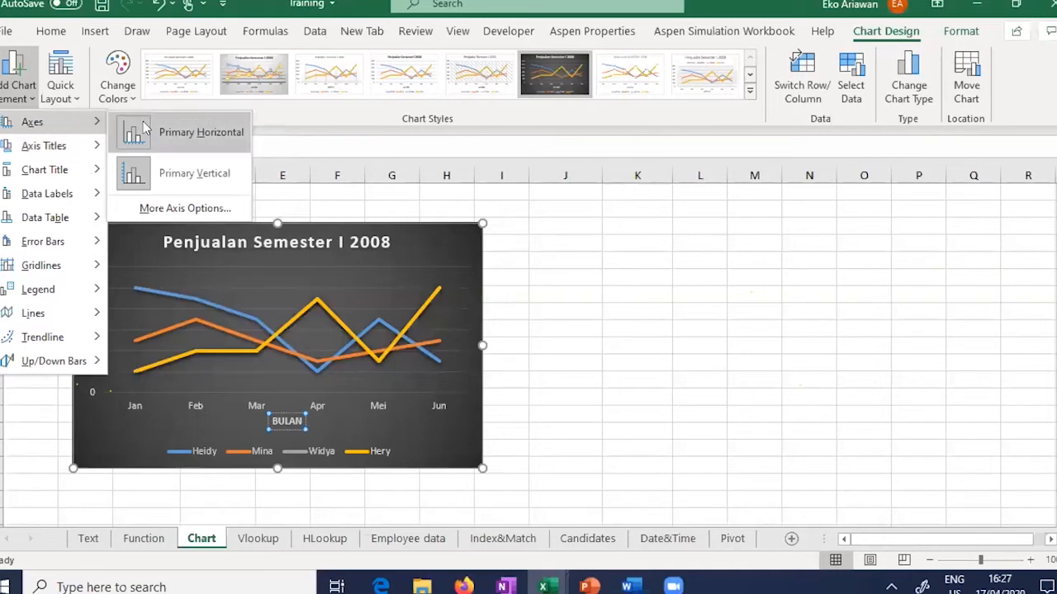
Step: Remove the vertical value axis and add a vertical axis title reading 'UNIT'
{"action": "left_click", "coordinate": [151, 164]}
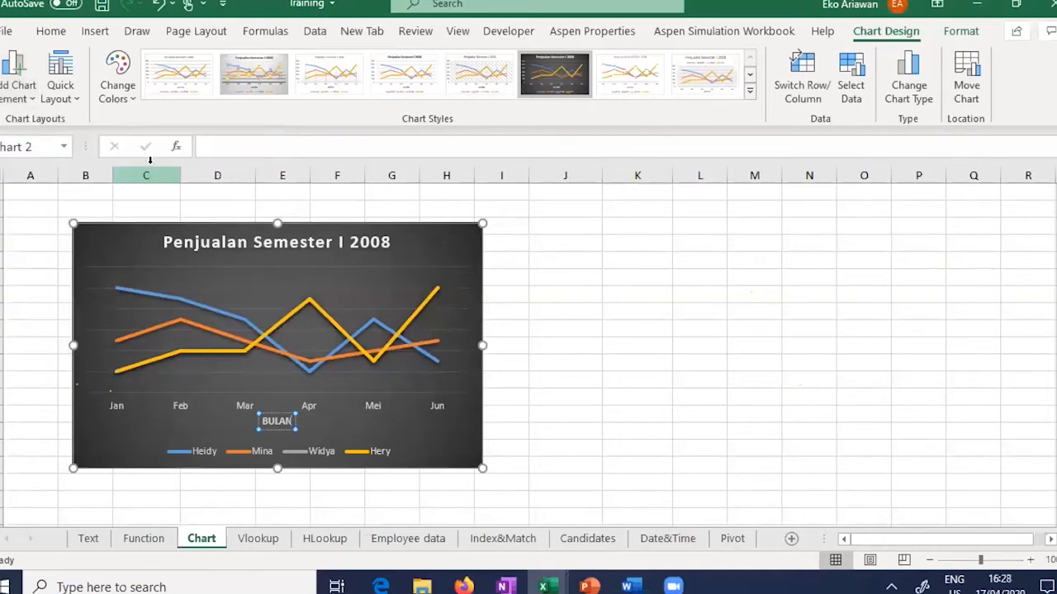
{"action": "left_click", "coordinate": [19, 92]}
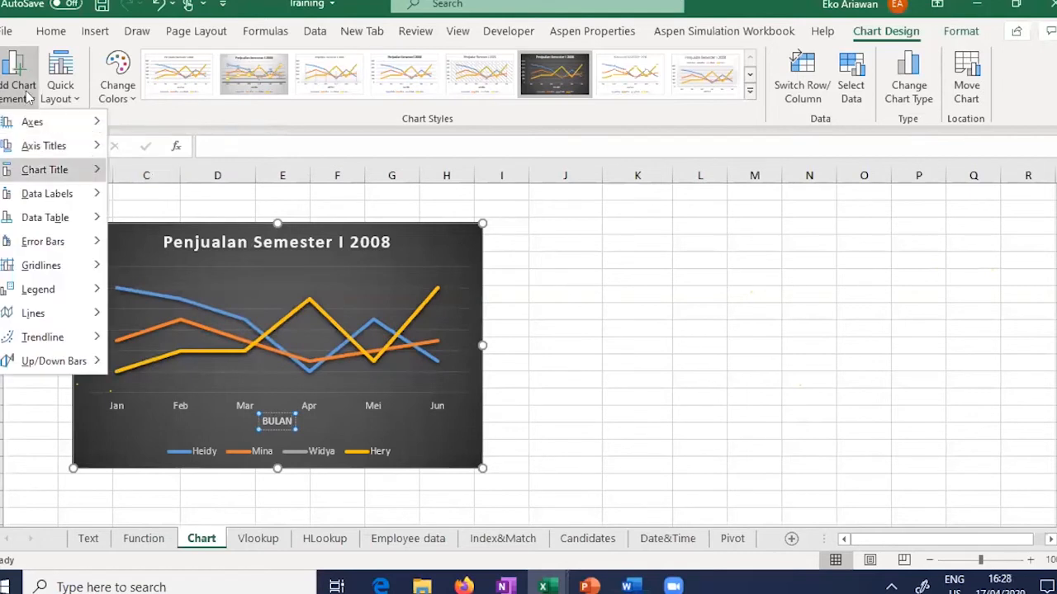
{"action": "left_click", "coordinate": [182, 204]}
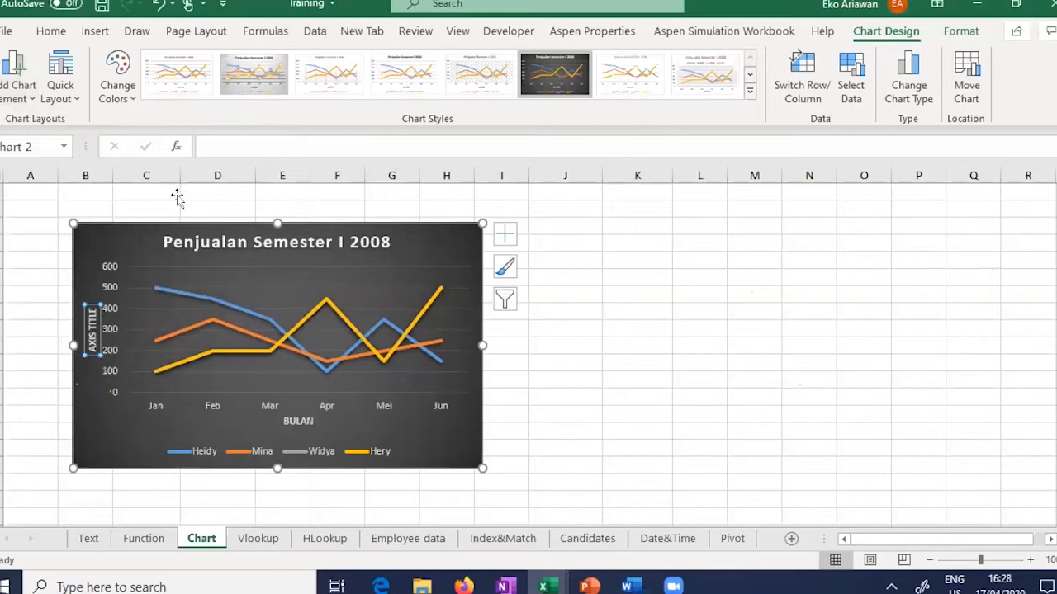
{"action": "left_click", "coordinate": [92, 321]}
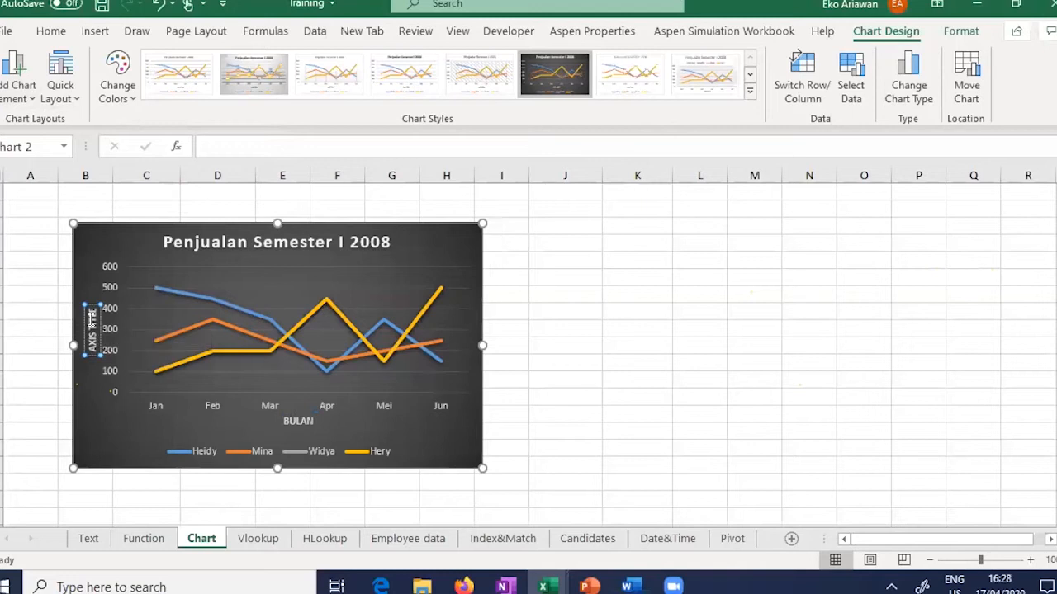
{"action": "left_click_drag", "start_coordinate": [93, 311], "coordinate": [110, 470]}
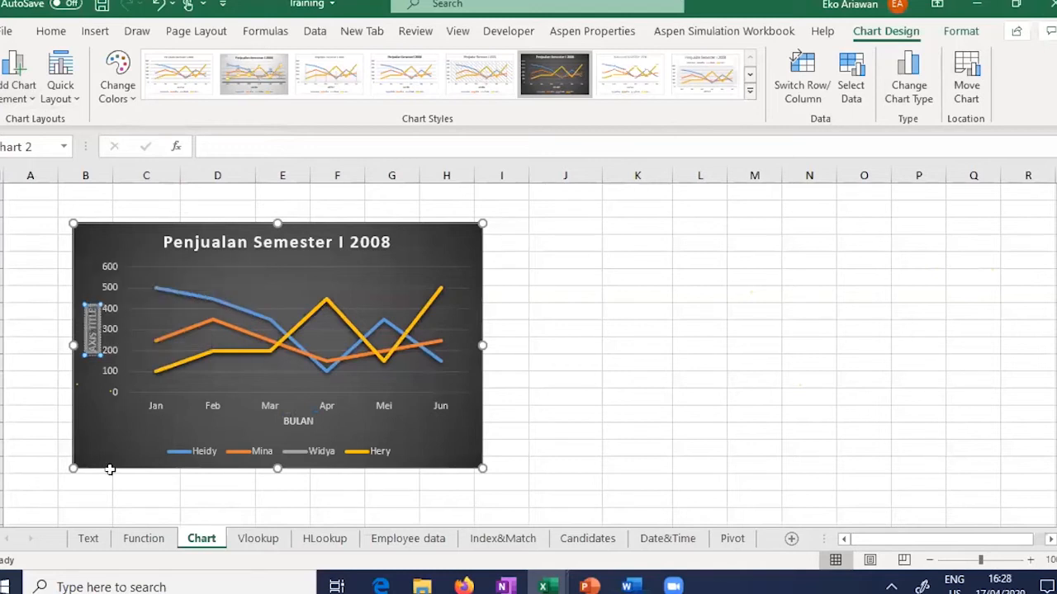
{"action": "type", "text": "UNIT"}
{"action": "left_click", "coordinate": [99, 446]}
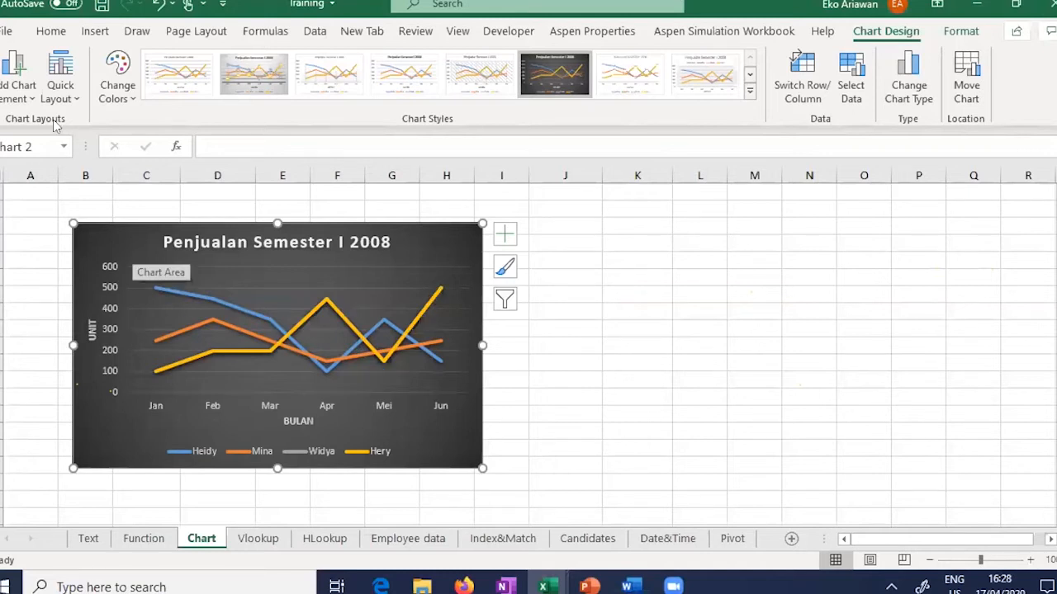
Step: Add centred value data labels to the four sales lines
{"action": "left_click", "coordinate": [23, 98]}
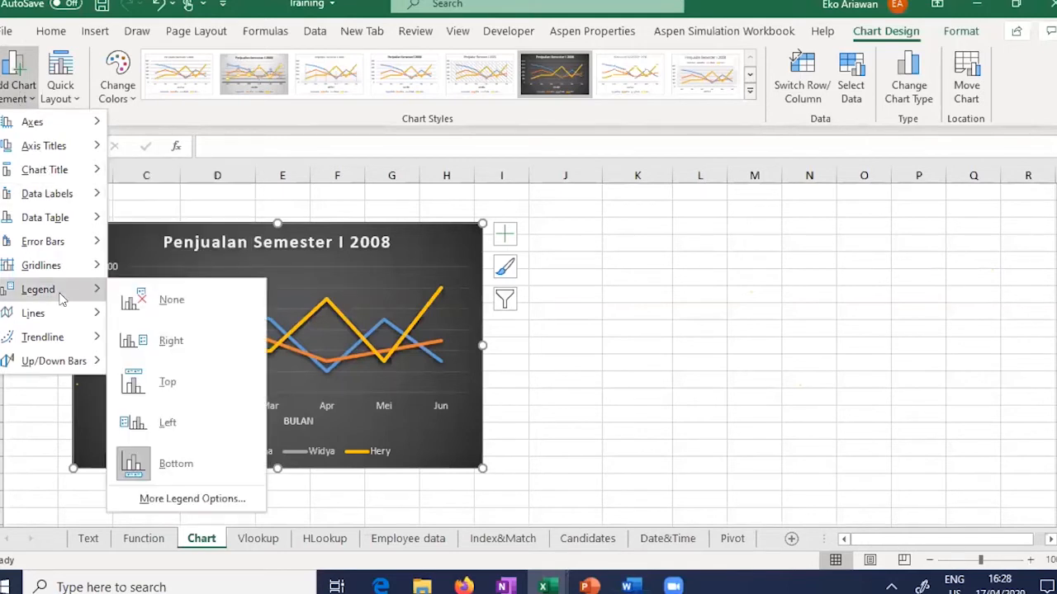
{"action": "mouse_move", "coordinate": [93, 221]}
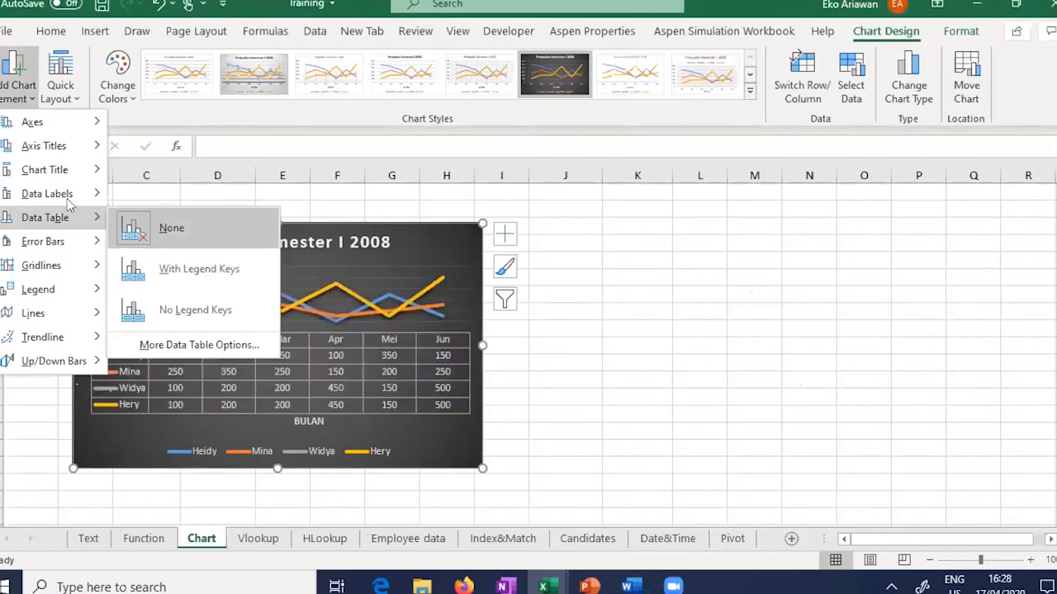
{"action": "mouse_move", "coordinate": [97, 198]}
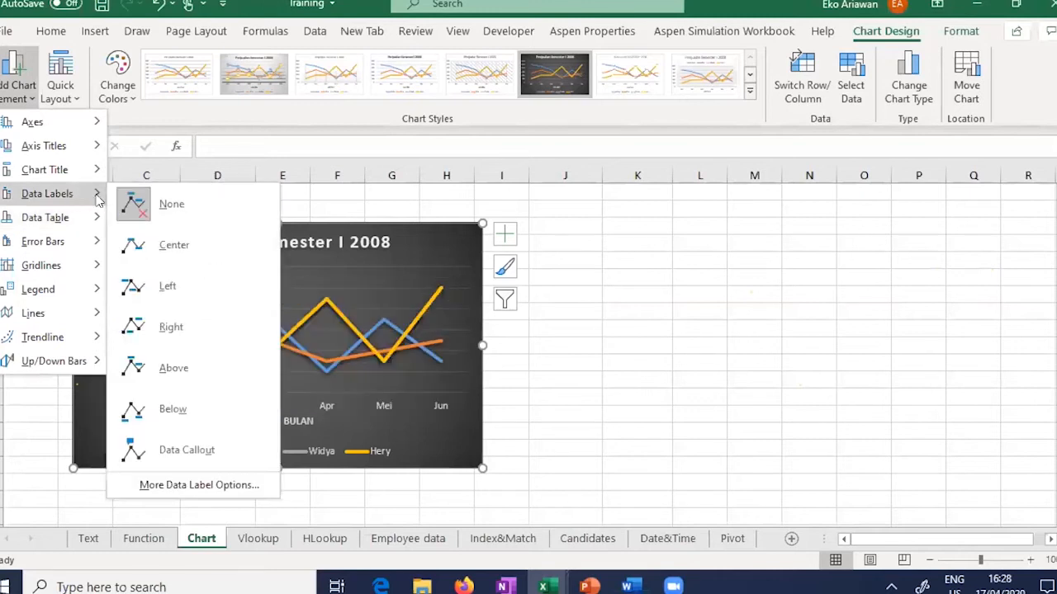
{"action": "left_click", "coordinate": [195, 255]}
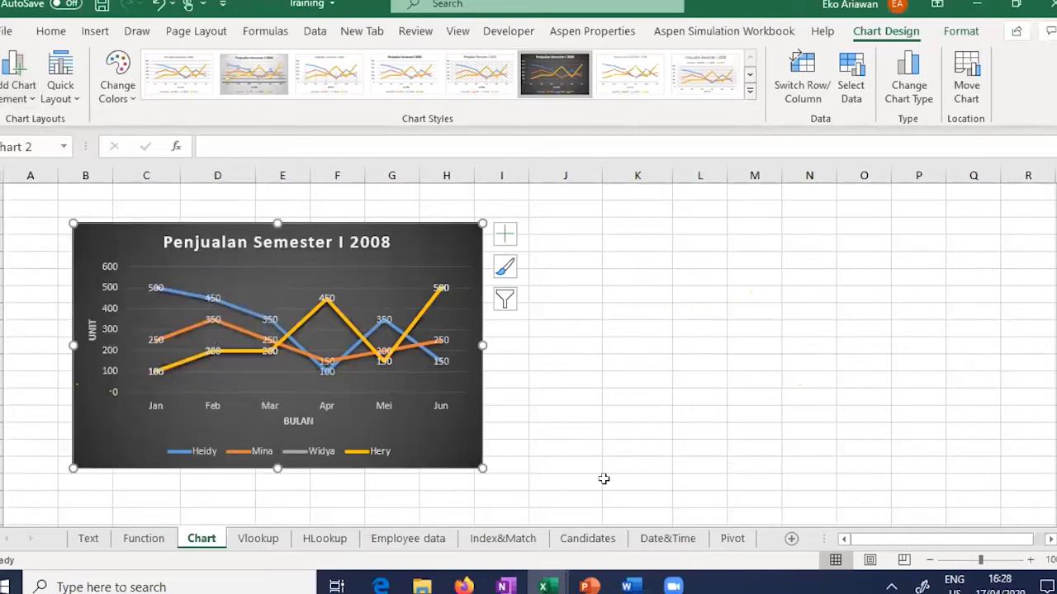
Step: Zoom in to inspect the Mina series data labels, then zoom back out
{"action": "left_click", "coordinate": [1029, 559]}
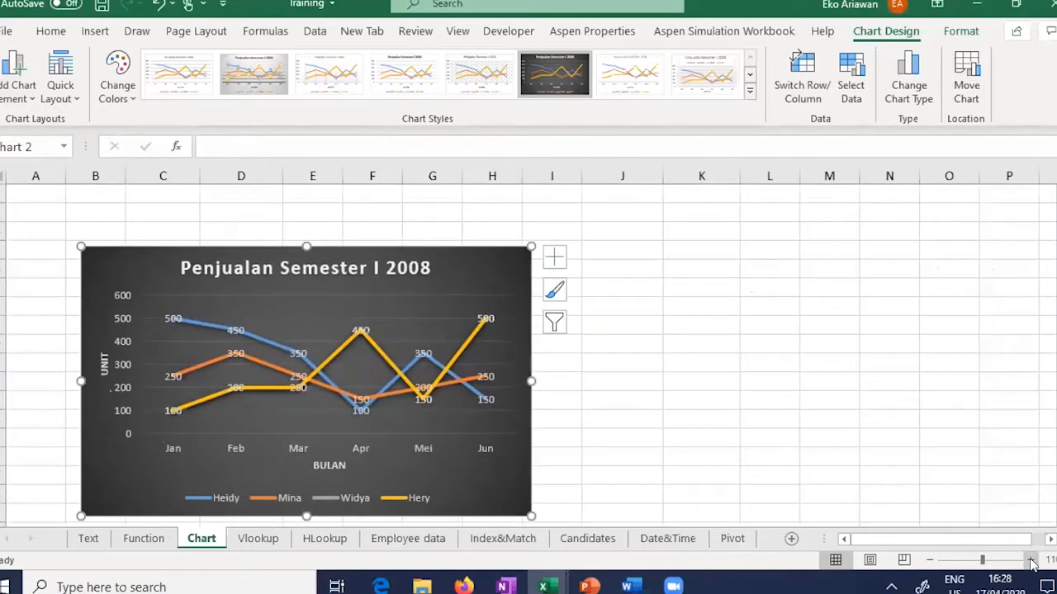
{"action": "left_click", "coordinate": [1030, 560]}
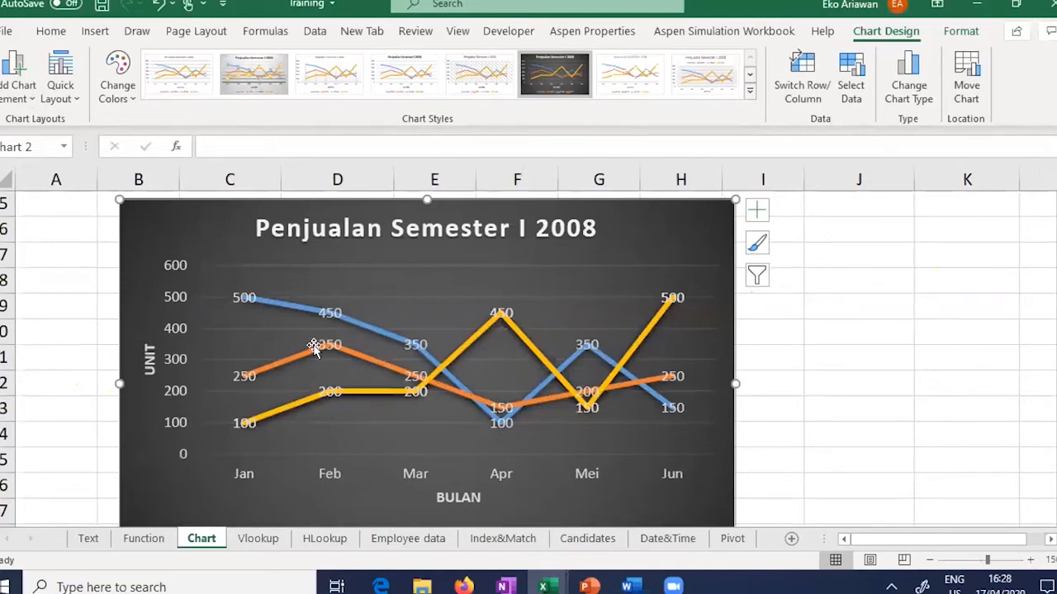
{"action": "left_click", "coordinate": [333, 350]}
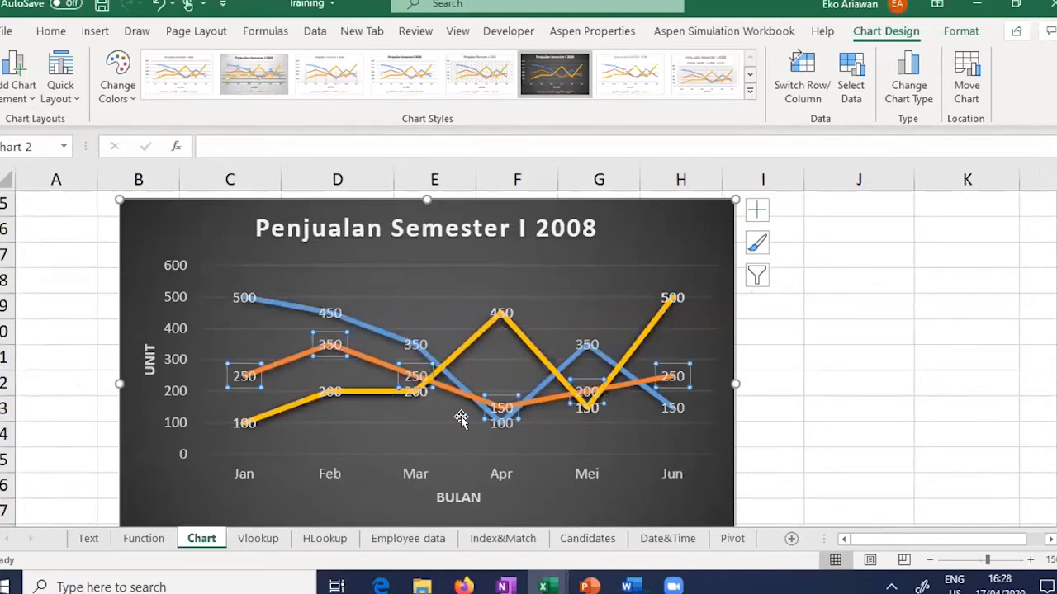
{"action": "left_click", "coordinate": [799, 450]}
{"action": "left_click", "coordinate": [929, 561]}
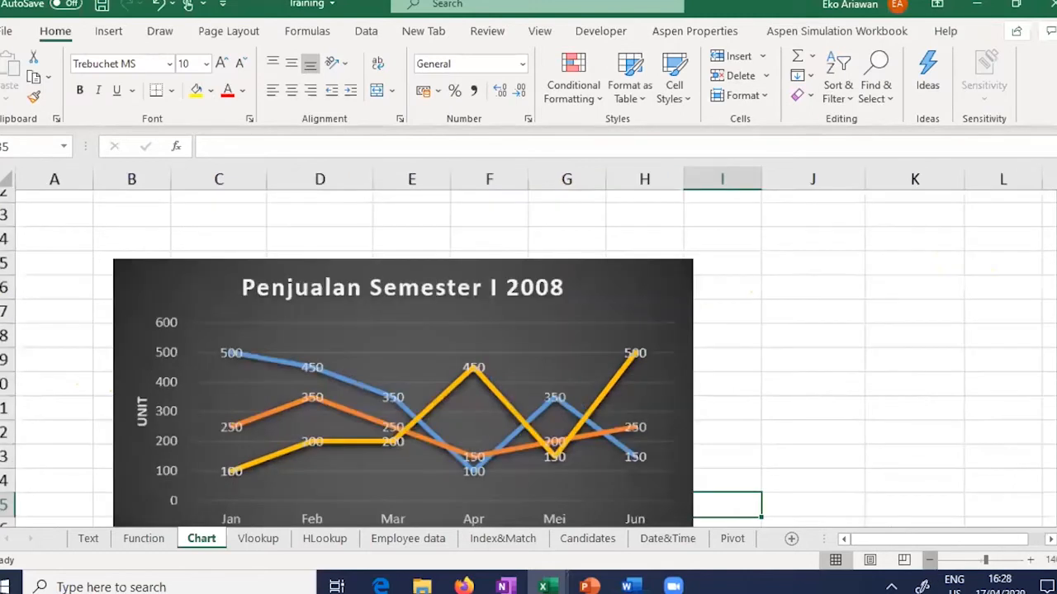
{"action": "left_click", "coordinate": [929, 561]}
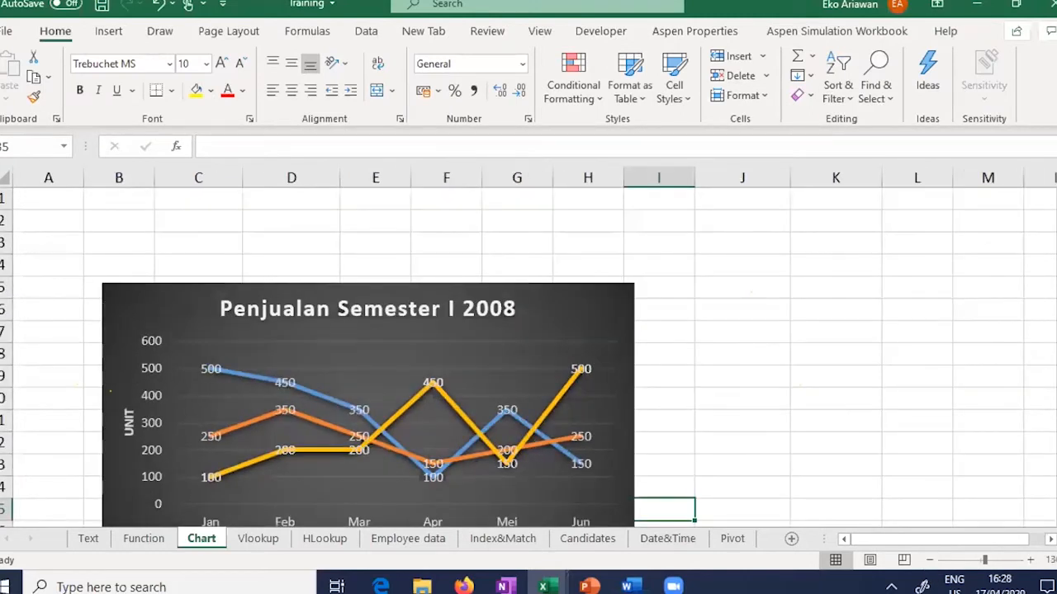
{"action": "scroll", "coordinate": [528, 355], "scroll_direction": "down", "scroll_amount": 2}
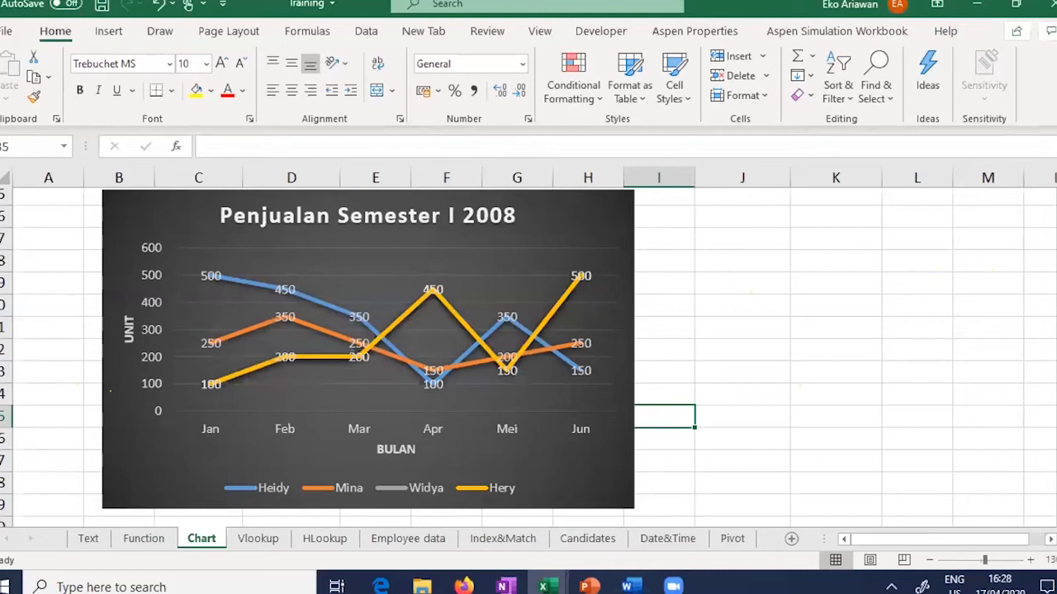
Step: Fill the chart background grey instead of gold, then go to the Vlookup sheet
{"action": "scroll", "coordinate": [609, 255], "scroll_direction": "up", "scroll_amount": 1}
{"action": "left_click", "coordinate": [609, 255]}
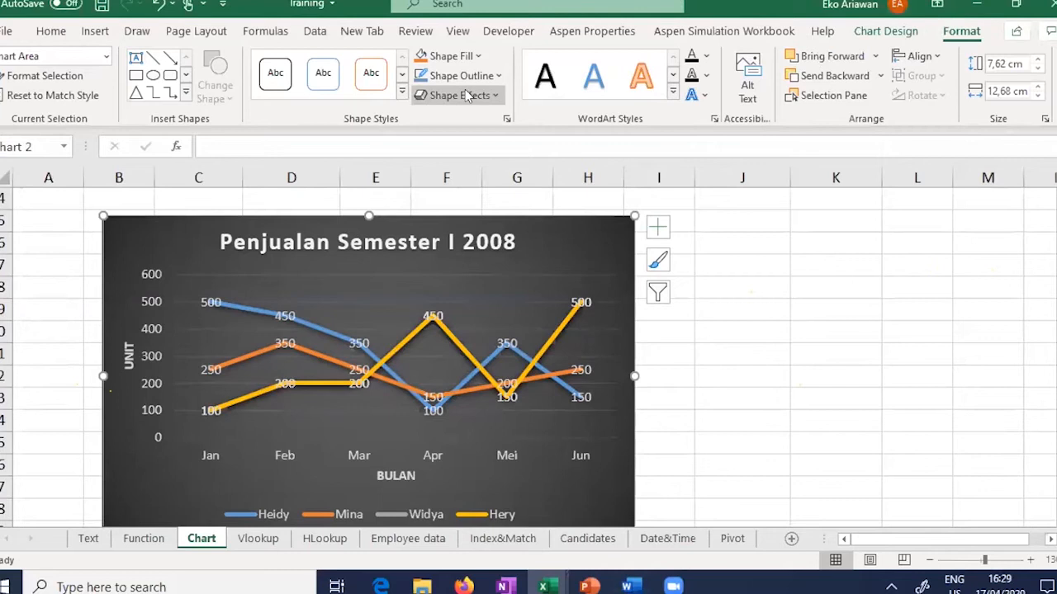
{"action": "left_click", "coordinate": [476, 56]}
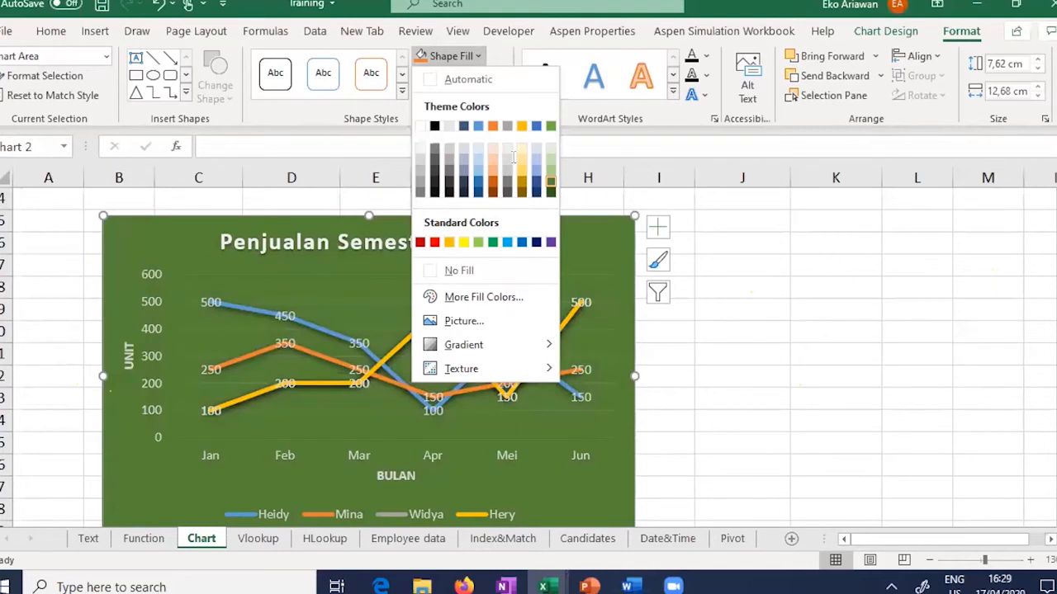
{"action": "left_click", "coordinate": [522, 168]}
{"action": "left_click", "coordinate": [477, 56]}
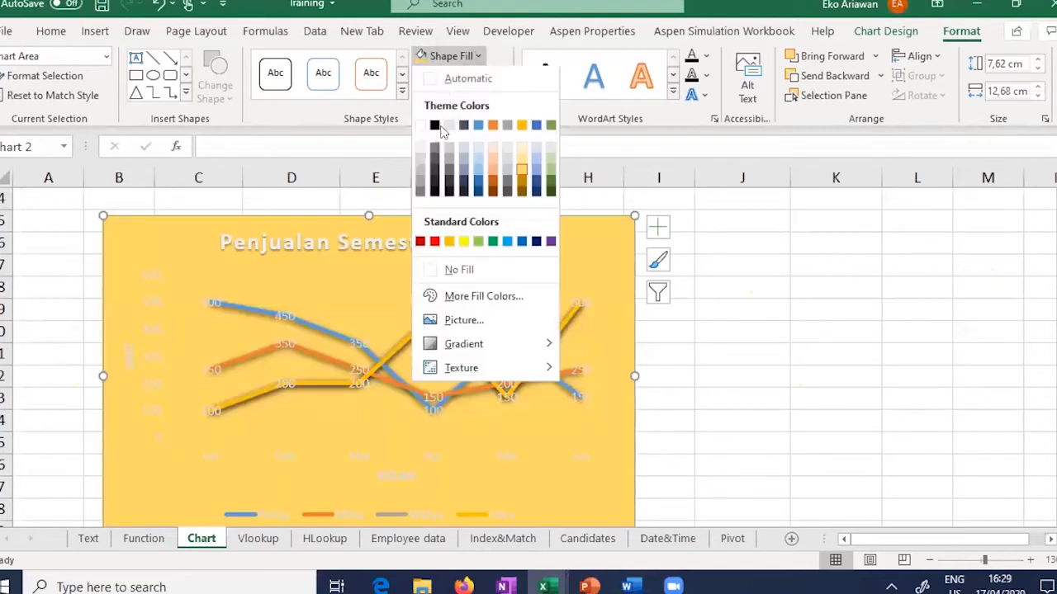
{"action": "left_click", "coordinate": [436, 153]}
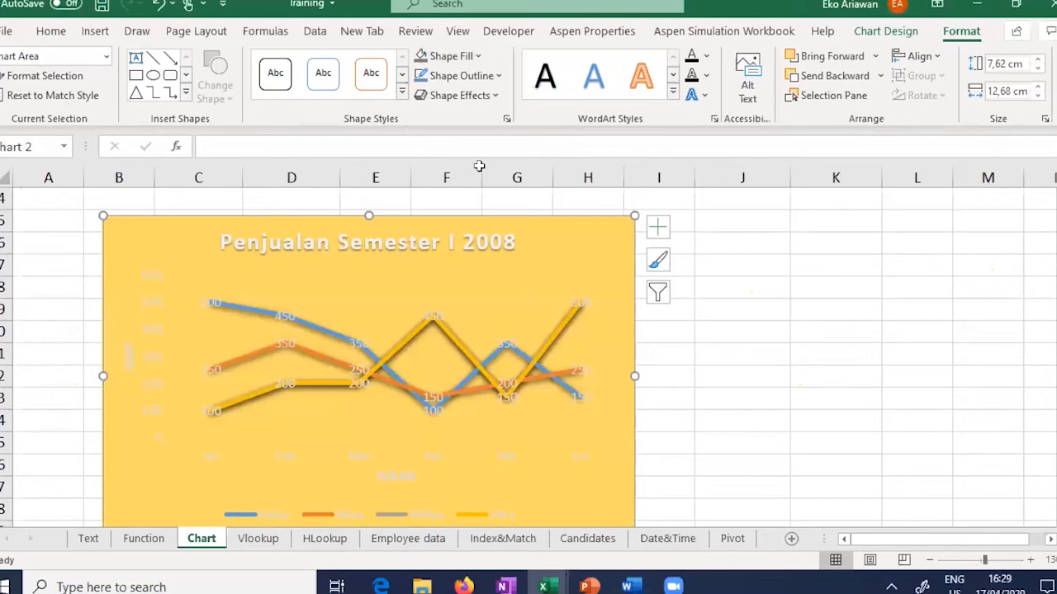
{"action": "left_click", "coordinate": [776, 276]}
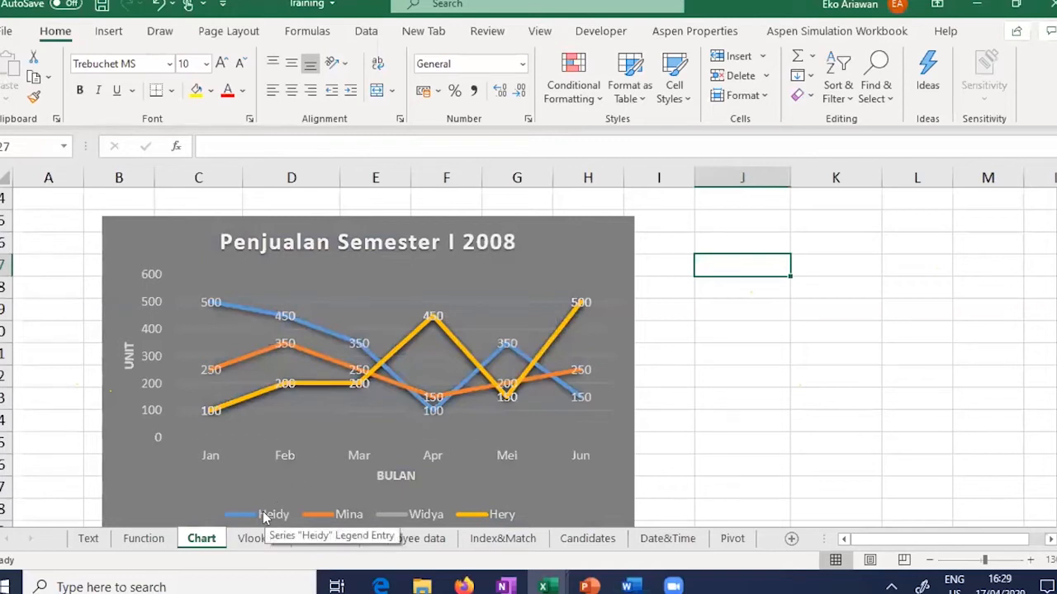
{"action": "left_click", "coordinate": [255, 538]}
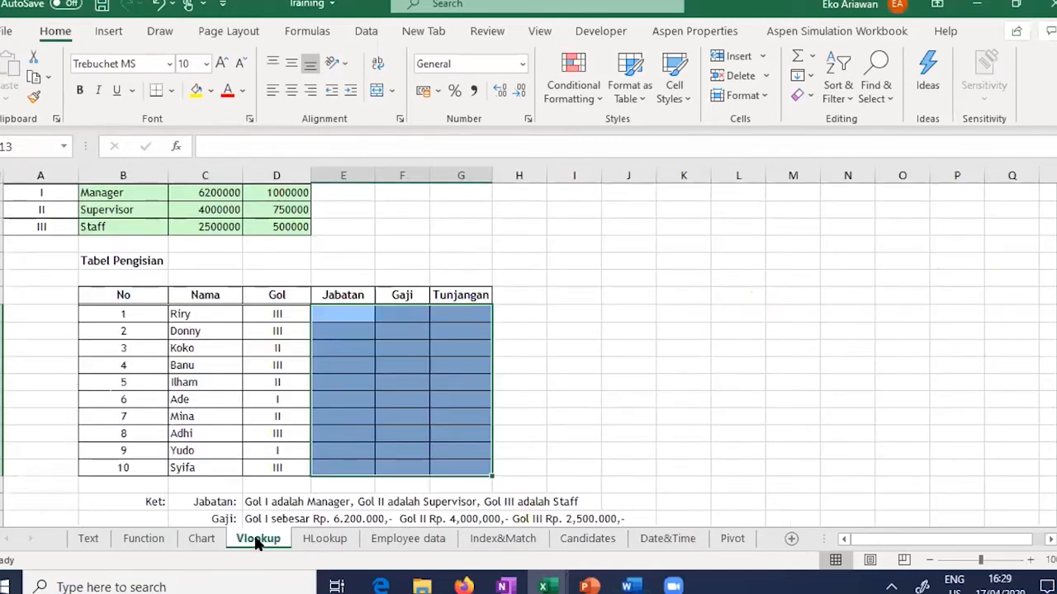
Step: Inspect the Gol codes I, II and III in Tabel Sumber, then go to the HLookup sheet
{"action": "left_click", "coordinate": [664, 314]}
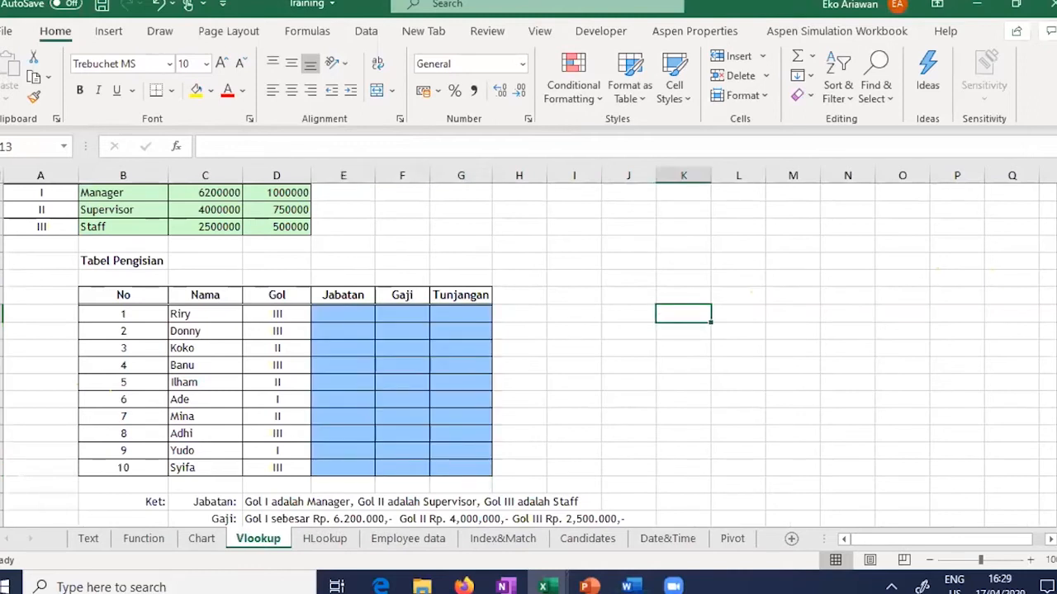
{"action": "scroll", "coordinate": [528, 355], "scroll_direction": "up", "scroll_amount": 1}
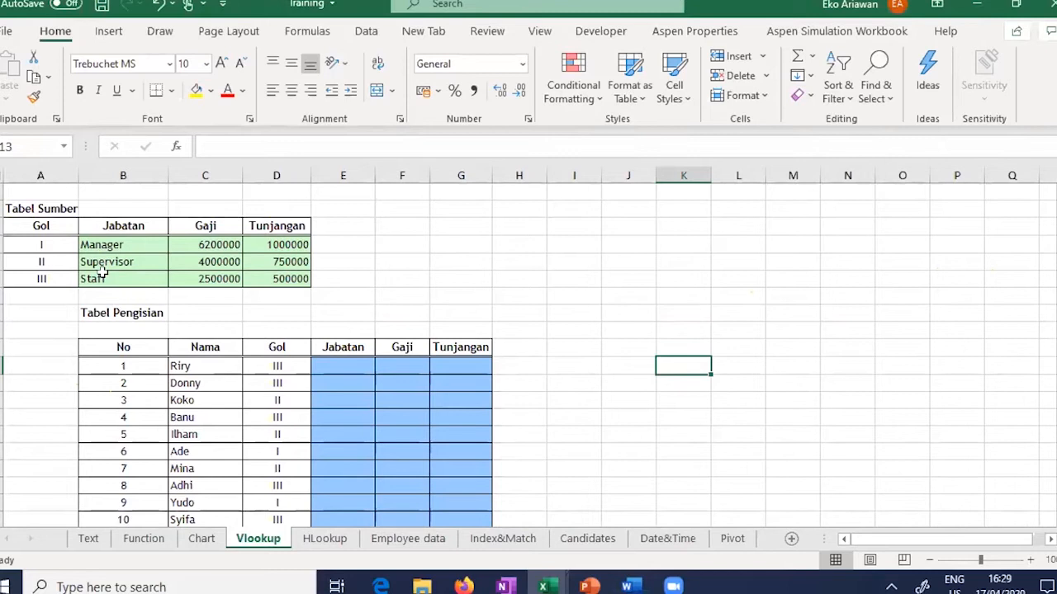
{"action": "left_click", "coordinate": [25, 209]}
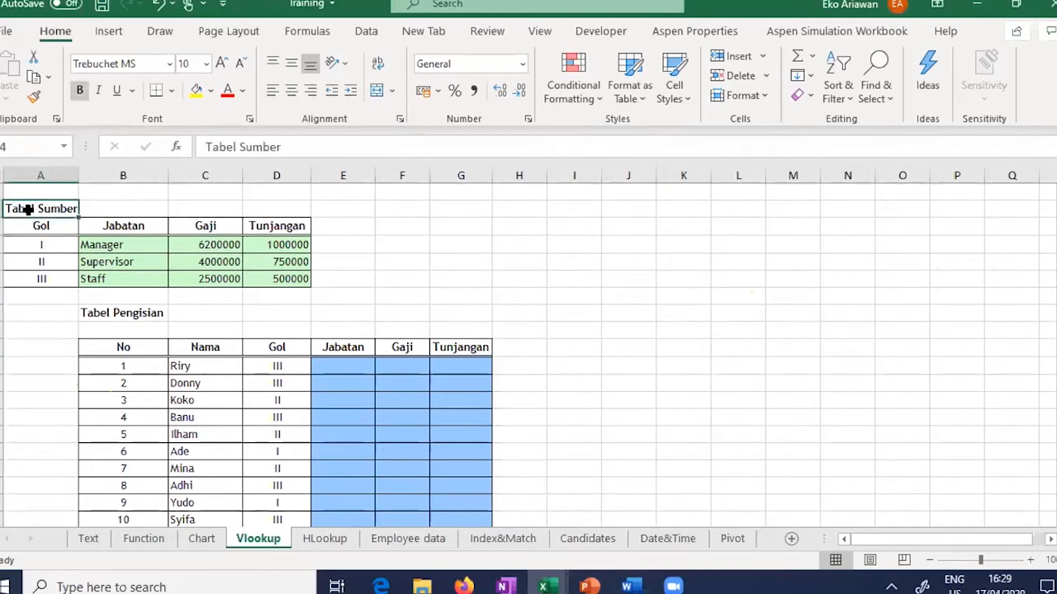
{"action": "left_click", "coordinate": [43, 244]}
{"action": "left_click_drag", "start_coordinate": [43, 244], "coordinate": [44, 279]}
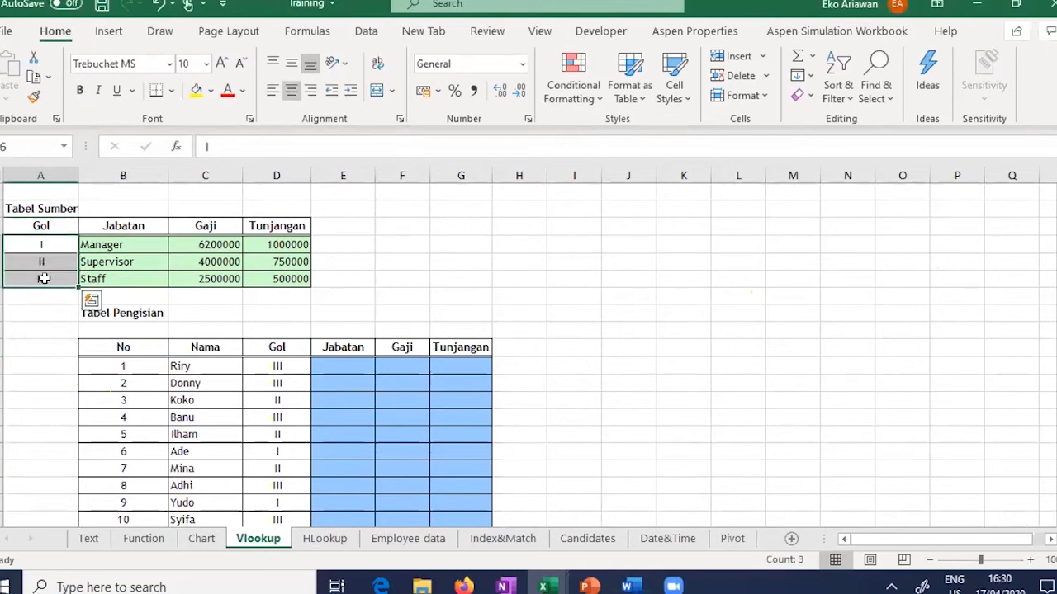
{"action": "left_click", "coordinate": [56, 245]}
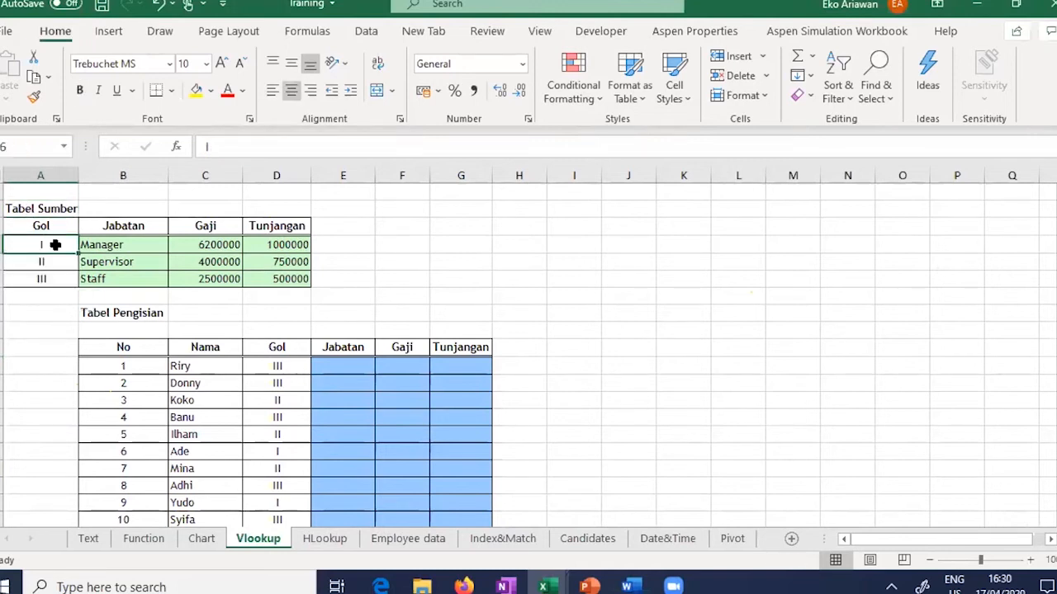
{"action": "key", "text": "Down"}
{"action": "key", "text": "Down"}
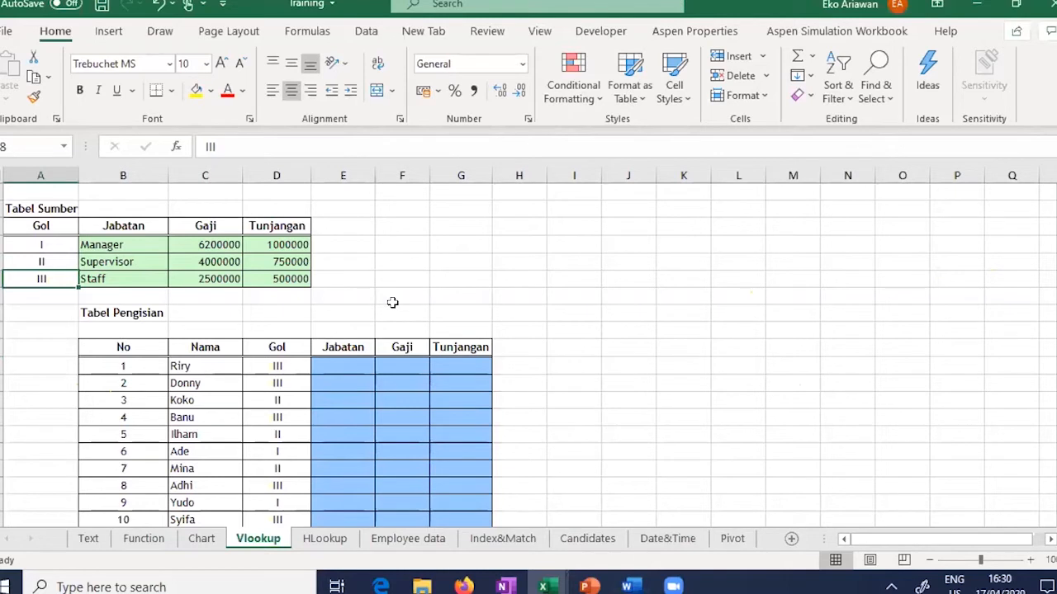
{"action": "left_click", "coordinate": [330, 542]}
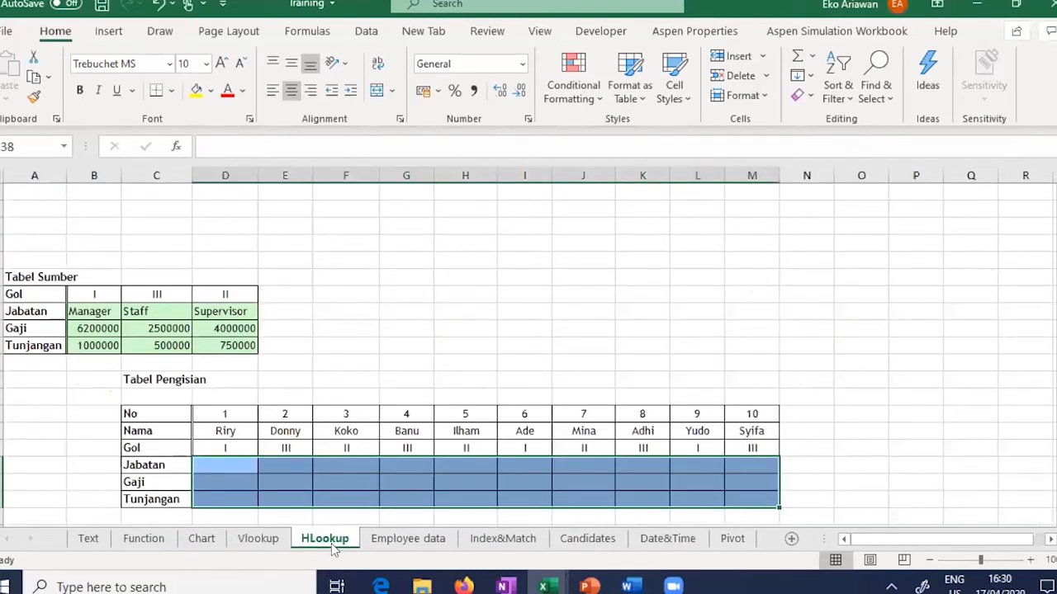
{"action": "left_click", "coordinate": [104, 292]}
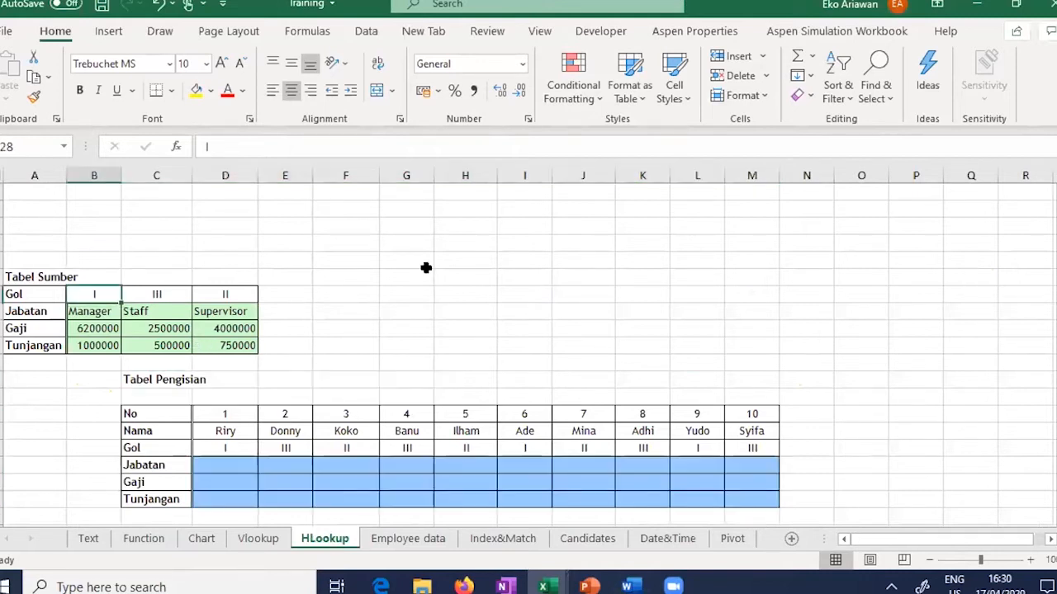
{"action": "key", "text": "Right"}
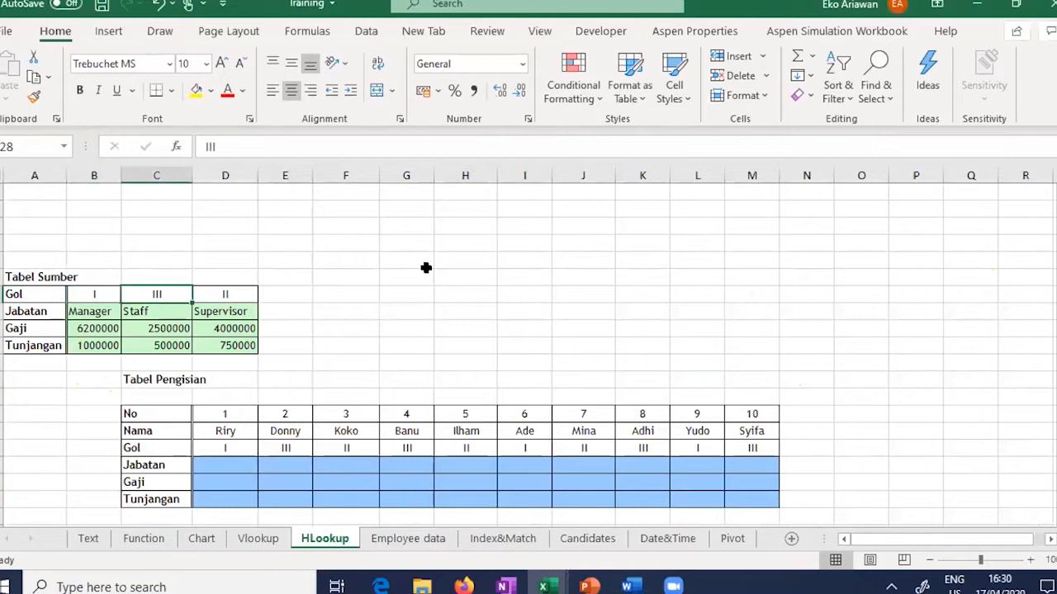
{"action": "key", "text": "Right"}
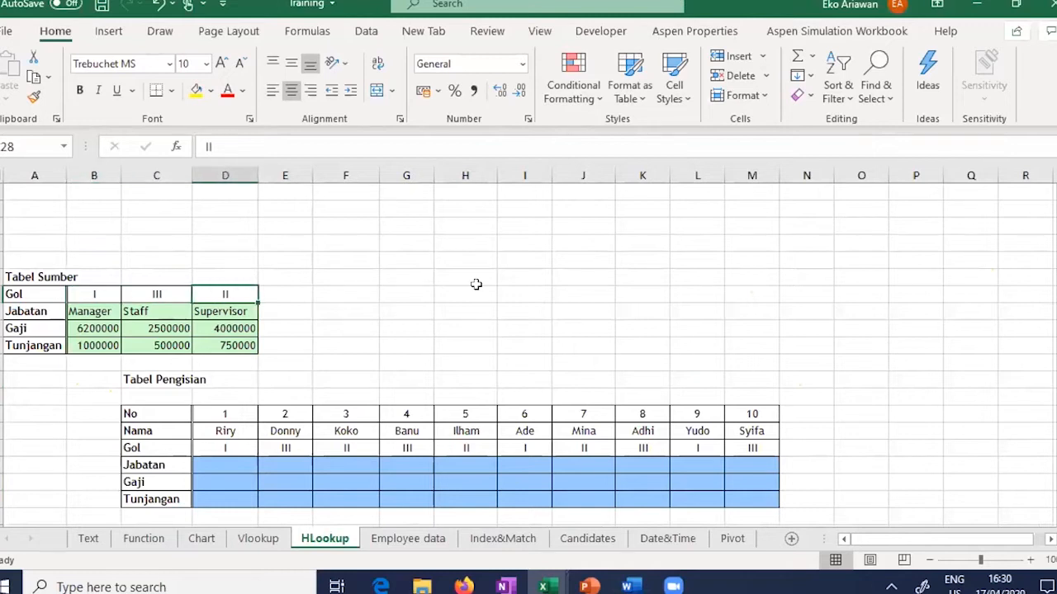
{"action": "left_click", "coordinate": [1030, 560]}
{"action": "left_click", "coordinate": [1029, 560]}
{"action": "left_click", "coordinate": [1029, 561]}
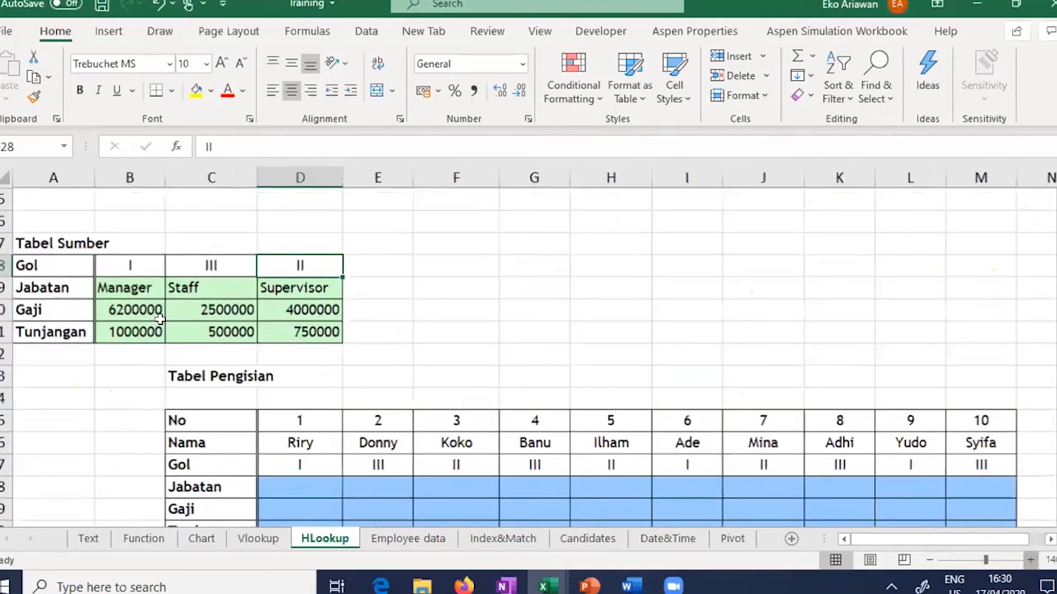
{"action": "scroll", "coordinate": [157, 243], "scroll_direction": "up", "scroll_amount": 1}
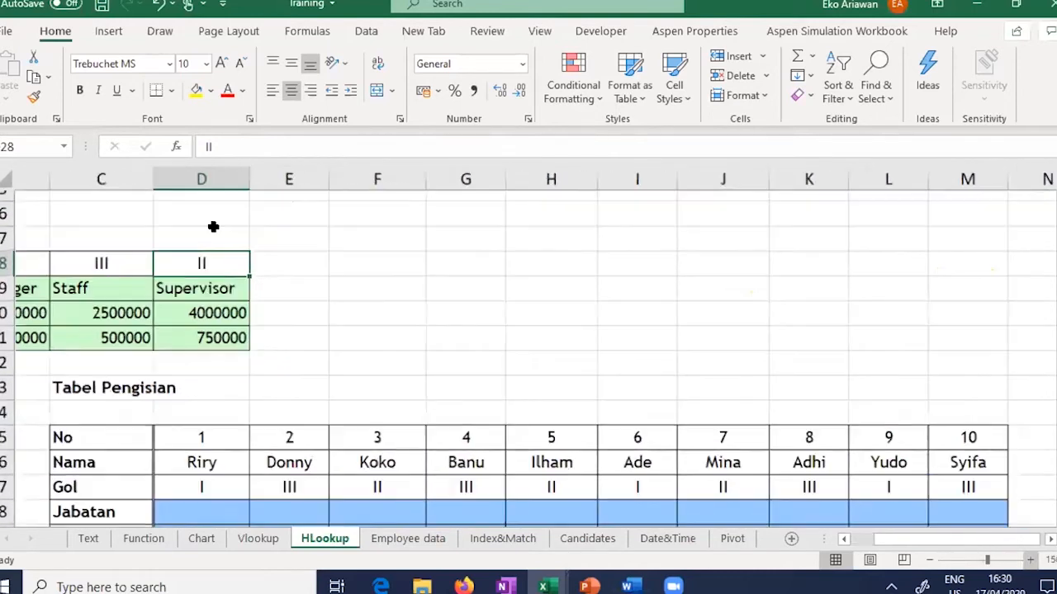
{"action": "left_click", "coordinate": [929, 561]}
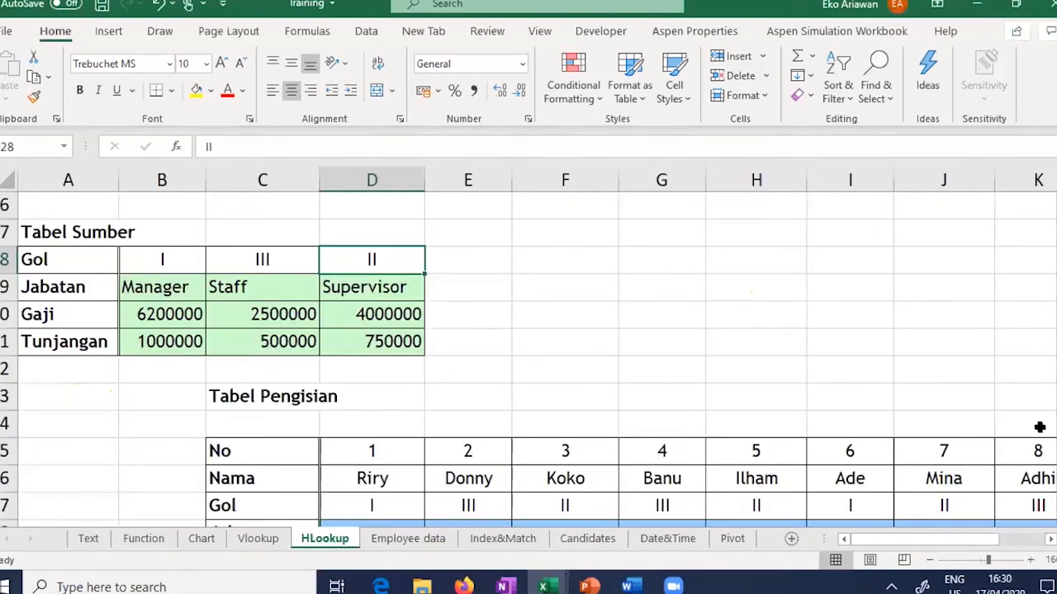
{"action": "left_click", "coordinate": [928, 561]}
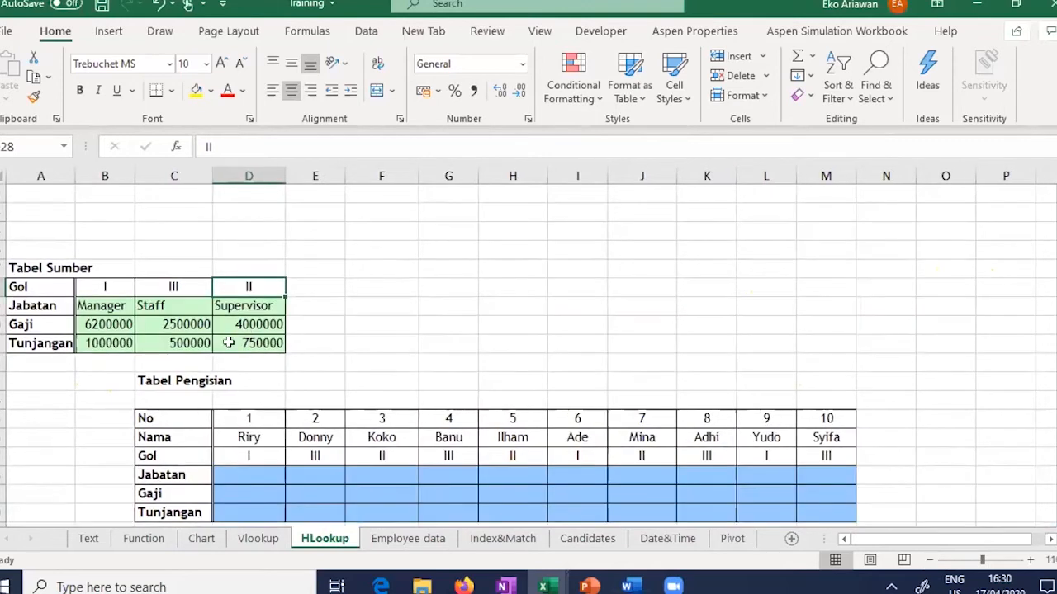
{"action": "scroll", "coordinate": [262, 349], "scroll_direction": "down", "scroll_amount": 1}
{"action": "left_click_drag", "start_coordinate": [262, 350], "coordinate": [809, 438]}
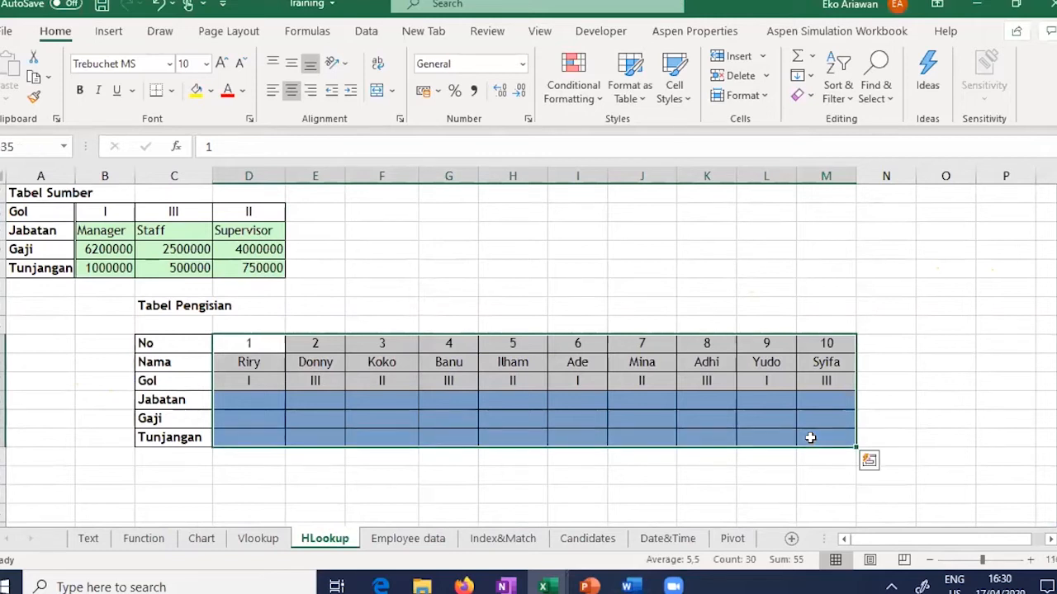
Step: On the Vlookup sheet, check the Gol and empty Jabatan ranges, ending on cell E13
{"action": "left_click", "coordinate": [255, 538]}
{"action": "left_click_drag", "start_coordinate": [41, 239], "coordinate": [41, 279]}
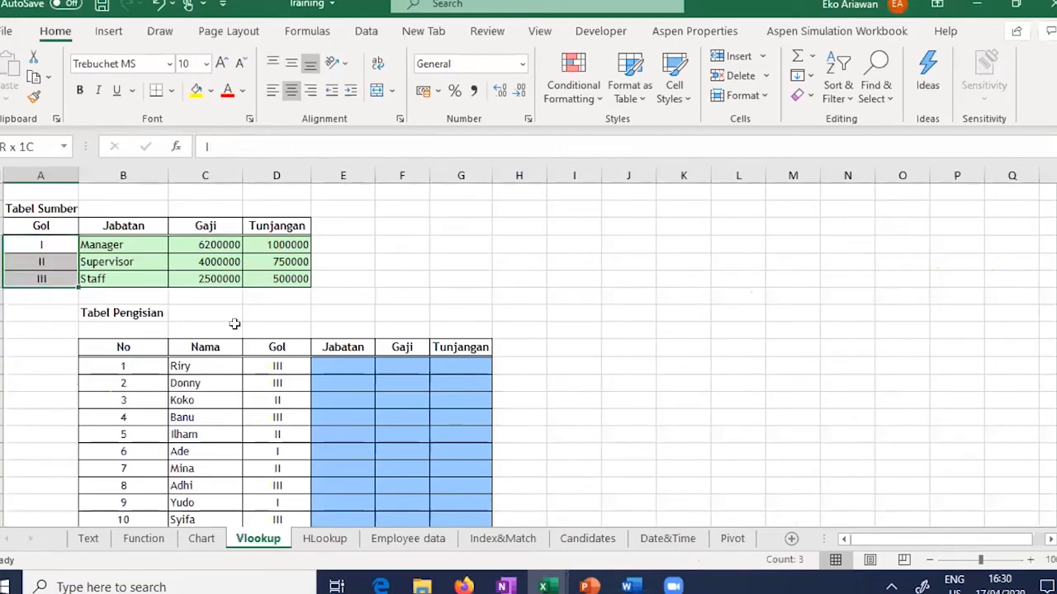
{"action": "left_click_drag", "start_coordinate": [356, 363], "coordinate": [359, 503]}
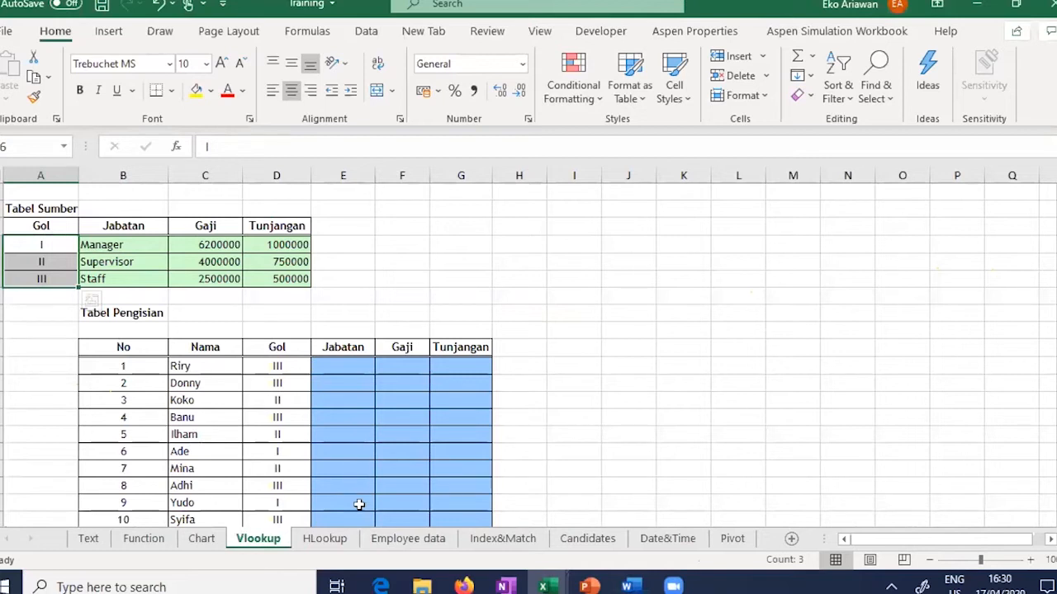
{"action": "left_click", "coordinate": [352, 366]}
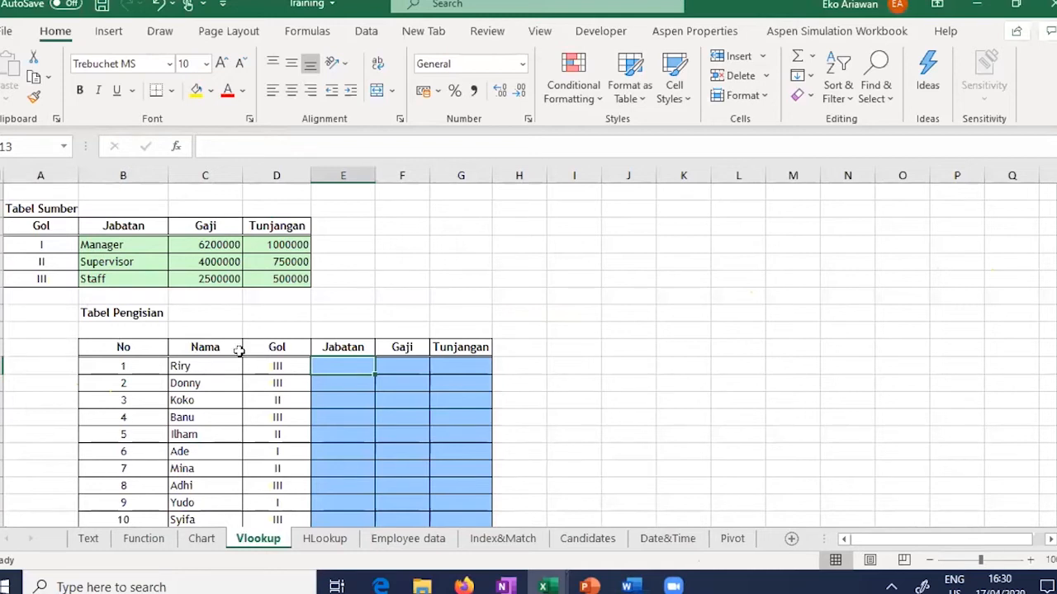
{"action": "left_click", "coordinate": [192, 367]}
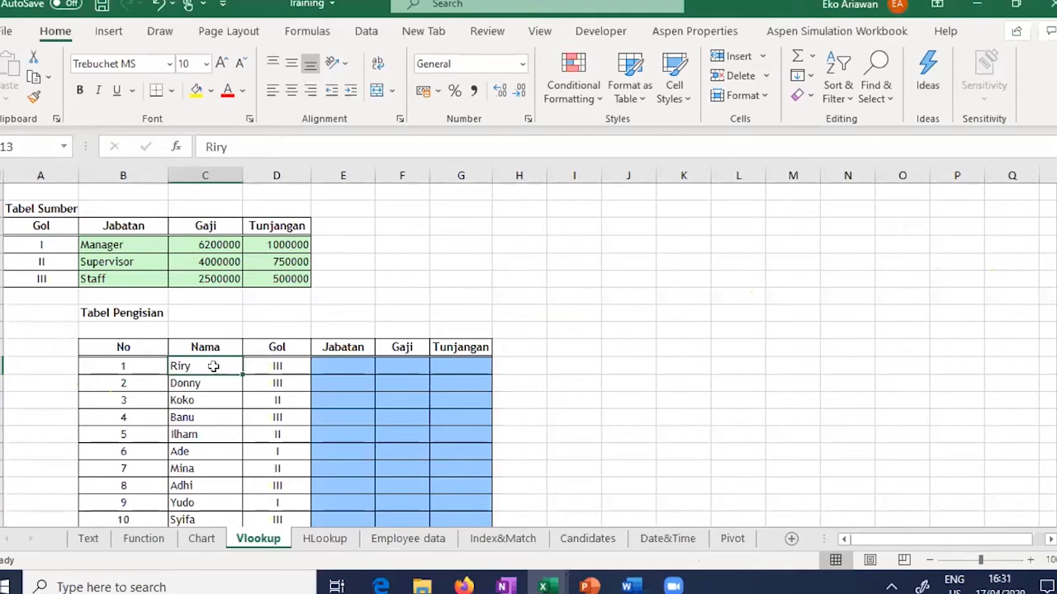
{"action": "left_click", "coordinate": [265, 365]}
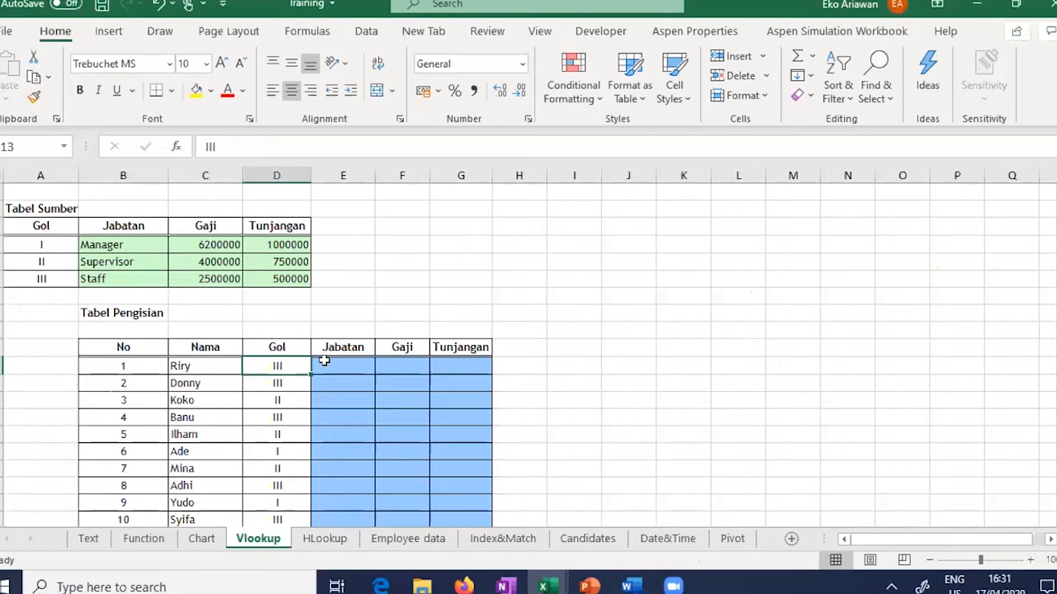
{"action": "key", "text": "Right"}
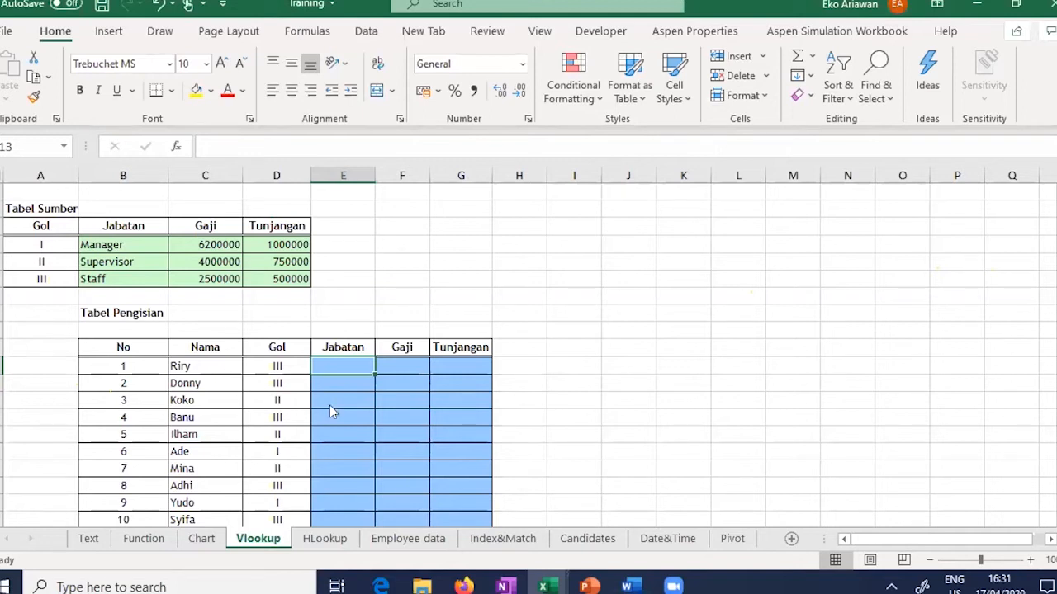
Step: Enter =VLOOKUP(D13;A6:D8;2) in E13 so the first employee's Jabatan shows Staff
{"action": "type", "text": "=V"}
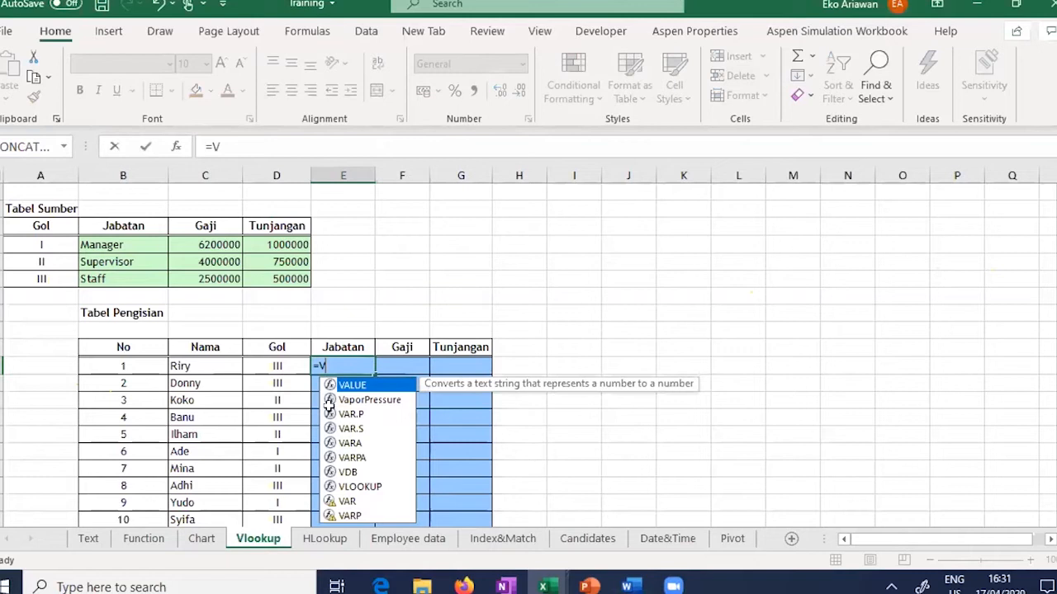
{"action": "type", "text": "LOOKUP"}
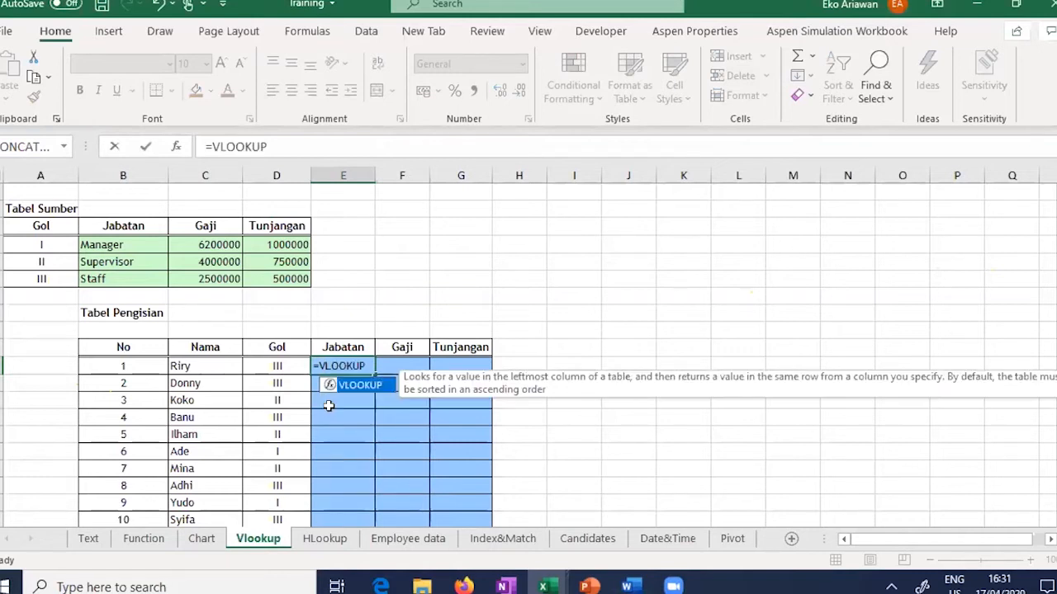
{"action": "type", "text": "("}
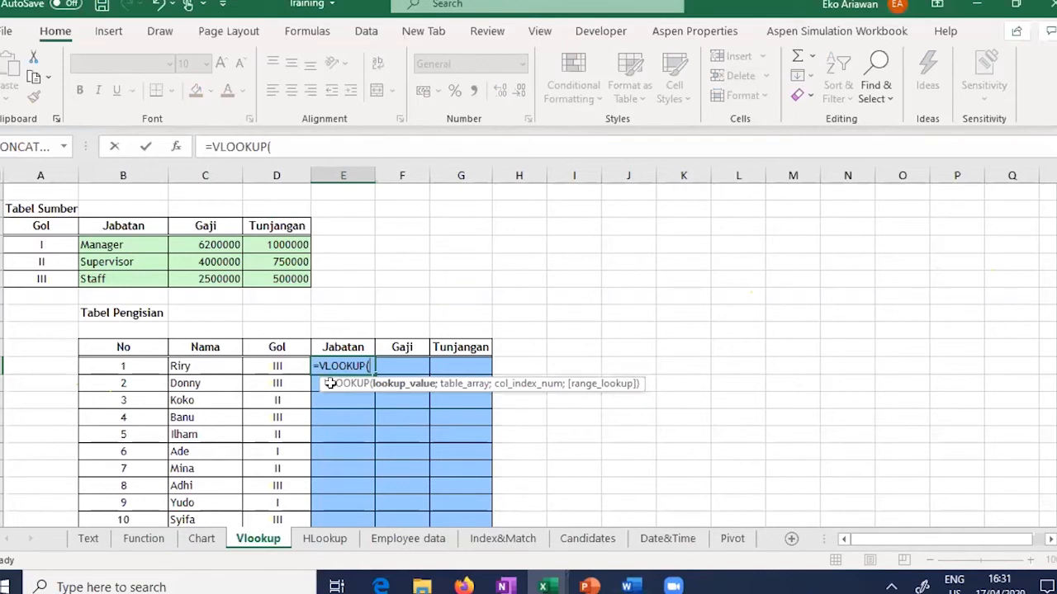
{"action": "left_click", "coordinate": [280, 366]}
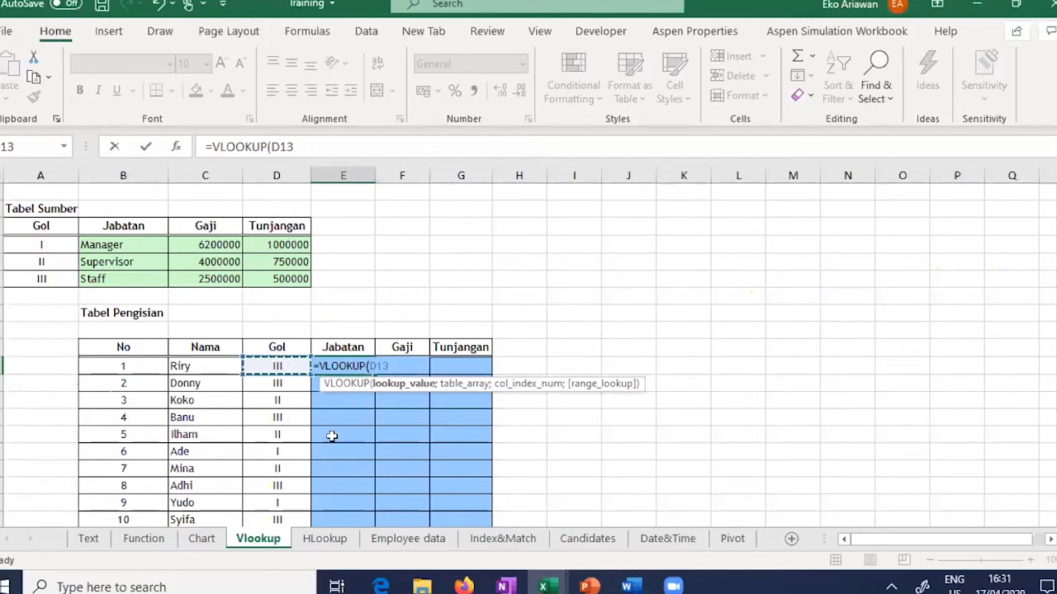
{"action": "type", "text": ";"}
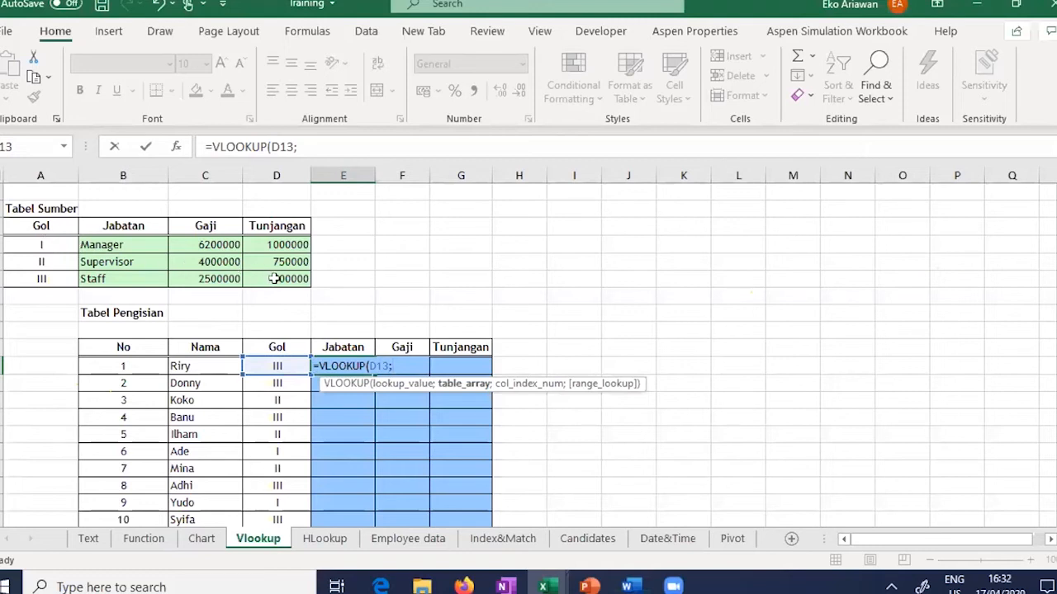
{"action": "left_click_drag", "start_coordinate": [41, 245], "coordinate": [274, 279]}
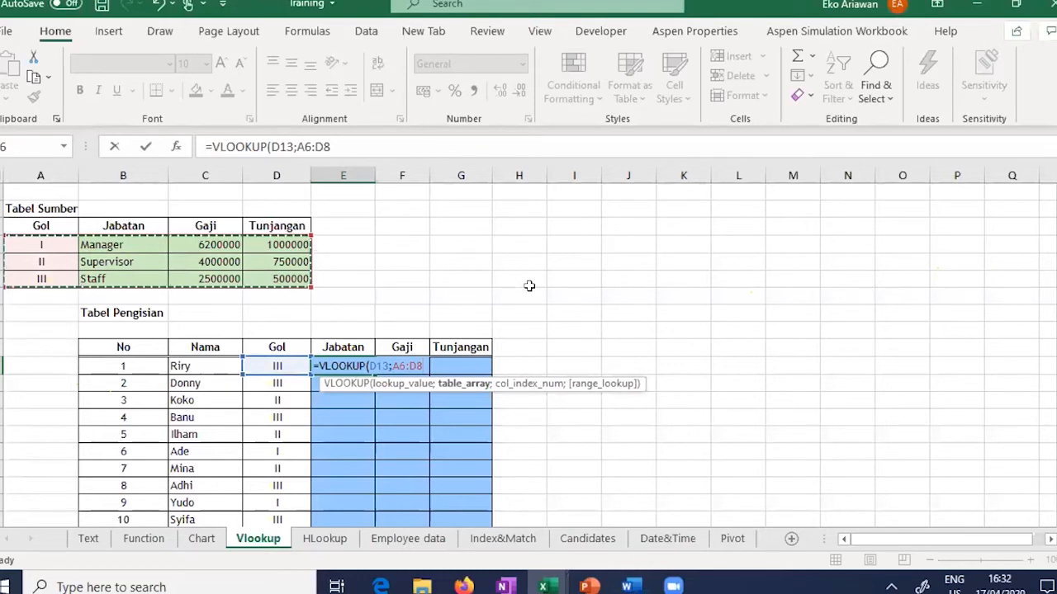
{"action": "type", "text": ";"}
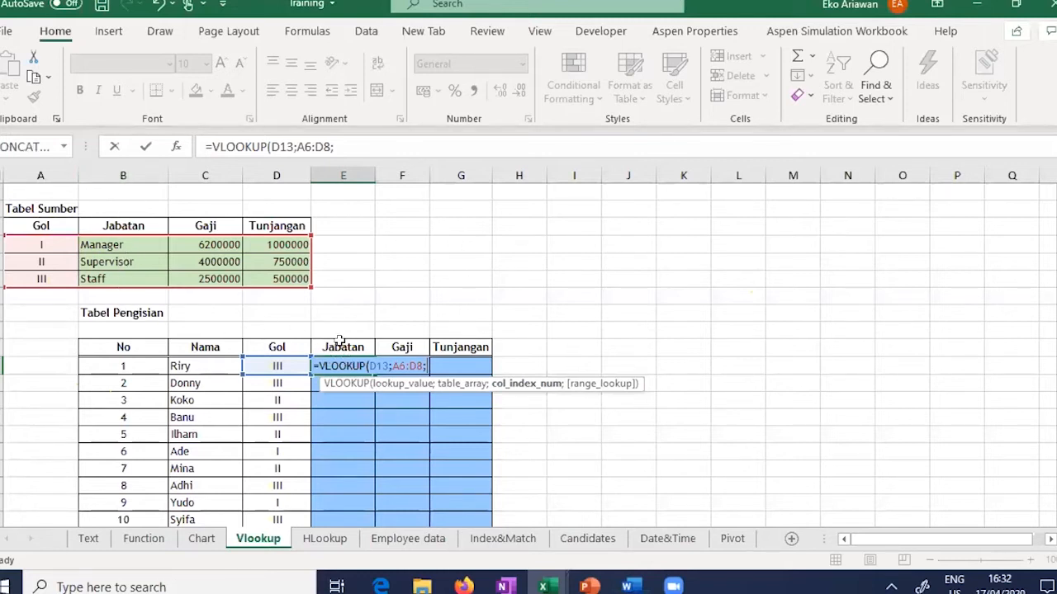
{"action": "type", "text": "2)"}
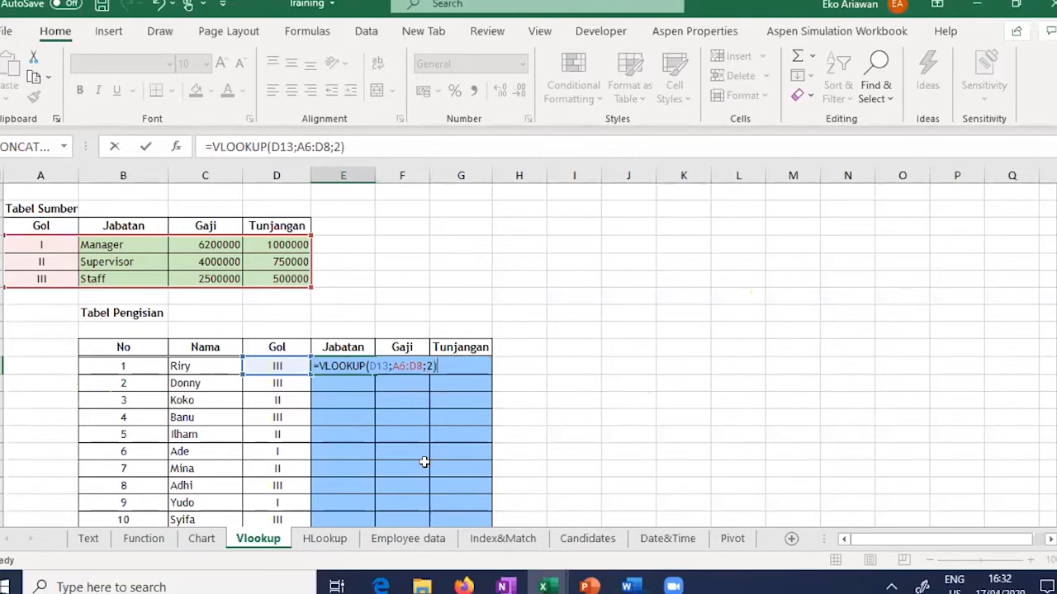
{"action": "key", "text": "Return"}
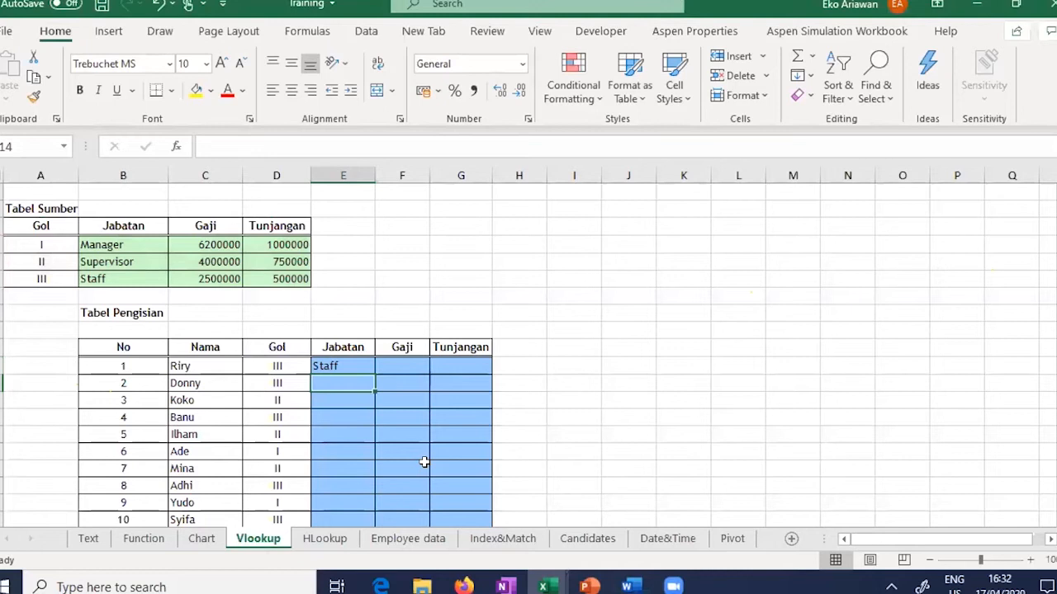
{"action": "key", "text": "Up"}
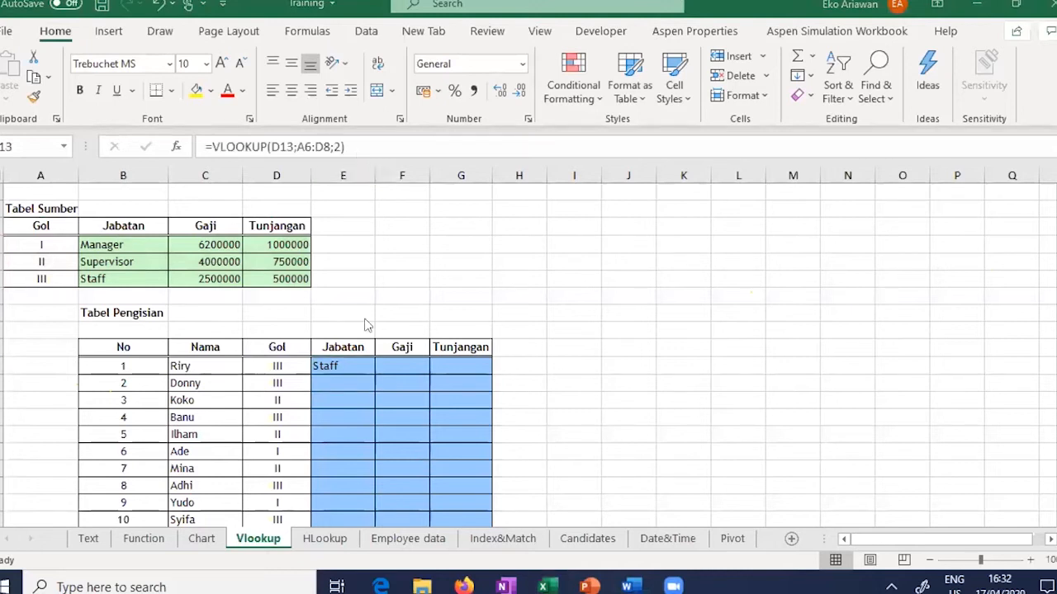
{"action": "double_click", "coordinate": [353, 365]}
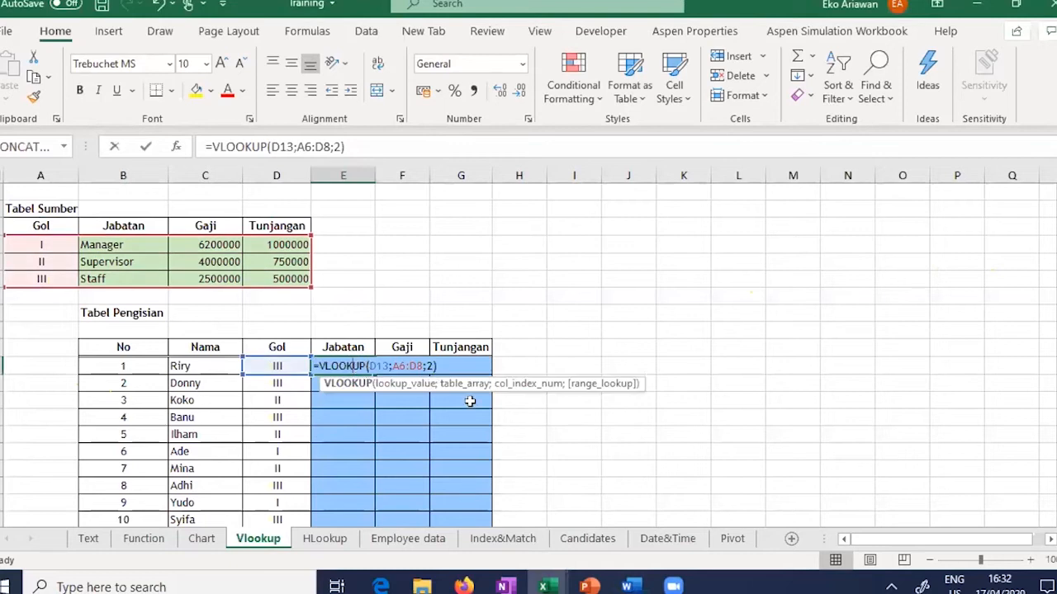
{"action": "left_click", "coordinate": [435, 366]}
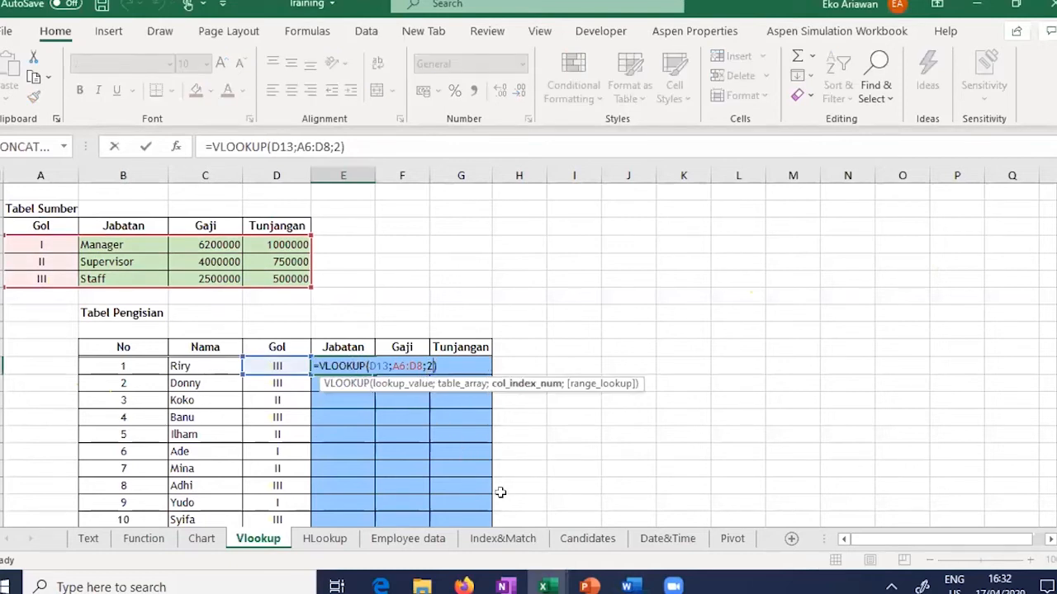
{"action": "key", "text": "BackSpace"}
{"action": "type", "text": "3"}
{"action": "key", "text": "Return"}
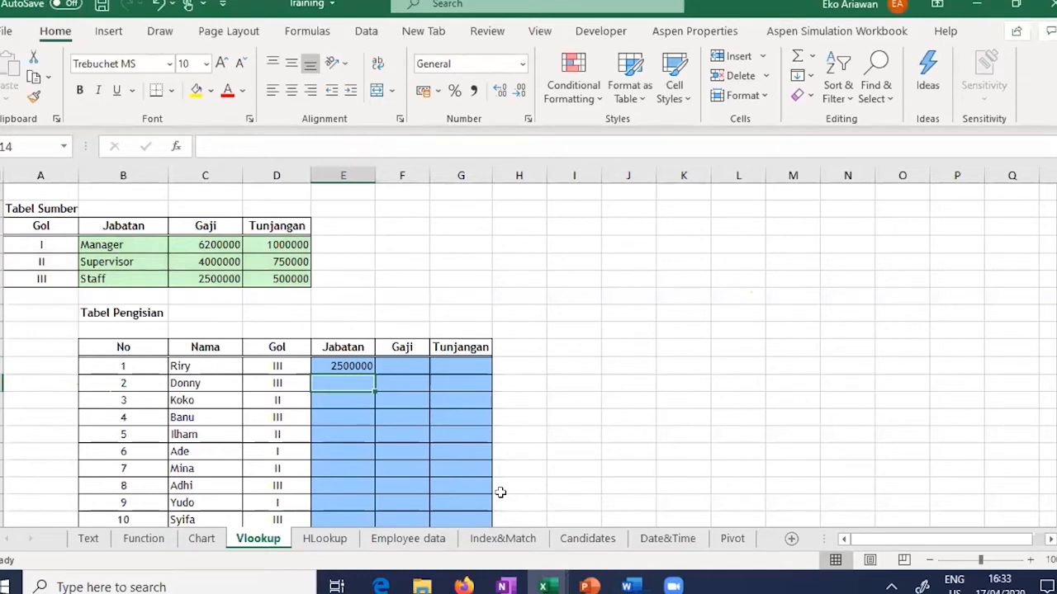
{"action": "key", "text": "Up"}
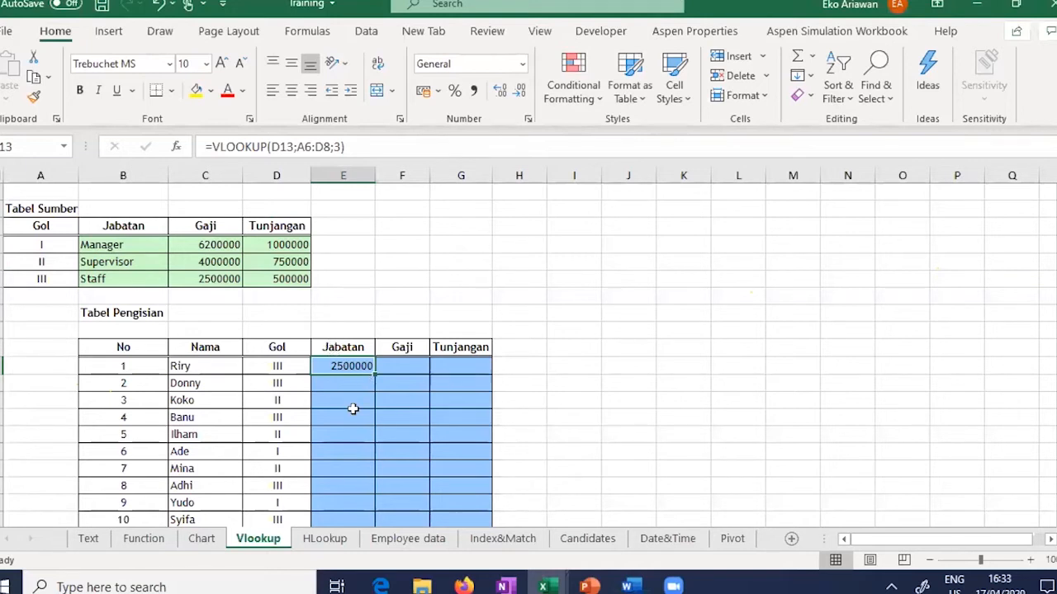
{"action": "double_click", "coordinate": [367, 363]}
{"action": "left_click", "coordinate": [431, 365]}
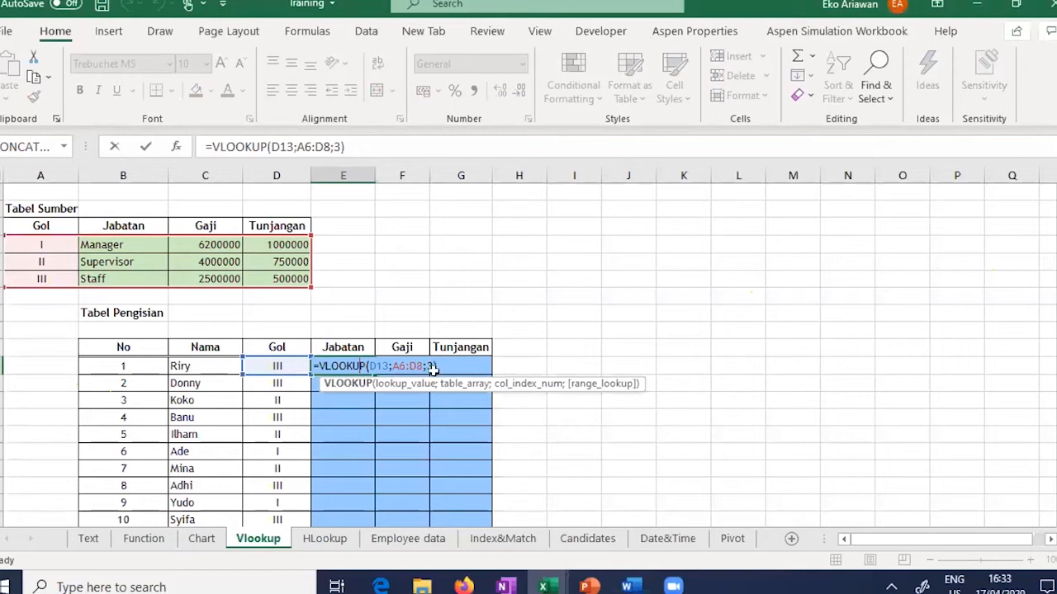
{"action": "key", "text": "BackSpace"}
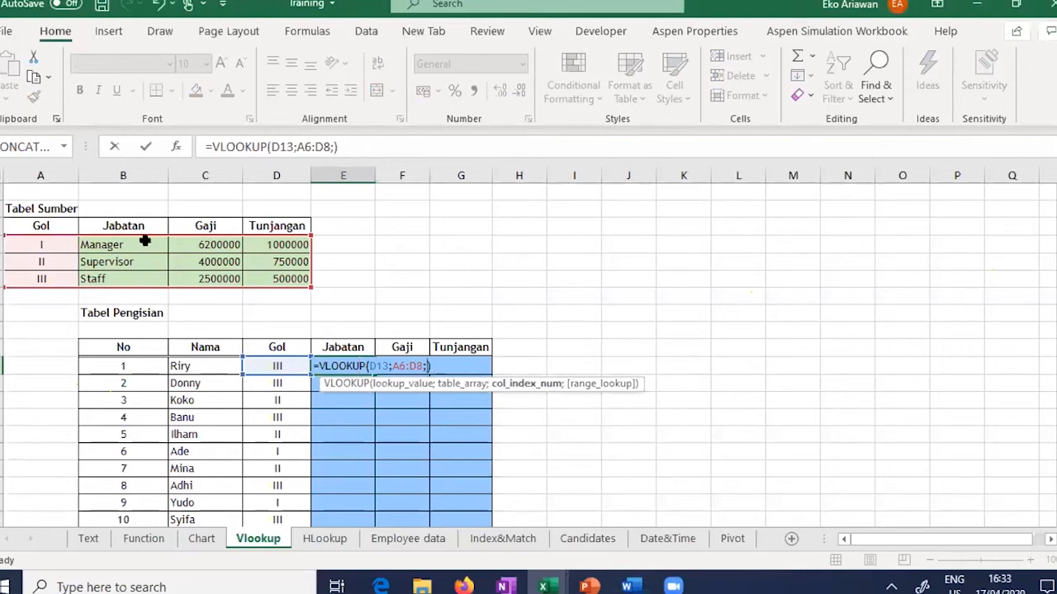
{"action": "type", "text": "2"}
{"action": "key", "text": "Return"}
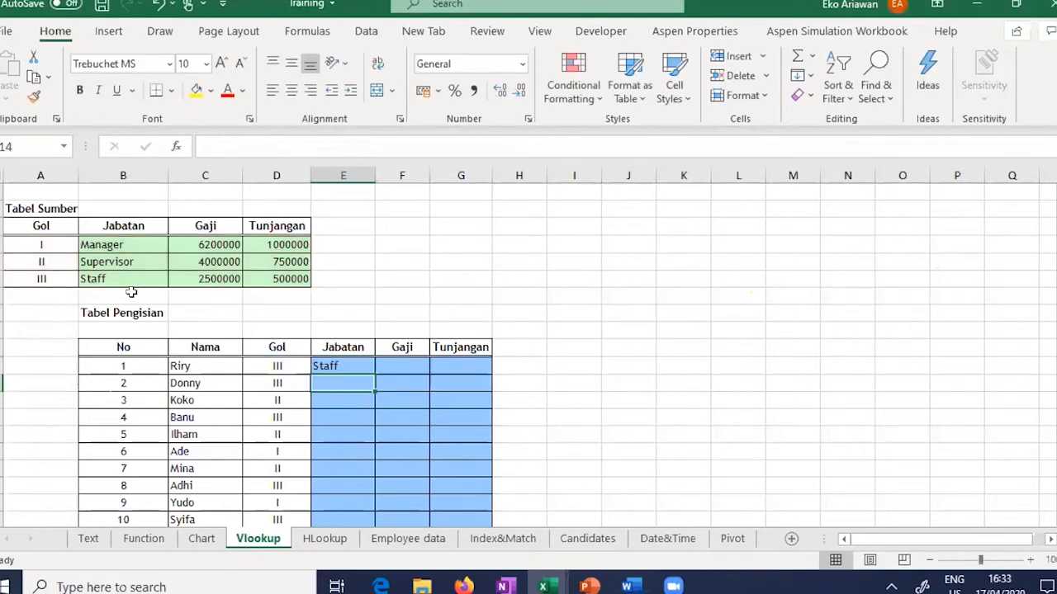
{"action": "left_click", "coordinate": [361, 368]}
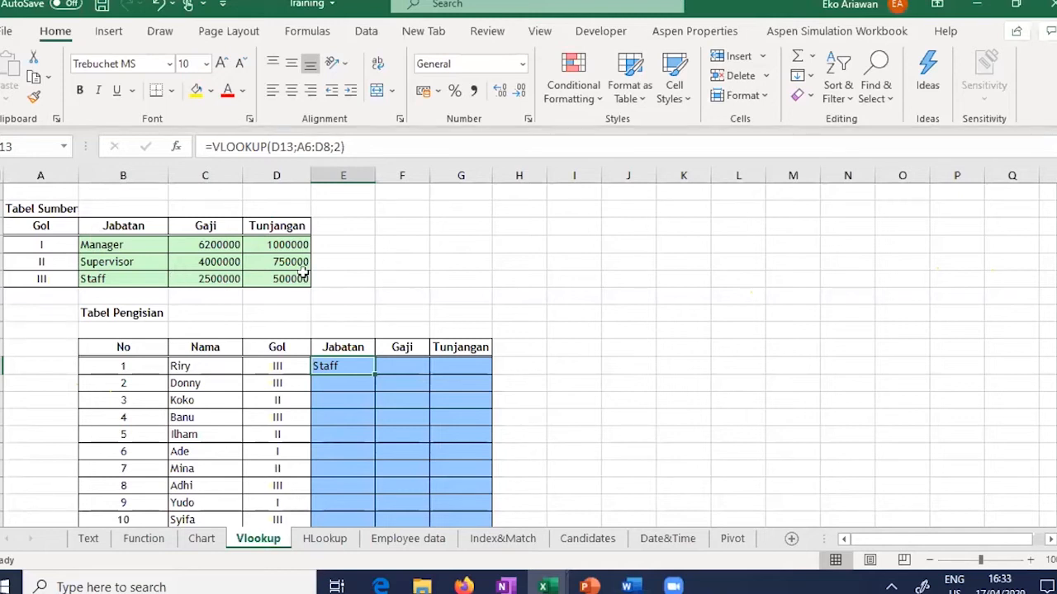
Step: Lock the table range in E13's formula as $A$6:$D$8
{"action": "left_click", "coordinate": [304, 147]}
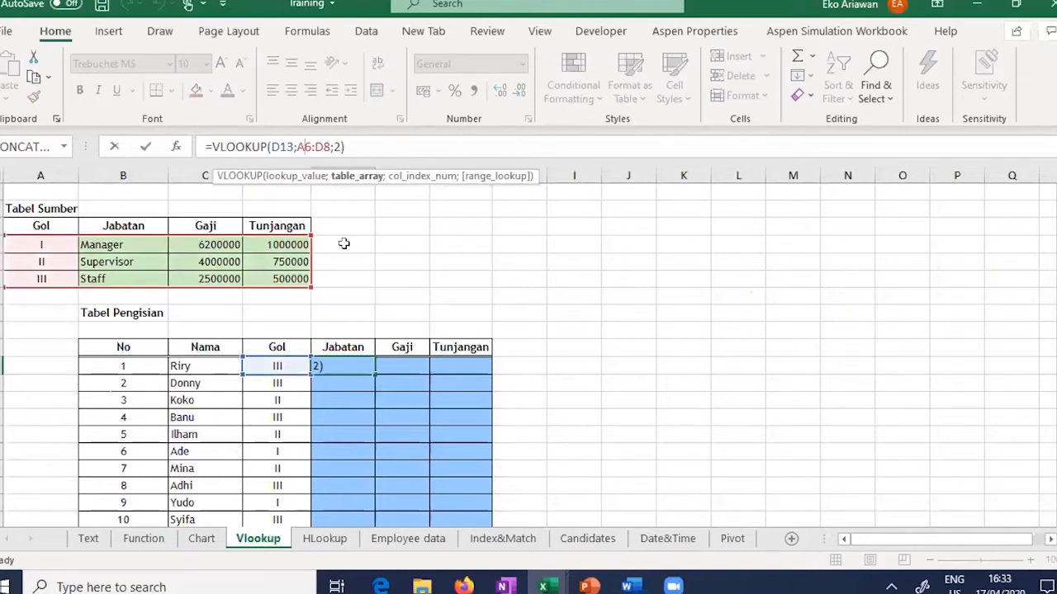
{"action": "key", "text": "Left"}
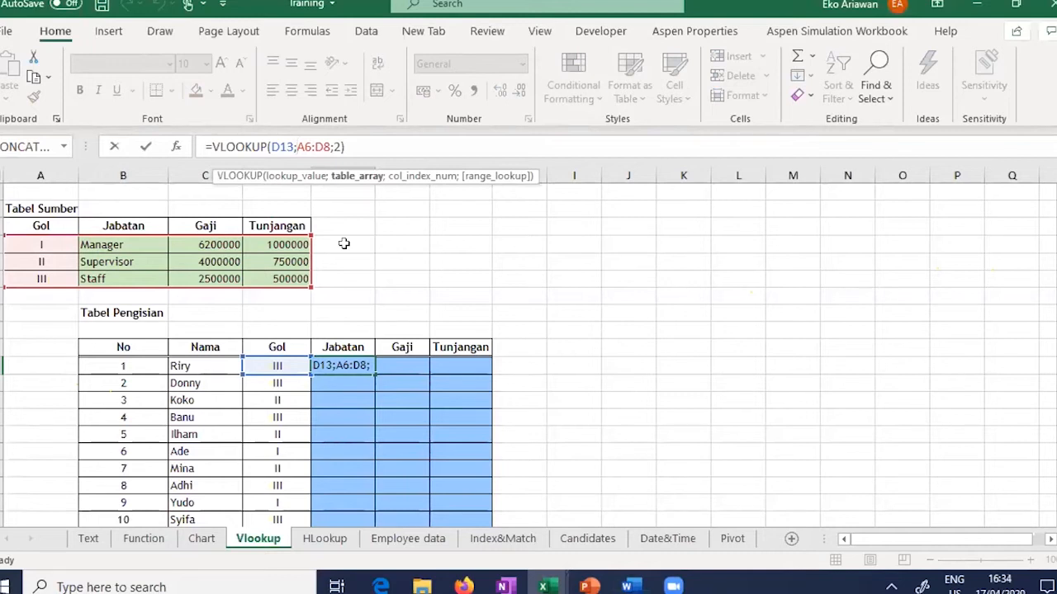
{"action": "type", "text": "$"}
{"action": "key", "text": "Right"}
{"action": "type", "text": "$"}
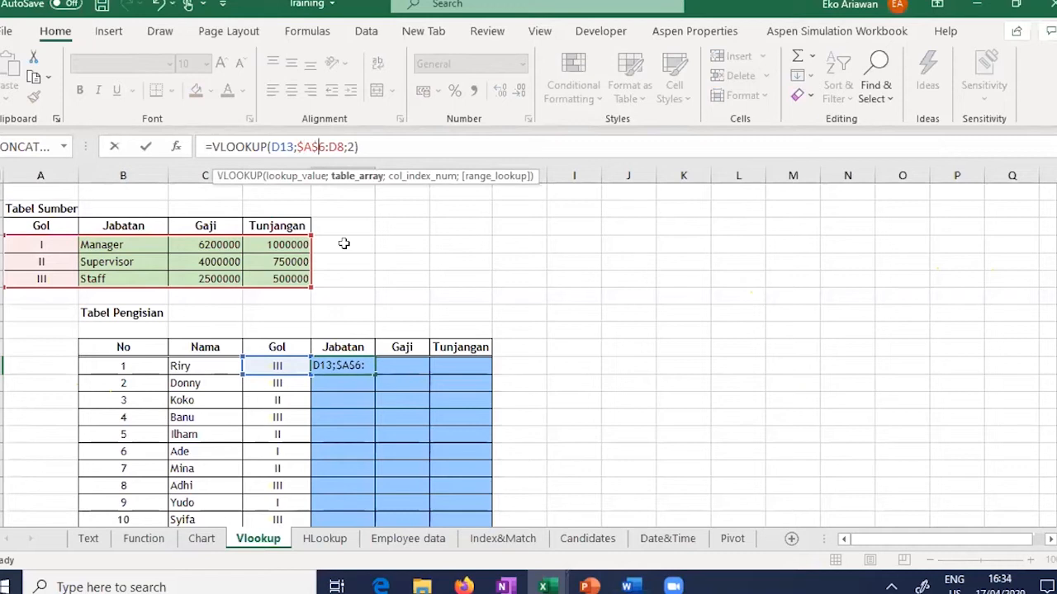
{"action": "key", "text": "Right"}
{"action": "key", "text": "Right"}
{"action": "type", "text": "$A"}
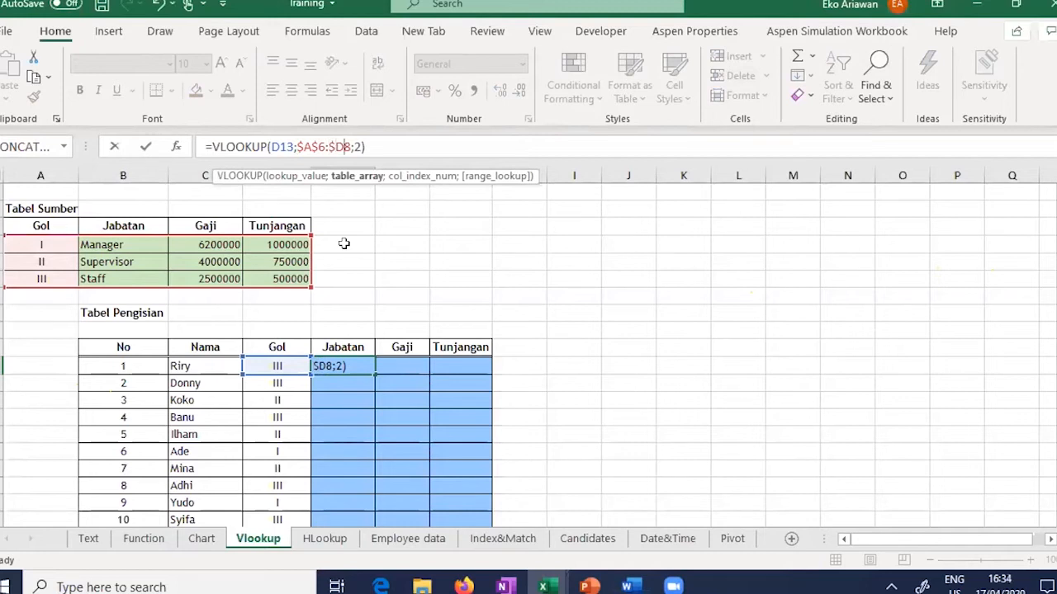
{"action": "type", "text": "$"}
{"action": "key", "text": "Return"}
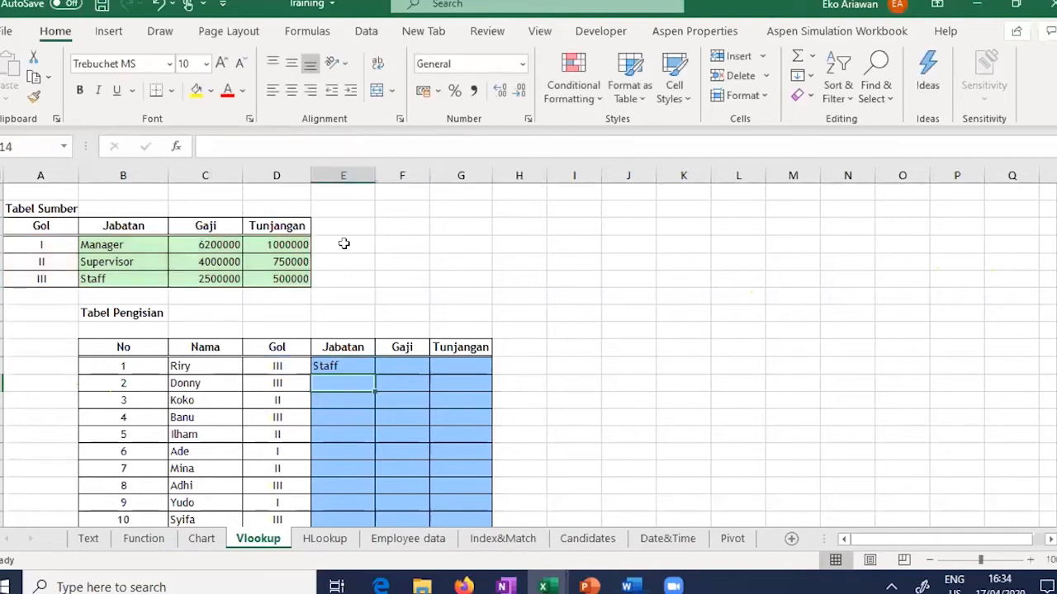
{"action": "left_click", "coordinate": [359, 367]}
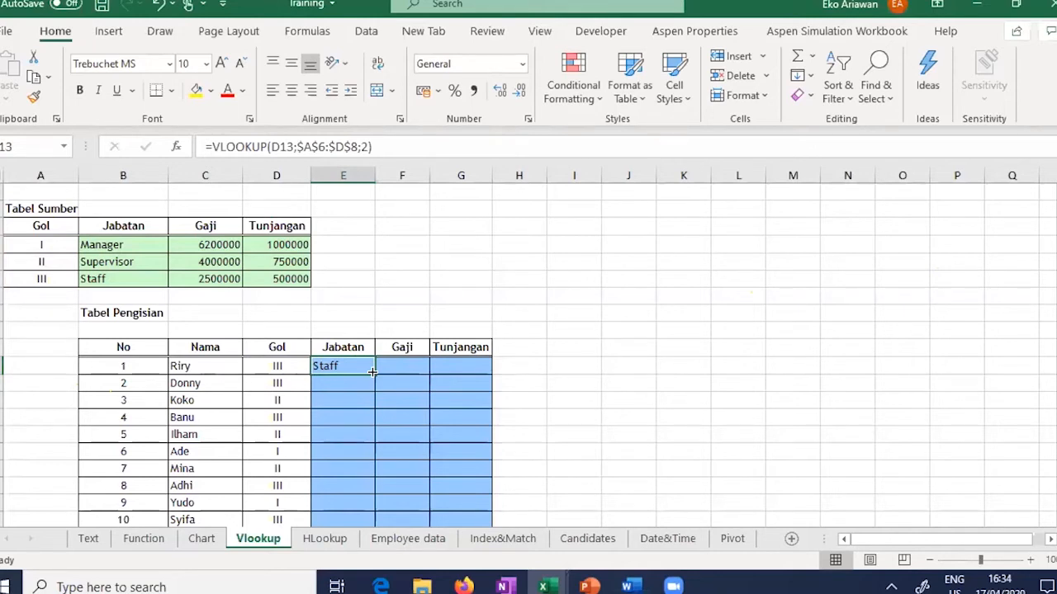
Step: Copy the Jabatan VLOOKUP down from E13 to E22 for all ten employees
{"action": "left_click_drag", "start_coordinate": [1056, 293], "coordinate": [1055, 299]}
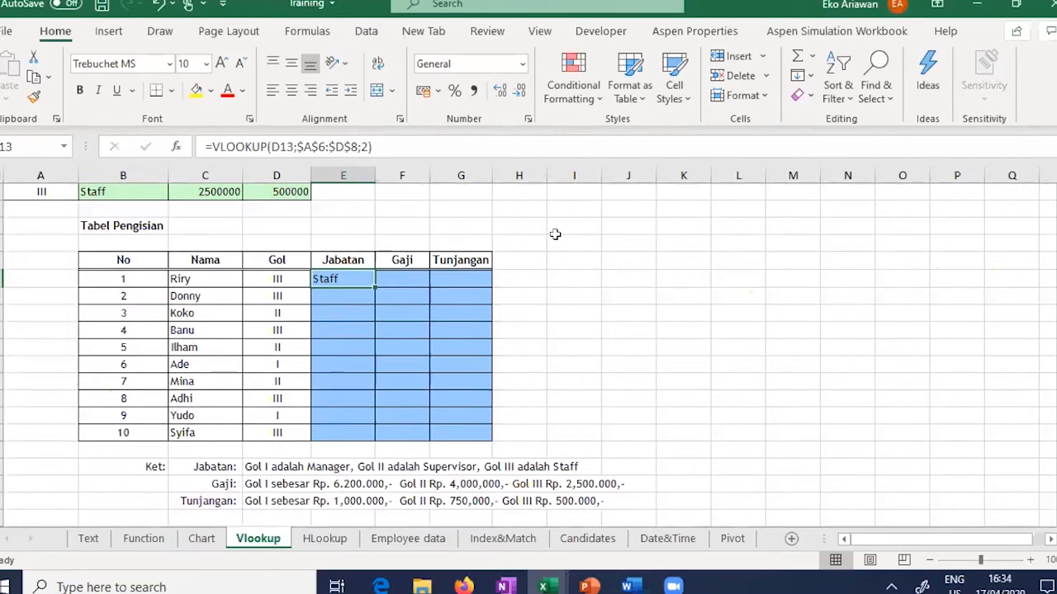
{"action": "double_click", "coordinate": [374, 285]}
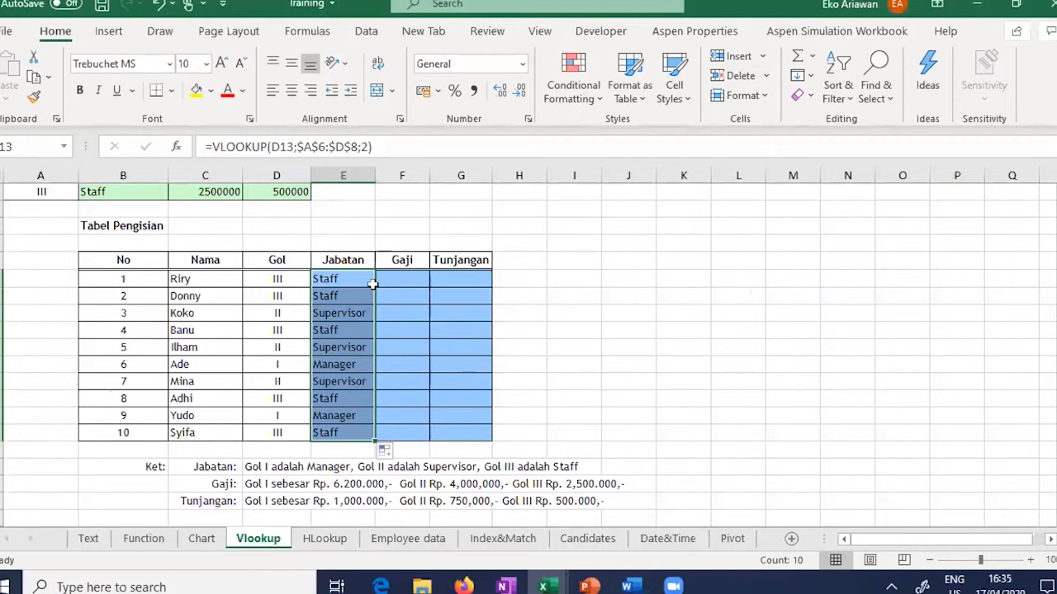
{"action": "scroll", "coordinate": [549, 303], "scroll_direction": "up", "scroll_amount": 1}
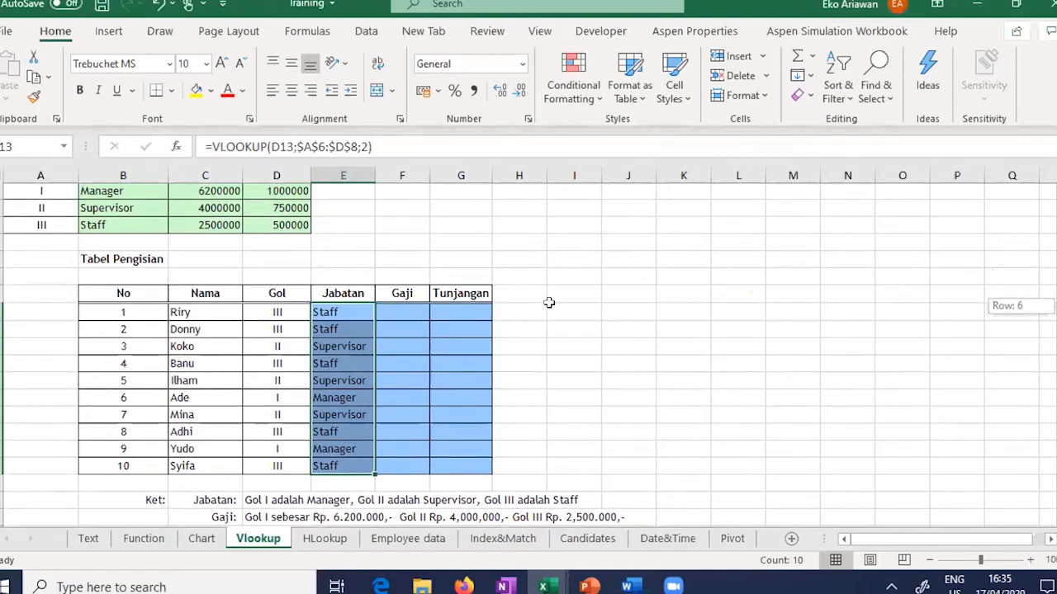
{"action": "scroll", "coordinate": [549, 303], "scroll_direction": "up", "scroll_amount": 1}
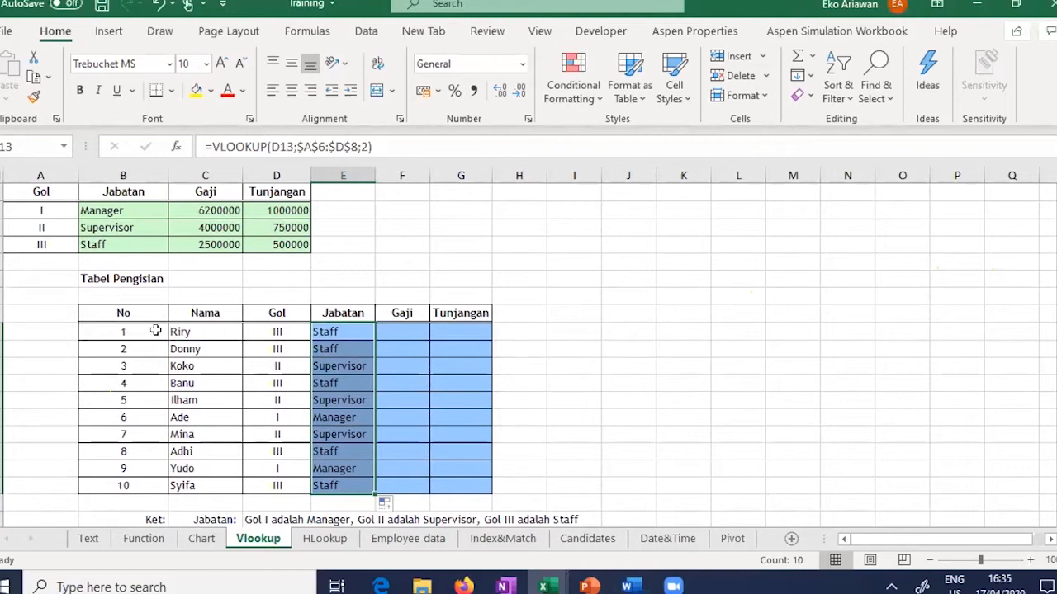
Step: Check Koko's and Ade's Gol values against their looked-up Jabatan results
{"action": "key", "text": "Right"}
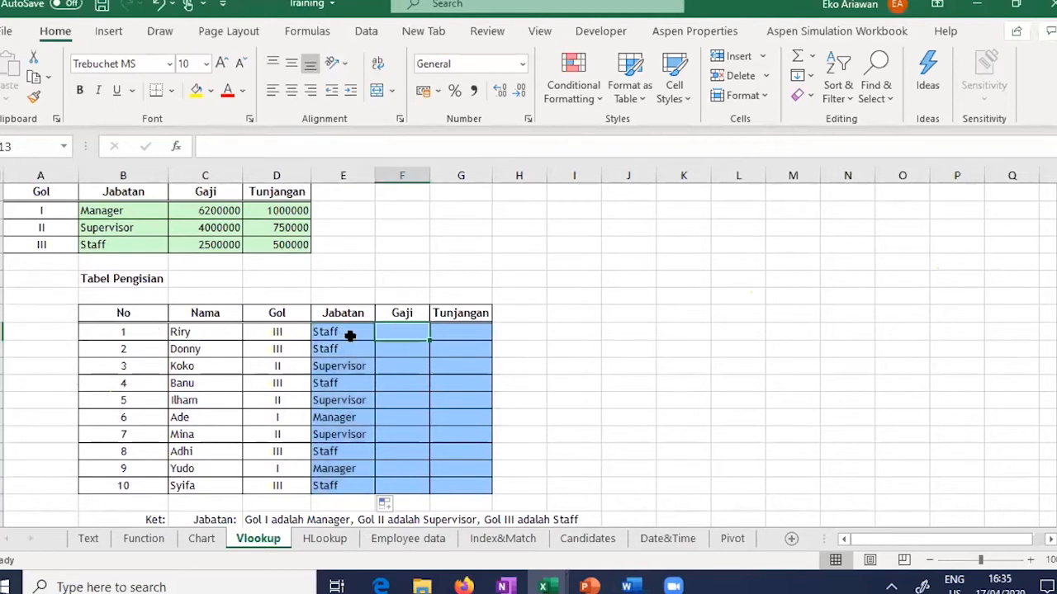
{"action": "key", "text": "Left"}
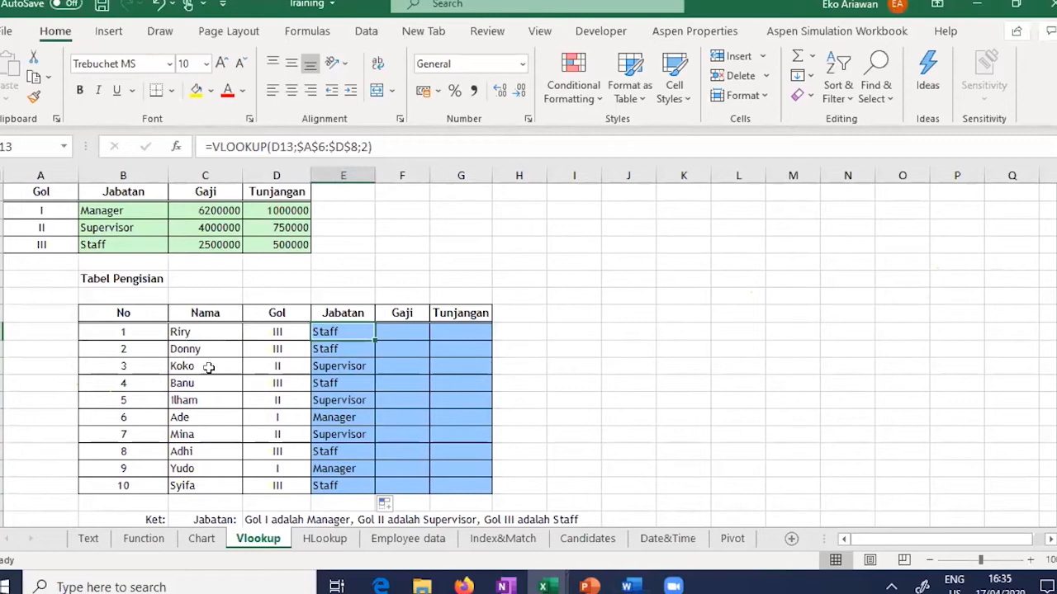
{"action": "left_click", "coordinate": [209, 368]}
{"action": "left_click", "coordinate": [298, 368]}
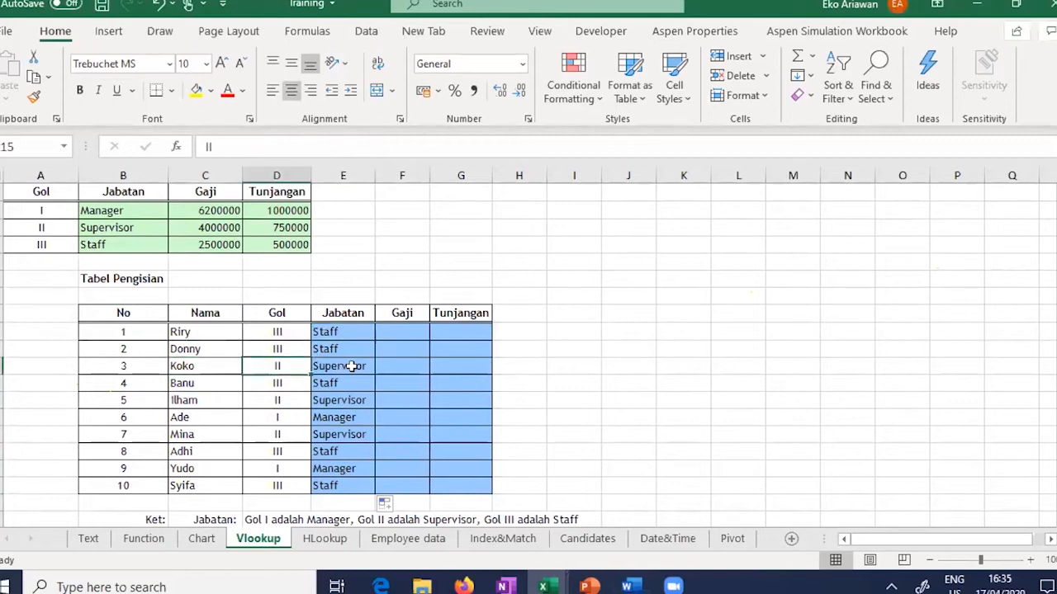
{"action": "left_click", "coordinate": [351, 367]}
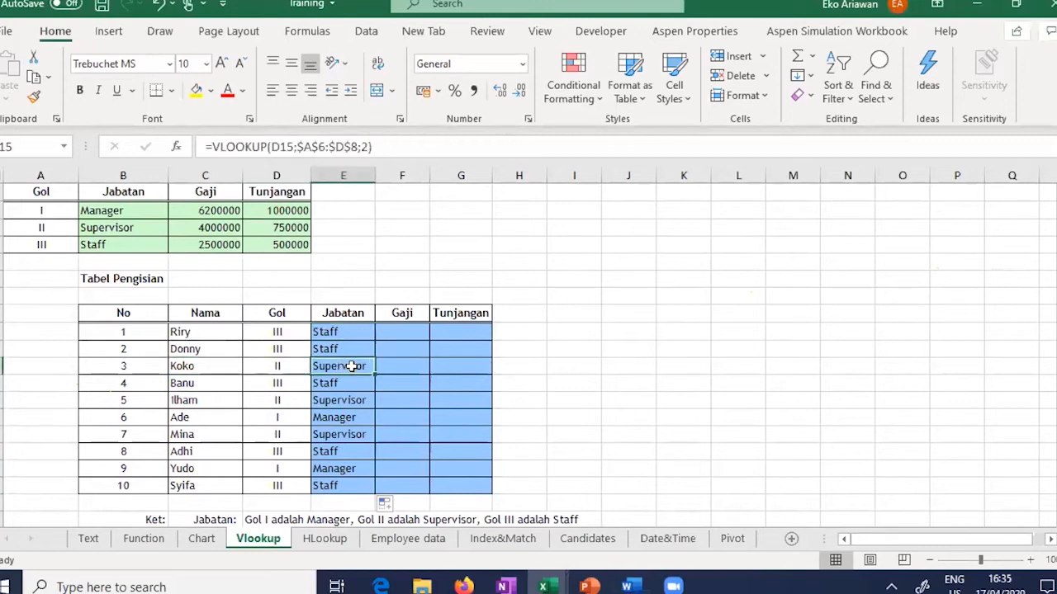
{"action": "left_click", "coordinate": [207, 418]}
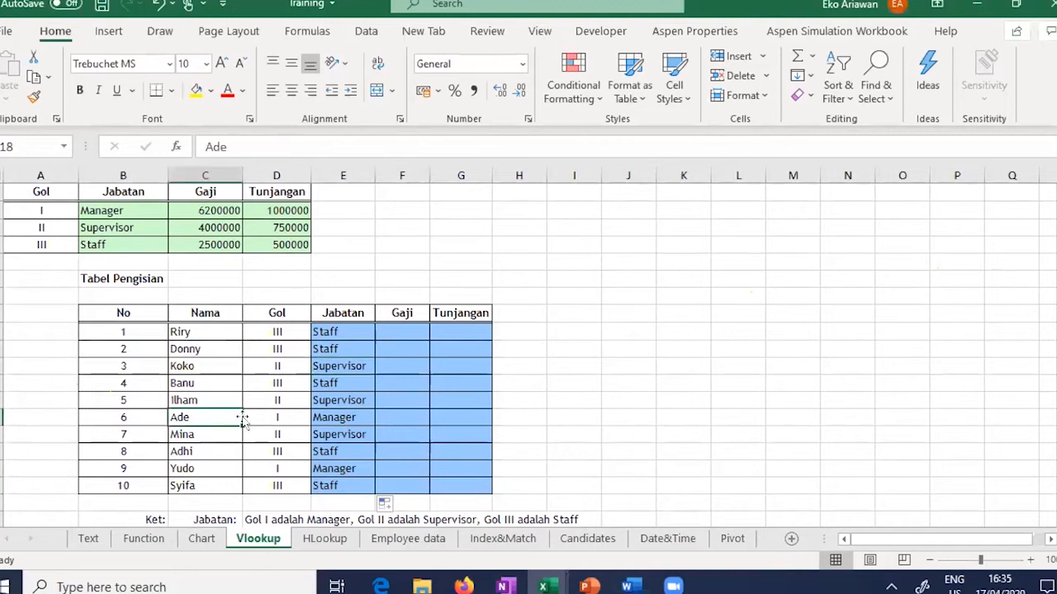
{"action": "left_click", "coordinate": [279, 418]}
{"action": "left_click", "coordinate": [348, 418]}
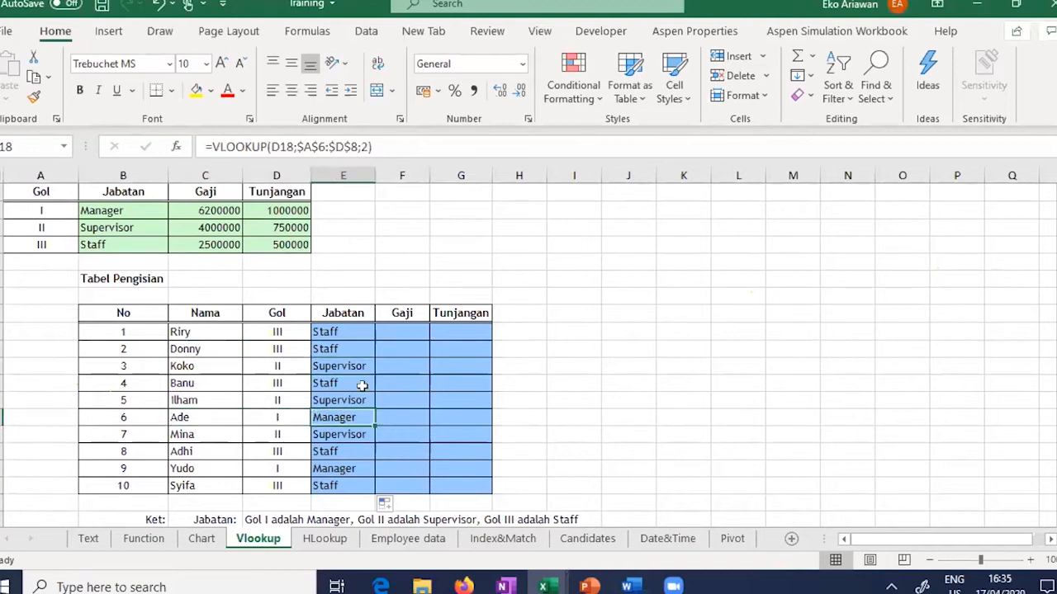
{"action": "left_click", "coordinate": [405, 331]}
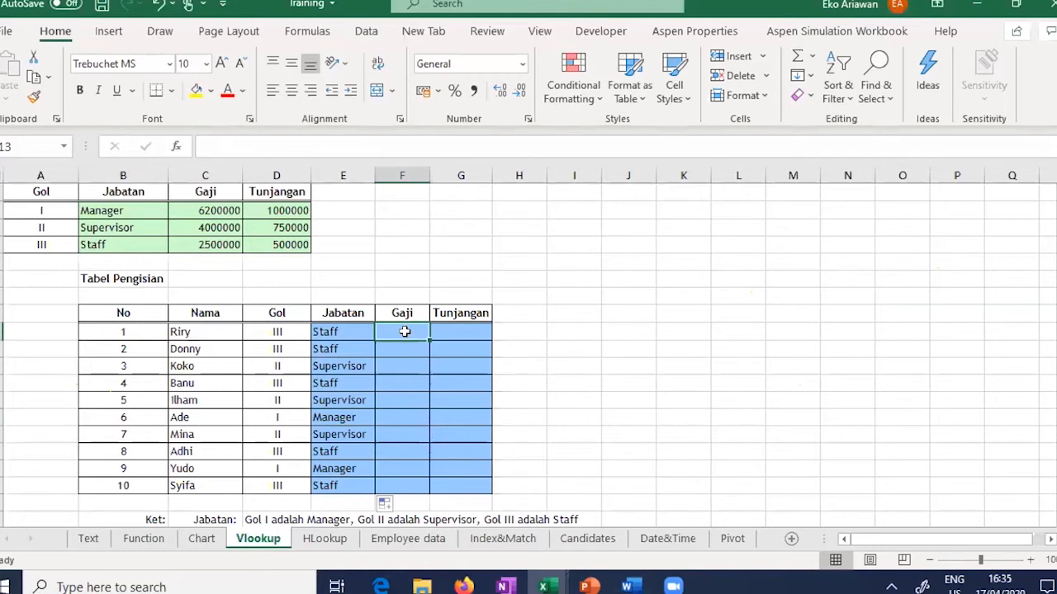
Step: Enter =VLOOKUP(D13;A6:D8;3) in F13 for the first employee's Gaji
{"action": "type", "text": "="}
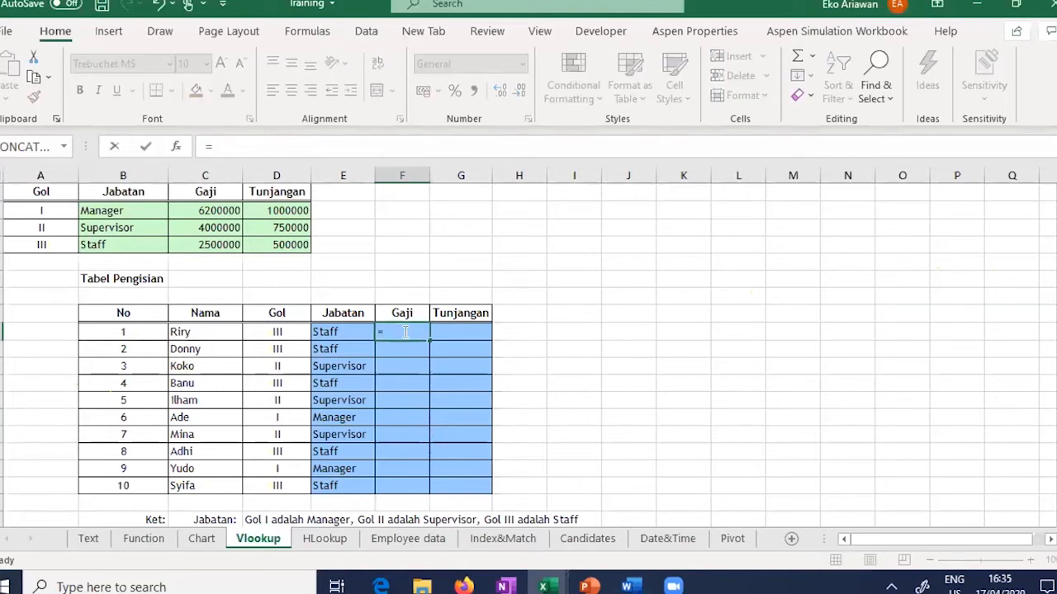
{"action": "type", "text": "VLOOKUP("}
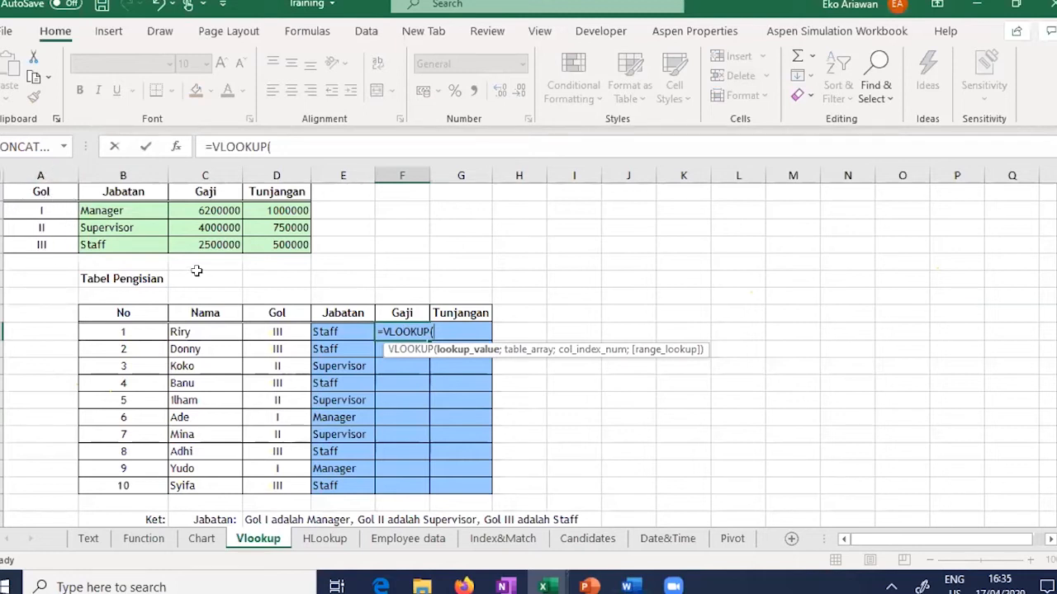
{"action": "left_click", "coordinate": [290, 331]}
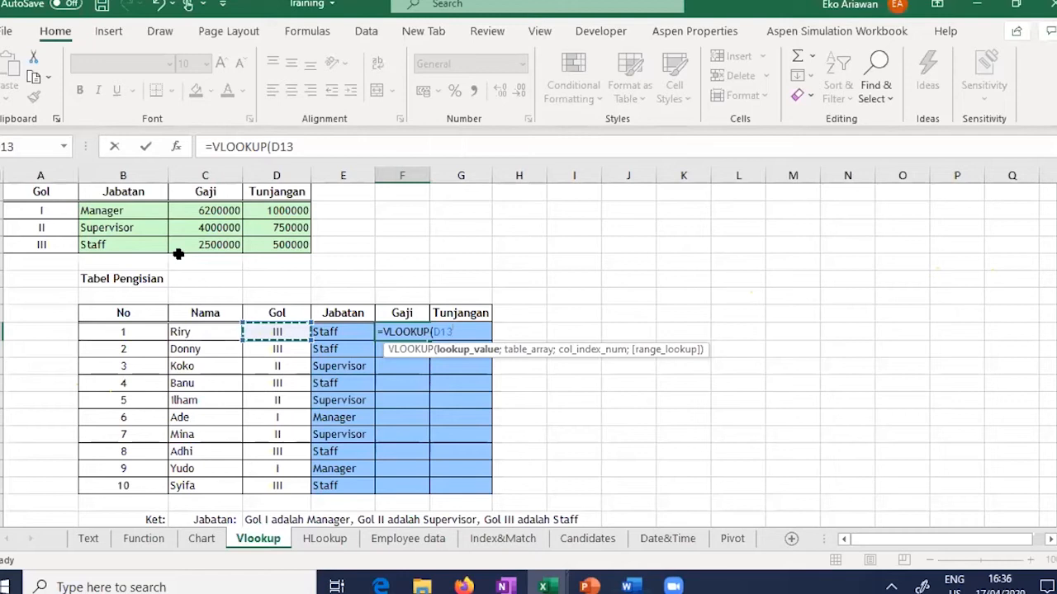
{"action": "type", "text": ";"}
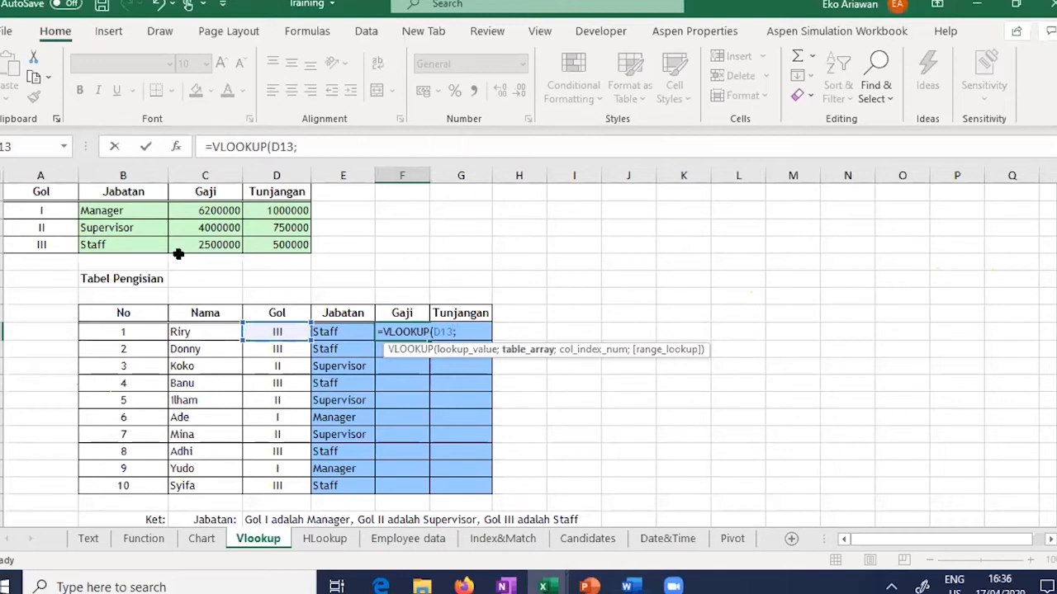
{"action": "left_click", "coordinate": [48, 213]}
{"action": "left_click_drag", "start_coordinate": [47, 213], "coordinate": [281, 235]}
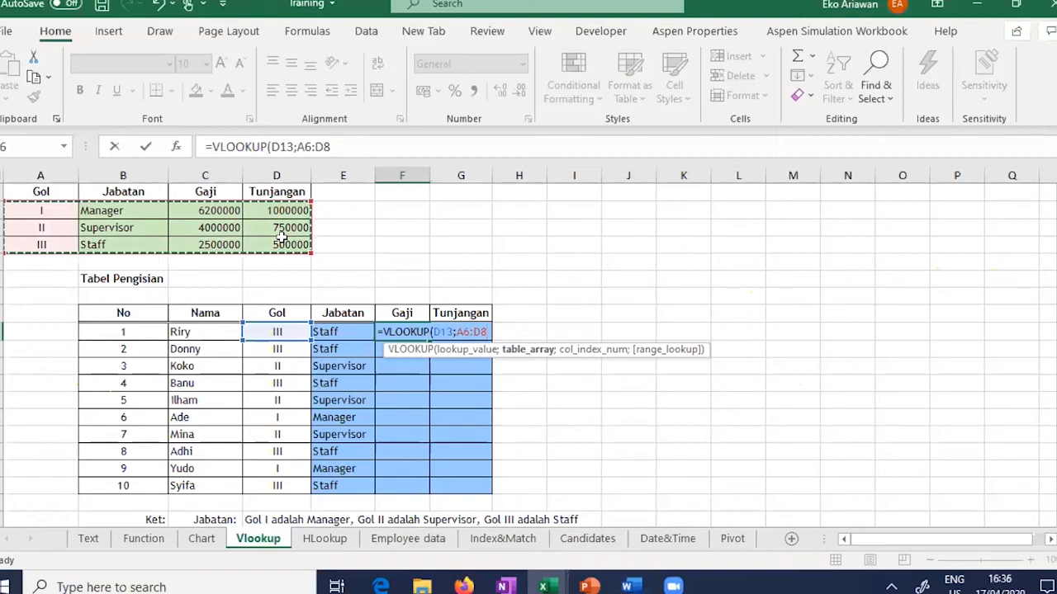
{"action": "type", "text": ";"}
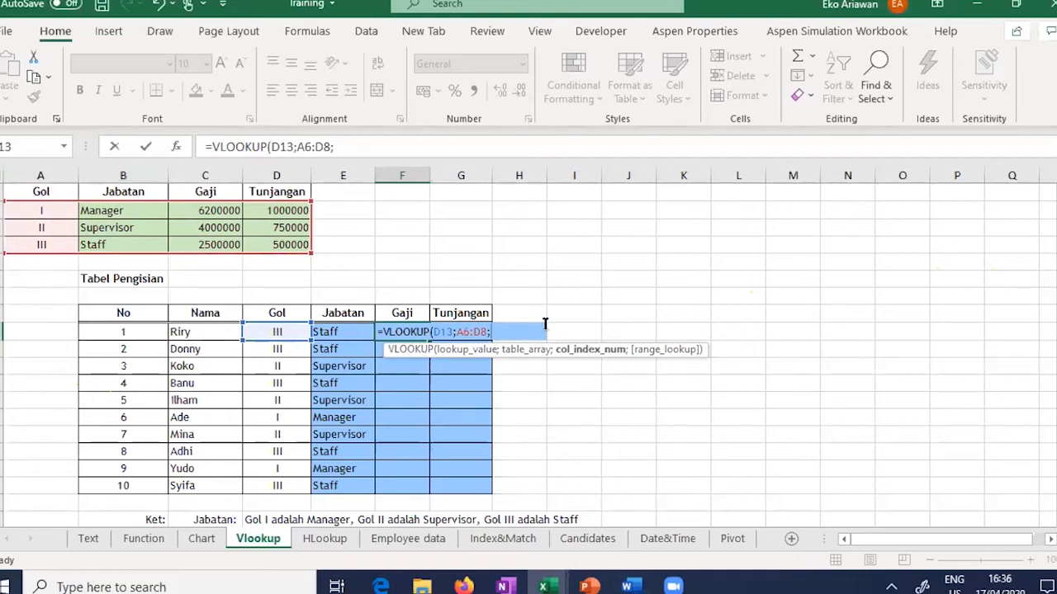
{"action": "type", "text": "3)"}
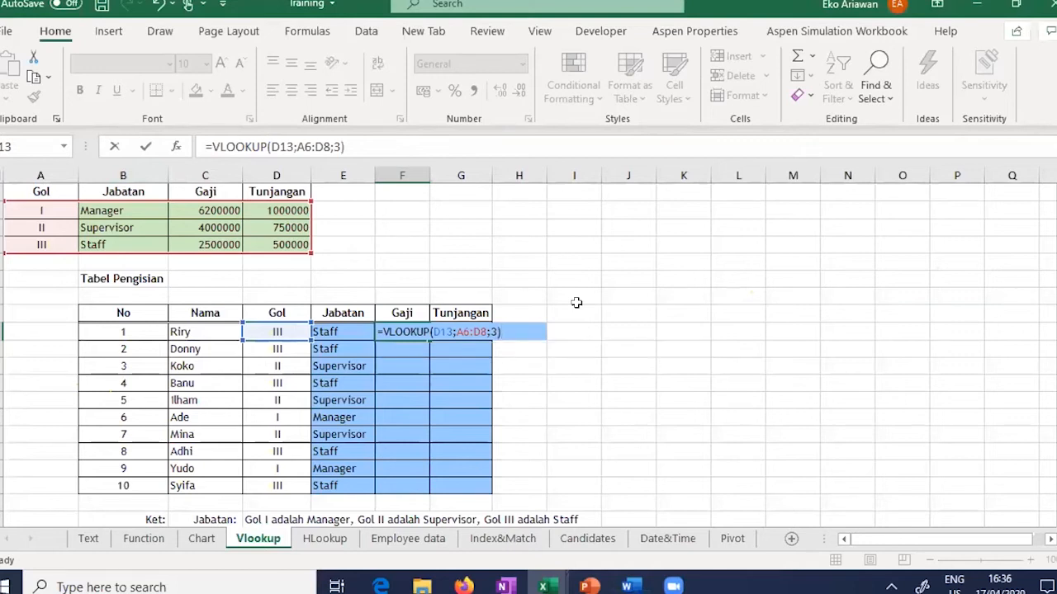
Step: Lock the range as $A$6:$D$8, returning 2500000, and copy the Gaji formula down to F22
{"action": "left_click", "coordinate": [457, 331]}
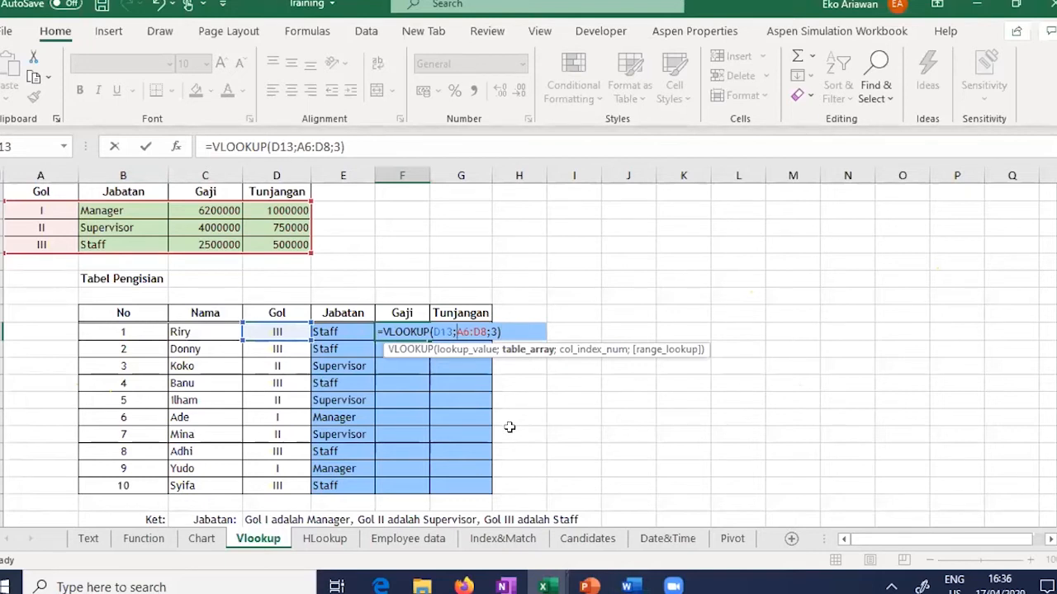
{"action": "type", "text": "$"}
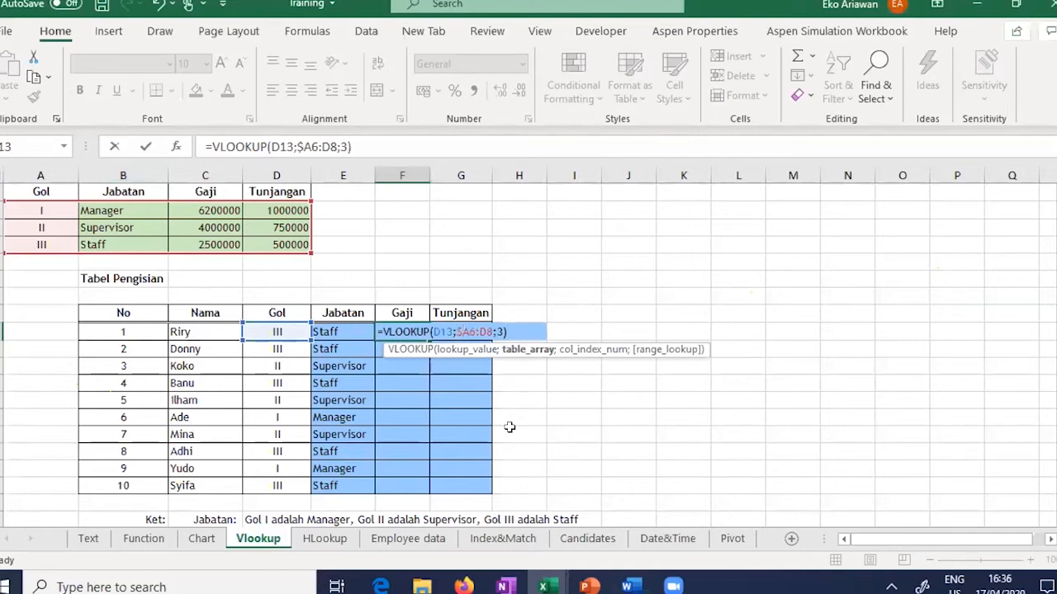
{"action": "left_click", "coordinate": [468, 331]}
{"action": "type", "text": "$"}
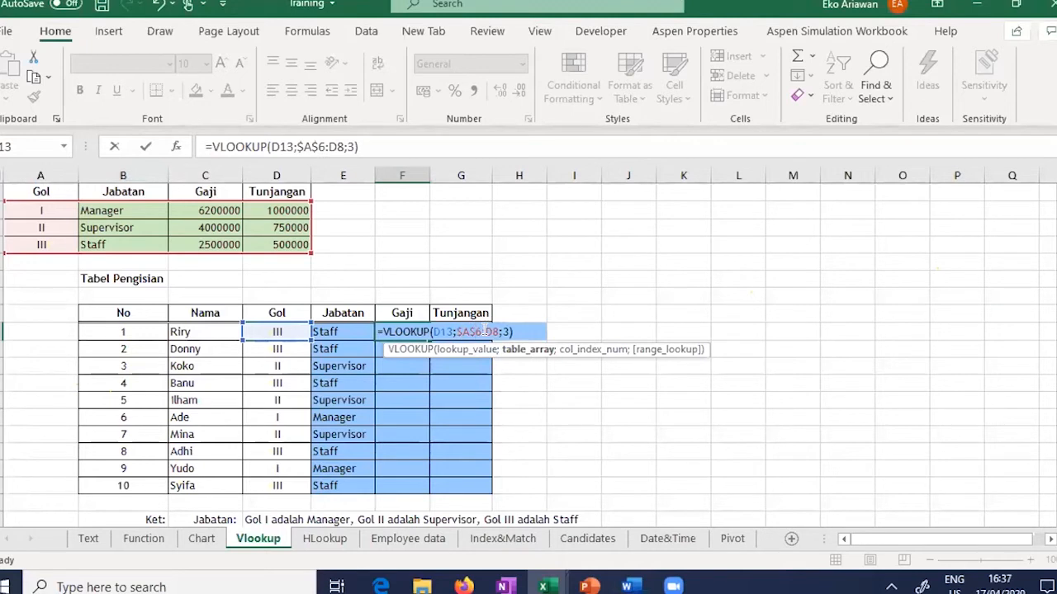
{"action": "left_click", "coordinate": [484, 331]}
{"action": "type", "text": "$"}
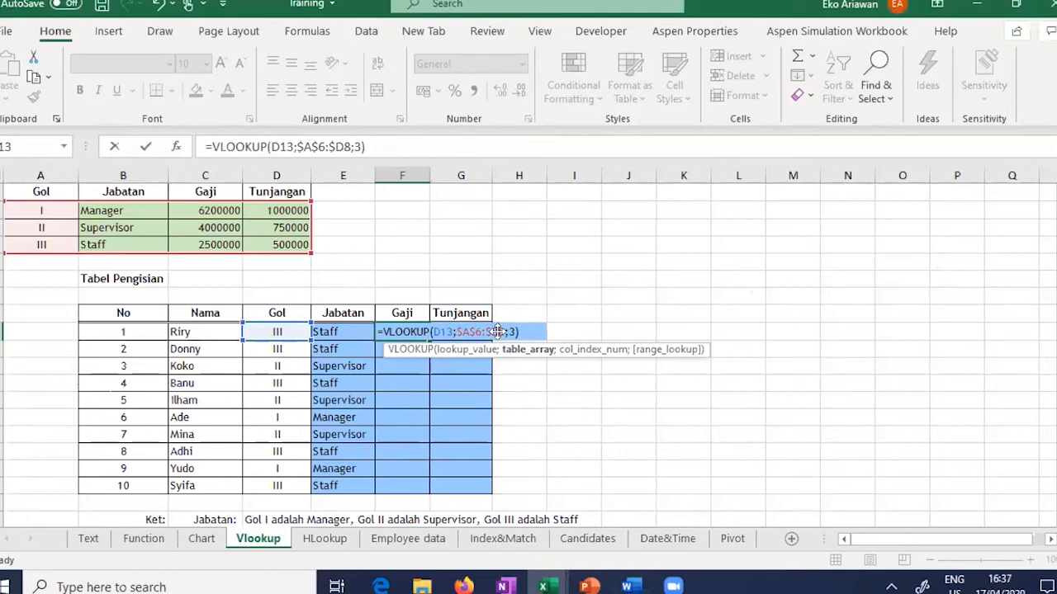
{"action": "key", "text": "Right"}
{"action": "type", "text": "$"}
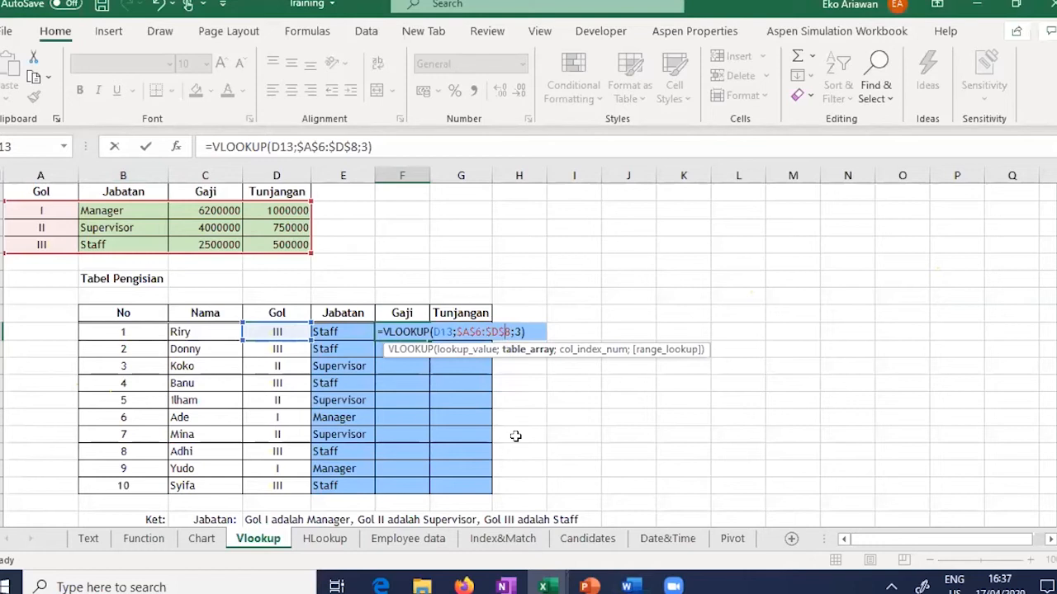
{"action": "key", "text": "Return"}
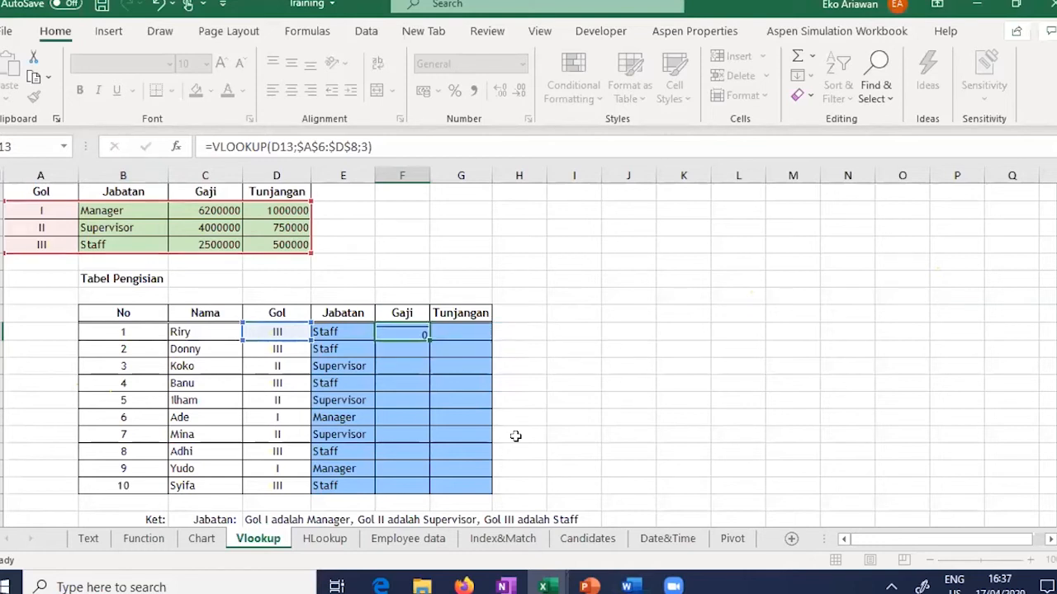
{"action": "left_click", "coordinate": [414, 326]}
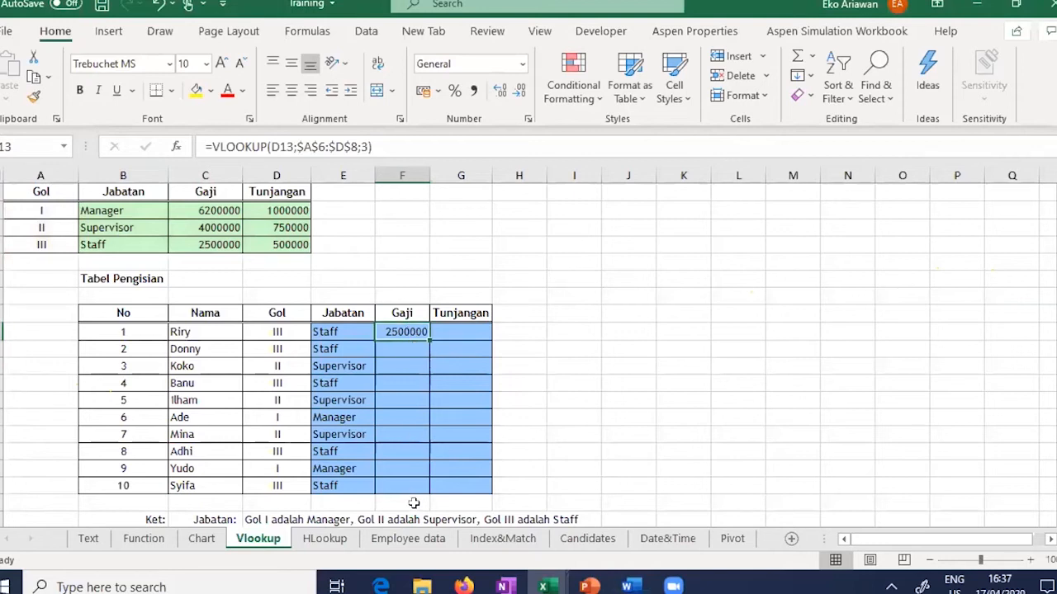
{"action": "double_click", "coordinate": [428, 340]}
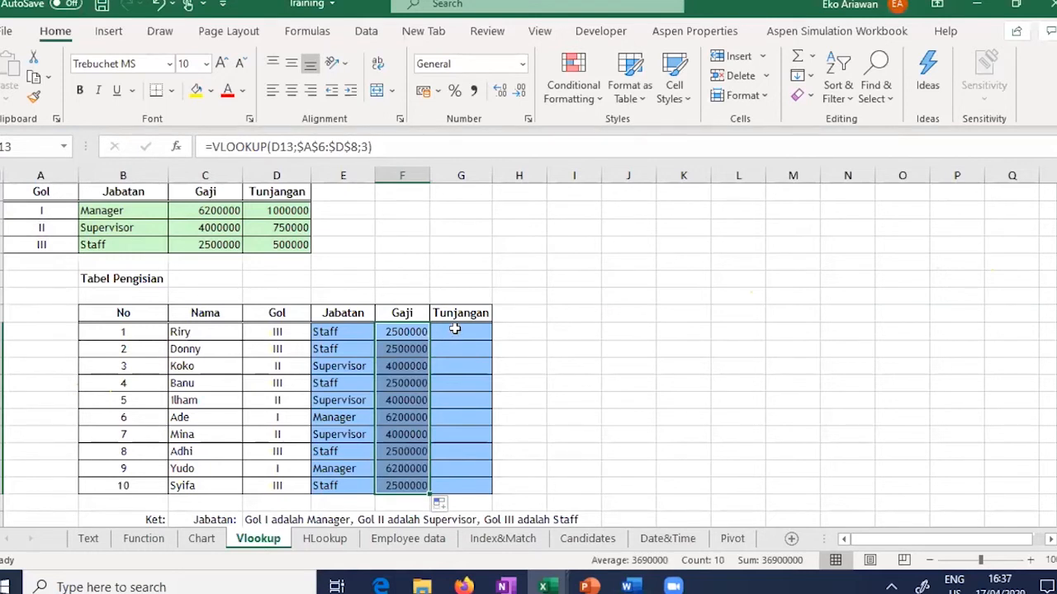
Step: Start a VLOOKUP of D13 over A6:D8 in G13 and dismiss the too-few-arguments warning
{"action": "left_click", "coordinate": [457, 329]}
{"action": "type", "text": "=VLOO"}
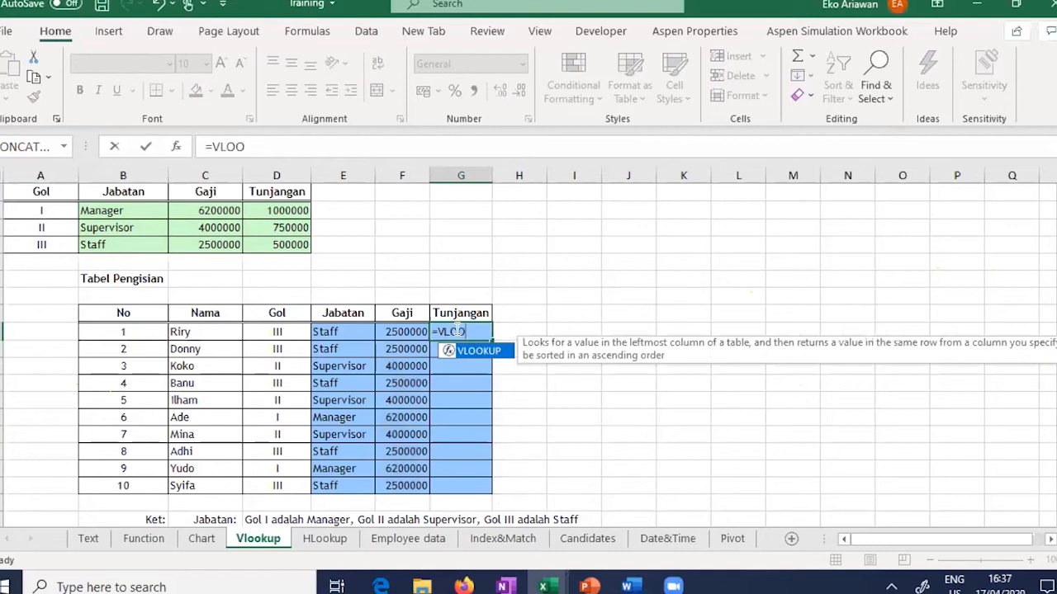
{"action": "type", "text": "KUP("}
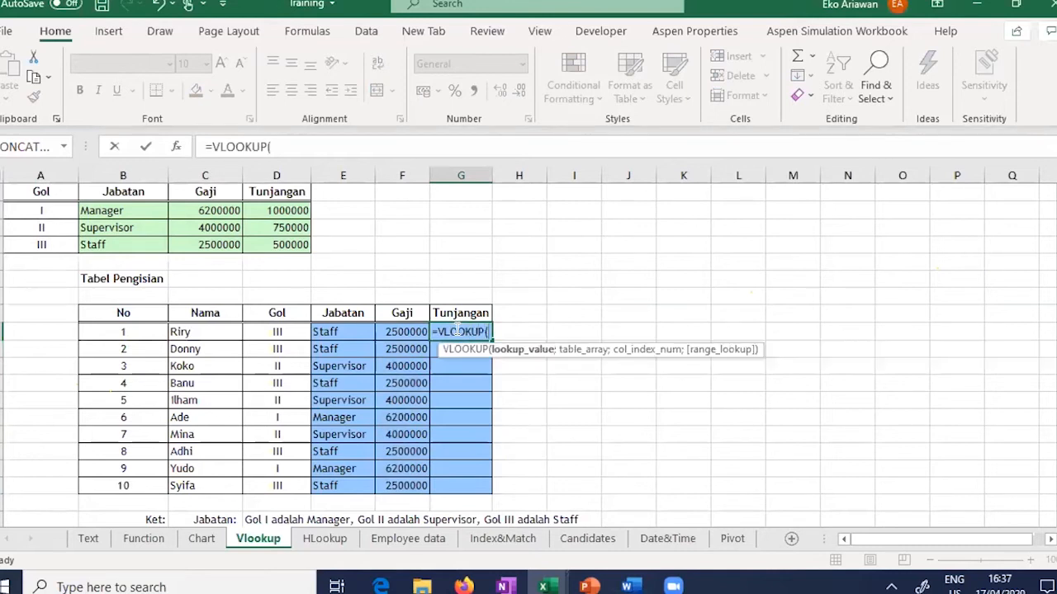
{"action": "left_click", "coordinate": [289, 331]}
{"action": "type", "text": ";"}
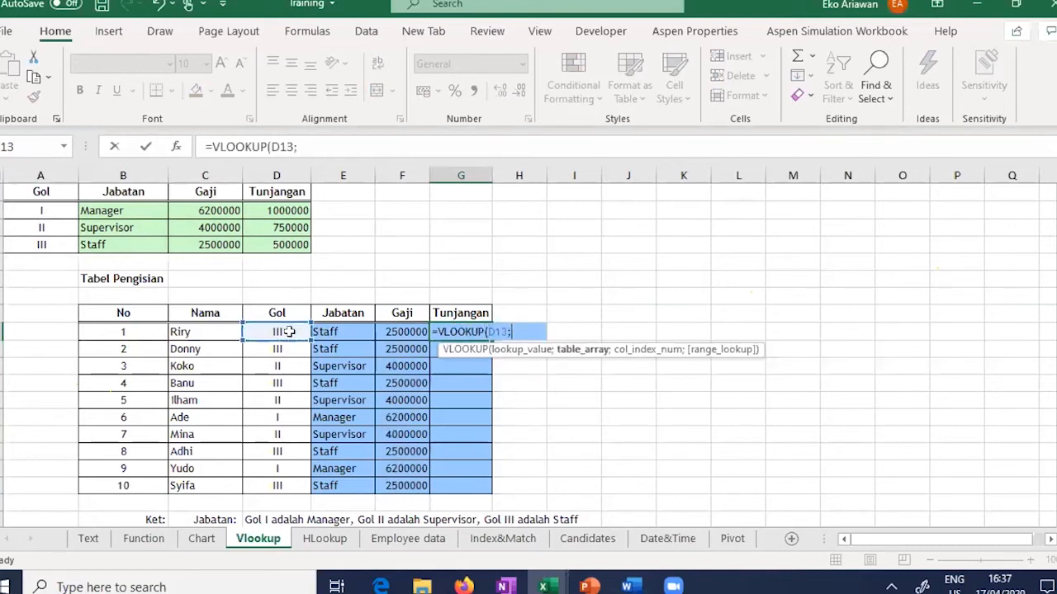
{"action": "left_click_drag", "start_coordinate": [49, 208], "coordinate": [265, 244]}
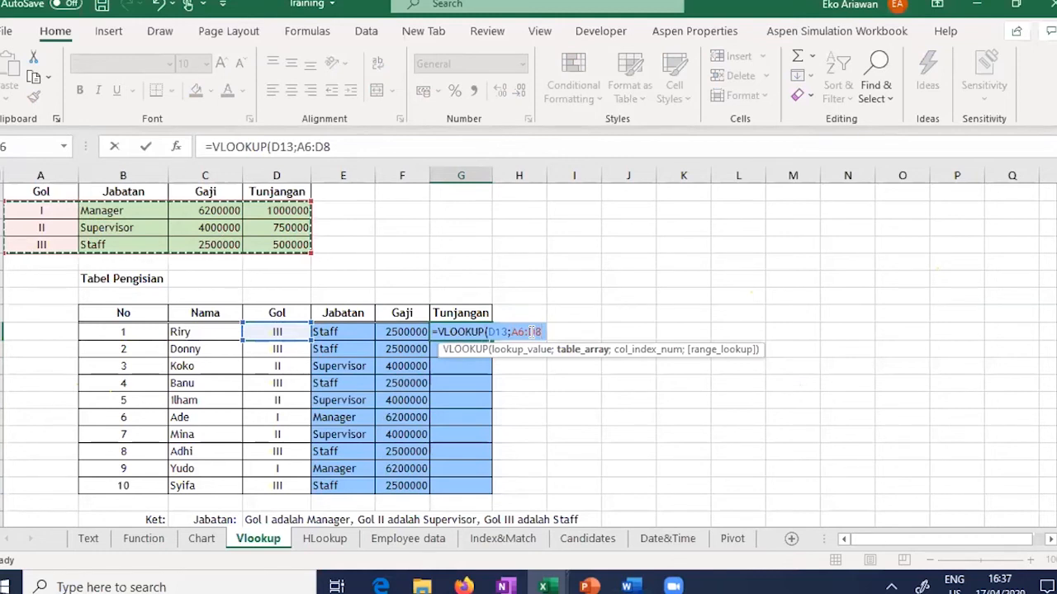
{"action": "key", "text": "Return"}
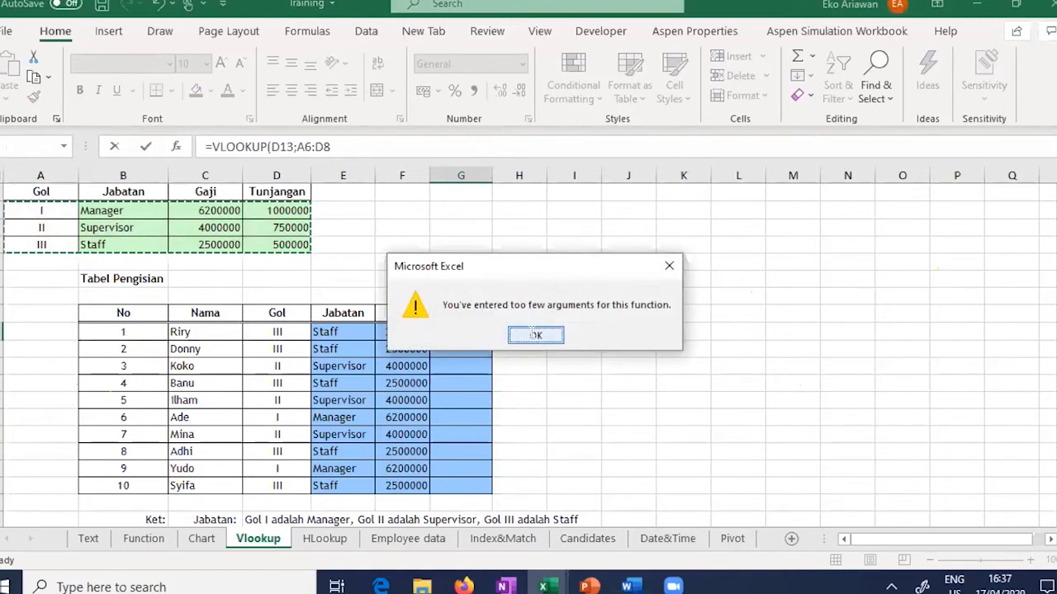
{"action": "left_click", "coordinate": [535, 335]}
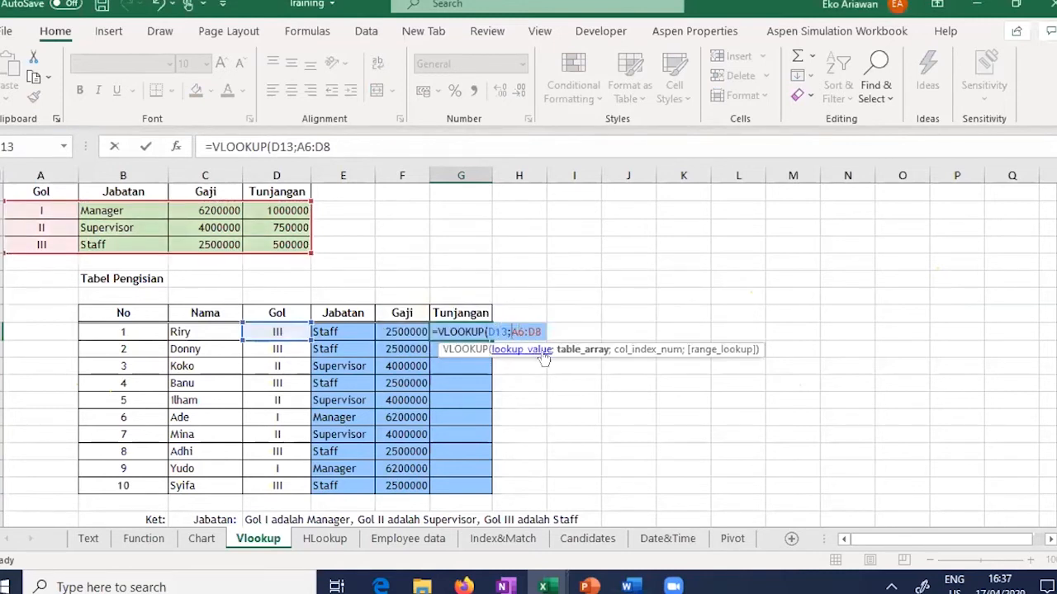
Step: Complete G13 as =VLOOKUP(D13;$A$6:$D$8;4), showing 500000, and copy it down to G22
{"action": "type", "text": "$"}
{"action": "key", "text": "Right"}
{"action": "type", "text": "$"}
{"action": "key", "text": "Right"}
{"action": "key", "text": "Right"}
{"action": "type", "text": "$"}
{"action": "key", "text": "Right"}
{"action": "type", "text": "$8"}
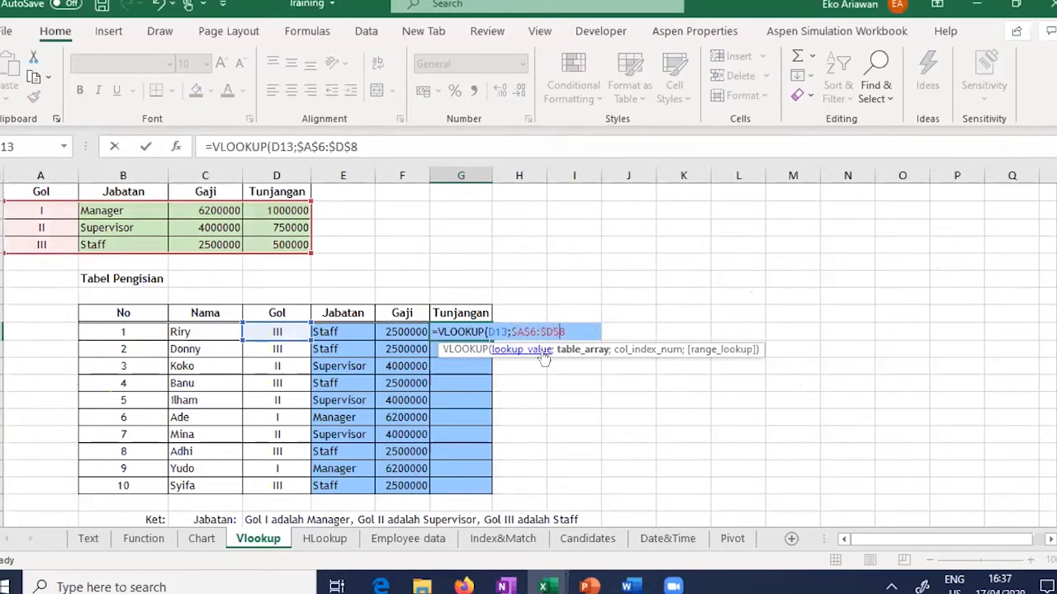
{"action": "type", "text": ";"}
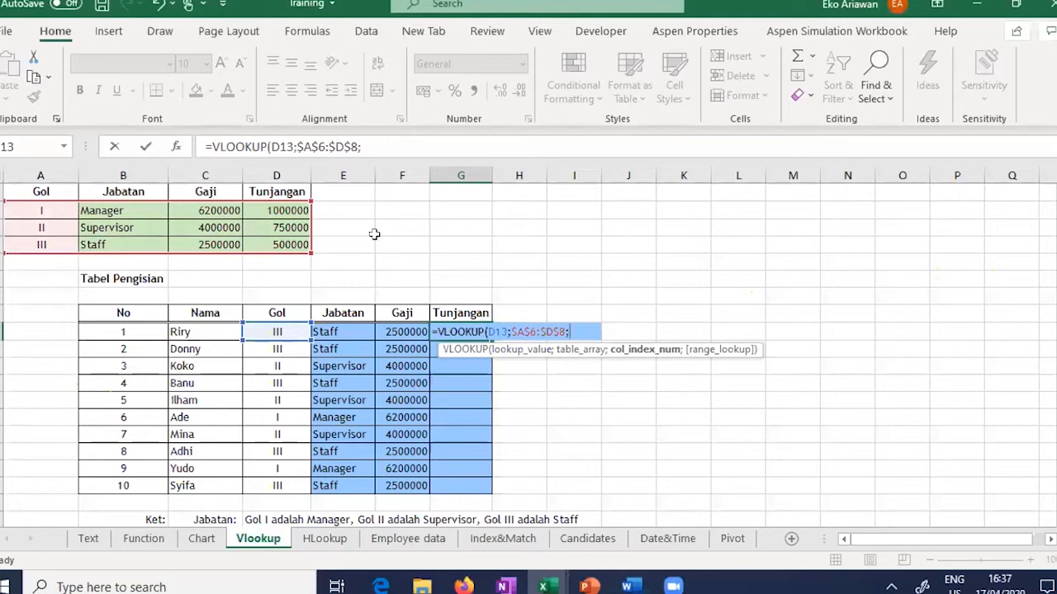
{"action": "type", "text": "4)"}
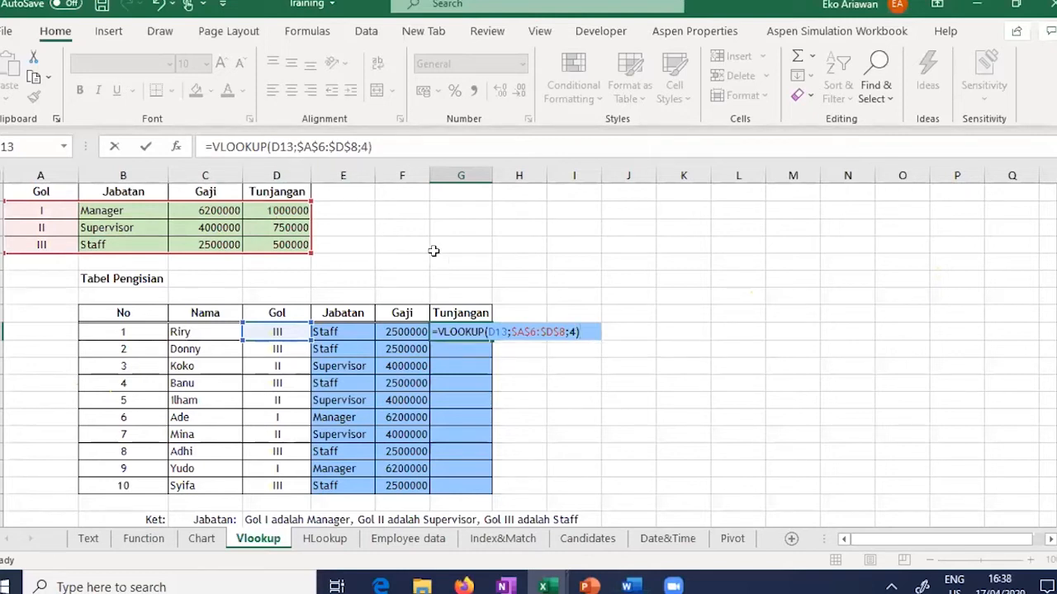
{"action": "key", "text": "Return"}
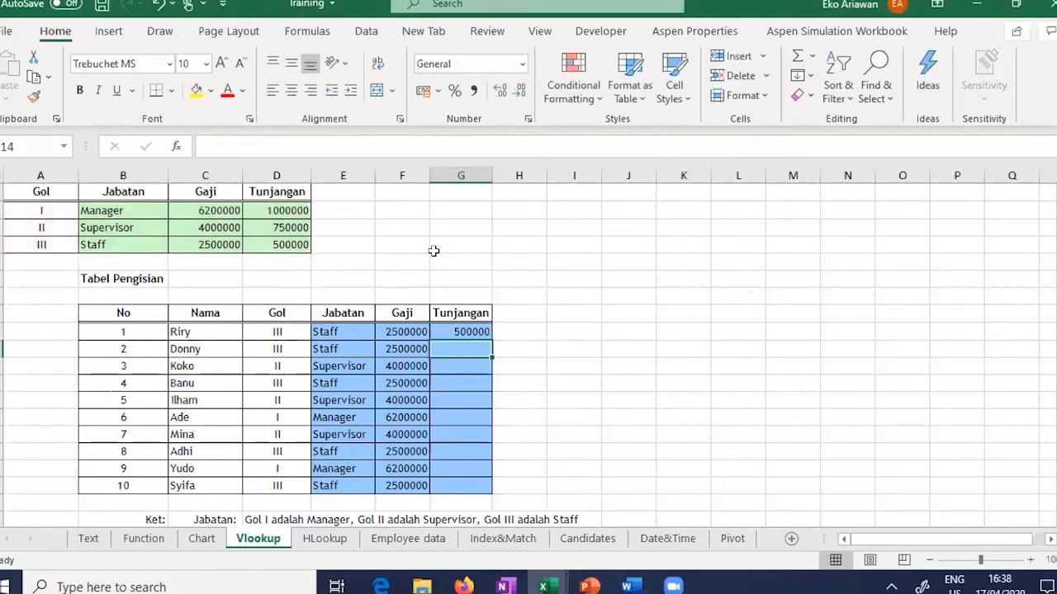
{"action": "left_click", "coordinate": [467, 332]}
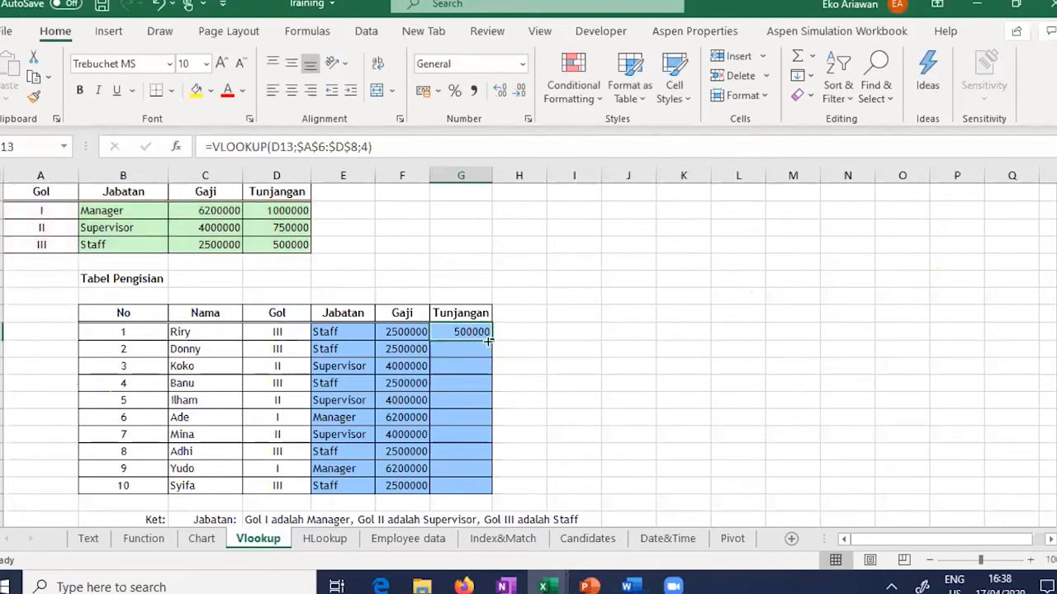
{"action": "double_click", "coordinate": [491, 340]}
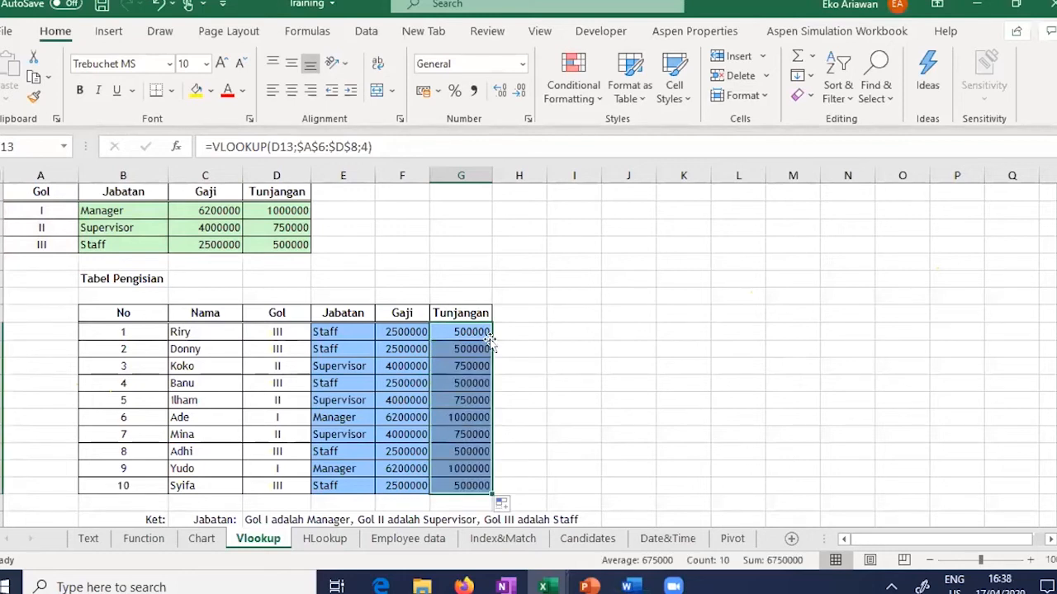
{"action": "left_click", "coordinate": [675, 325]}
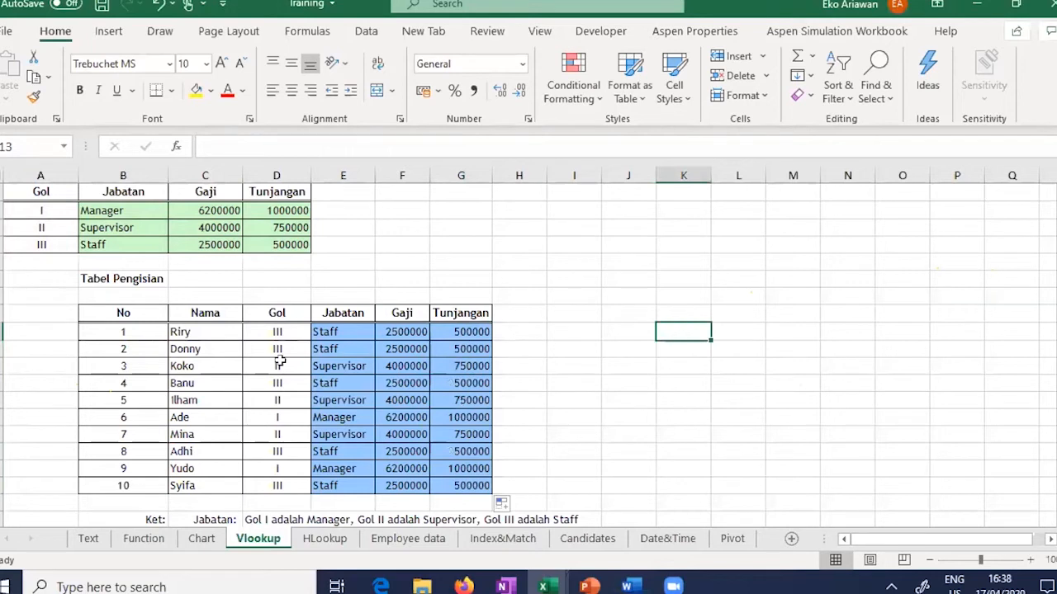
Step: Switch to the HLookup sheet and highlight the Gol values I, III and II in Tabel Sumber
{"action": "left_click", "coordinate": [323, 541]}
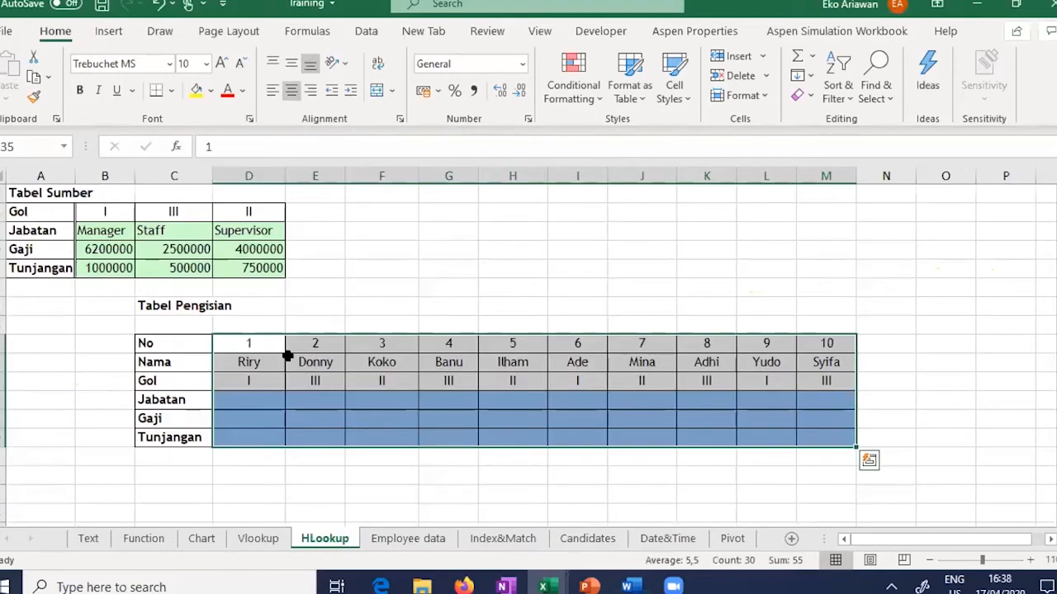
{"action": "left_click", "coordinate": [263, 400]}
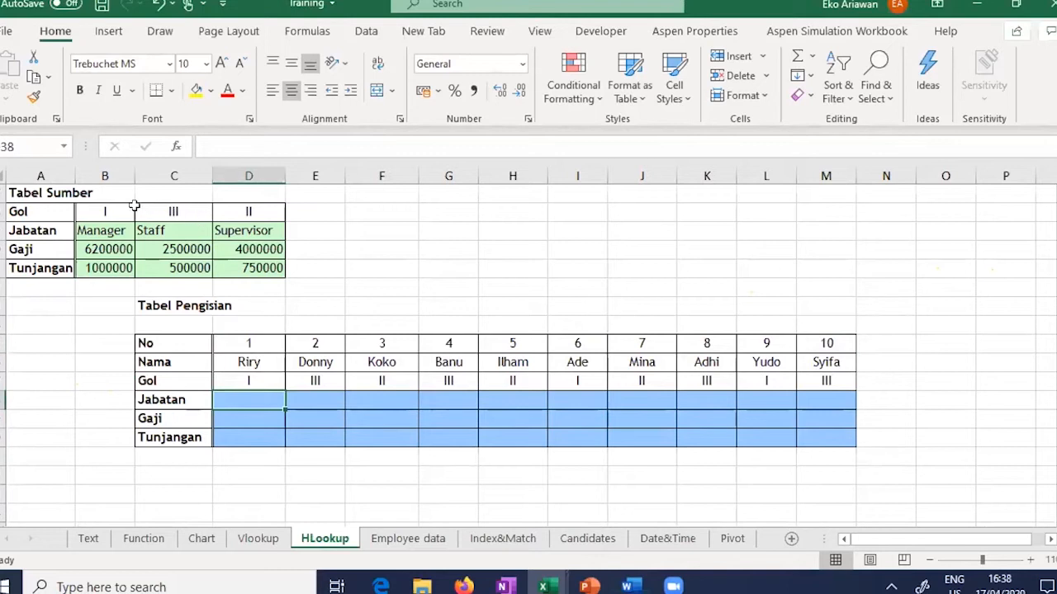
{"action": "left_click_drag", "start_coordinate": [106, 210], "coordinate": [247, 213]}
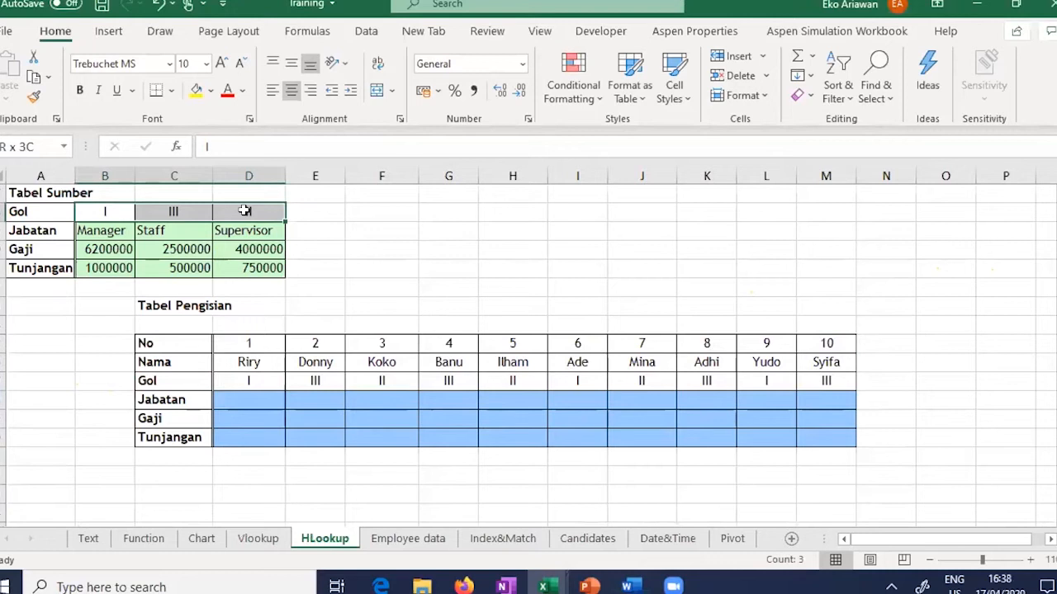
{"action": "left_click", "coordinate": [111, 211]}
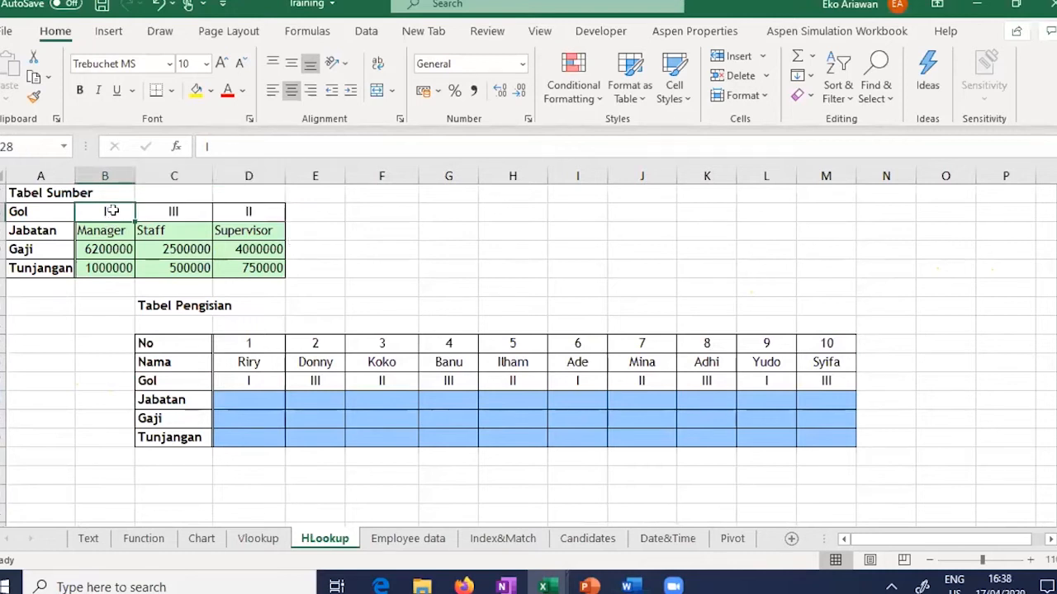
{"action": "left_click", "coordinate": [169, 211]}
{"action": "left_click", "coordinate": [256, 213]}
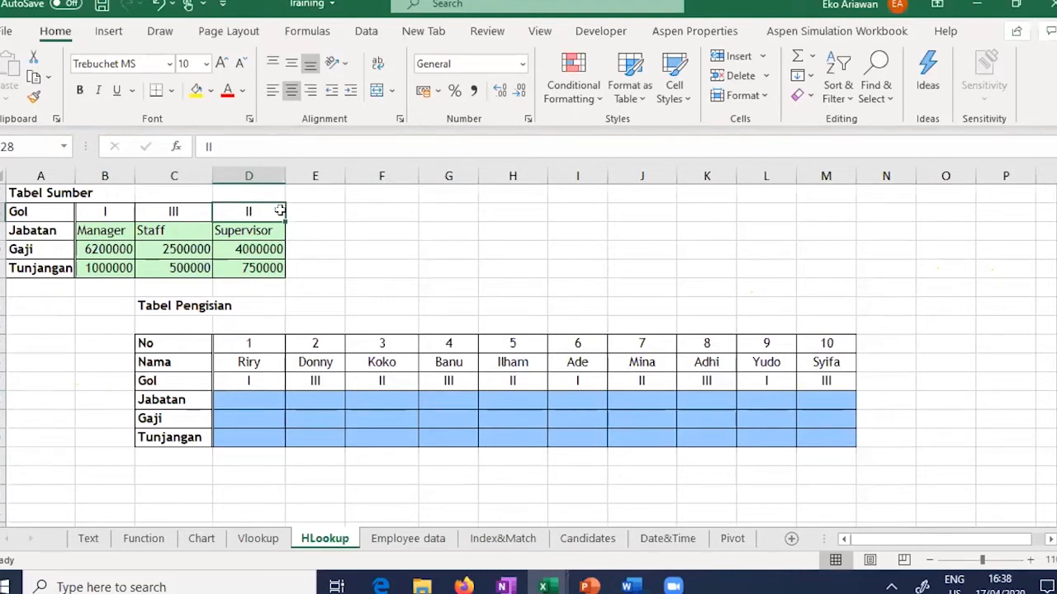
Step: Highlight the Gol III column, the whole source table, then the whole Tabel Pengisian
{"action": "left_click", "coordinate": [181, 211]}
{"action": "left_click_drag", "start_coordinate": [181, 211], "coordinate": [219, 264]}
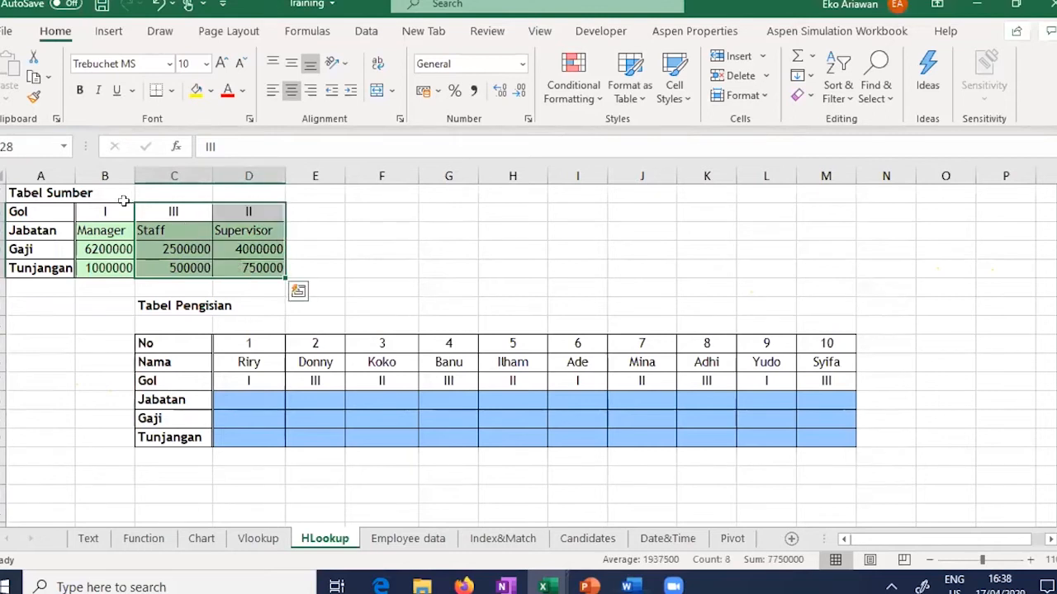
{"action": "left_click_drag", "start_coordinate": [105, 211], "coordinate": [267, 267]}
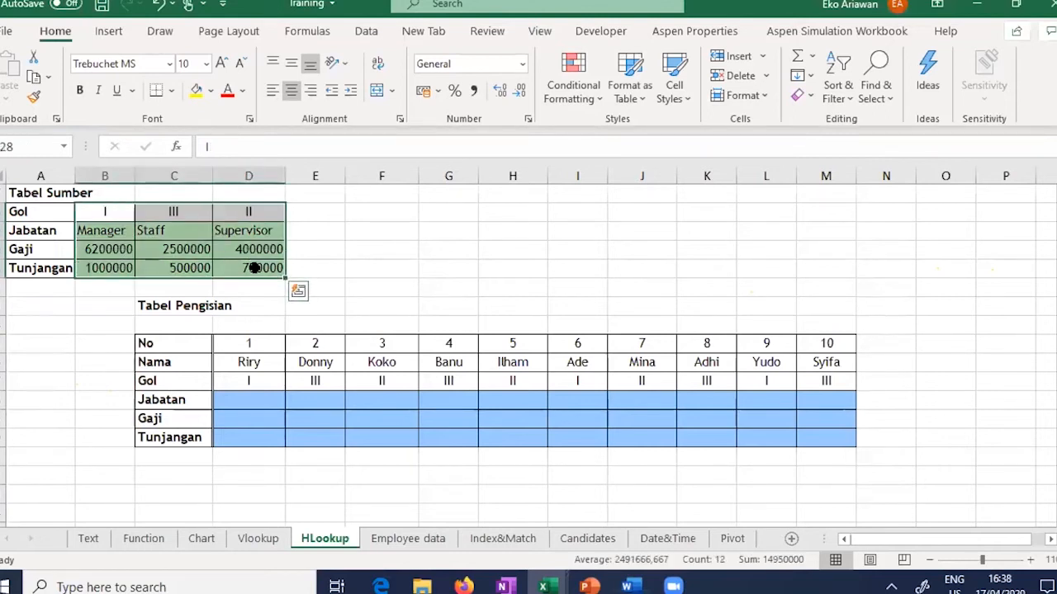
{"action": "left_click", "coordinate": [308, 257]}
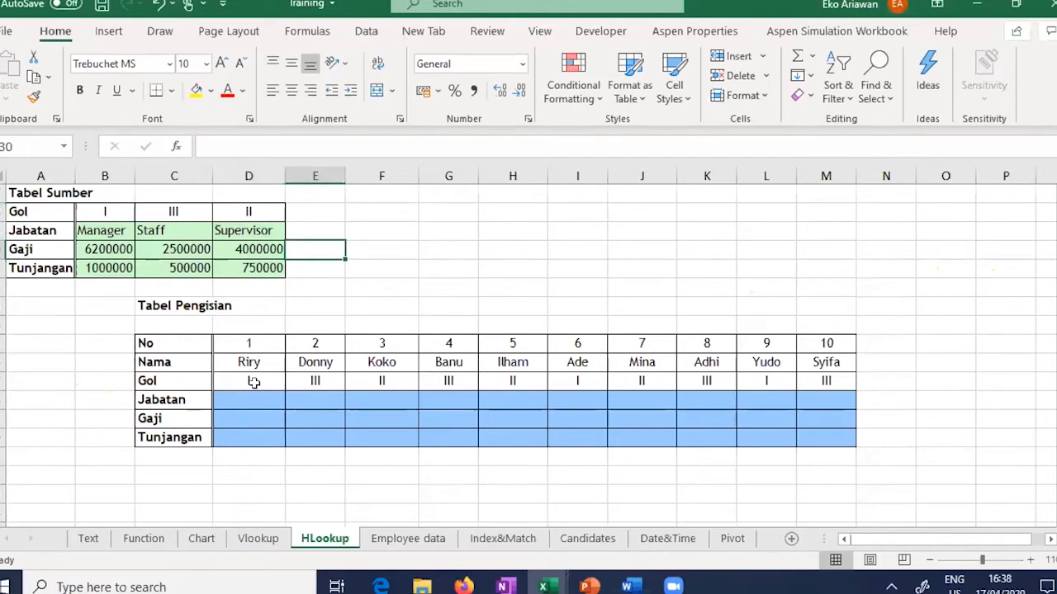
{"action": "left_click_drag", "start_coordinate": [173, 345], "coordinate": [820, 432]}
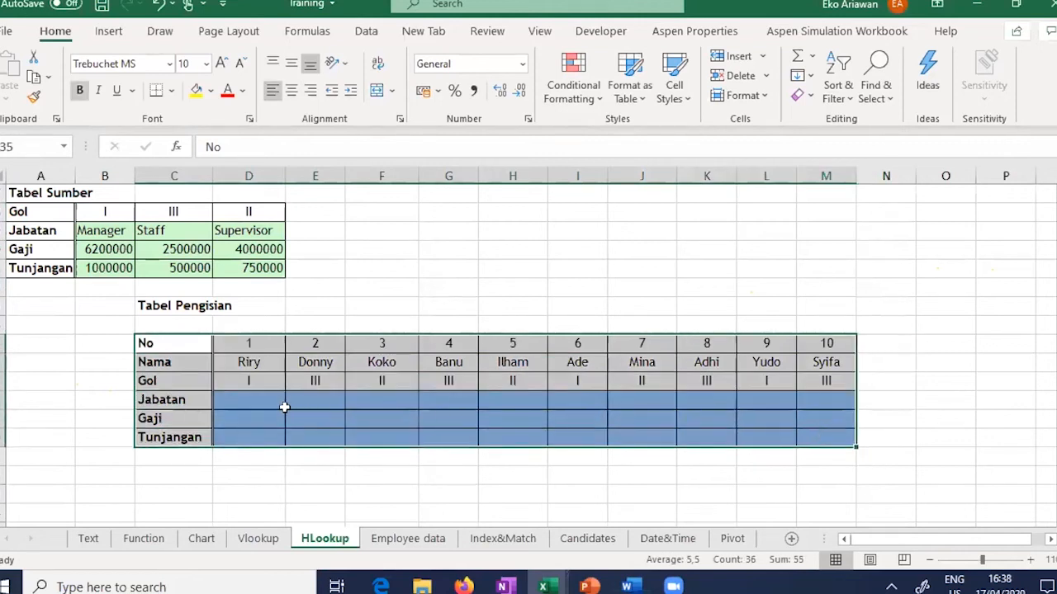
Step: Enter =HLOOKUP(D37;B28:D31;2) in the first Jabatan cell, returning Manager
{"action": "left_click", "coordinate": [255, 406]}
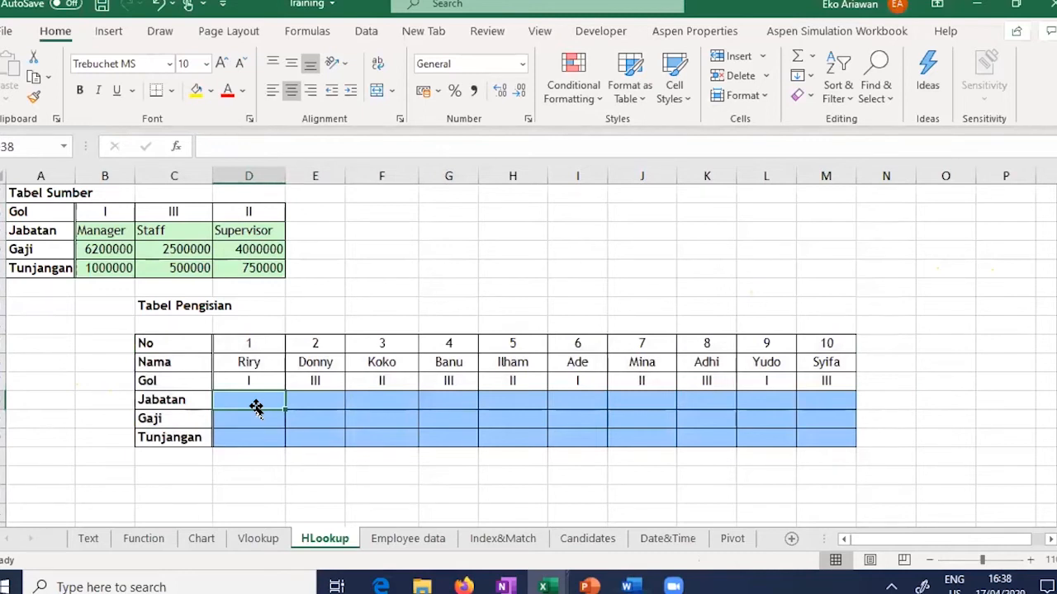
{"action": "type", "text": "="}
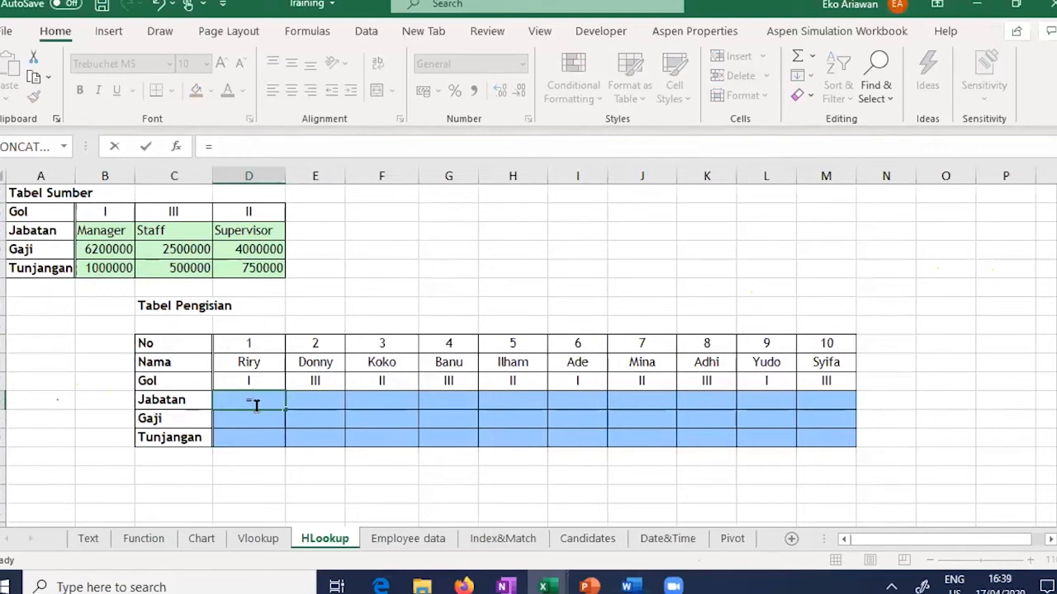
{"action": "type", "text": "HL"}
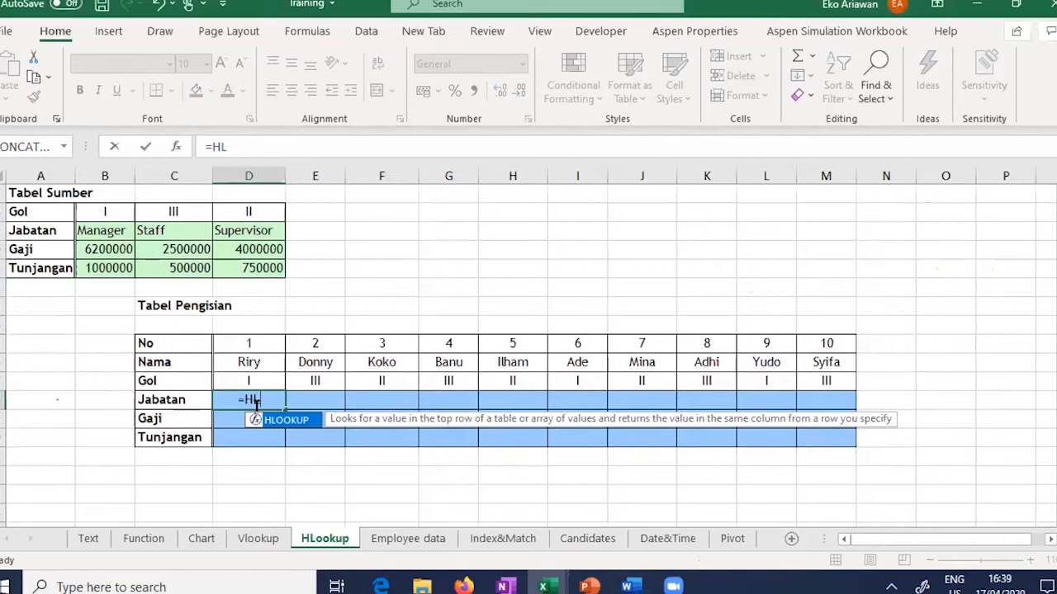
{"action": "type", "text": "OOKUP"}
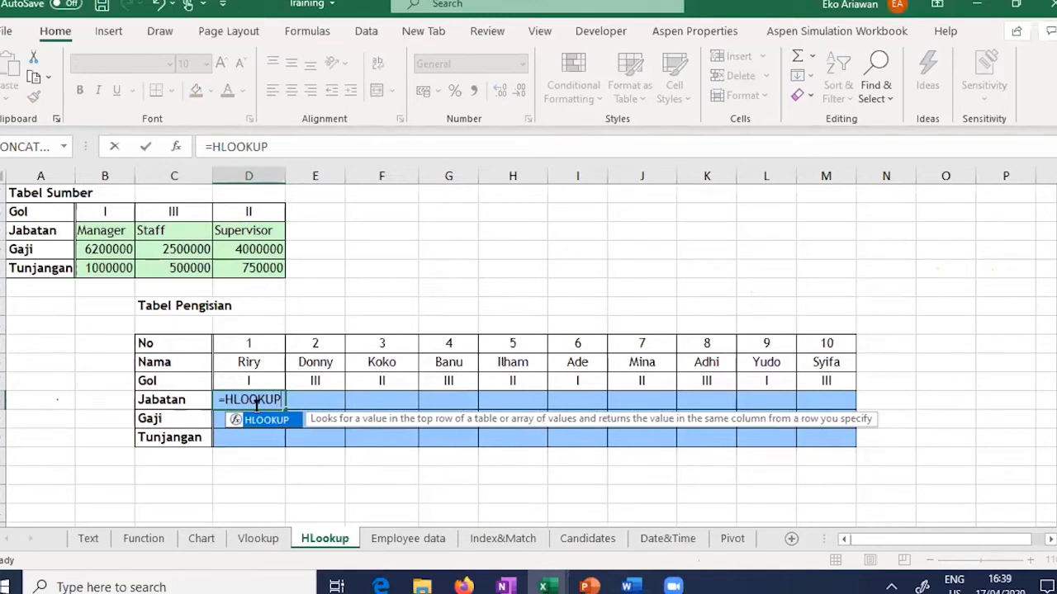
{"action": "type", "text": "("}
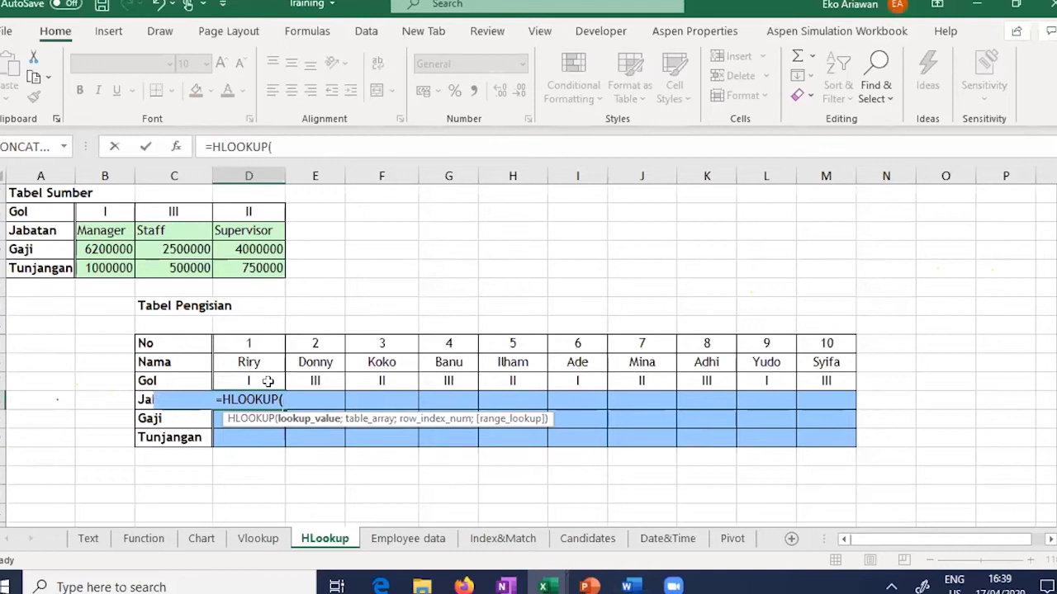
{"action": "left_click", "coordinate": [267, 382]}
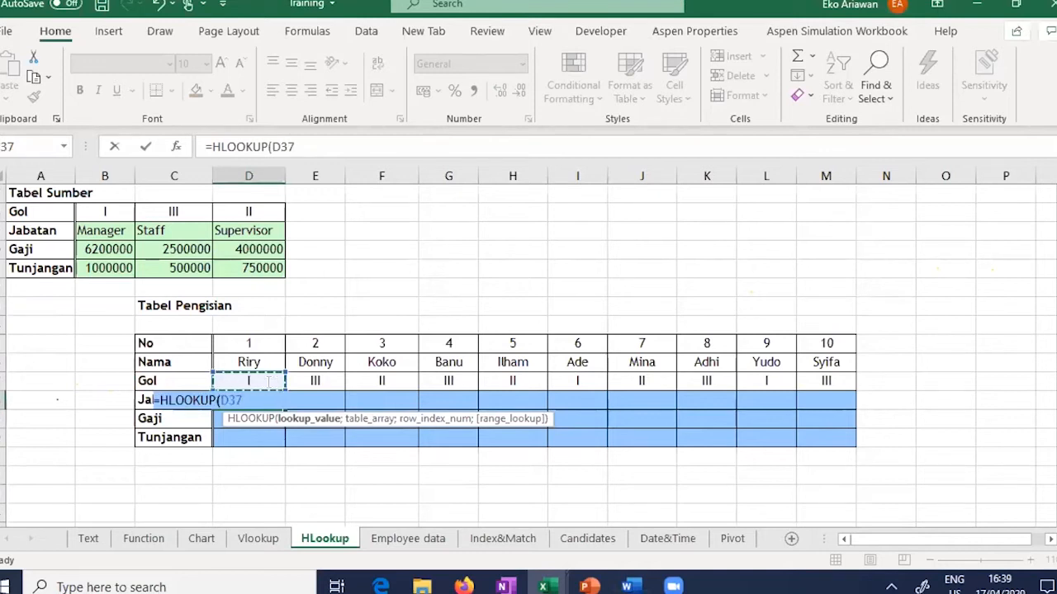
{"action": "type", "text": ";"}
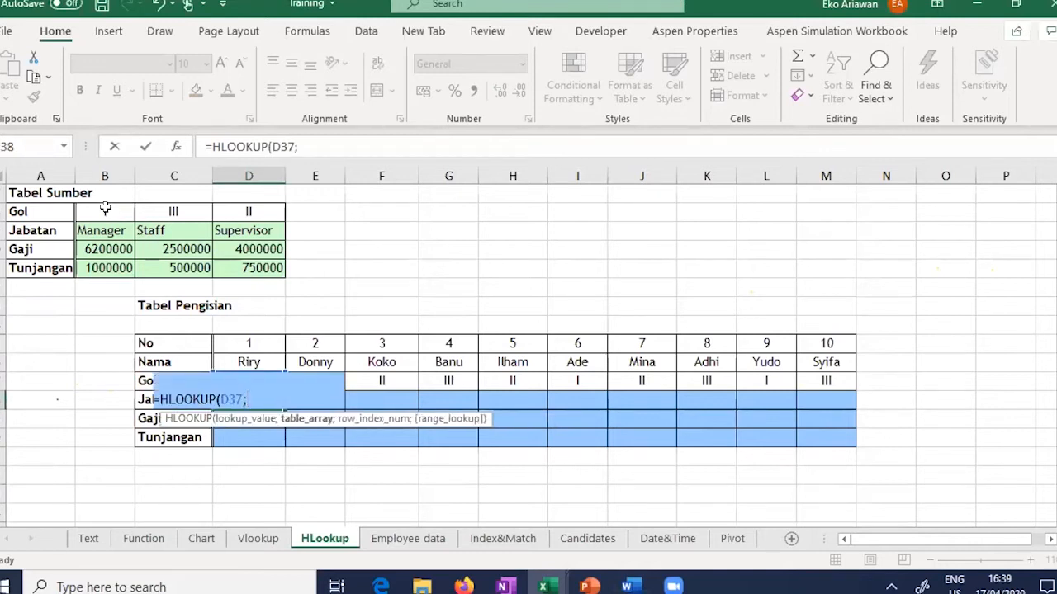
{"action": "left_click", "coordinate": [106, 211]}
{"action": "left_click_drag", "start_coordinate": [226, 258], "coordinate": [252, 266]}
{"action": "key", "text": "shift+Down"}
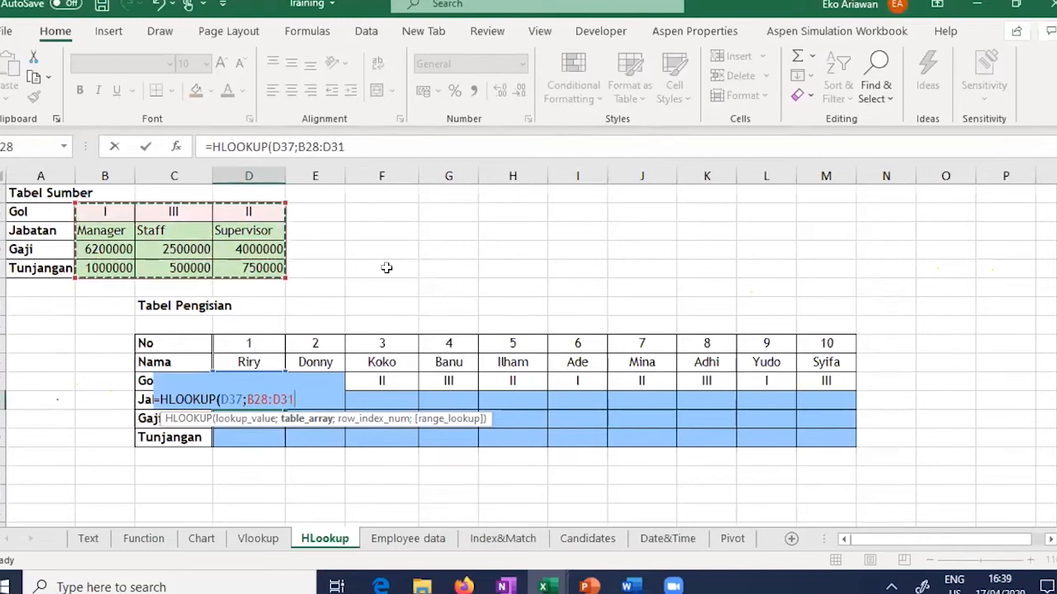
{"action": "type", "text": ";"}
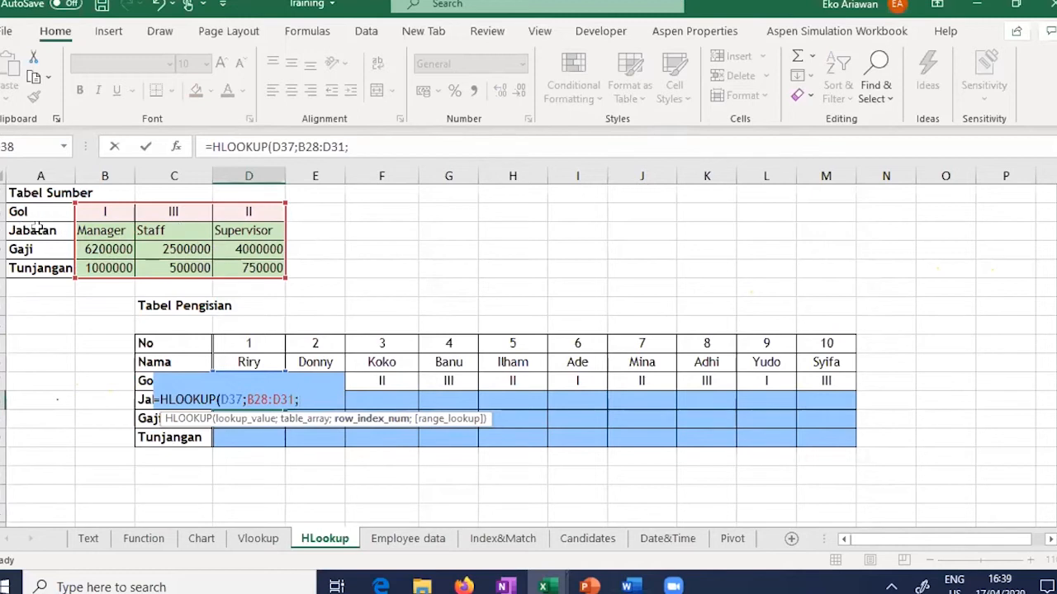
{"action": "type", "text": "2"}
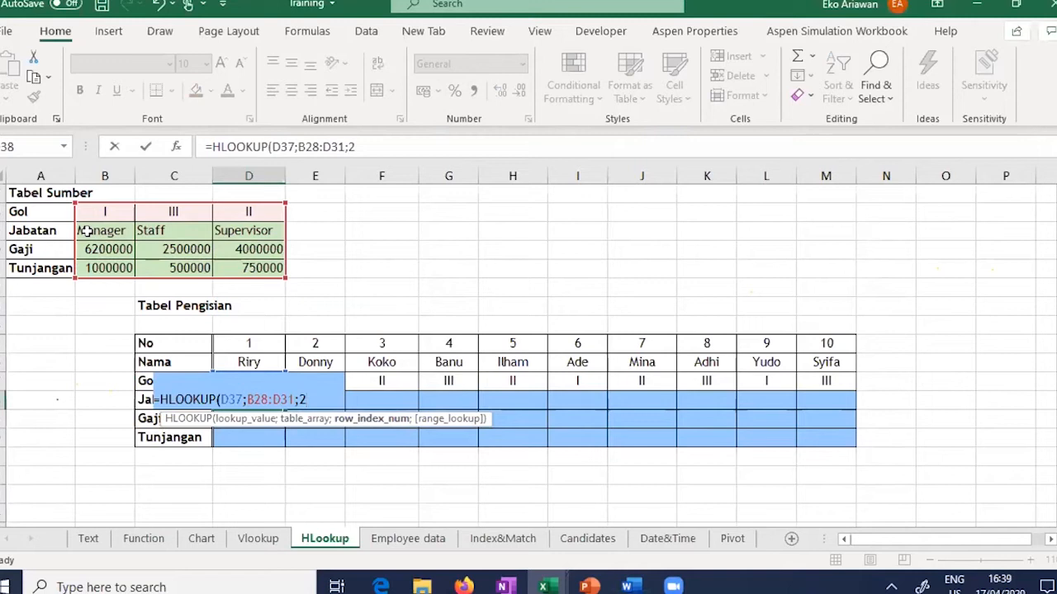
{"action": "type", "text": ")"}
{"action": "key", "text": "Return"}
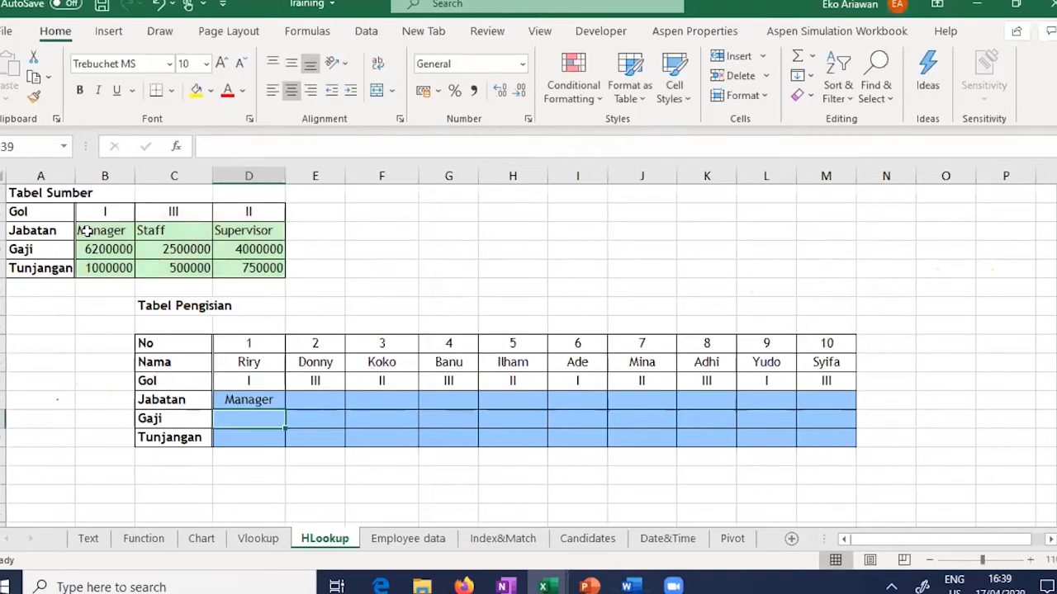
{"action": "left_click", "coordinate": [240, 398]}
Step: Type 1, 2, 3, 4 into E28:E31 beside the Gol, Jabatan, Gaji and Tunjangan rows
{"action": "left_click", "coordinate": [338, 209]}
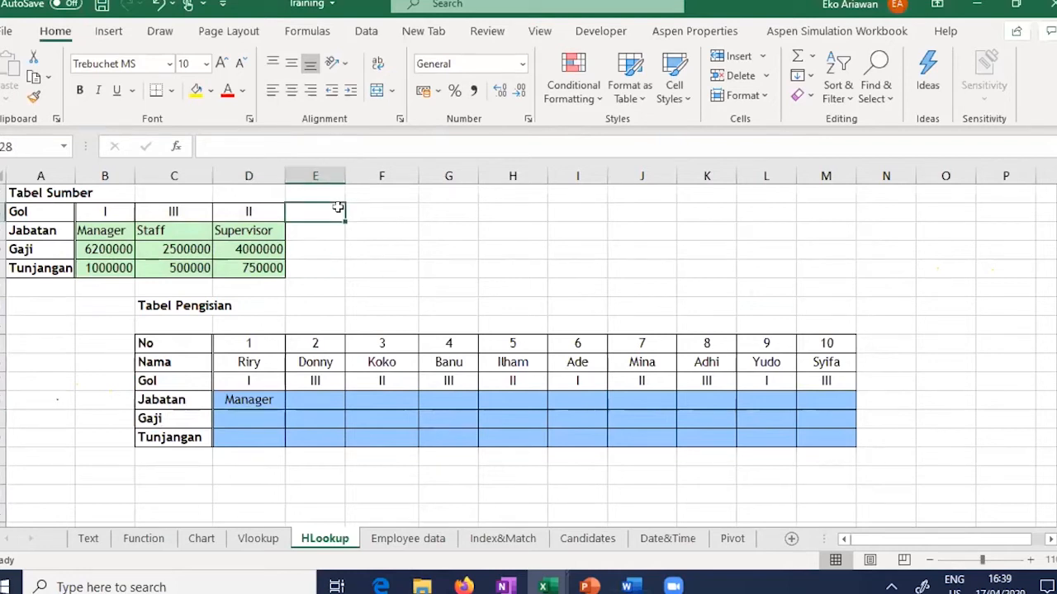
{"action": "type", "text": "1"}
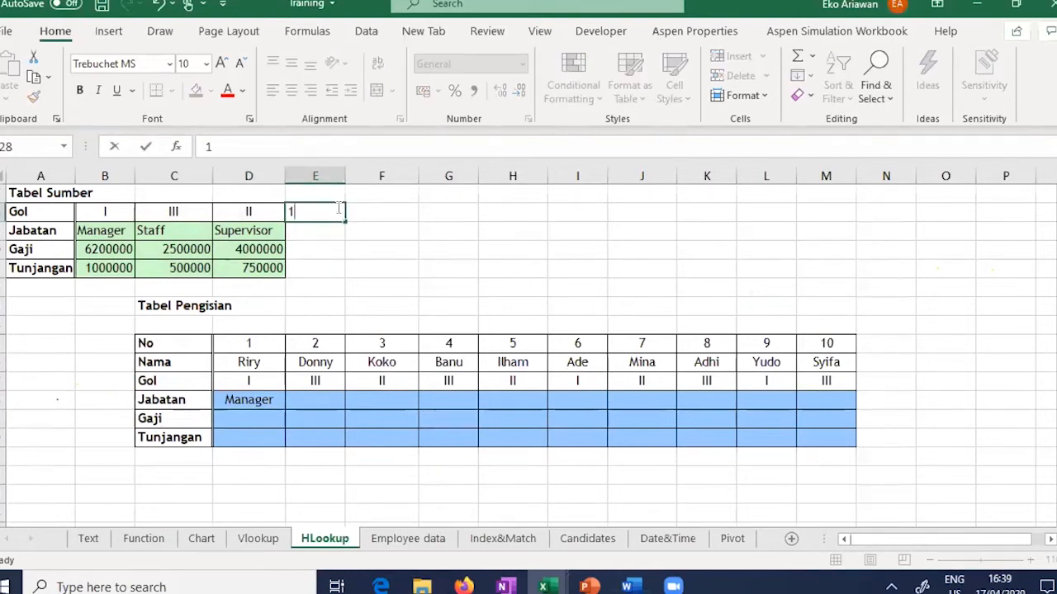
{"action": "key", "text": "BackSpace"}
{"action": "key", "text": "Return"}
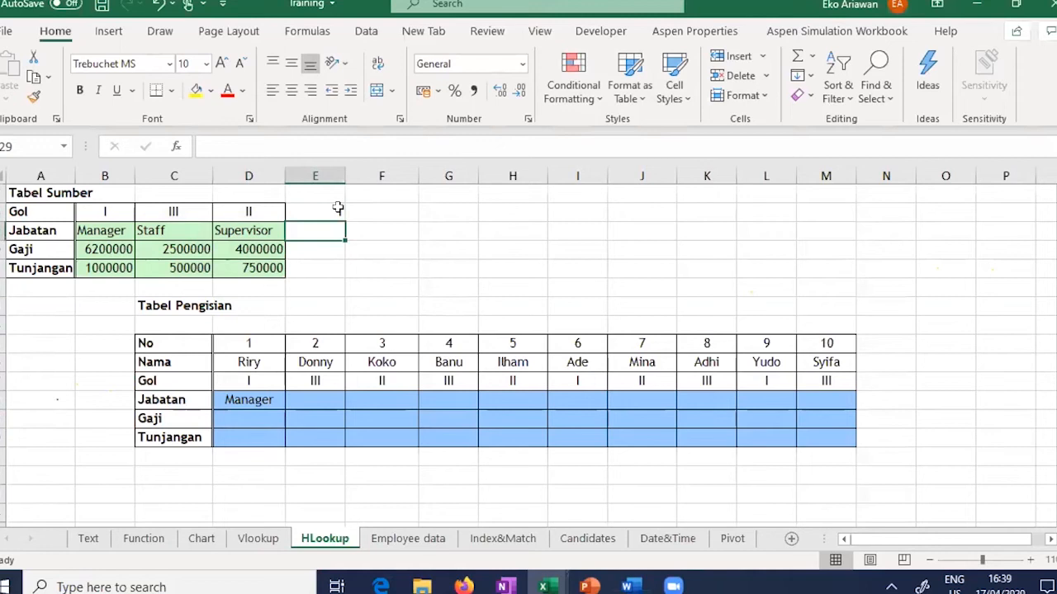
{"action": "type", "text": "2"}
{"action": "key", "text": "Return"}
{"action": "type", "text": "3"}
{"action": "key", "text": "Return"}
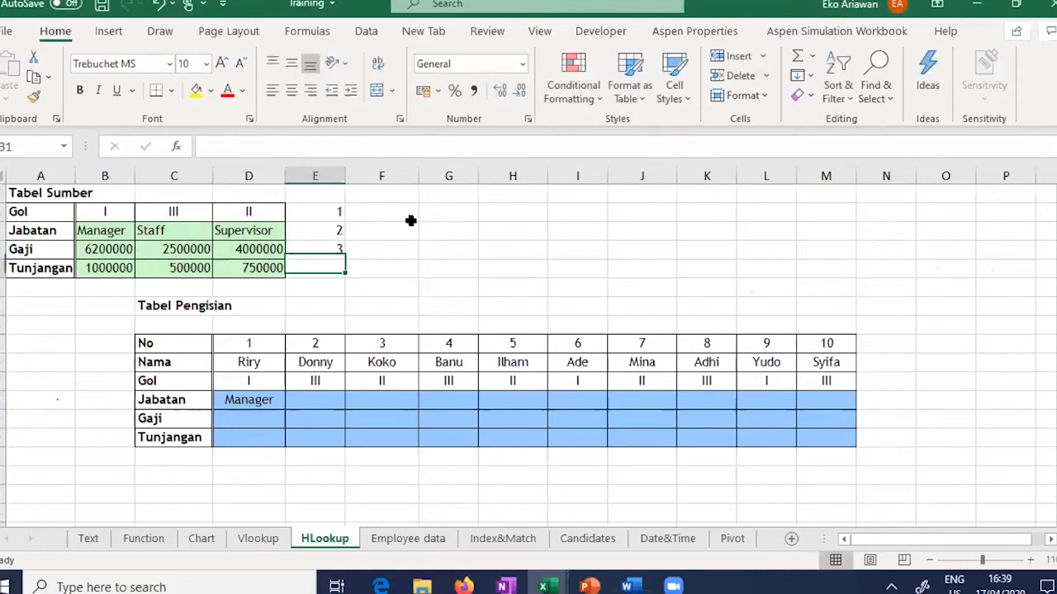
{"action": "type", "text": "4"}
{"action": "key", "text": "Tab"}
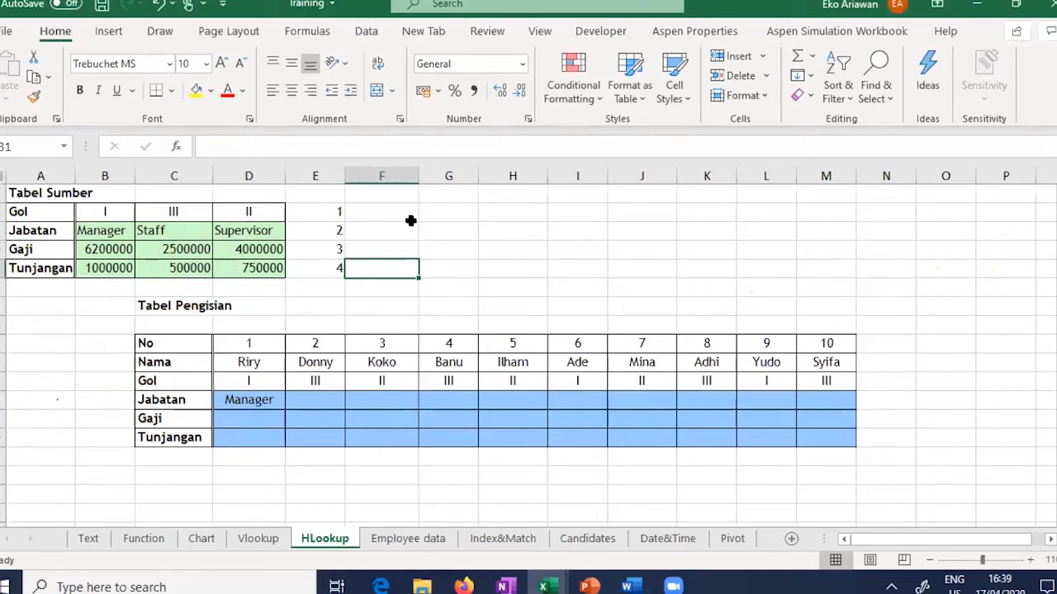
{"action": "left_click", "coordinate": [265, 400]}
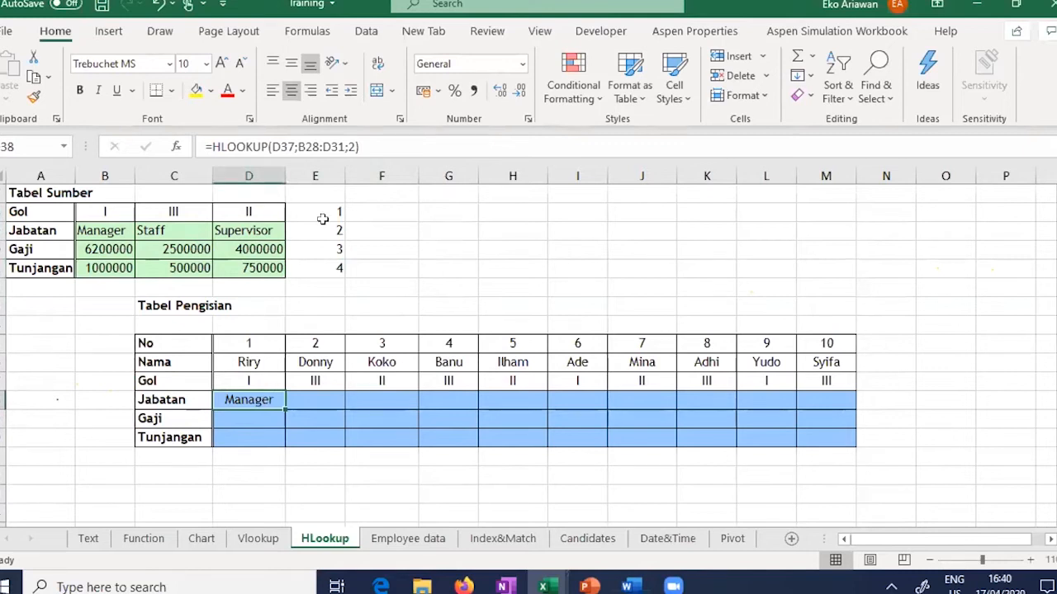
Step: Change D38's HLOOKUP range to $B$28:$D$31 and copy the Jabatan formula across to M38
{"action": "left_click", "coordinate": [298, 146]}
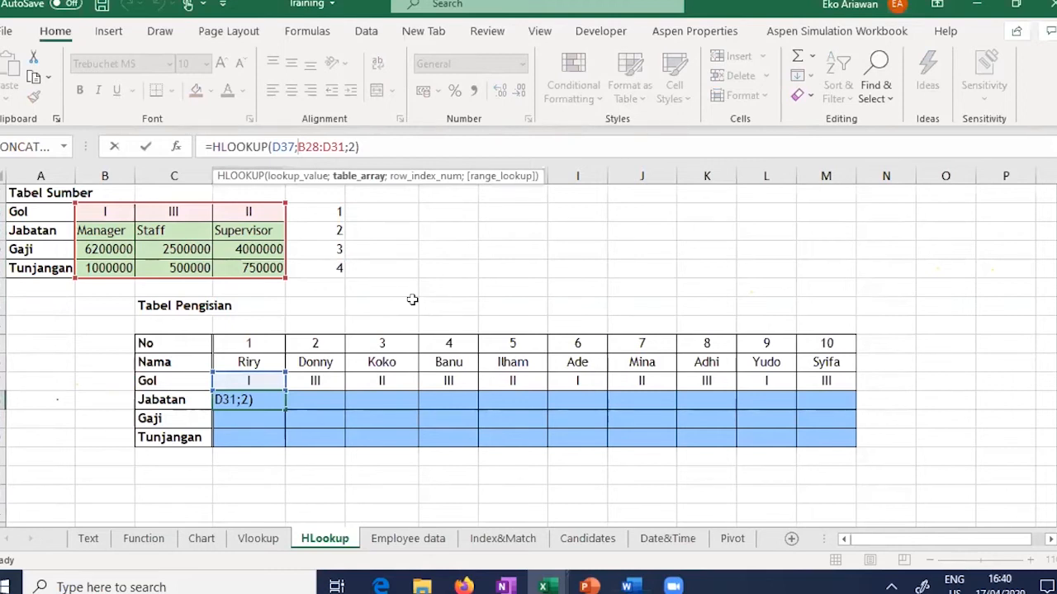
{"action": "type", "text": "$"}
{"action": "key", "text": "Right"}
{"action": "type", "text": "$"}
{"action": "key", "text": "Right"}
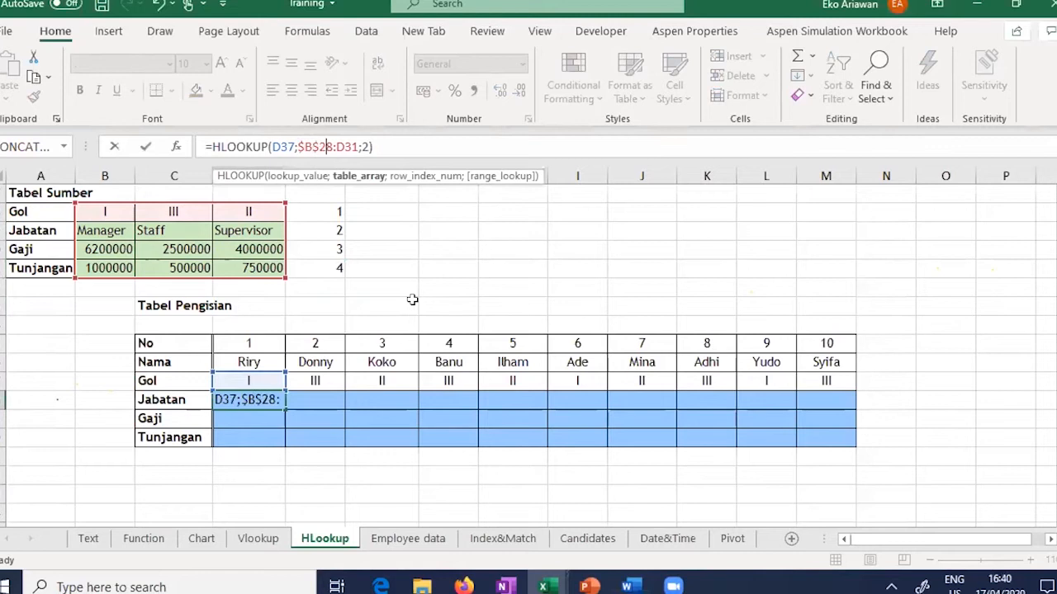
{"action": "key", "text": "Right"}
{"action": "key", "text": "Right"}
{"action": "type", "text": "$"}
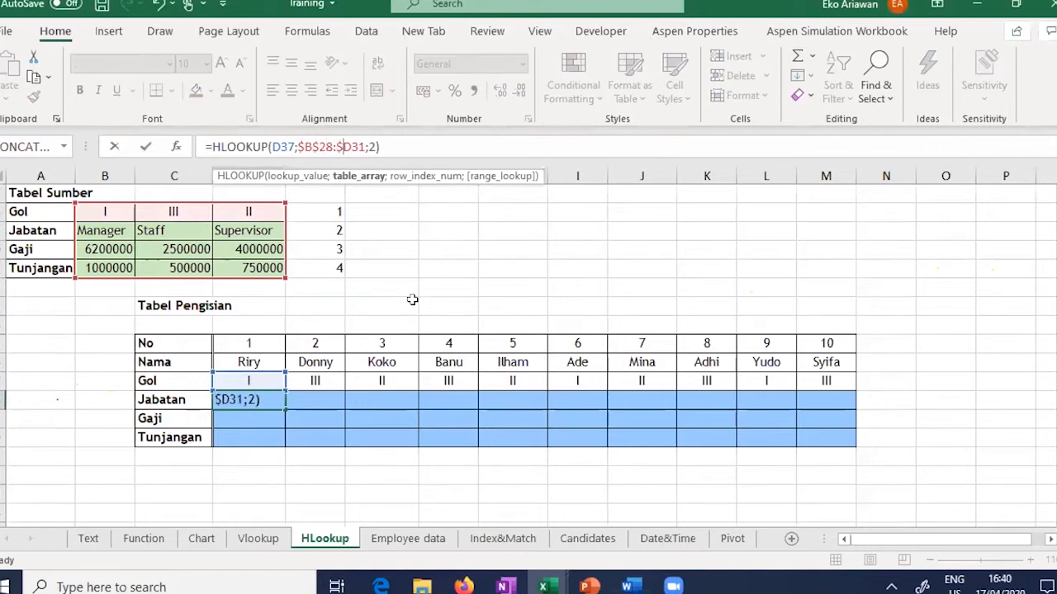
{"action": "key", "text": "Right"}
{"action": "type", "text": "$"}
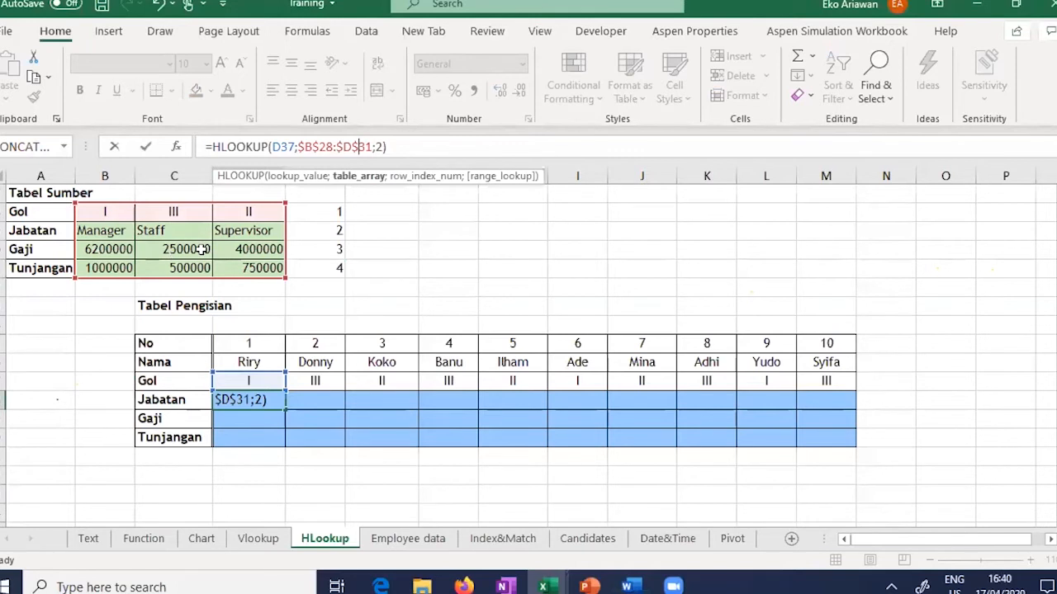
{"action": "key", "text": "Return"}
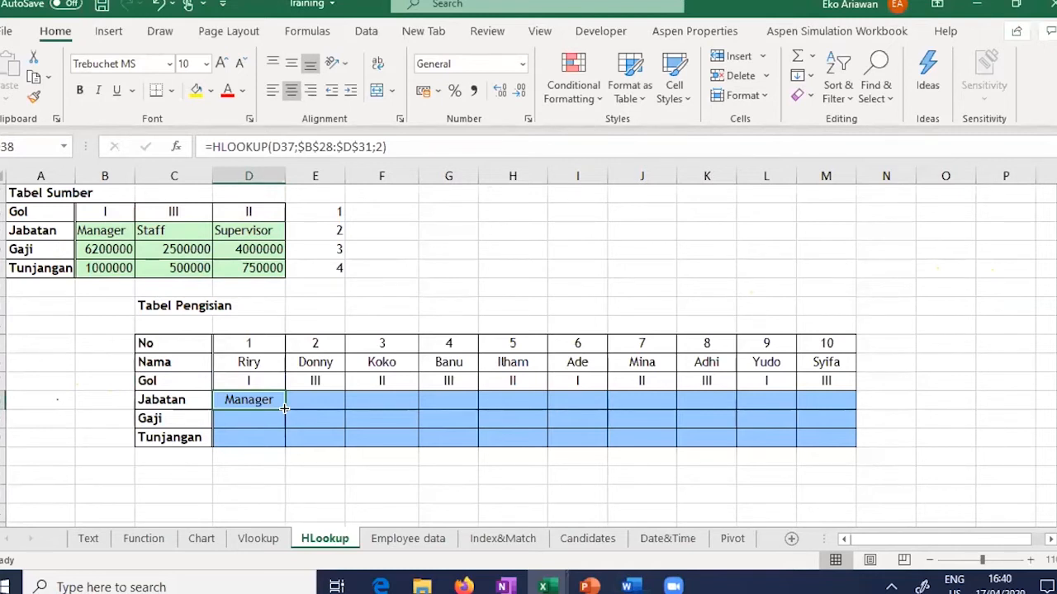
{"action": "left_click_drag", "start_coordinate": [284, 408], "coordinate": [842, 398]}
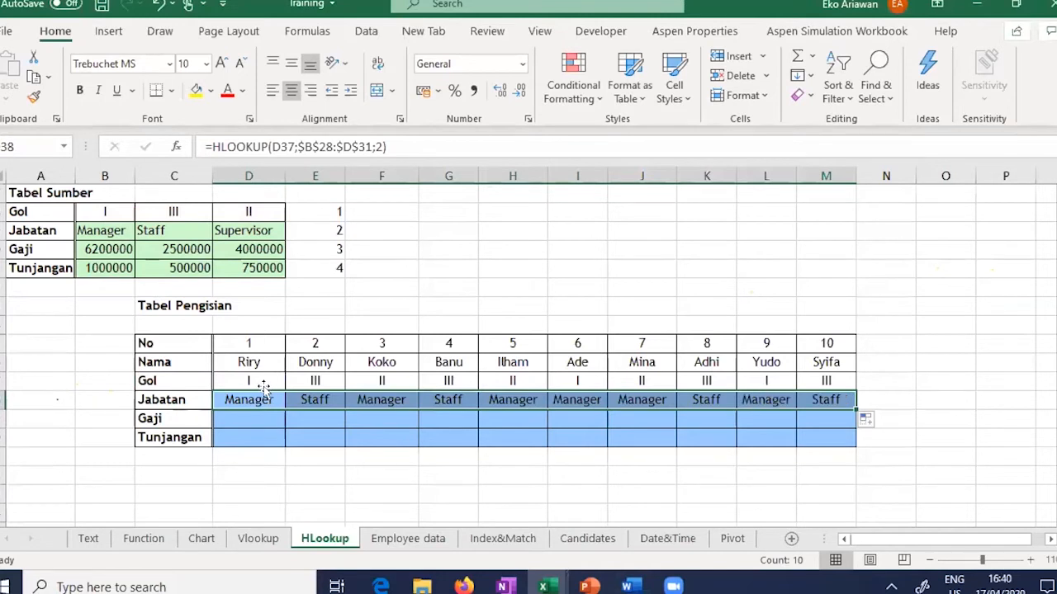
{"action": "left_click", "coordinate": [264, 421]}
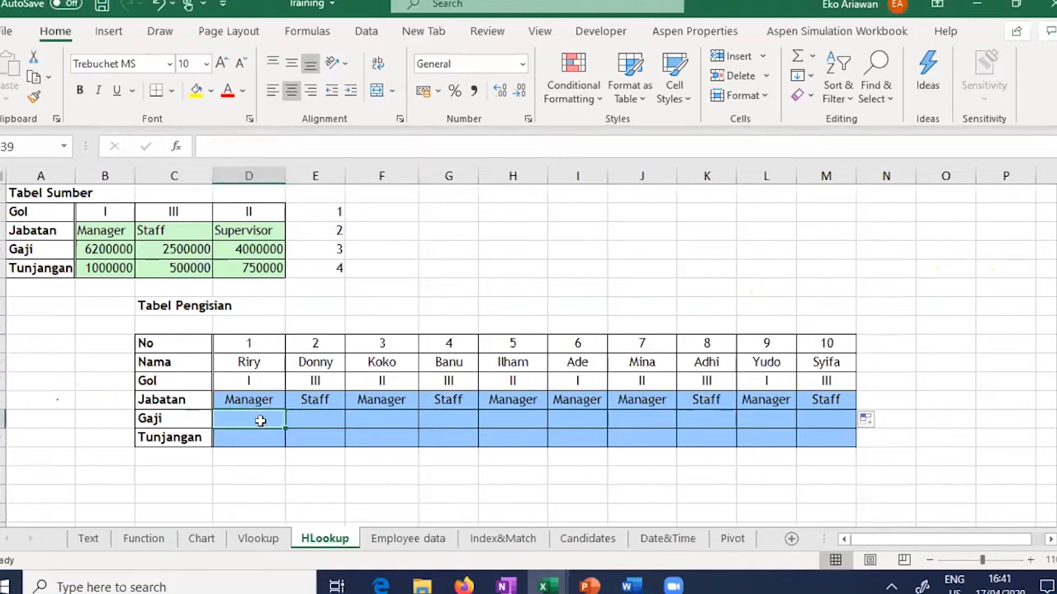
Step: Enter =HLOOKUP(D37;B28:D31;3) in D39 for the first employee's Gaji
{"action": "type", "text": "="}
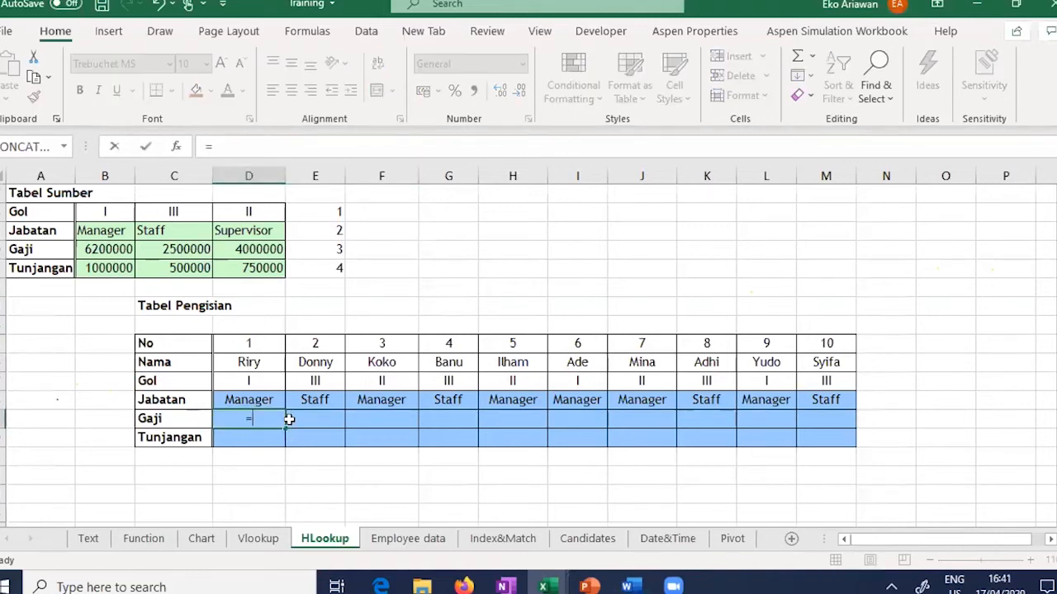
{"action": "type", "text": "HL"}
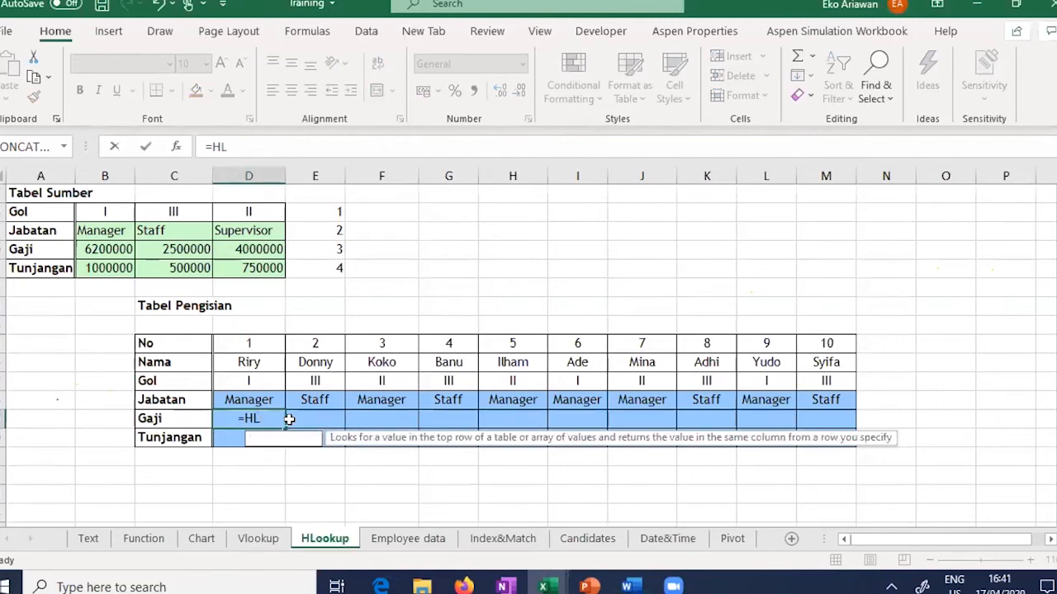
{"action": "type", "text": "OOUP"}
{"action": "key", "text": "BackSpace"}
{"action": "key", "text": "BackSpace"}
{"action": "type", "text": "KUP("}
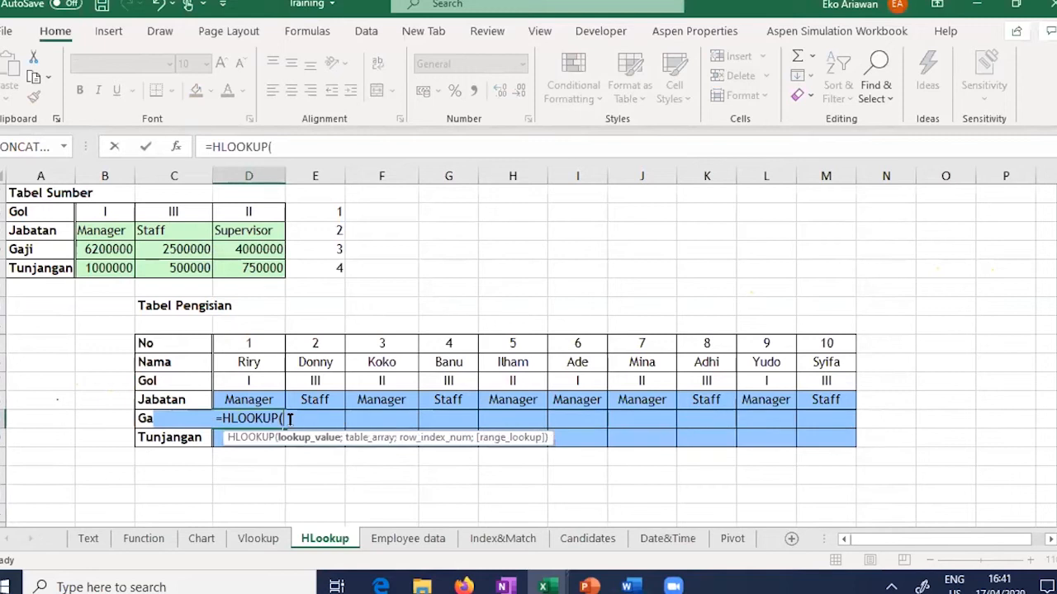
{"action": "left_click", "coordinate": [249, 381]}
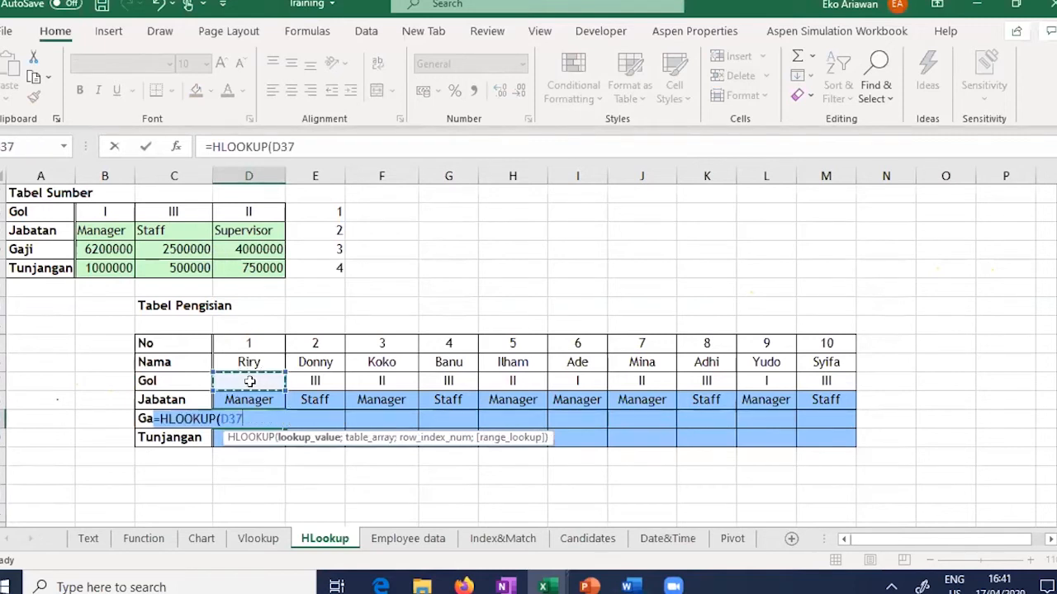
{"action": "type", "text": ";"}
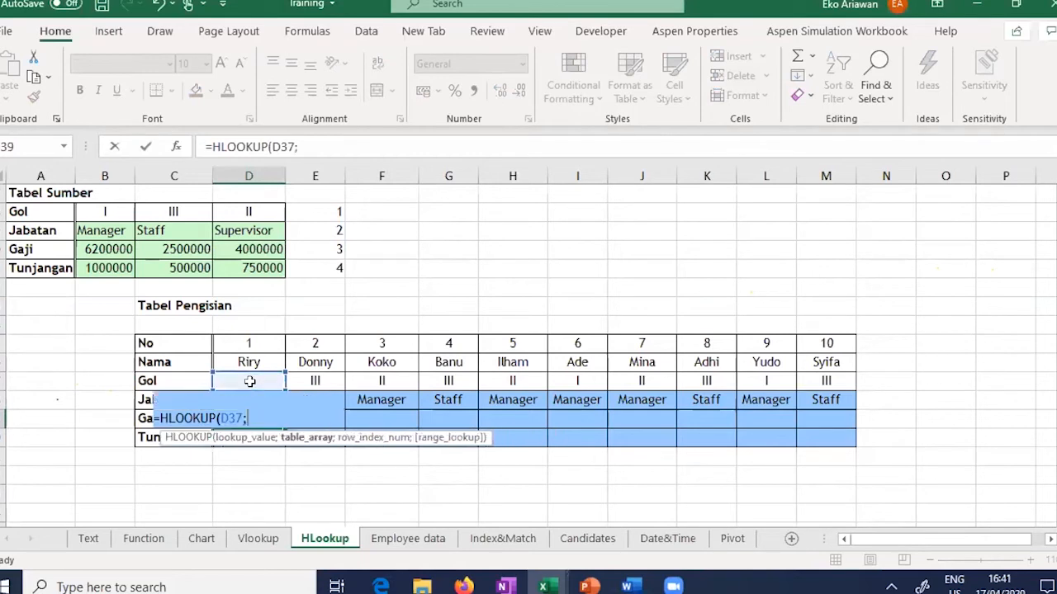
{"action": "left_click", "coordinate": [90, 214]}
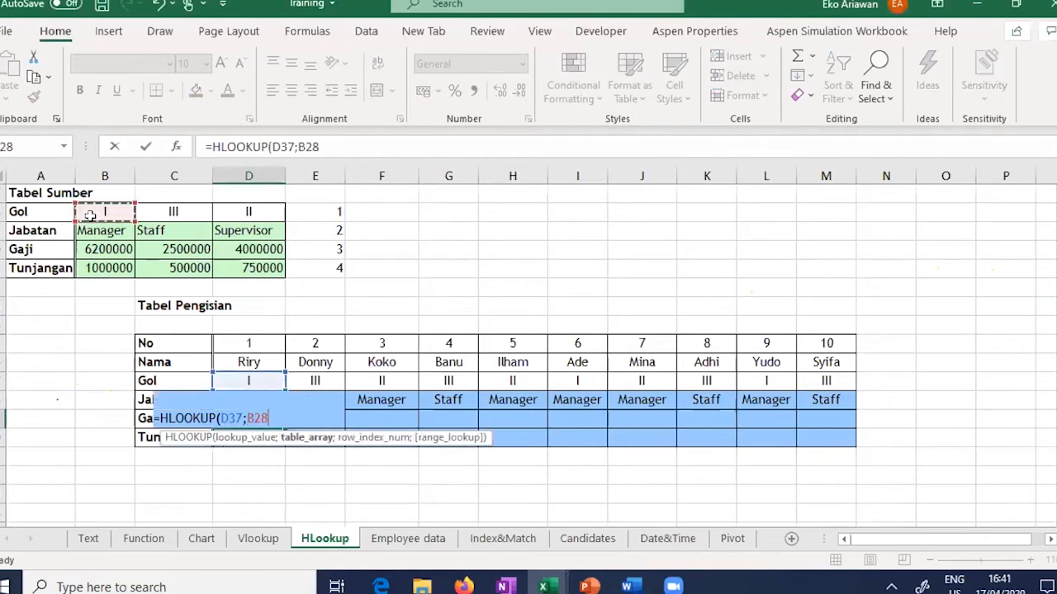
{"action": "left_click_drag", "start_coordinate": [90, 214], "coordinate": [252, 268]}
{"action": "type", "text": ";"}
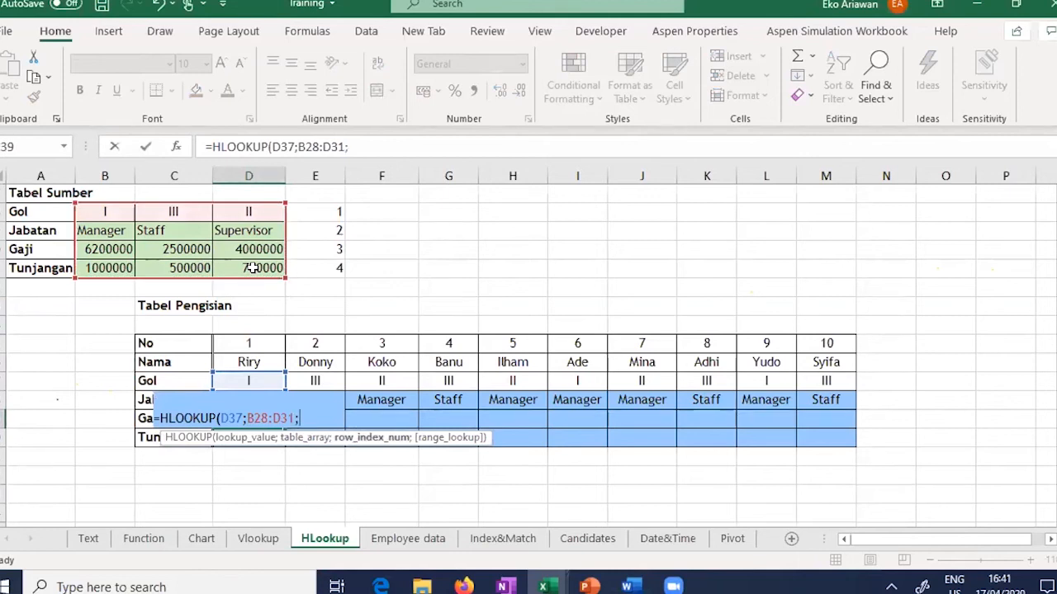
{"action": "type", "text": "3)"}
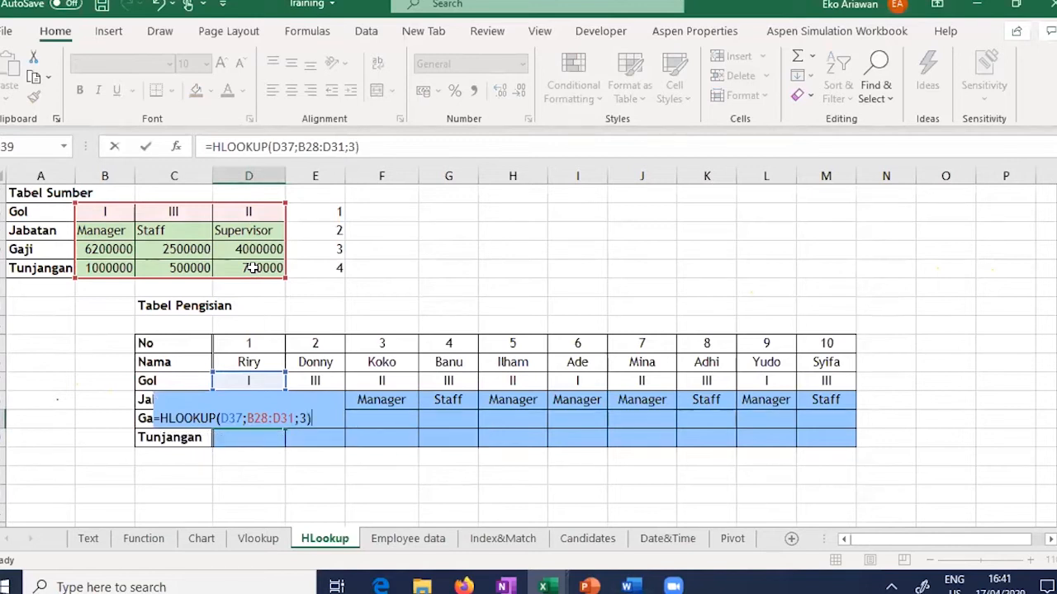
Step: Lock the range as $B$28:$D$31 and copy the Gaji formula across to M39
{"action": "left_click", "coordinate": [249, 419]}
{"action": "type", "text": "$"}
{"action": "key", "text": "Right"}
{"action": "type", "text": "$$"}
{"action": "key", "text": "Right"}
{"action": "type", "text": "$"}
{"action": "key", "text": "Return"}
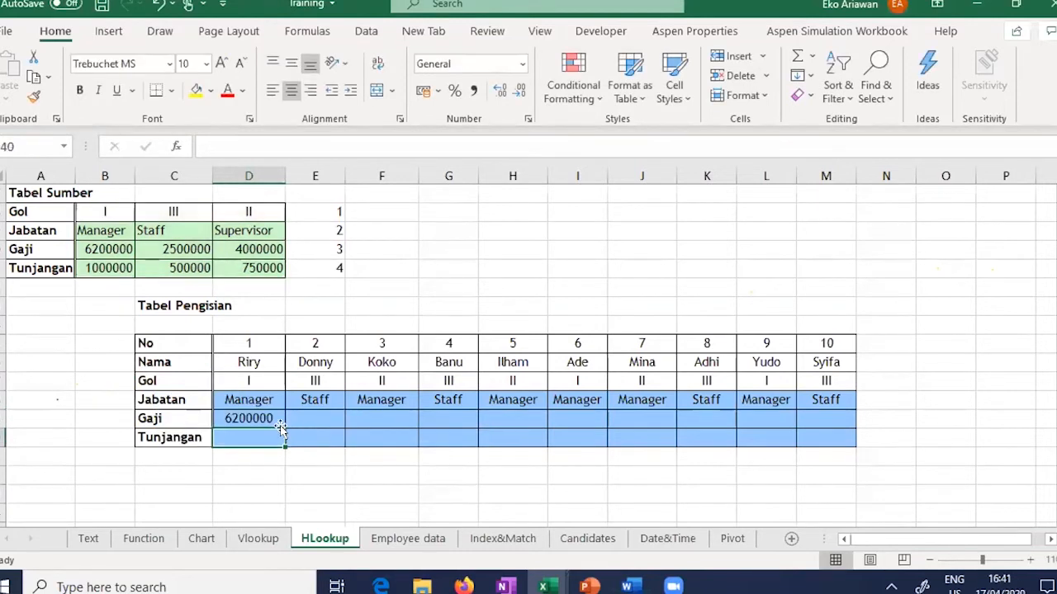
{"action": "left_click", "coordinate": [283, 419]}
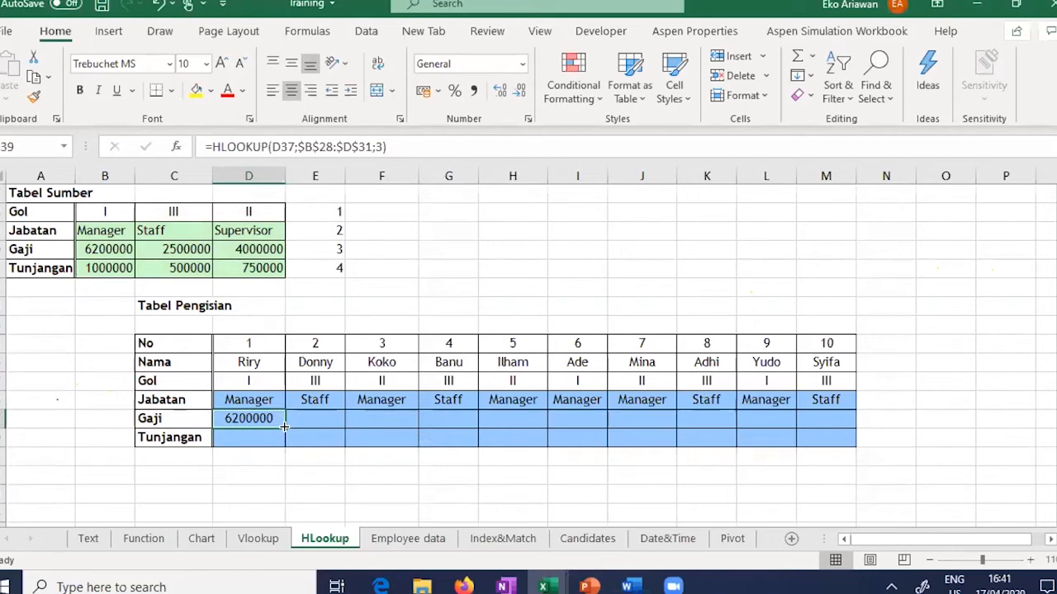
{"action": "left_click_drag", "start_coordinate": [313, 428], "coordinate": [832, 423]}
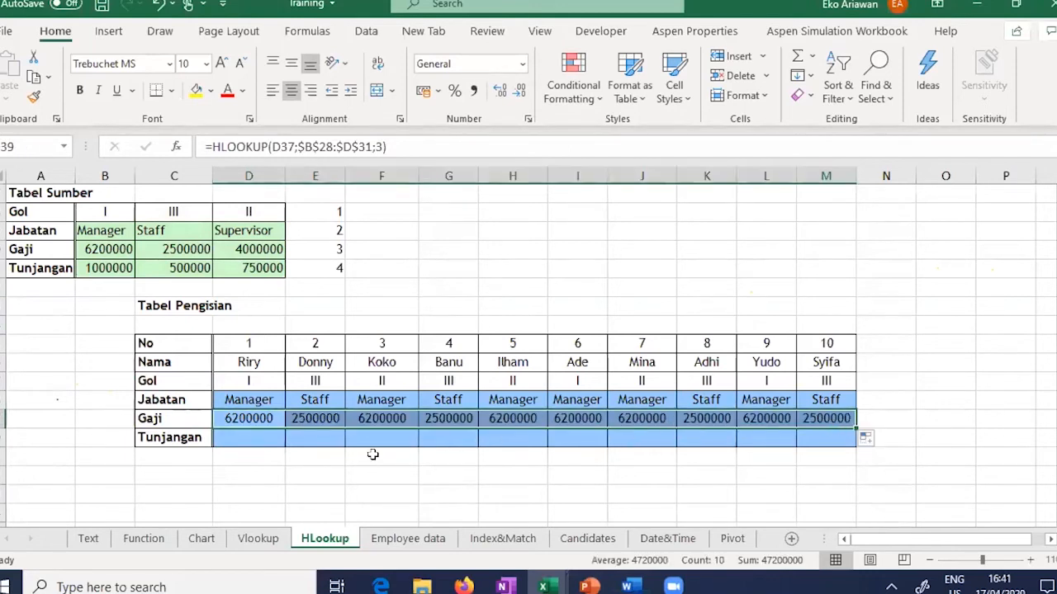
{"action": "left_click", "coordinate": [249, 434]}
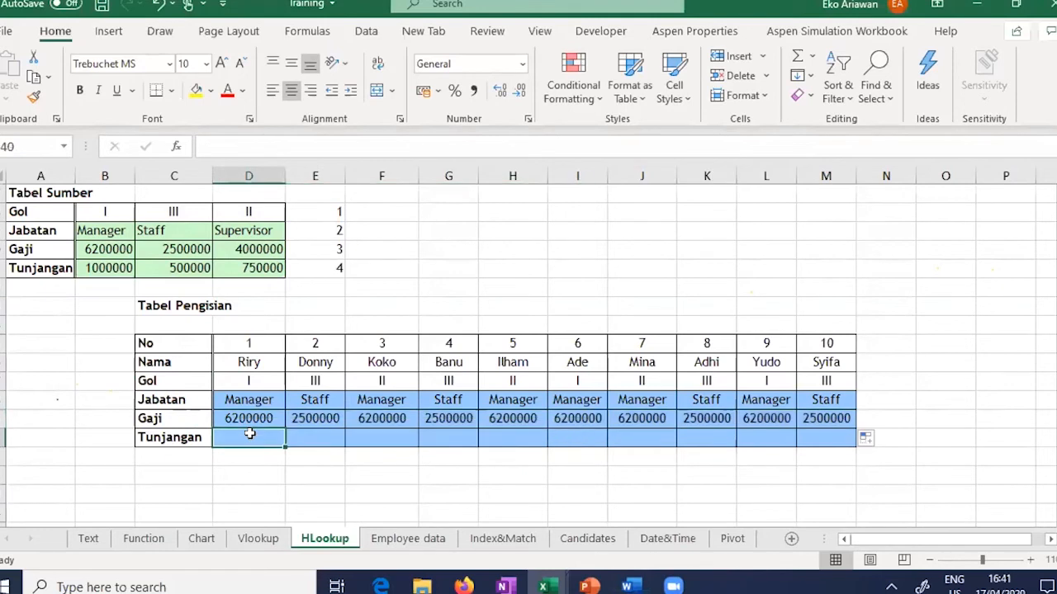
Step: Enter an HLOOKUP in D40 returning row 4 of Tabel Sumber for the first Gol, with the range absolute
{"action": "type", "text": "="}
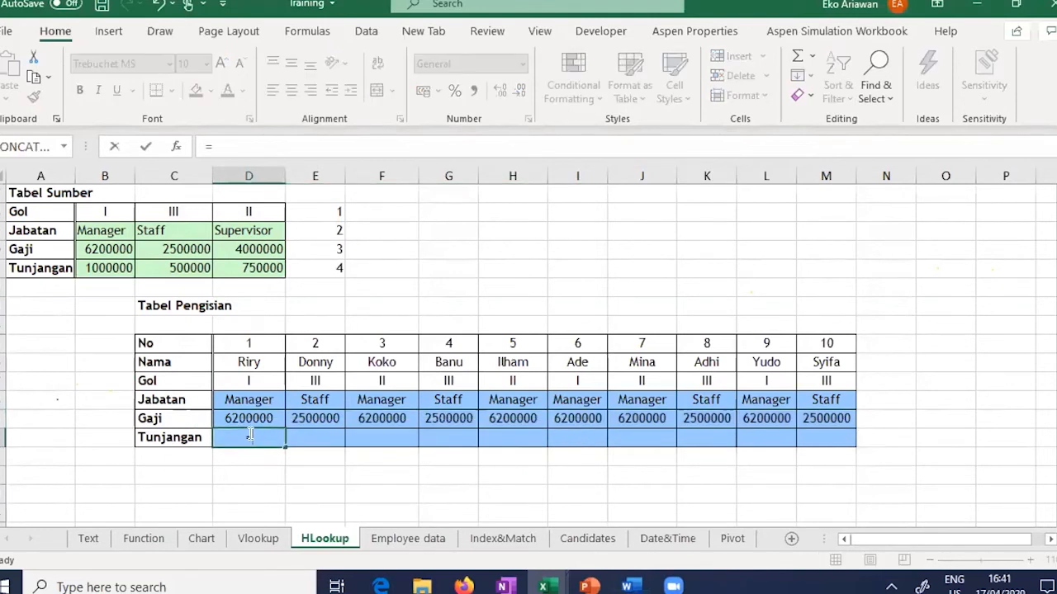
{"action": "type", "text": "HLOOK"}
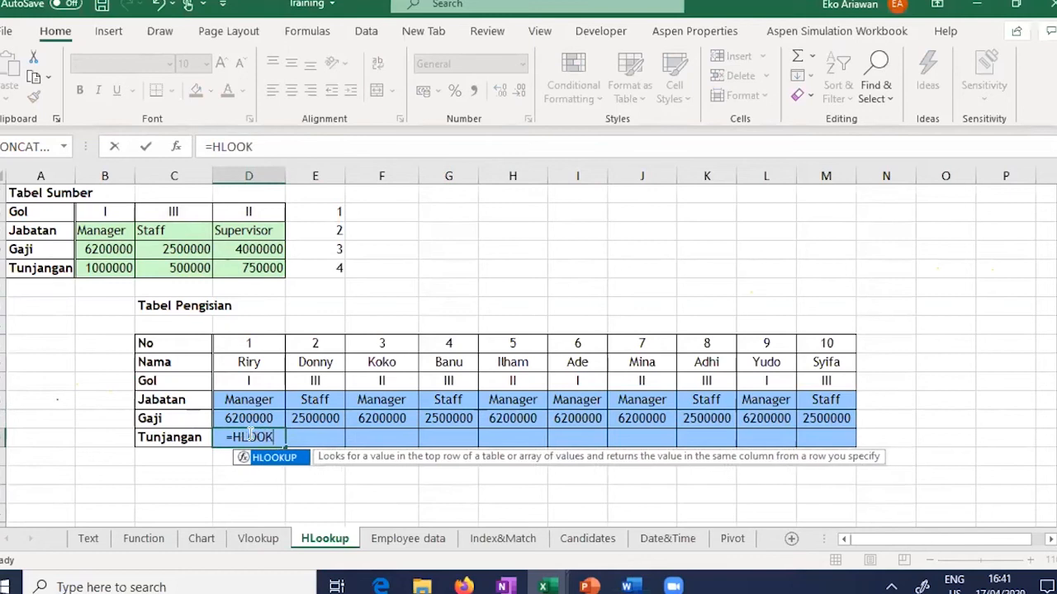
{"action": "type", "text": "UP("}
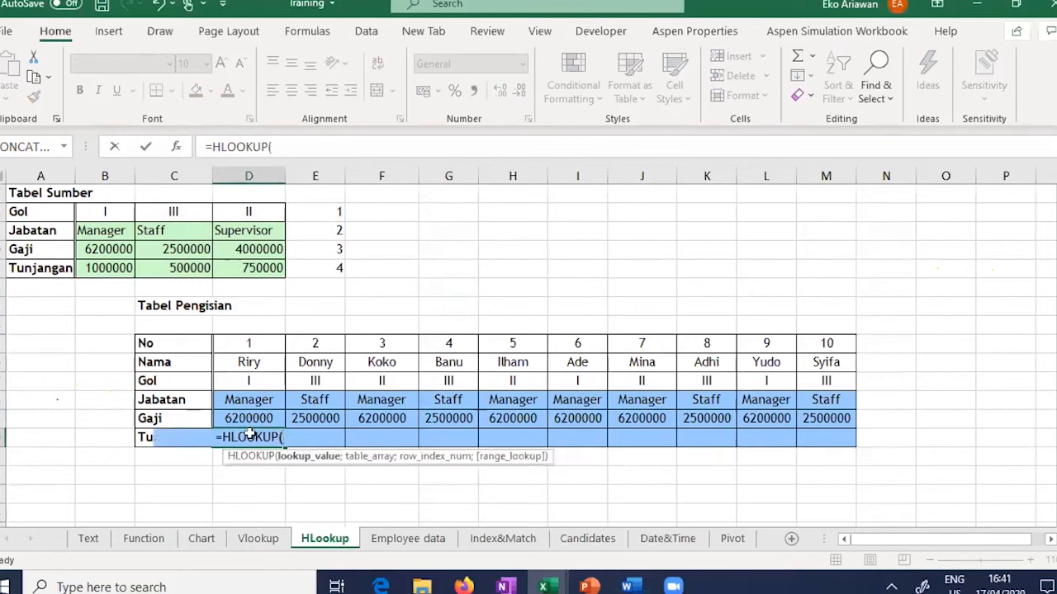
{"action": "left_click", "coordinate": [271, 377]}
{"action": "type", "text": ";"}
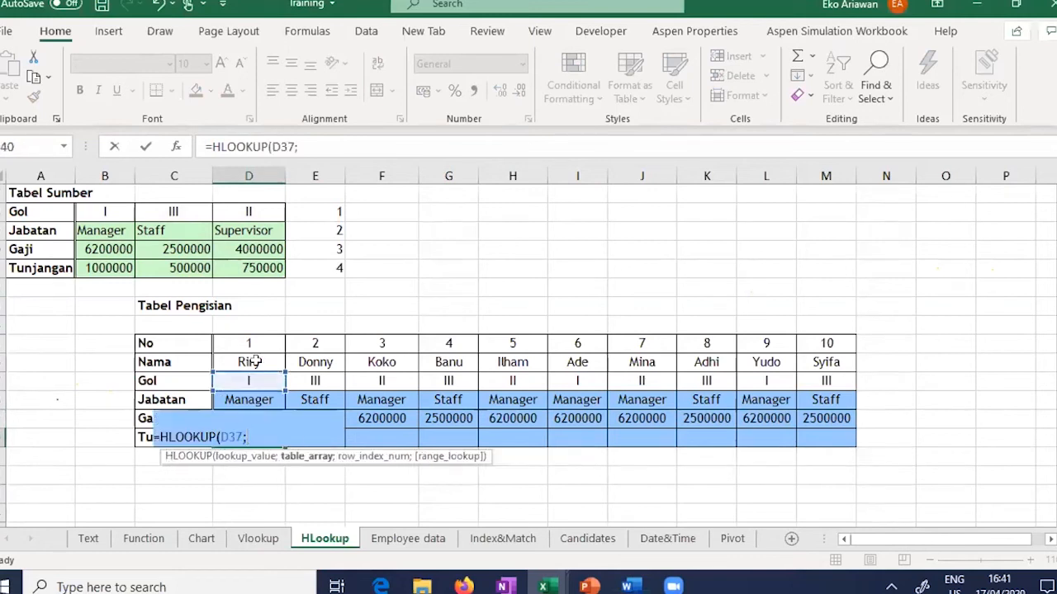
{"action": "left_click_drag", "start_coordinate": [104, 212], "coordinate": [251, 268]}
{"action": "type", "text": ";"}
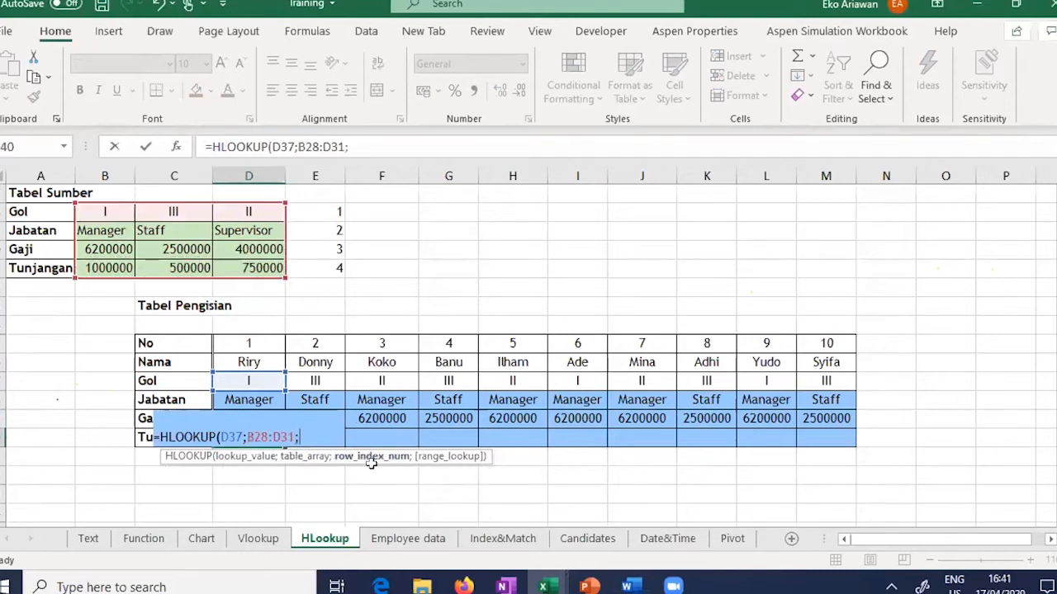
{"action": "type", "text": "4)"}
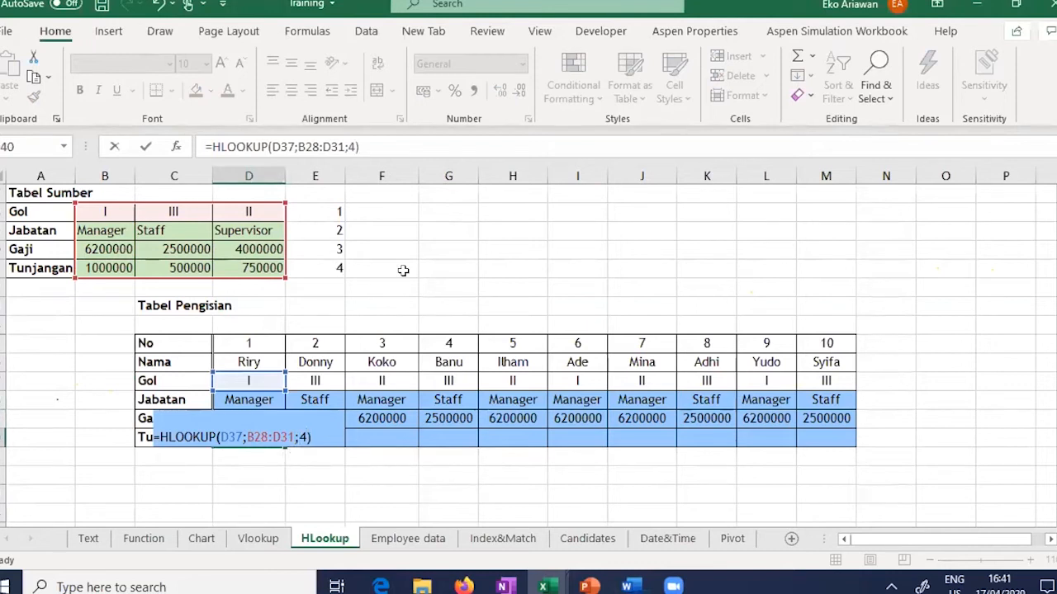
{"action": "left_click", "coordinate": [247, 435]}
{"action": "type", "text": "$B"}
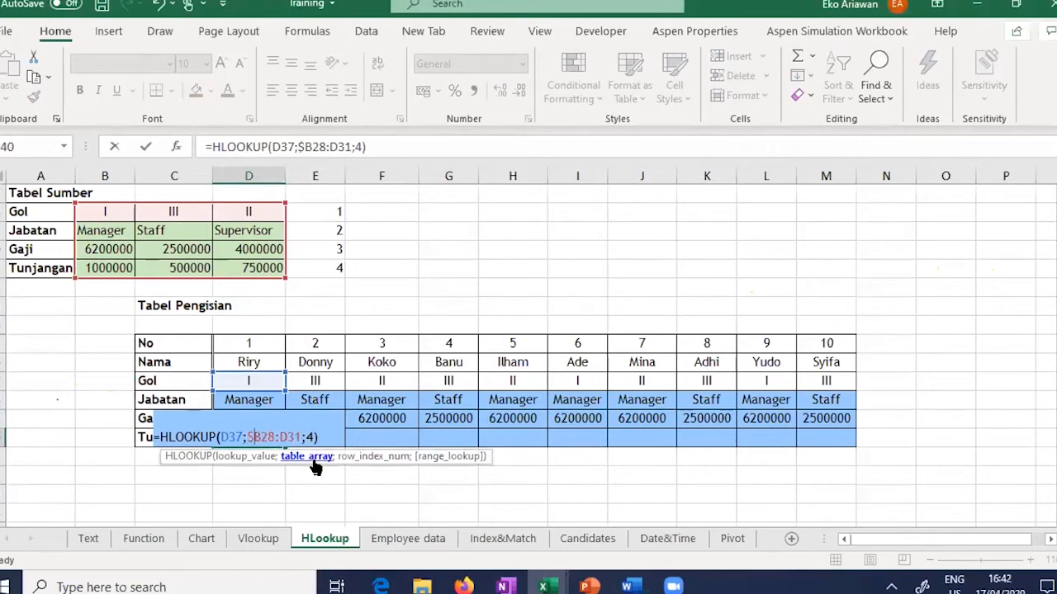
{"action": "type", "text": "$"}
{"action": "key", "text": "Right"}
{"action": "key", "text": "Right"}
{"action": "key", "text": "Right"}
{"action": "type", "text": "$"}
{"action": "key", "text": "Right"}
{"action": "type", "text": "$"}
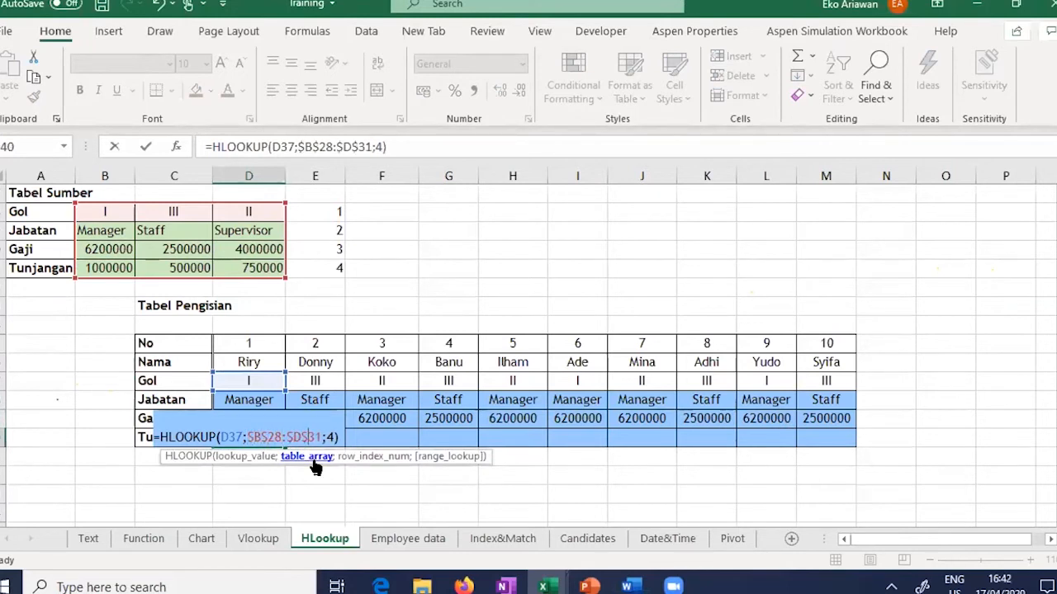
{"action": "key", "text": "Return"}
Step: Fill the Tunjangan formula from D40 across to M40
{"action": "left_click", "coordinate": [276, 435]}
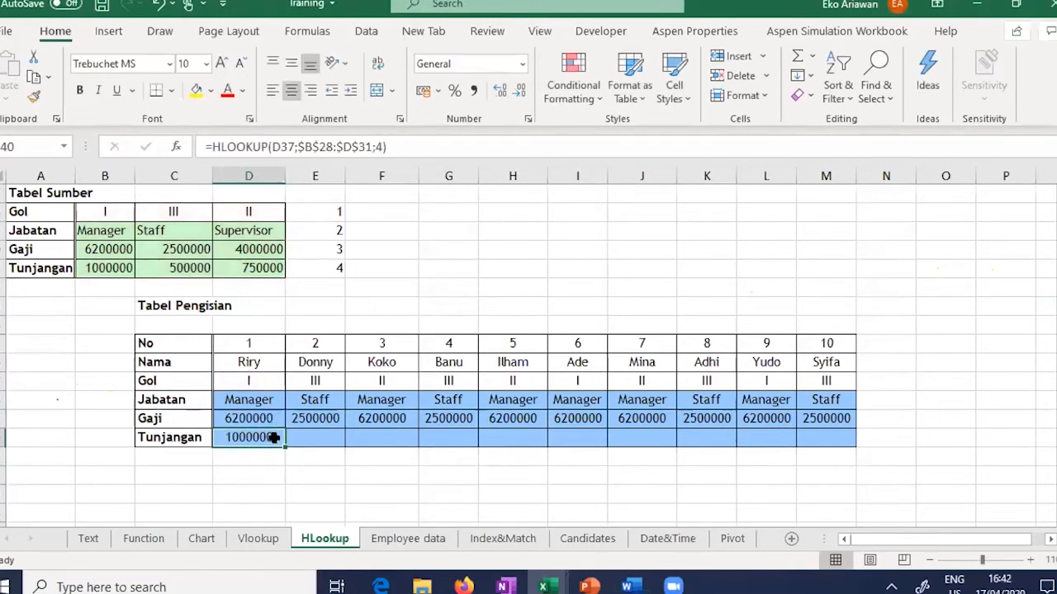
{"action": "left_click_drag", "start_coordinate": [285, 446], "coordinate": [839, 439]}
{"action": "left_click", "coordinate": [556, 490]}
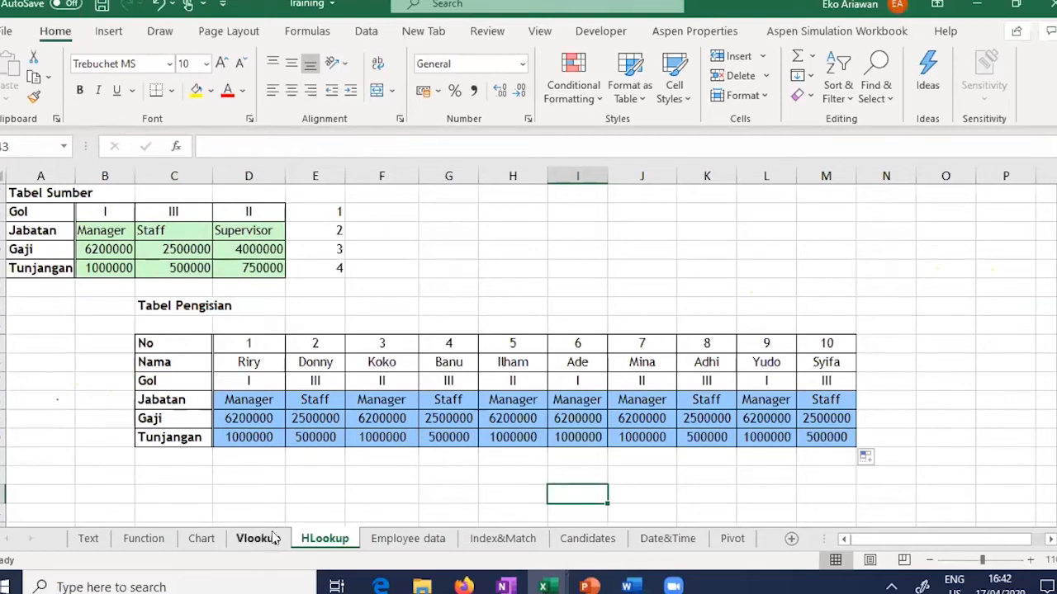
Step: Select the Tabel Pengisian No–Gol rows and the Tabel Sumber Gol–Jabatan rows on HLookup
{"action": "left_click", "coordinate": [175, 339]}
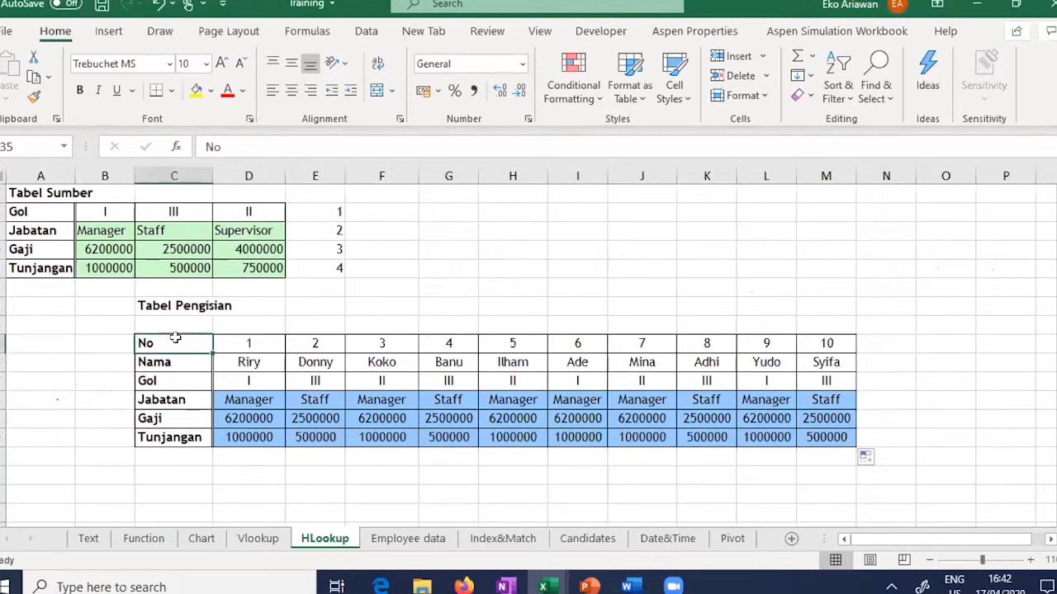
{"action": "left_click_drag", "start_coordinate": [175, 338], "coordinate": [826, 381]}
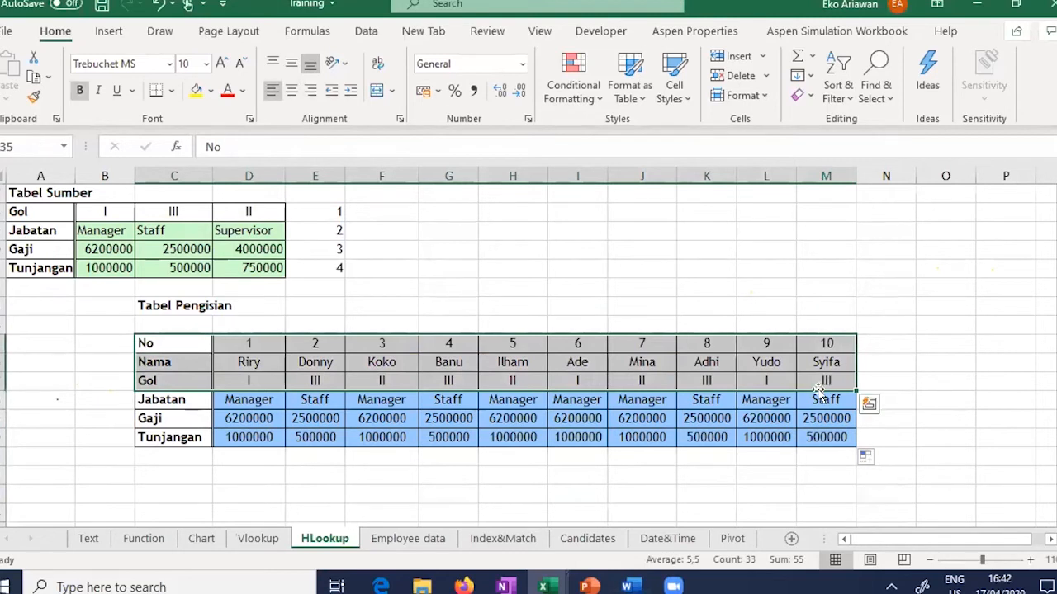
{"action": "left_click", "coordinate": [22, 211]}
{"action": "left_click_drag", "start_coordinate": [212, 213], "coordinate": [245, 228]}
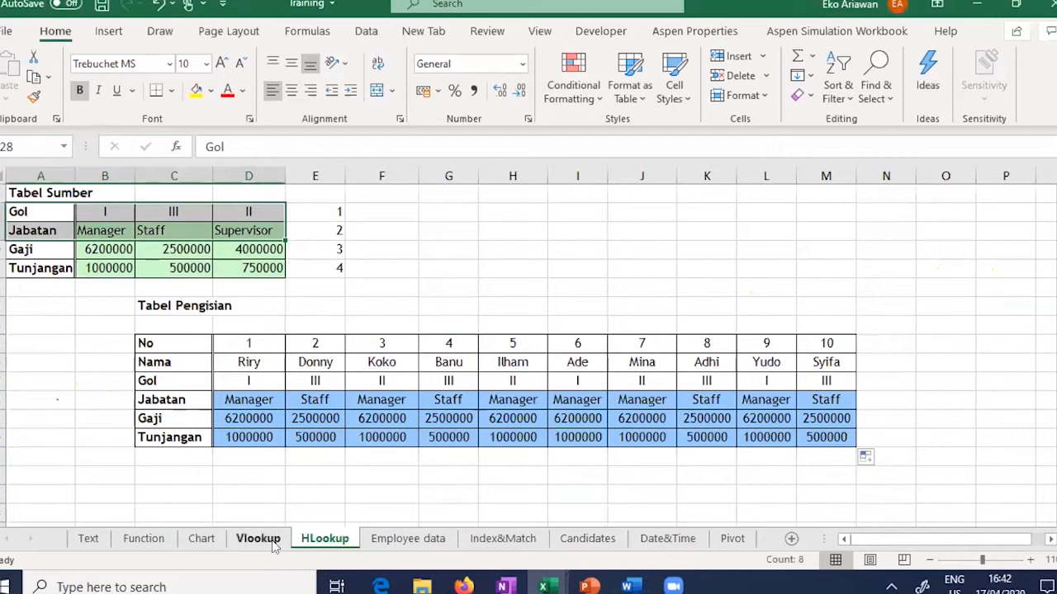
Step: Select the Gol columns of both Vlookup sheet tables, then bring up the Employee data sheet
{"action": "left_click", "coordinate": [272, 542]}
{"action": "left_click", "coordinate": [277, 312]}
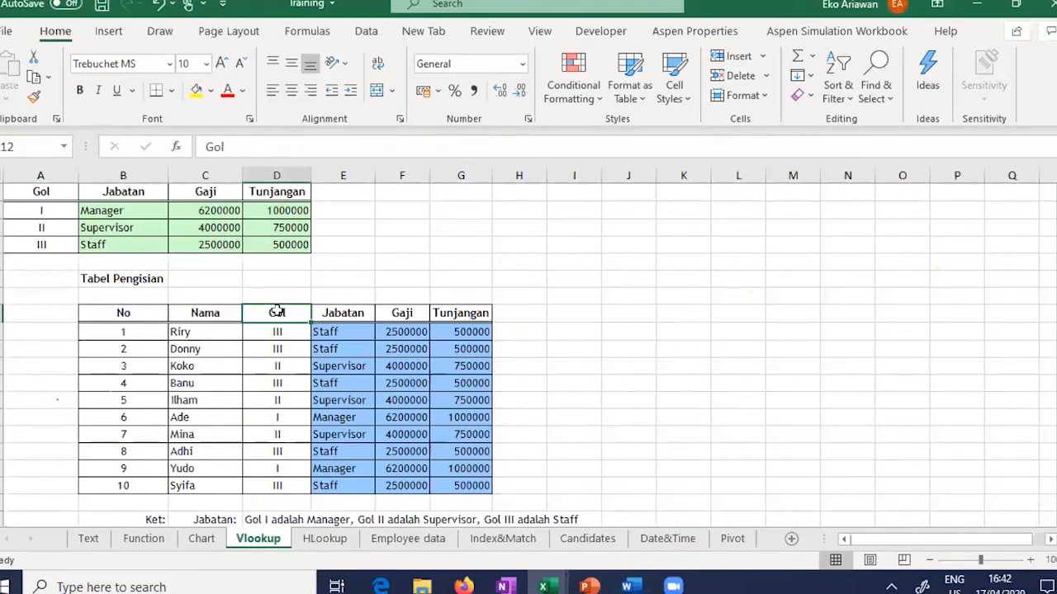
{"action": "left_click_drag", "start_coordinate": [277, 312], "coordinate": [280, 486]}
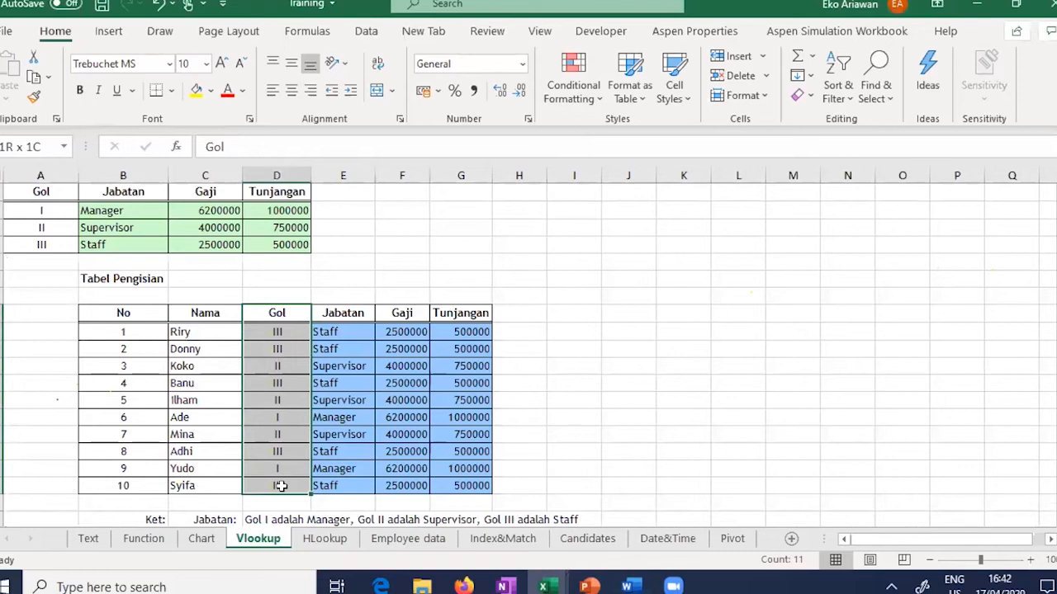
{"action": "left_click_drag", "start_coordinate": [38, 194], "coordinate": [39, 242]}
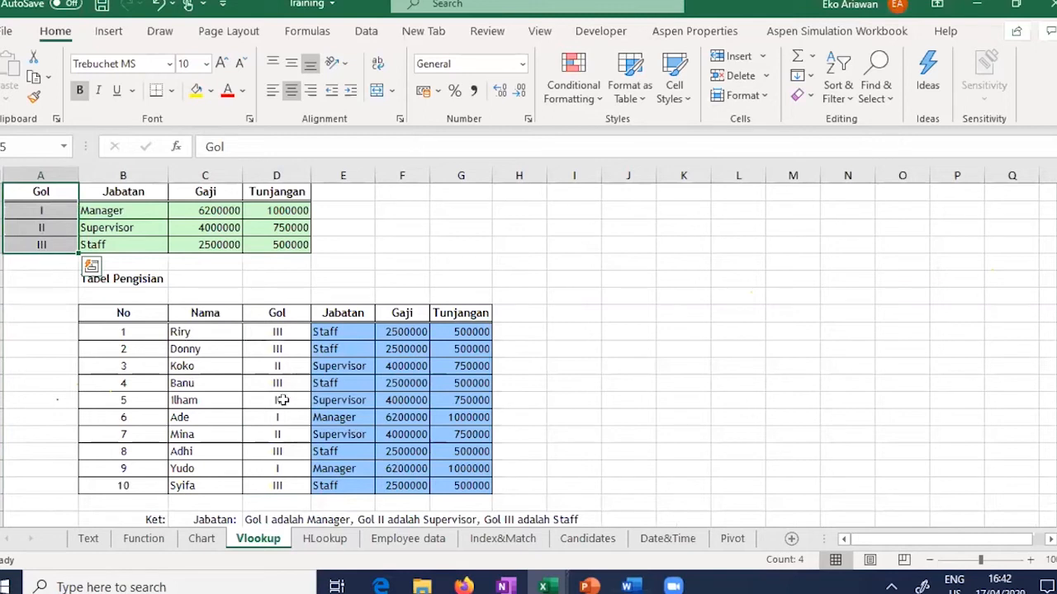
{"action": "left_click", "coordinate": [402, 541]}
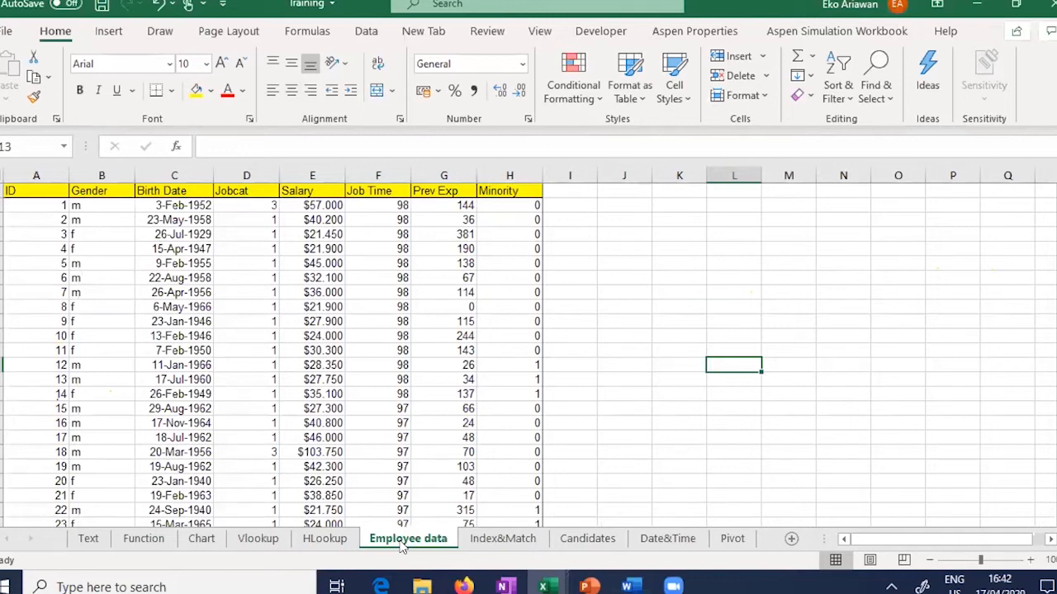
{"action": "left_click", "coordinate": [256, 192]}
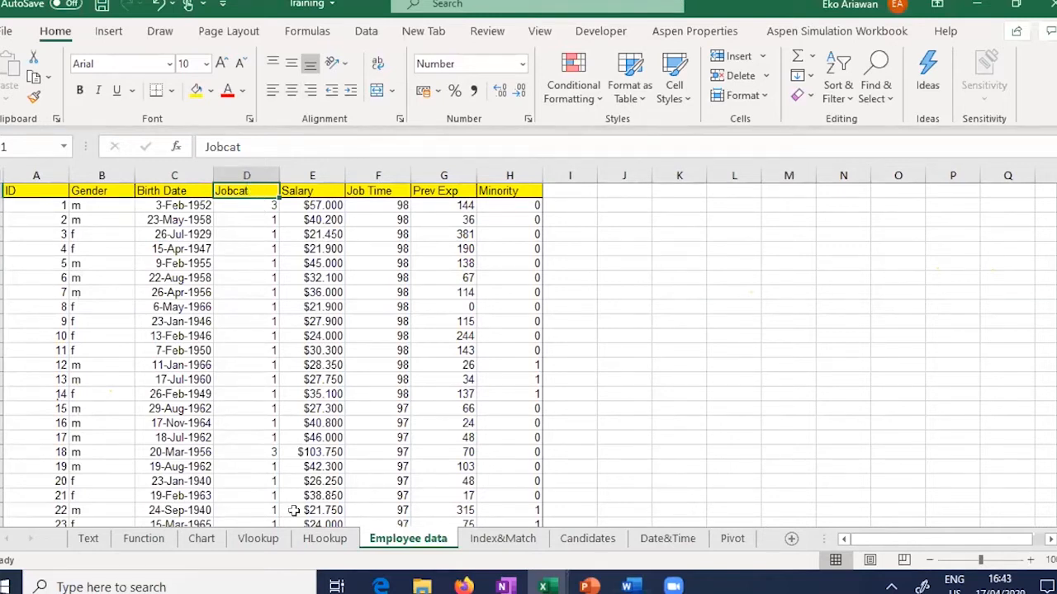
{"action": "left_click", "coordinate": [257, 539]}
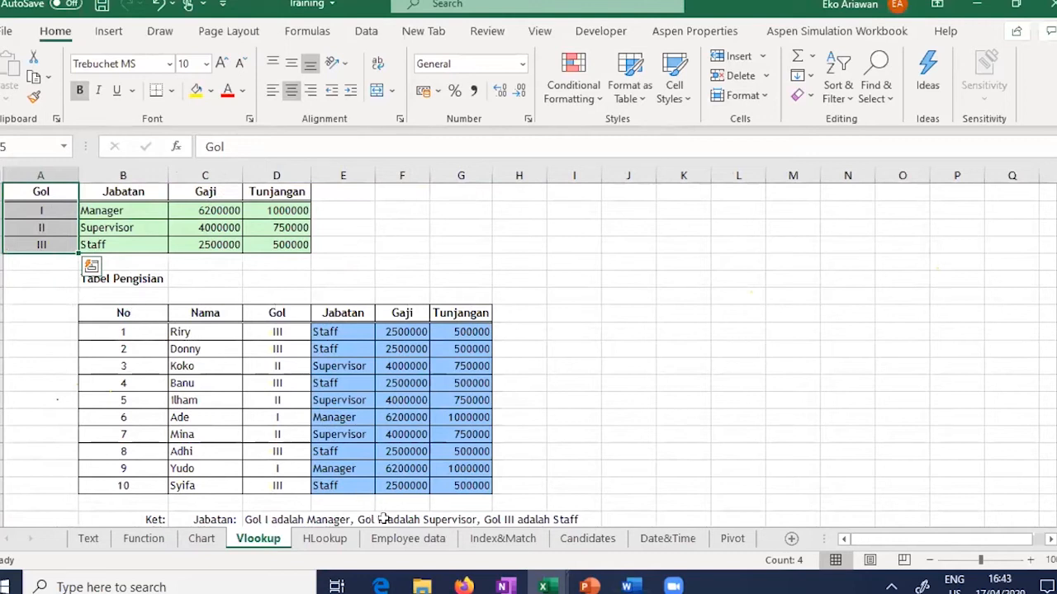
{"action": "left_click", "coordinate": [422, 541]}
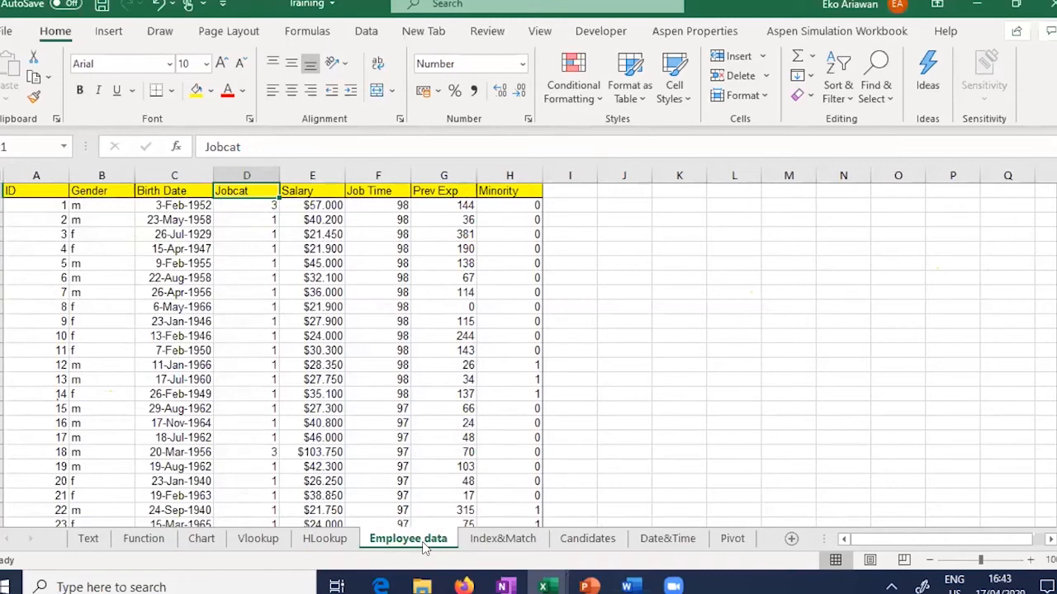
{"action": "left_click", "coordinate": [251, 206]}
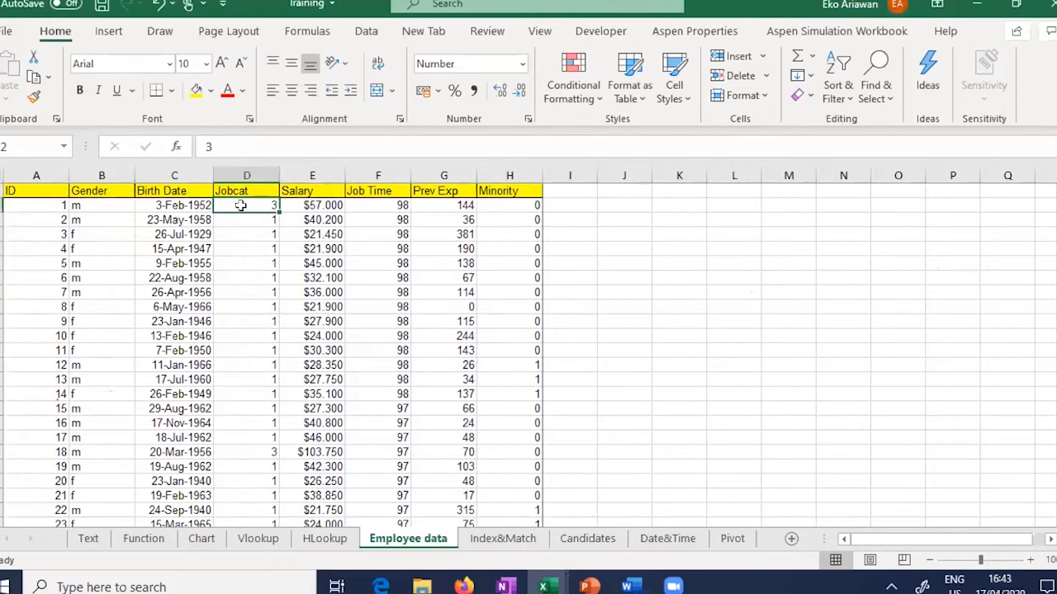
Step: Enter the heading 'jobcat' in K2 with codes 1, 2, 3 below it
{"action": "left_click", "coordinate": [675, 211]}
{"action": "type", "text": "jobcat"}
{"action": "key", "text": "Return"}
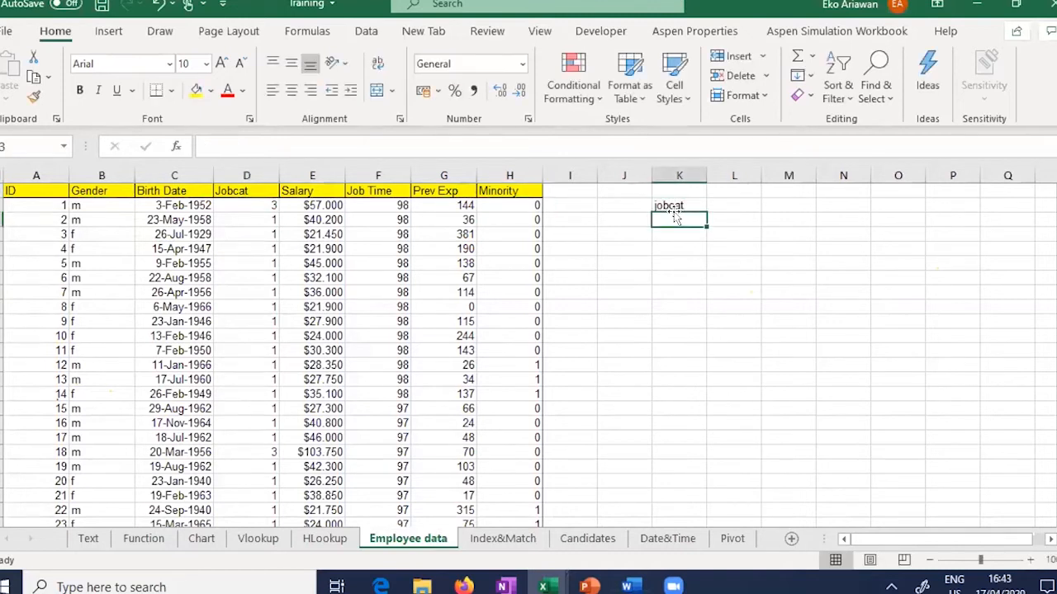
{"action": "type", "text": "1"}
{"action": "key", "text": "Return"}
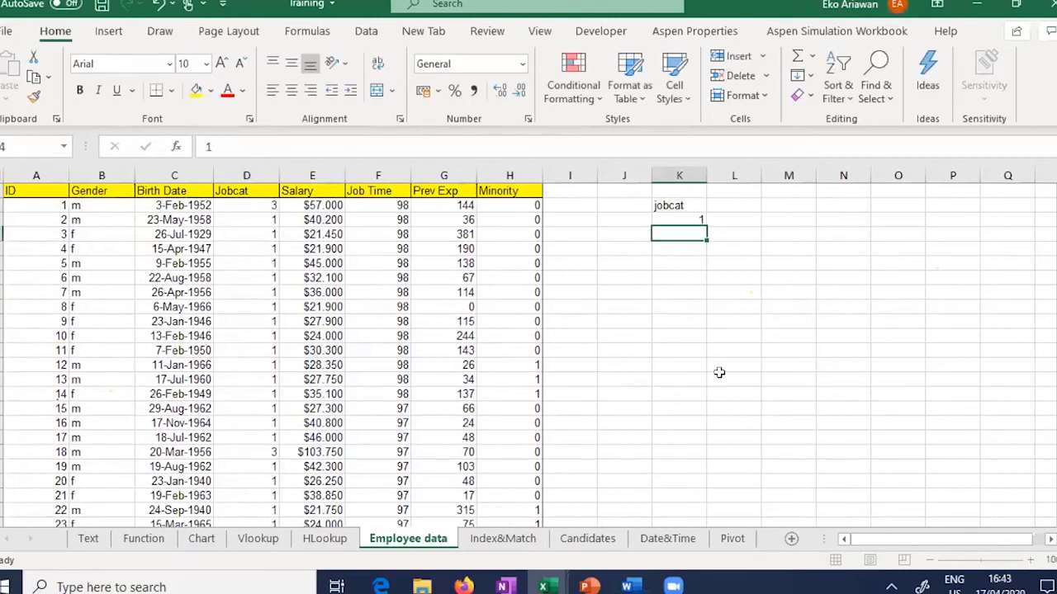
{"action": "type", "text": "2"}
{"action": "key", "text": "Return"}
{"action": "type", "text": "3"}
{"action": "key", "text": "Tab"}
Step: Enter Roman numerals I, II, III beside the codes in column L
{"action": "key", "text": "Up"}
{"action": "key", "text": "Up"}
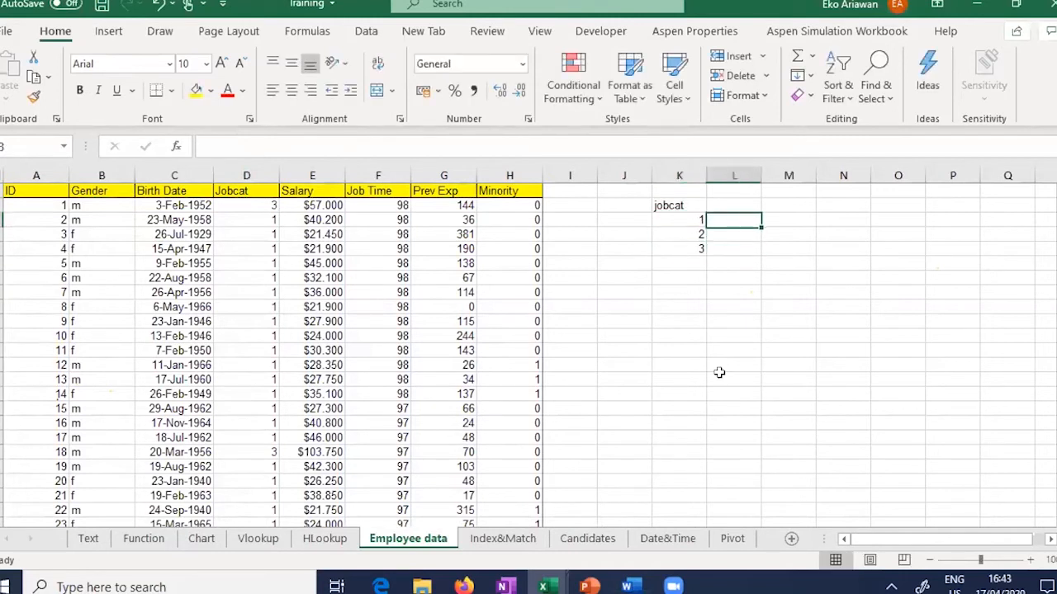
{"action": "type", "text": "l"}
{"action": "key", "text": "Return"}
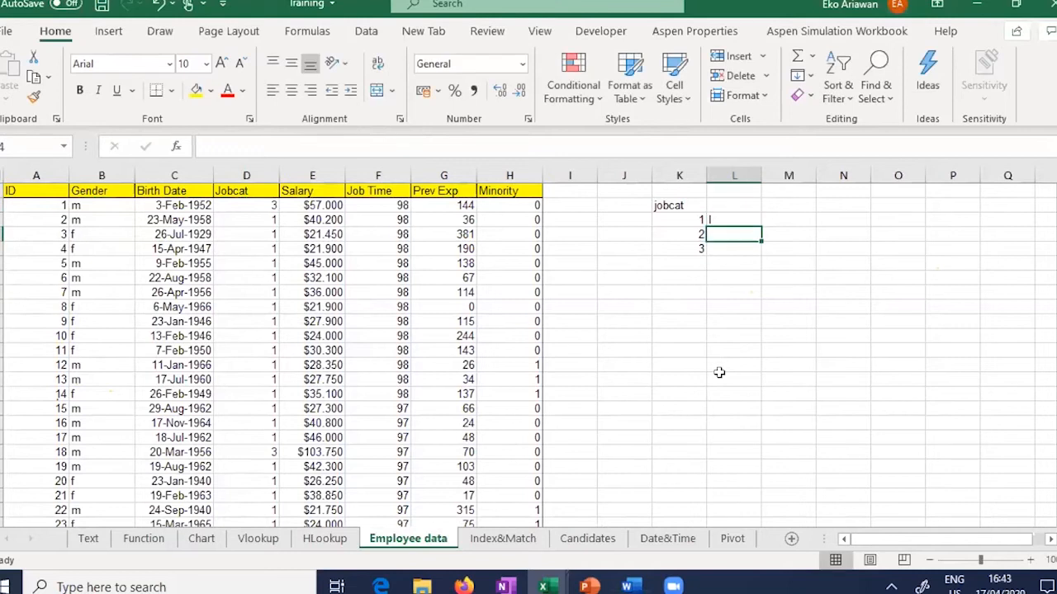
{"action": "type", "text": "II"}
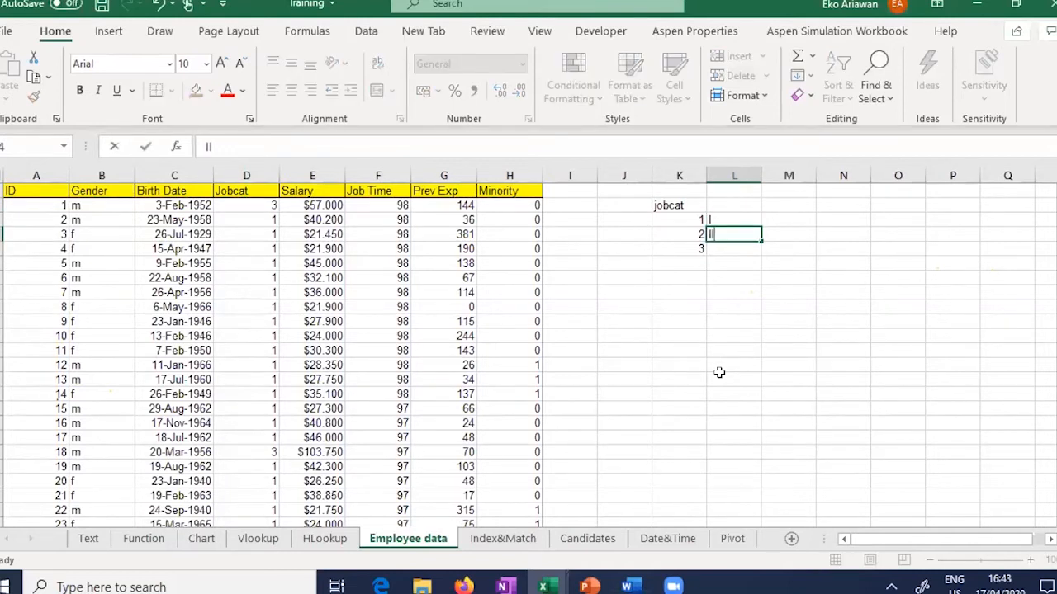
{"action": "key", "text": "Return"}
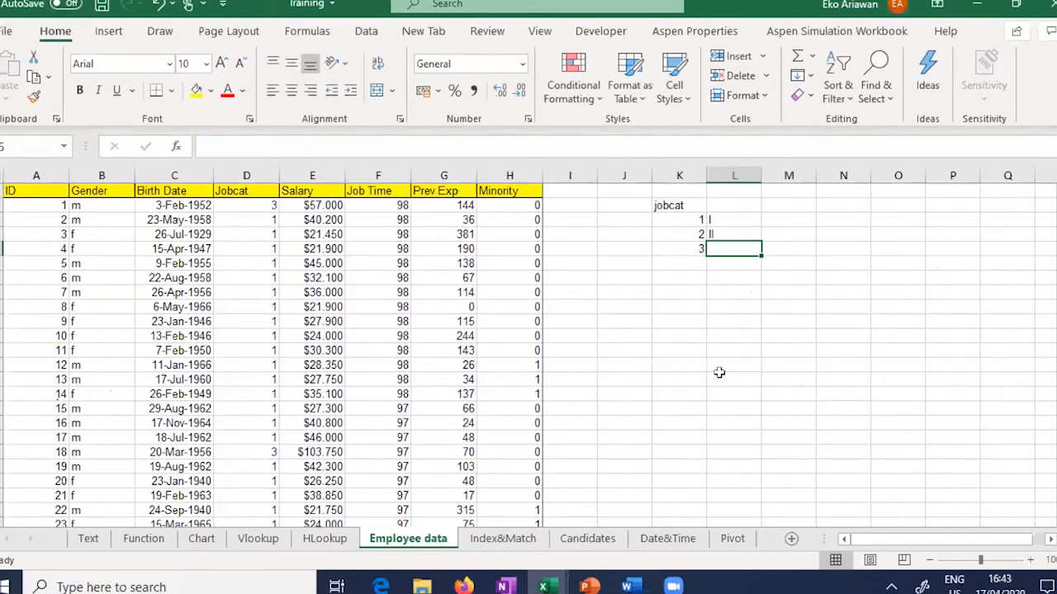
{"action": "type", "text": "III"}
{"action": "key", "text": "Return"}
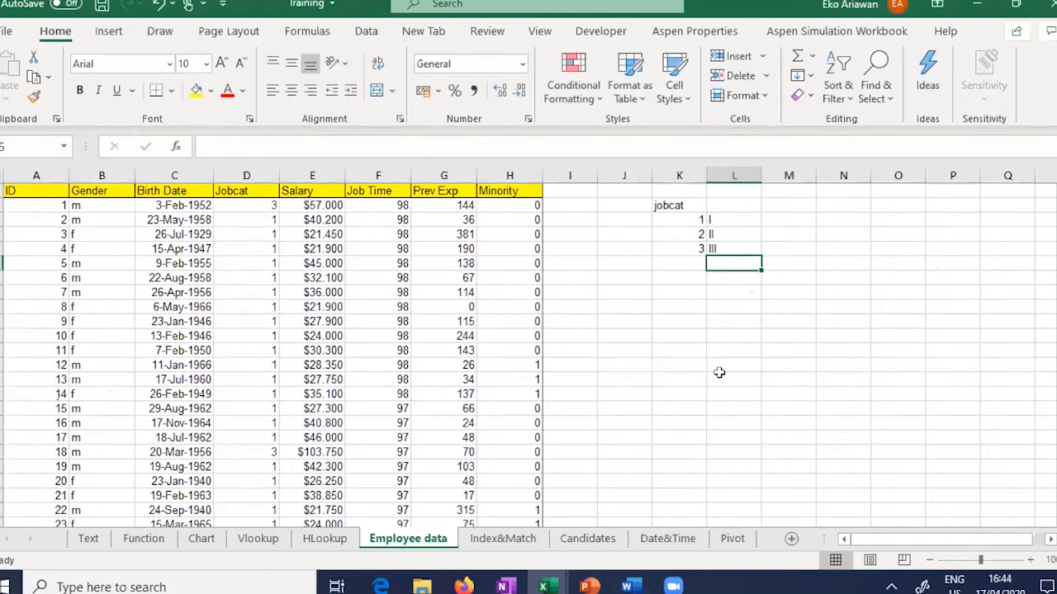
Step: Select D2 down to the last Jobcat record with Ctrl+Shift+Down, then scroll back up
{"action": "left_click", "coordinate": [258, 538]}
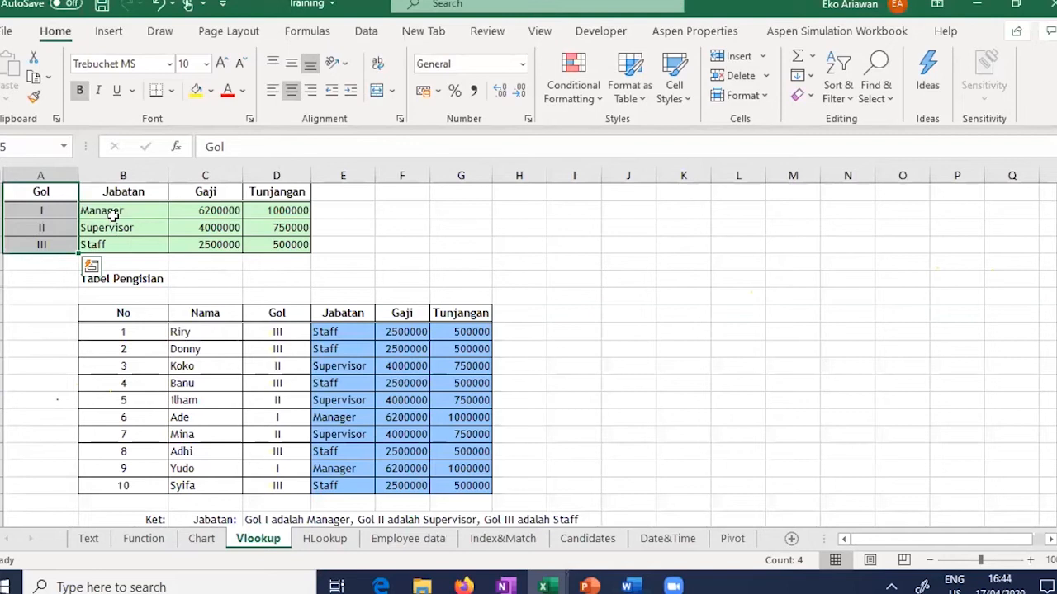
{"action": "left_click", "coordinate": [403, 545]}
{"action": "left_click", "coordinate": [259, 204]}
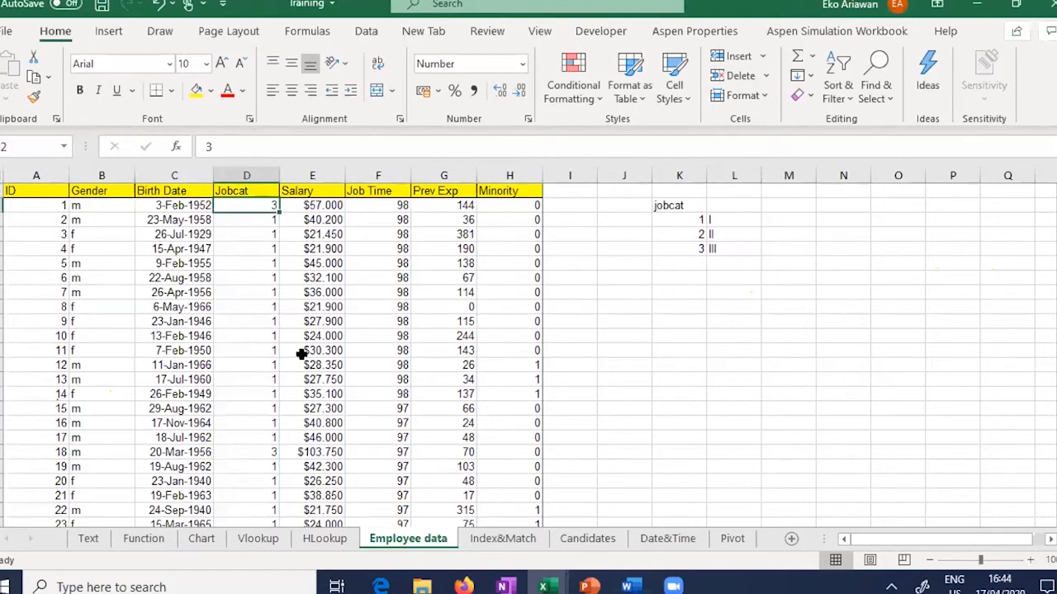
{"action": "key", "text": "ctrl+shift+Down"}
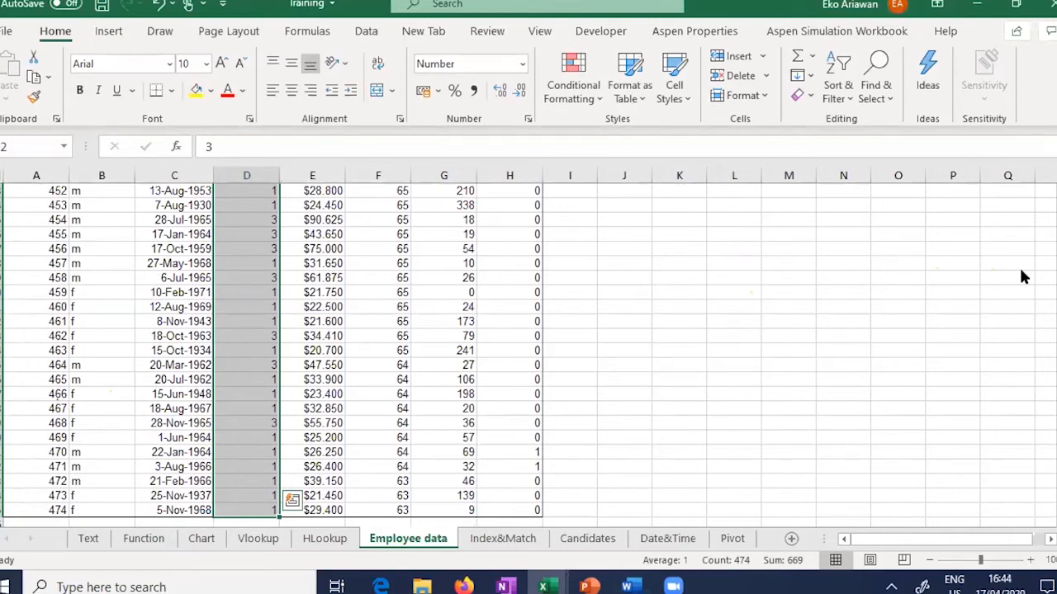
{"action": "scroll", "coordinate": [955, 276], "scroll_direction": "up", "scroll_amount": 8}
{"action": "scroll", "coordinate": [955, 276], "scroll_direction": "up", "scroll_amount": 6}
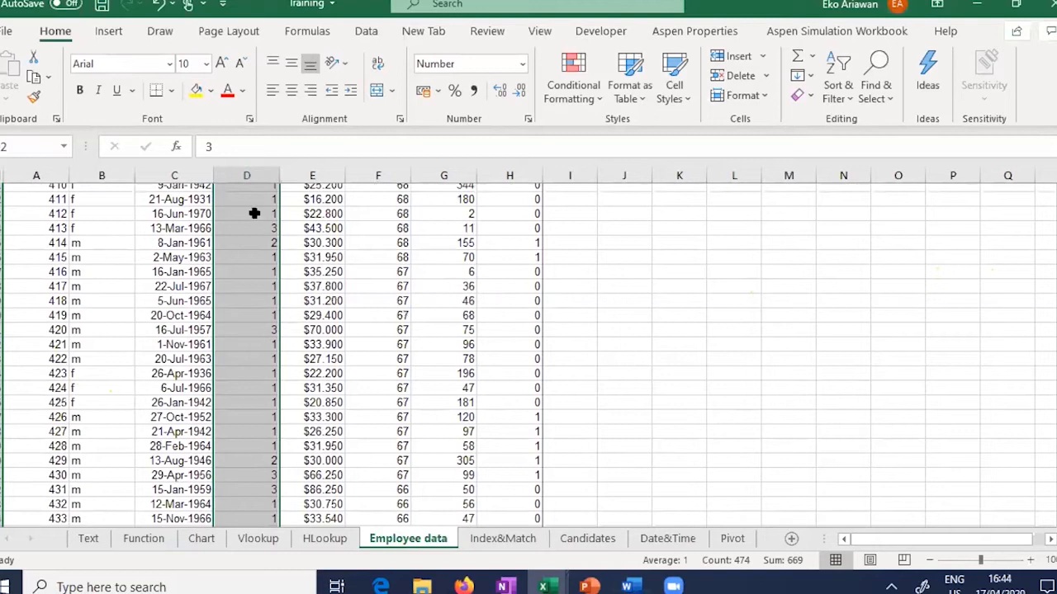
{"action": "scroll", "coordinate": [254, 329], "scroll_direction": "up", "scroll_amount": 6}
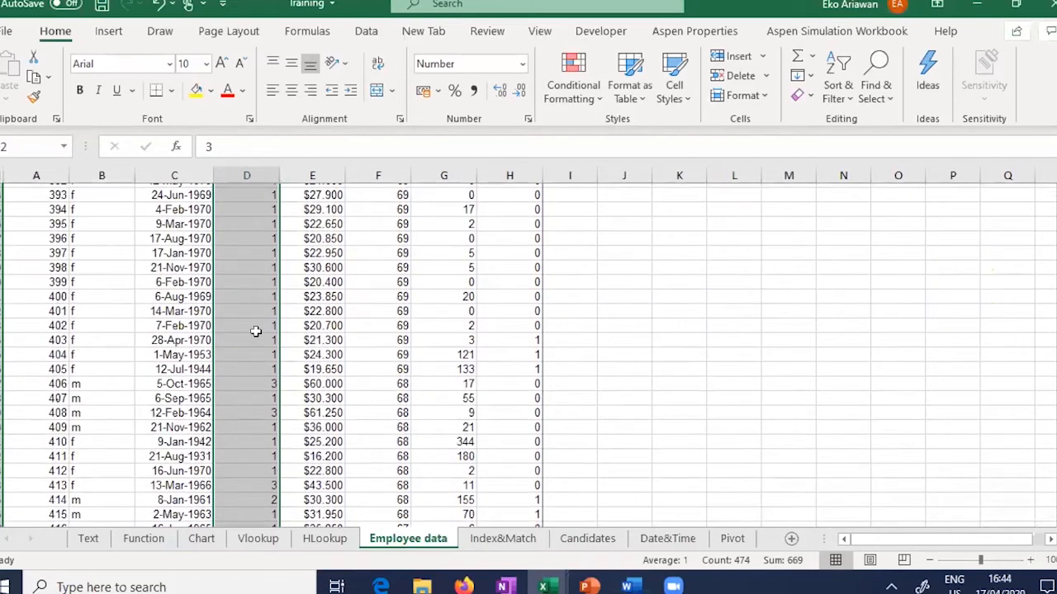
{"action": "scroll", "coordinate": [256, 331], "scroll_direction": "up", "scroll_amount": 11}
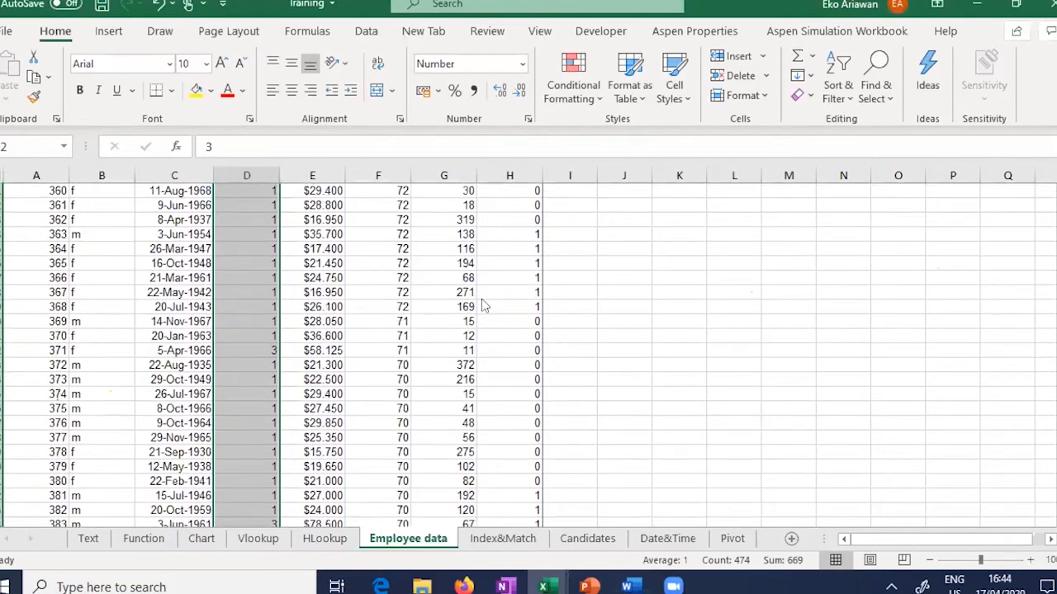
{"action": "key", "text": "ctrl+f"}
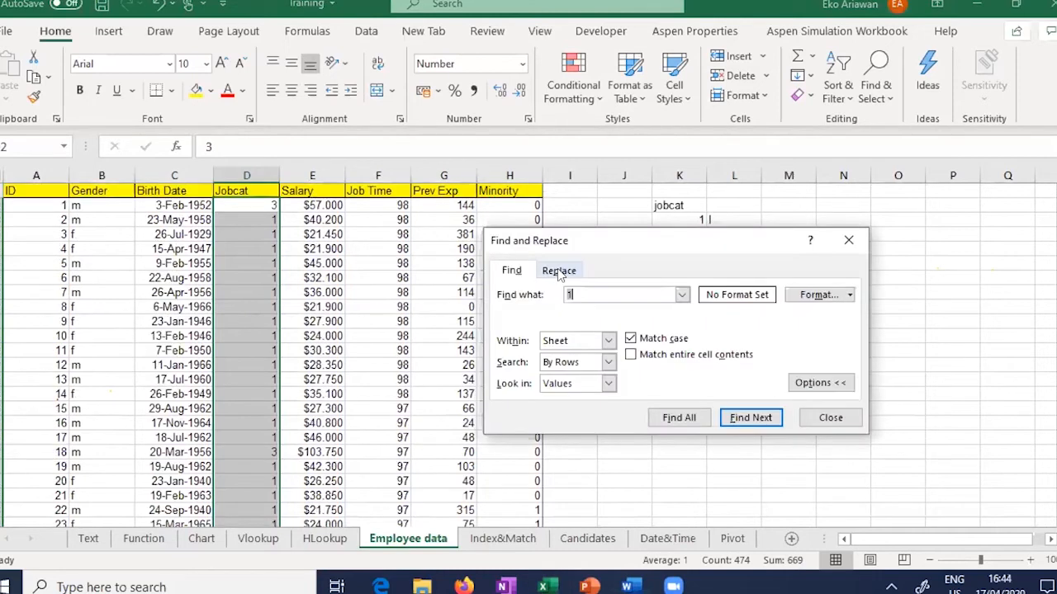
{"action": "key", "text": "ctrl+h"}
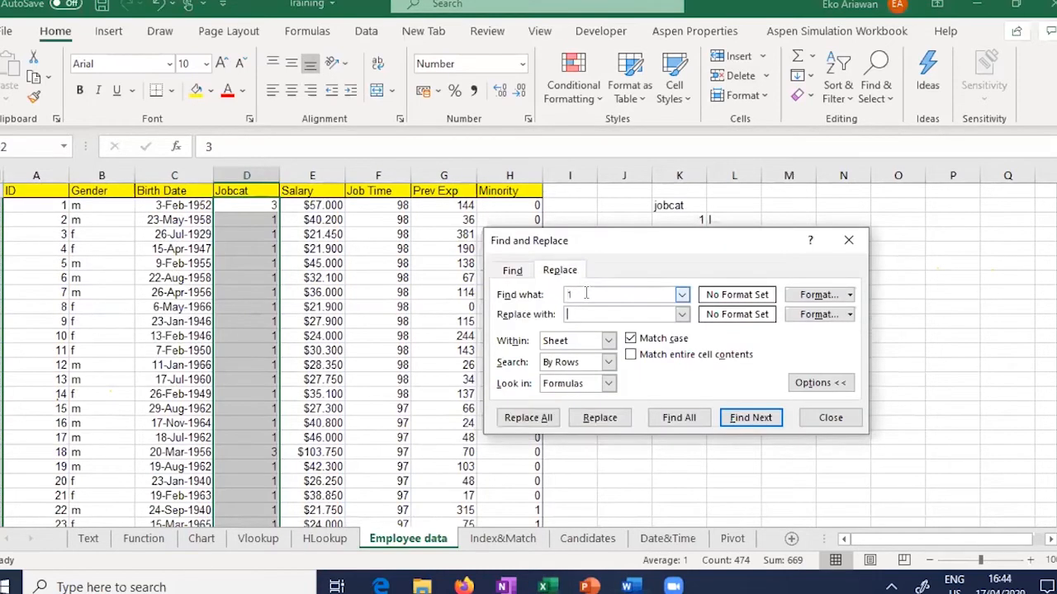
{"action": "left_click", "coordinate": [608, 313]}
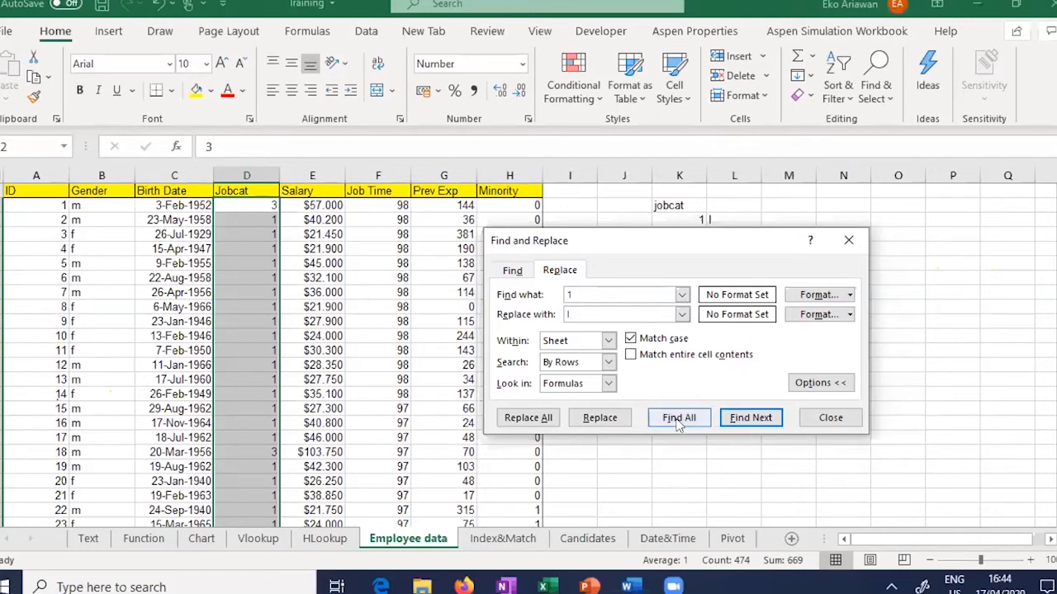
{"action": "left_click_drag", "start_coordinate": [775, 240], "coordinate": [788, 233]}
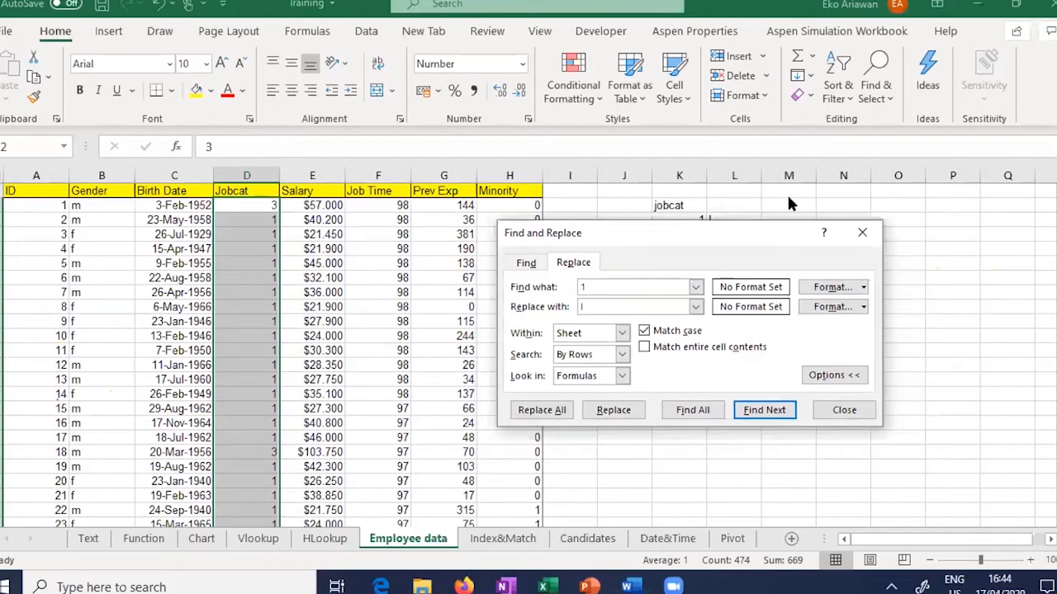
{"action": "left_click", "coordinate": [802, 260]}
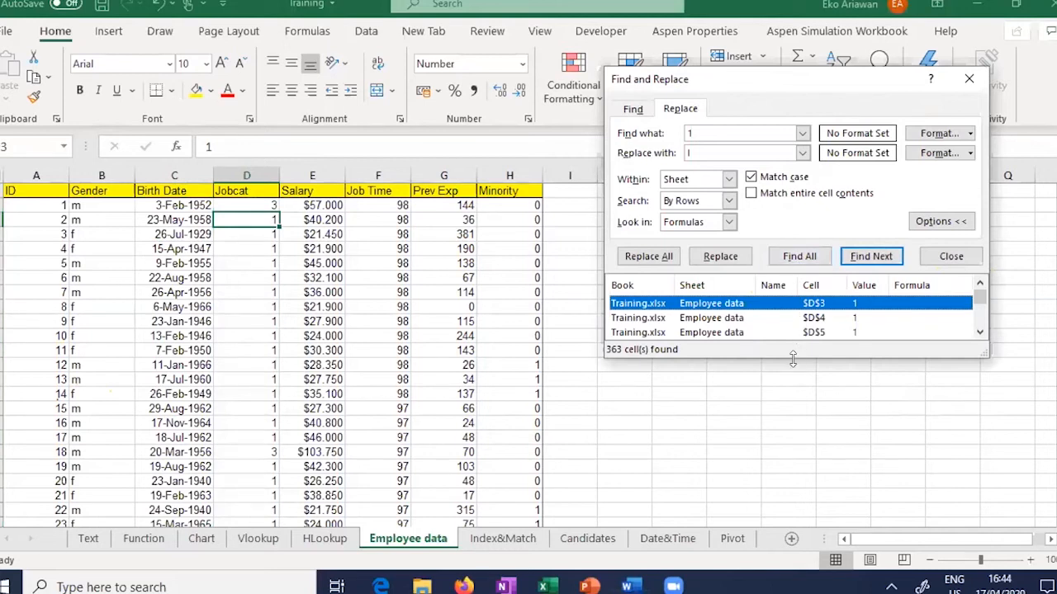
{"action": "left_click_drag", "start_coordinate": [792, 358], "coordinate": [826, 593]}
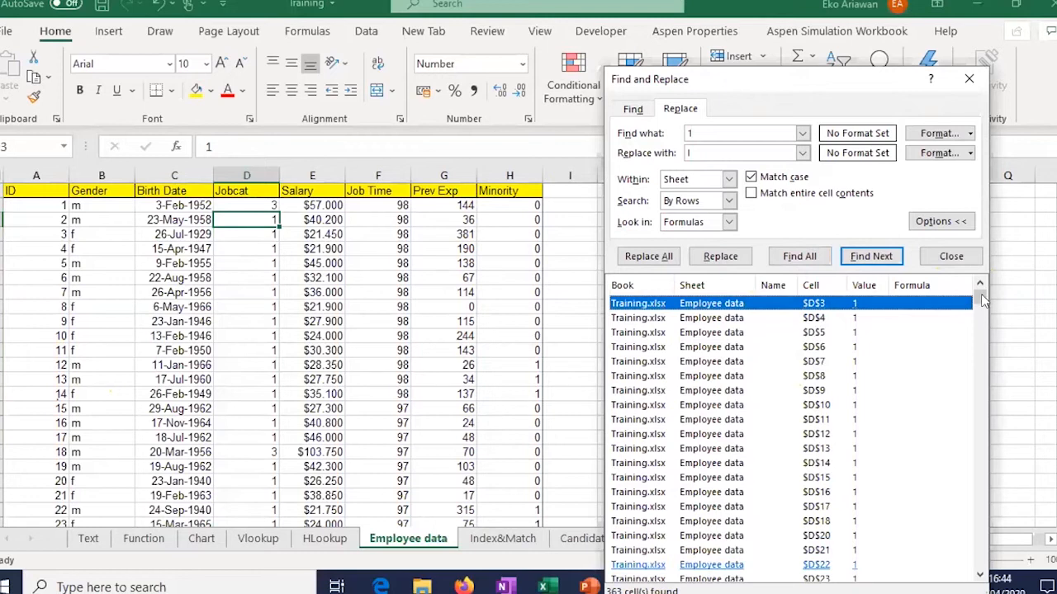
{"action": "scroll", "coordinate": [984, 526], "scroll_direction": "down", "scroll_amount": 12}
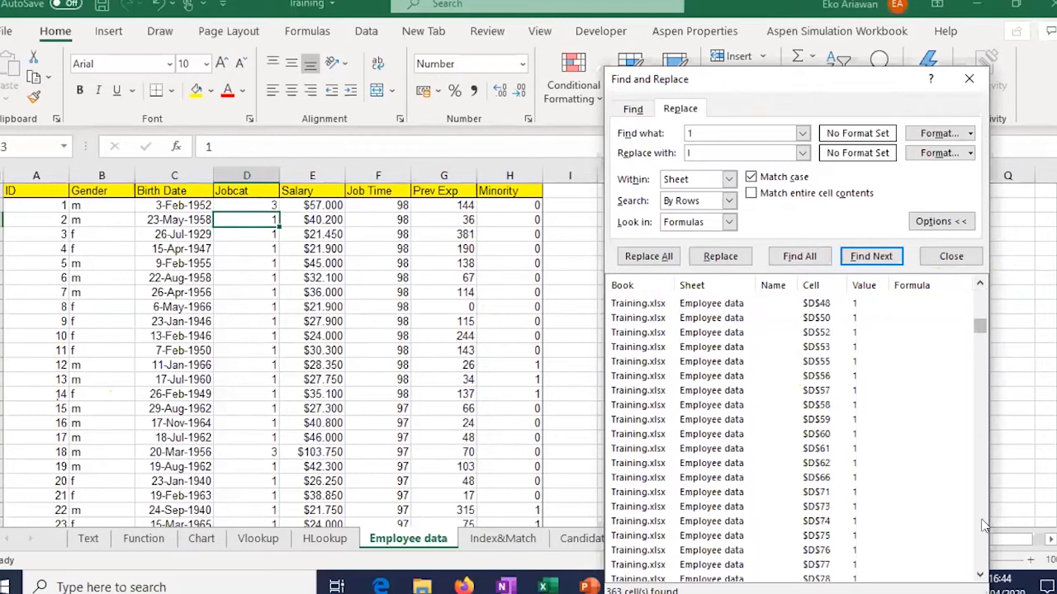
{"action": "scroll", "coordinate": [984, 526], "scroll_direction": "down", "scroll_amount": 20}
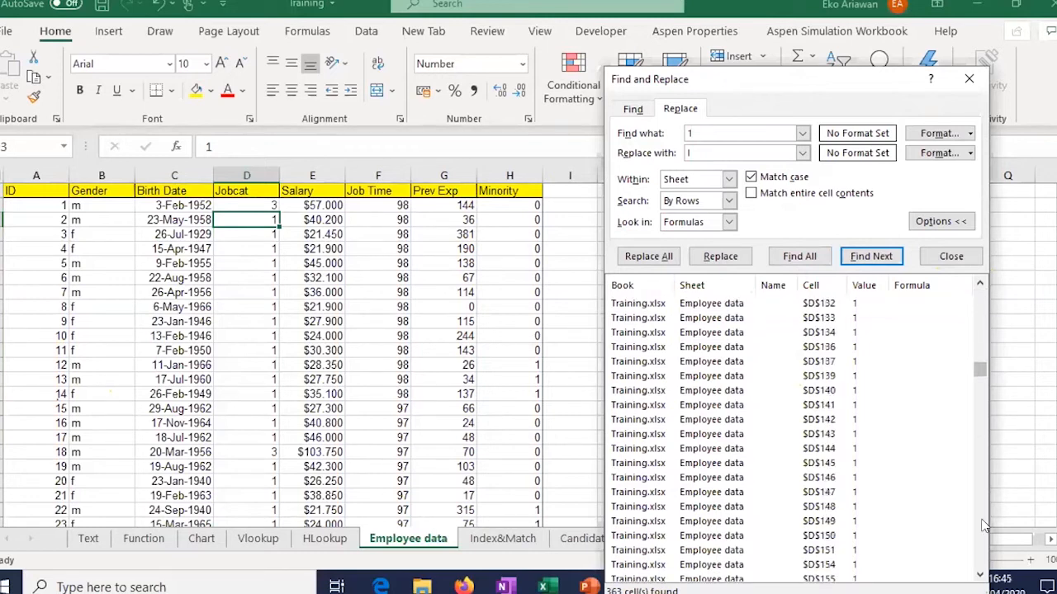
{"action": "scroll", "coordinate": [984, 526], "scroll_direction": "down", "scroll_amount": 20}
{"action": "scroll", "coordinate": [984, 526], "scroll_direction": "down", "scroll_amount": 20}
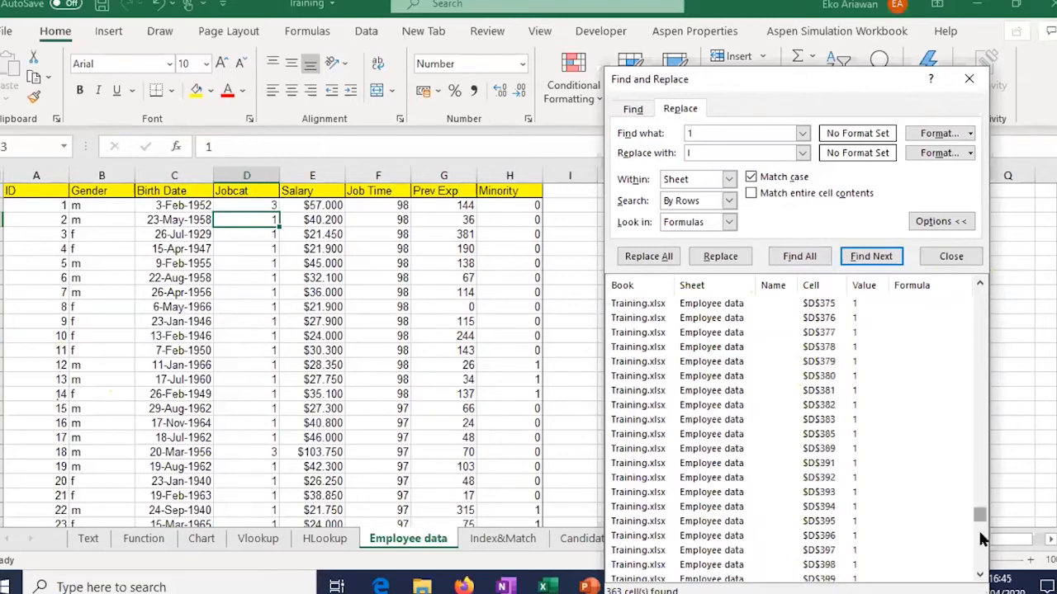
{"action": "scroll", "coordinate": [982, 538], "scroll_direction": "down", "scroll_amount": 15}
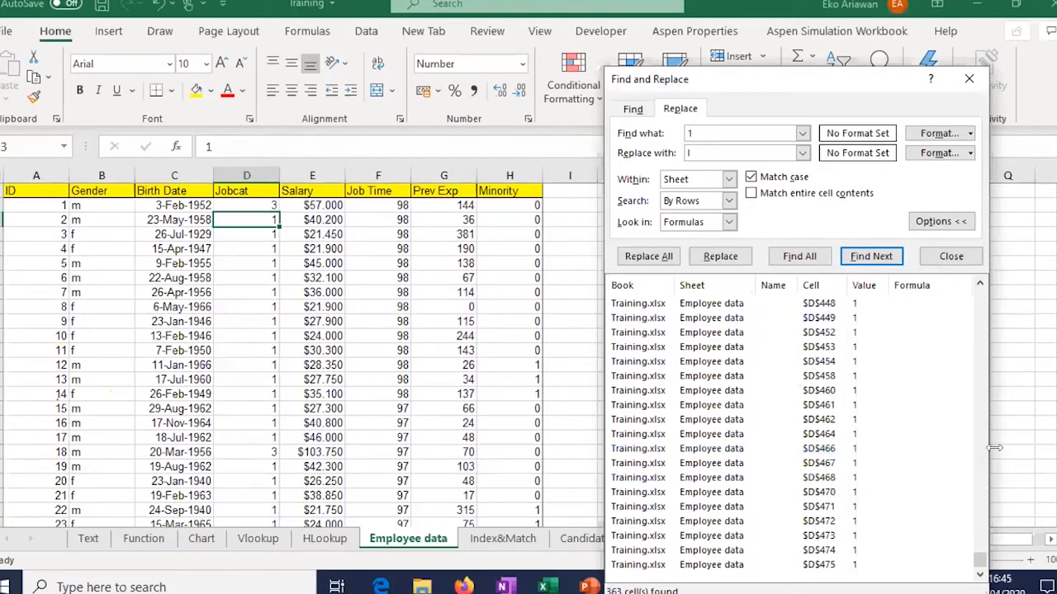
{"action": "left_click_drag", "start_coordinate": [993, 417], "coordinate": [987, 279]}
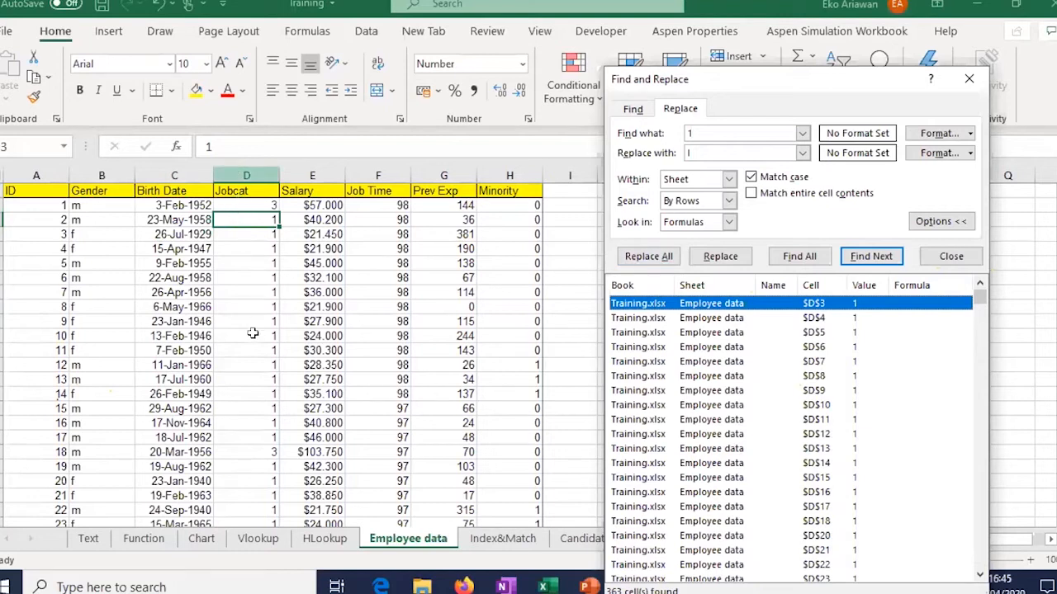
Step: Replace every 1 with I in the selected Jobcat column (363 replacements)
{"action": "key", "text": "ctrl+shift+Down"}
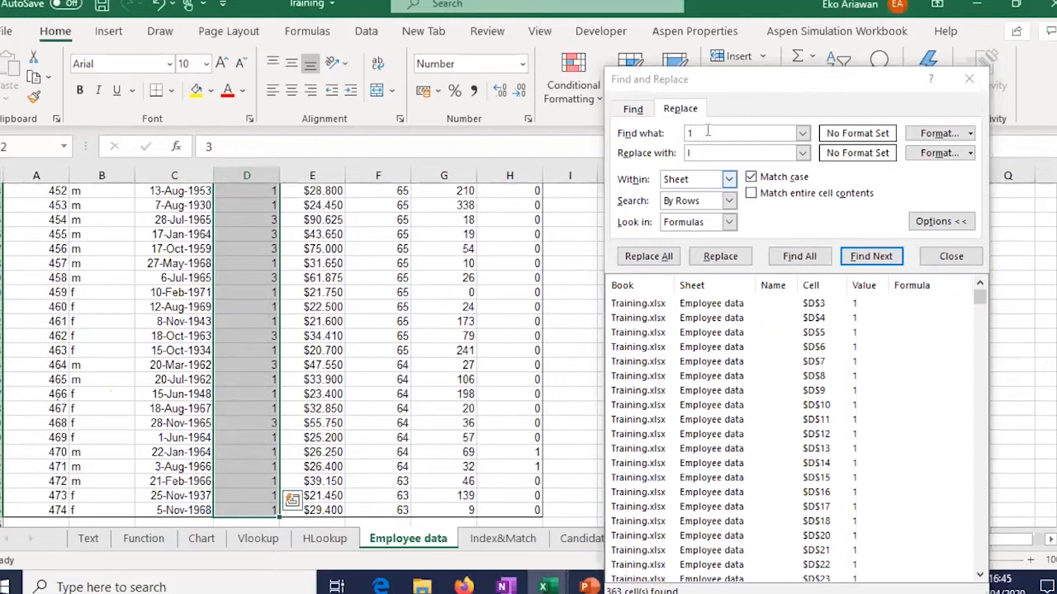
{"action": "left_click", "coordinate": [708, 126]}
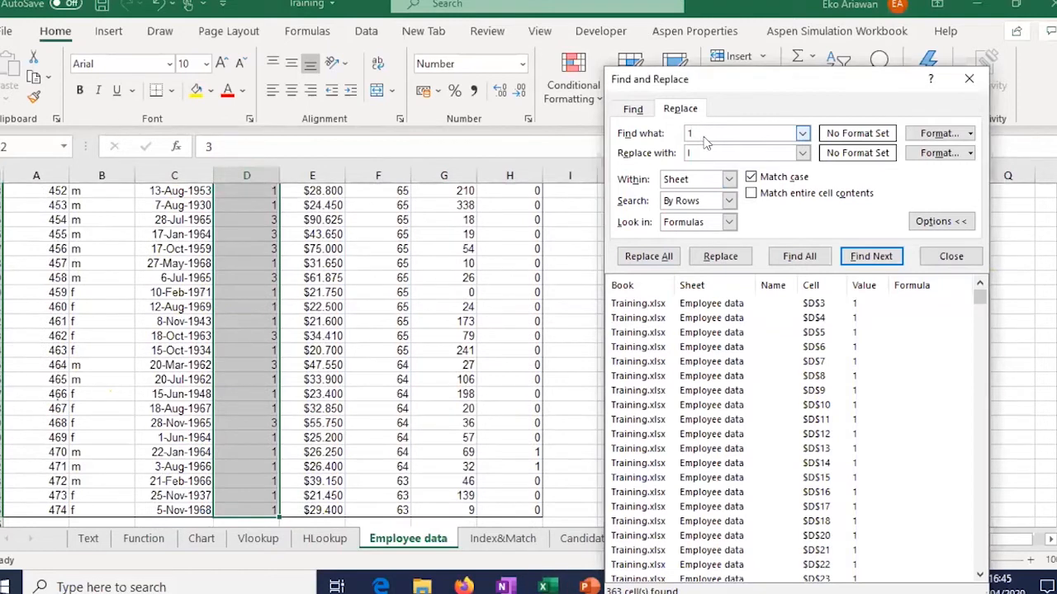
{"action": "left_click", "coordinate": [696, 151]}
{"action": "left_click", "coordinate": [650, 257]}
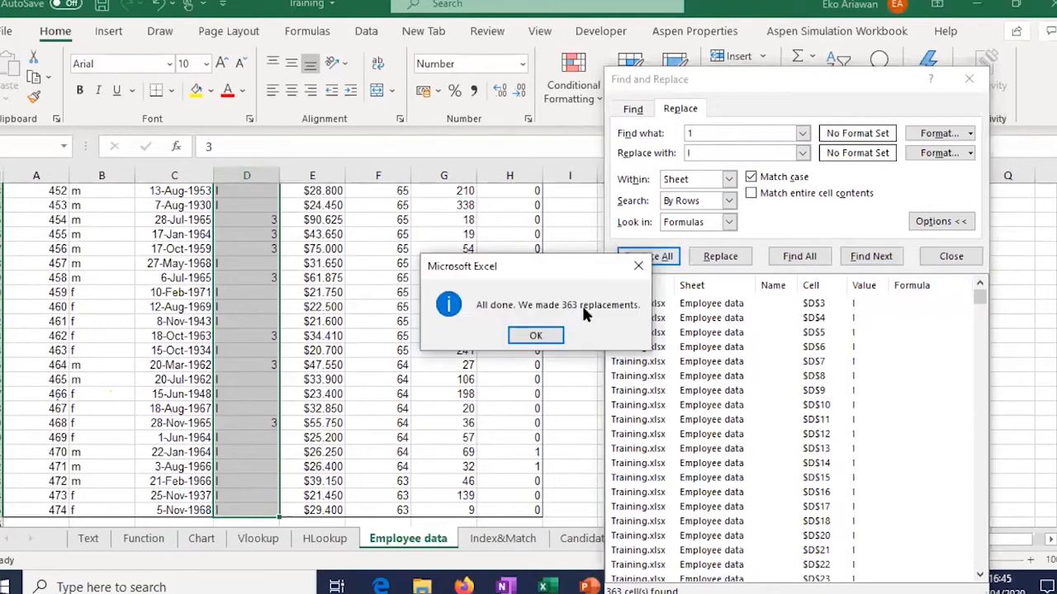
{"action": "left_click", "coordinate": [537, 333]}
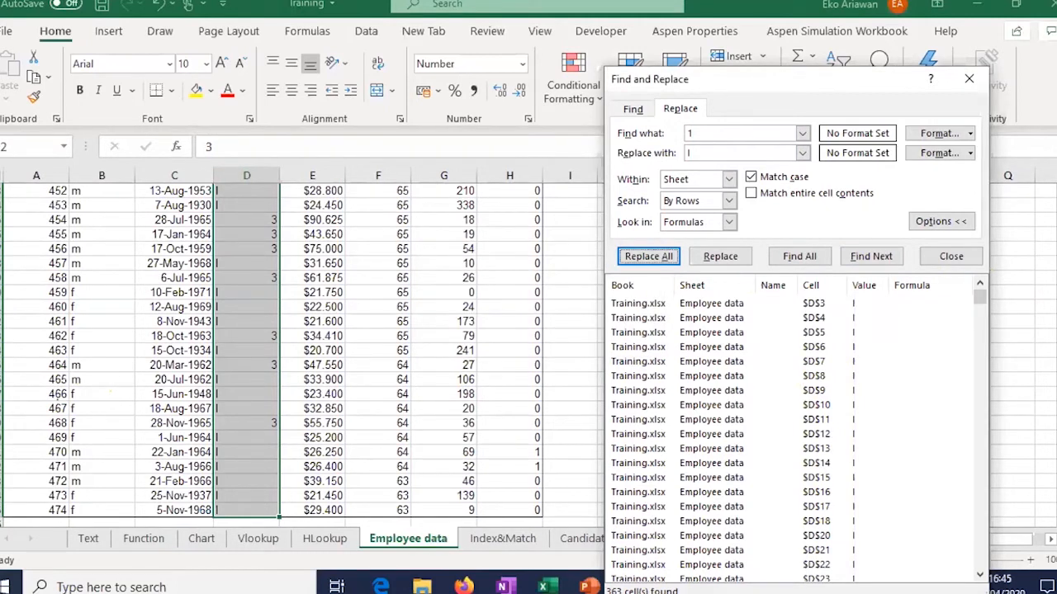
{"action": "left_click_drag", "start_coordinate": [1055, 499], "coordinate": [1056, 191]}
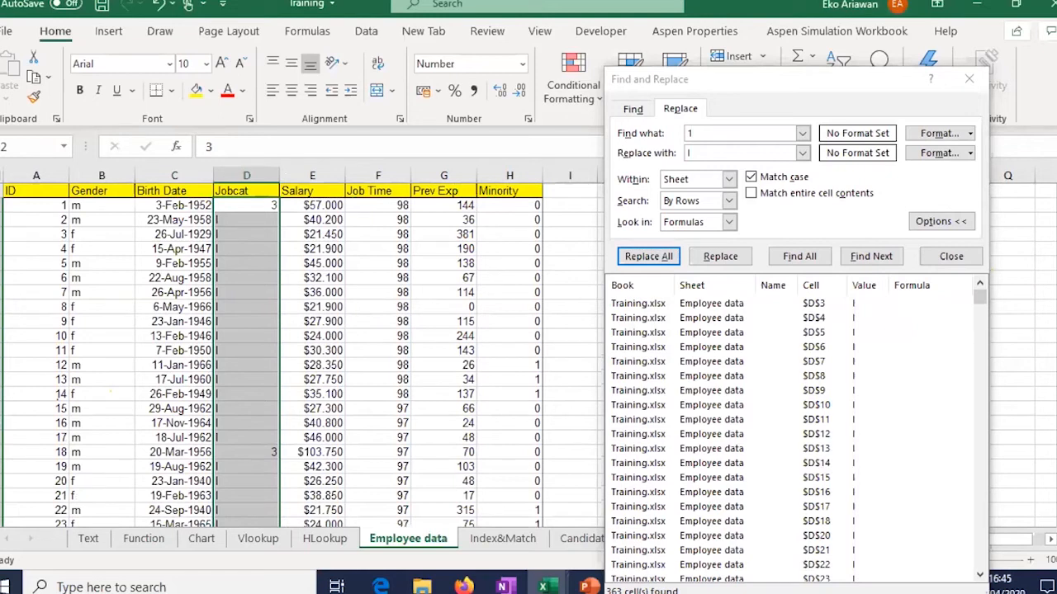
{"action": "left_click", "coordinate": [1055, 495]}
{"action": "left_click", "coordinate": [1055, 495]}
{"action": "left_click", "coordinate": [1056, 496]}
{"action": "left_click", "coordinate": [1056, 496]}
Step: Replace every 2 with II in the Jobcat column (27 replacements)
{"action": "left_click", "coordinate": [704, 133]}
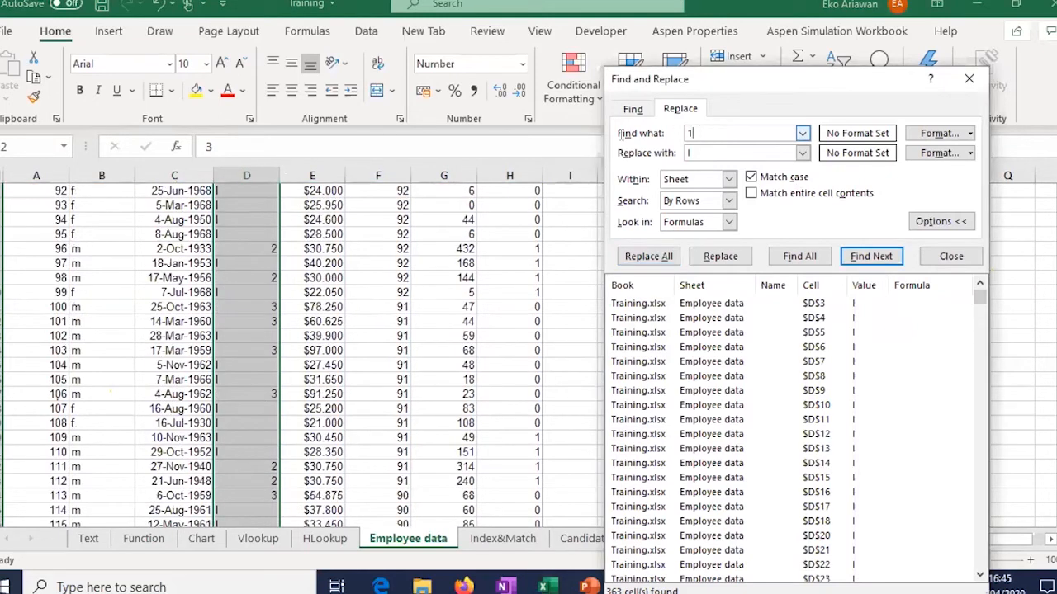
{"action": "key", "text": "BackSpace"}
{"action": "type", "text": "2"}
{"action": "left_click", "coordinate": [718, 155]}
{"action": "left_click", "coordinate": [648, 257]}
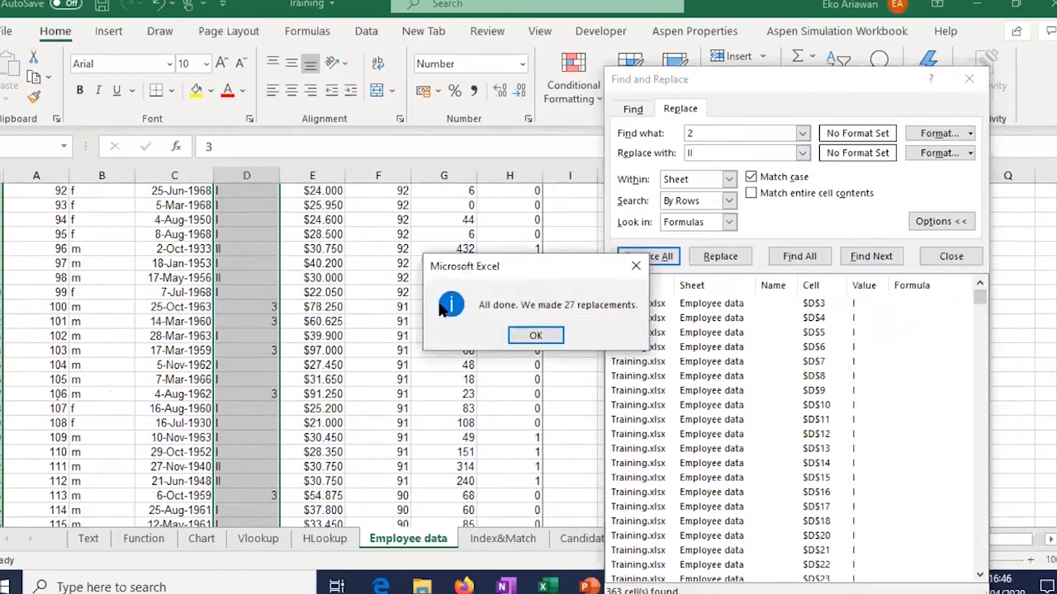
{"action": "left_click", "coordinate": [545, 335]}
Step: Replace every 3 with III (84 replacements), close Find and Replace, and return to D2
{"action": "left_click_drag", "start_coordinate": [697, 134], "coordinate": [657, 137]}
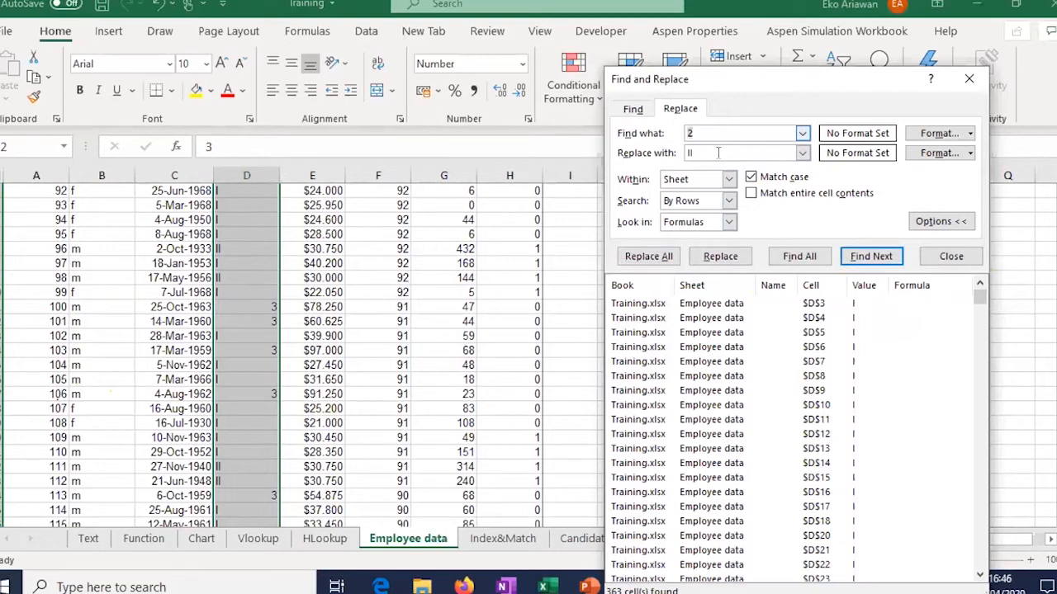
{"action": "key", "text": "BackSpace"}
{"action": "type", "text": "3I"}
{"action": "left_click", "coordinate": [649, 258]}
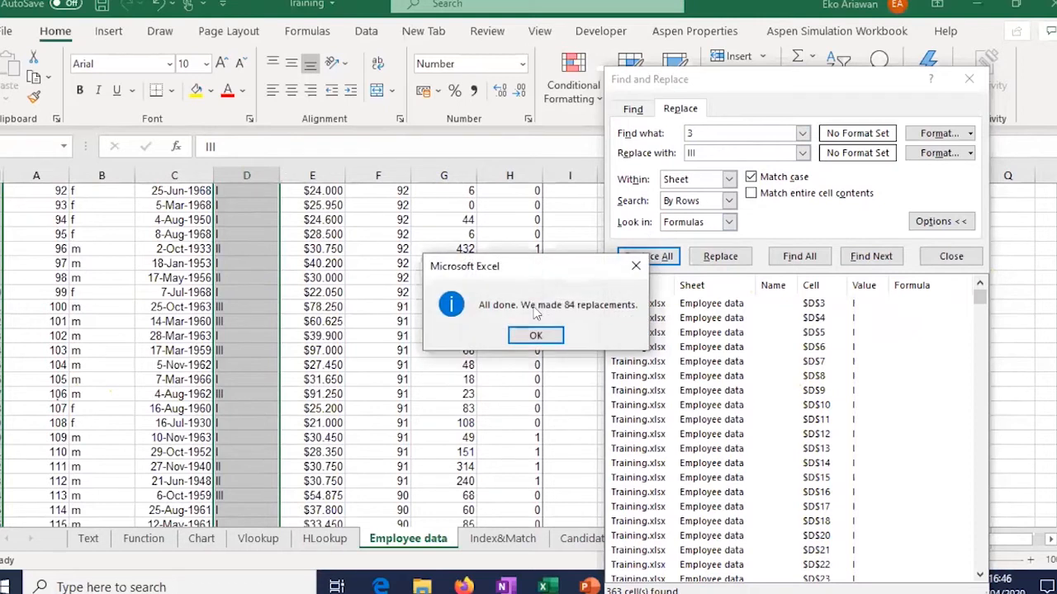
{"action": "left_click", "coordinate": [536, 334]}
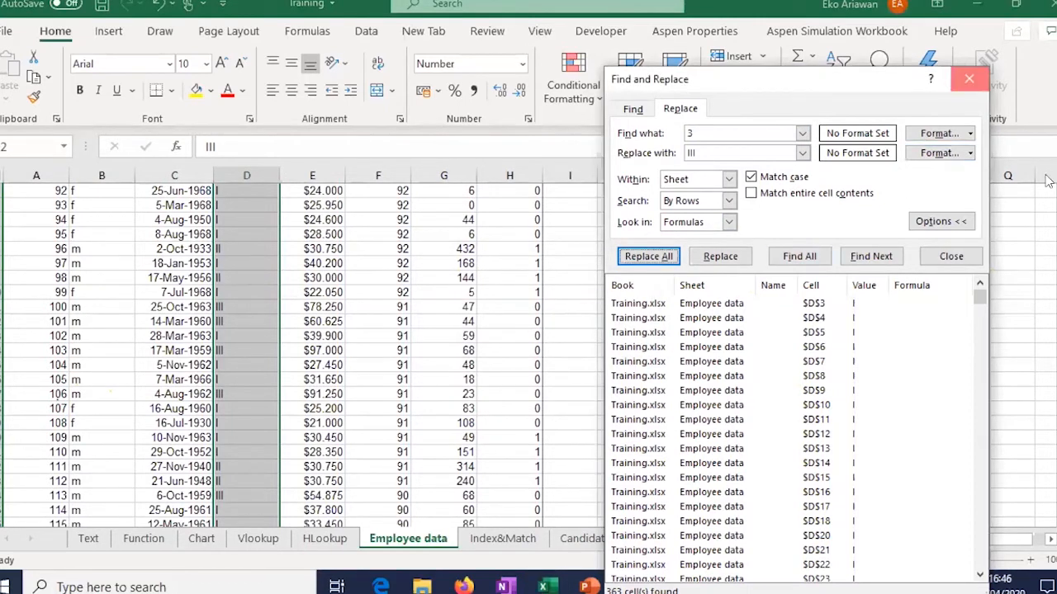
{"action": "key", "text": "Escape"}
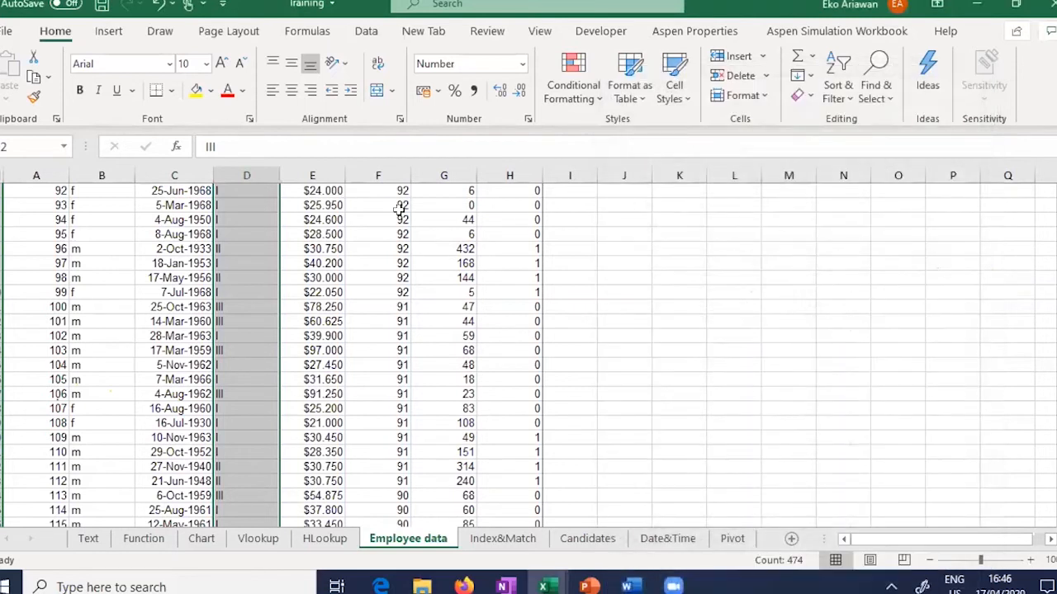
{"action": "scroll", "coordinate": [242, 248], "scroll_direction": "up", "scroll_amount": 20}
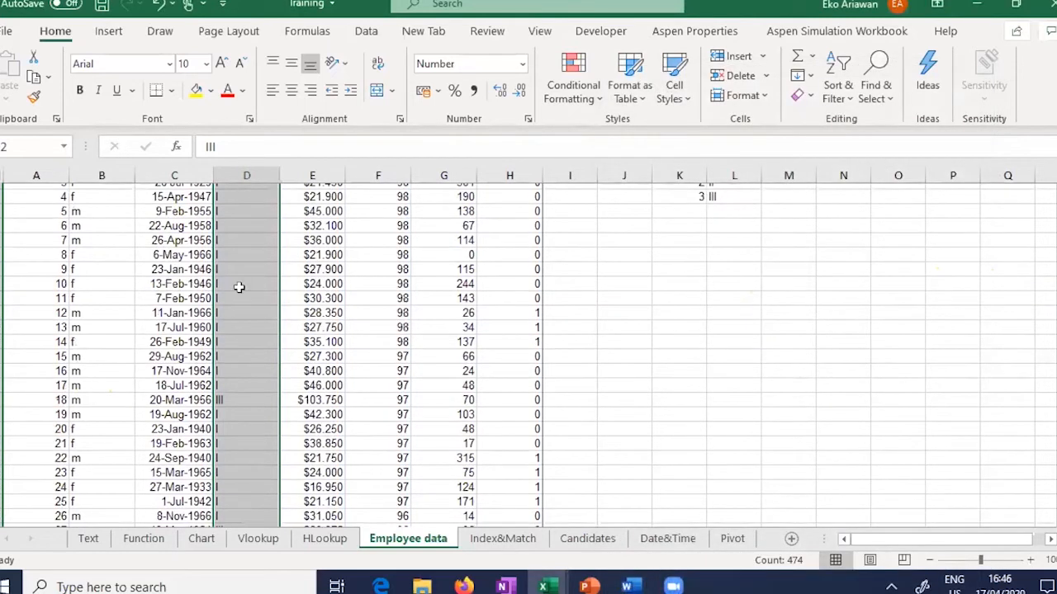
{"action": "scroll", "coordinate": [239, 286], "scroll_direction": "up", "scroll_amount": 1}
{"action": "left_click", "coordinate": [246, 206]}
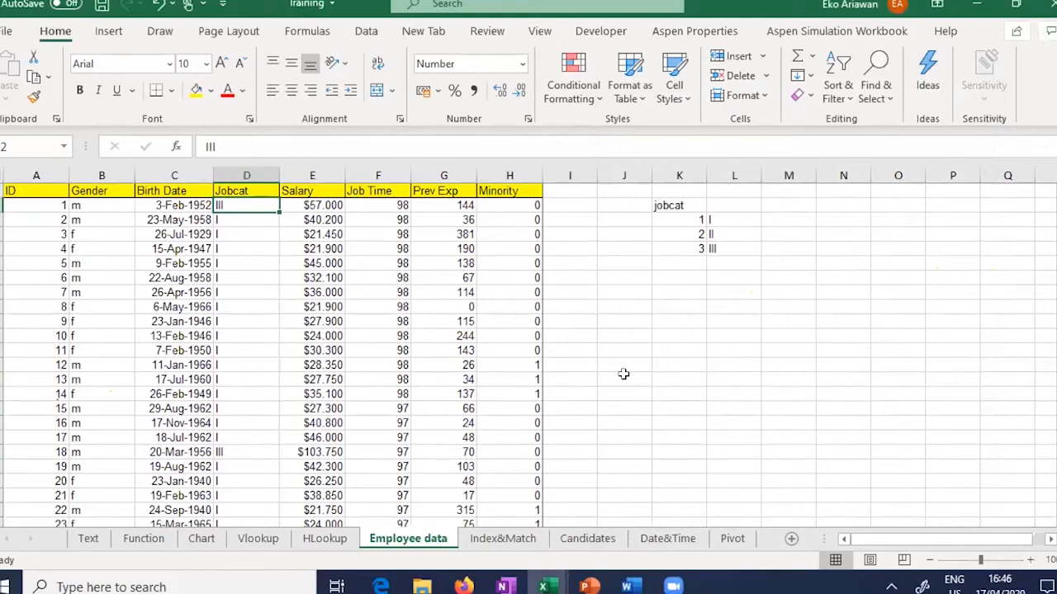
Step: Add the column header 'Jabatan' in I1
{"action": "key", "text": "Up"}
{"action": "key", "text": "Right"}
{"action": "key", "text": "Right"}
{"action": "key", "text": "Right"}
{"action": "key", "text": "Right"}
{"action": "key", "text": "Right"}
{"action": "type", "text": "Ja"}
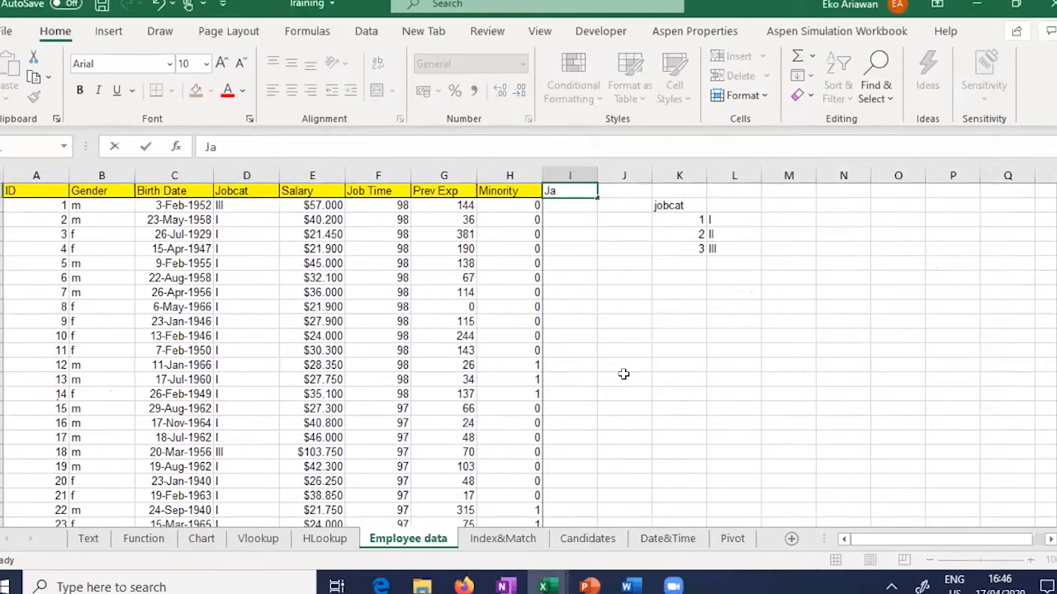
{"action": "type", "text": "batan"}
{"action": "key", "text": "Return"}
Step: Enter =VLOOKUP(D2;Vlookup!A6:D8;2) in I2, returning Staff
{"action": "type", "text": "="}
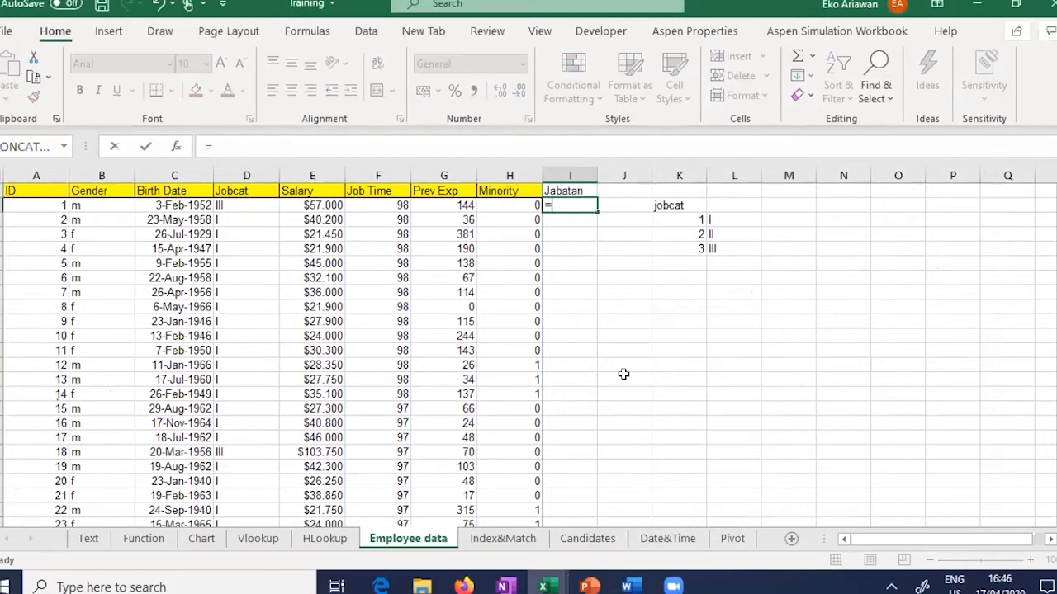
{"action": "type", "text": "VLOOK"}
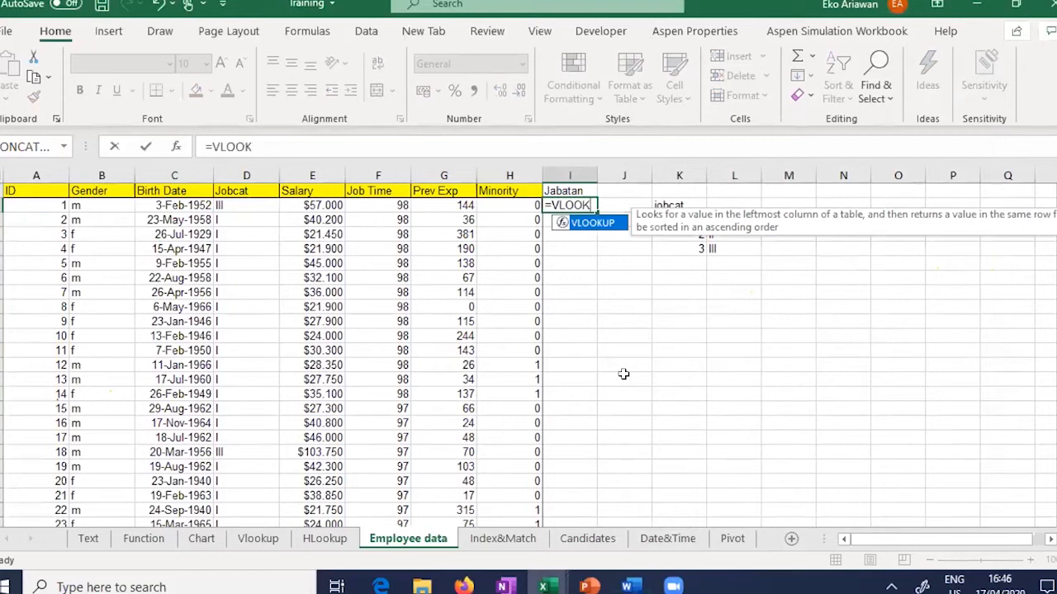
{"action": "type", "text": "UP("}
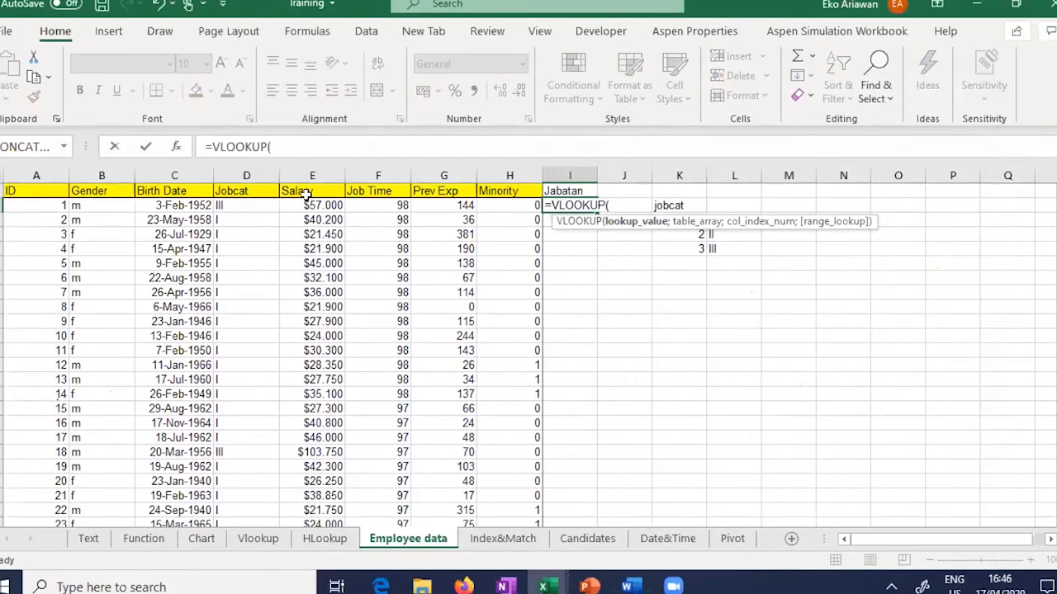
{"action": "left_click", "coordinate": [249, 204]}
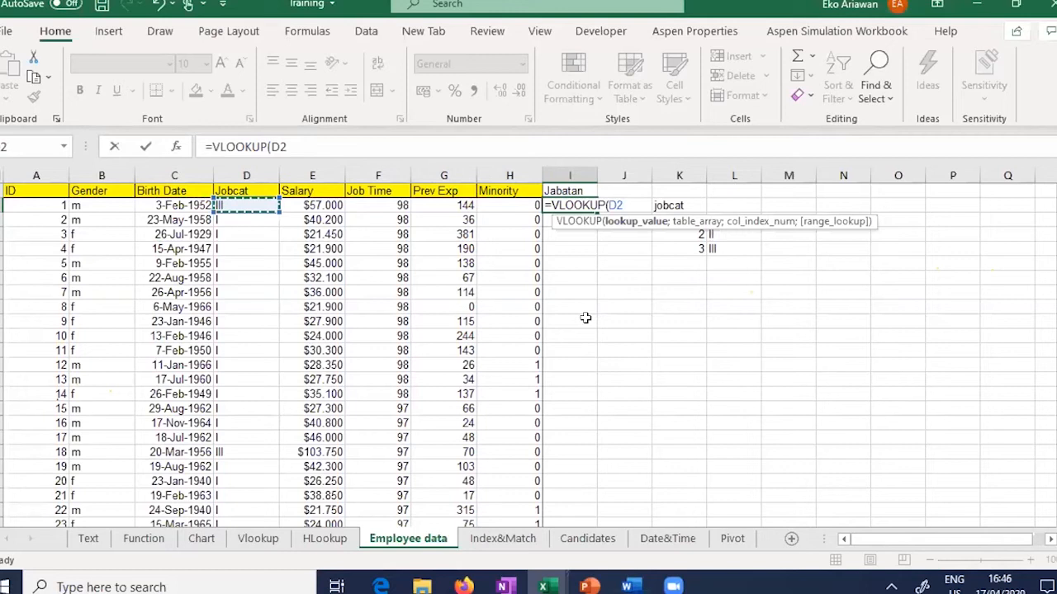
{"action": "type", "text": ";"}
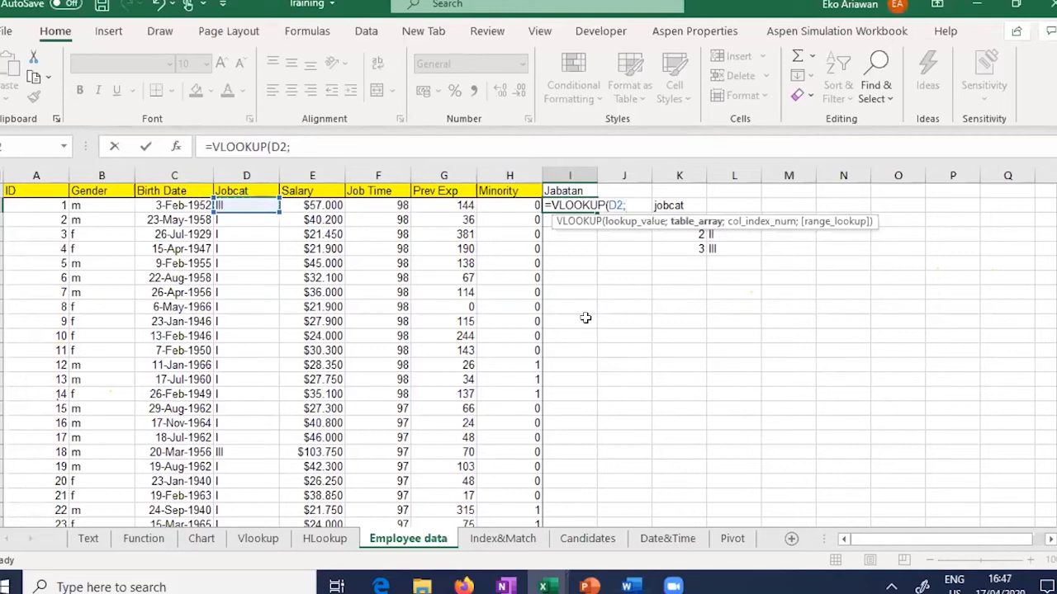
{"action": "left_click", "coordinate": [256, 540]}
{"action": "left_click_drag", "start_coordinate": [178, 228], "coordinate": [278, 244]}
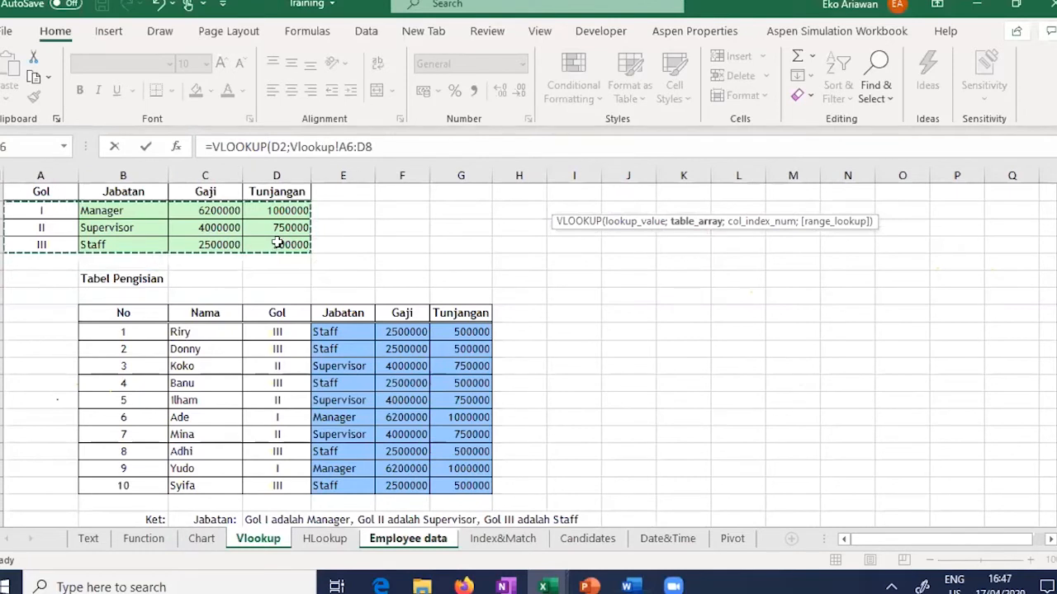
{"action": "type", "text": ";"}
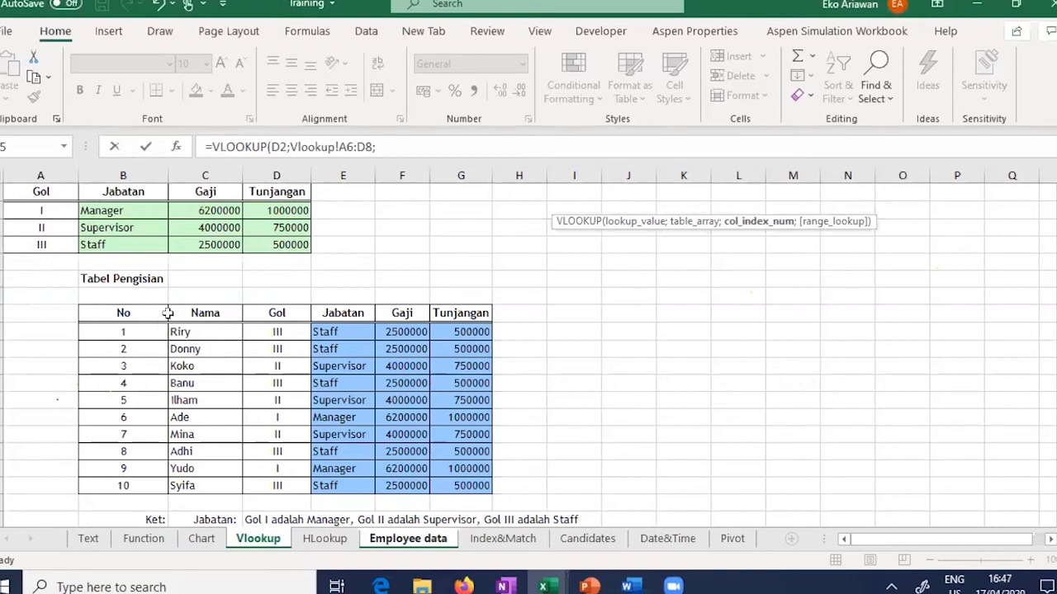
{"action": "type", "text": "2"}
{"action": "key", "text": "Return"}
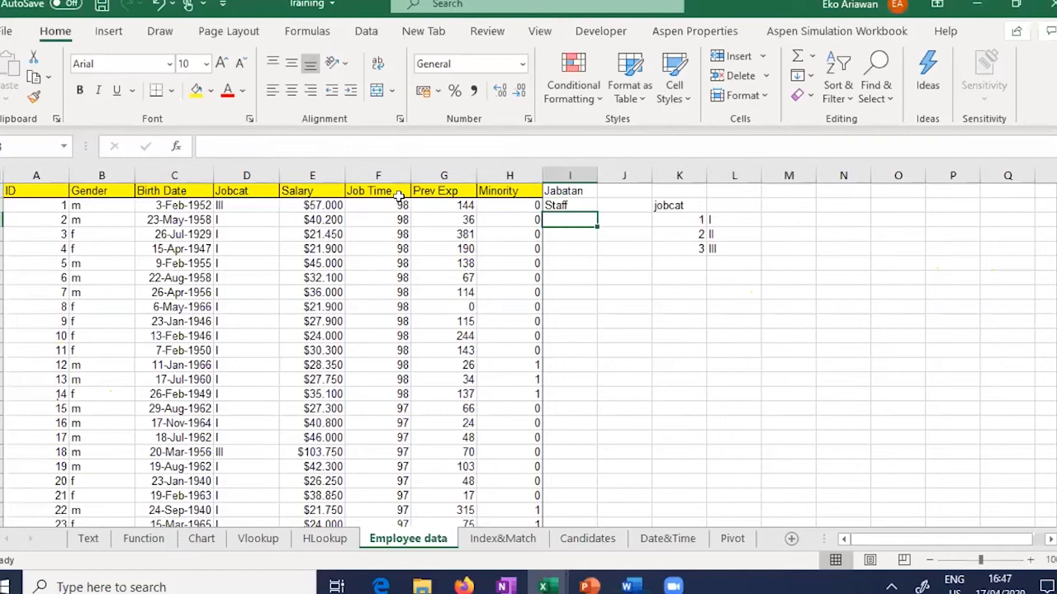
Step: Change the I2 formula's range to the absolute Vlookup!$A$6:$D$8
{"action": "key", "text": "Up"}
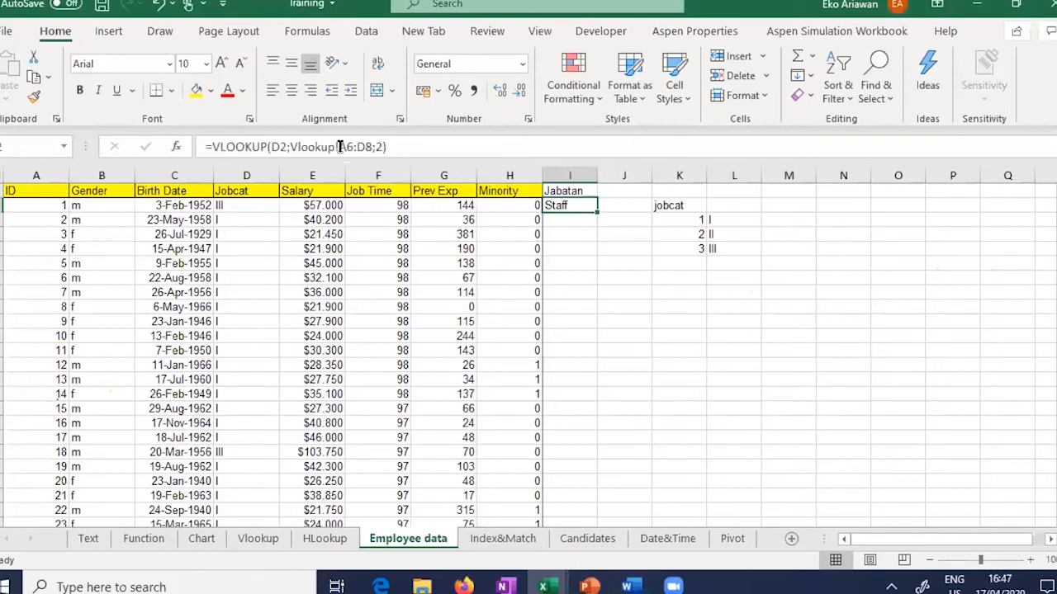
{"action": "left_click", "coordinate": [339, 147]}
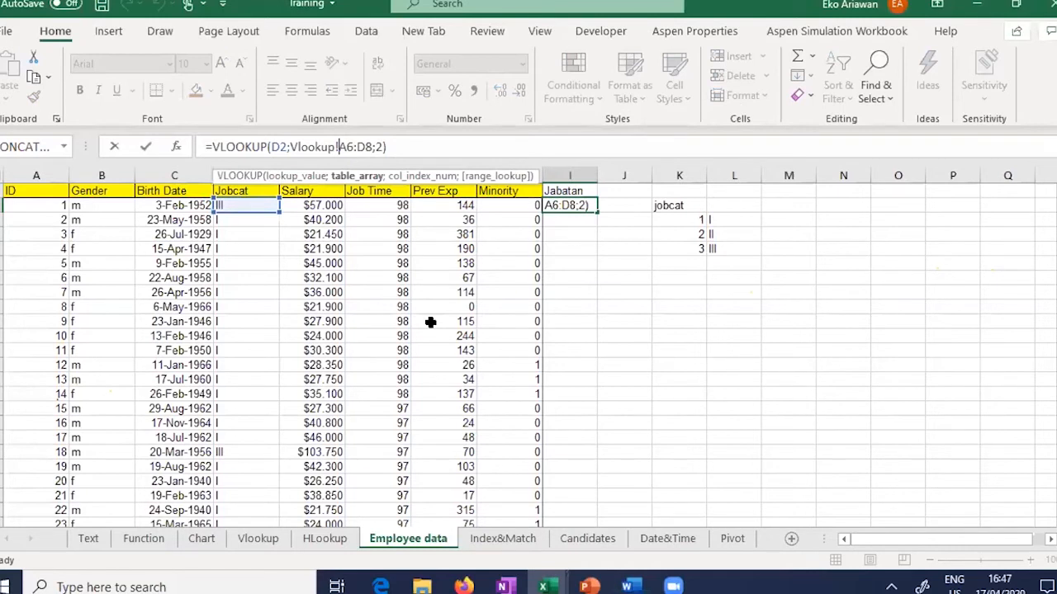
{"action": "type", "text": "$"}
{"action": "key", "text": "Right"}
{"action": "type", "text": "$A"}
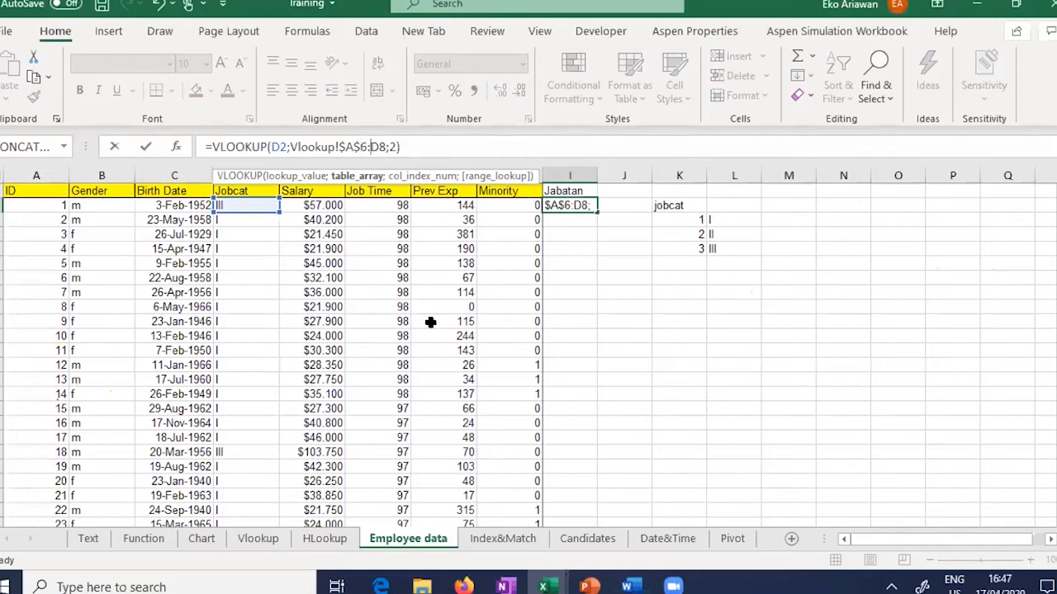
{"action": "type", "text": "$"}
{"action": "key", "text": "Right"}
{"action": "type", "text": "$"}
{"action": "key", "text": "End"}
{"action": "key", "text": "Return"}
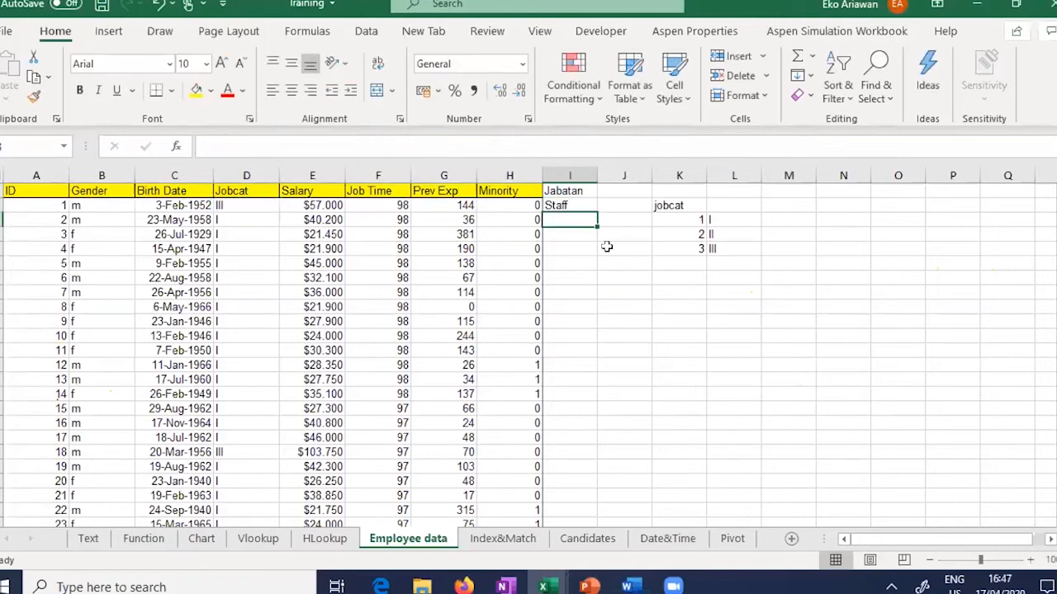
Step: Fill the Jabatan formula down column I for every employee
{"action": "left_click", "coordinate": [583, 204]}
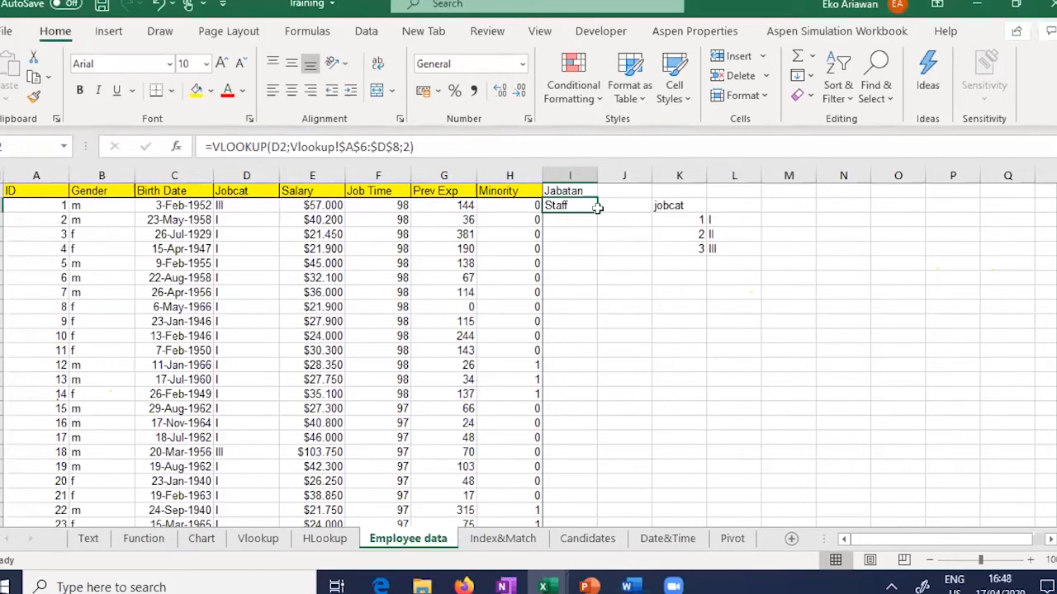
{"action": "key", "text": "Right"}
{"action": "left_click", "coordinate": [585, 207]}
{"action": "double_click", "coordinate": [597, 213]}
{"action": "left_click", "coordinate": [625, 309]}
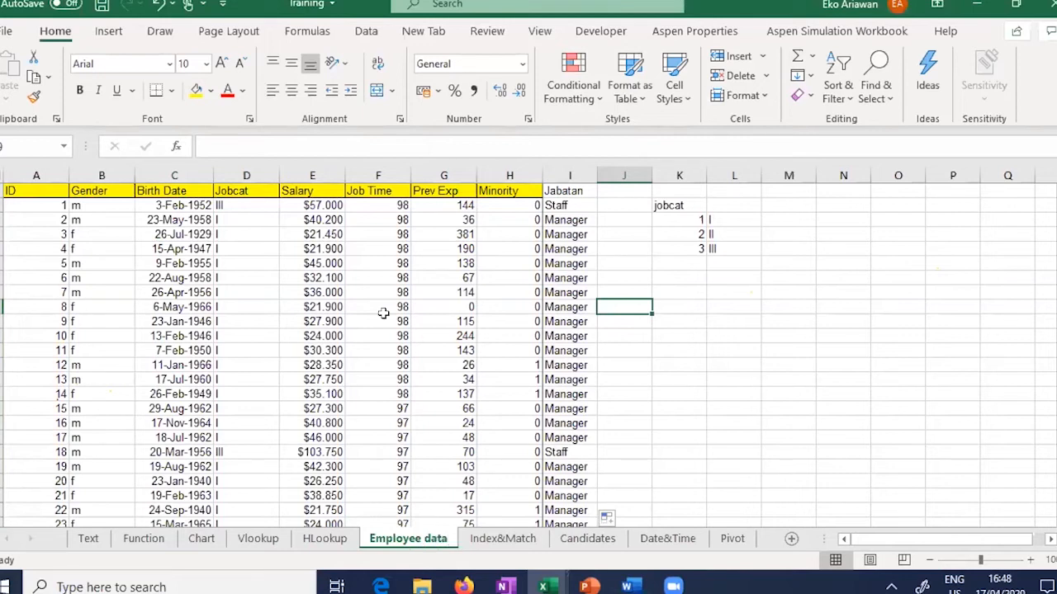
Step: Open Index&Match and review the Parts Database's Tools, Quantity, Cost and Total Cost columns
{"action": "left_click", "coordinate": [503, 542]}
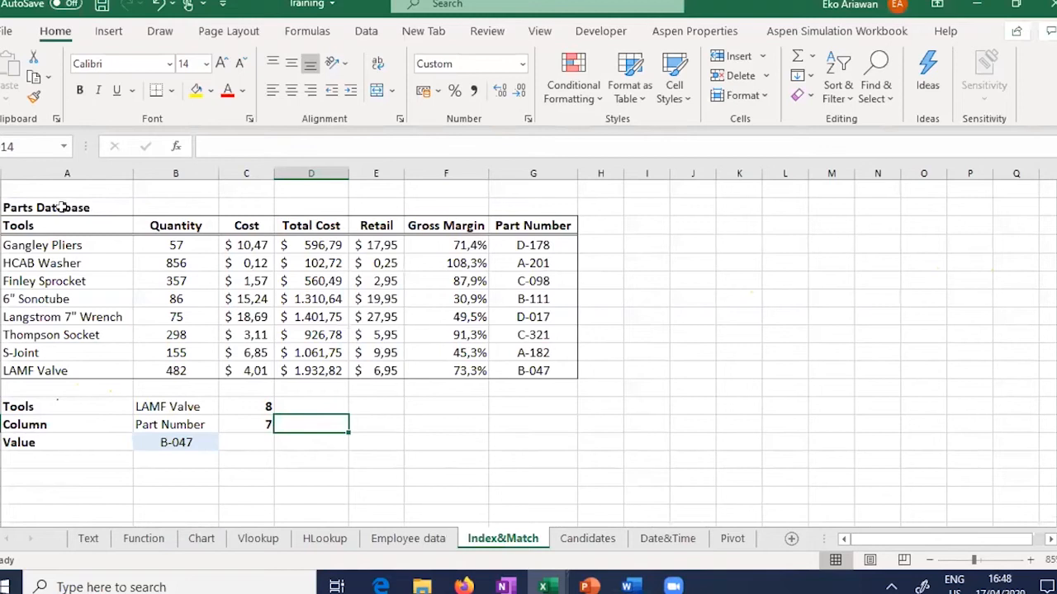
{"action": "left_click_drag", "start_coordinate": [58, 221], "coordinate": [342, 299]}
{"action": "left_click_drag", "start_coordinate": [515, 376], "coordinate": [516, 378]}
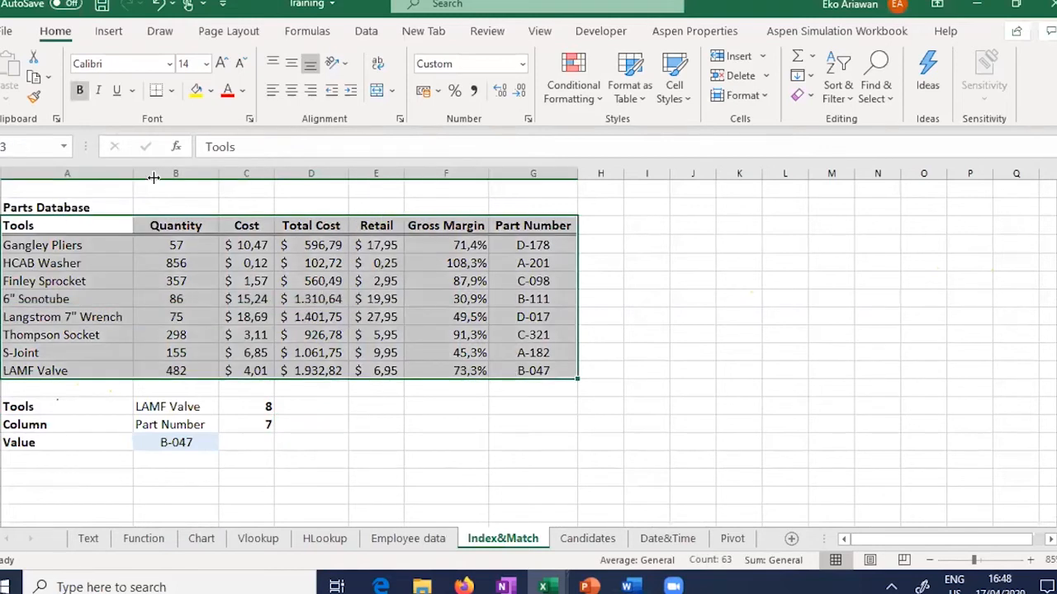
{"action": "left_click", "coordinate": [84, 244]}
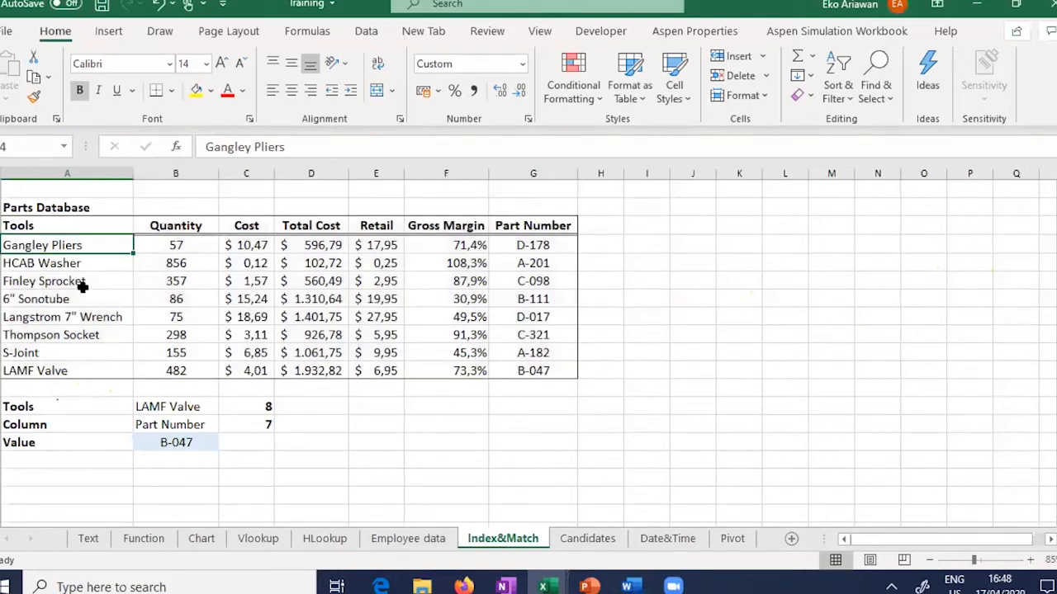
{"action": "left_click", "coordinate": [79, 366], "text": "shift"}
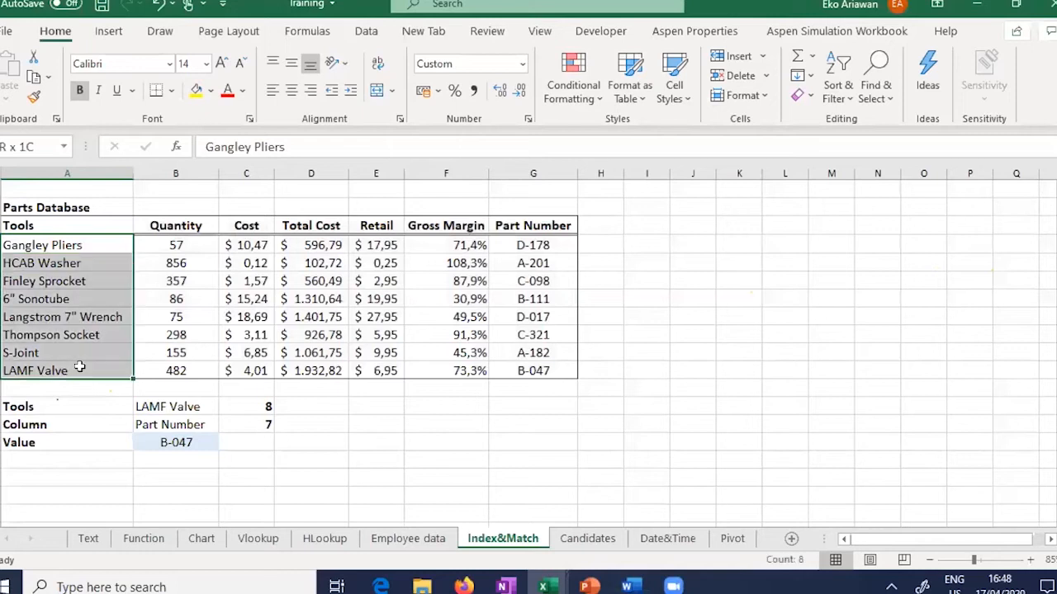
{"action": "left_click", "coordinate": [177, 227]}
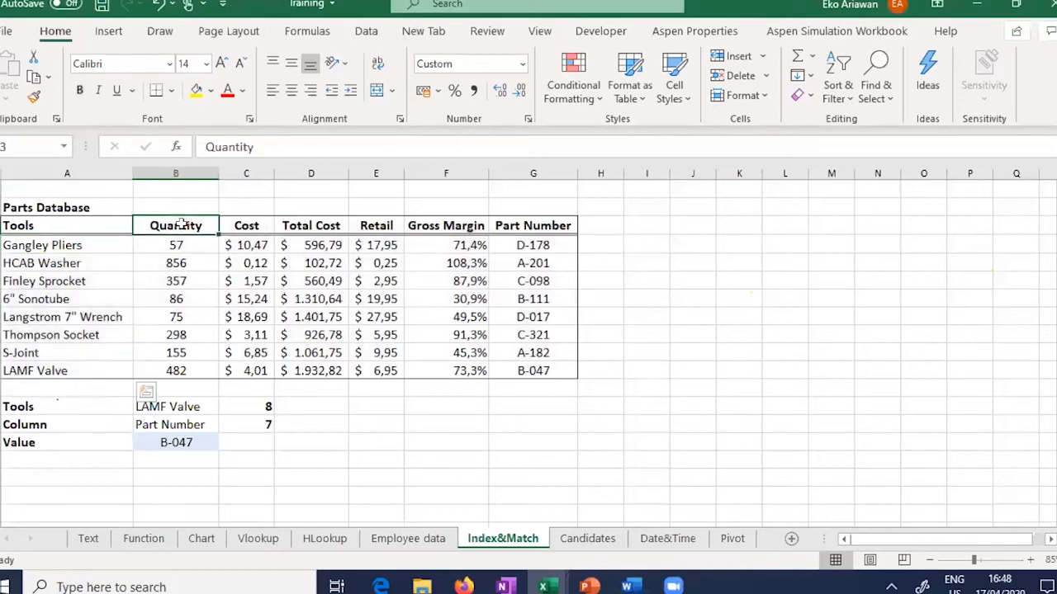
{"action": "left_click", "coordinate": [184, 370], "text": "shift"}
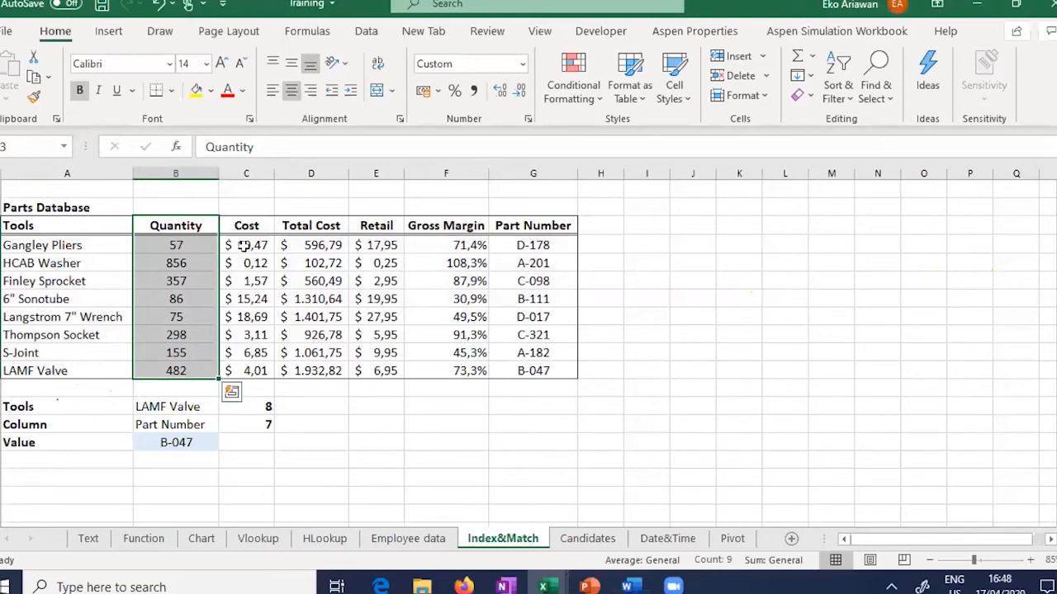
{"action": "left_click_drag", "start_coordinate": [247, 226], "coordinate": [254, 366]}
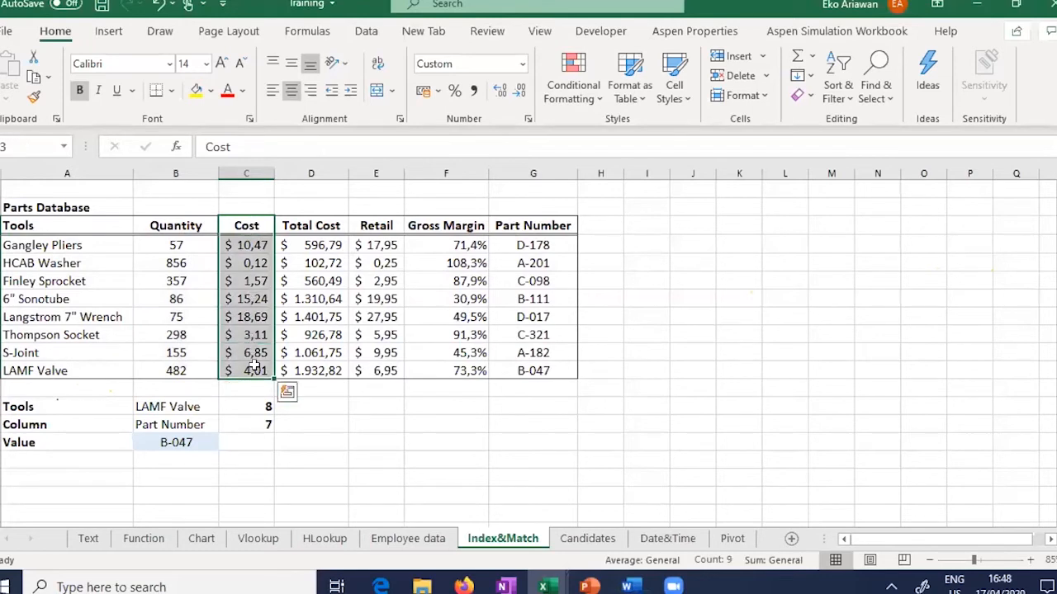
{"action": "left_click", "coordinate": [309, 223]}
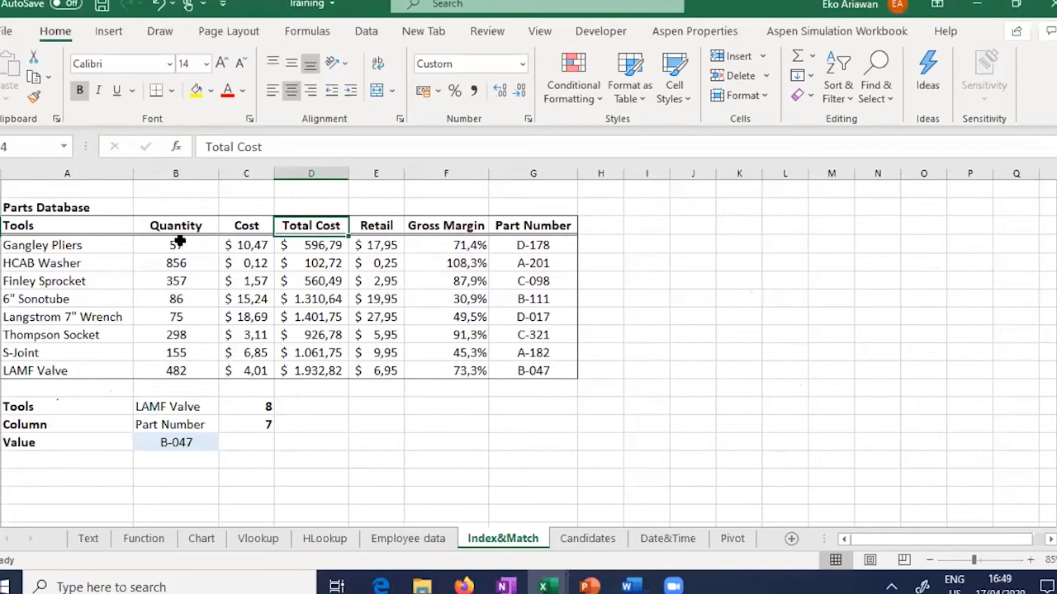
{"action": "key", "text": "Down"}
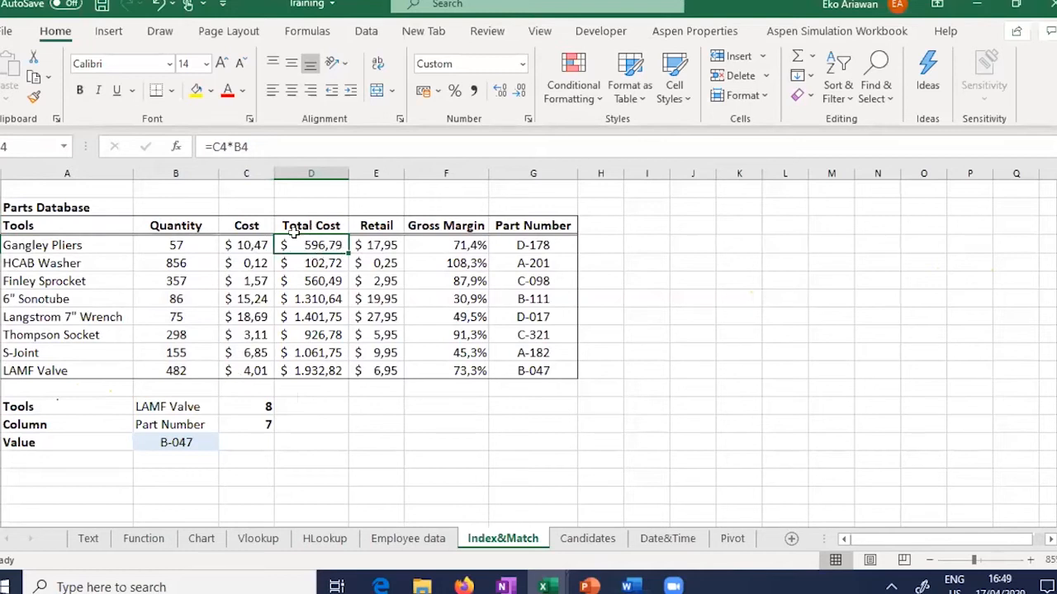
{"action": "left_click", "coordinate": [374, 244]}
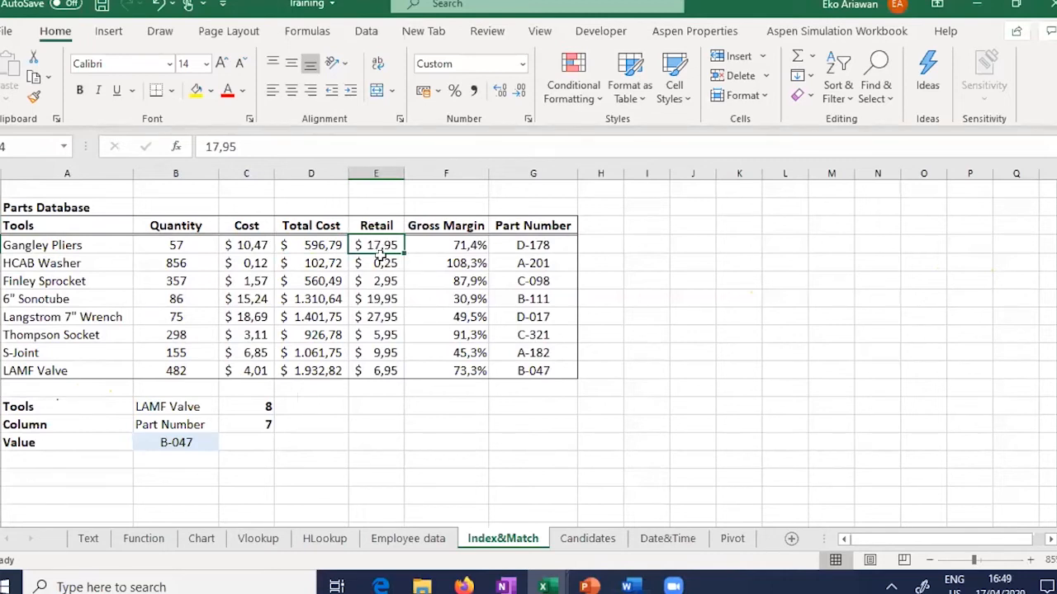
{"action": "left_click", "coordinate": [452, 246]}
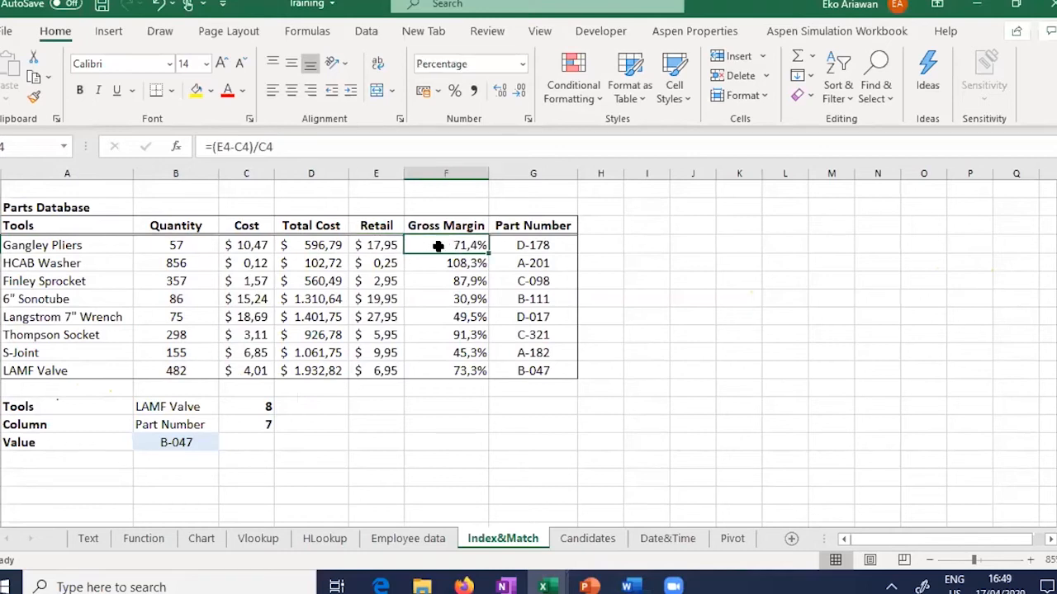
{"action": "left_click", "coordinate": [253, 244]}
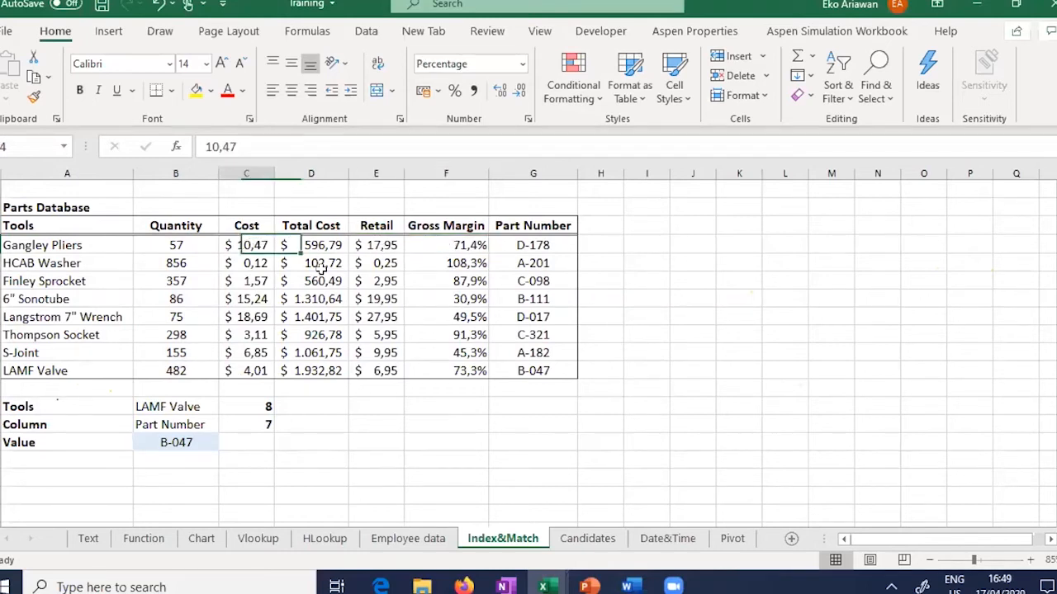
{"action": "left_click", "coordinate": [384, 246]}
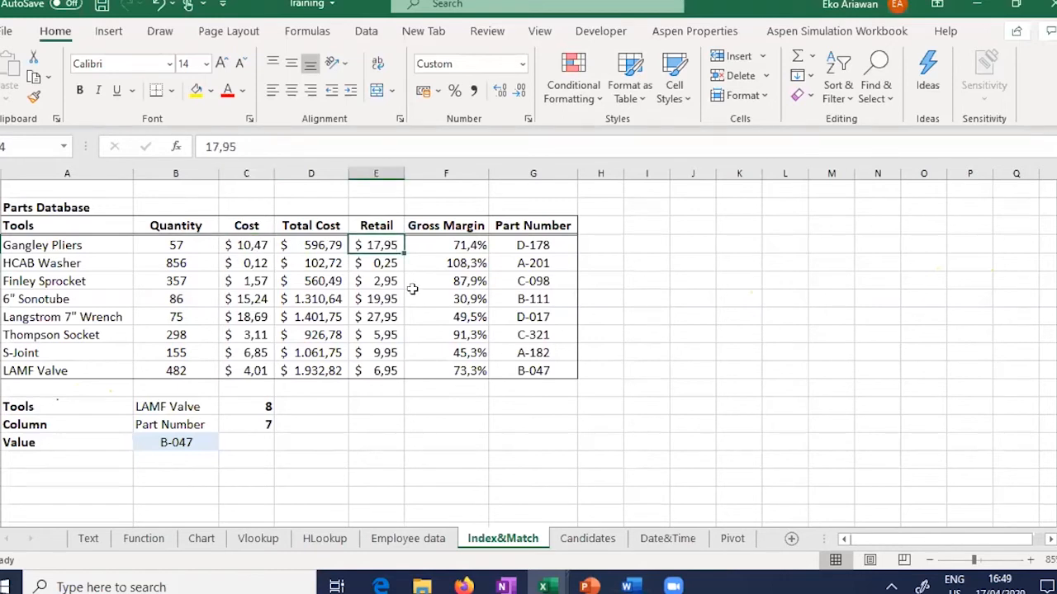
{"action": "left_click", "coordinate": [421, 244]}
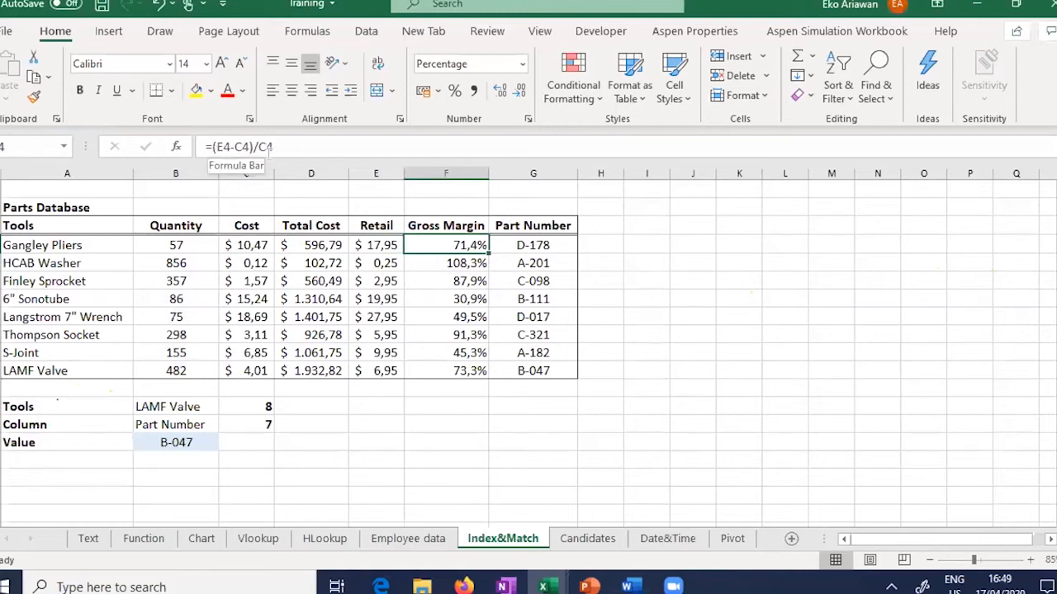
{"action": "left_click", "coordinate": [224, 147]}
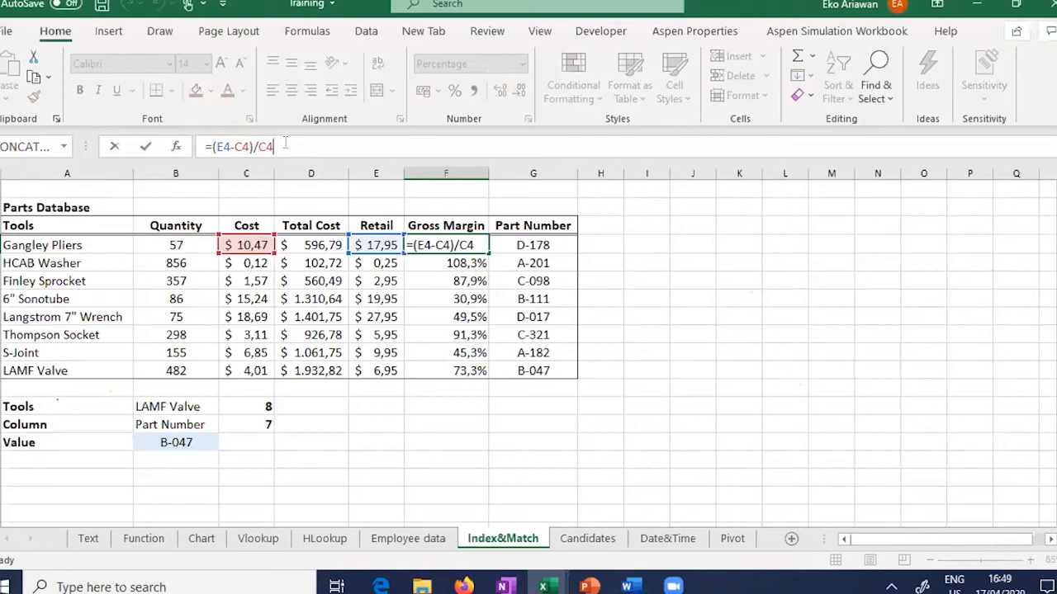
{"action": "key", "text": "ctrl+Return"}
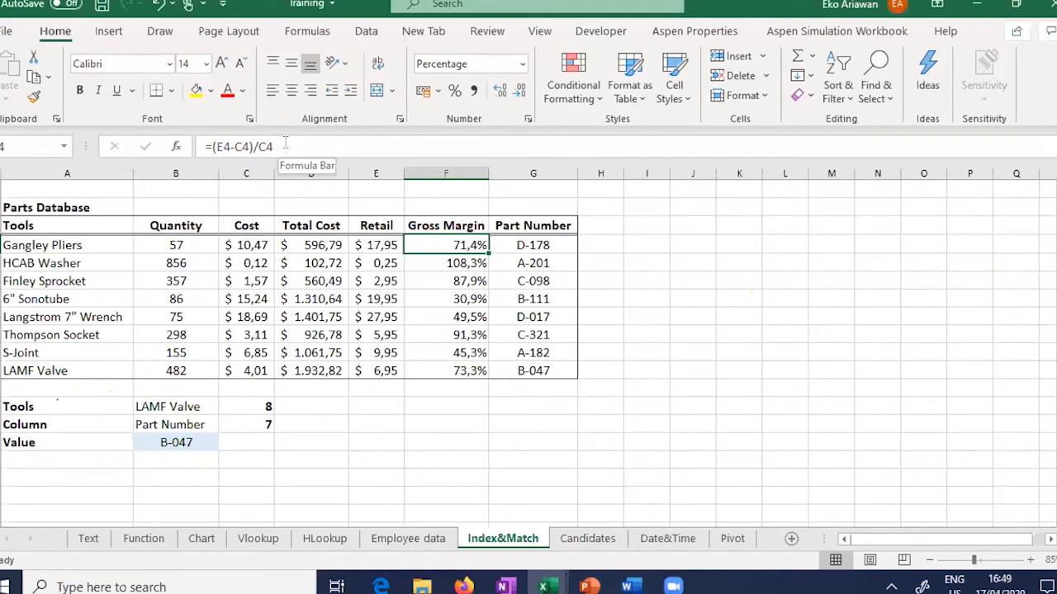
{"action": "key", "text": "Down"}
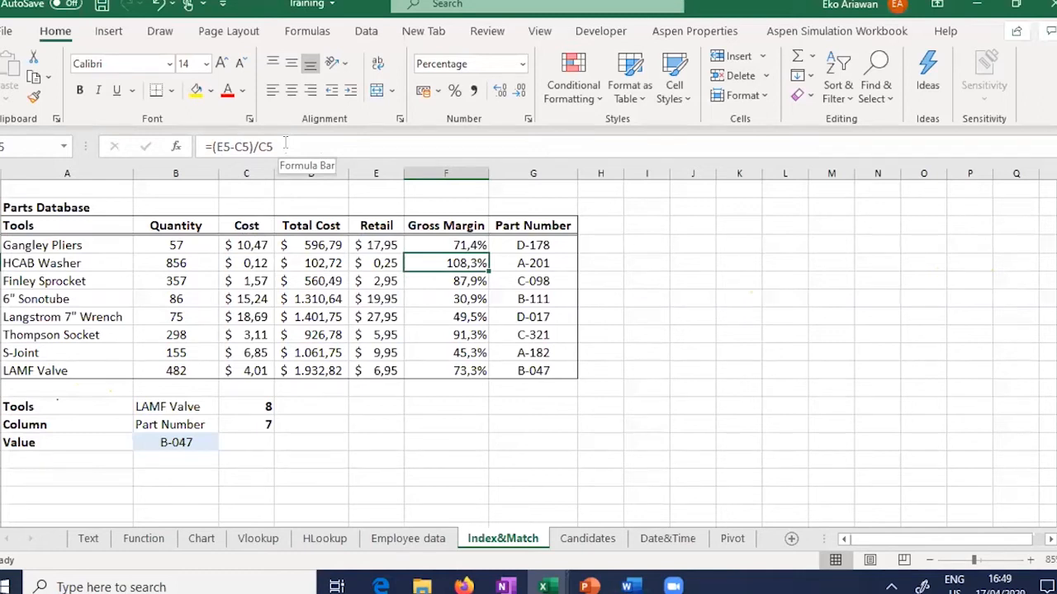
{"action": "key", "text": "Down"}
{"action": "key", "text": "Down"}
{"action": "key", "text": "Down"}
{"action": "key", "text": "Down"}
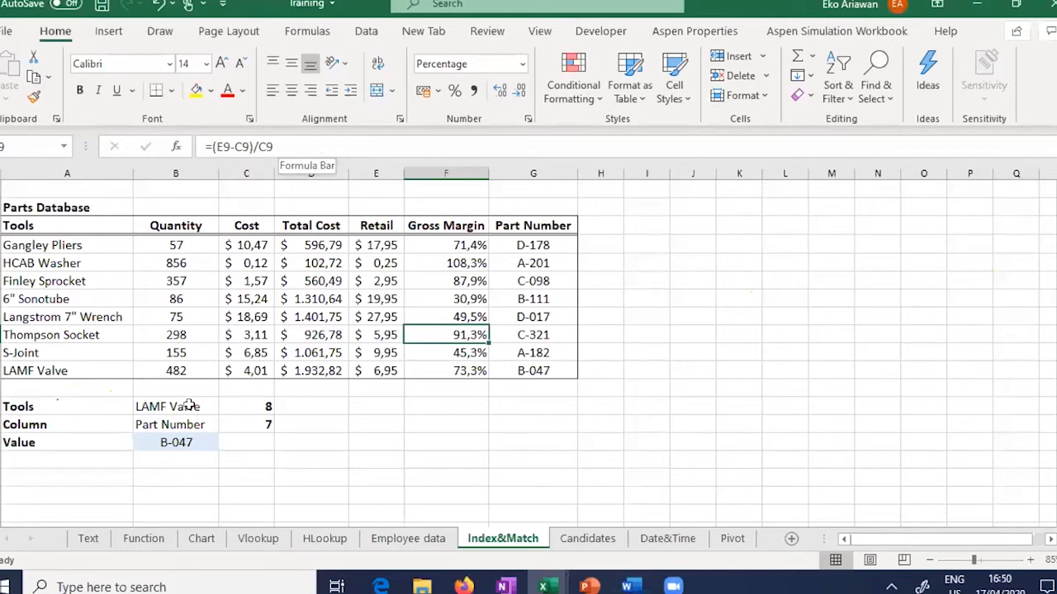
{"action": "left_click", "coordinate": [50, 402]}
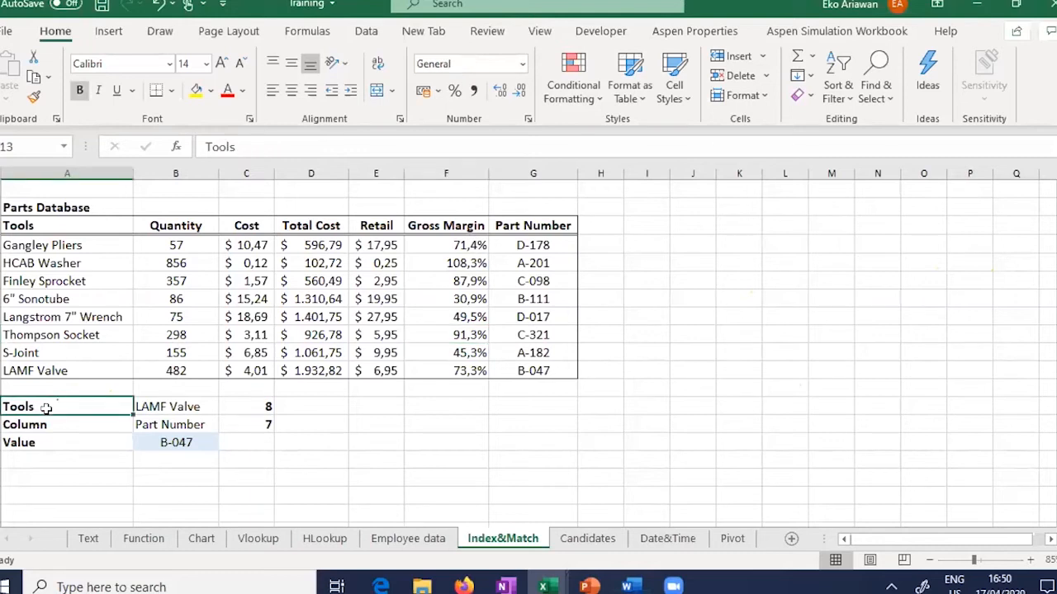
{"action": "left_click_drag", "start_coordinate": [47, 406], "coordinate": [159, 406]}
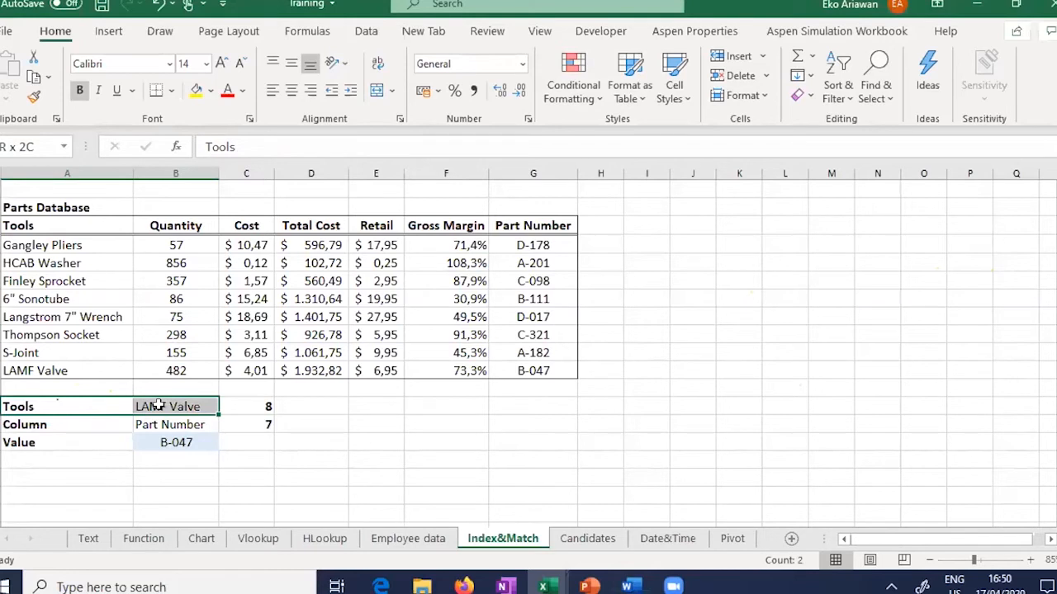
{"action": "left_click_drag", "start_coordinate": [158, 406], "coordinate": [158, 406]}
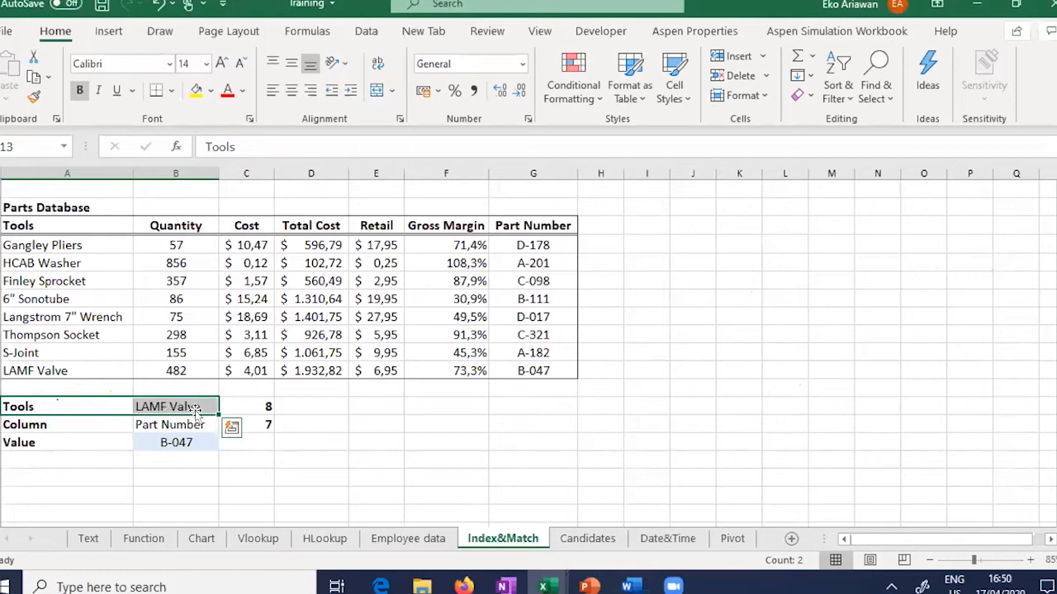
{"action": "left_click", "coordinate": [69, 371]}
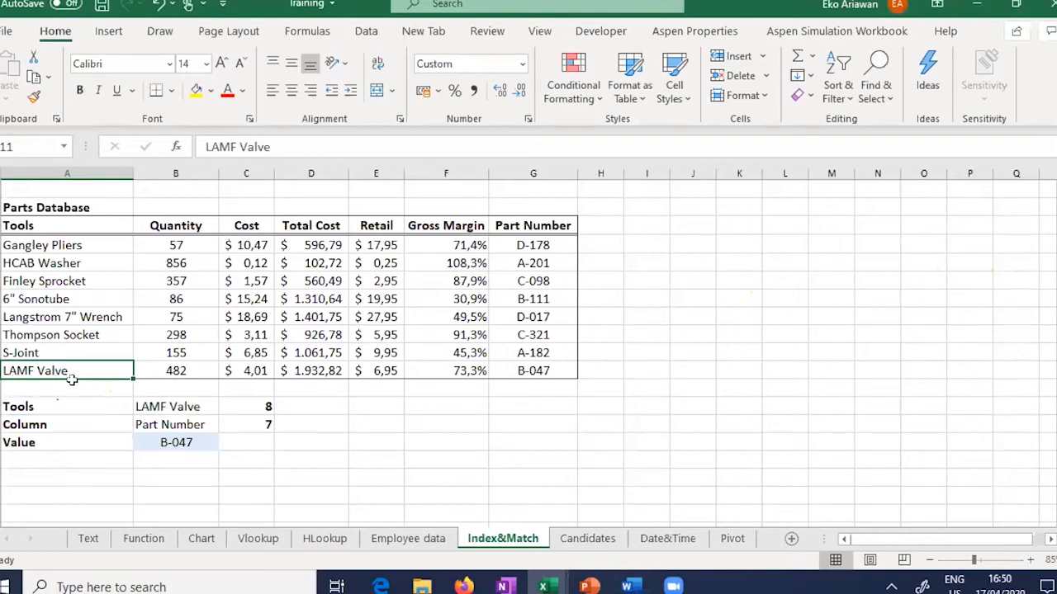
{"action": "left_click", "coordinate": [146, 425]}
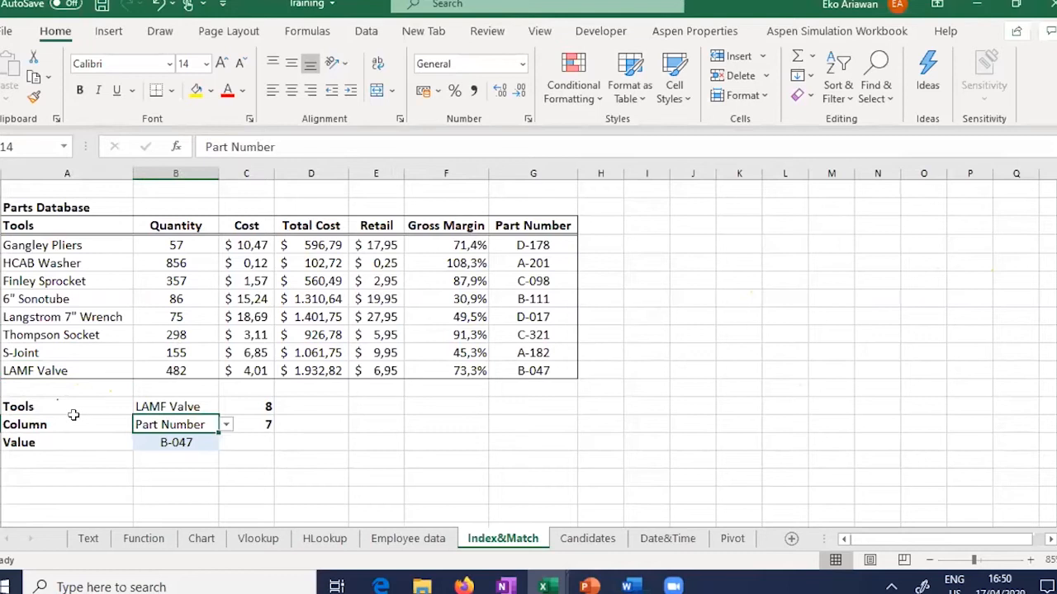
{"action": "left_click", "coordinate": [77, 421]}
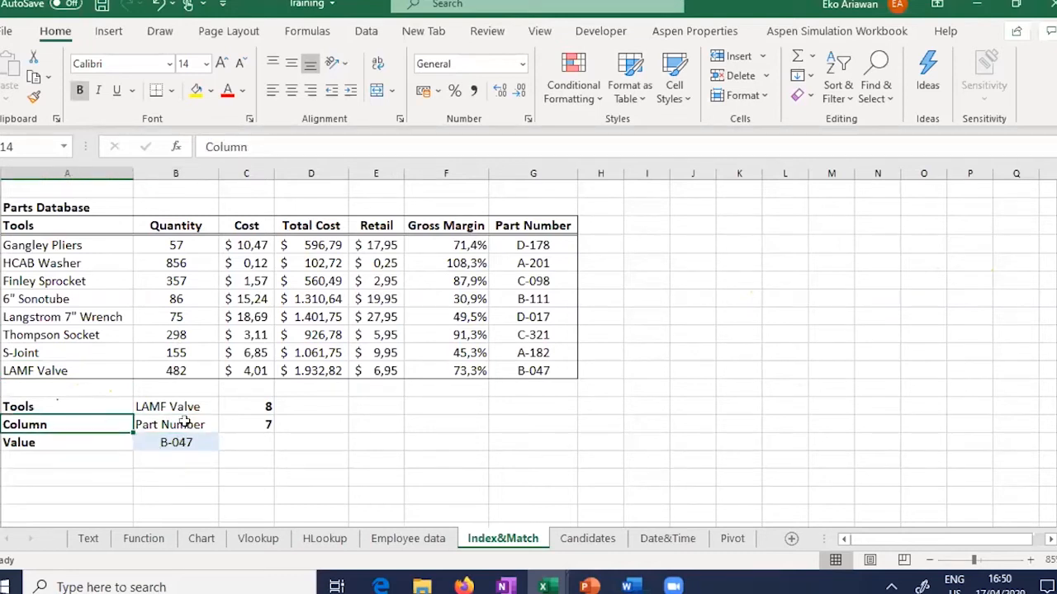
{"action": "left_click", "coordinate": [79, 378]}
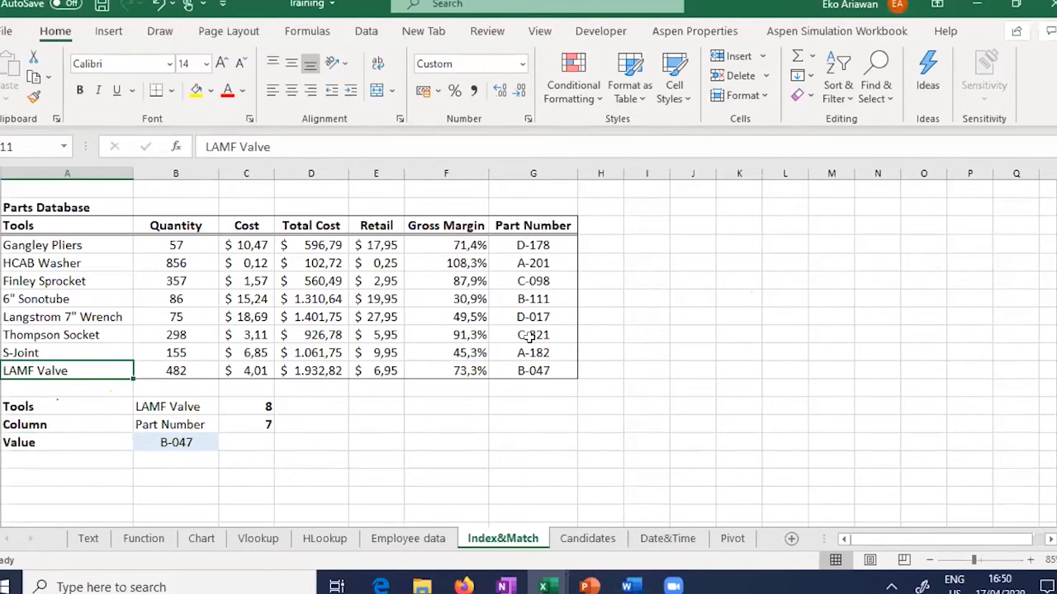
{"action": "left_click", "coordinate": [561, 371]}
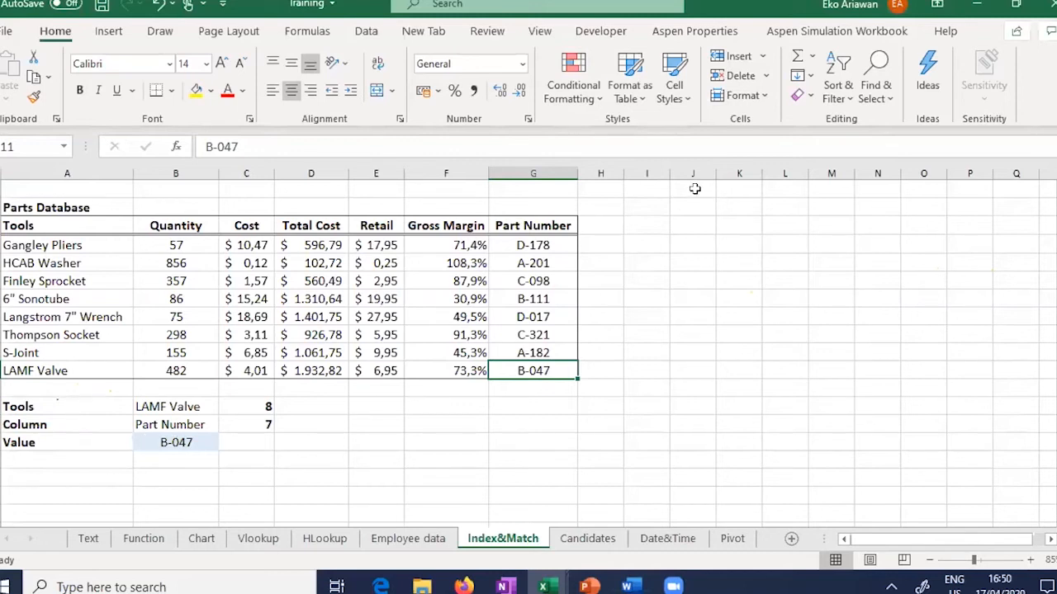
Step: Enter the labels Tools, Column and Nilai down column I beside the Parts Database
{"action": "left_click", "coordinate": [658, 222]}
{"action": "type", "text": "To"}
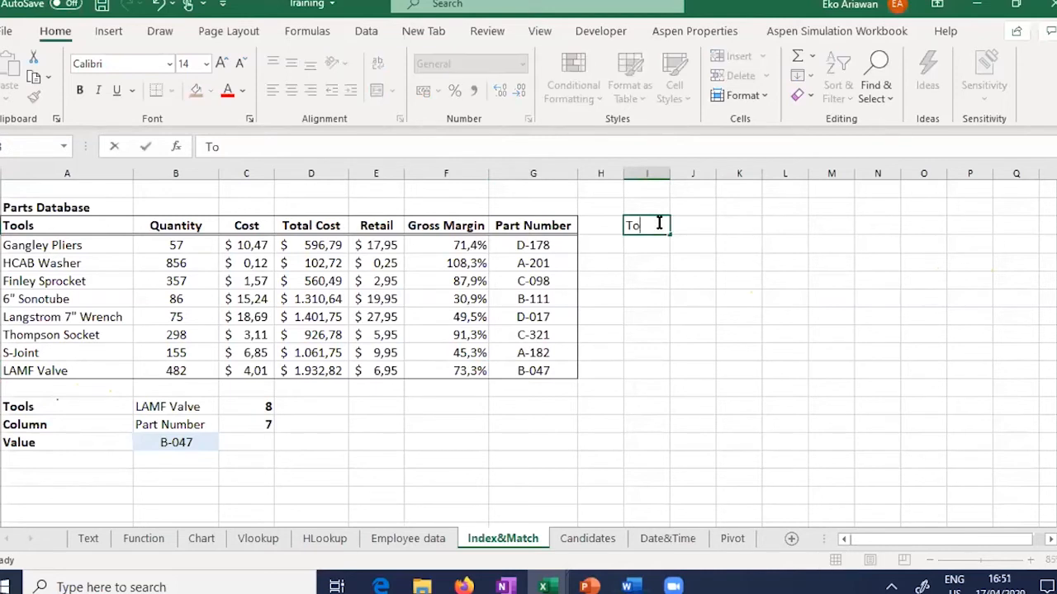
{"action": "type", "text": "ols"}
{"action": "key", "text": "Return"}
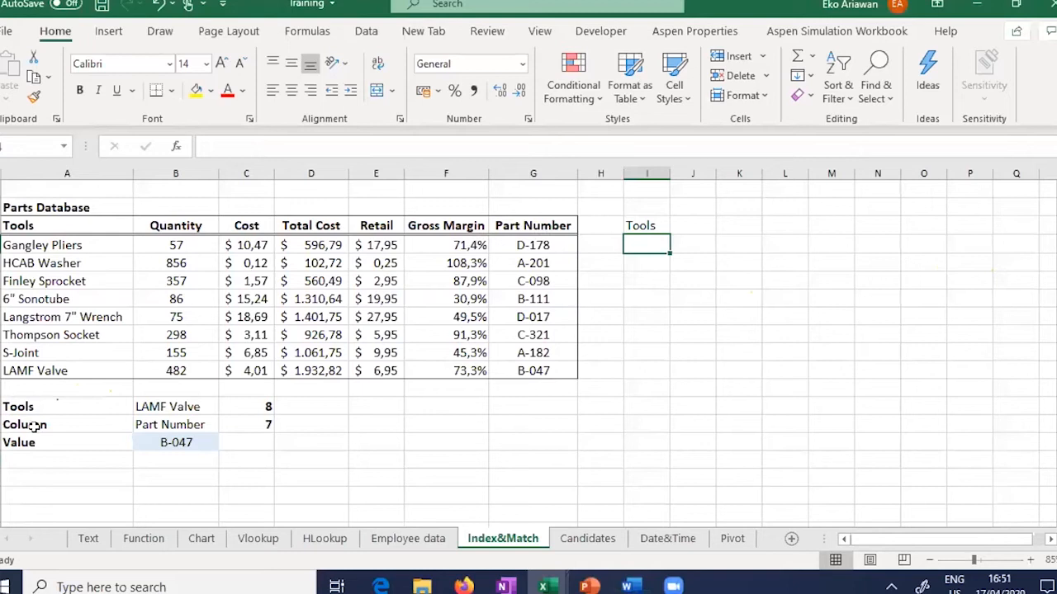
{"action": "left_click", "coordinate": [652, 247]}
{"action": "type", "text": "Co"}
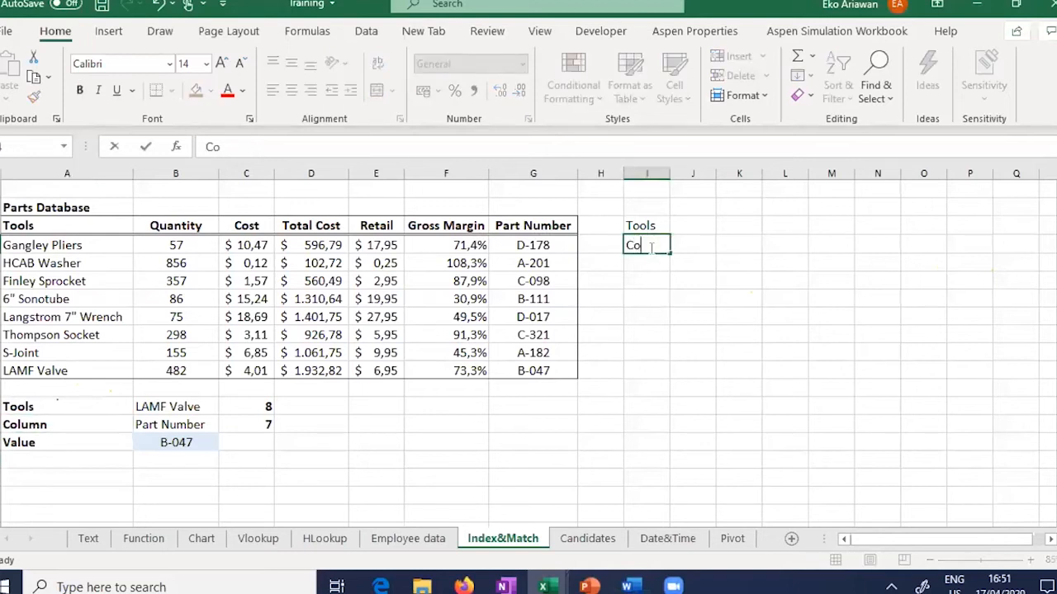
{"action": "type", "text": "lumn"}
{"action": "key", "text": "Return"}
{"action": "type", "text": "Nil"}
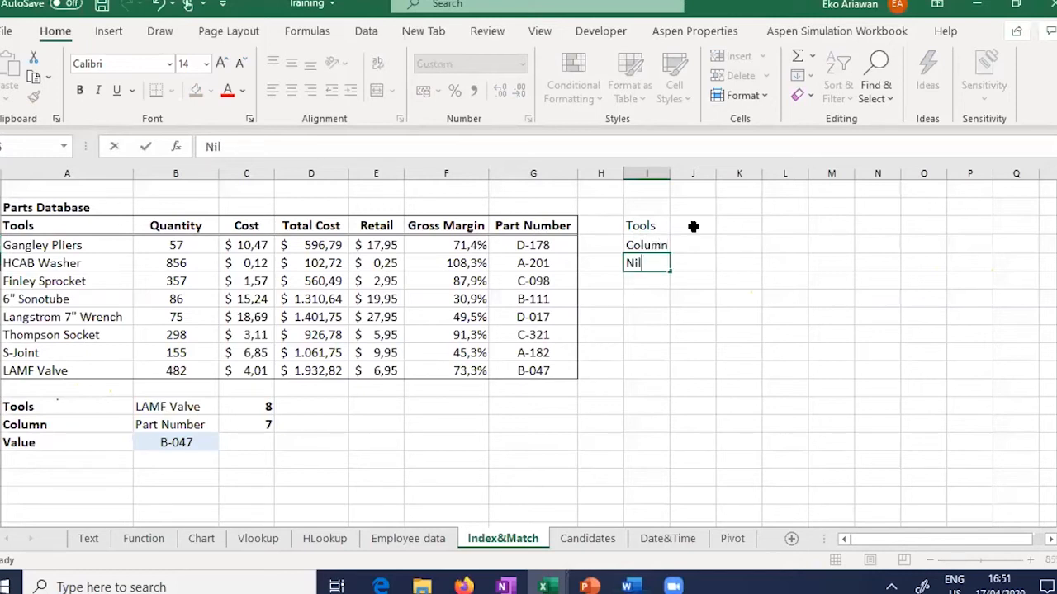
{"action": "type", "text": "ai"}
{"action": "left_click", "coordinate": [215, 408]}
{"action": "left_click", "coordinate": [226, 408]}
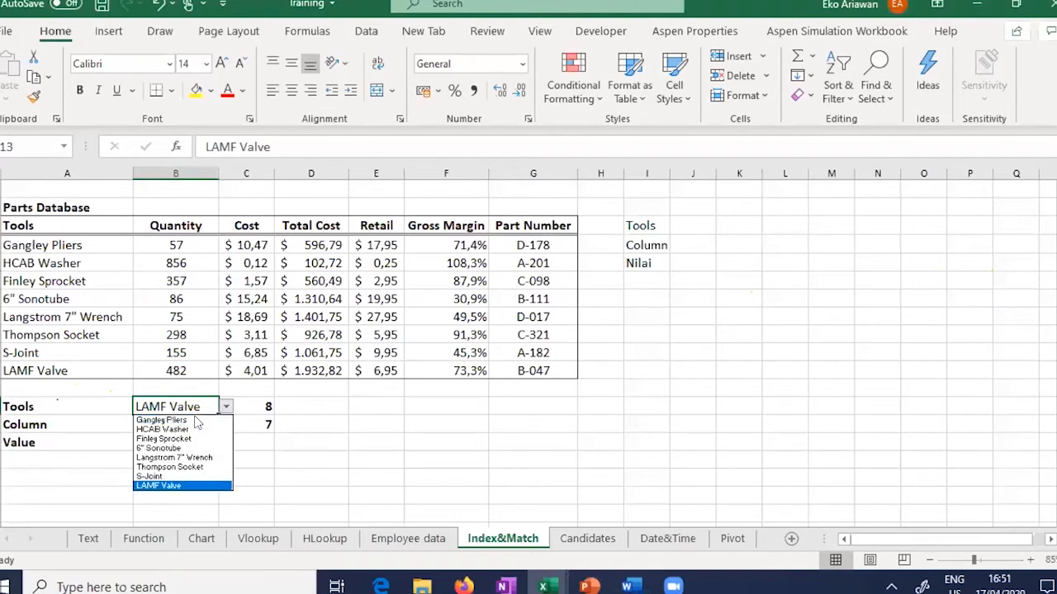
Step: Select the empty cell J2 beside Tools and switch to the Data ribbon
{"action": "left_click", "coordinate": [690, 223]}
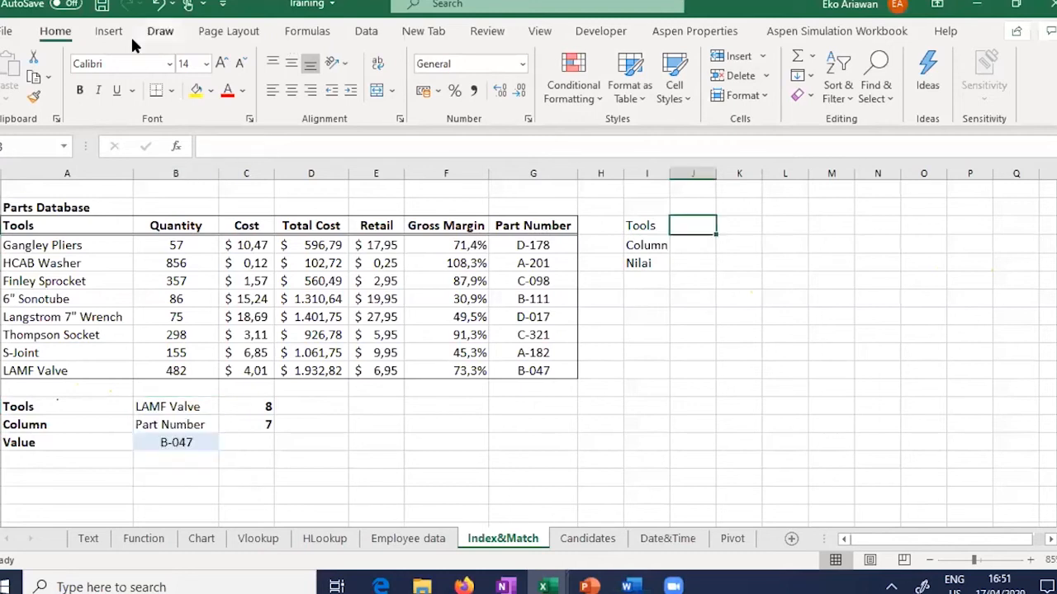
{"action": "left_click", "coordinate": [107, 34]}
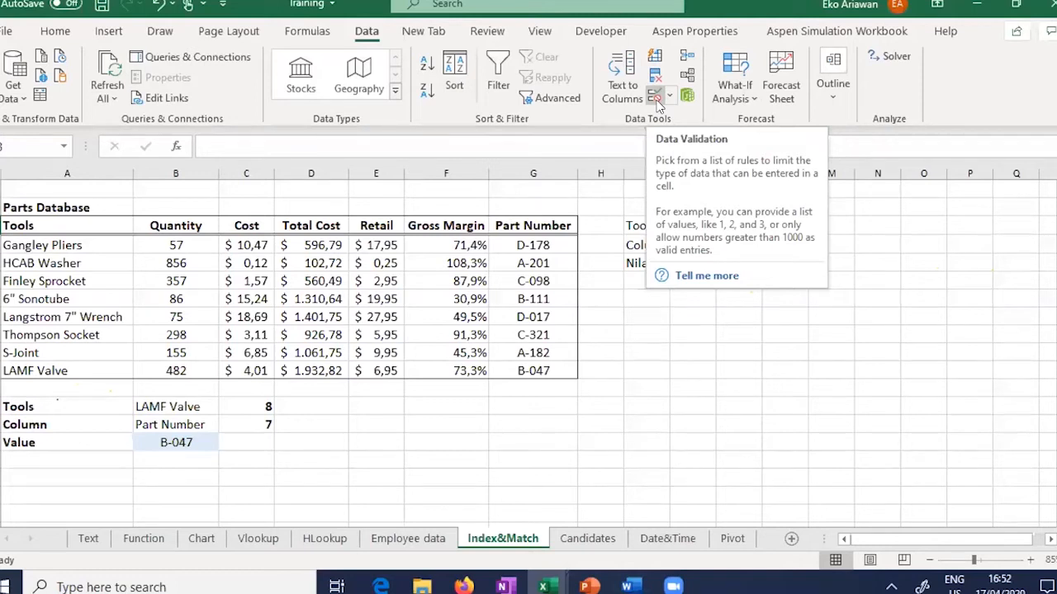
Step: Give J2 a data-validation list sourced from $A$4:$A$11, offering the eight tool names
{"action": "left_click", "coordinate": [654, 97]}
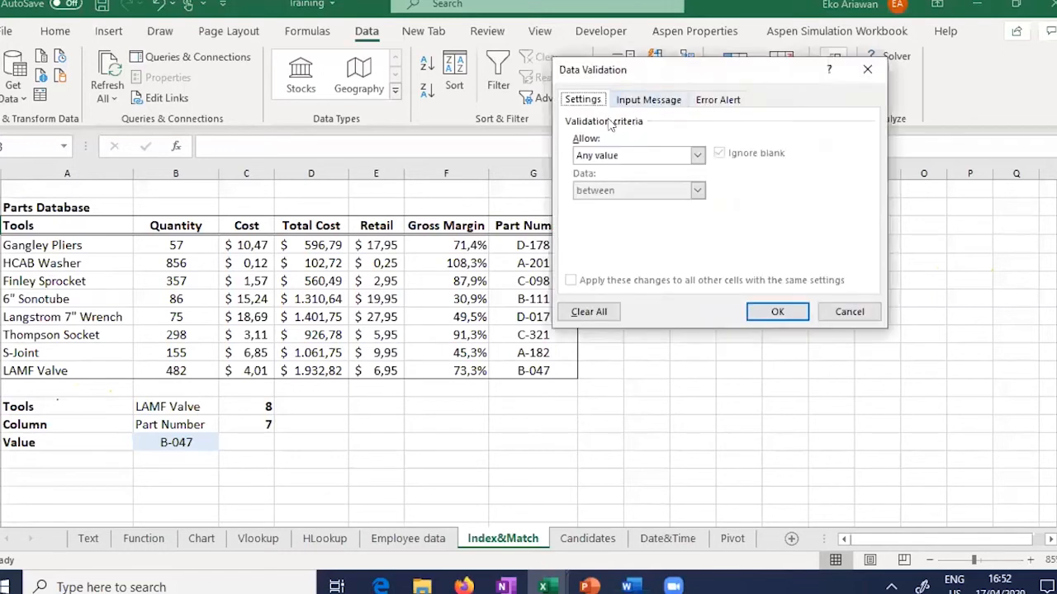
{"action": "left_click", "coordinate": [685, 157]}
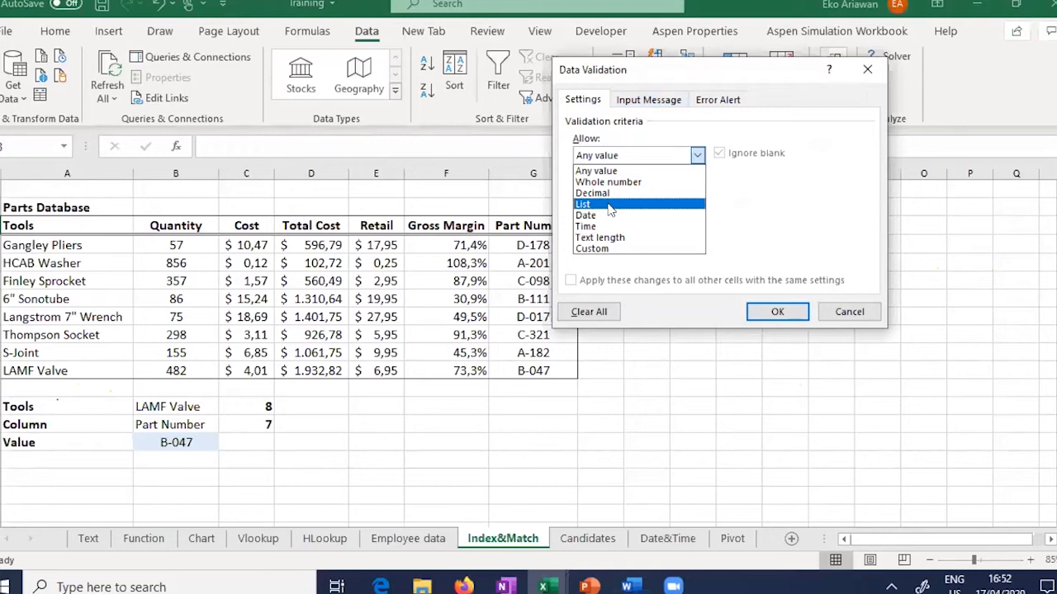
{"action": "left_click", "coordinate": [612, 204]}
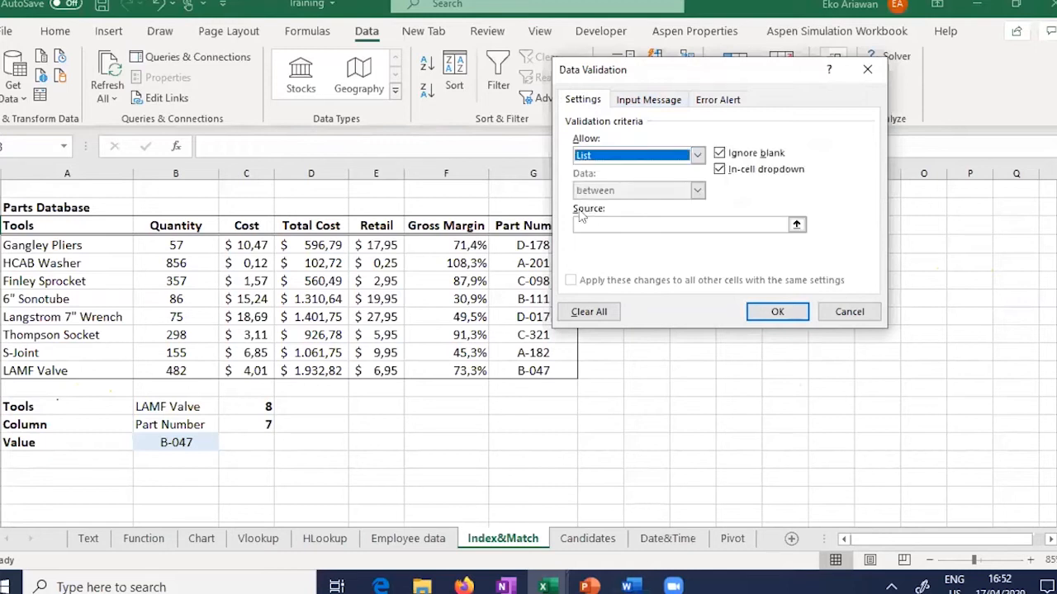
{"action": "left_click", "coordinate": [796, 225]}
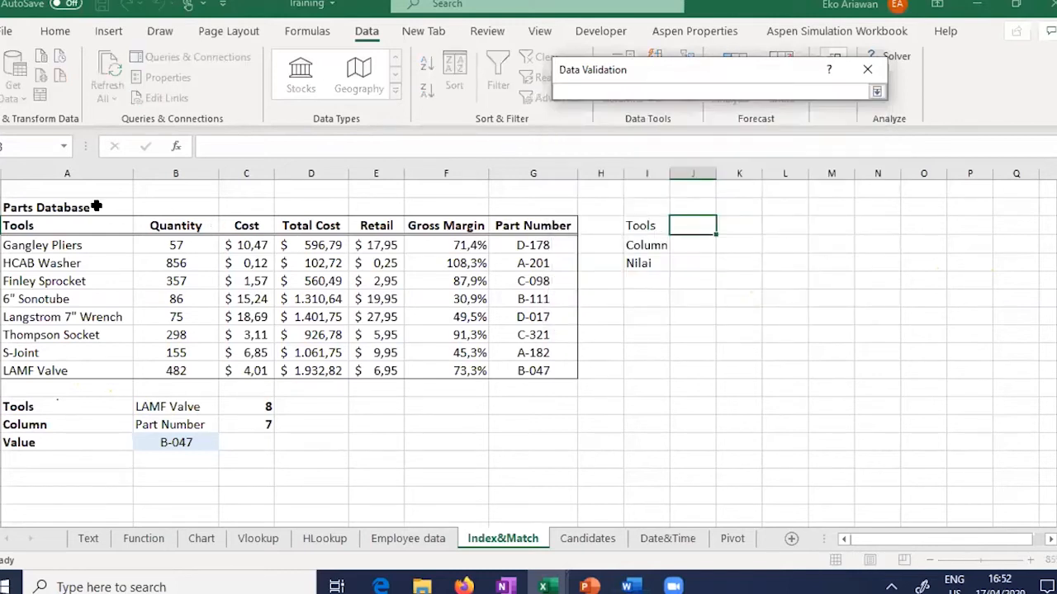
{"action": "left_click", "coordinate": [41, 246]}
{"action": "left_click_drag", "start_coordinate": [42, 245], "coordinate": [41, 370]}
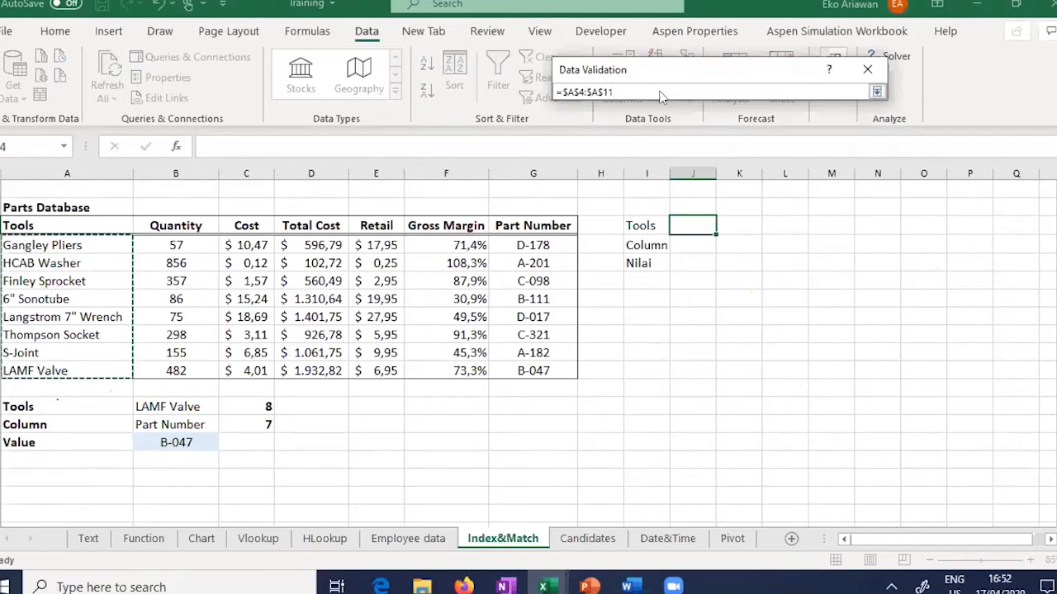
{"action": "left_click_drag", "start_coordinate": [658, 69], "coordinate": [726, 306]}
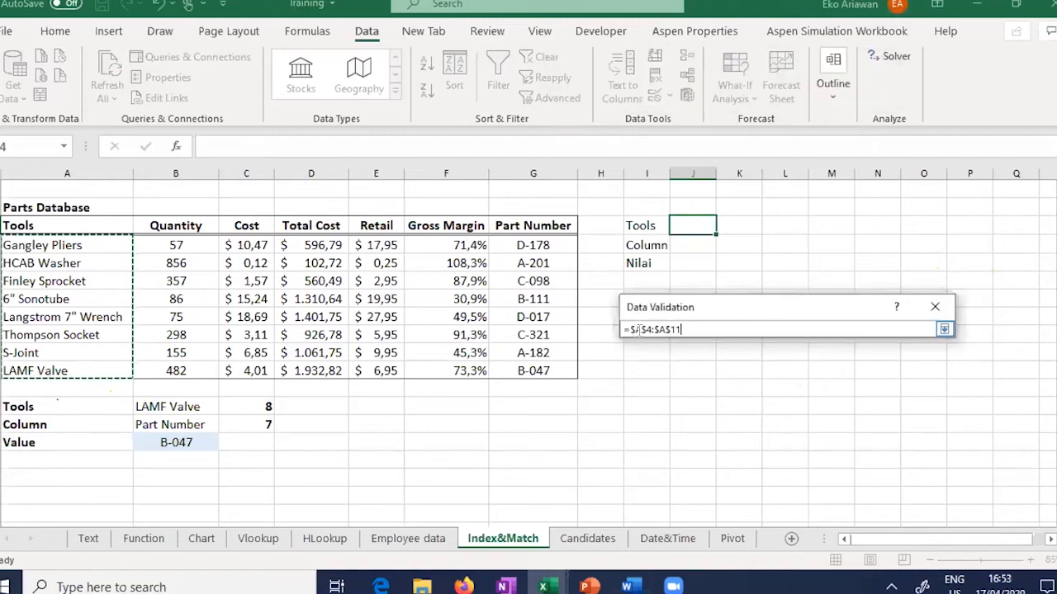
{"action": "left_click", "coordinate": [943, 330]}
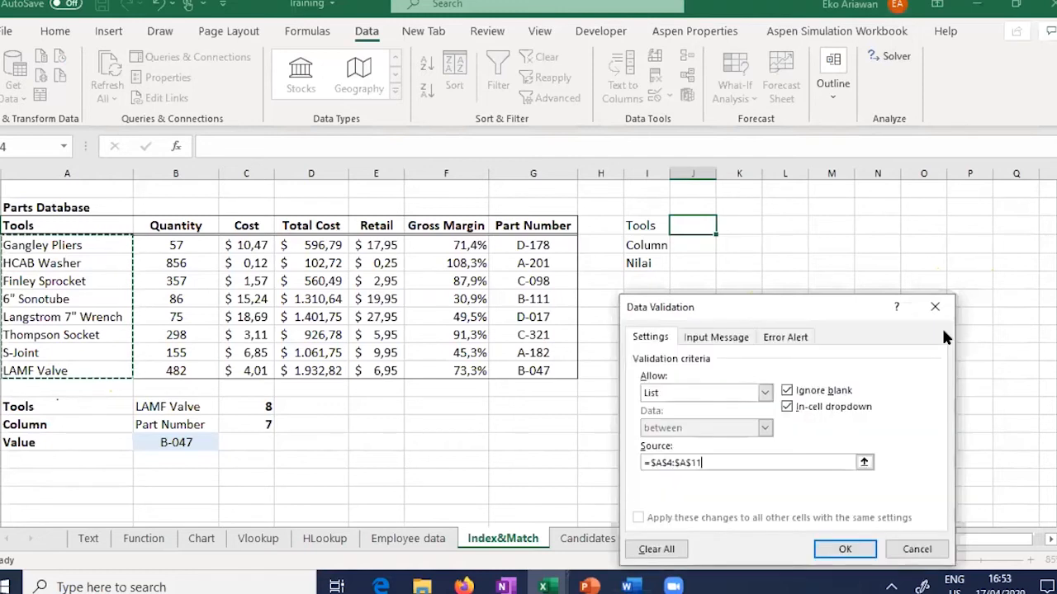
{"action": "left_click_drag", "start_coordinate": [833, 303], "coordinate": [842, 176]}
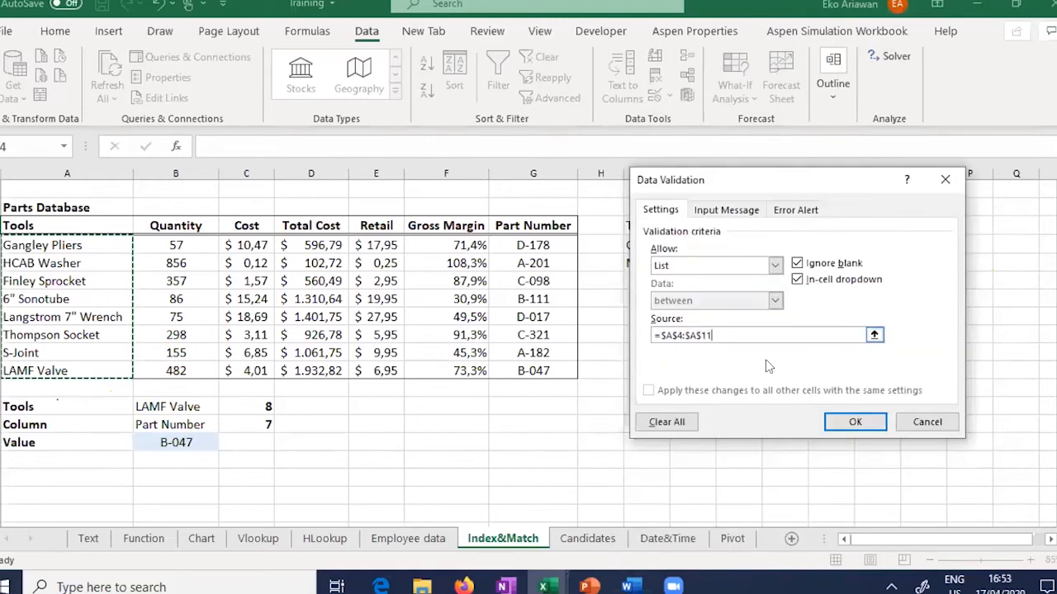
{"action": "left_click", "coordinate": [845, 421]}
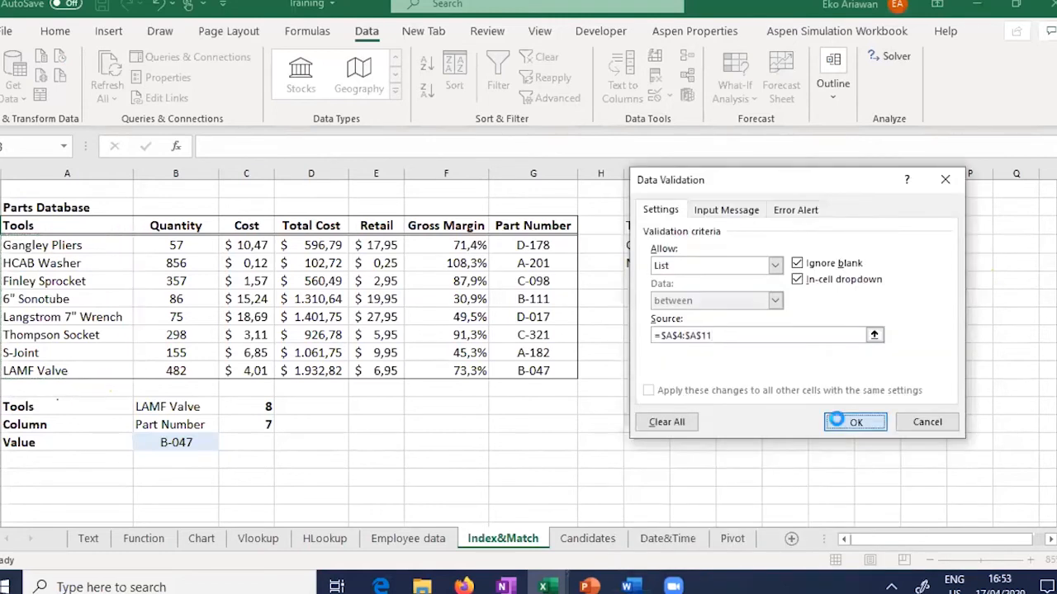
{"action": "left_click", "coordinate": [723, 227]}
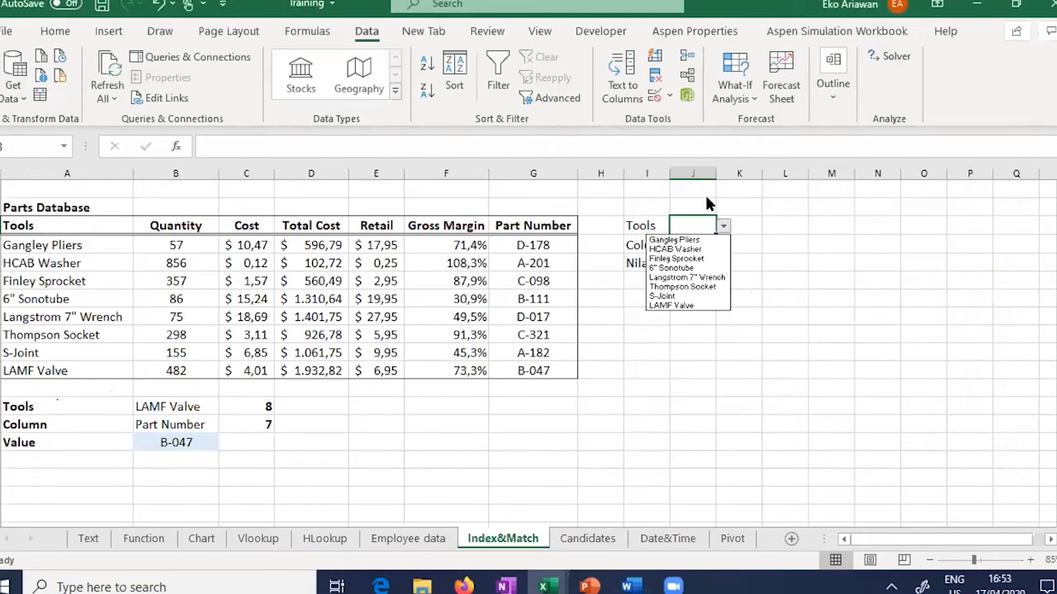
Step: Widen column J and choose HCAB Washer from the Tools dropdown
{"action": "key", "text": "Escape"}
{"action": "left_click_drag", "start_coordinate": [716, 173], "coordinate": [860, 168]}
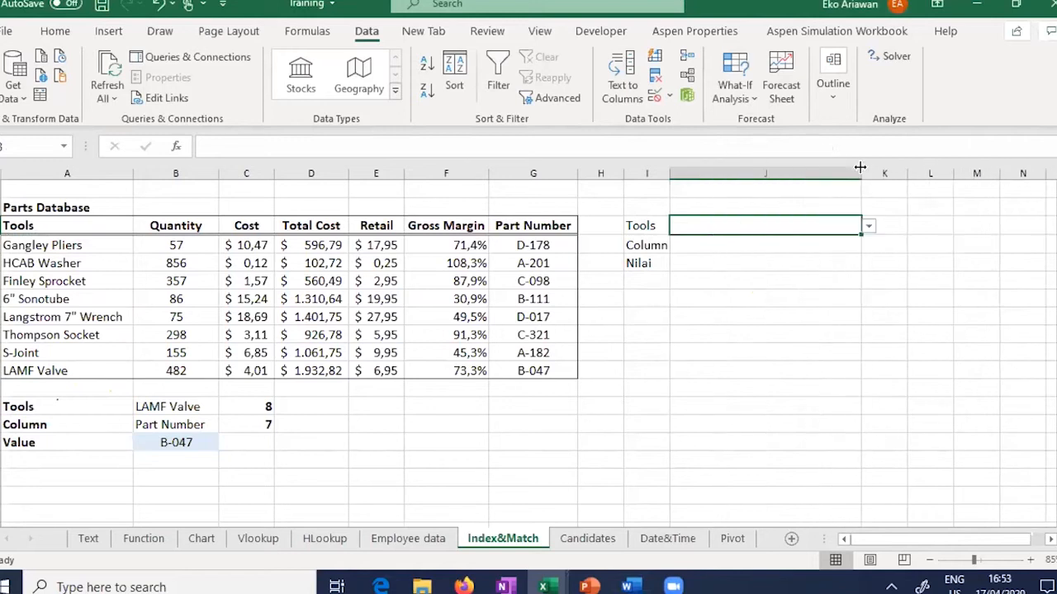
{"action": "left_click", "coordinate": [869, 227]}
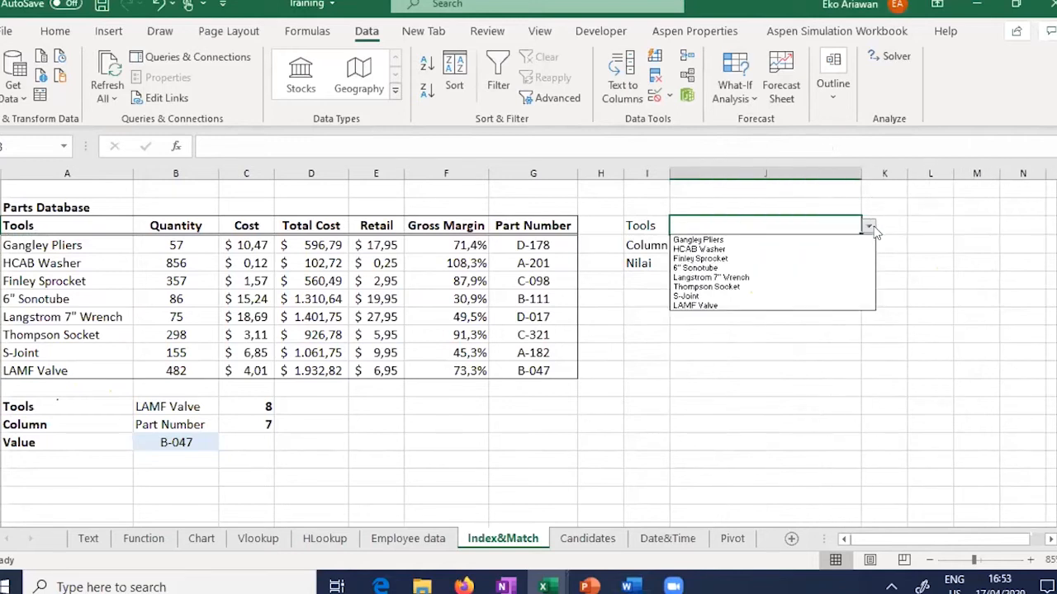
{"action": "left_click", "coordinate": [817, 250]}
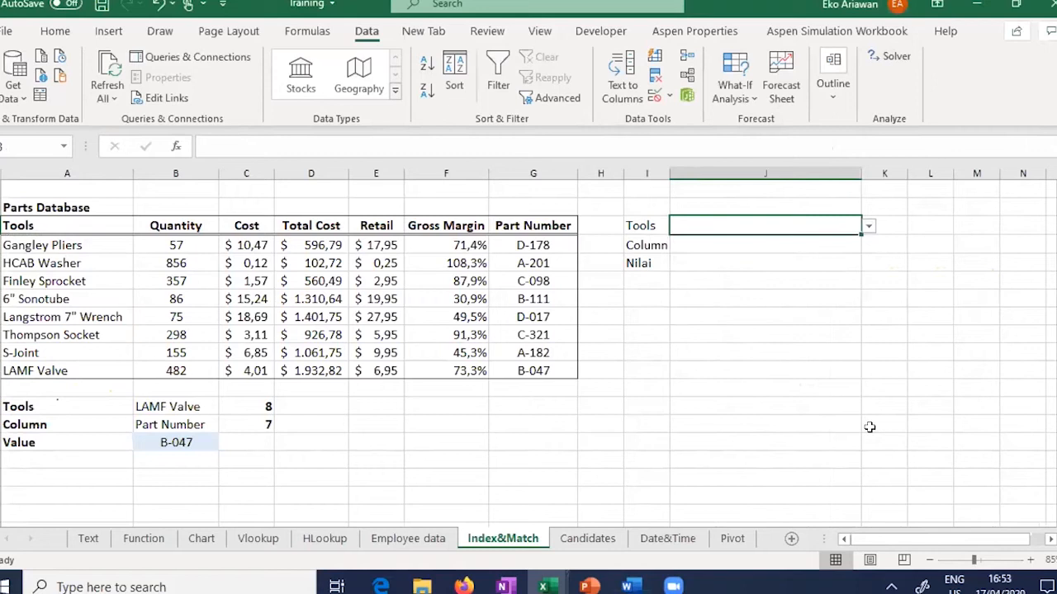
Step: Zoom in to review the Cost, Retail and Part Number headings, then select J3
{"action": "left_click", "coordinate": [1029, 561]}
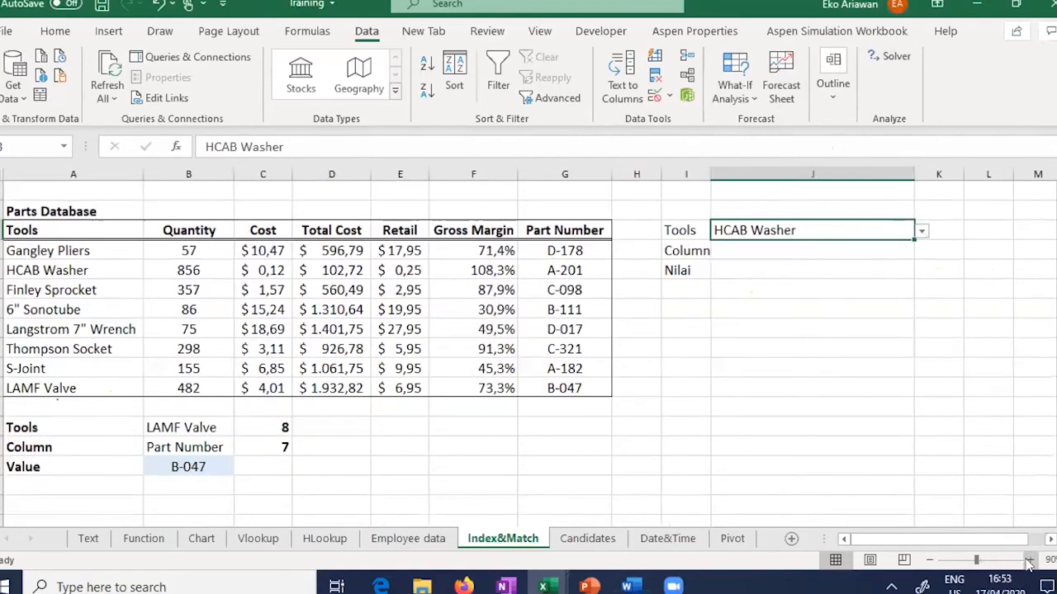
{"action": "left_click", "coordinate": [1029, 560]}
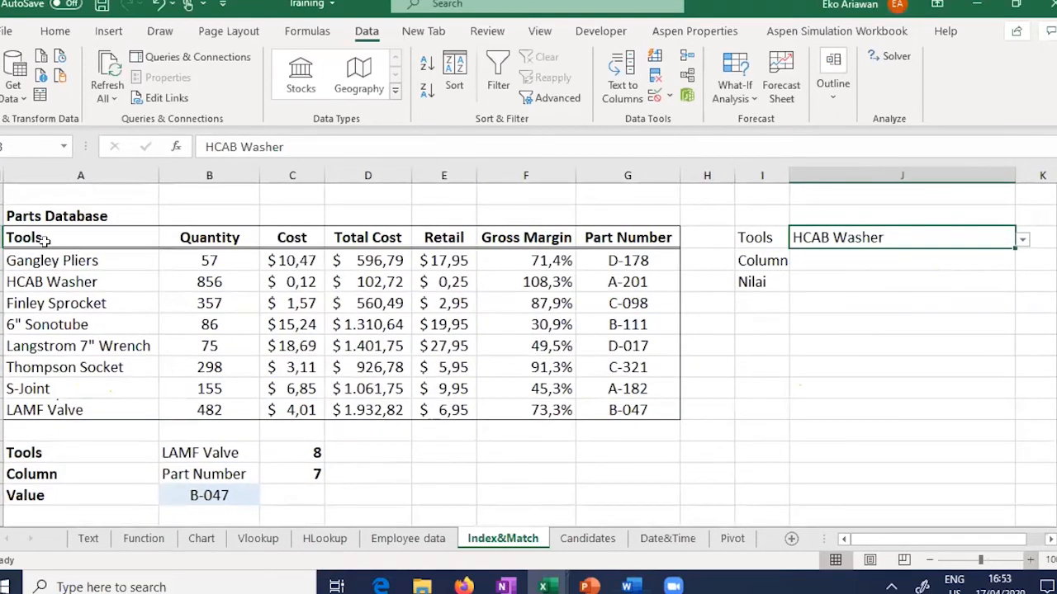
{"action": "scroll", "coordinate": [41, 239], "scroll_direction": "up", "scroll_amount": 1}
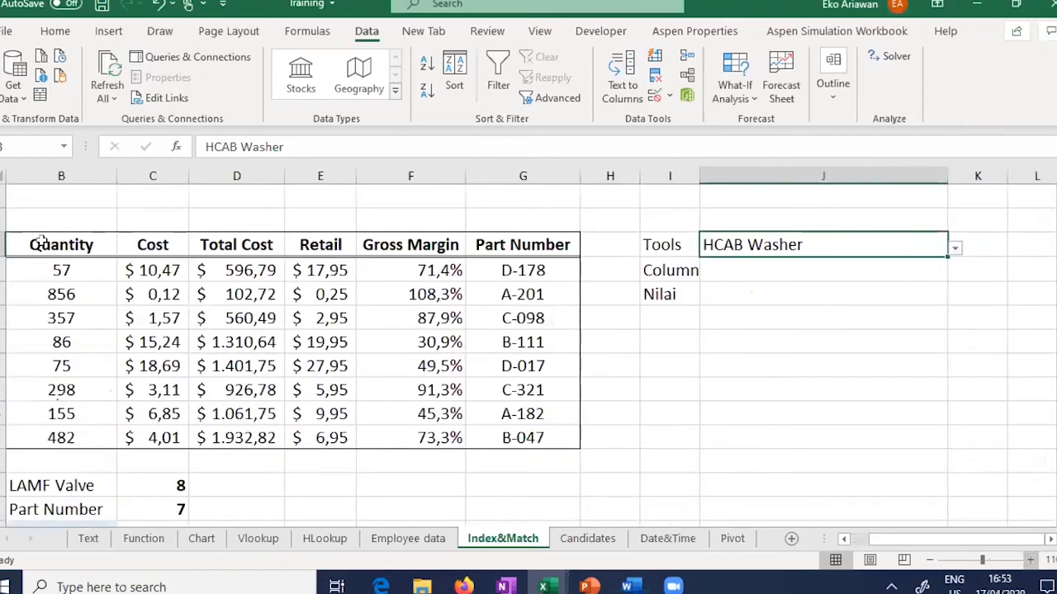
{"action": "left_click", "coordinate": [147, 245]}
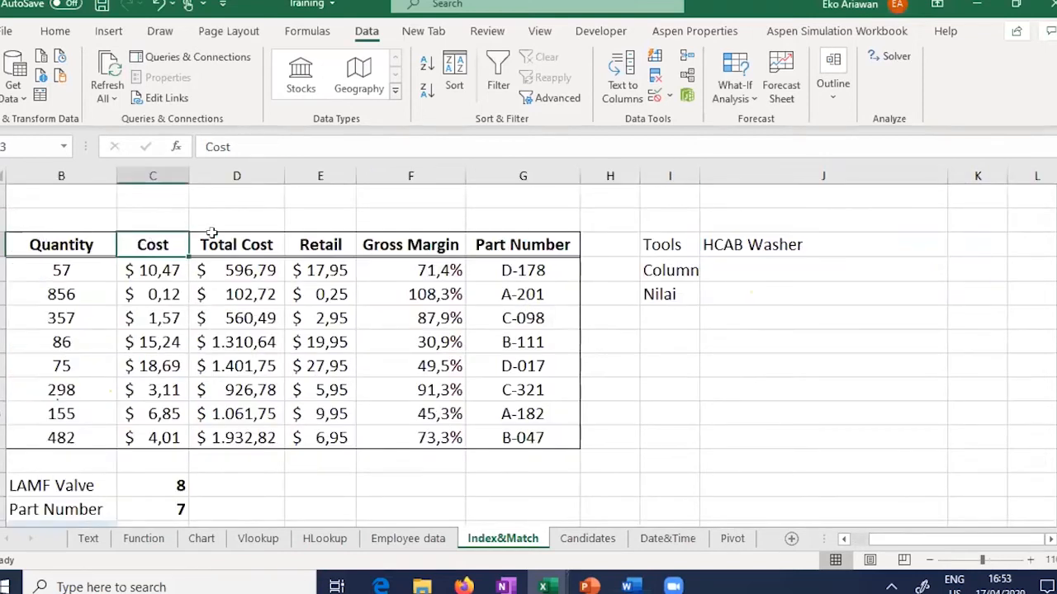
{"action": "left_click", "coordinate": [322, 244]}
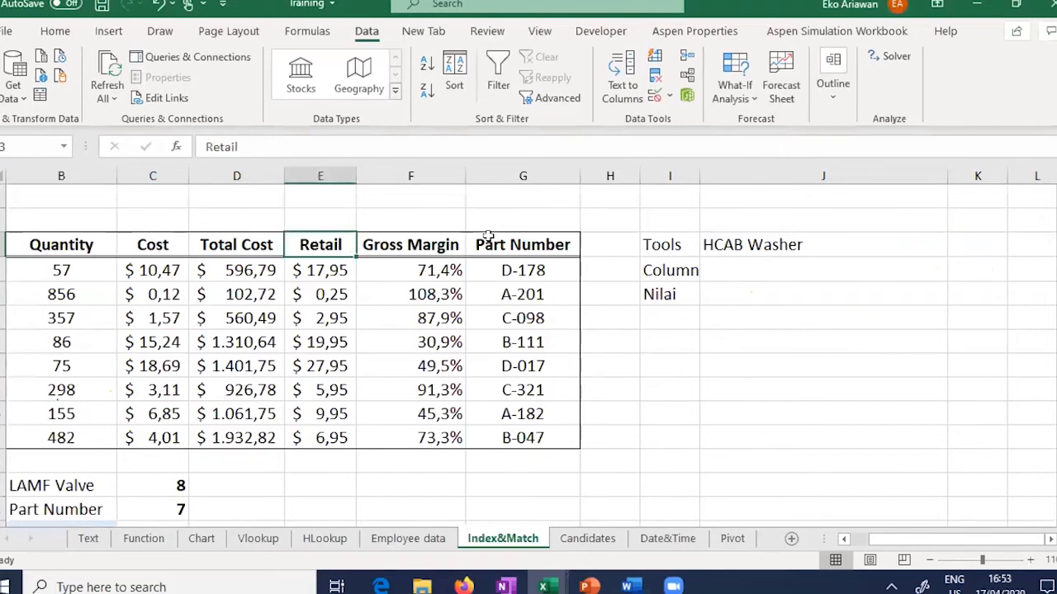
{"action": "left_click", "coordinate": [514, 242]}
{"action": "left_click", "coordinate": [857, 271]}
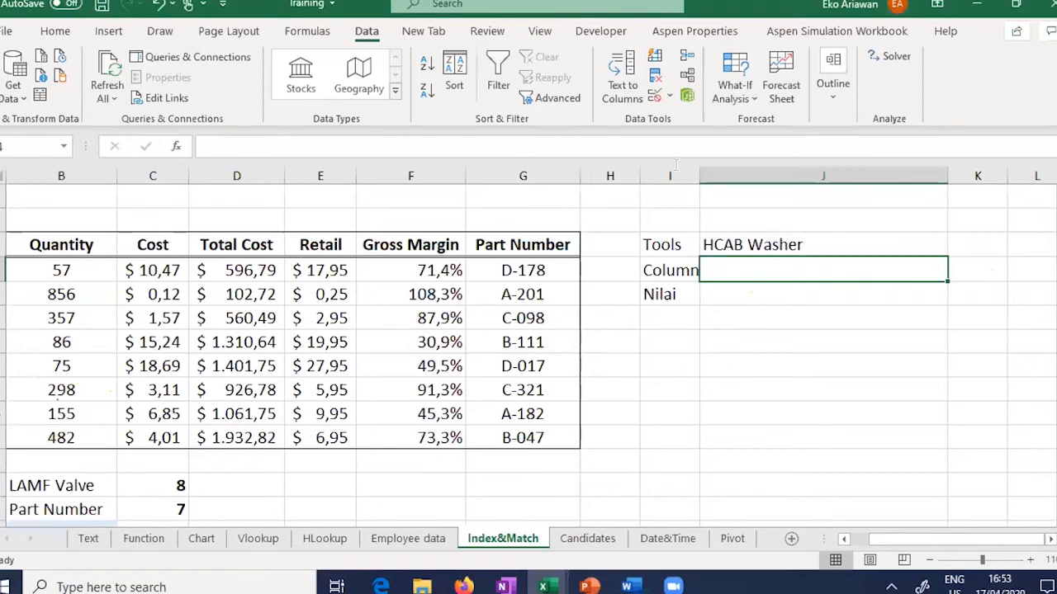
Step: Give J3 a list validation on $B$3:$G$3, offering headings Quantity through Part Number
{"action": "left_click", "coordinate": [657, 97]}
{"action": "left_click", "coordinate": [774, 265]}
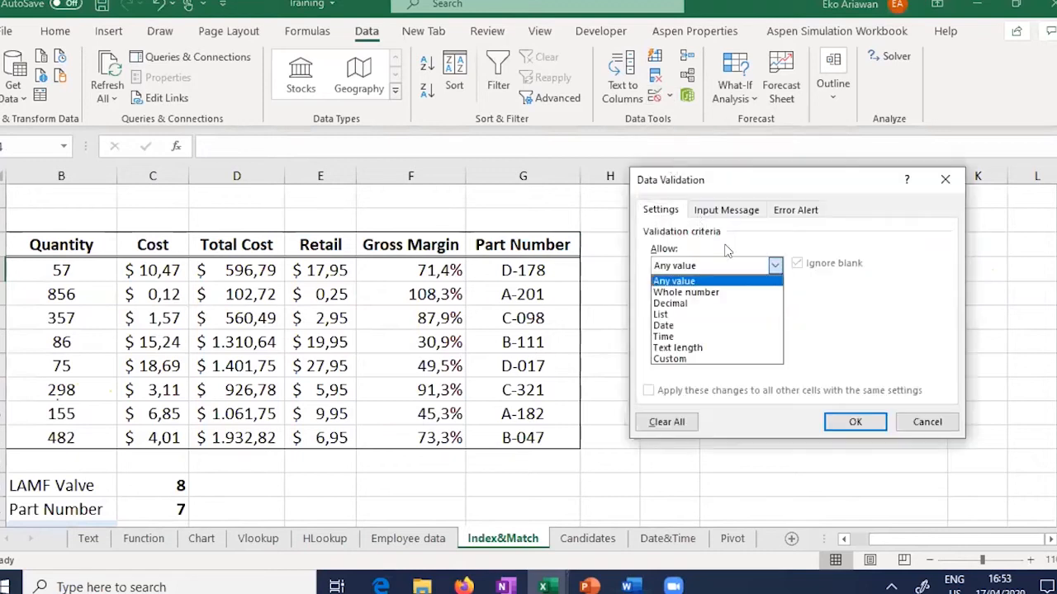
{"action": "left_click", "coordinate": [670, 313]}
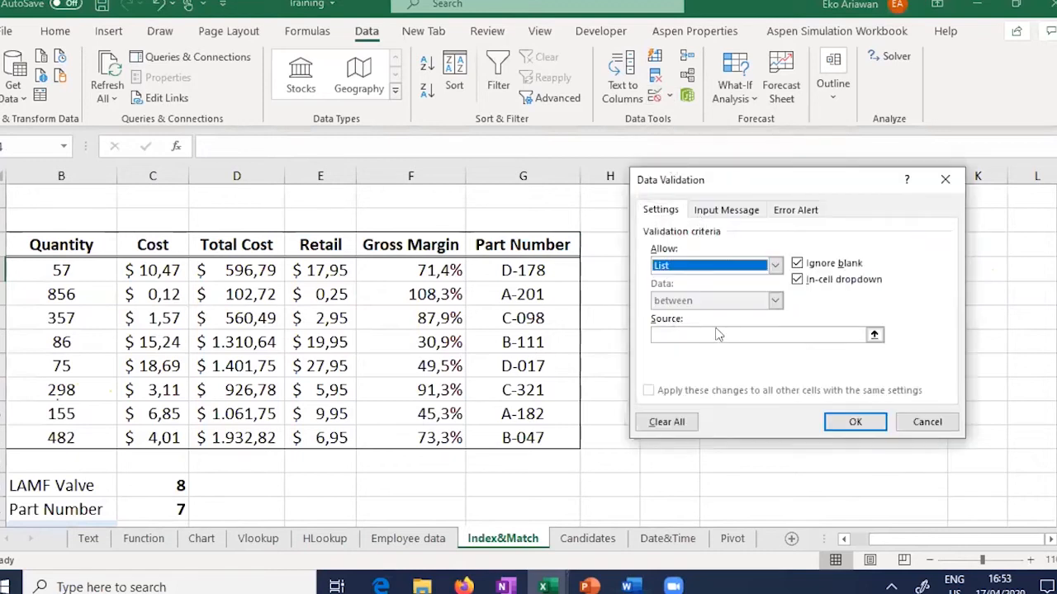
{"action": "left_click", "coordinate": [874, 336]}
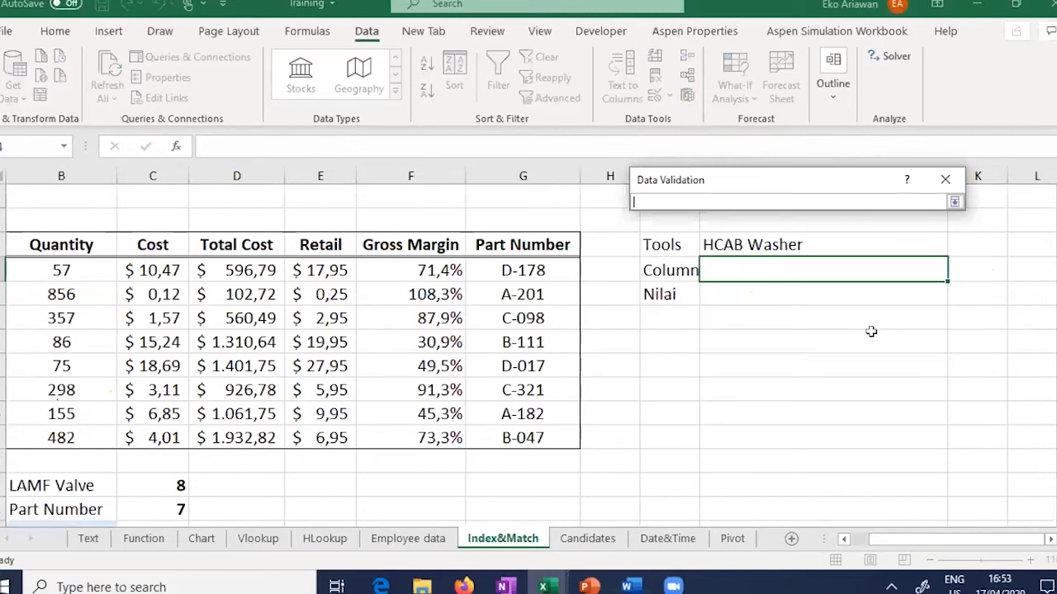
{"action": "left_click_drag", "start_coordinate": [35, 241], "coordinate": [512, 246]}
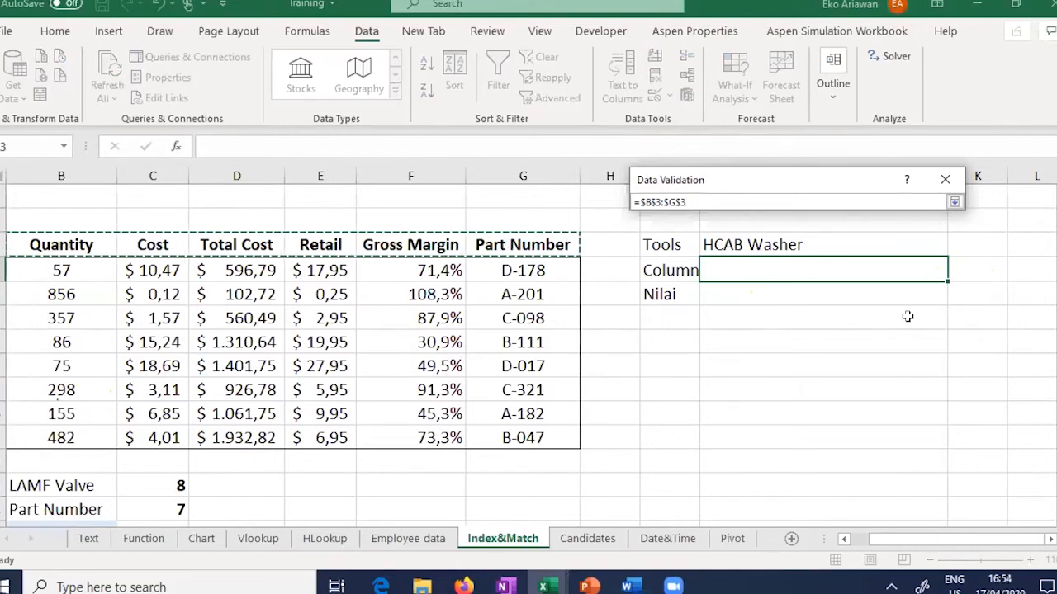
{"action": "left_click", "coordinate": [954, 203]}
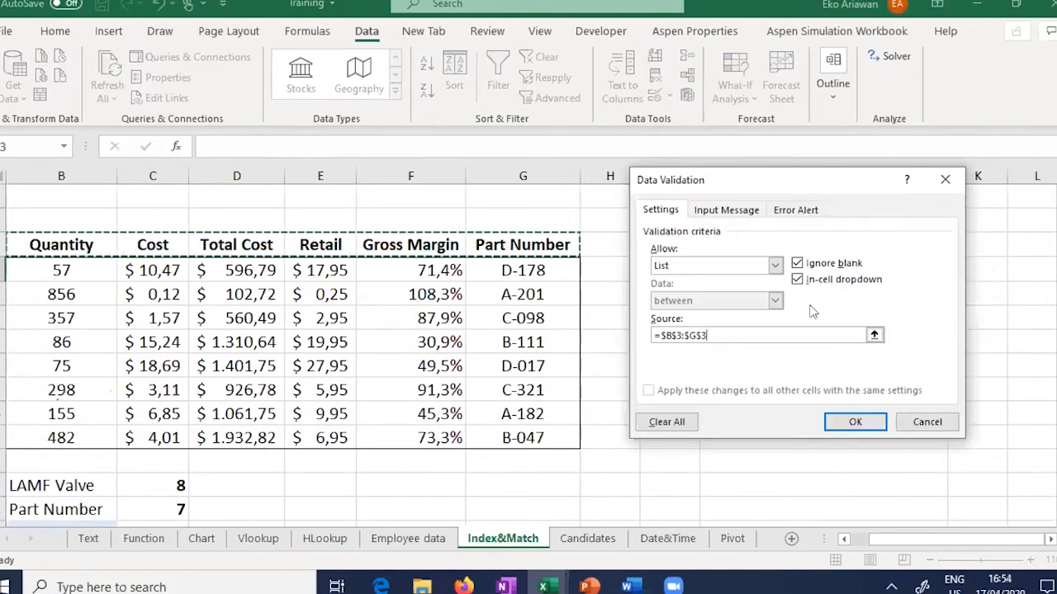
{"action": "left_click", "coordinate": [854, 423]}
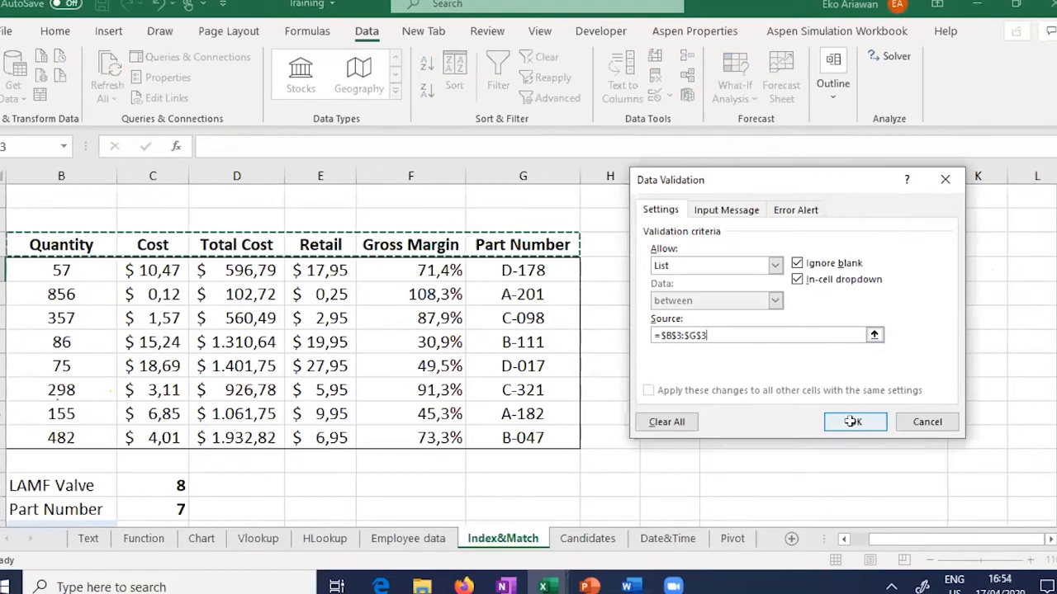
{"action": "left_click", "coordinate": [955, 273]}
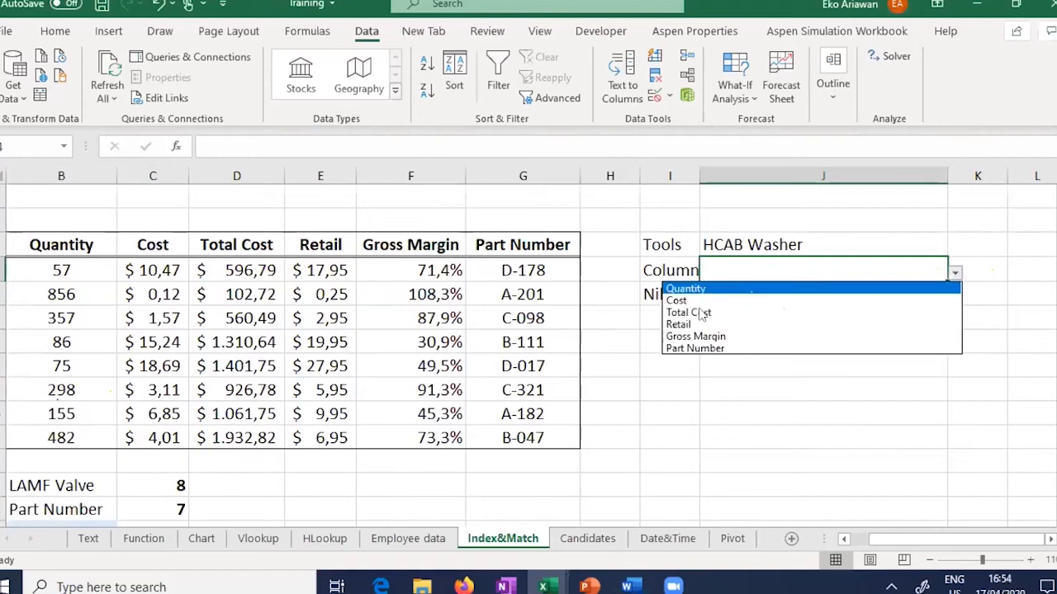
Step: Choose Retail from J3's heading dropdown
{"action": "left_click", "coordinate": [693, 324]}
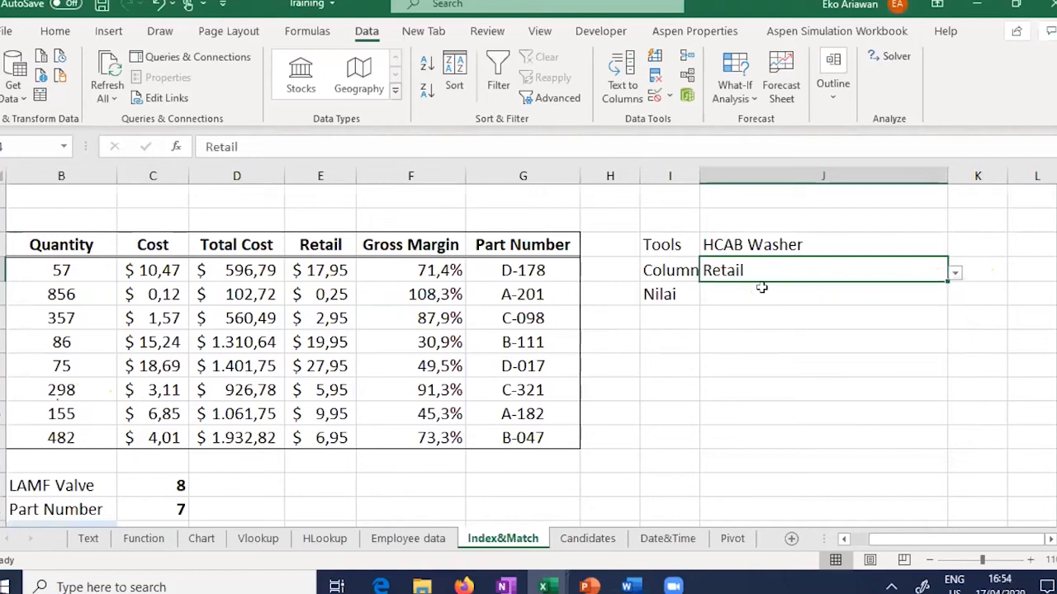
{"action": "left_click", "coordinate": [747, 242]}
{"action": "left_click", "coordinate": [855, 271]}
{"action": "left_click", "coordinate": [955, 273]}
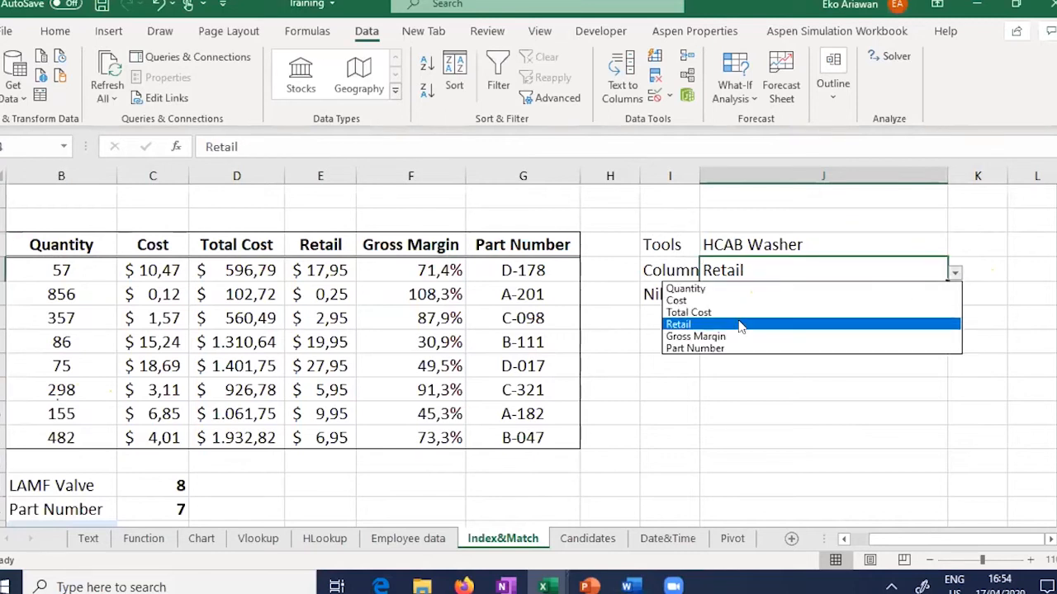
{"action": "left_click", "coordinate": [741, 325]}
{"action": "left_click", "coordinate": [767, 302]}
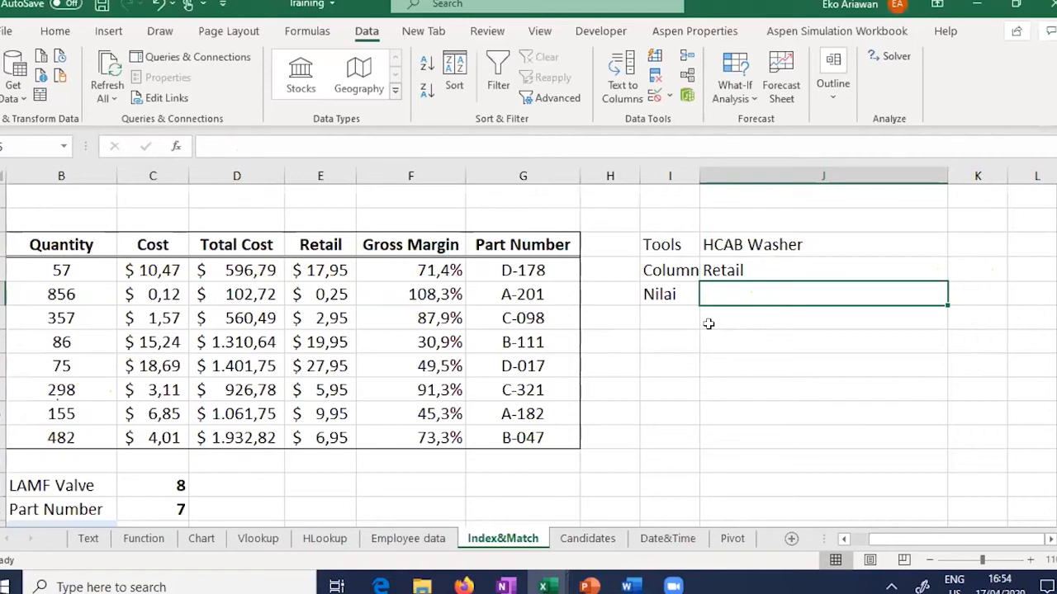
{"action": "left_click", "coordinate": [748, 243]}
{"action": "left_click", "coordinate": [767, 269]}
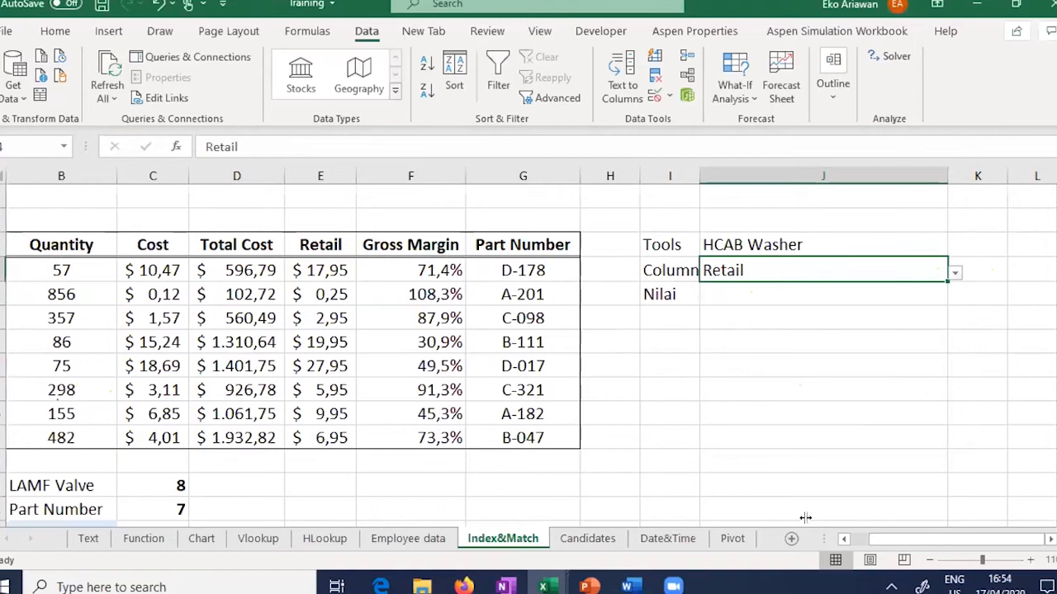
Step: Zoom out to 100% and inspect the earlier row and column MATCH formulas
{"action": "left_click", "coordinate": [844, 538]}
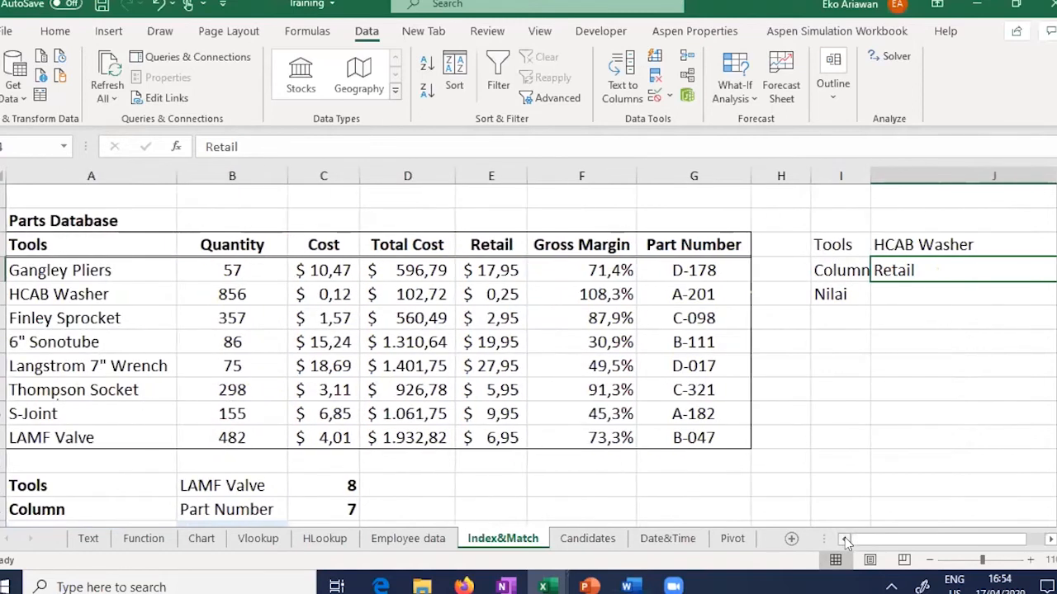
{"action": "left_click", "coordinate": [928, 560]}
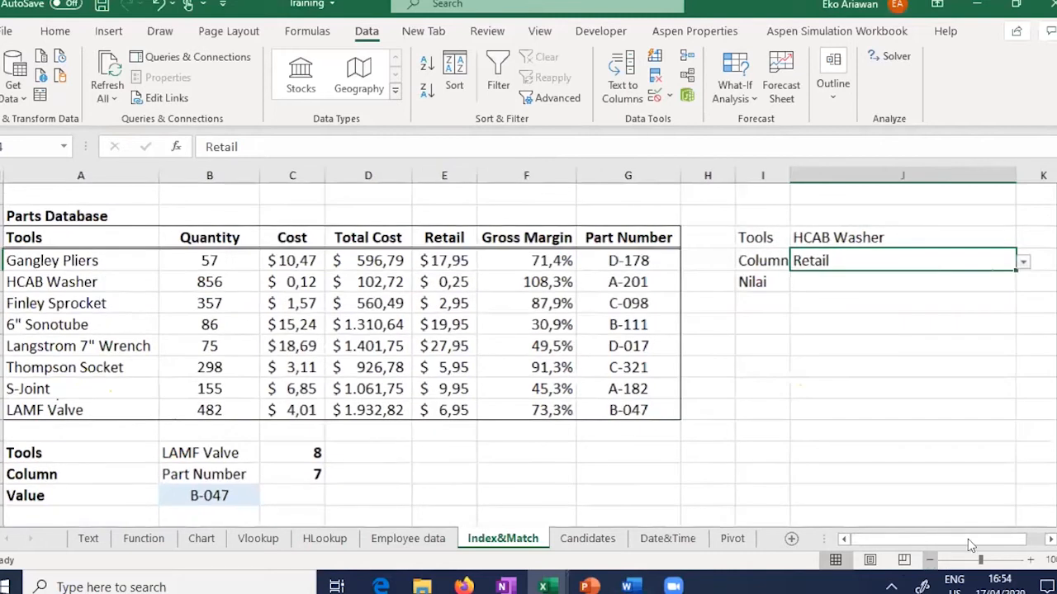
{"action": "left_click", "coordinate": [289, 459]}
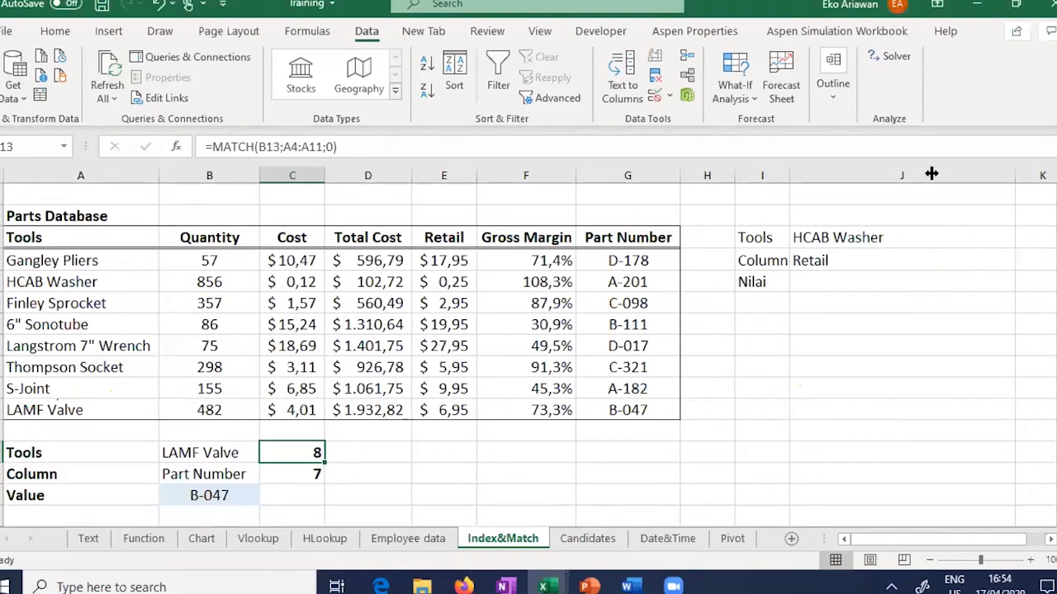
{"action": "key", "text": "Down"}
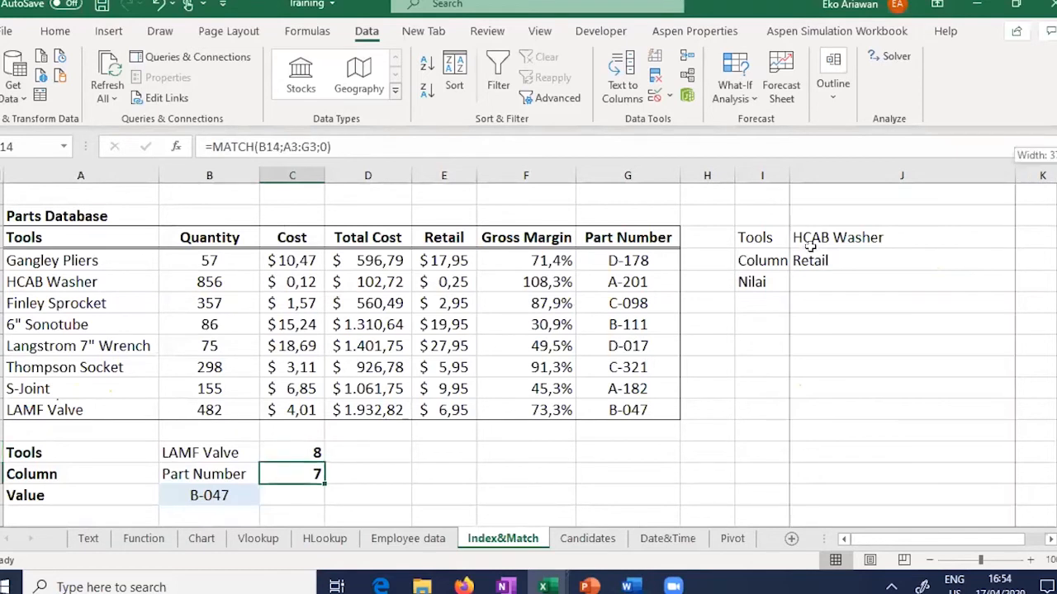
Step: Narrow column J, walk through the tool names down to HCAB Washer, and select K3
{"action": "left_click", "coordinate": [961, 237]}
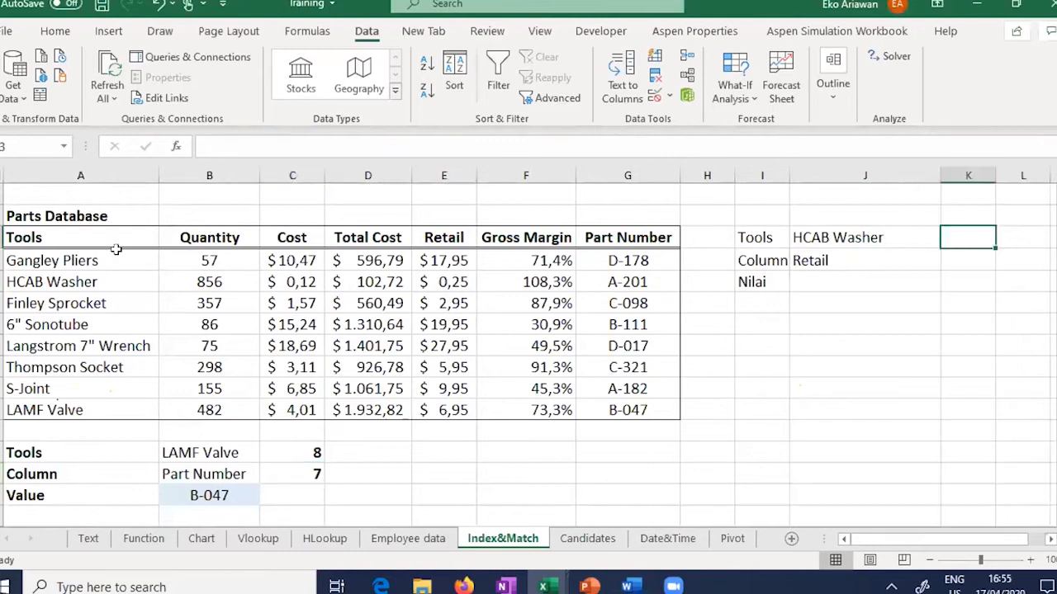
{"action": "left_click", "coordinate": [37, 263]}
{"action": "left_click", "coordinate": [41, 285]}
{"action": "left_click", "coordinate": [48, 325]}
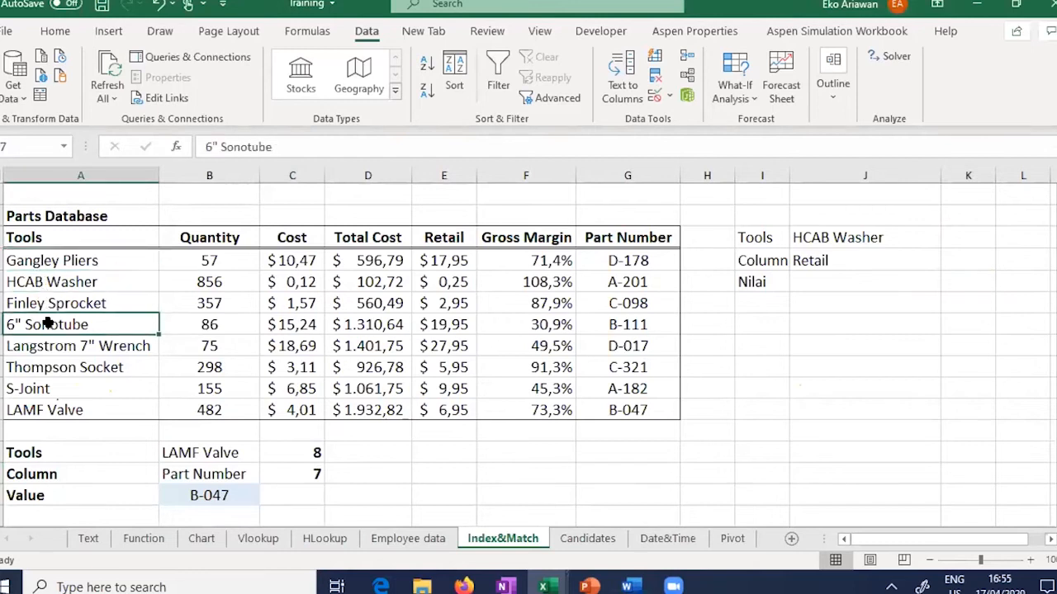
{"action": "left_click", "coordinate": [73, 282]}
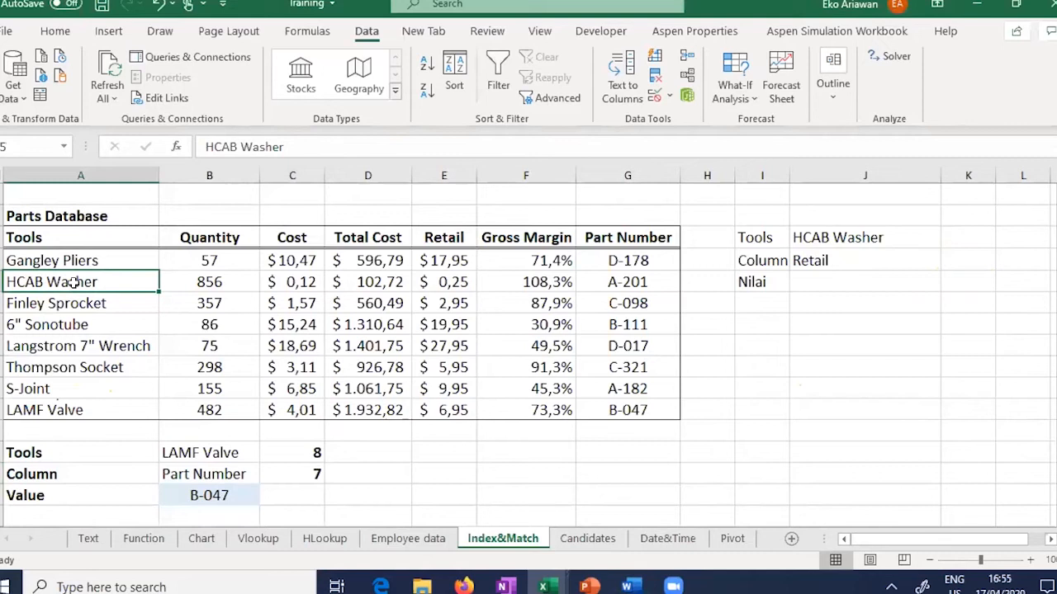
{"action": "left_click", "coordinate": [951, 241]}
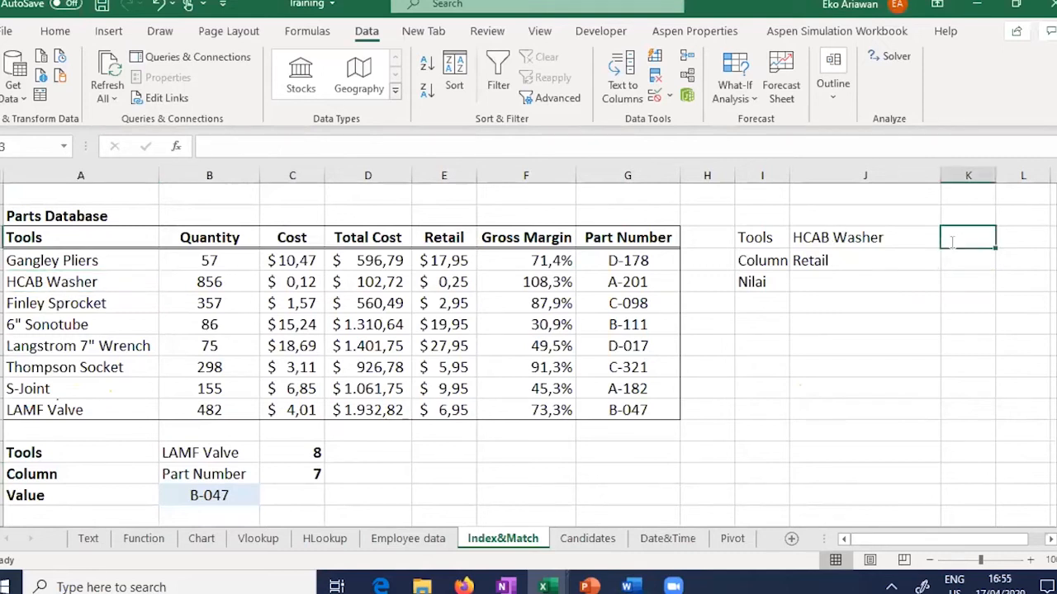
Step: Begin =MATCH(J3; in K3 with the Tools entry as lookup value
{"action": "type", "text": "=MAT"}
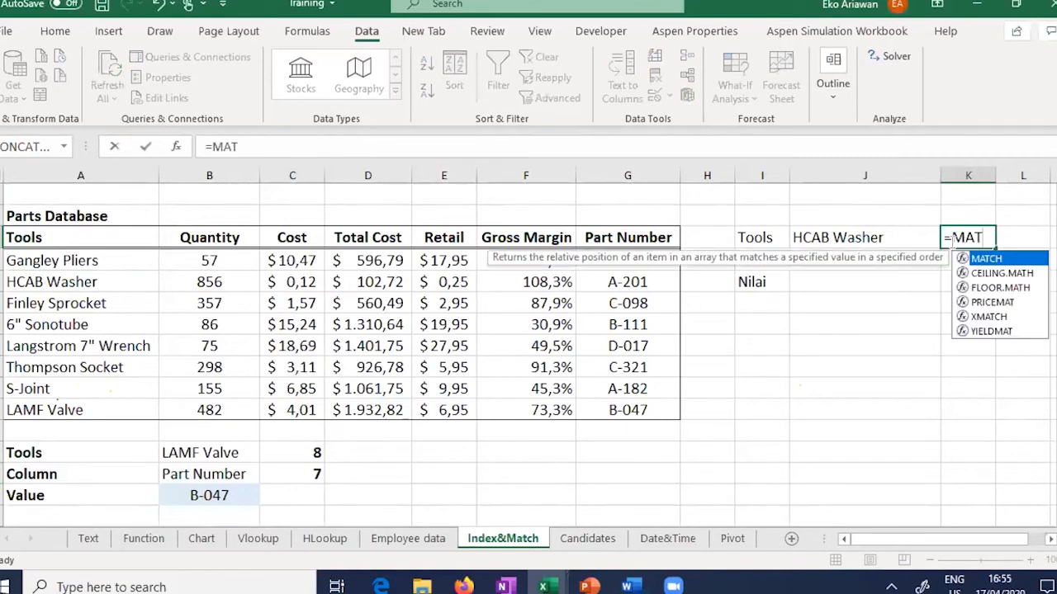
{"action": "type", "text": "CH"}
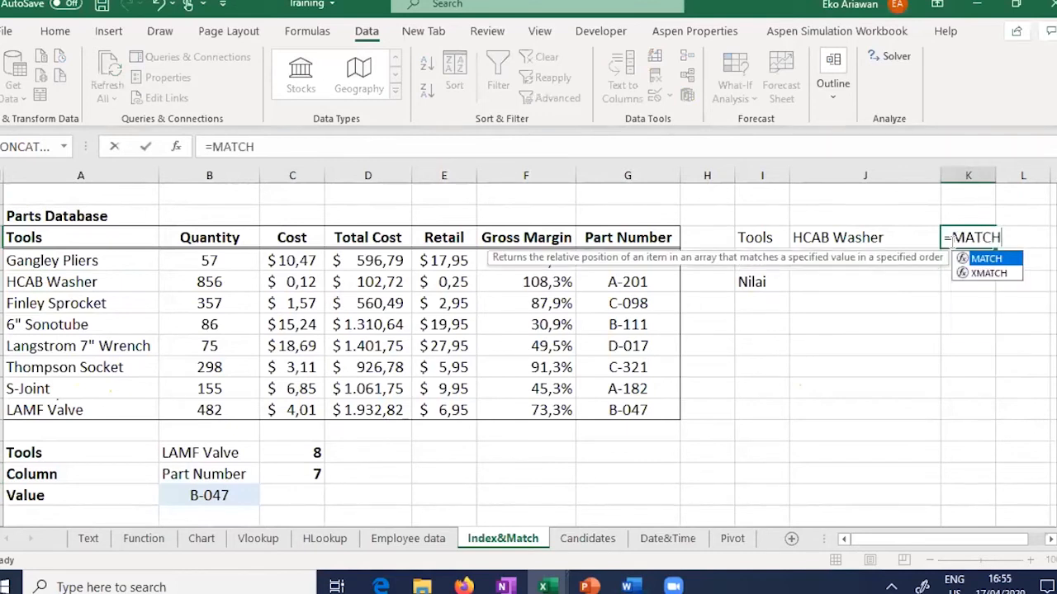
{"action": "type", "text": "("}
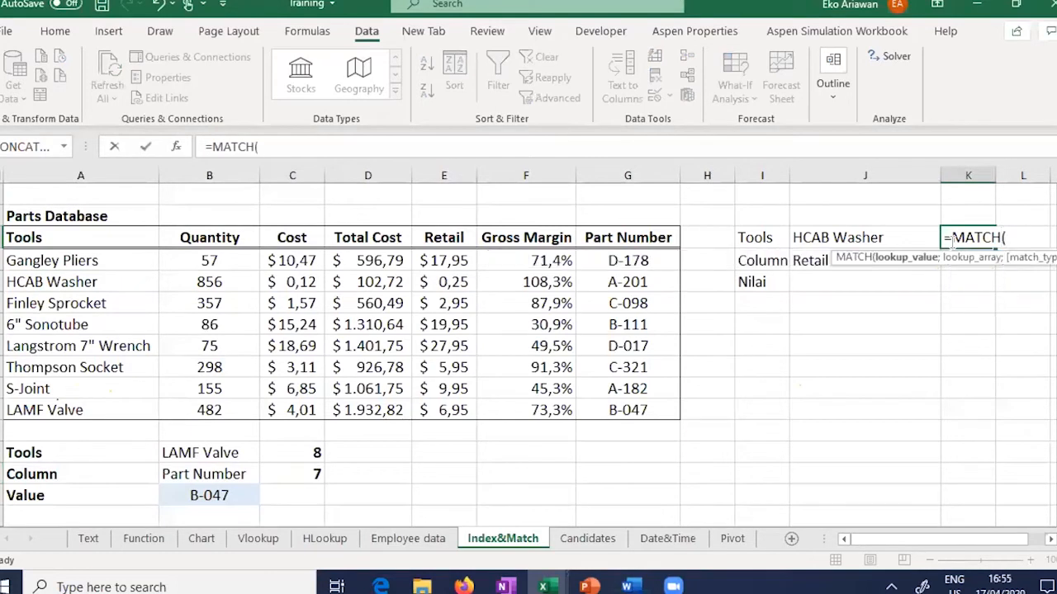
{"action": "left_click", "coordinate": [851, 238]}
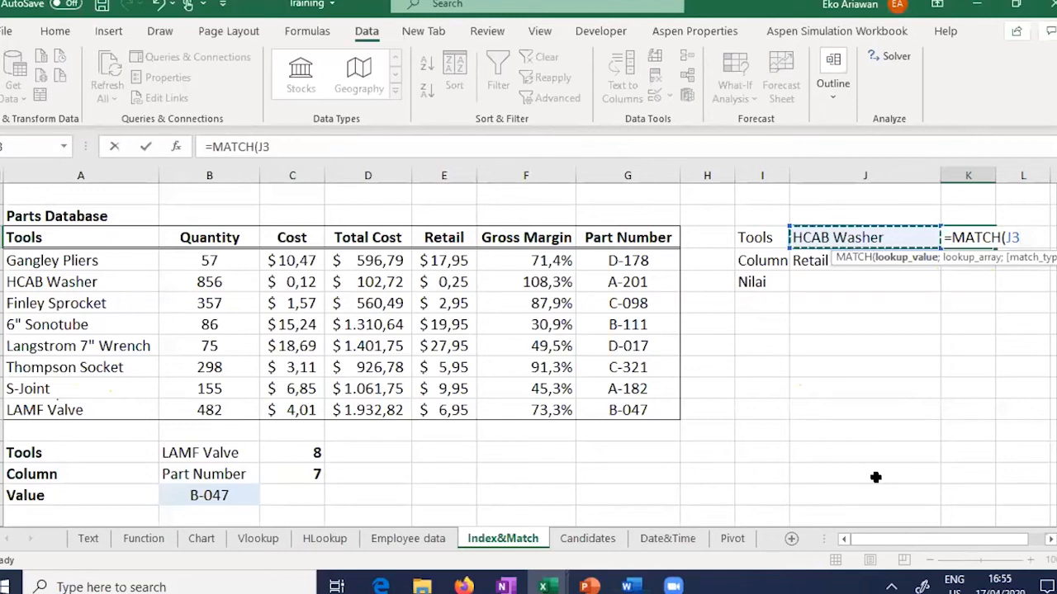
{"action": "type", "text": ";"}
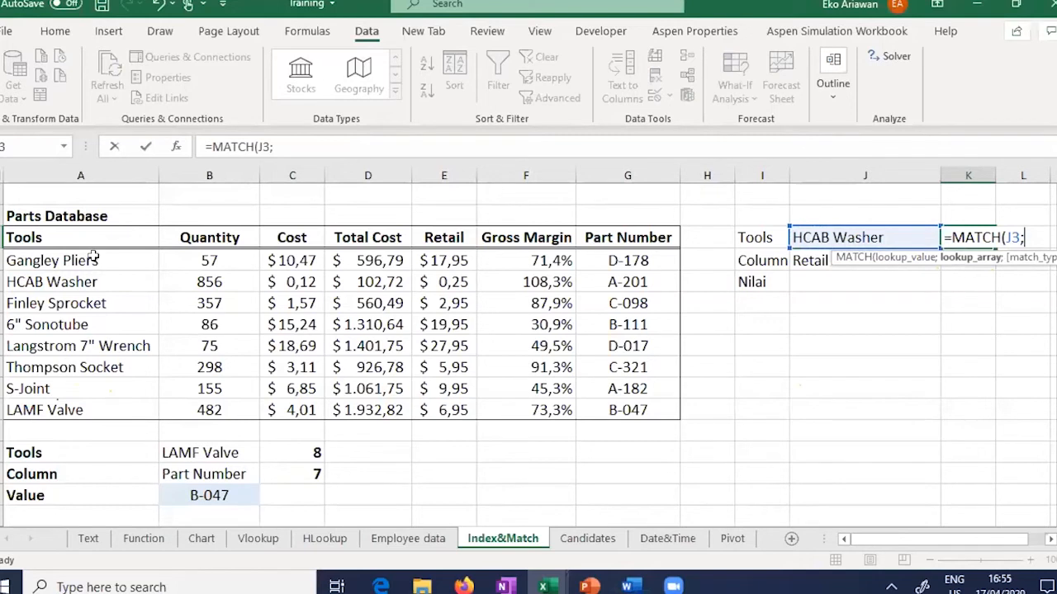
Step: Complete =MATCH(J3;A4:A11;0) so the tool's row position 2 appears
{"action": "left_click_drag", "start_coordinate": [93, 259], "coordinate": [472, 398]}
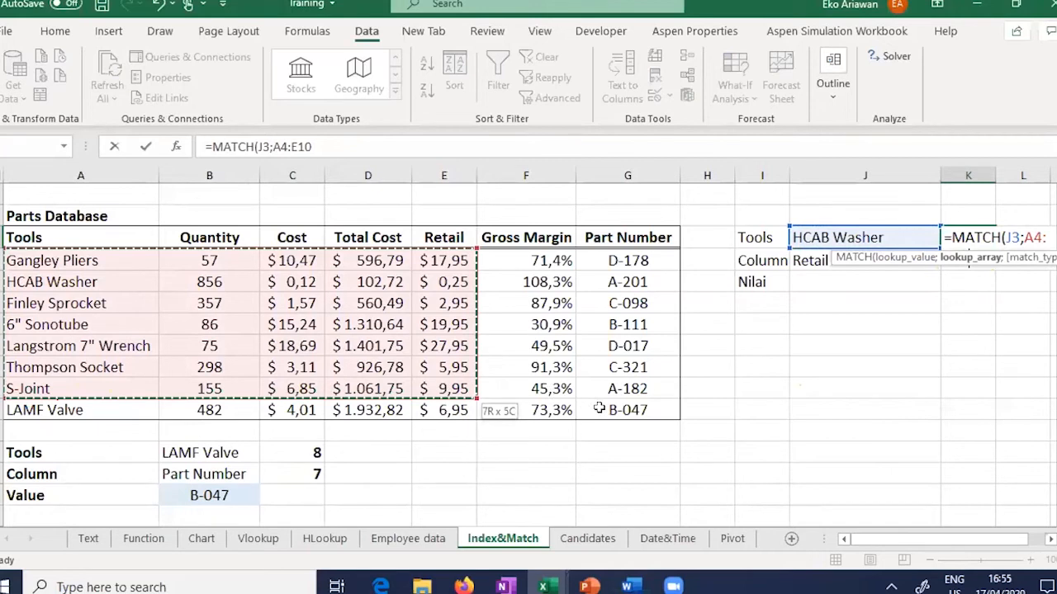
{"action": "left_click_drag", "start_coordinate": [599, 409], "coordinate": [132, 409]}
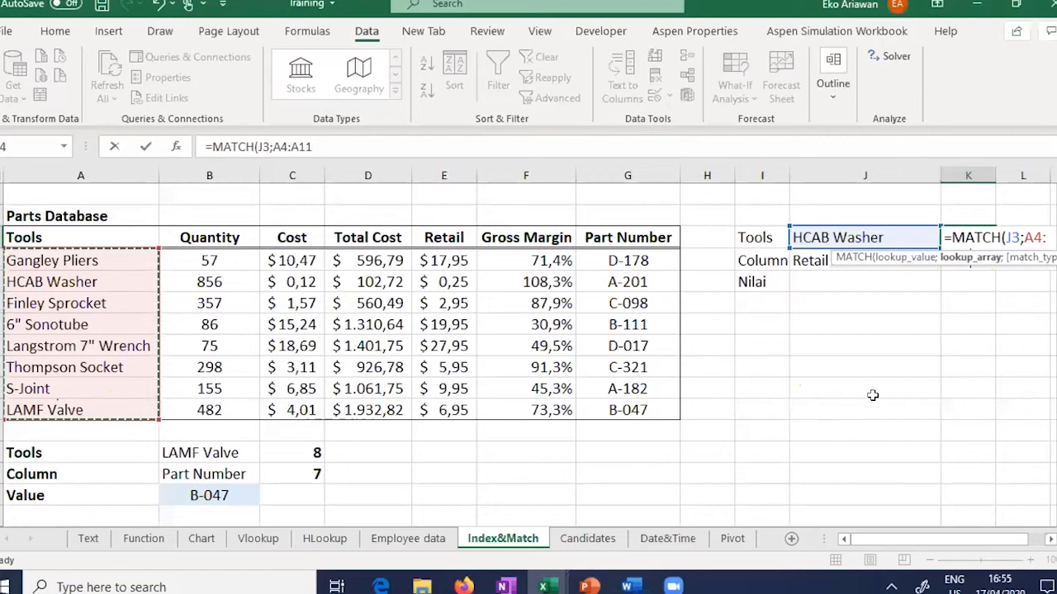
{"action": "type", "text": ";"}
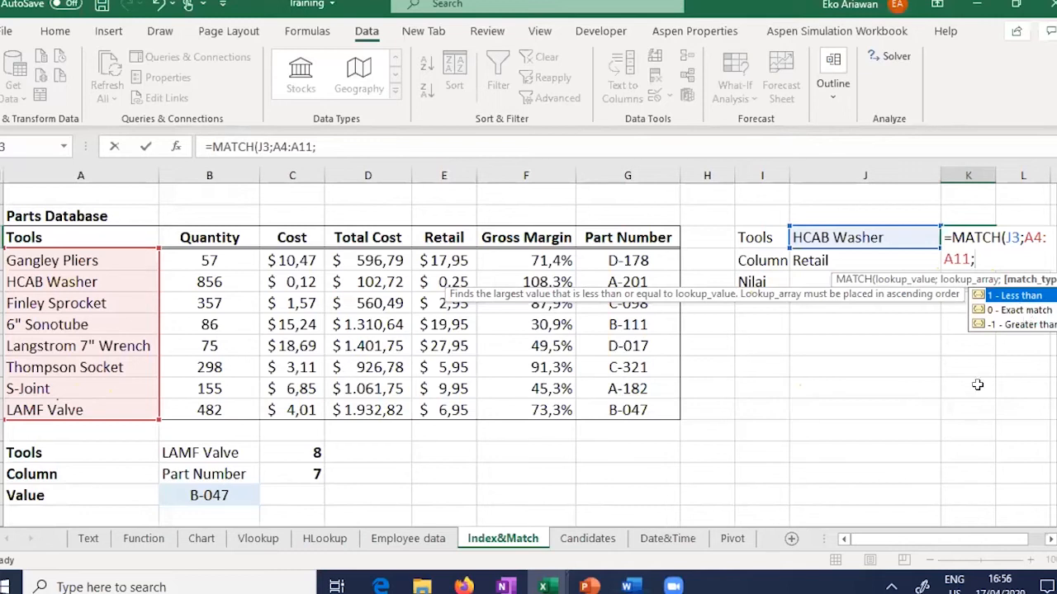
{"action": "type", "text": "0"}
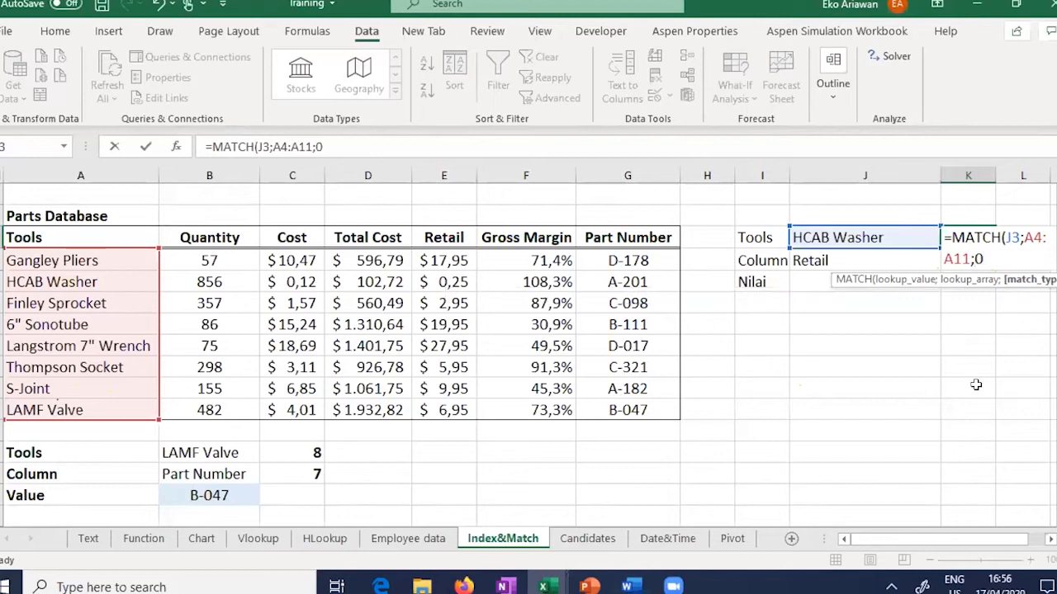
{"action": "key", "text": "Return"}
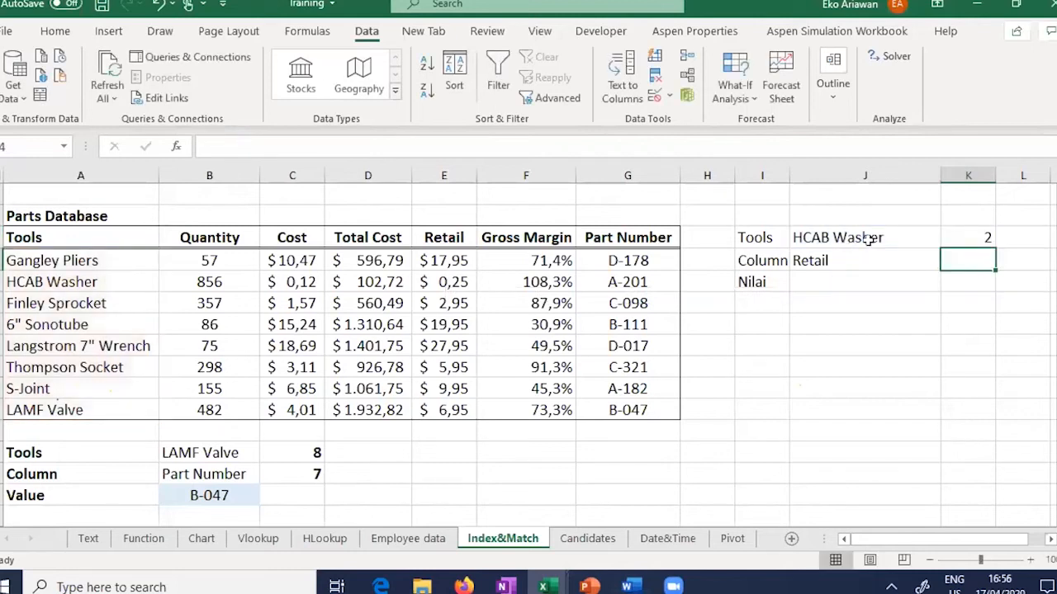
{"action": "left_click", "coordinate": [977, 240]}
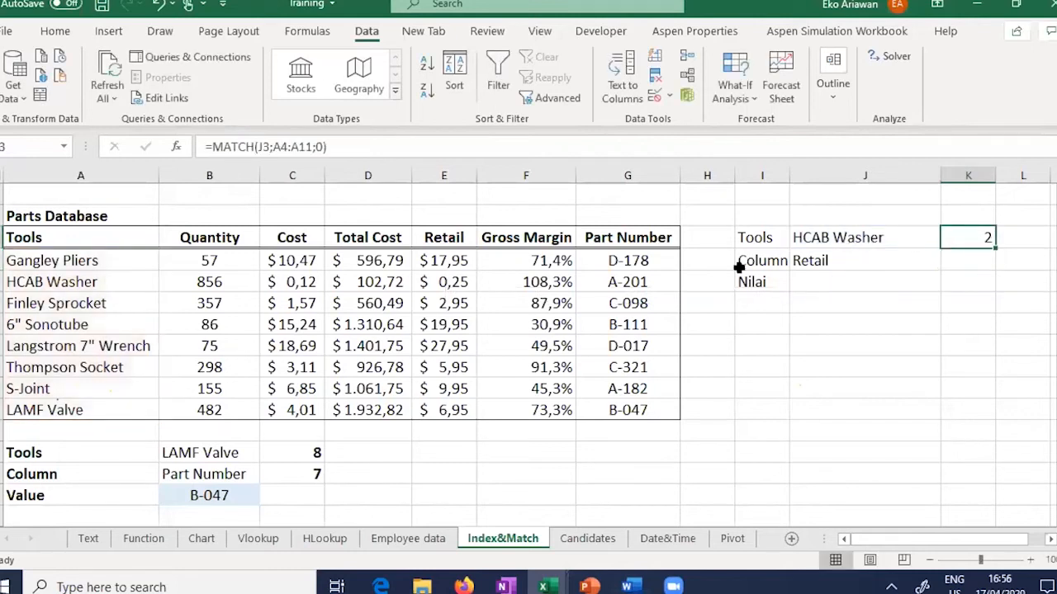
{"action": "left_click", "coordinate": [2, 260]}
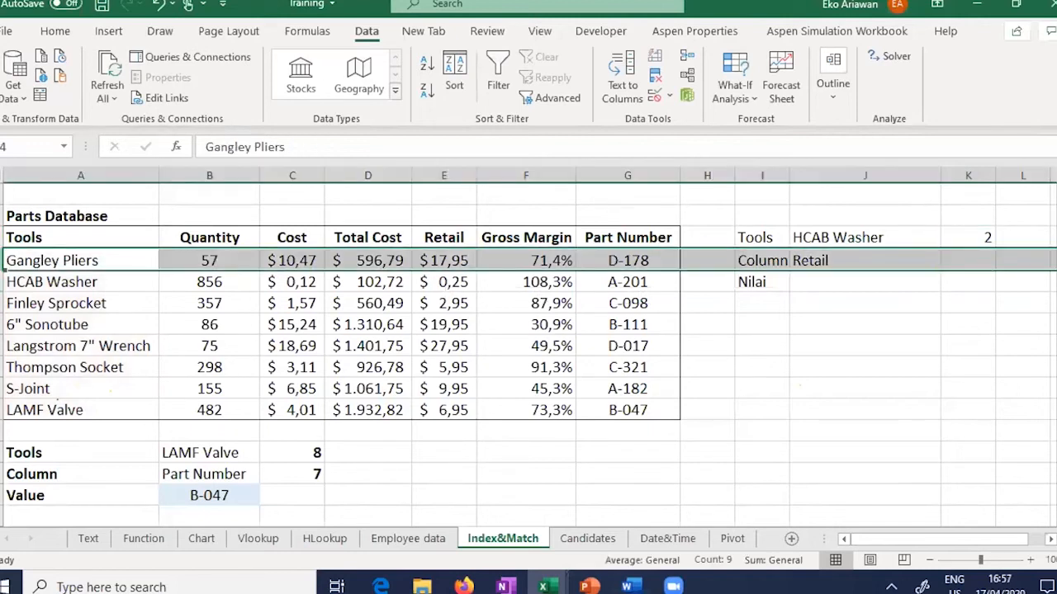
{"action": "left_click", "coordinate": [1, 281]}
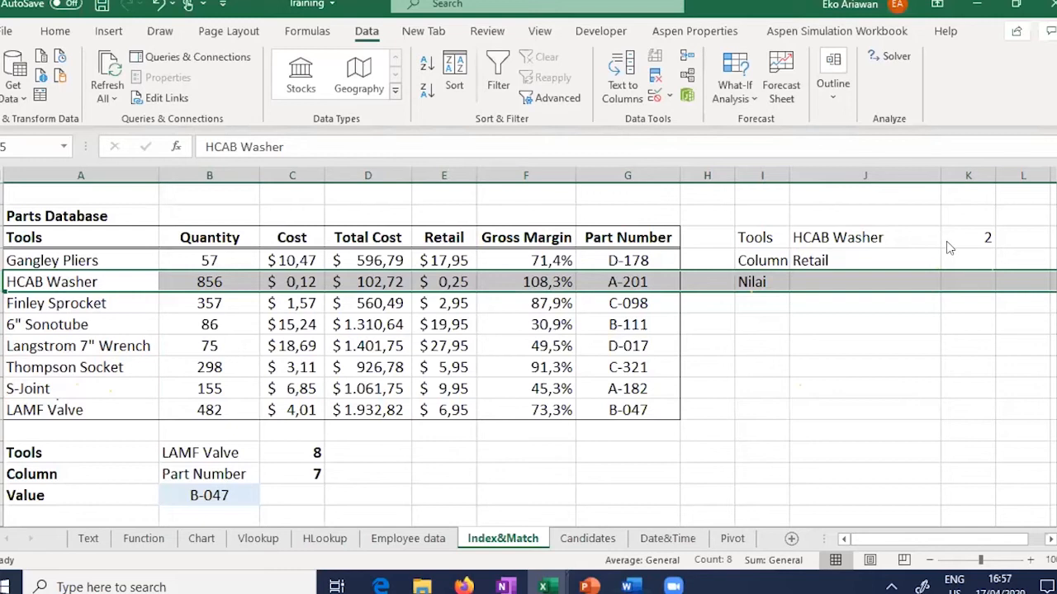
{"action": "left_click", "coordinate": [883, 239]}
{"action": "left_click", "coordinate": [947, 239]}
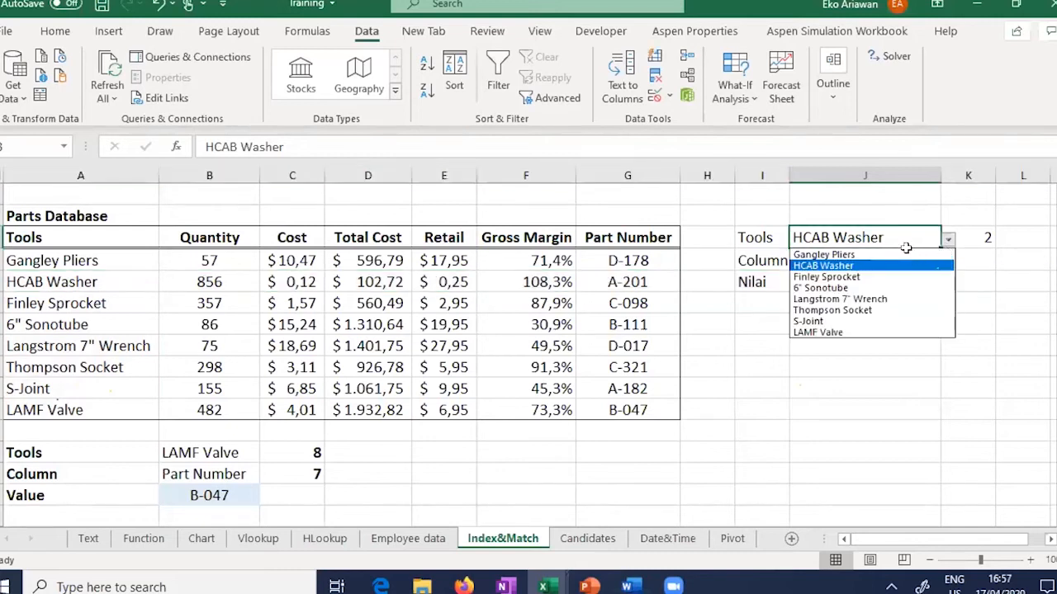
{"action": "left_click", "coordinate": [906, 254]}
{"action": "key", "text": "Right"}
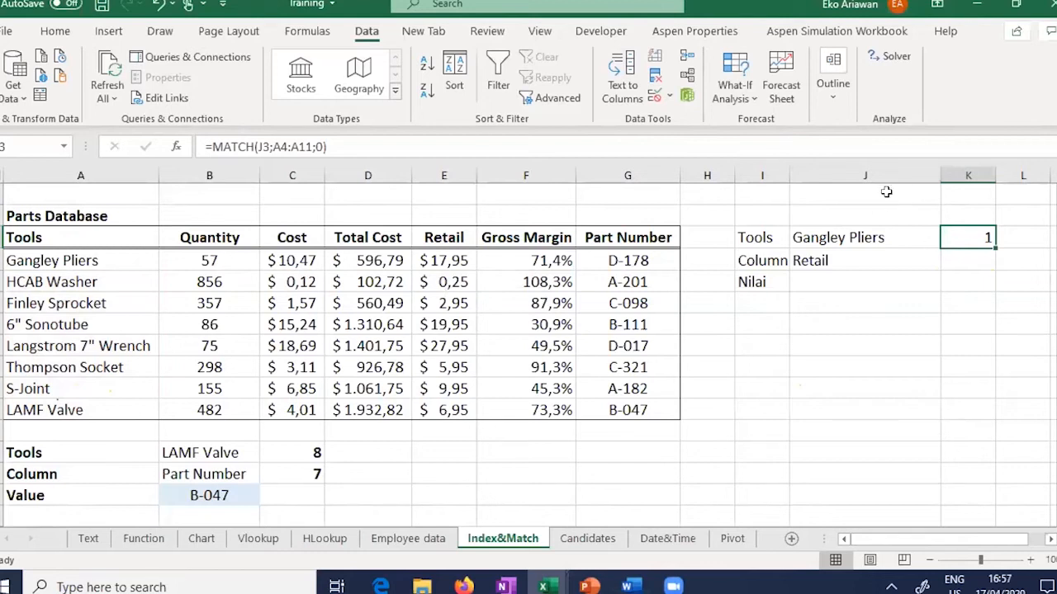
{"action": "left_click", "coordinate": [936, 239]}
{"action": "left_click", "coordinate": [948, 239]}
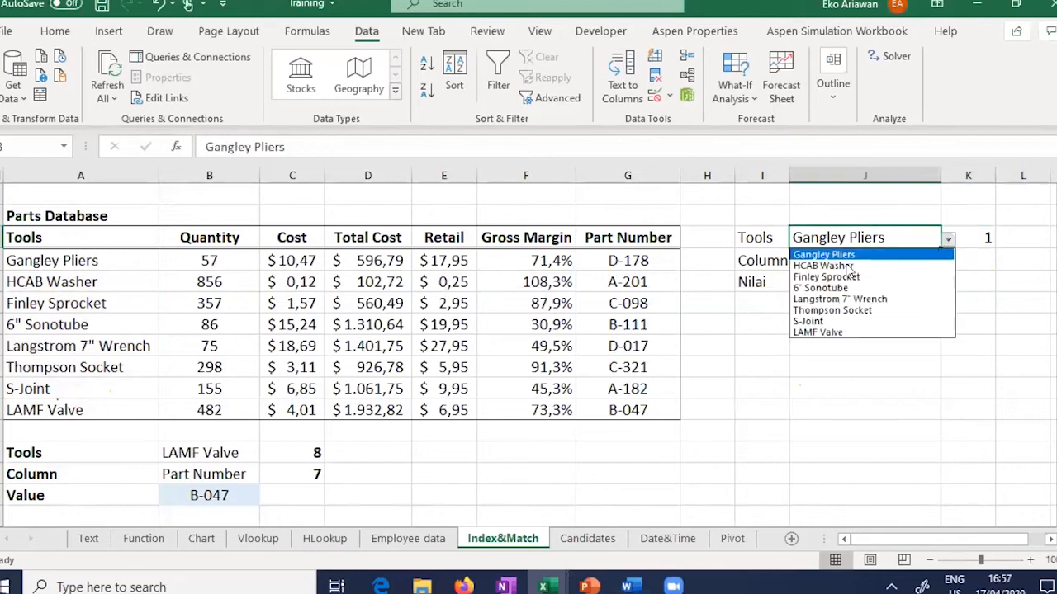
{"action": "left_click", "coordinate": [831, 321]}
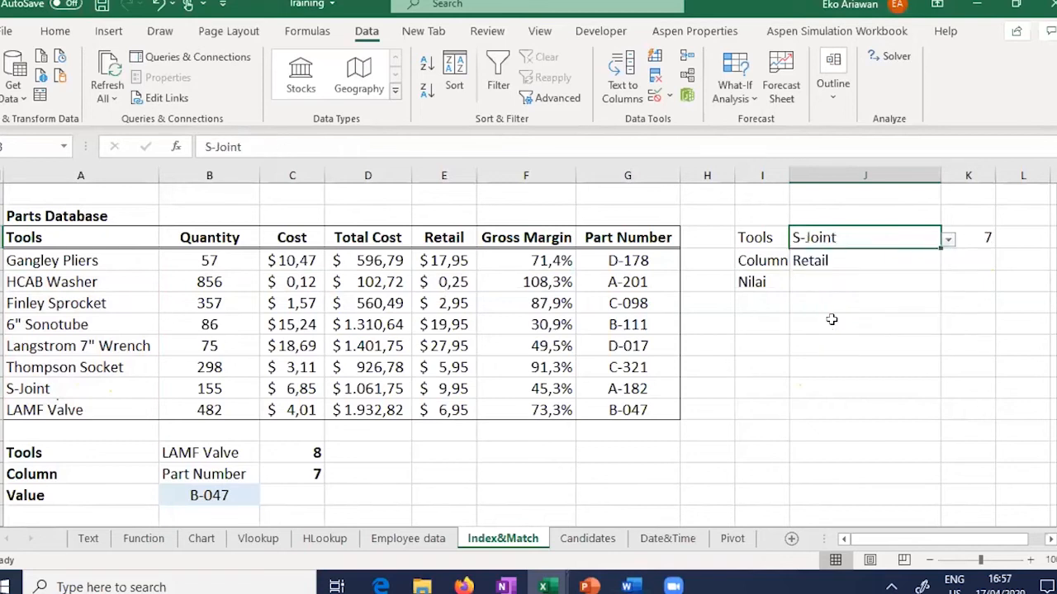
{"action": "left_click", "coordinate": [970, 237]}
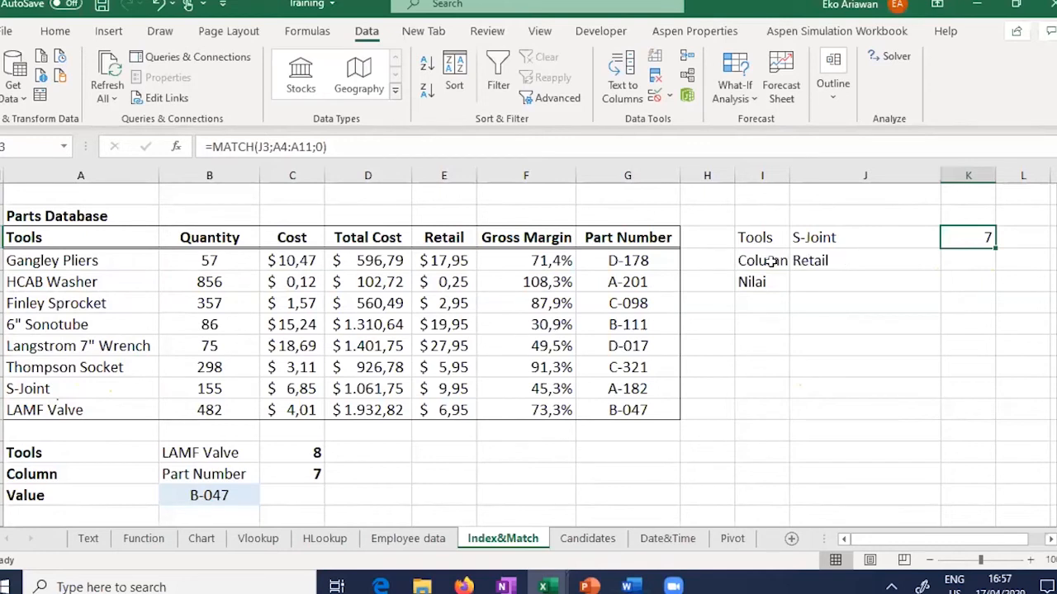
{"action": "left_click", "coordinate": [797, 260]}
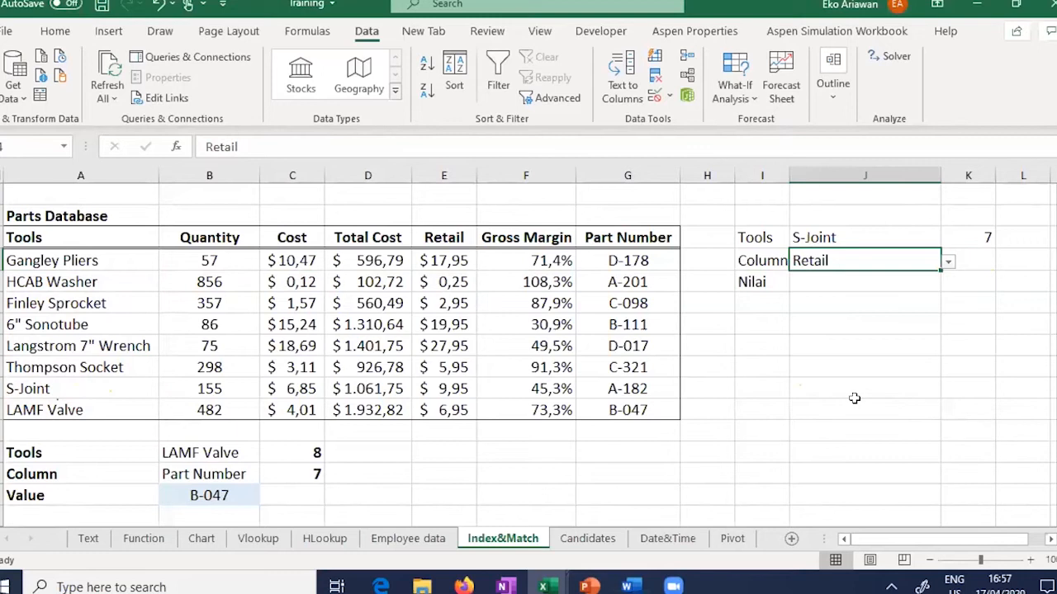
Step: Enter =MATCH(J4;B3:G3;0) in K4 with exact match, returning 4 for Retail
{"action": "key", "text": "Right"}
{"action": "type", "text": "="}
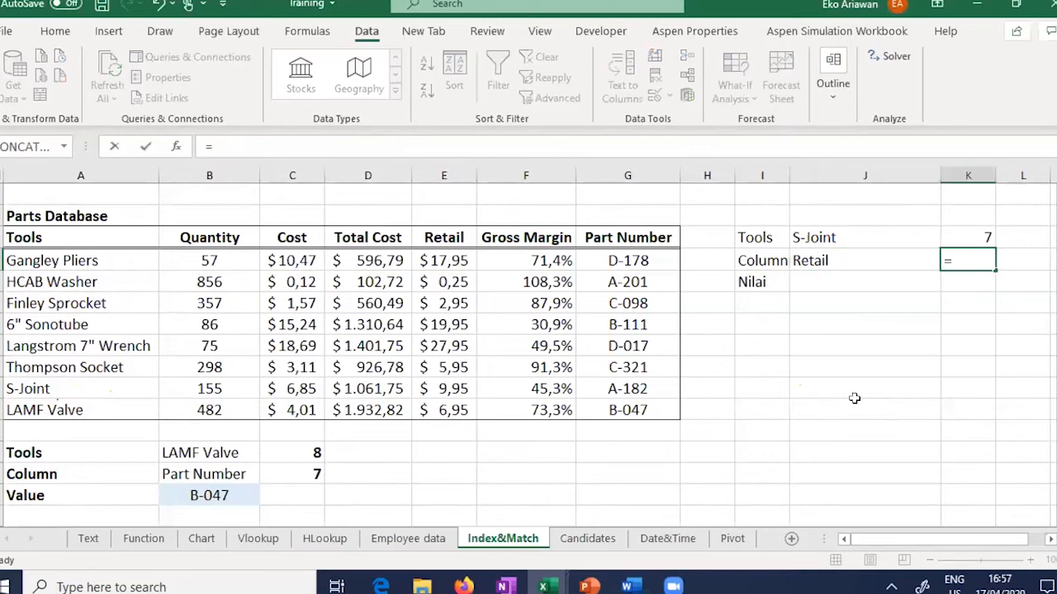
{"action": "type", "text": "MATCH("}
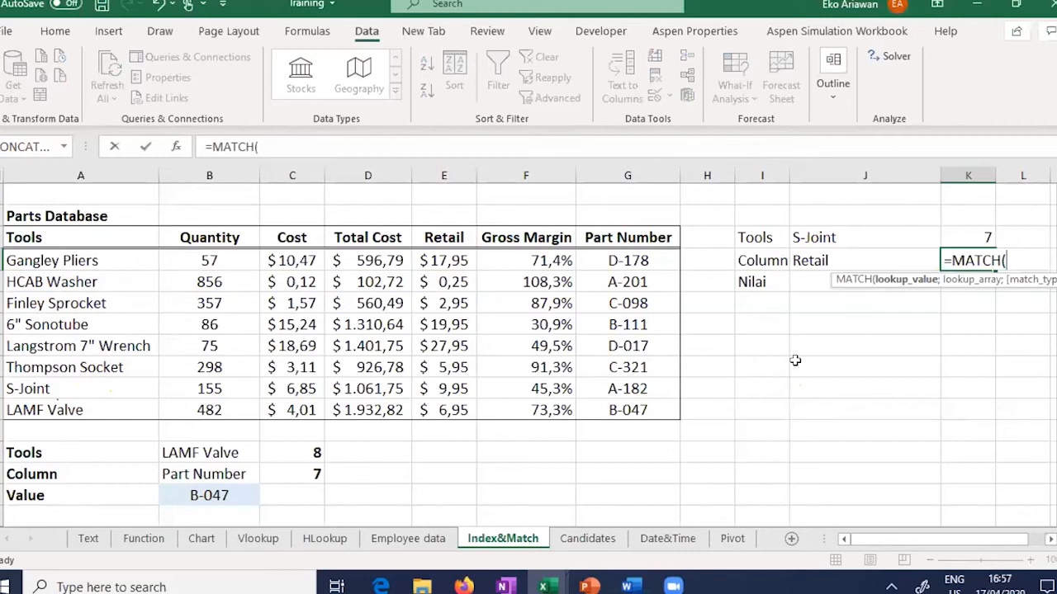
{"action": "left_click", "coordinate": [848, 261]}
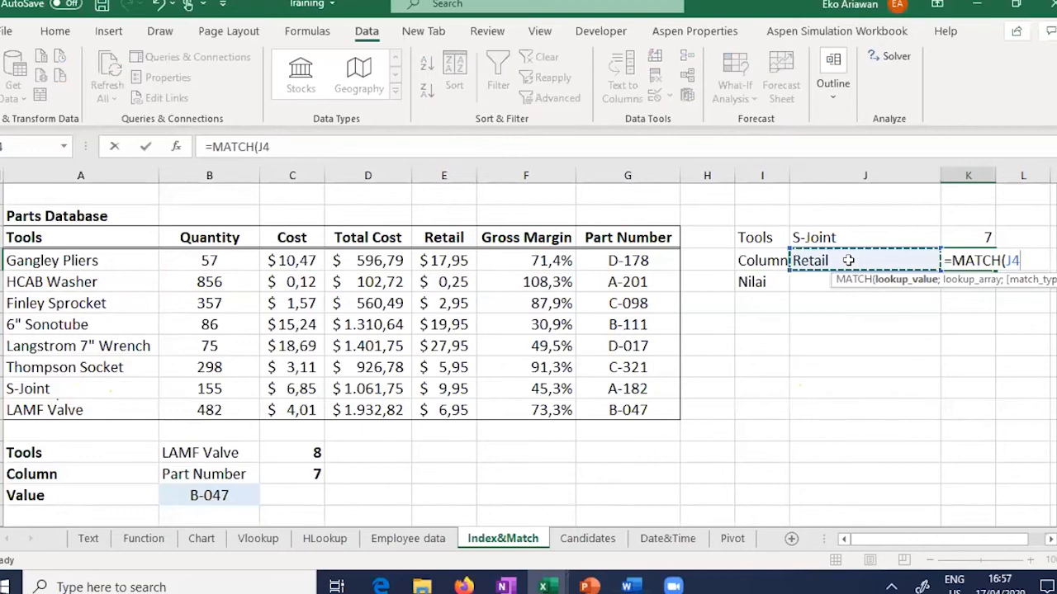
{"action": "type", "text": ";"}
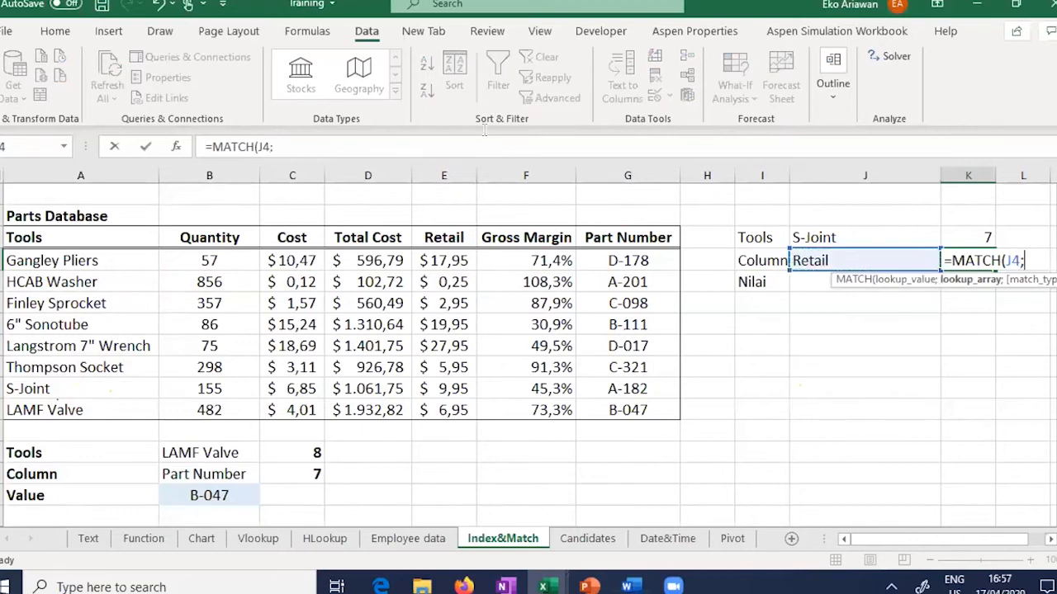
{"action": "left_click", "coordinate": [180, 236]}
{"action": "left_click_drag", "start_coordinate": [180, 237], "coordinate": [363, 237]}
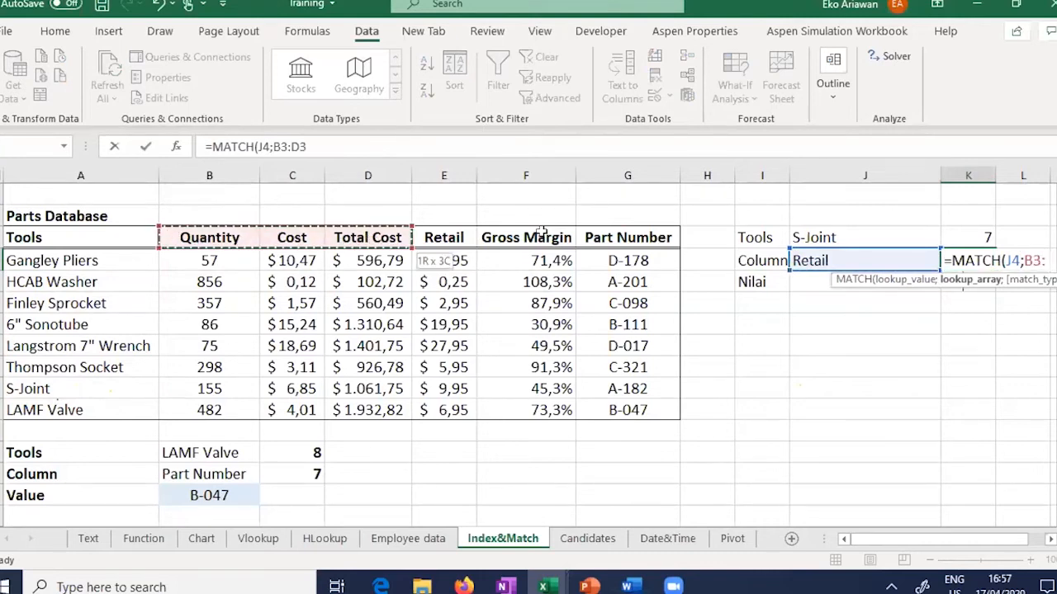
{"action": "left_click_drag", "start_coordinate": [637, 232], "coordinate": [649, 236]}
{"action": "type", "text": ";"}
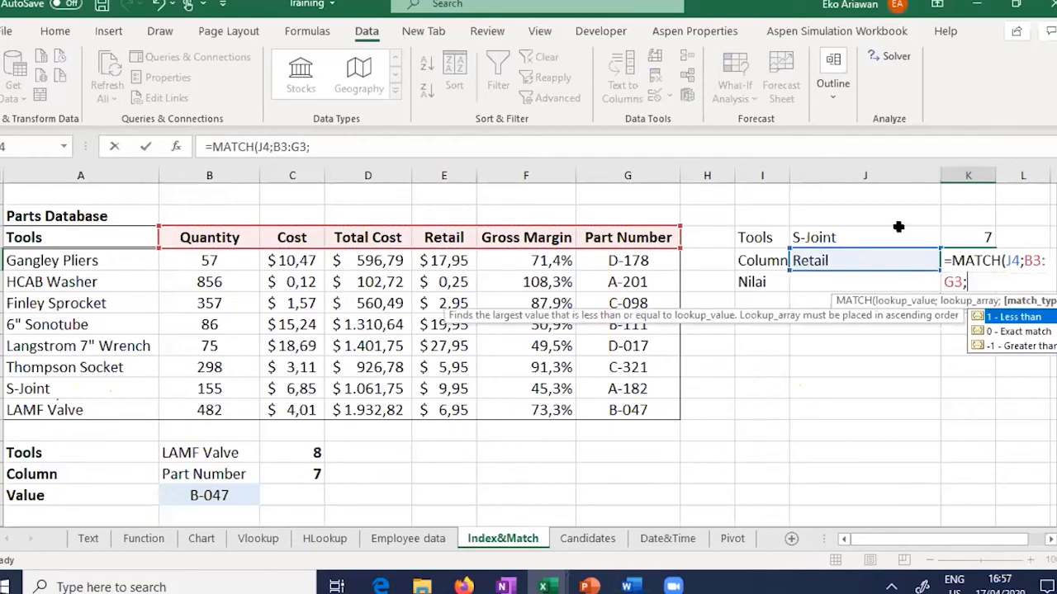
{"action": "left_click", "coordinate": [1027, 332]}
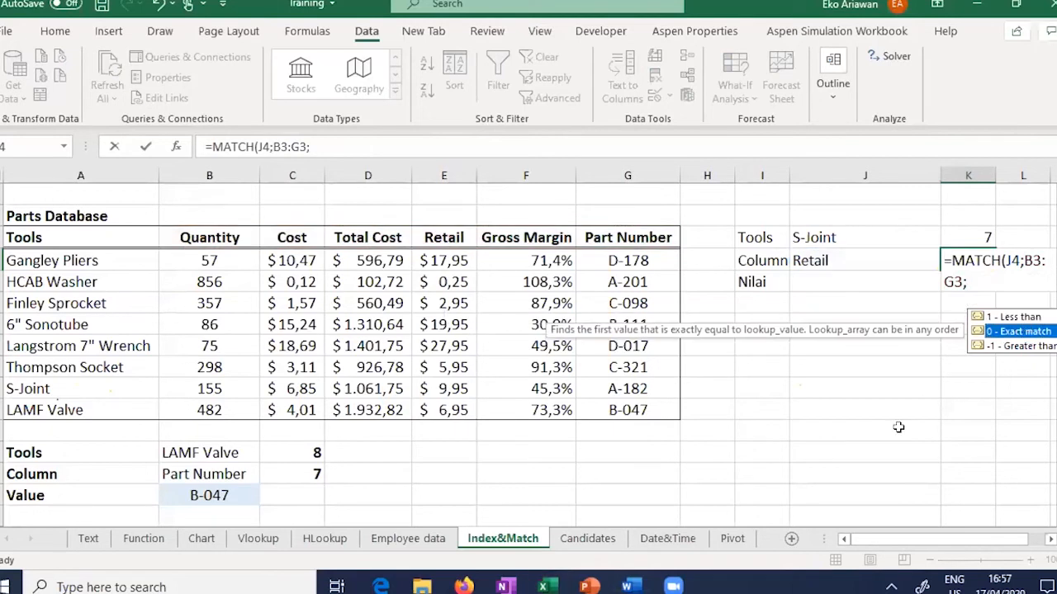
{"action": "type", "text": "0)"}
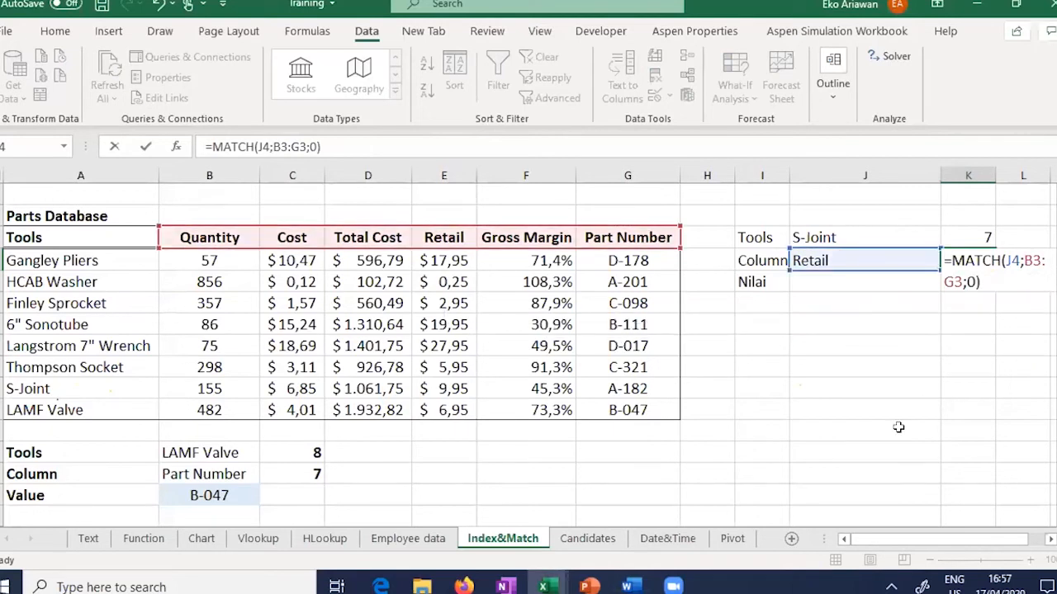
{"action": "key", "text": "Return"}
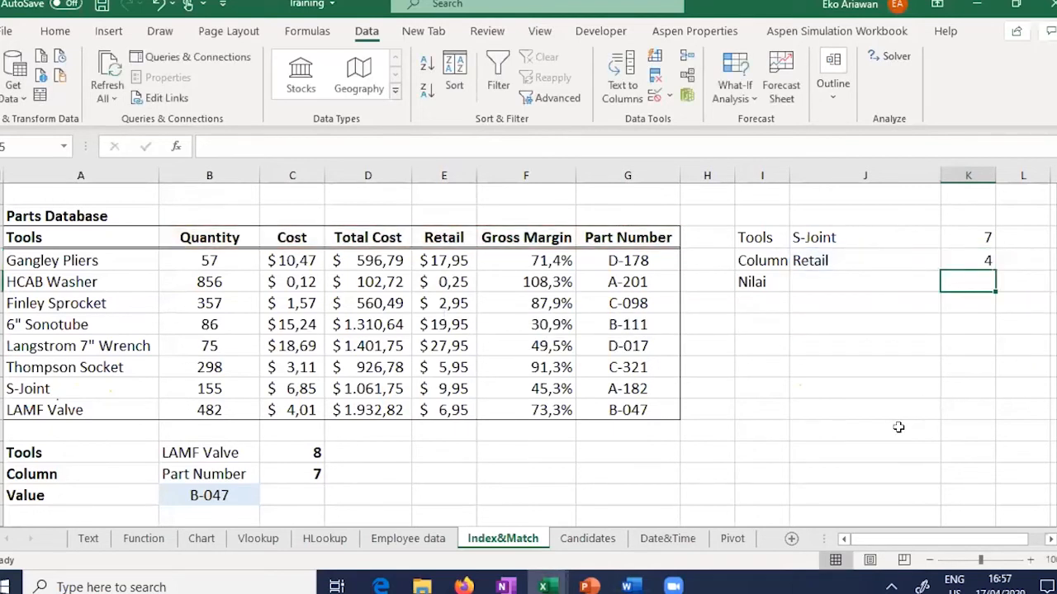
{"action": "key", "text": "Left"}
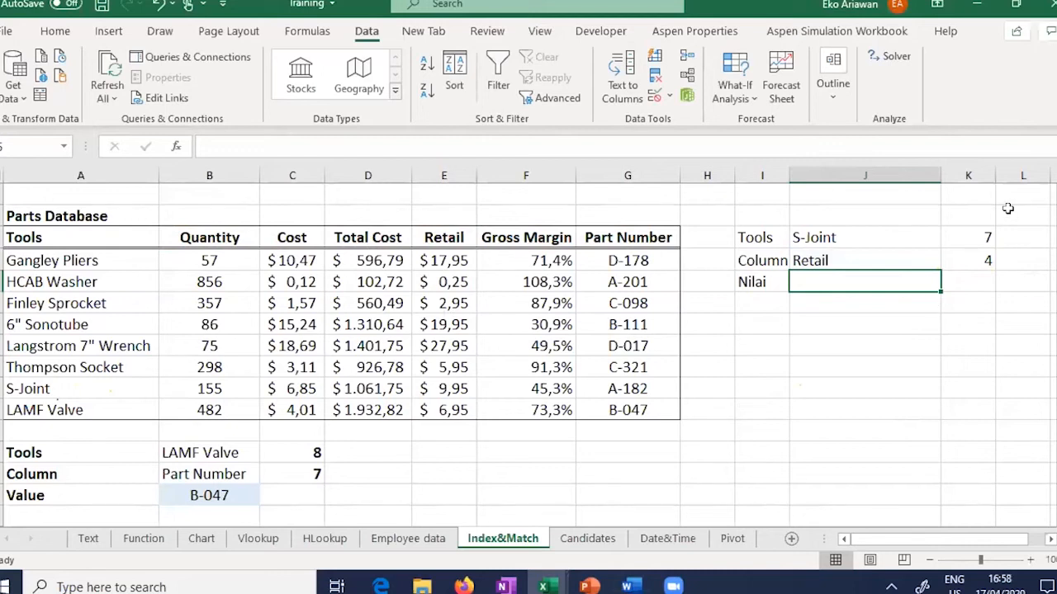
Step: Highlight positions 7 and 4, then the S-Joint row and Retail column they intersect
{"action": "left_click_drag", "start_coordinate": [965, 243], "coordinate": [965, 258]}
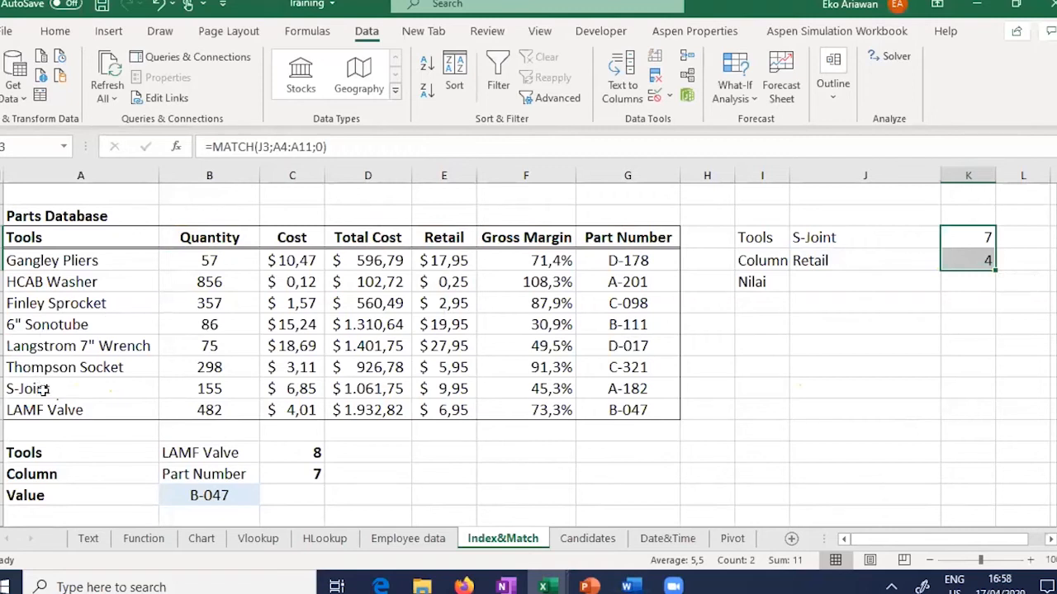
{"action": "left_click", "coordinate": [2, 389]}
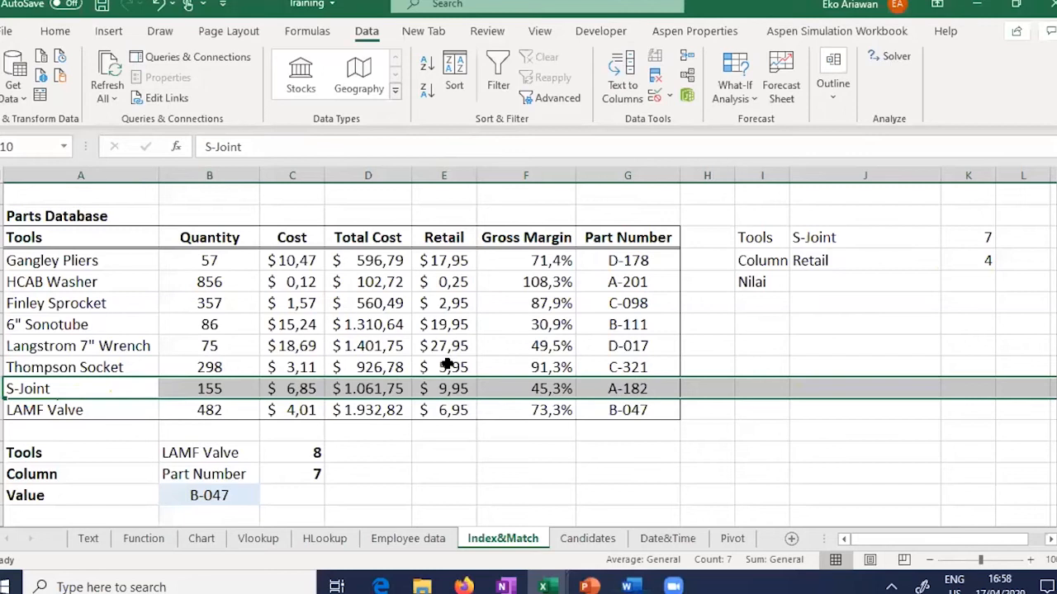
{"action": "left_click", "coordinate": [444, 175], "text": "ctrl"}
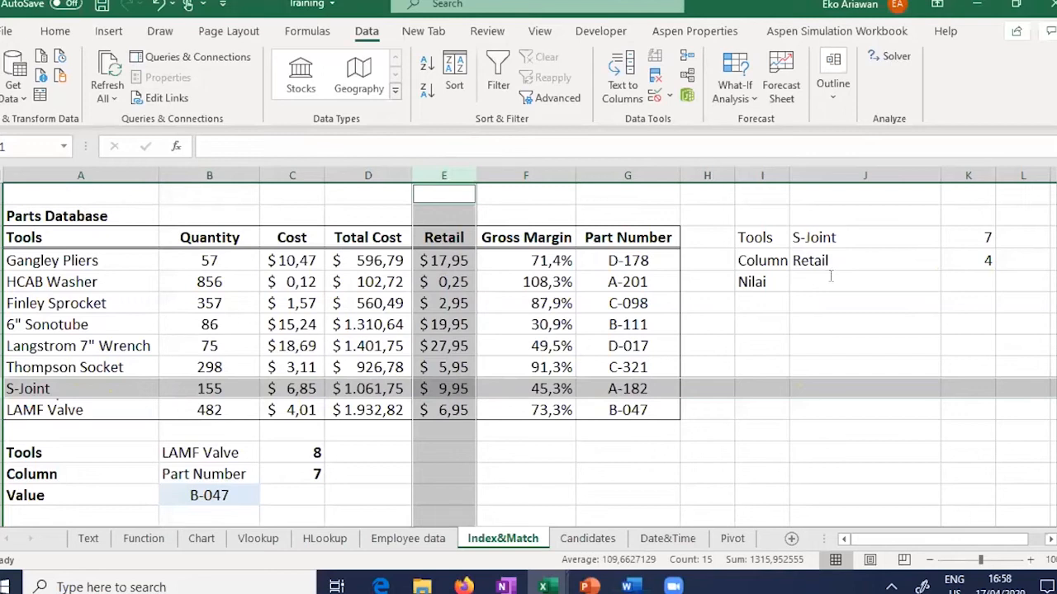
Step: Enter 9.95, S-Joint's Retail price, beside Nilai and start an =INDEX( formula there
{"action": "left_click", "coordinate": [831, 275]}
{"action": "type", "text": "9.95"}
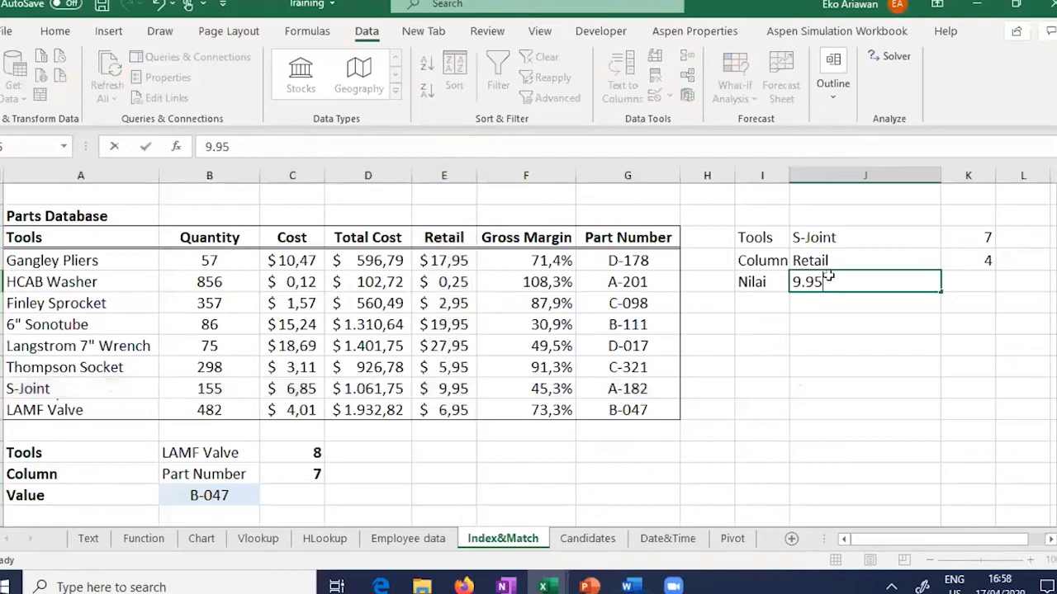
{"action": "key", "text": "Return"}
{"action": "left_click", "coordinate": [828, 276]}
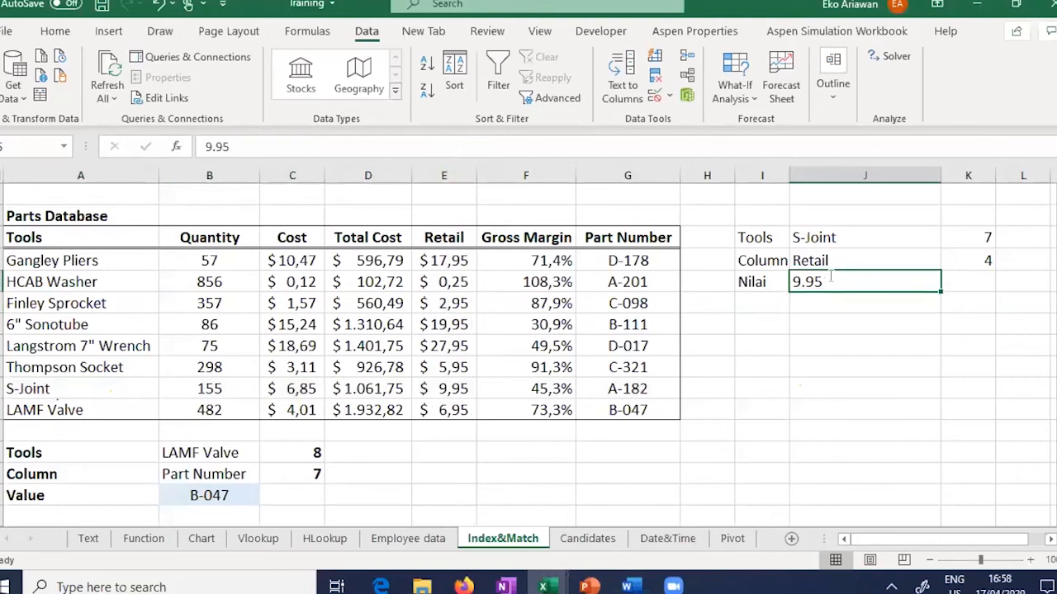
{"action": "type", "text": "=INDEX("}
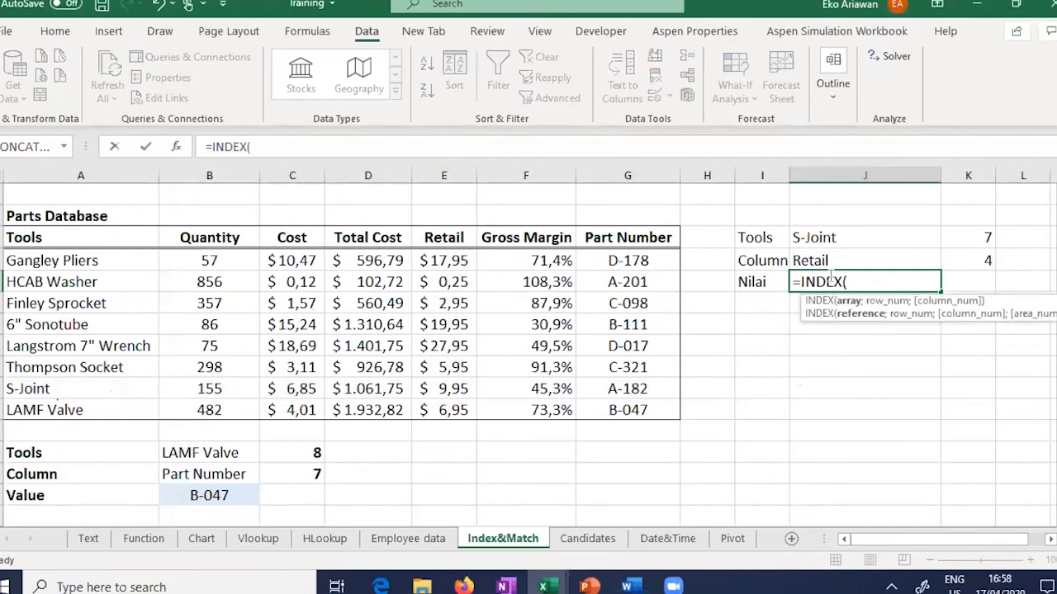
Step: Enter =INDEX(B4:G11;K3;K4) in the Nilai cell J5, with K3 as row and K4 as column
{"action": "left_click_drag", "start_coordinate": [174, 264], "coordinate": [617, 409]}
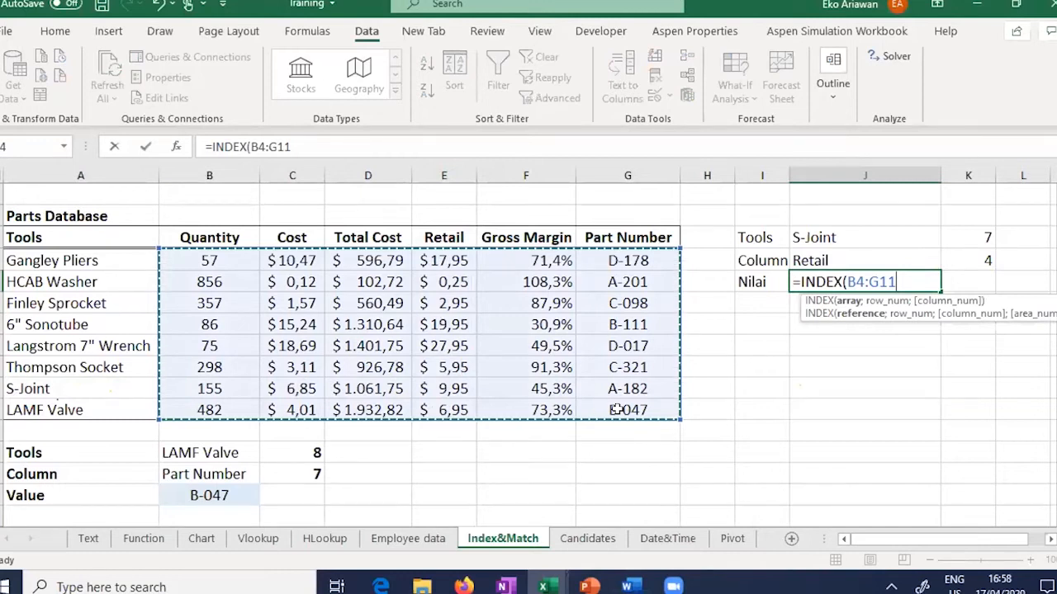
{"action": "type", "text": ";"}
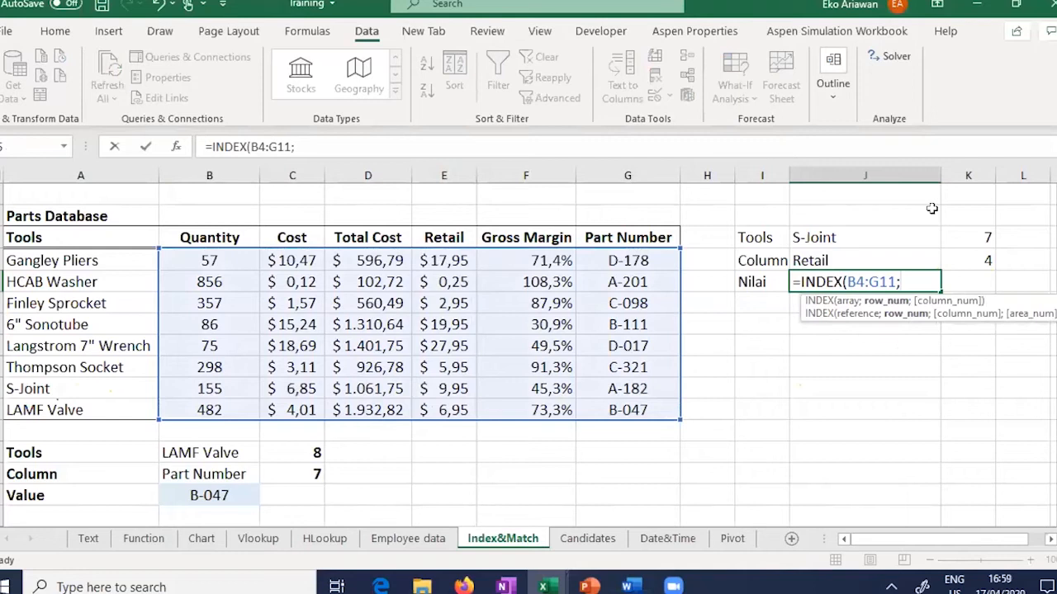
{"action": "left_click", "coordinate": [973, 237]}
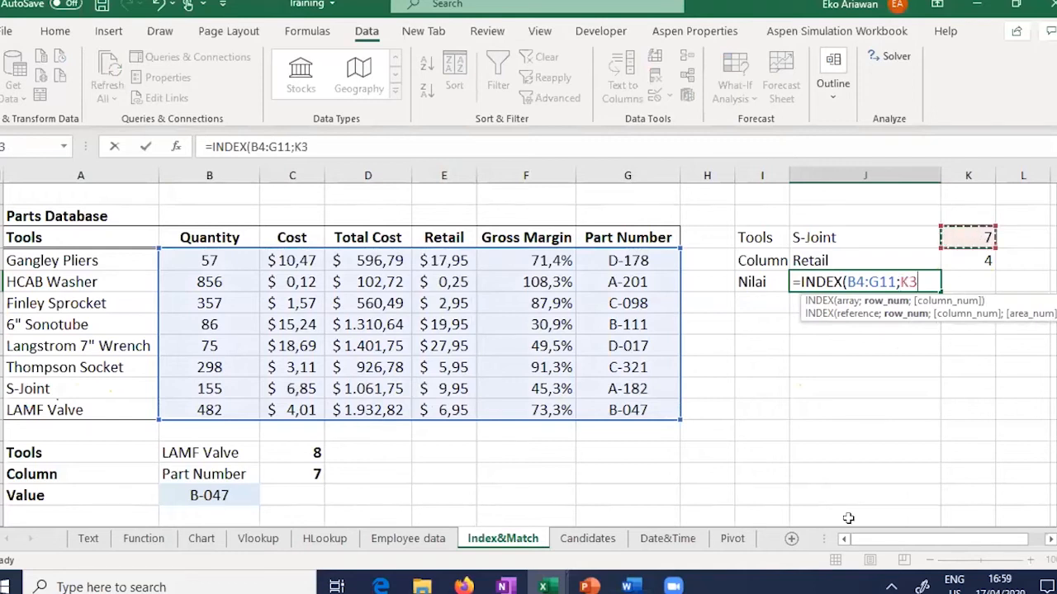
{"action": "type", "text": ";"}
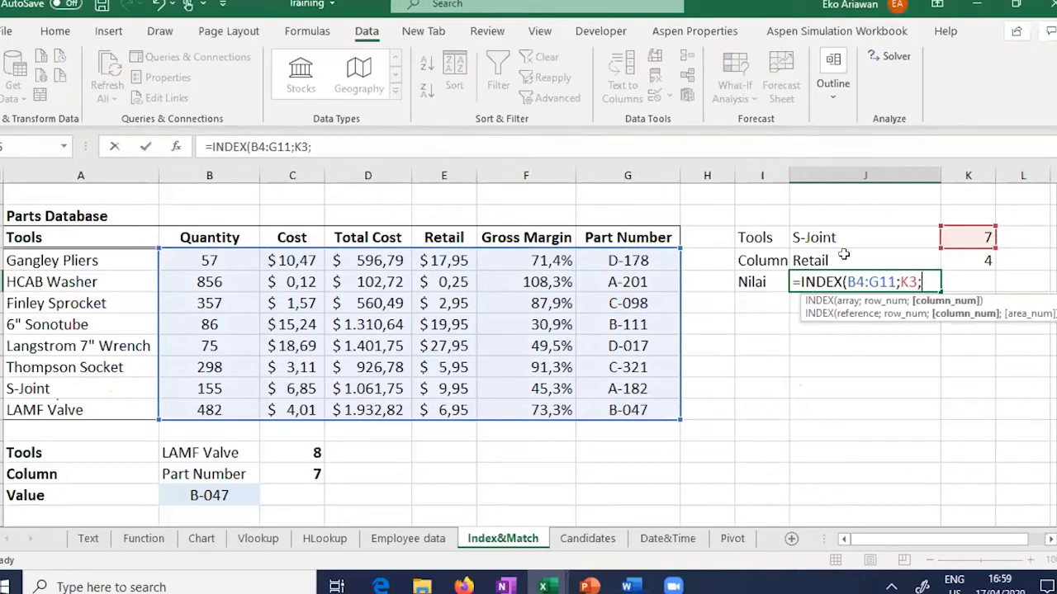
{"action": "left_click", "coordinate": [978, 268]}
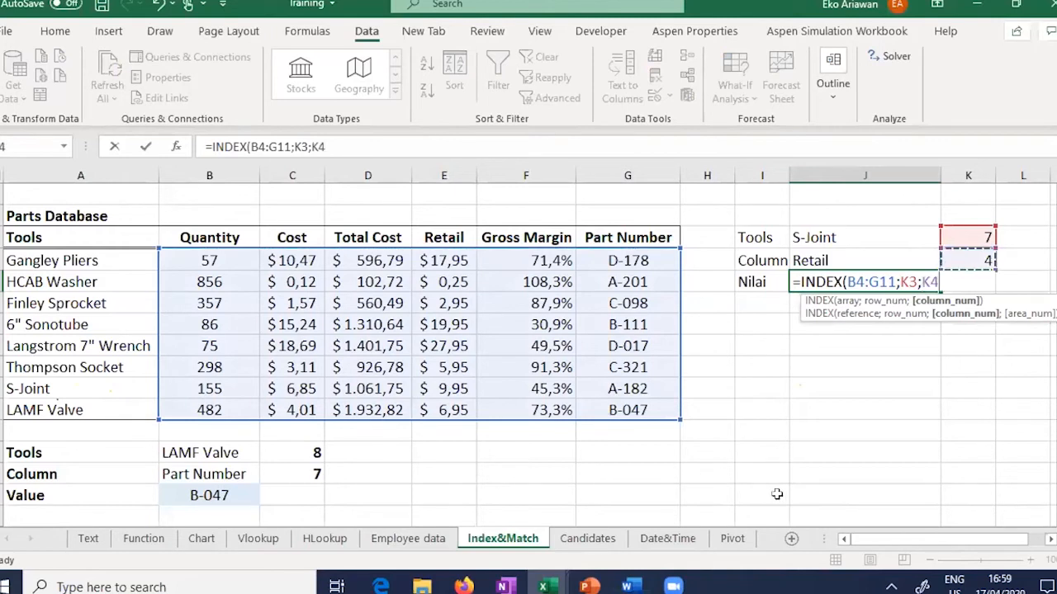
{"action": "type", "text": ")"}
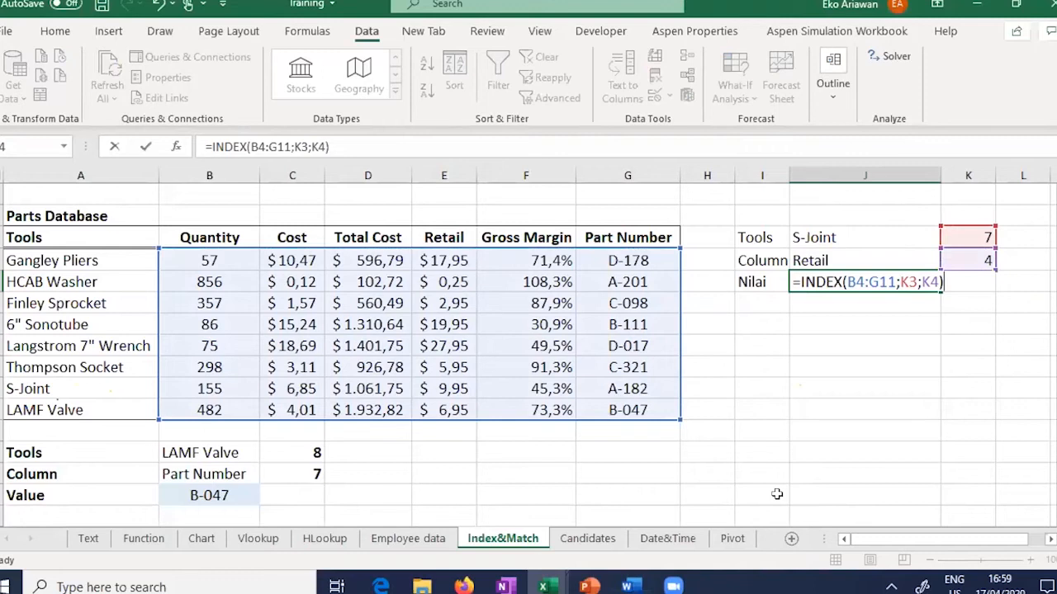
{"action": "key", "text": "ctrl+Return"}
{"action": "left_click", "coordinate": [54, 31]}
{"action": "left_click", "coordinate": [523, 65]}
{"action": "left_click", "coordinate": [523, 65]}
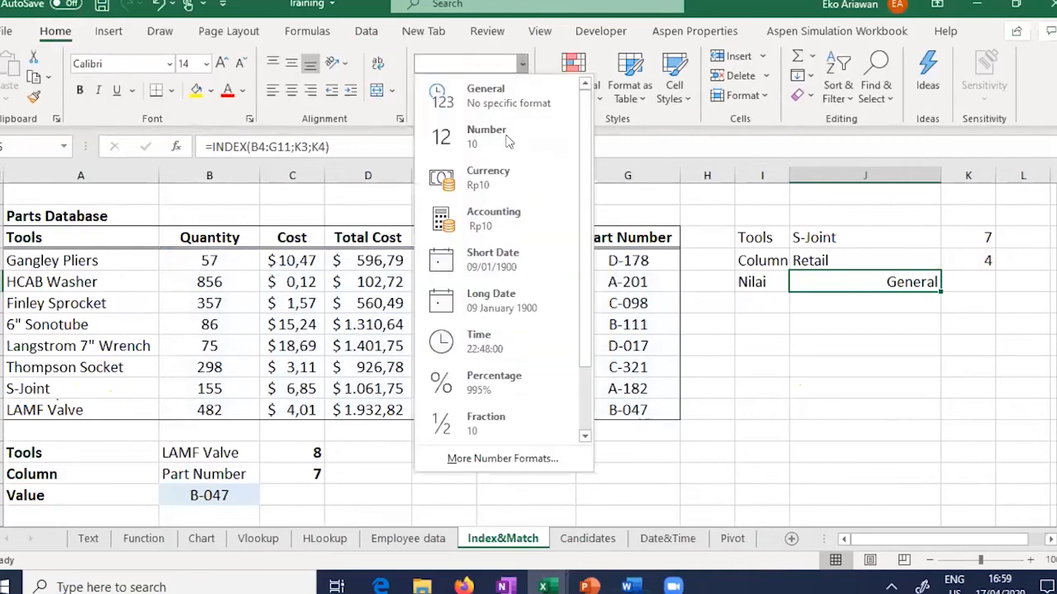
{"action": "left_click", "coordinate": [505, 137]}
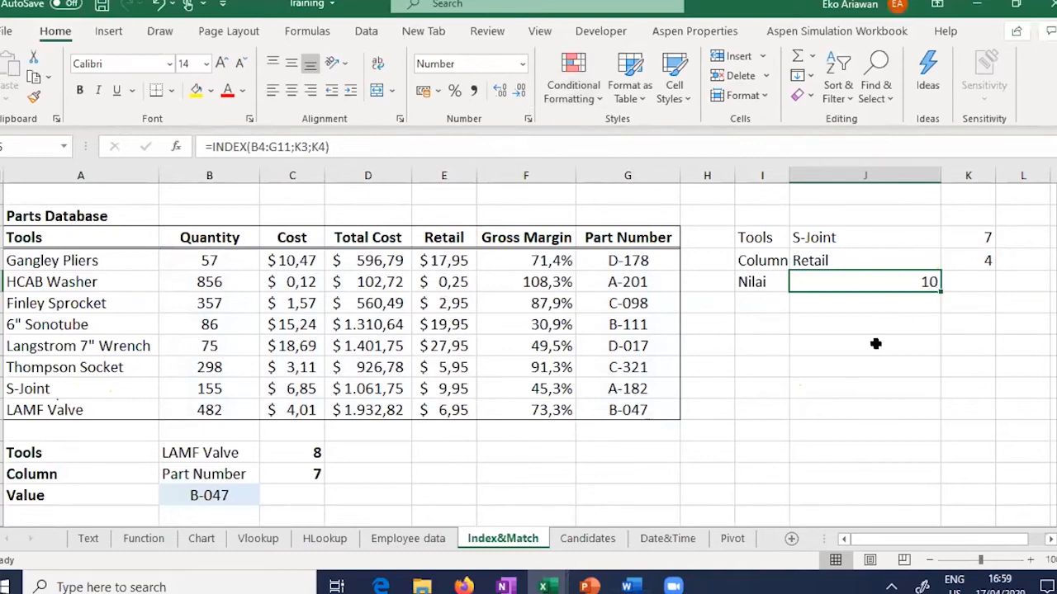
{"action": "left_click", "coordinate": [500, 94]}
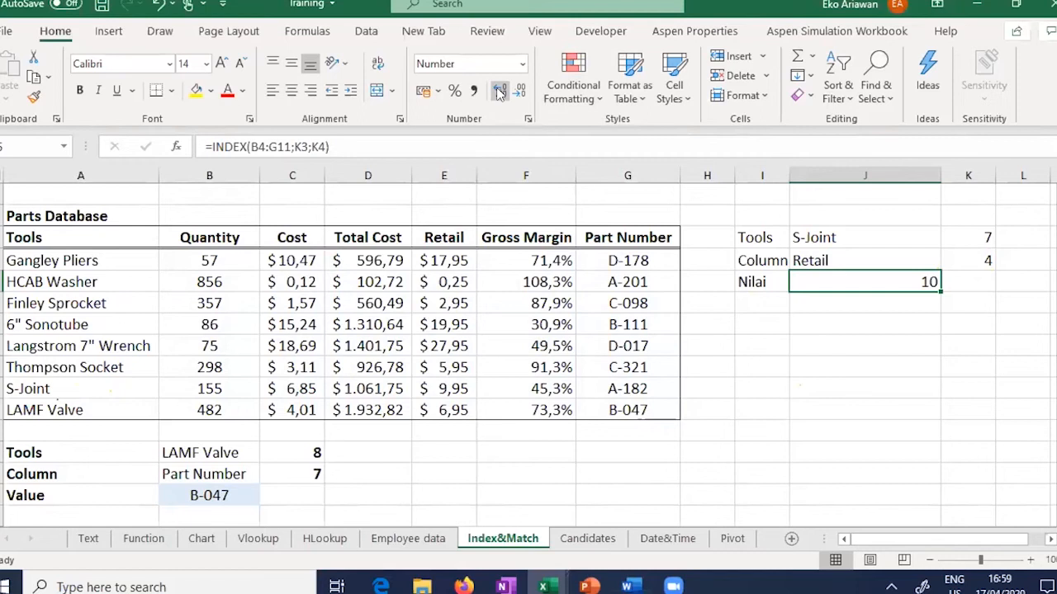
{"action": "left_click", "coordinate": [500, 93]}
{"action": "left_click", "coordinate": [499, 94]}
{"action": "left_click", "coordinate": [500, 94]}
{"action": "left_click", "coordinate": [500, 93]}
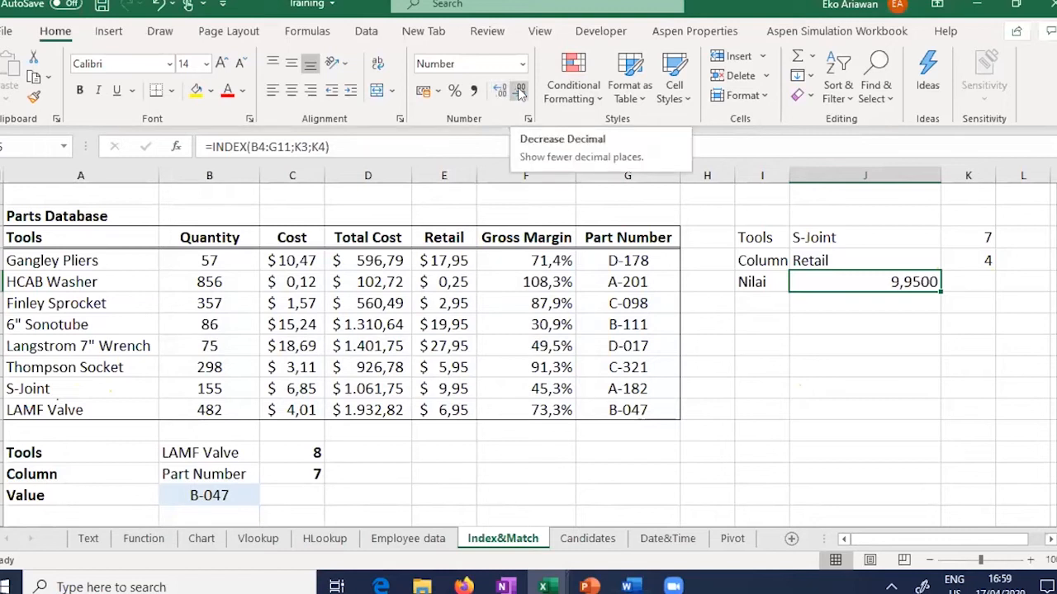
{"action": "left_click", "coordinate": [520, 91]}
{"action": "left_click", "coordinate": [520, 91]}
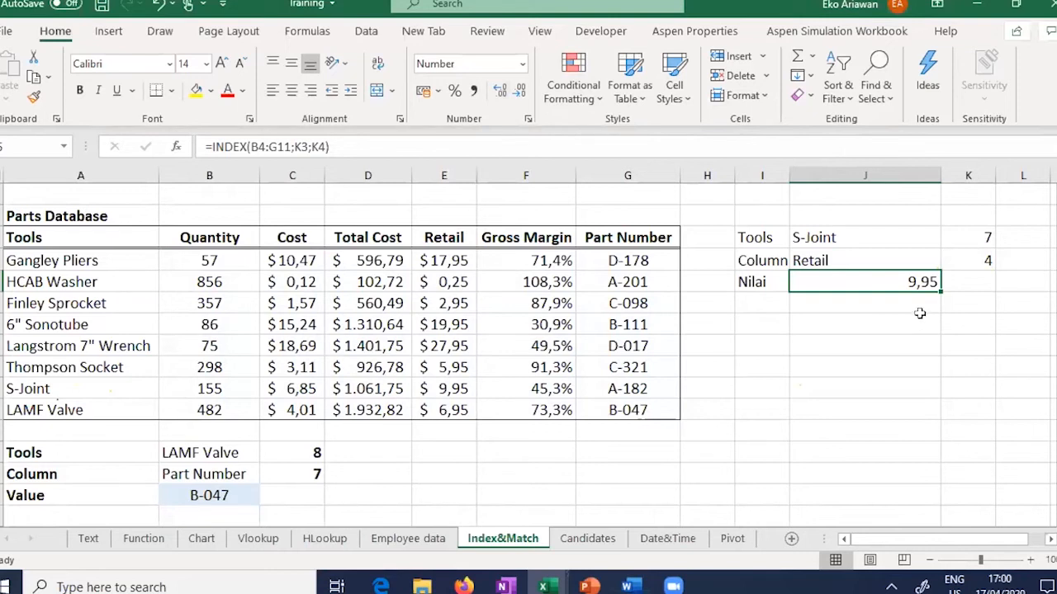
{"action": "left_click", "coordinate": [951, 241]}
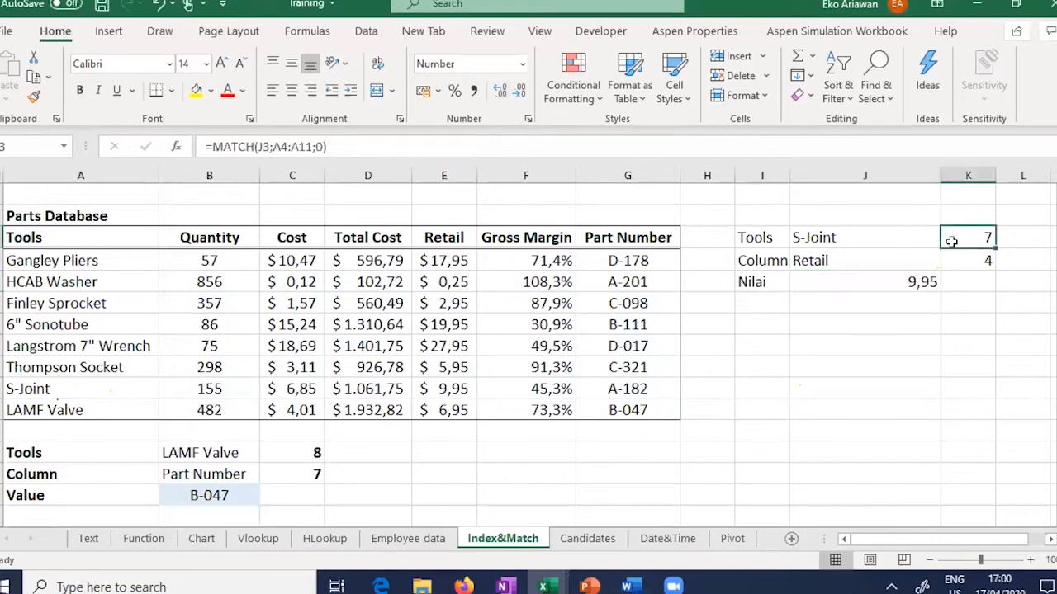
{"action": "left_click", "coordinate": [839, 236]}
{"action": "left_click", "coordinate": [839, 262]}
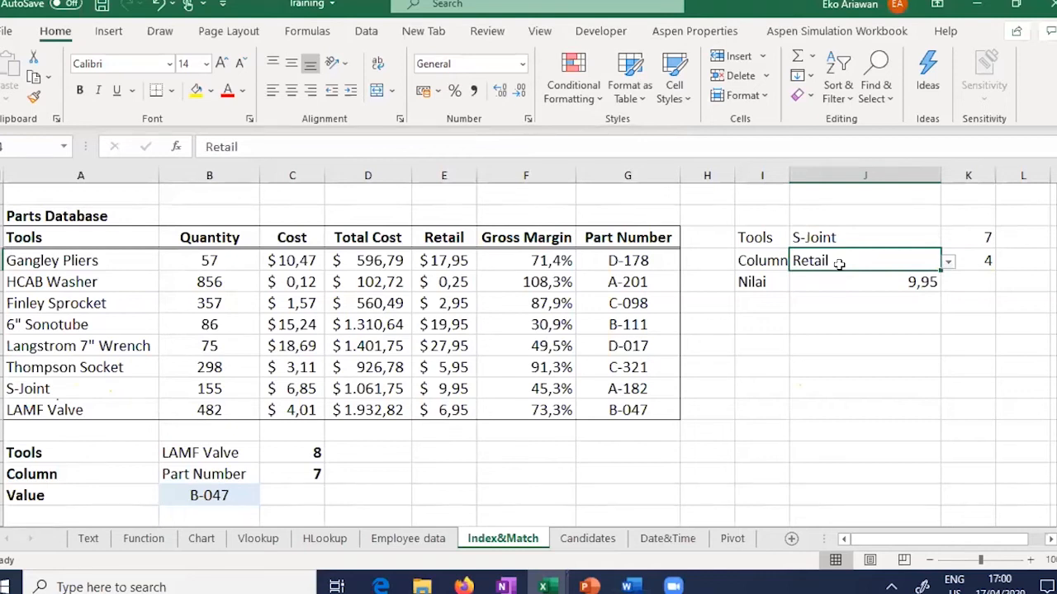
Step: On the Candidates sheet, review the first candidate's row and delete the stray s in J3
{"action": "left_click", "coordinate": [580, 540]}
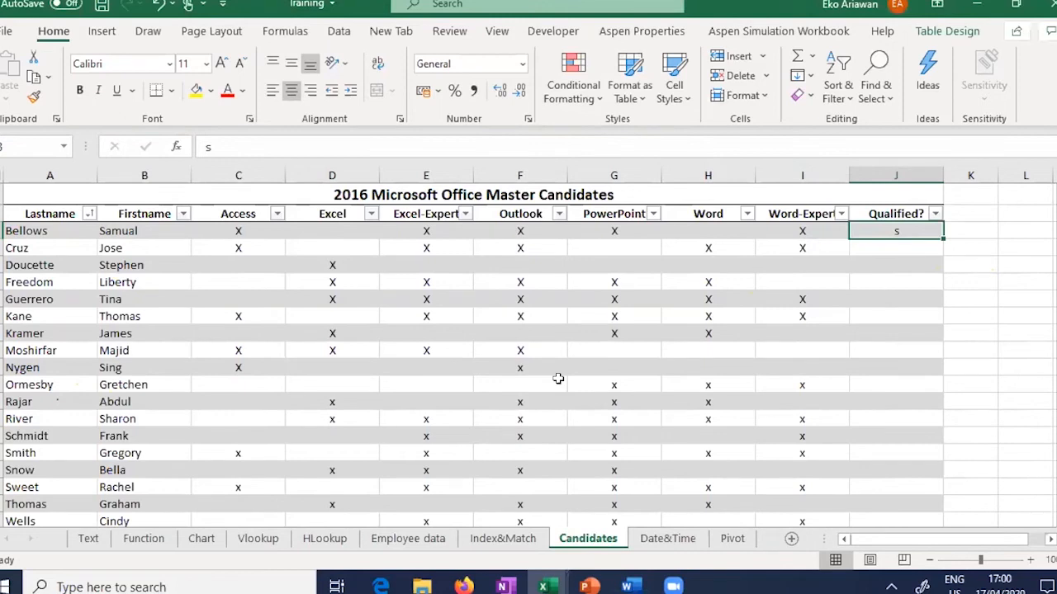
{"action": "left_click", "coordinate": [46, 235]}
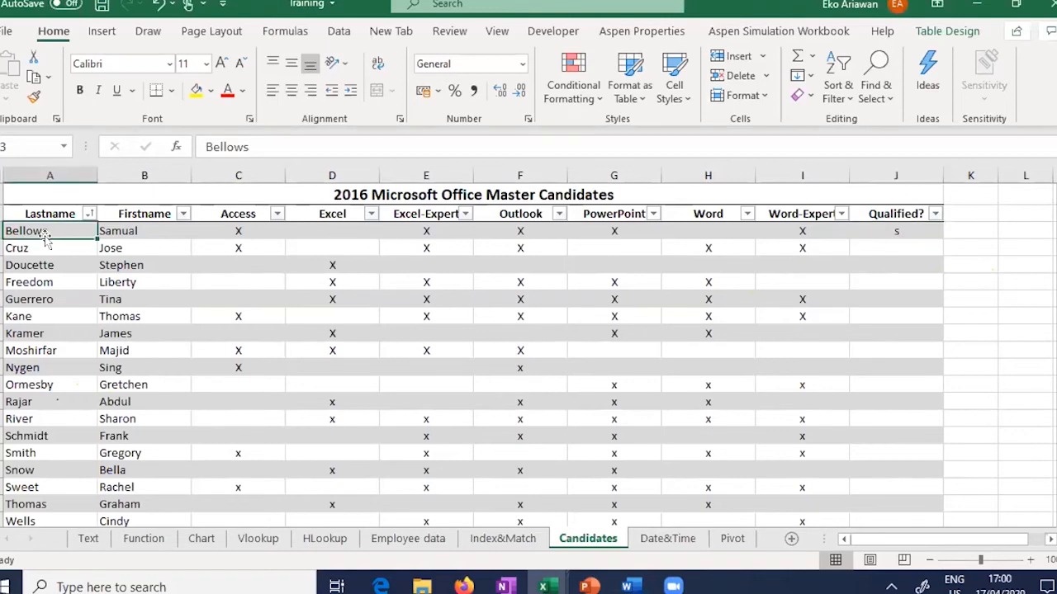
{"action": "left_click", "coordinate": [103, 236]}
{"action": "left_click", "coordinate": [65, 235]}
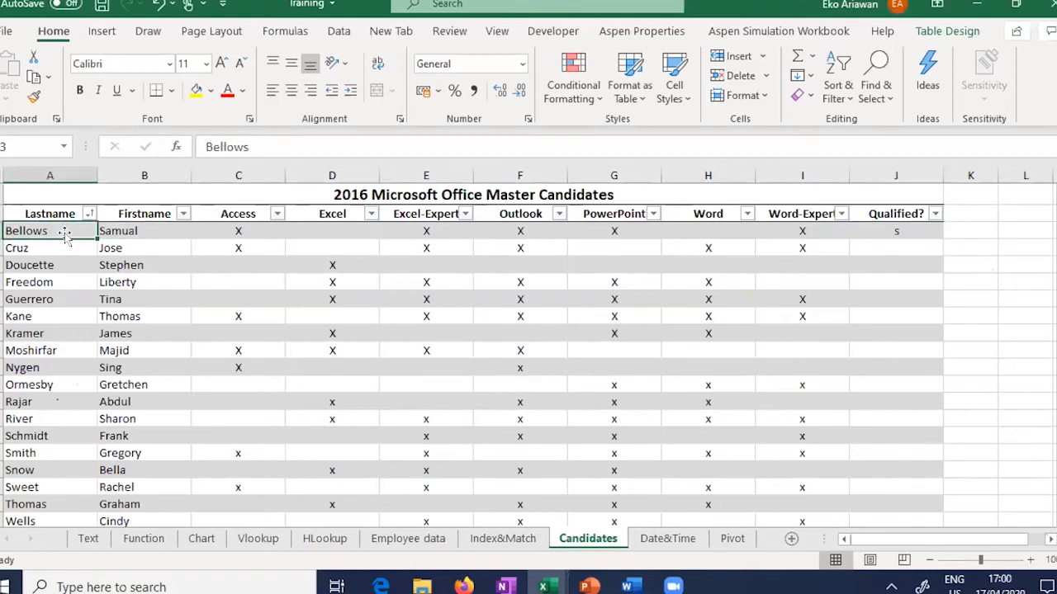
{"action": "left_click", "coordinate": [239, 230]}
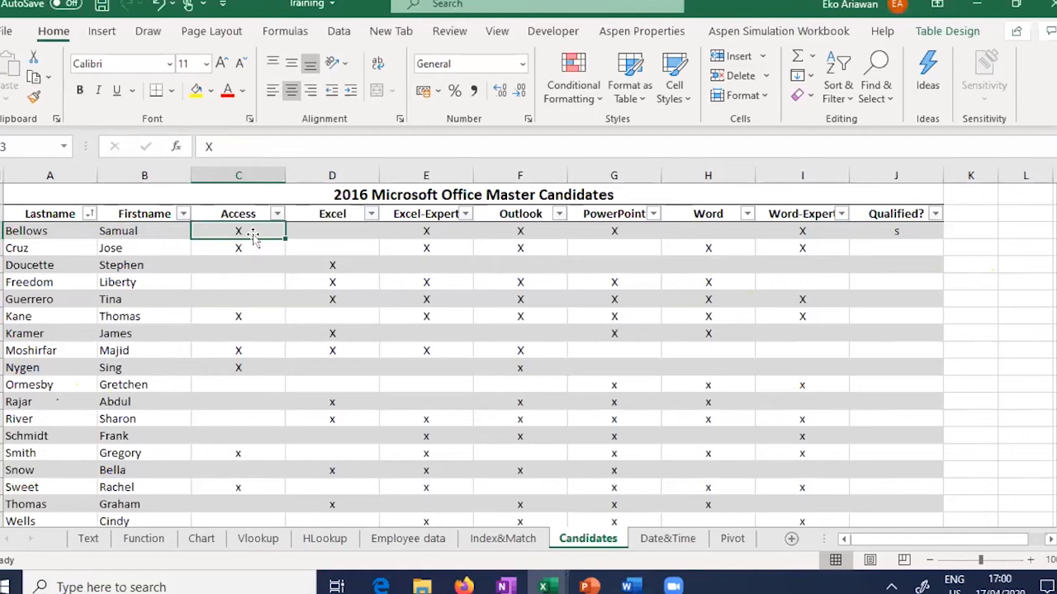
{"action": "left_click", "coordinate": [440, 231]}
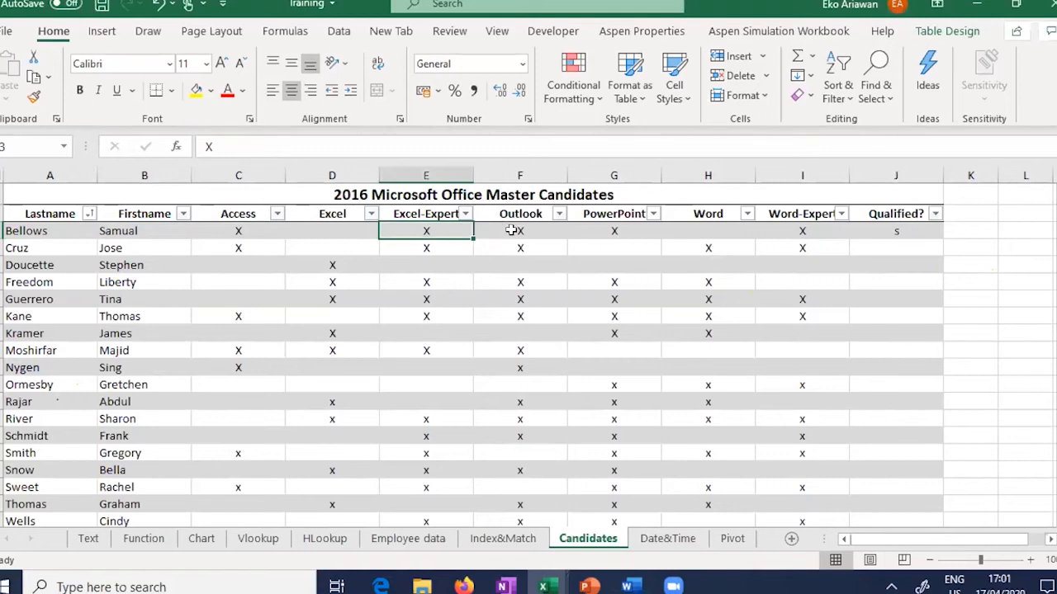
{"action": "key", "text": "Right"}
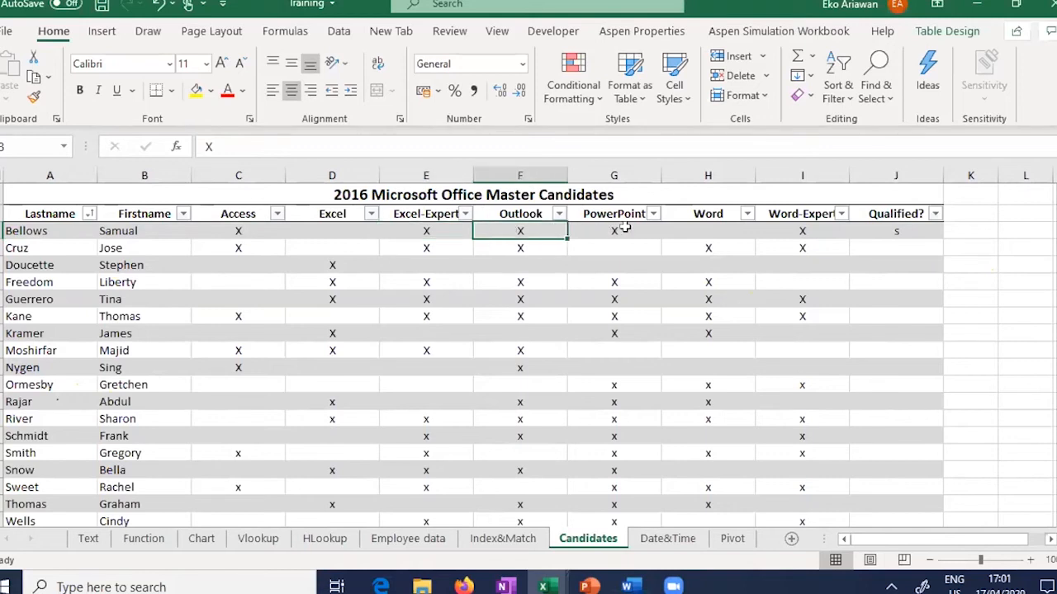
{"action": "key", "text": "Right"}
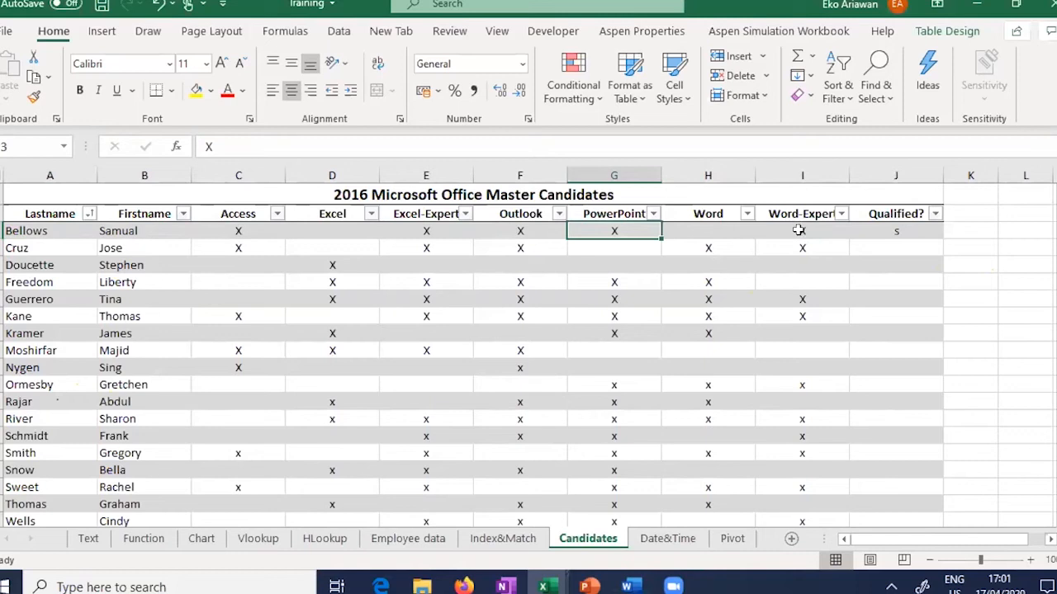
{"action": "left_click", "coordinate": [795, 231]}
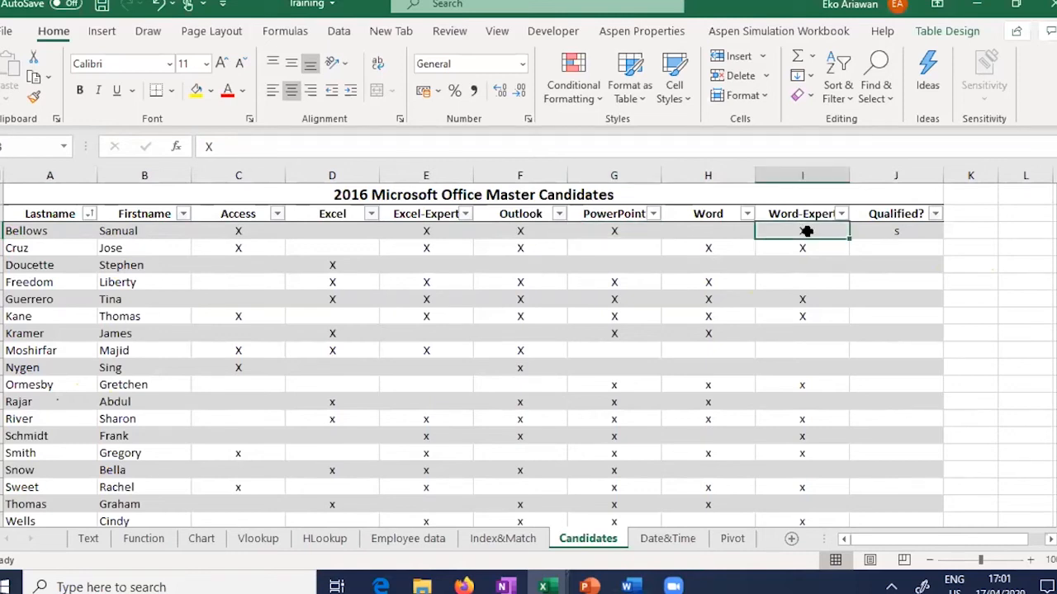
{"action": "left_click", "coordinate": [879, 231]}
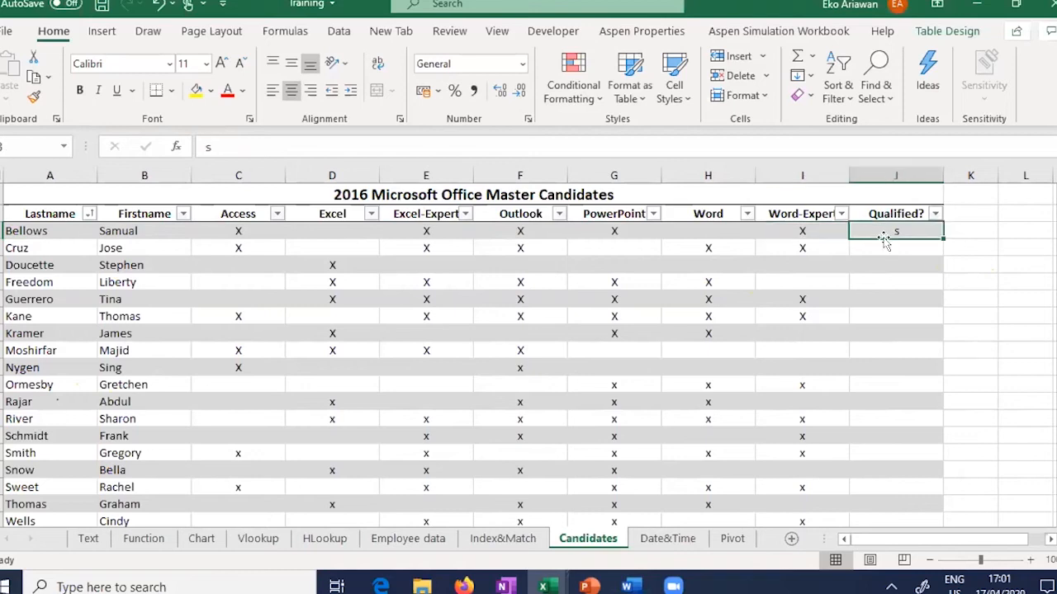
{"action": "key", "text": "Delete"}
Step: Type the note 'ACCESS dan EXCEL' in K2, undoing the table's automatic expansion into column K
{"action": "left_click", "coordinate": [992, 220]}
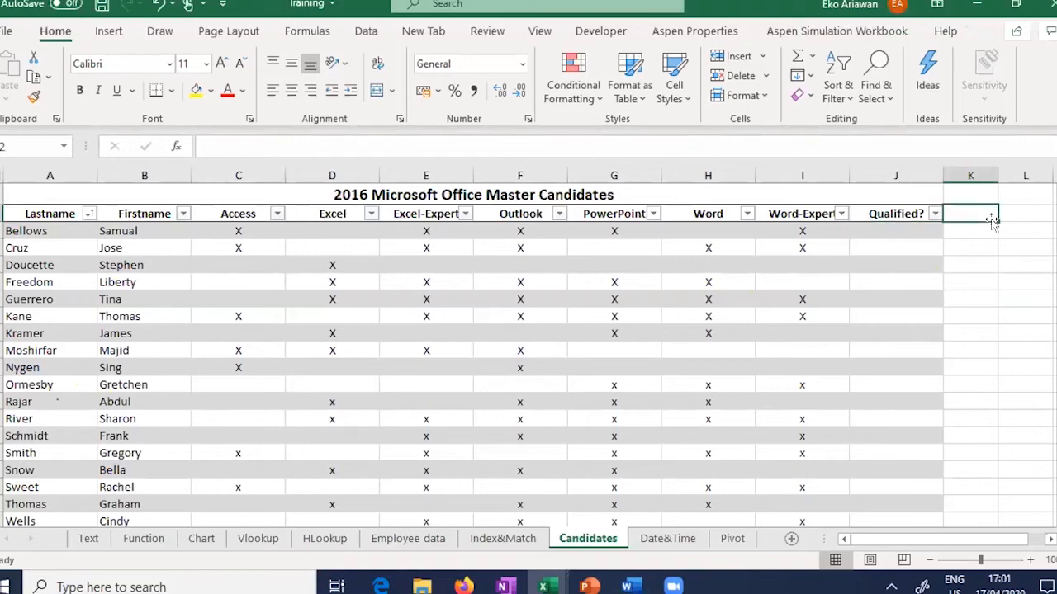
{"action": "type", "text": "AC"}
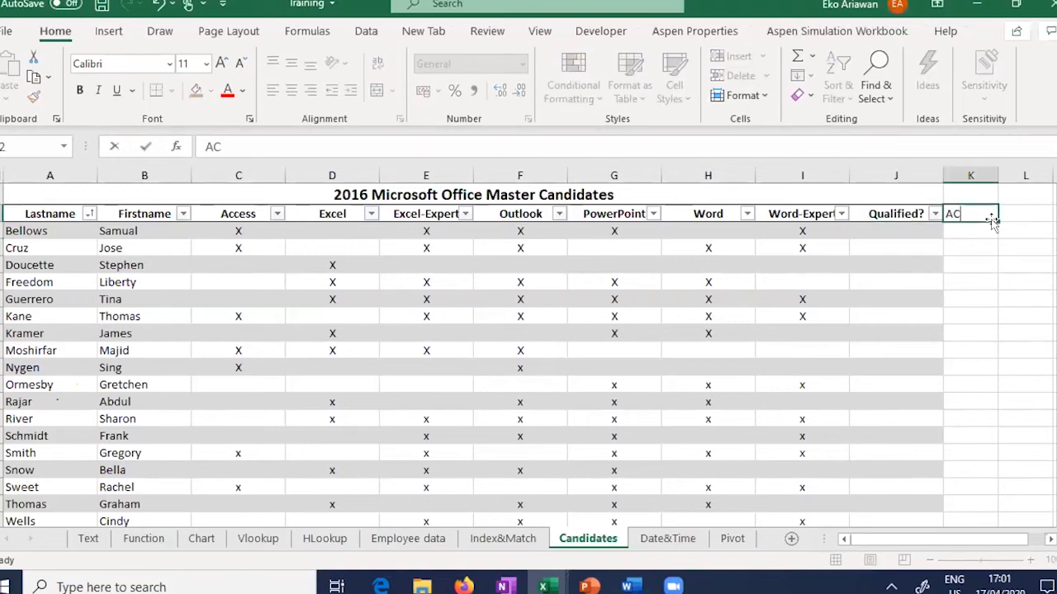
{"action": "type", "text": "CESS dan EXCEL"}
{"action": "key", "text": "Return"}
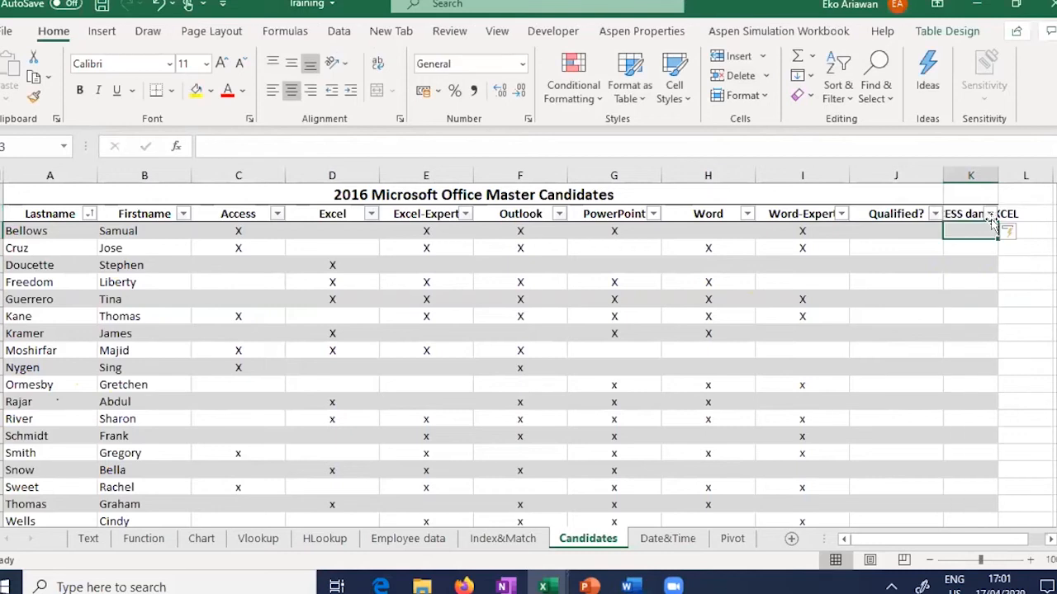
{"action": "key", "text": "ctrl+z"}
{"action": "left_click", "coordinate": [982, 264]}
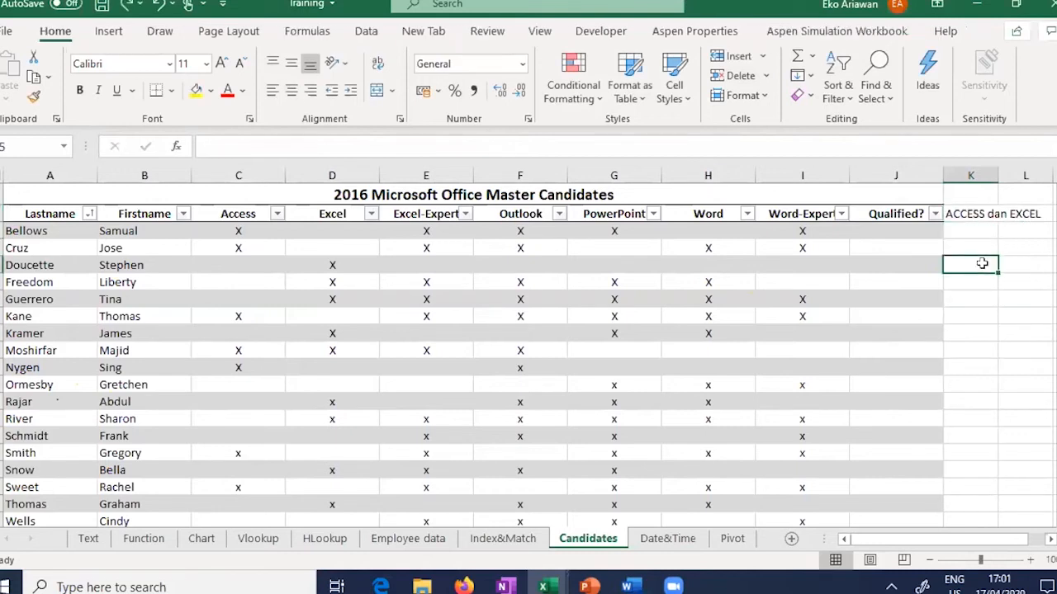
{"action": "left_click", "coordinate": [985, 213]}
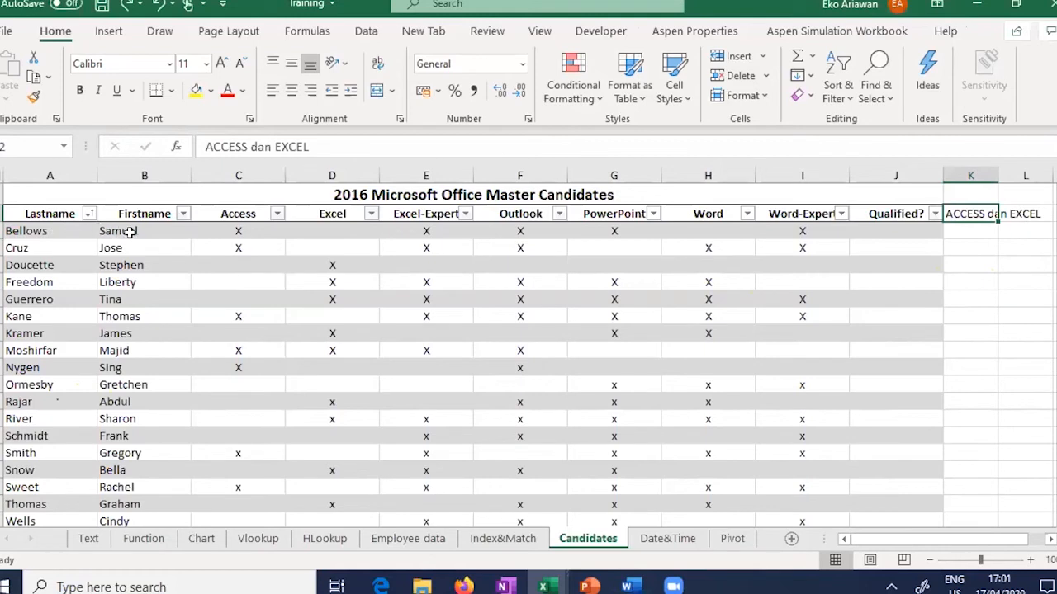
Step: Add the heading 'AND' in K1 above the note
{"action": "left_click", "coordinate": [256, 233]}
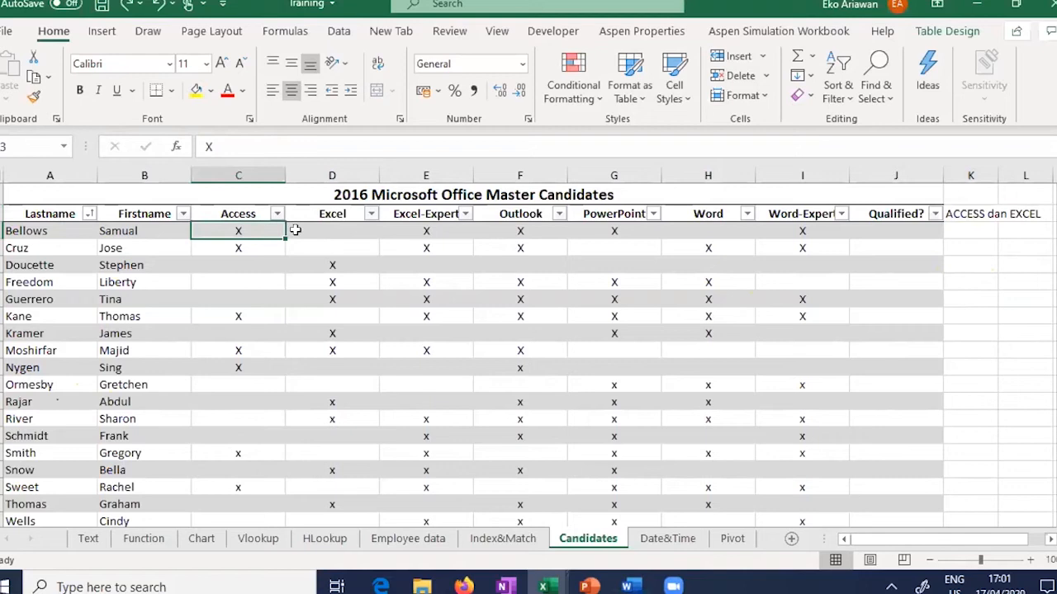
{"action": "left_click", "coordinate": [339, 231]}
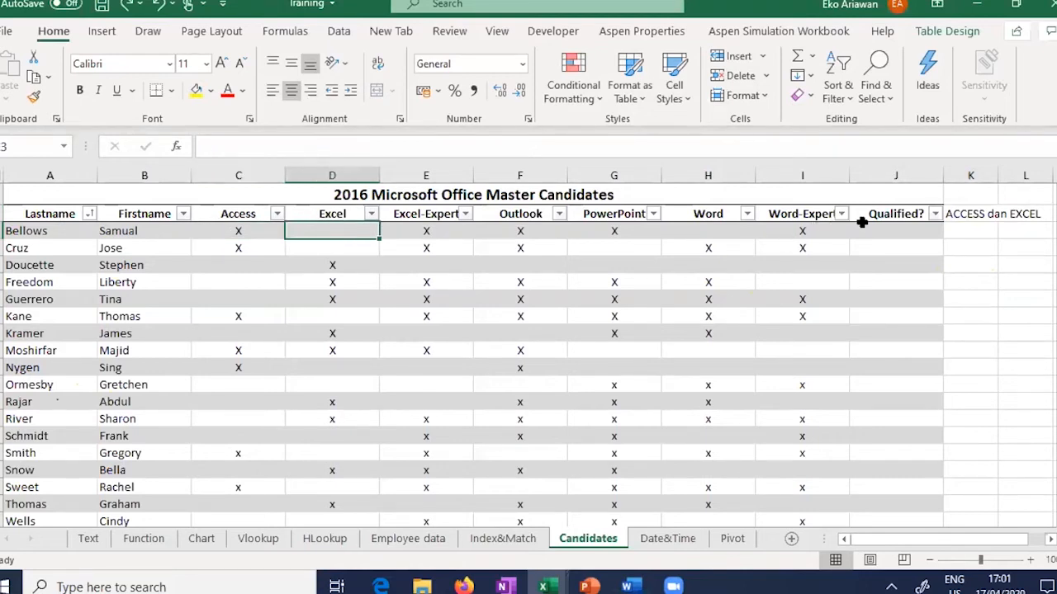
{"action": "left_click", "coordinate": [895, 231]}
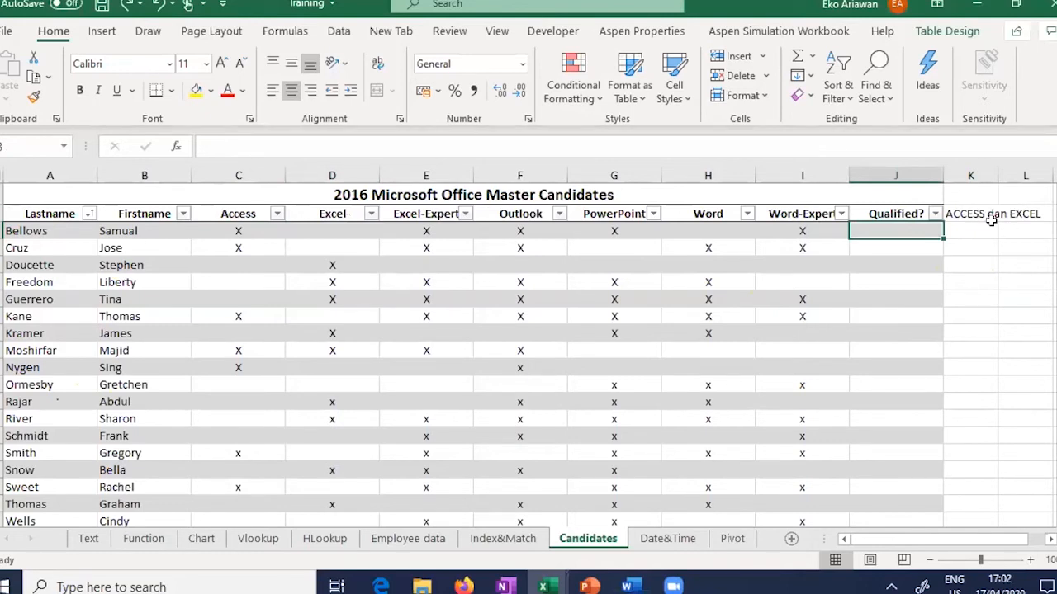
{"action": "key", "text": "Right"}
{"action": "key", "text": "Up"}
{"action": "key", "text": "Up"}
{"action": "type", "text": "AND"}
{"action": "left_click", "coordinate": [974, 299]}
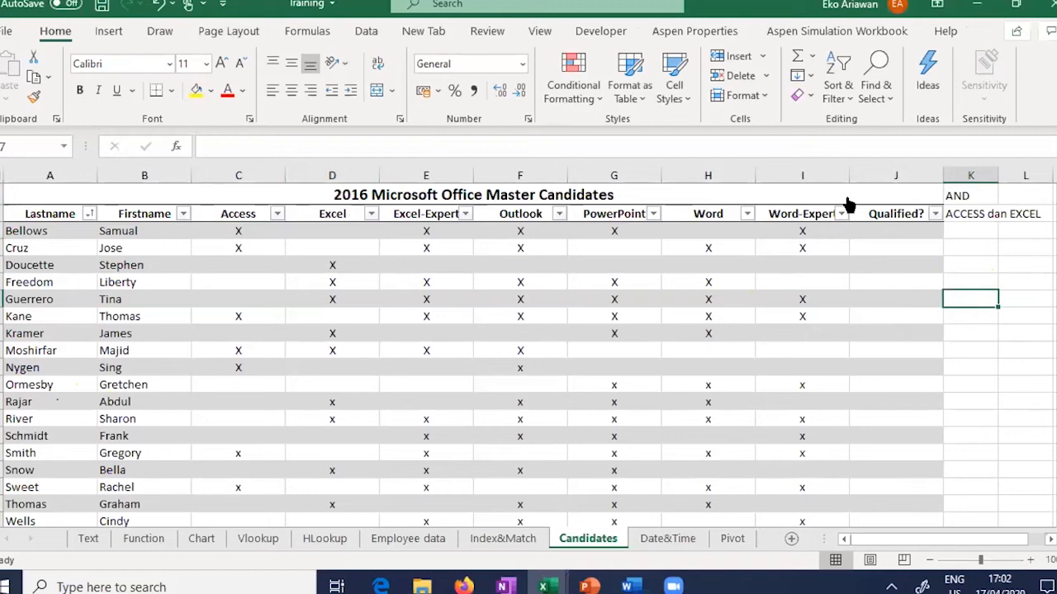
{"action": "left_click", "coordinate": [882, 230]}
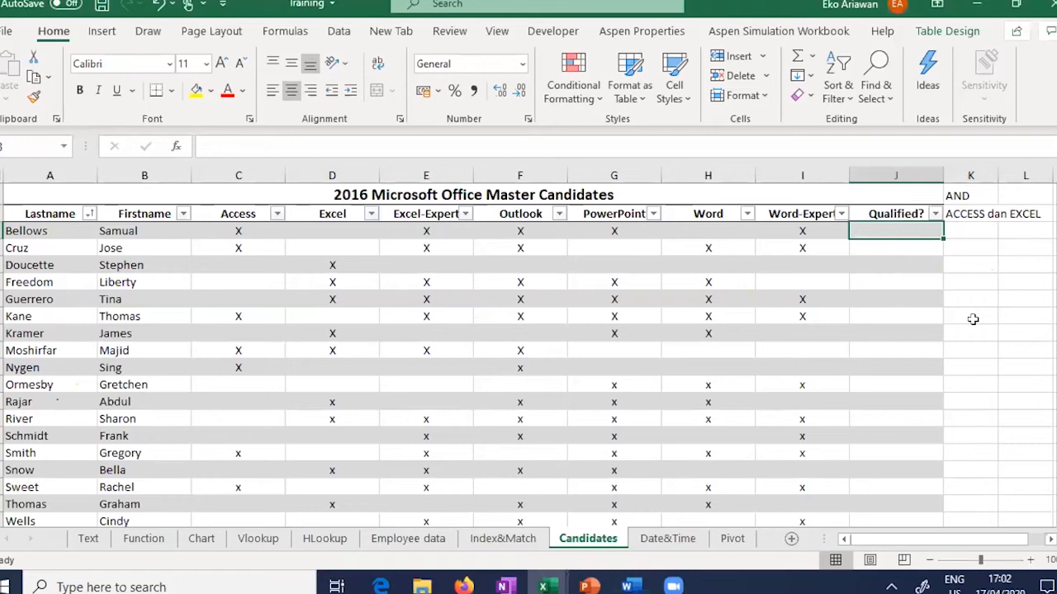
{"action": "key", "text": "Right"}
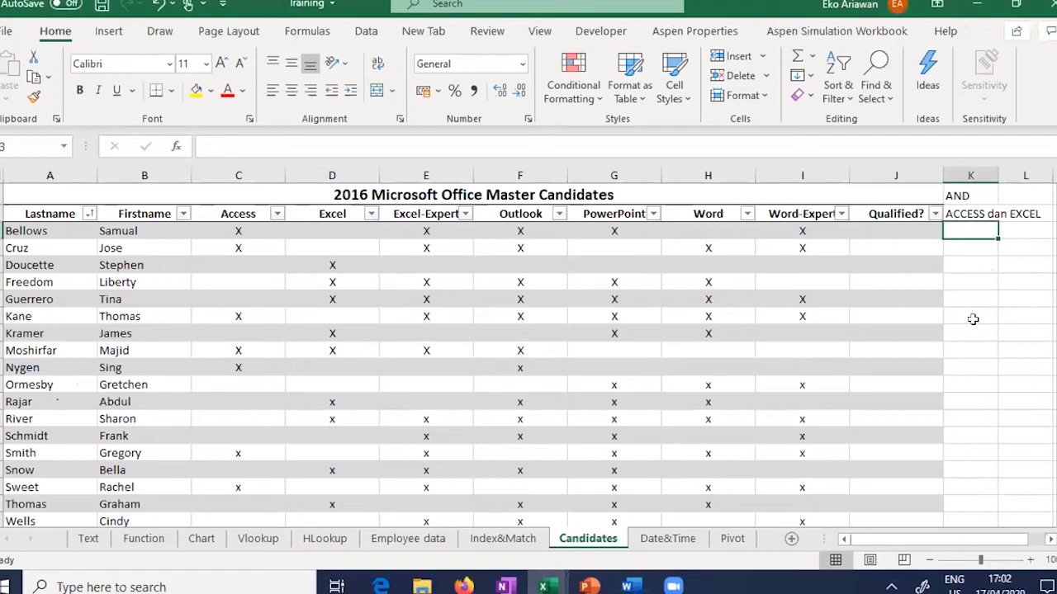
{"action": "type", "text": "="}
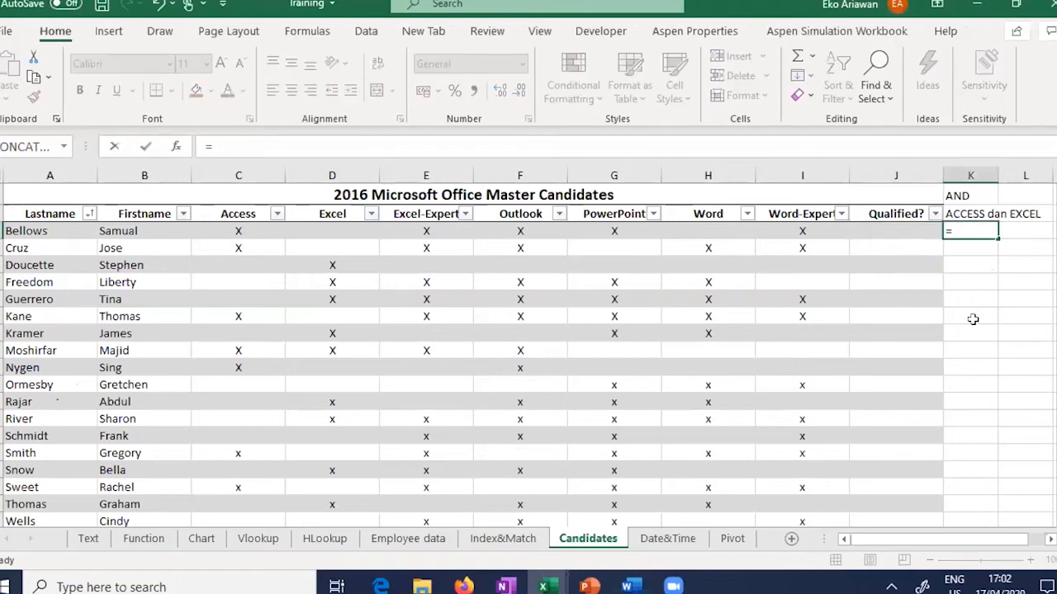
{"action": "type", "text": "AND("}
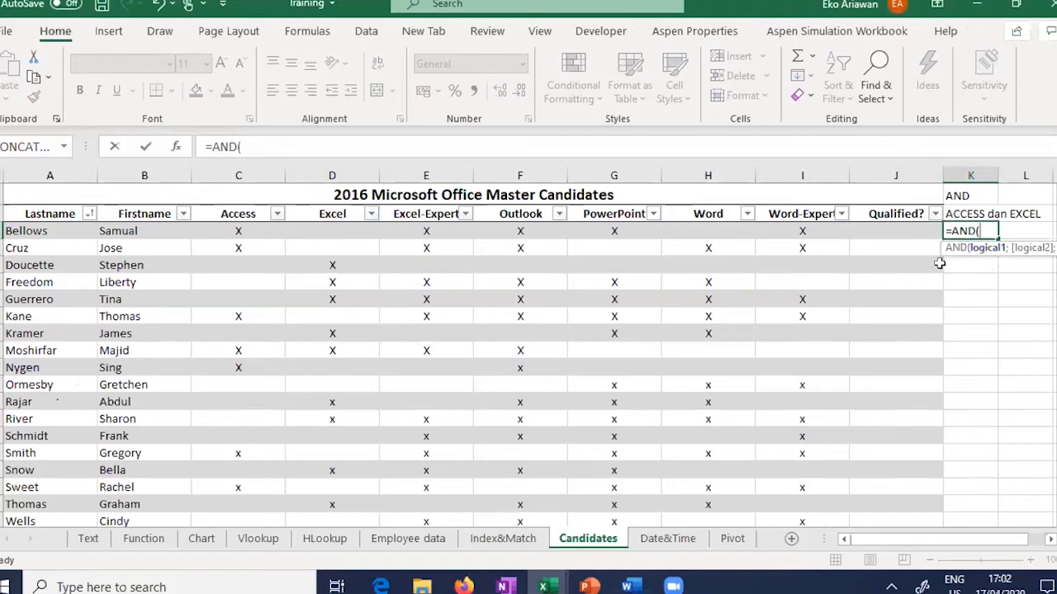
{"action": "left_click", "coordinate": [247, 231]}
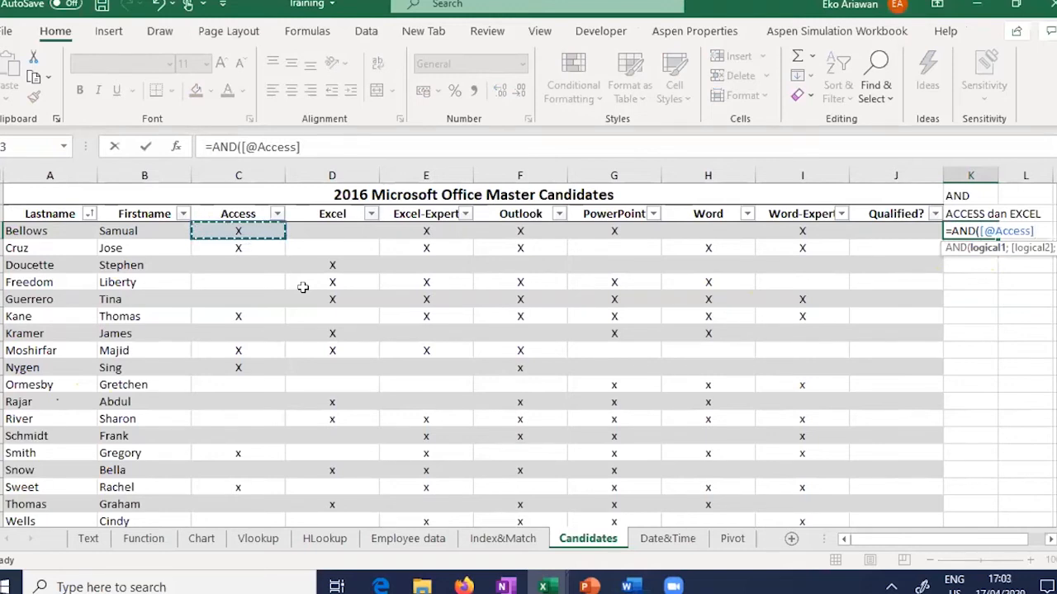
{"action": "type", "text": "="}
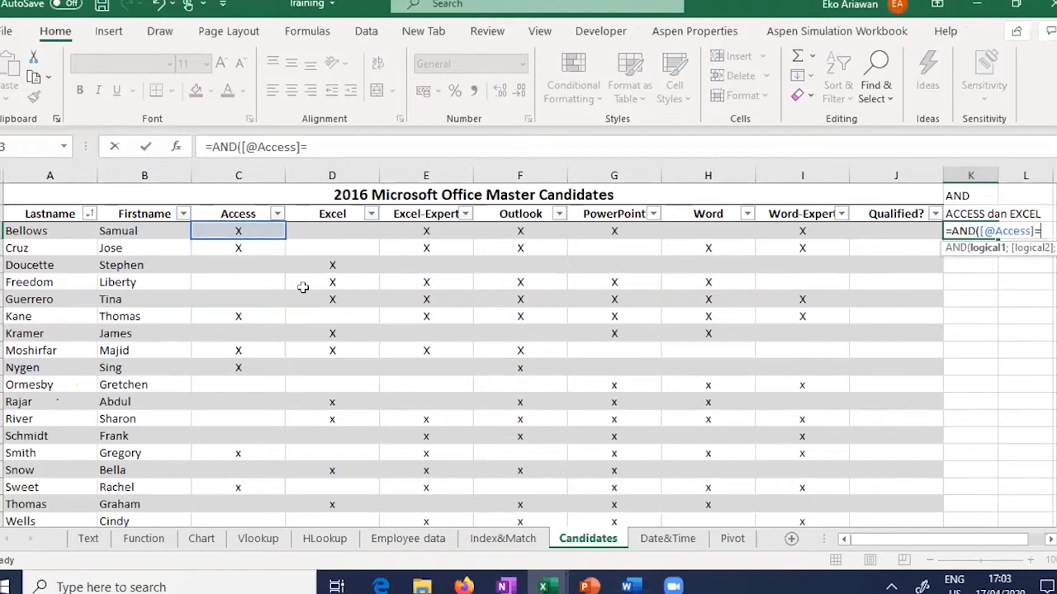
{"action": "type", "text": "\"X\""}
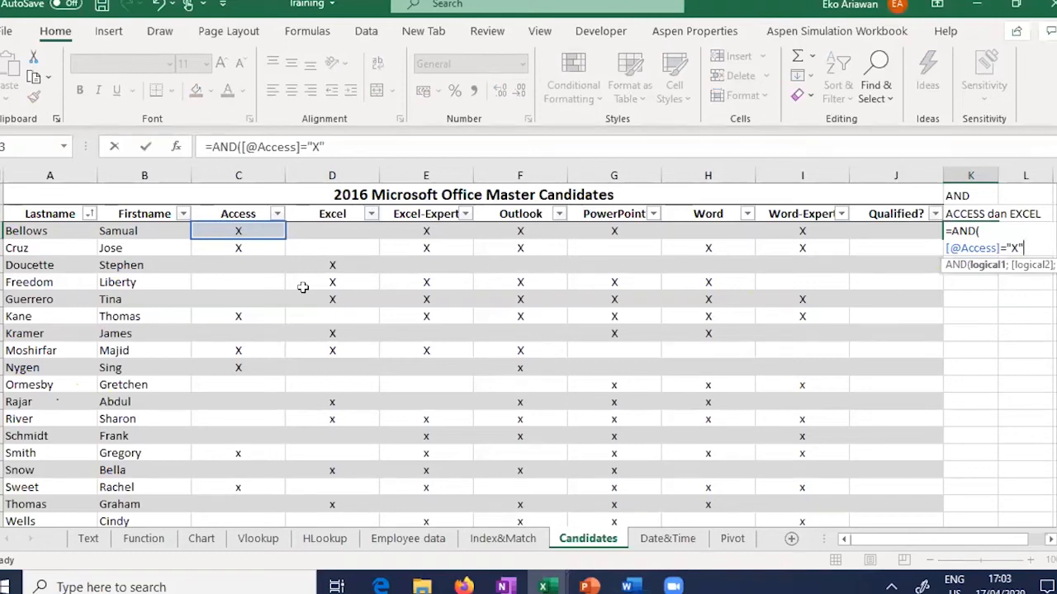
{"action": "type", "text": ";"}
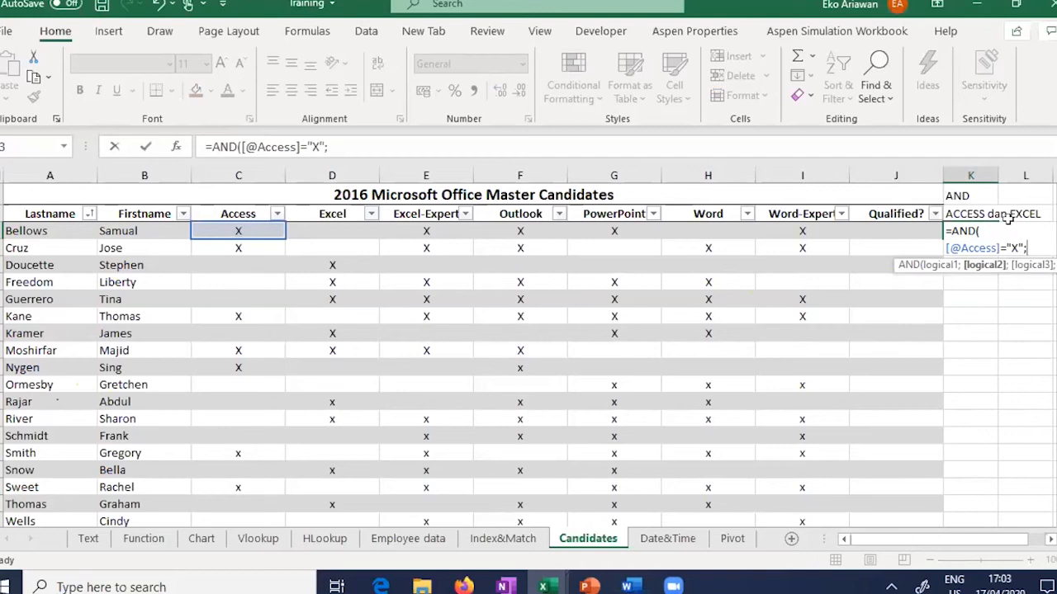
{"action": "left_click", "coordinate": [348, 232]}
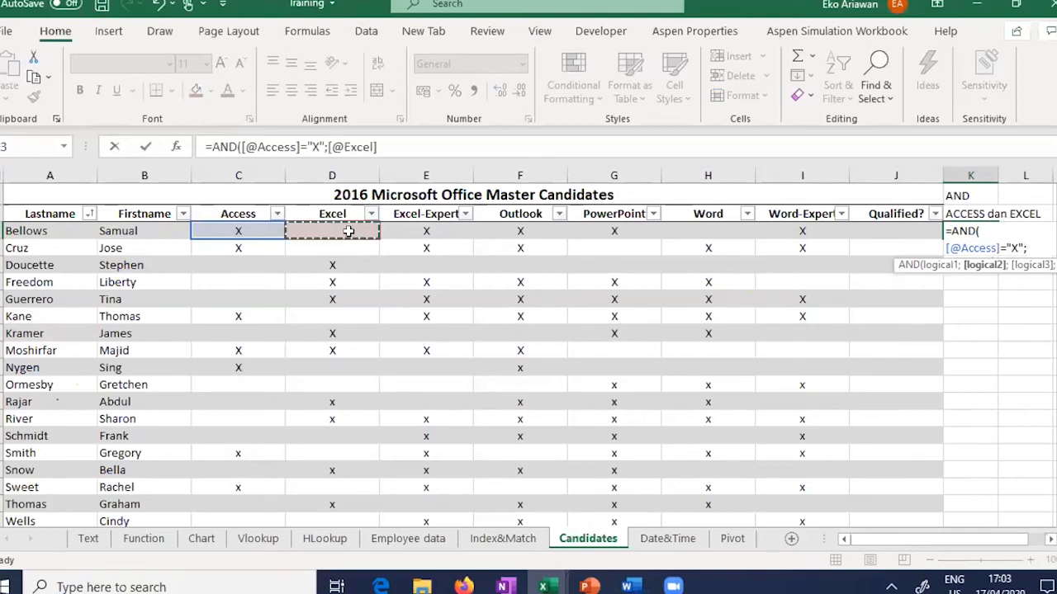
{"action": "type", "text": "="}
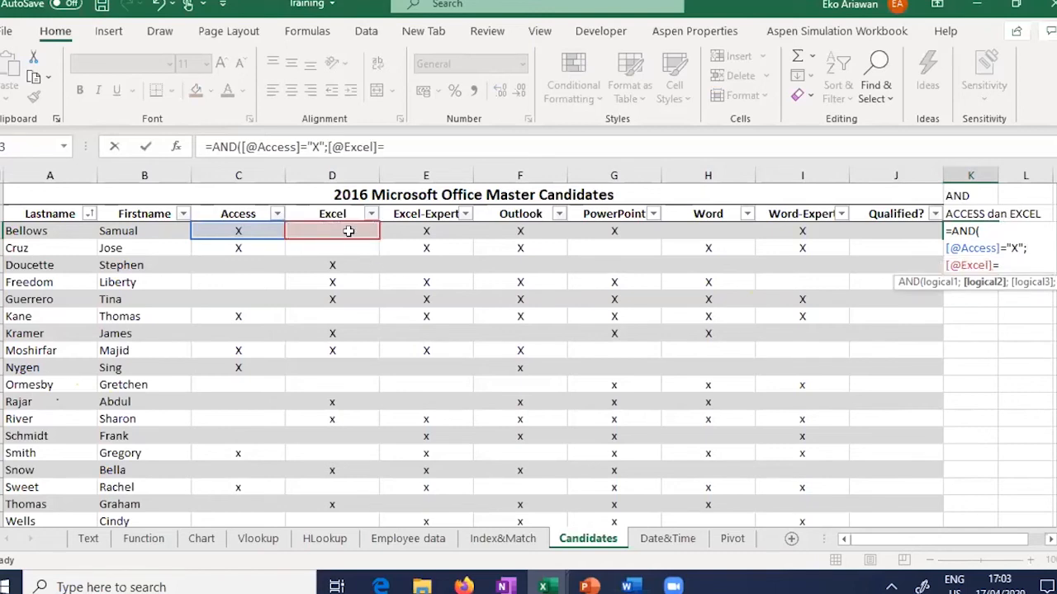
{"action": "type", "text": "\"X\")"}
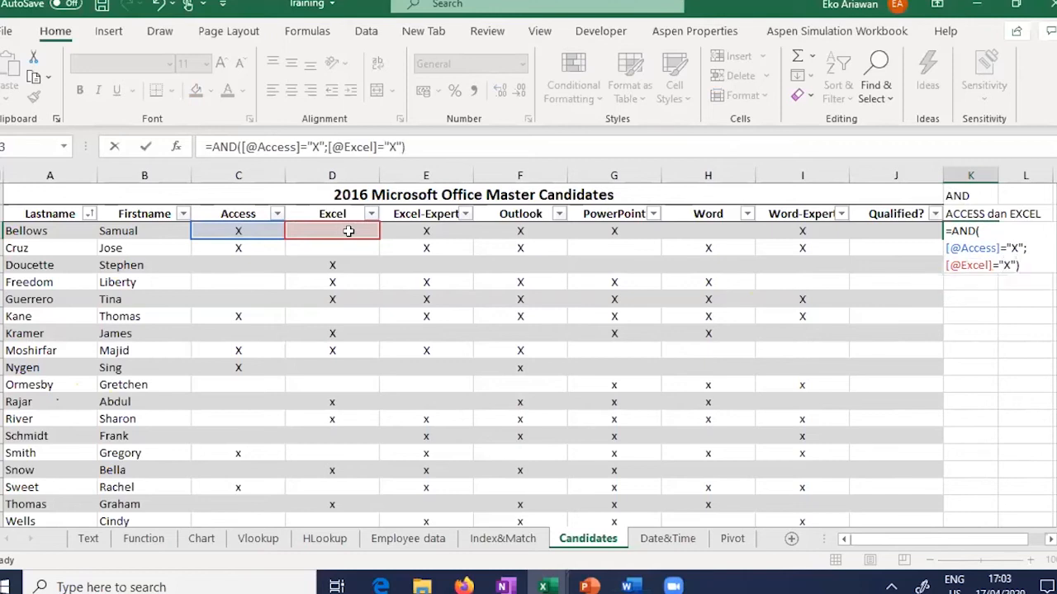
{"action": "key", "text": "Return"}
{"action": "key", "text": "Up"}
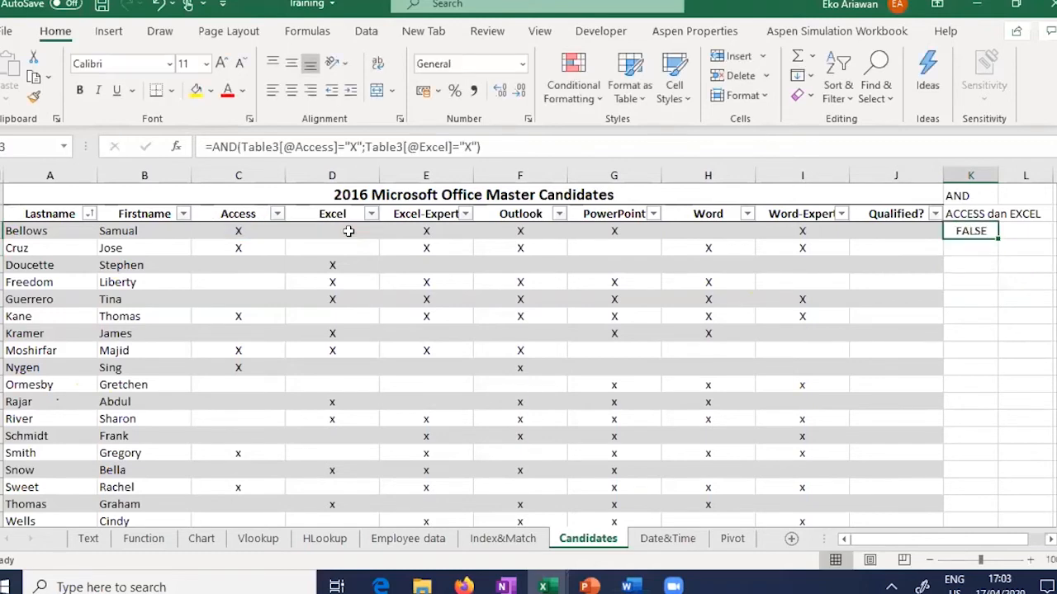
{"action": "left_click", "coordinate": [248, 231]}
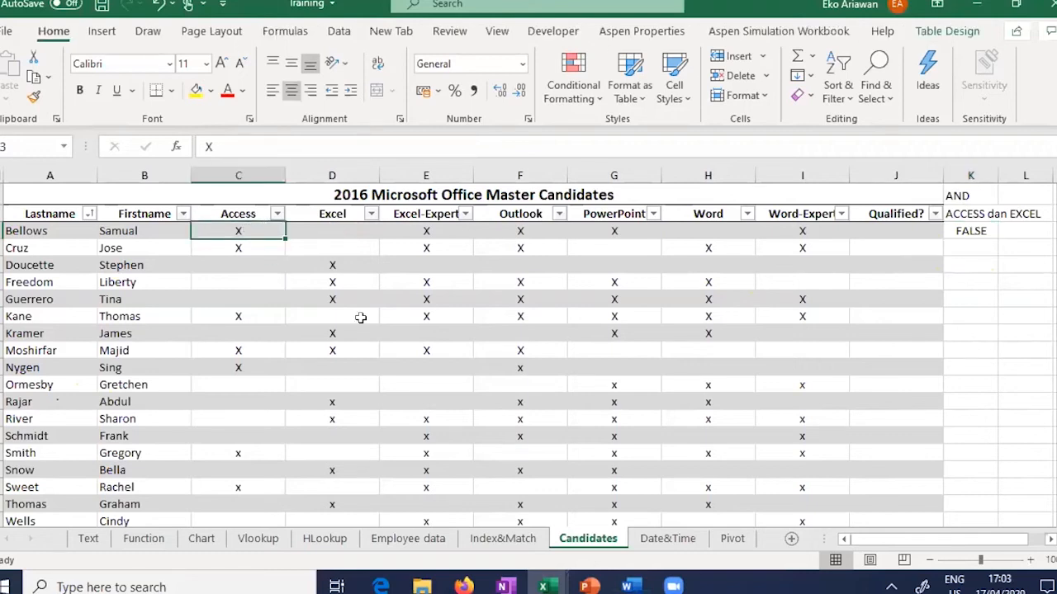
Step: Put an X under Excel for Bellows in D3
{"action": "key", "text": "Right"}
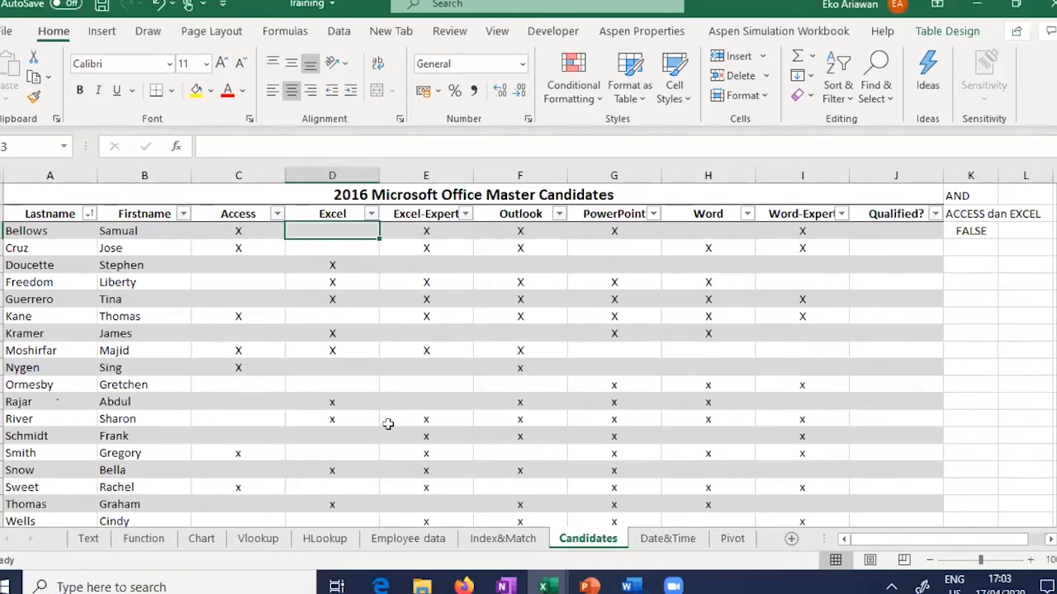
{"action": "type", "text": "X"}
{"action": "key", "text": "Return"}
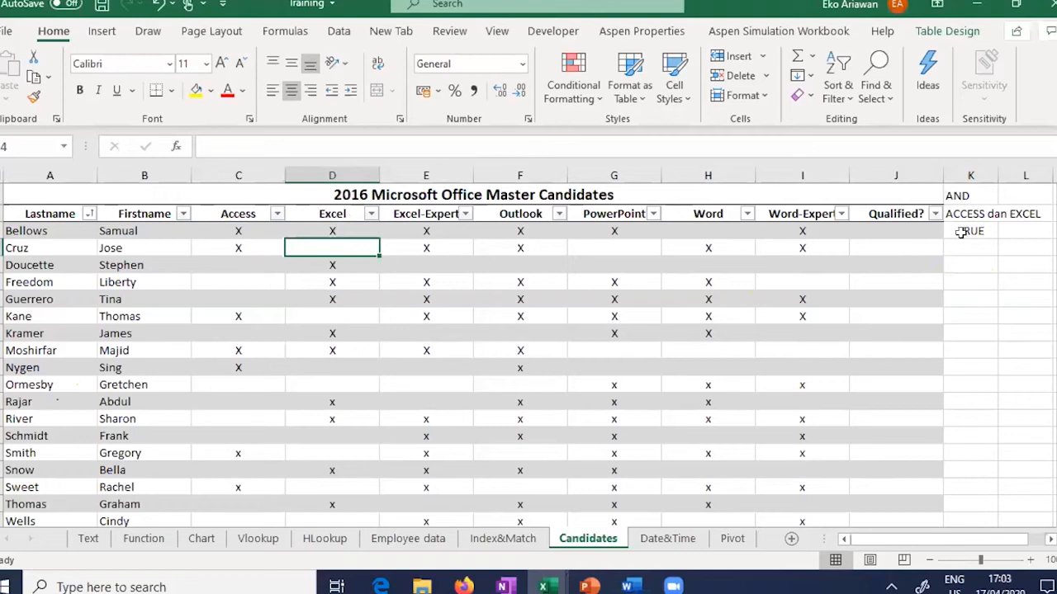
Step: Copy the text of K3's AND formula, which now shows TRUE, from the formula bar
{"action": "key", "text": "Up"}
{"action": "key", "text": "Right"}
{"action": "key", "text": "Right"}
{"action": "key", "text": "Right"}
{"action": "key", "text": "Right"}
{"action": "key", "text": "Right"}
{"action": "key", "text": "Right"}
{"action": "key", "text": "Right"}
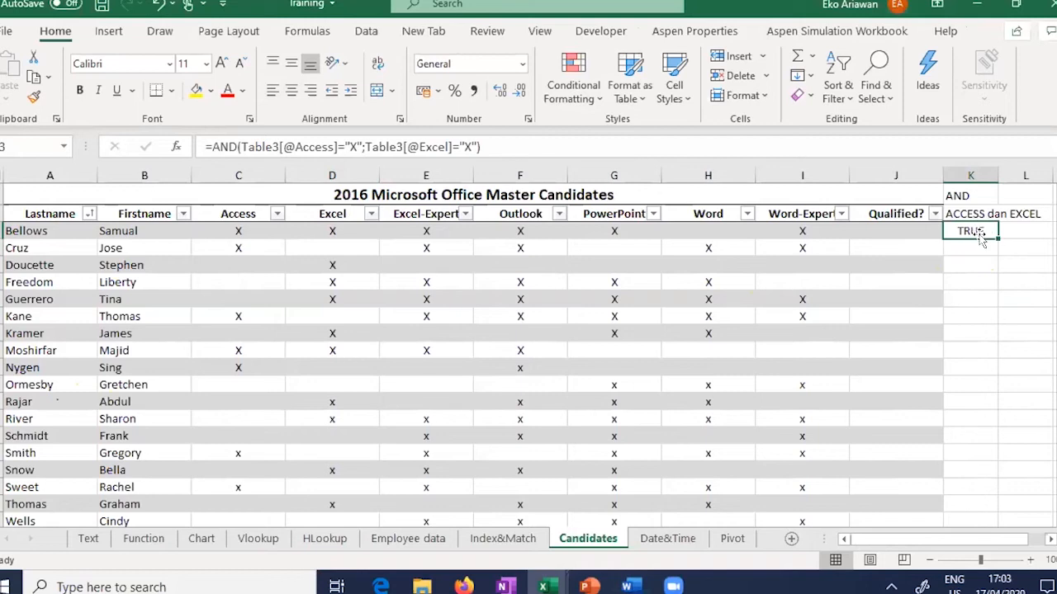
{"action": "left_click", "coordinate": [511, 147]}
{"action": "key", "text": "shift+Home"}
{"action": "key", "text": "ctrl+c"}
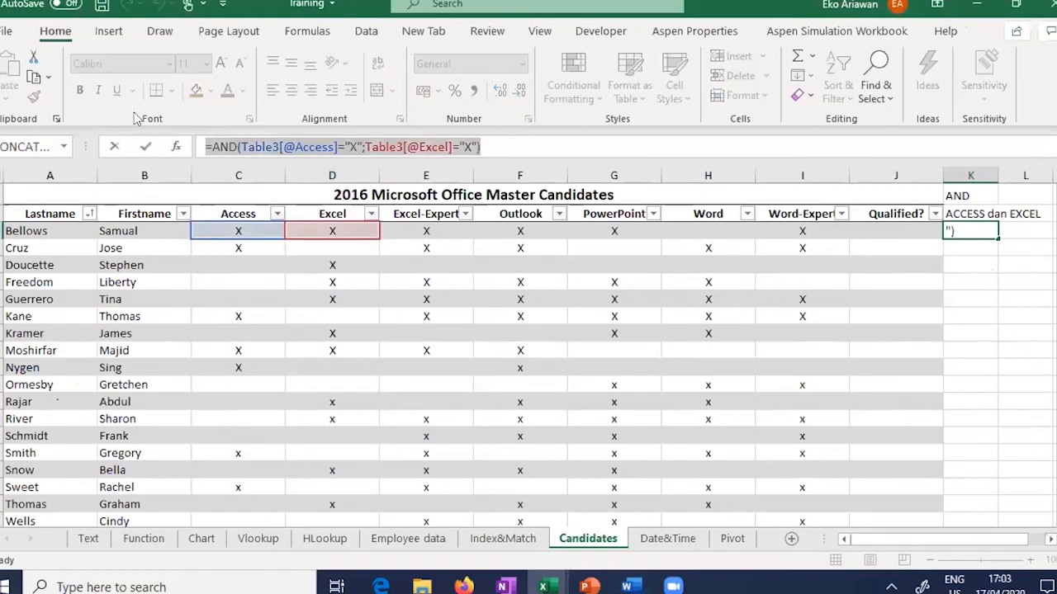
{"action": "key", "text": "ctrl+Return"}
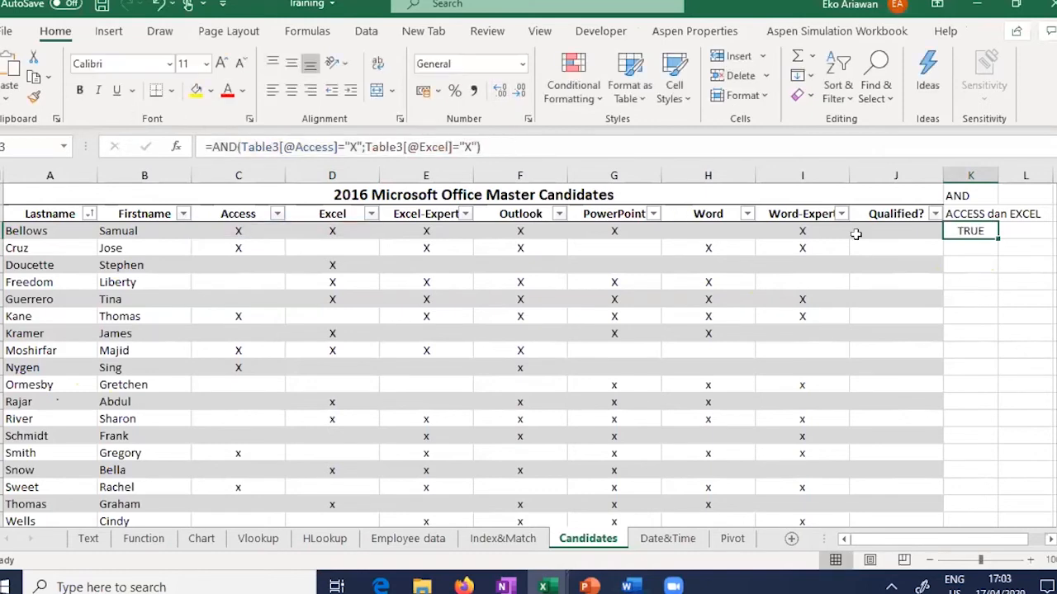
Step: Enter =IF(AND(...);"QUALIFIED";"NOT QUALIFIED") in J3, filling the whole Qualified? column
{"action": "left_click", "coordinate": [875, 230]}
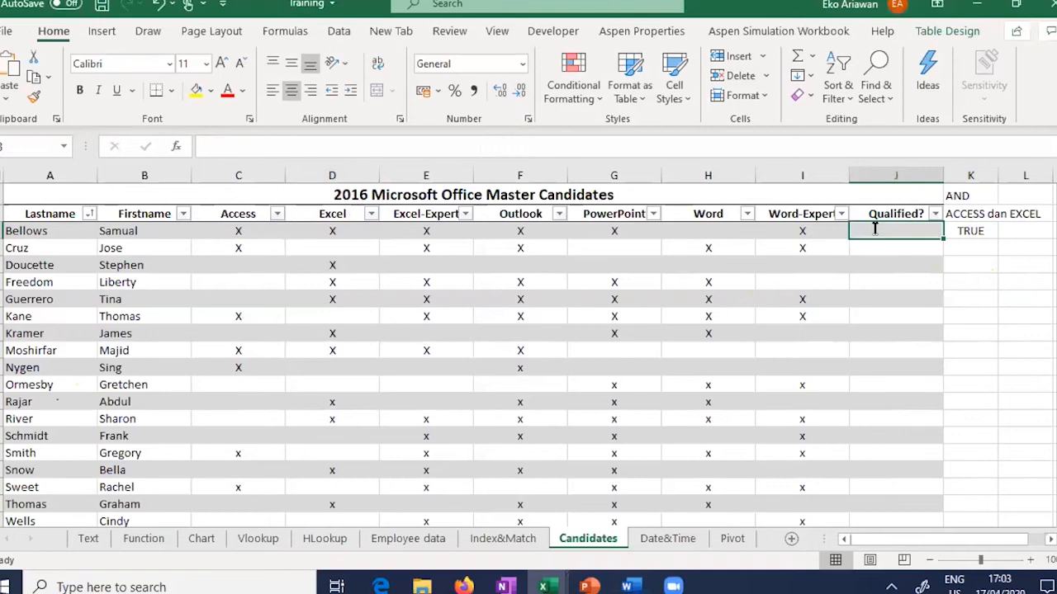
{"action": "type", "text": "=IF"}
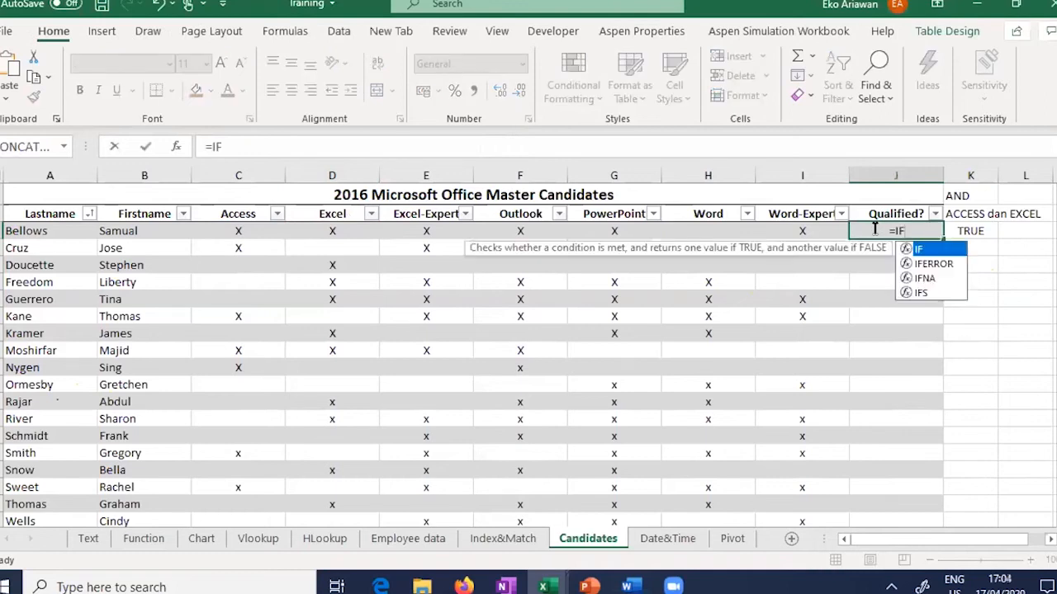
{"action": "type", "text": "("}
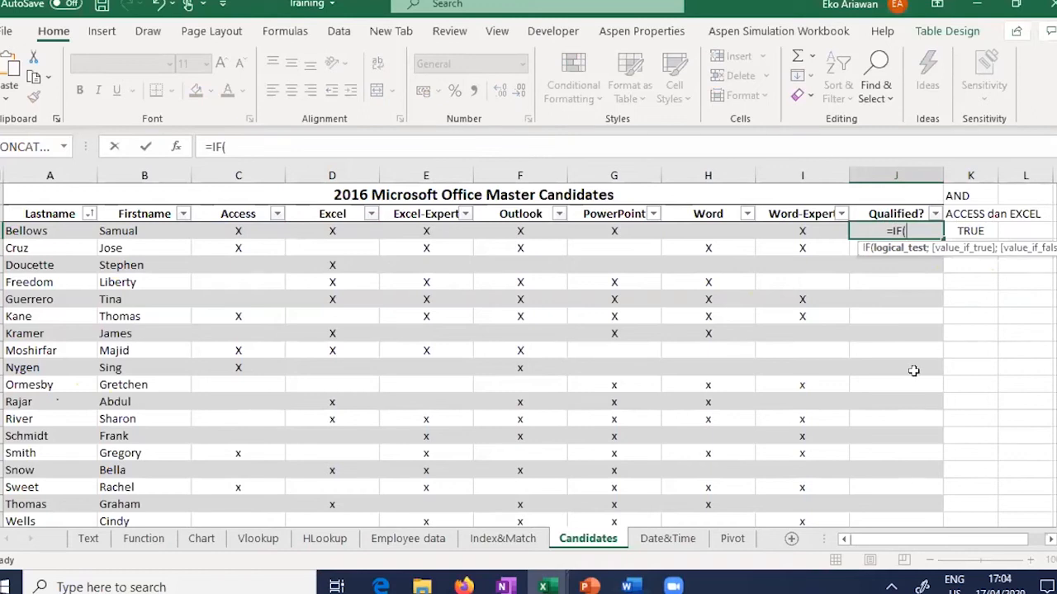
{"action": "key", "text": "ctrl+v"}
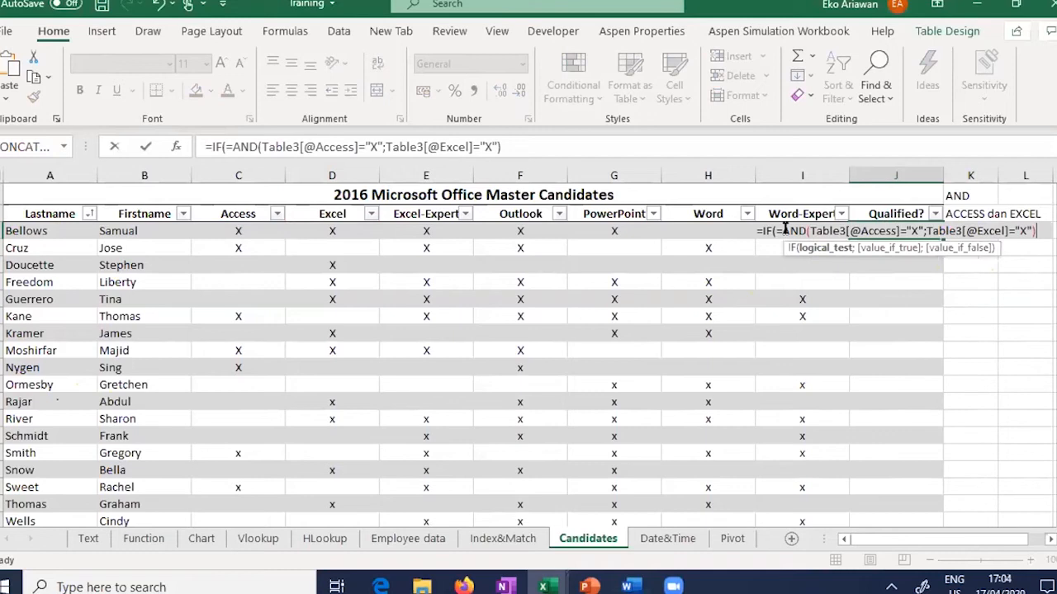
{"action": "key", "text": "BackSpace"}
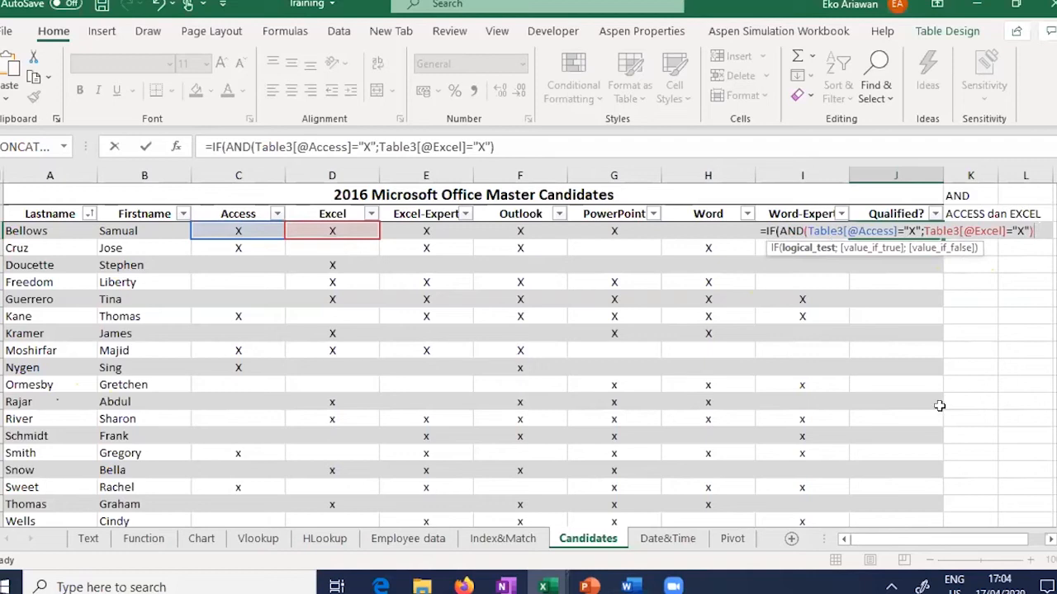
{"action": "type", "text": ";"}
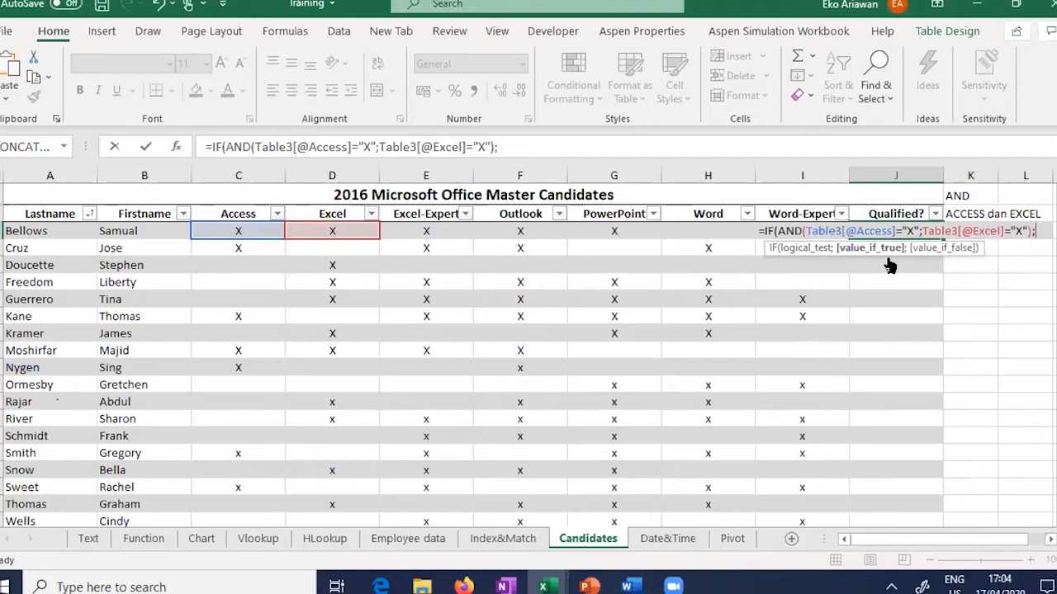
{"action": "type", "text": "\""}
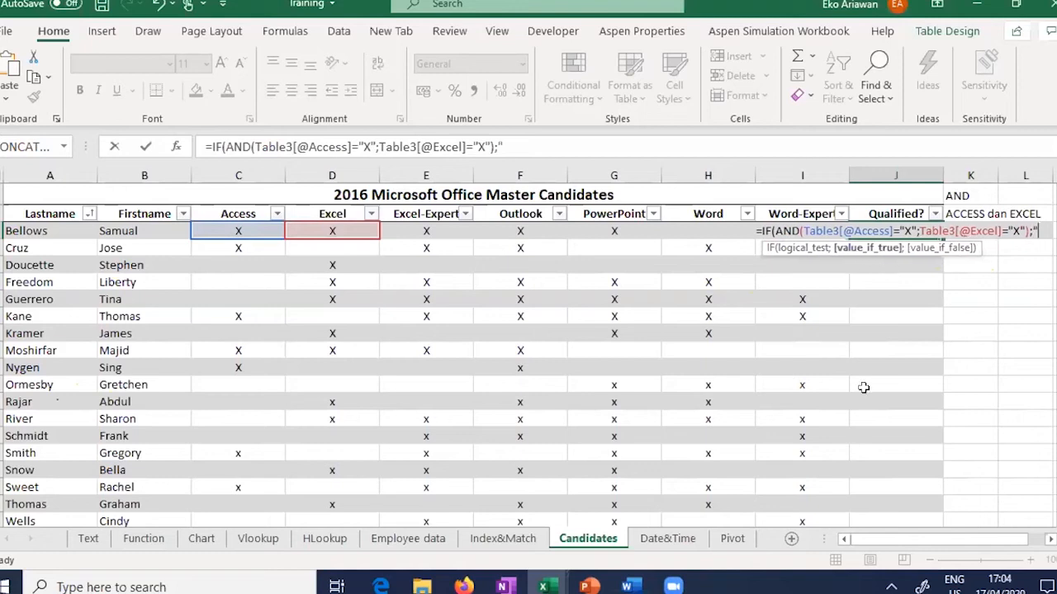
{"action": "type", "text": "Q"}
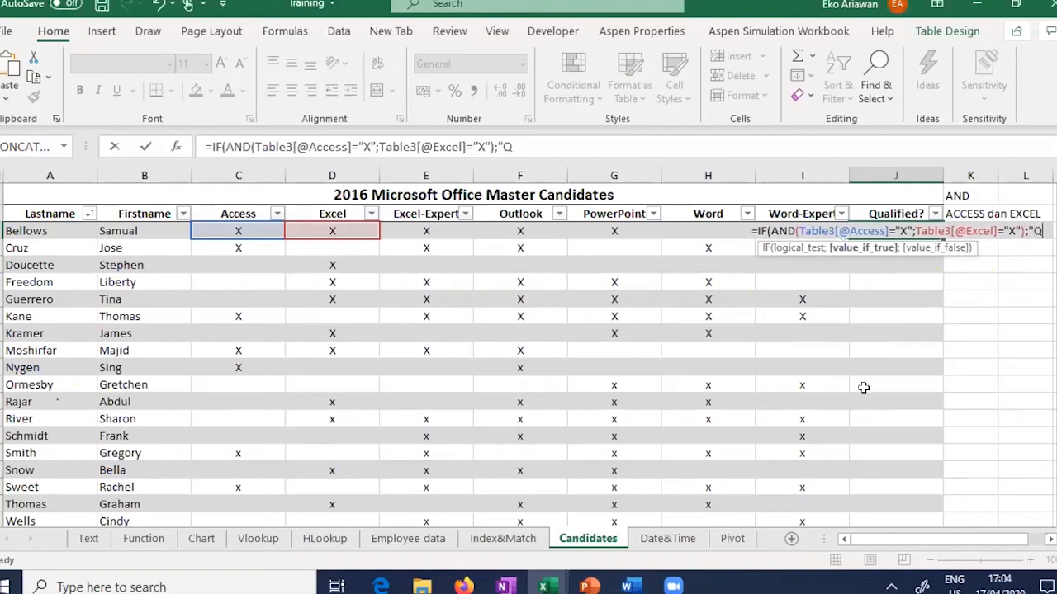
{"action": "type", "text": "UALIFIED"}
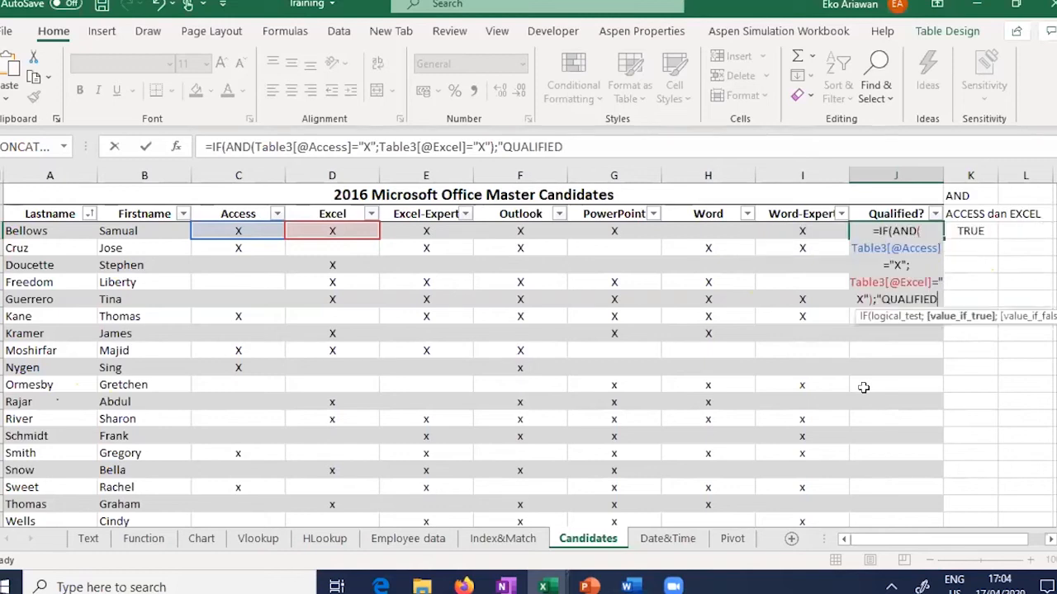
{"action": "type", "text": "\""}
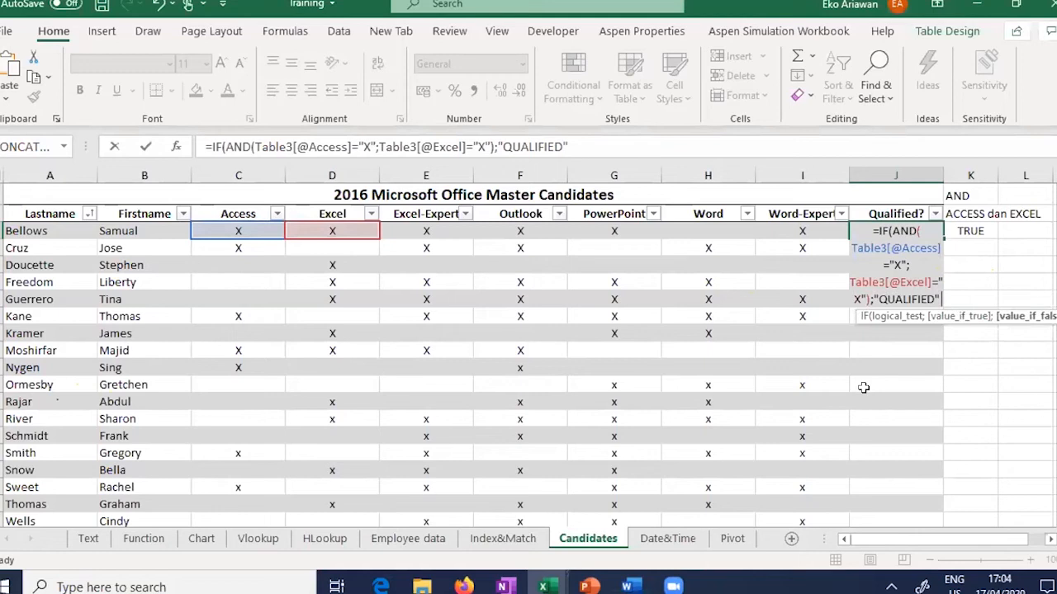
{"action": "type", "text": ";\"NOT"}
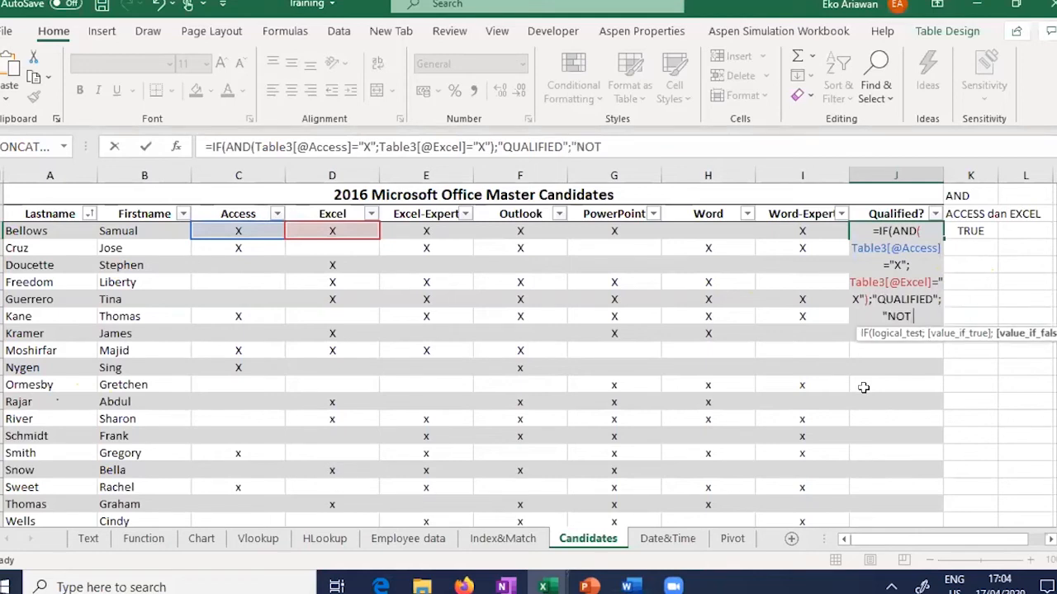
{"action": "type", "text": " QUALIFI"}
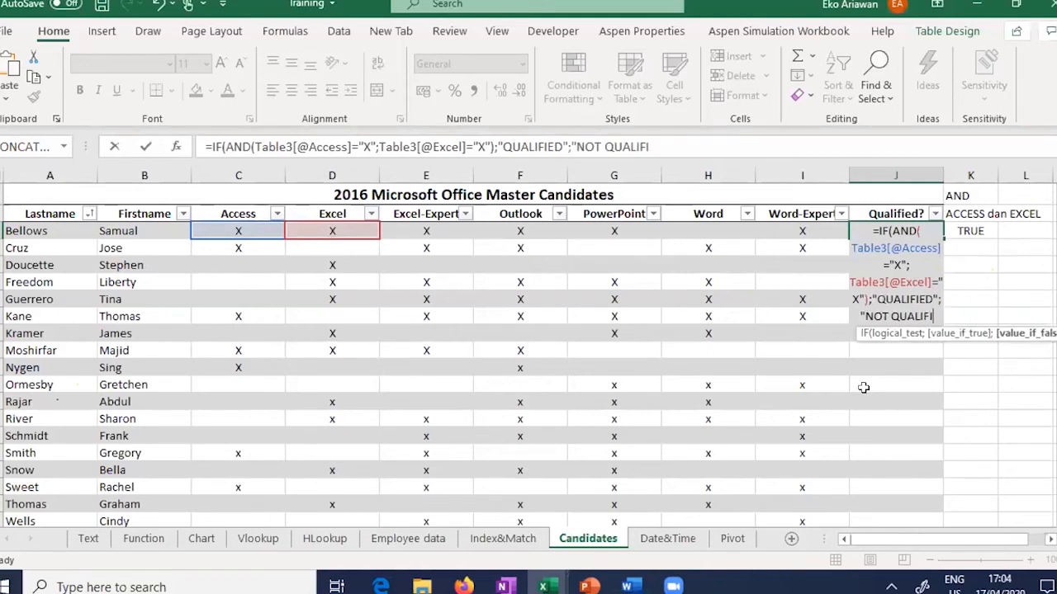
{"action": "type", "text": "ED\")"}
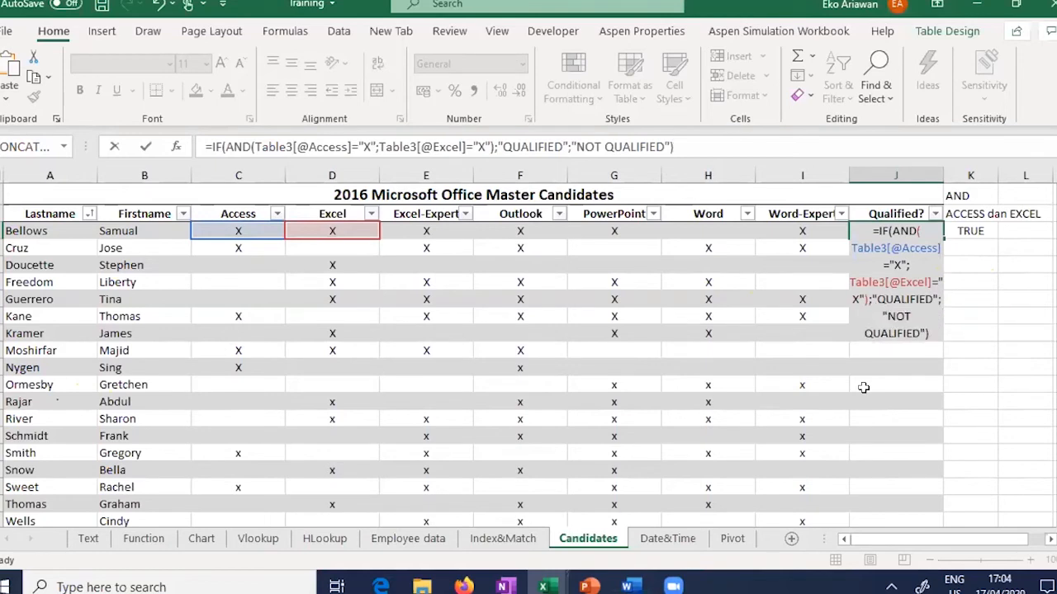
{"action": "key", "text": "Return"}
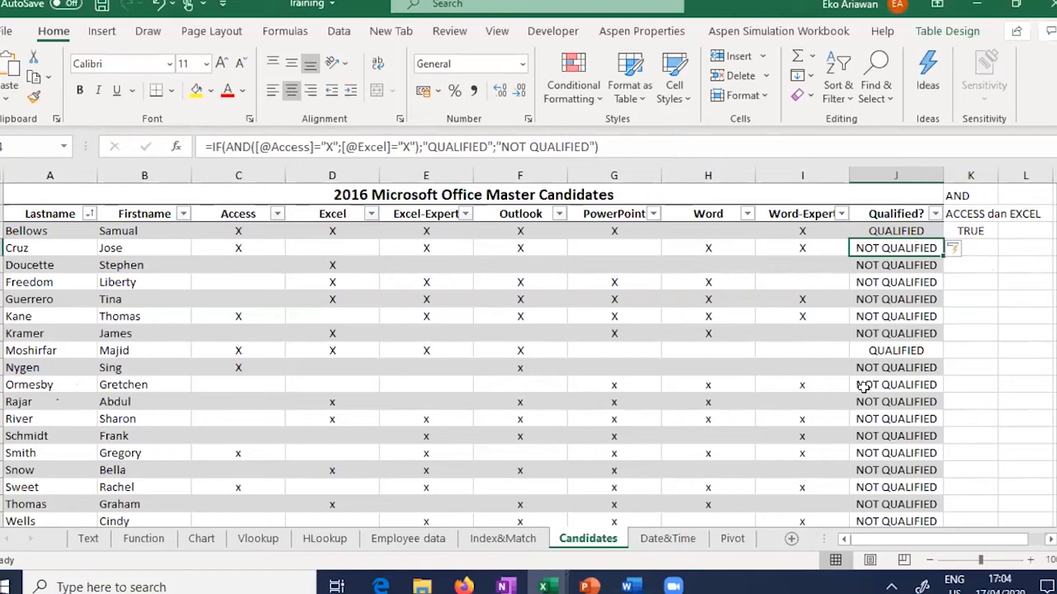
{"action": "left_click", "coordinate": [239, 232]}
Step: Change the K1 heading to 'OR' and the K2 note to 'EXCEL or EXCEL EXPER'
{"action": "left_click", "coordinate": [307, 231]}
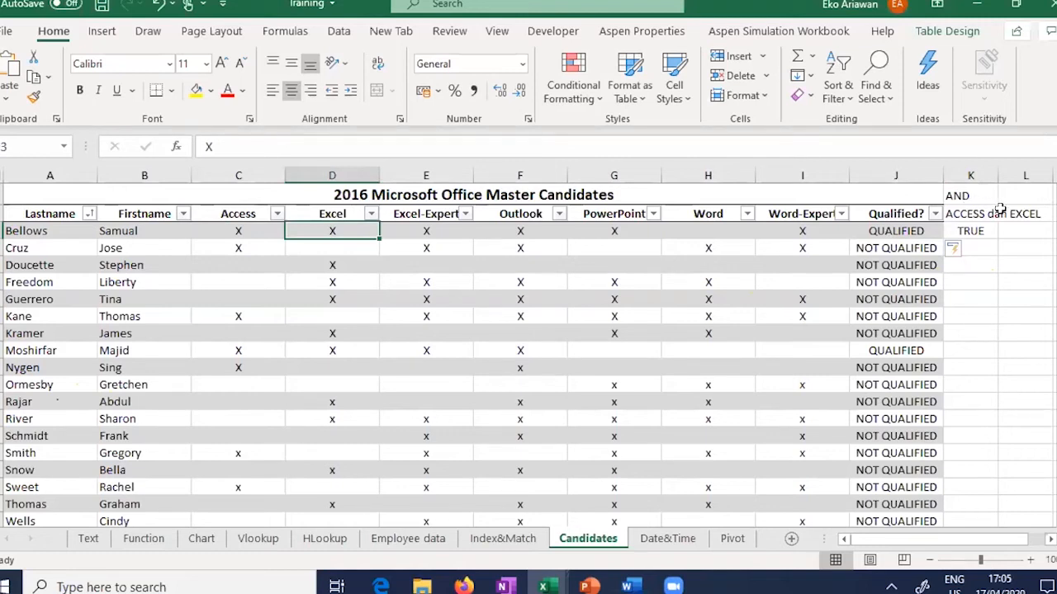
{"action": "left_click", "coordinate": [977, 196]}
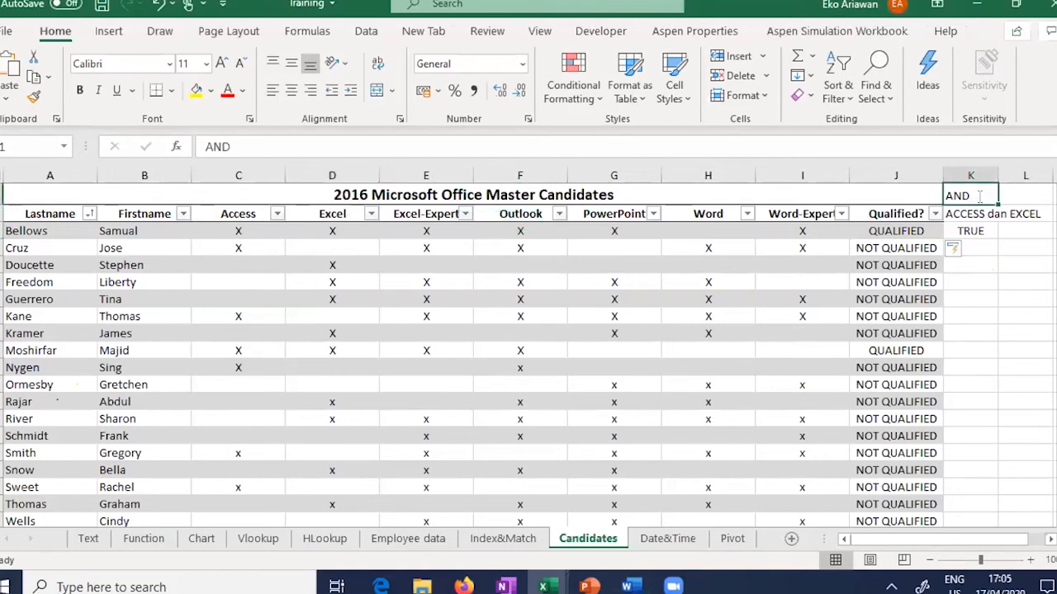
{"action": "type", "text": "OR"}
{"action": "key", "text": "Return"}
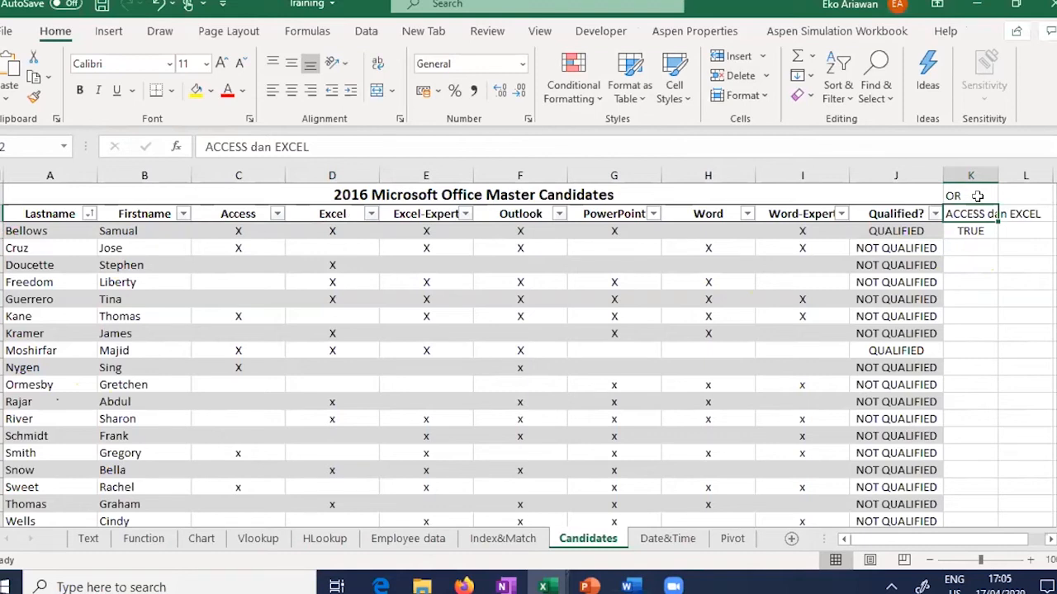
{"action": "type", "text": "EX"}
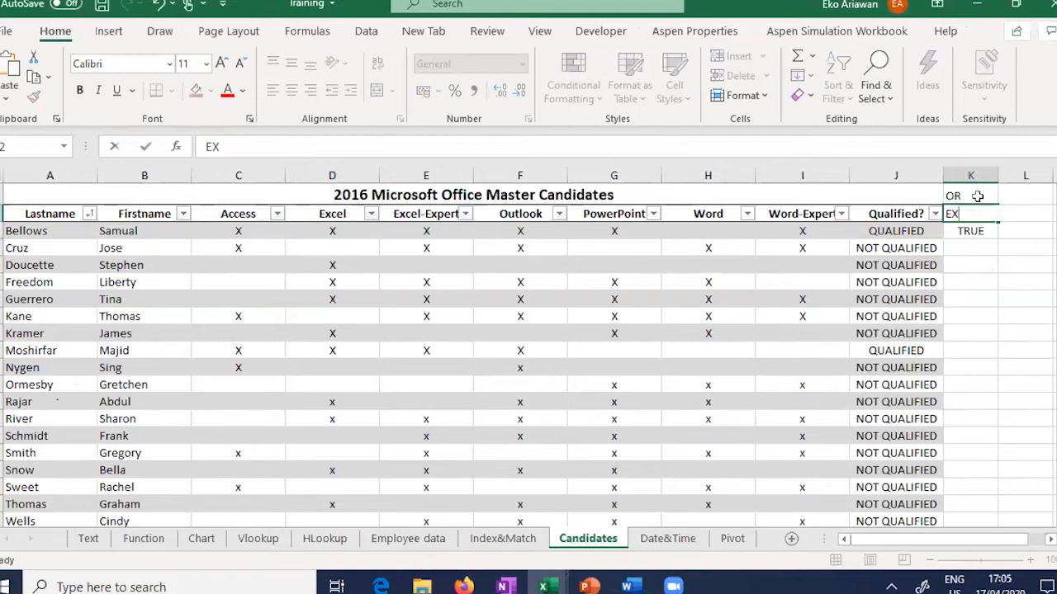
{"action": "type", "text": "CEL or EXCEL E"}
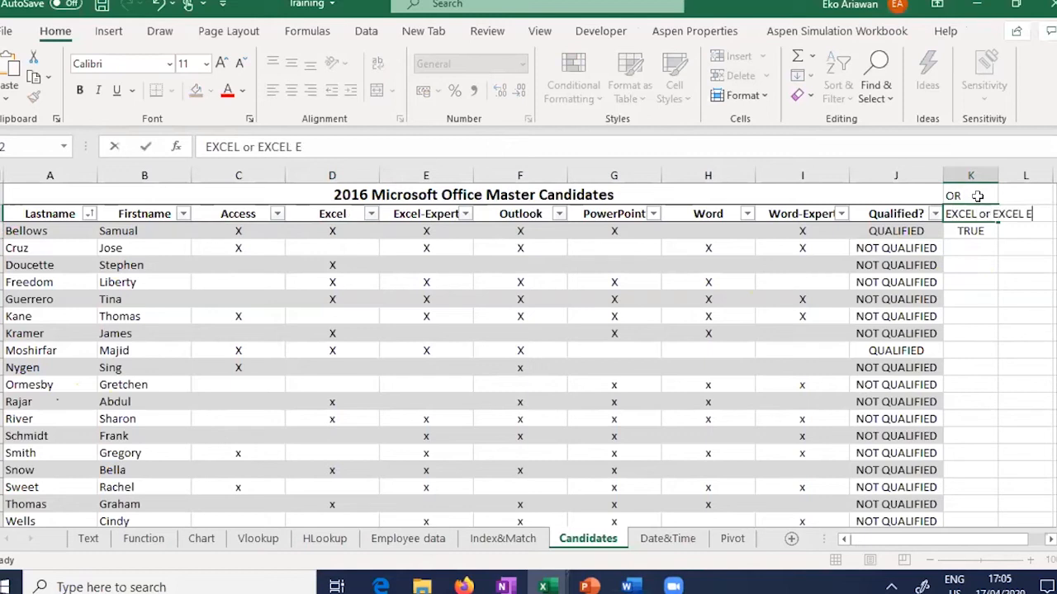
{"action": "type", "text": "XPER"}
{"action": "key", "text": "Return"}
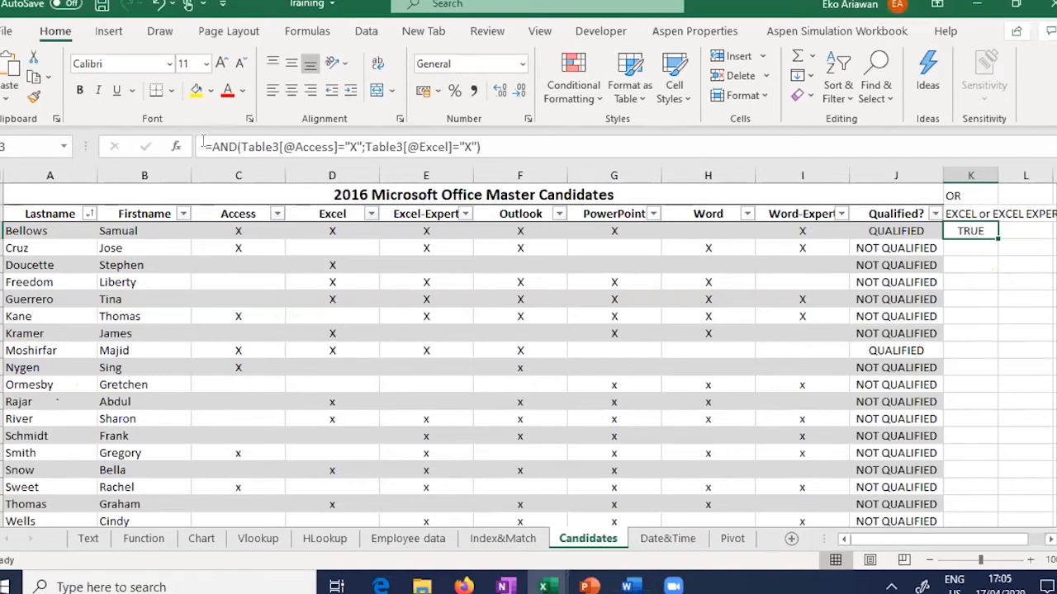
{"action": "left_click_drag", "start_coordinate": [212, 146], "coordinate": [584, 134]}
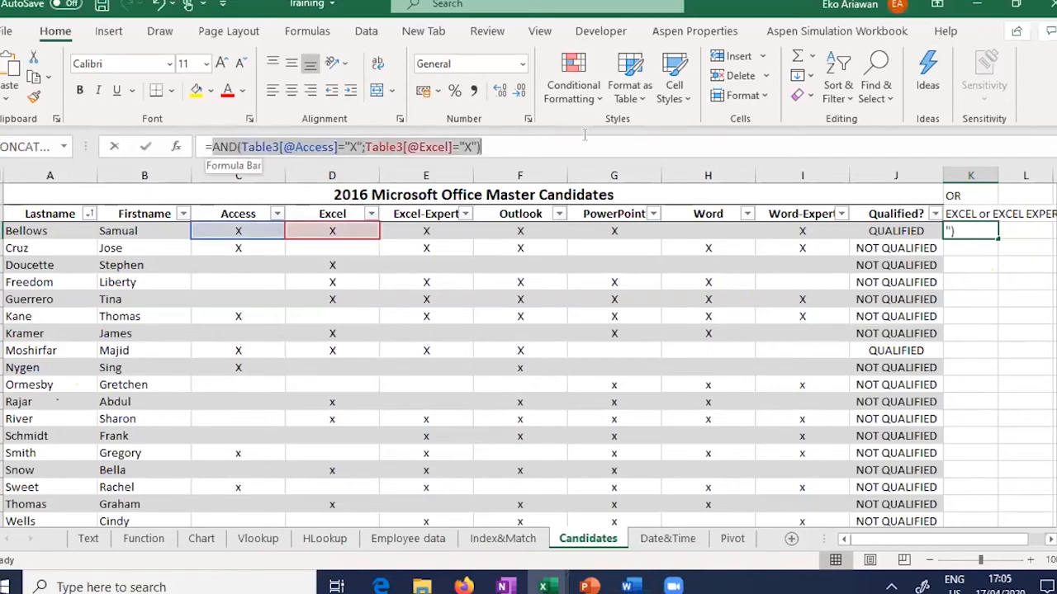
{"action": "type", "text": "OR"}
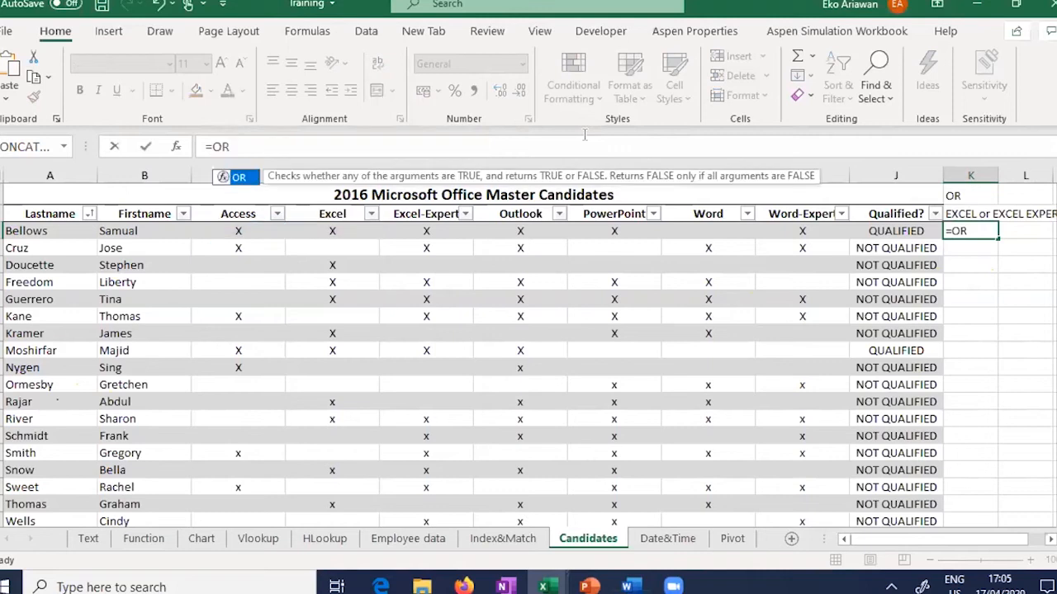
{"action": "type", "text": "("}
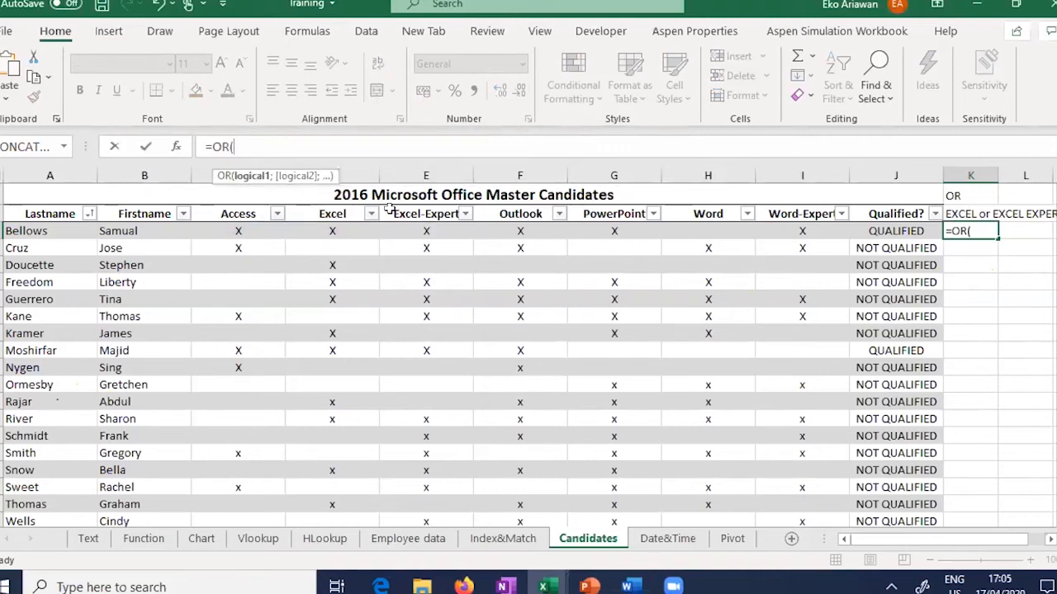
{"action": "left_click", "coordinate": [345, 232]}
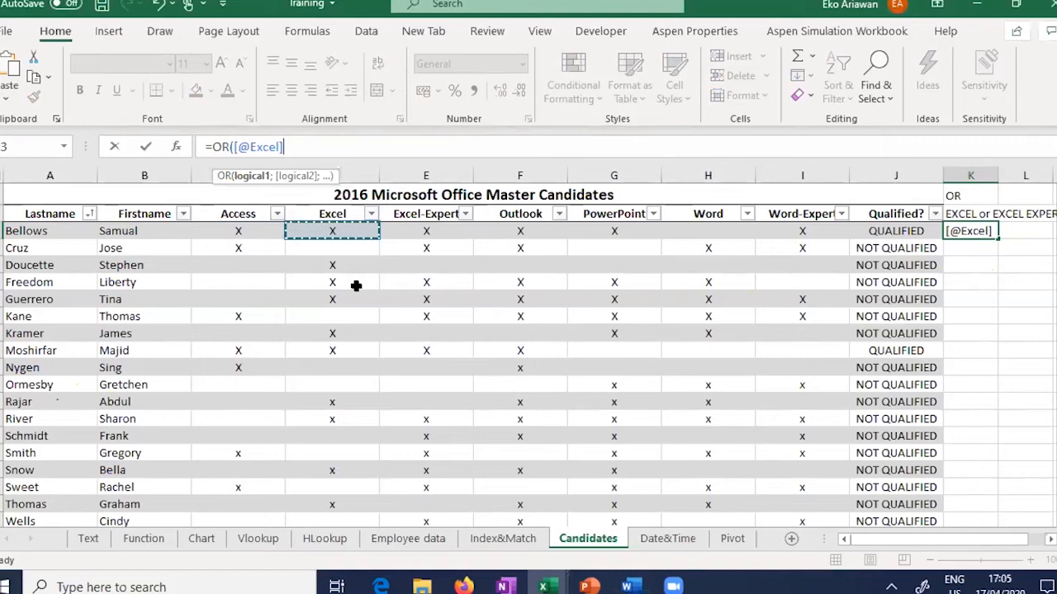
{"action": "type", "text": "=\"X\""}
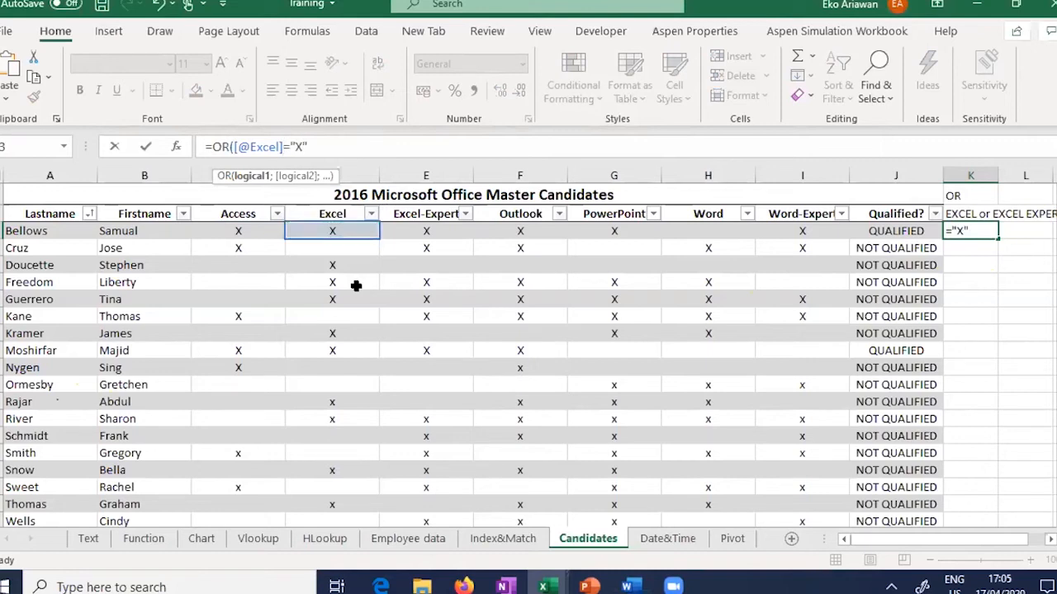
{"action": "type", "text": ";"}
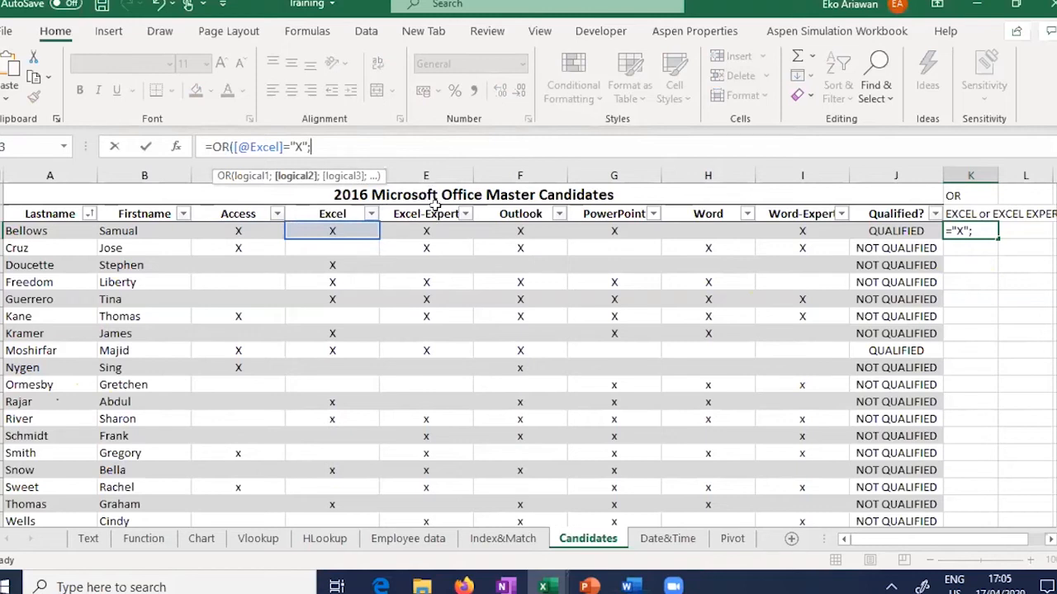
{"action": "left_click", "coordinate": [427, 231]}
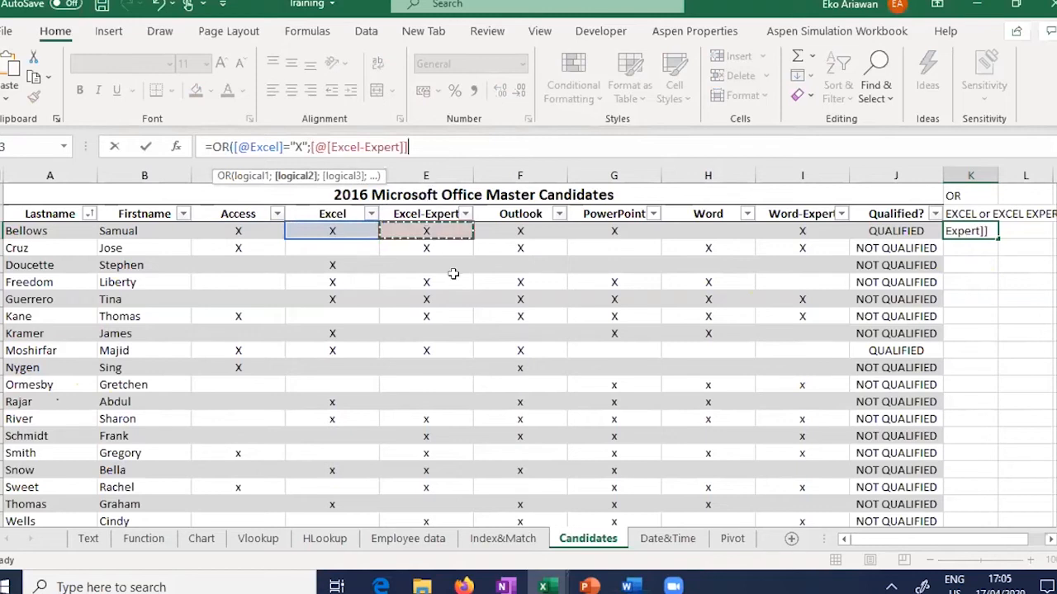
{"action": "type", "text": "=\""}
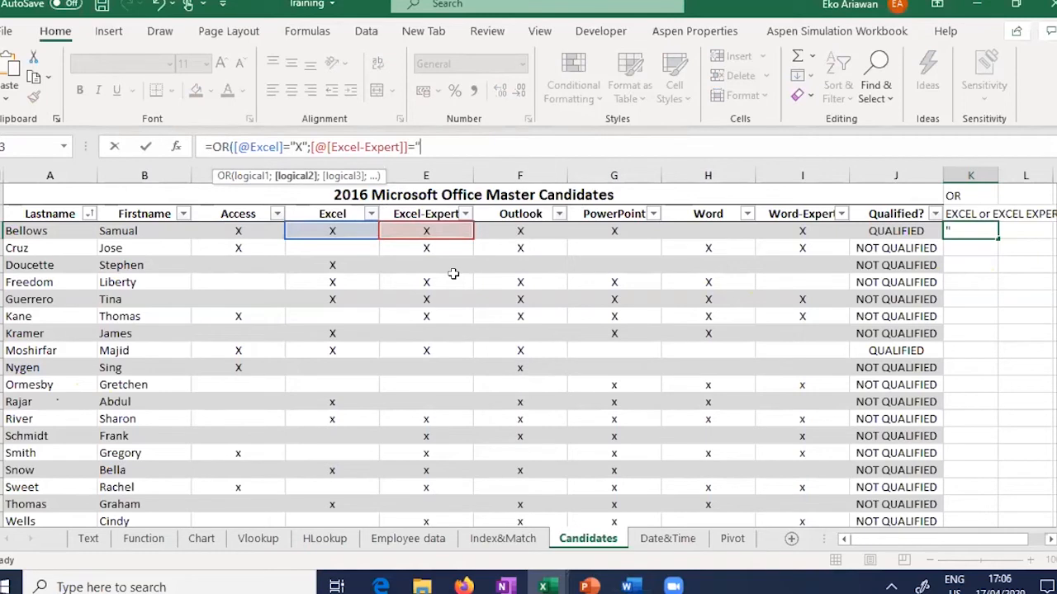
{"action": "type", "text": "X\")"}
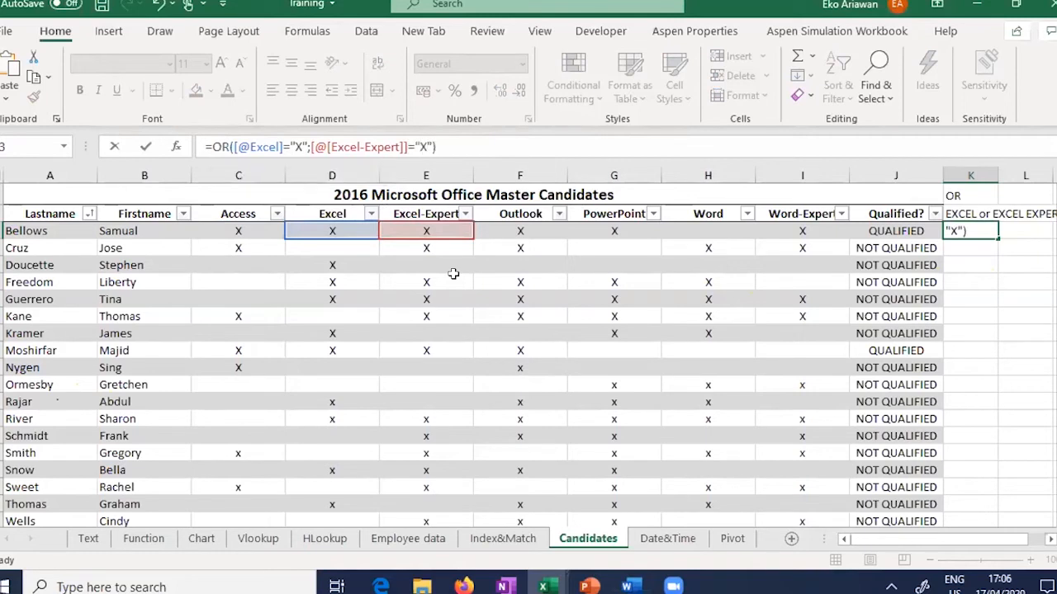
{"action": "key", "text": "Return"}
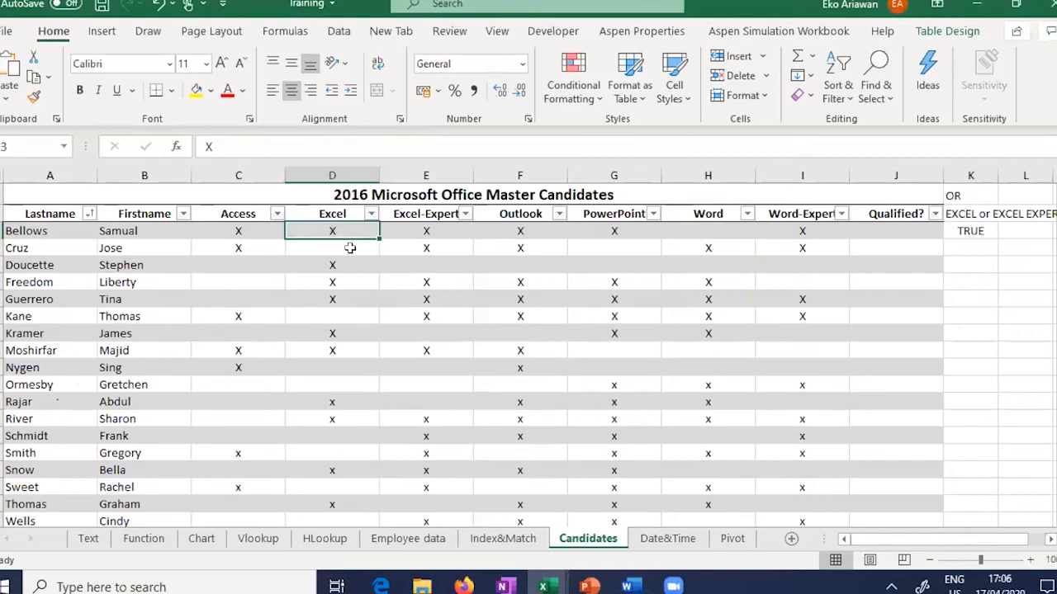
Step: Clear Cruz's X under Excel-Expert in E4
{"action": "left_click", "coordinate": [443, 231]}
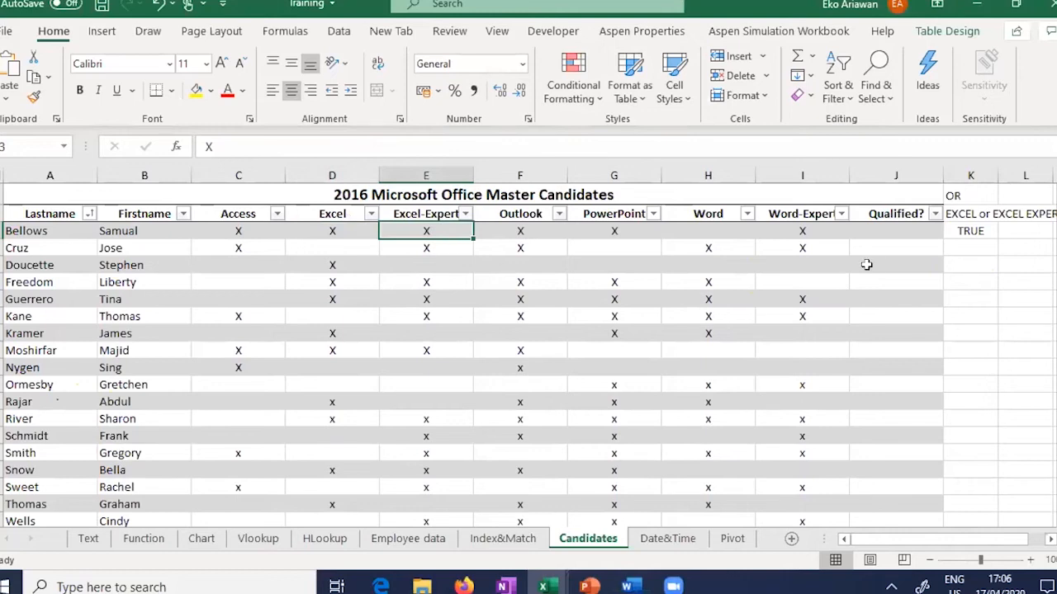
{"action": "key", "text": "Down"}
{"action": "key", "text": "Delete"}
Step: Copy K3's OR formula text and start =IF( in Bellows' Qualified? cell J3
{"action": "left_click", "coordinate": [965, 225]}
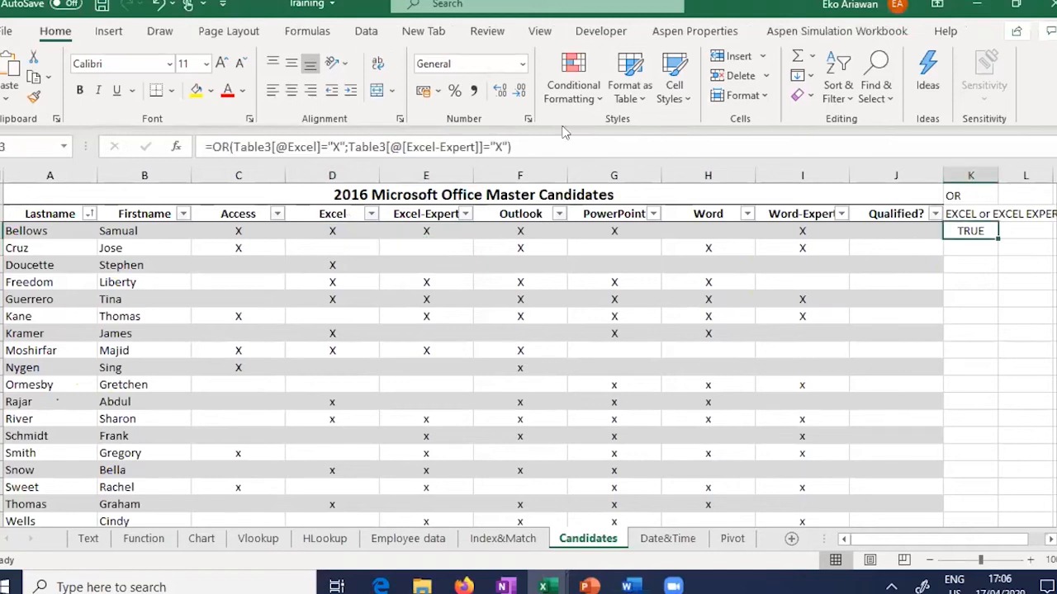
{"action": "key", "text": "F2"}
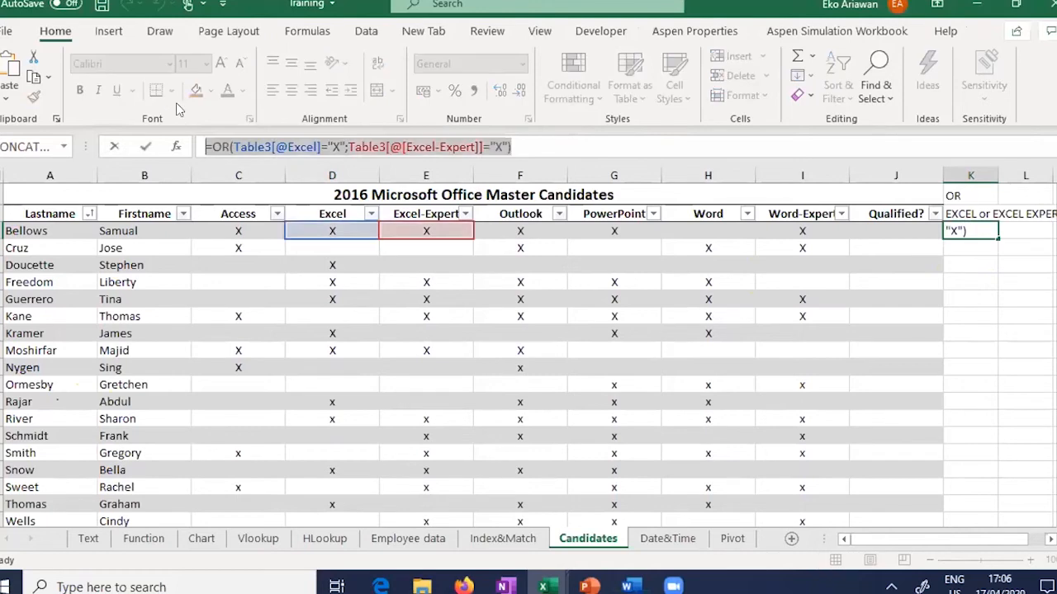
{"action": "key", "text": "Escape"}
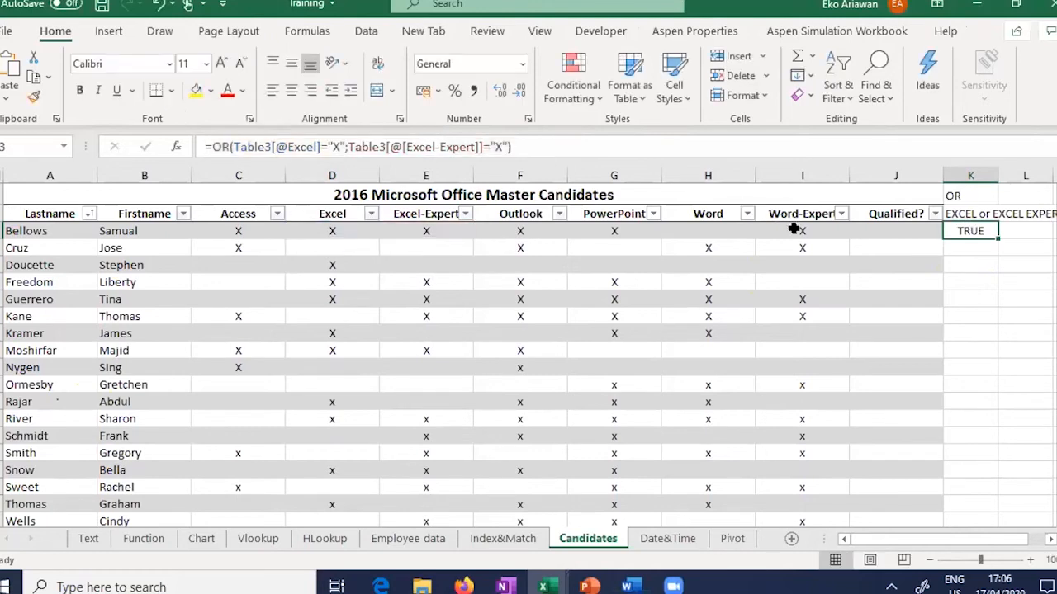
{"action": "left_click", "coordinate": [883, 231]}
{"action": "type", "text": "="}
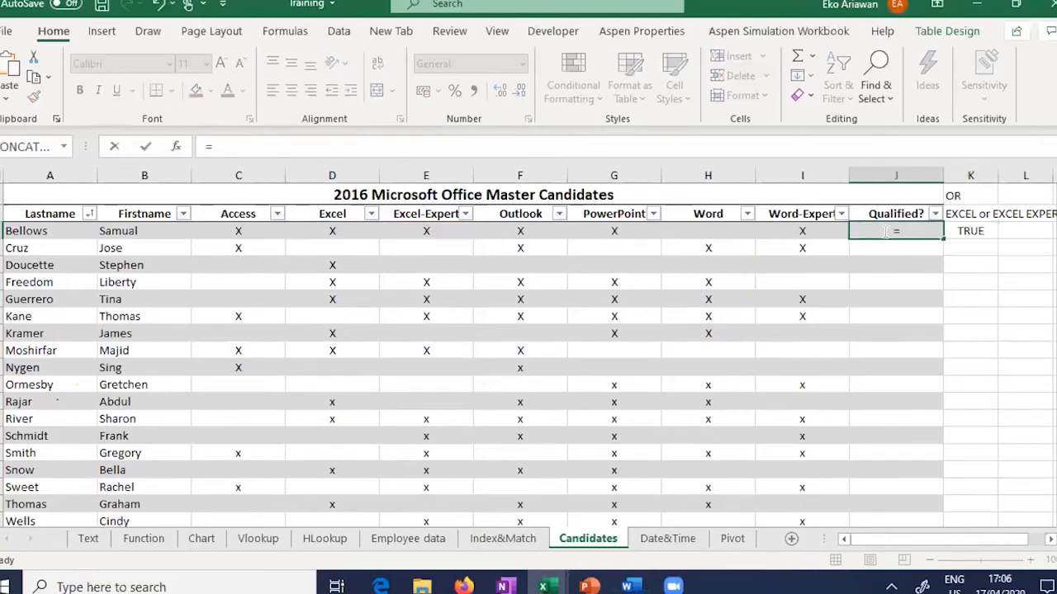
{"action": "type", "text": "IF("}
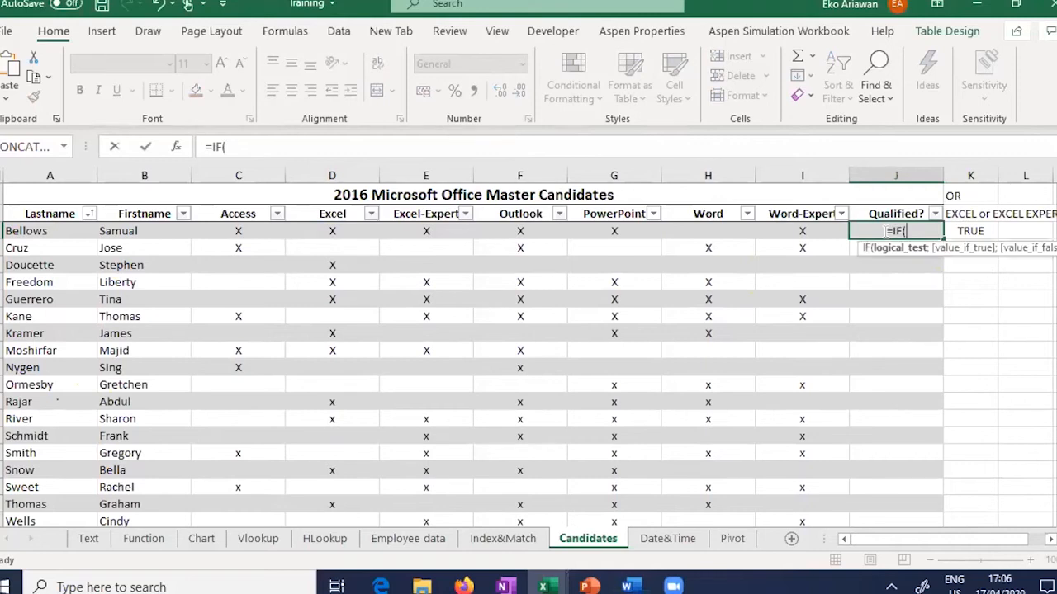
Step: Build the IF formula with the pasted OR test and "QUALIFIED","NOT QUALIFIED", which is rejected
{"action": "key", "text": "ctrl+v"}
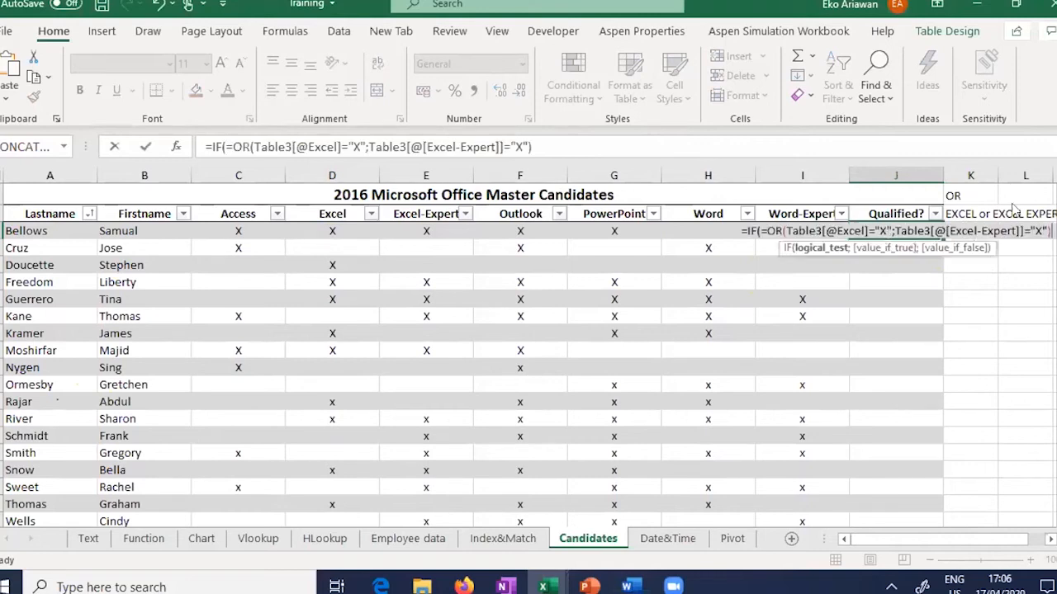
{"action": "left_click", "coordinate": [768, 232]}
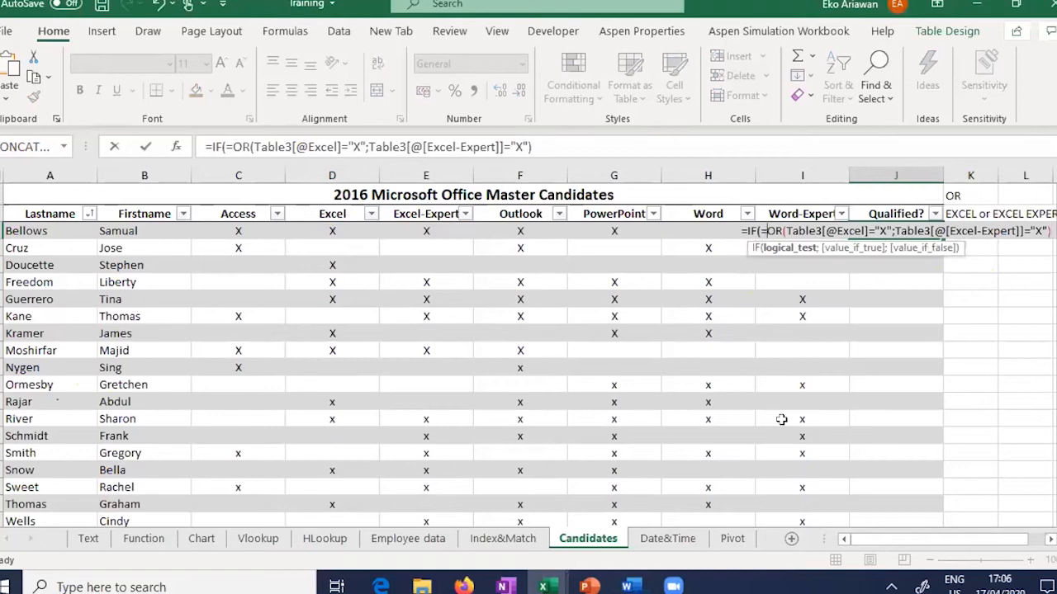
{"action": "key", "text": "BackSpace"}
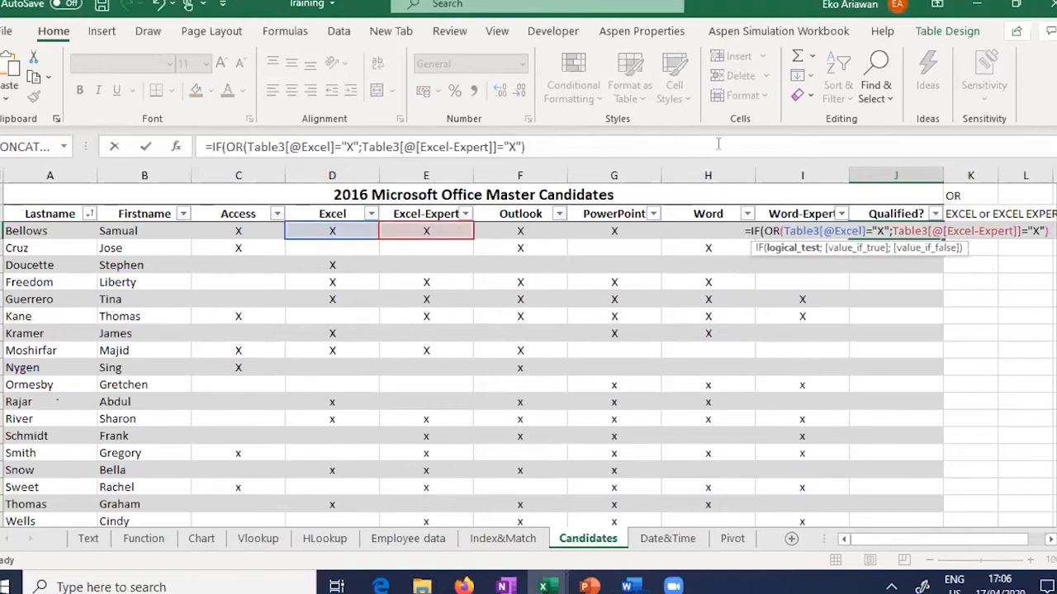
{"action": "left_click", "coordinate": [717, 143]}
{"action": "type", "text": ",\""}
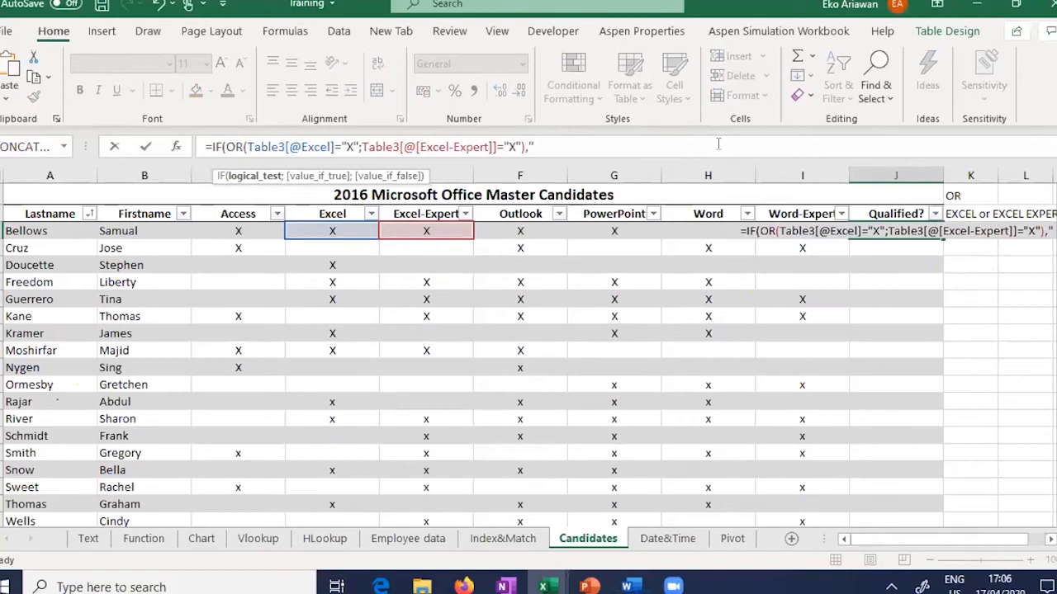
{"action": "type", "text": "QUALIFIED\""}
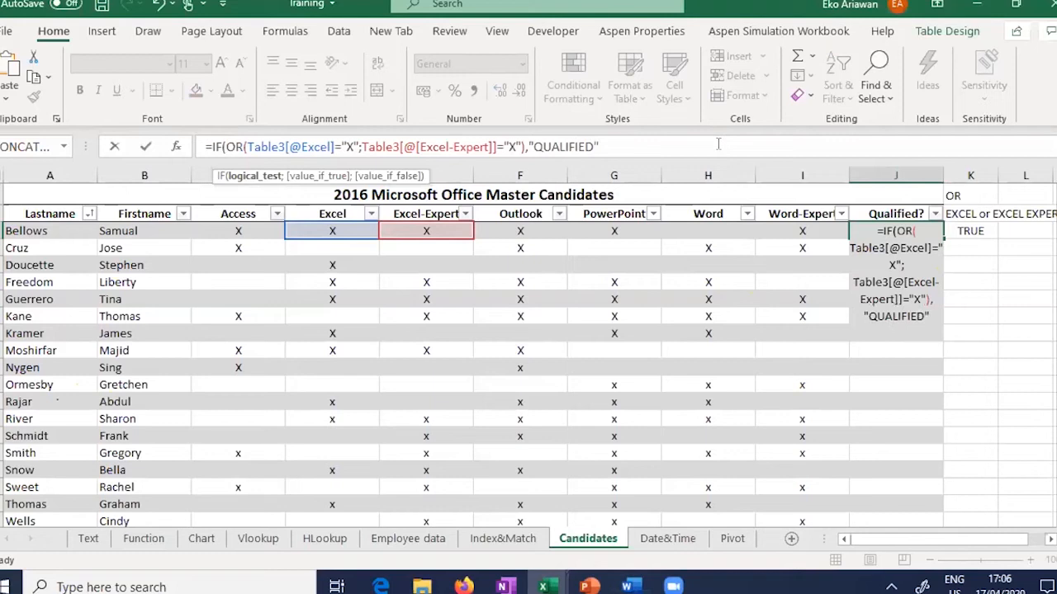
{"action": "type", "text": ",\"NOT"}
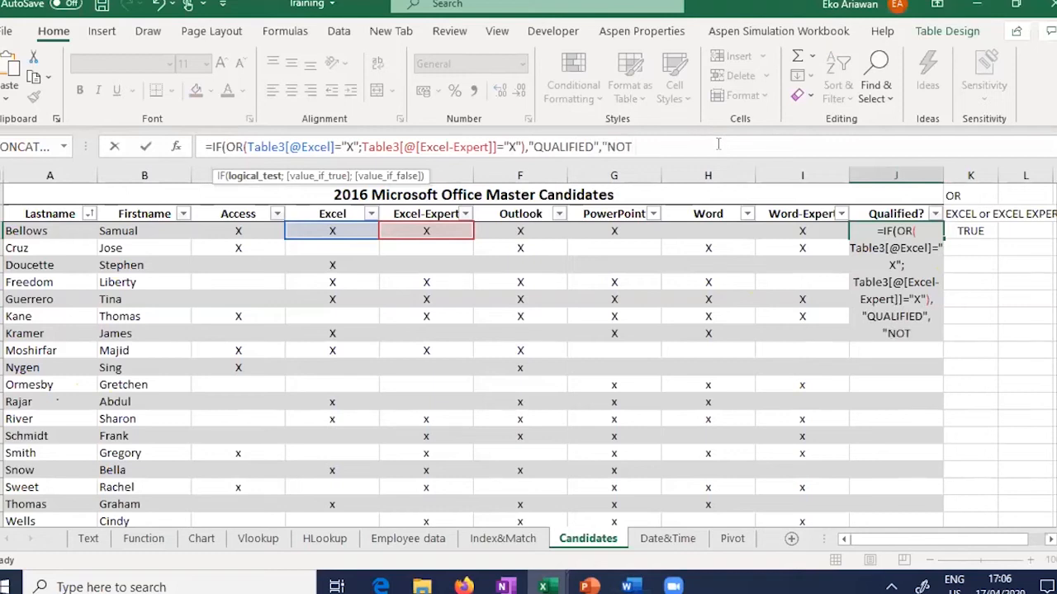
{"action": "type", "text": " QUALIFIE"}
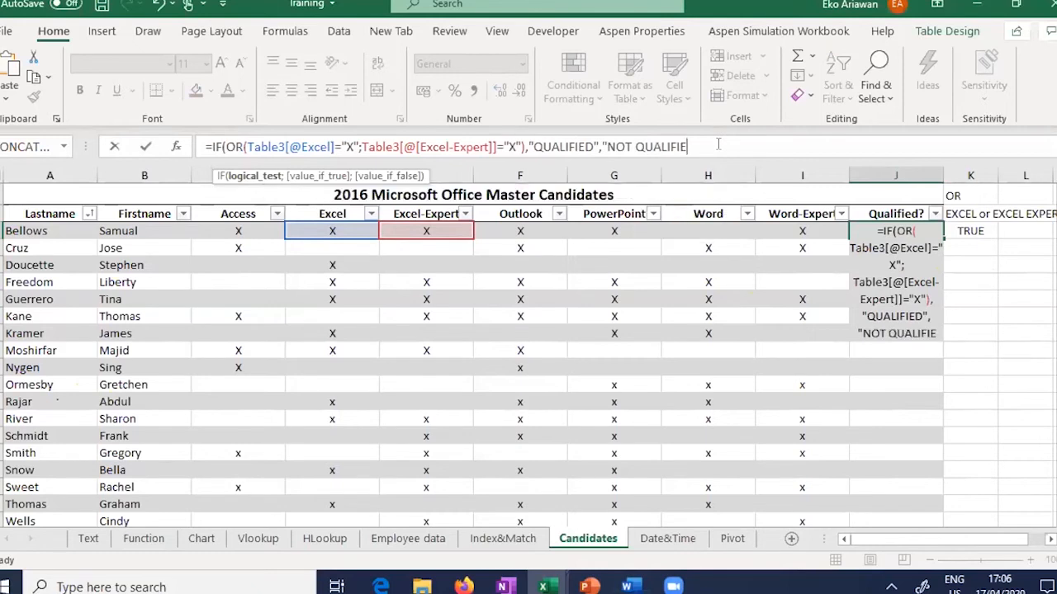
{"action": "type", "text": "D\")"}
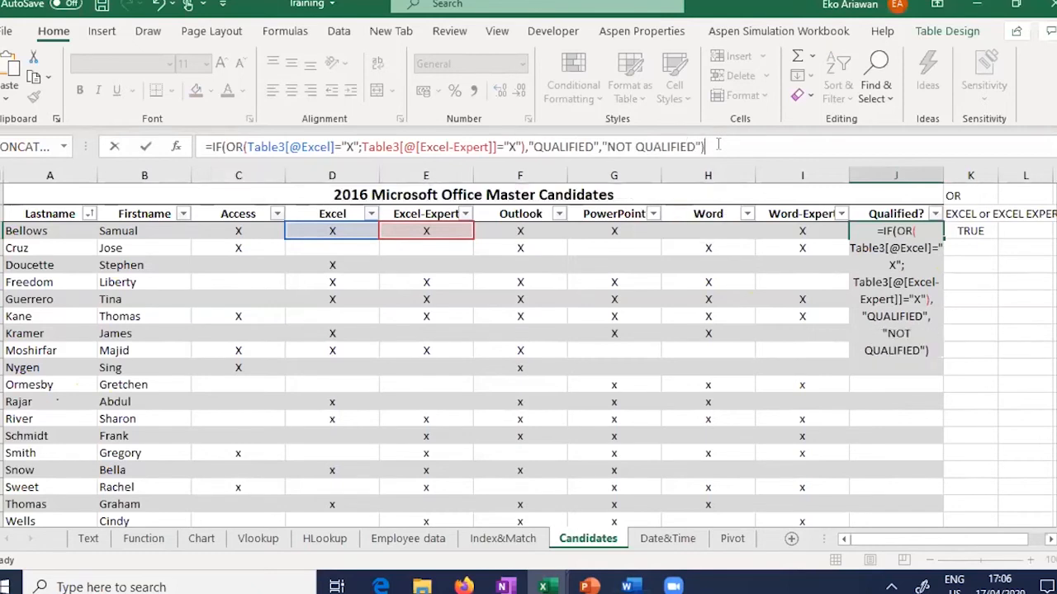
{"action": "key", "text": "Return"}
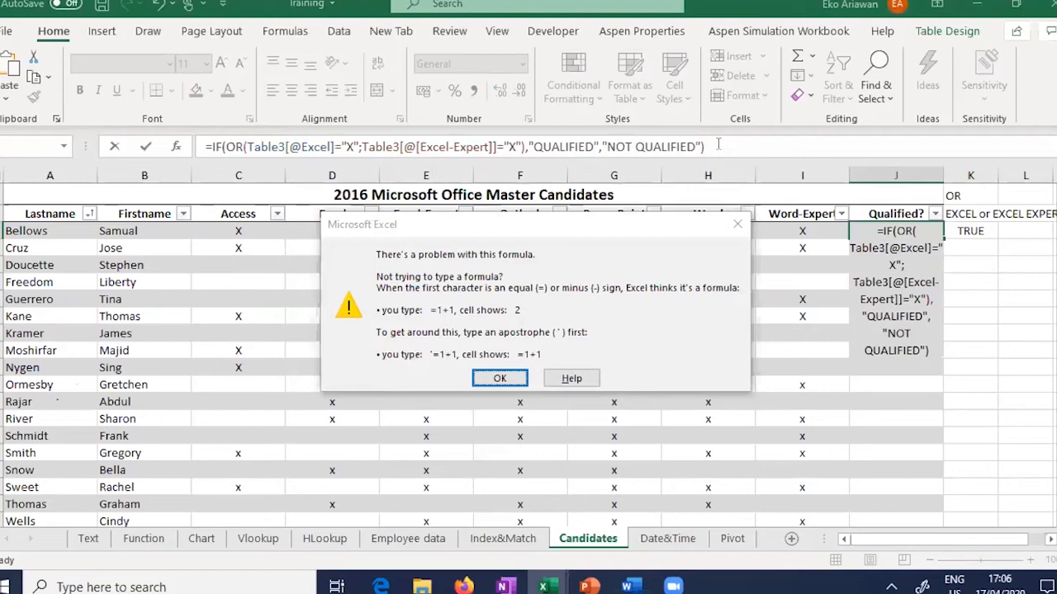
{"action": "key", "text": "Return"}
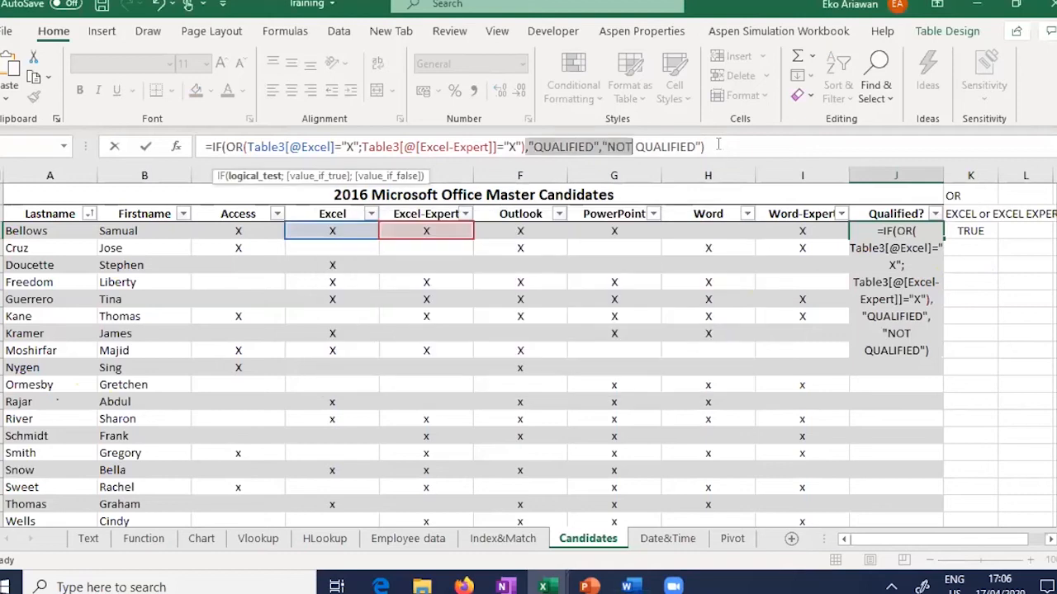
Step: Change the formula's commas to semicolons and commit it down the Qualified? column
{"action": "left_click", "coordinate": [530, 146]}
{"action": "key", "text": "BackSpace"}
{"action": "type", "text": ";"}
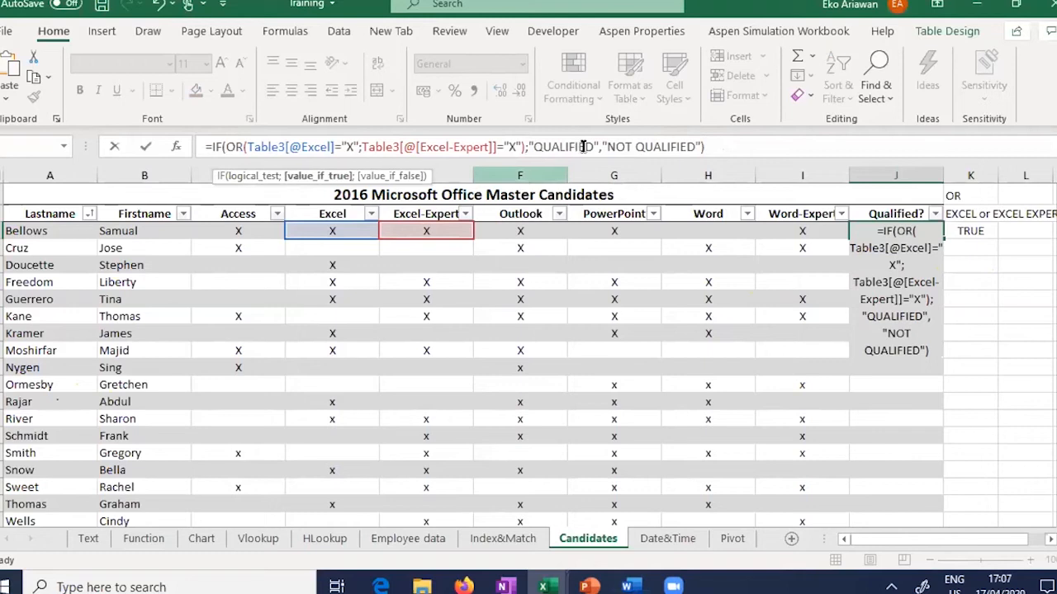
{"action": "left_click", "coordinate": [601, 146]}
{"action": "key", "text": "BackSpace"}
{"action": "type", "text": ";"}
{"action": "key", "text": "BackSpace"}
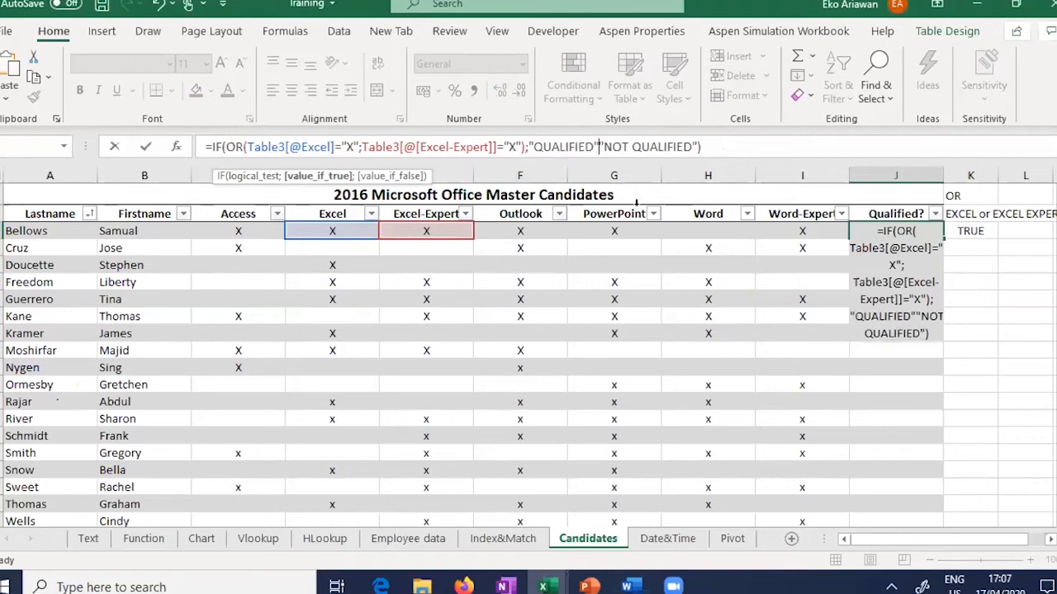
{"action": "type", "text": ";"}
{"action": "key", "text": "Return"}
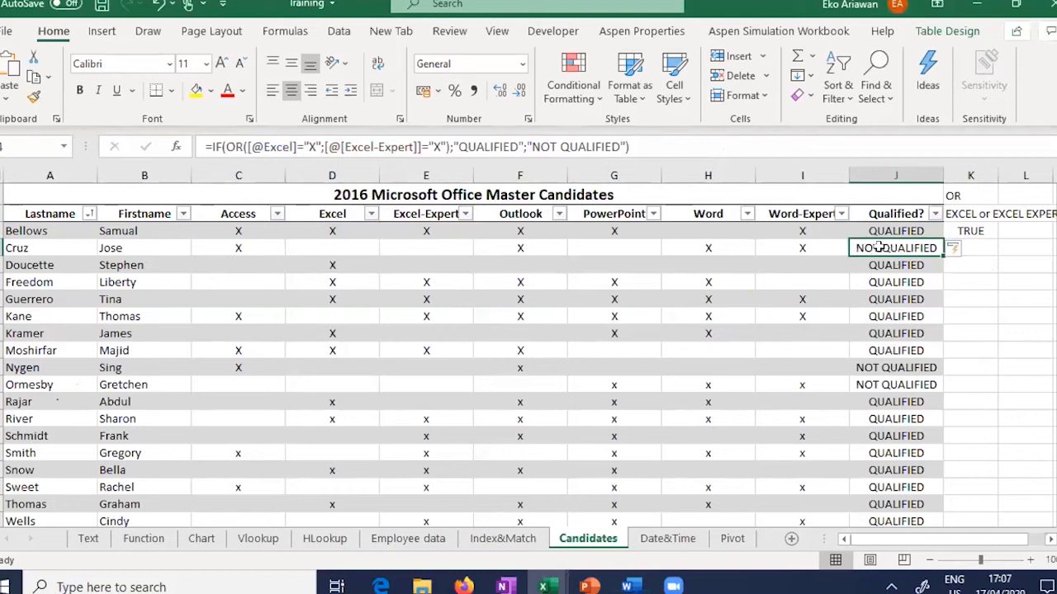
Step: Check Cruz's Excel, Excel-Expert and Qualified cells, then switch to the Date&Time sheet
{"action": "left_click", "coordinate": [348, 246]}
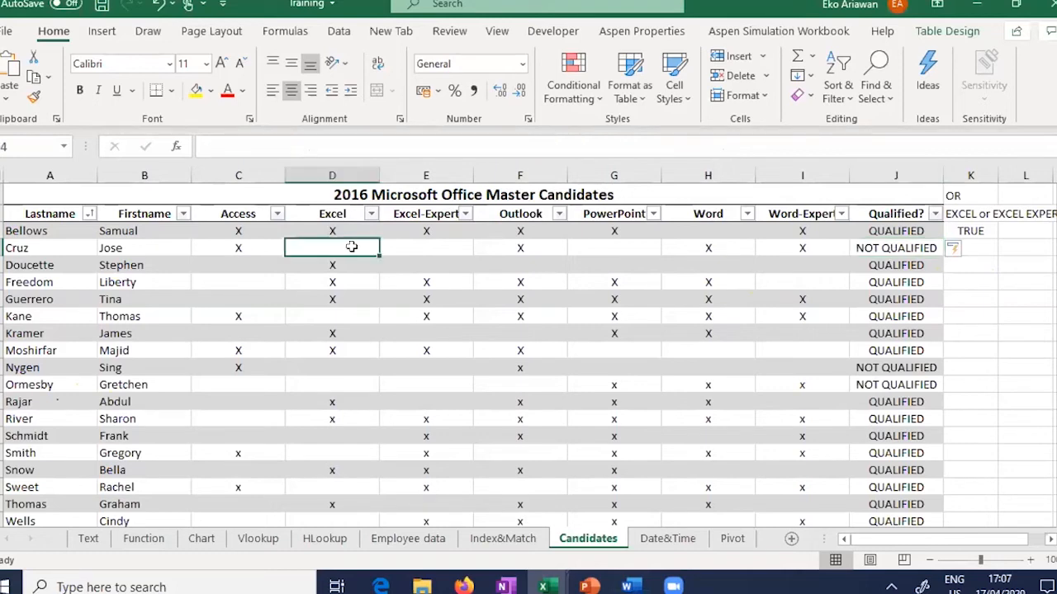
{"action": "left_click", "coordinate": [435, 245]}
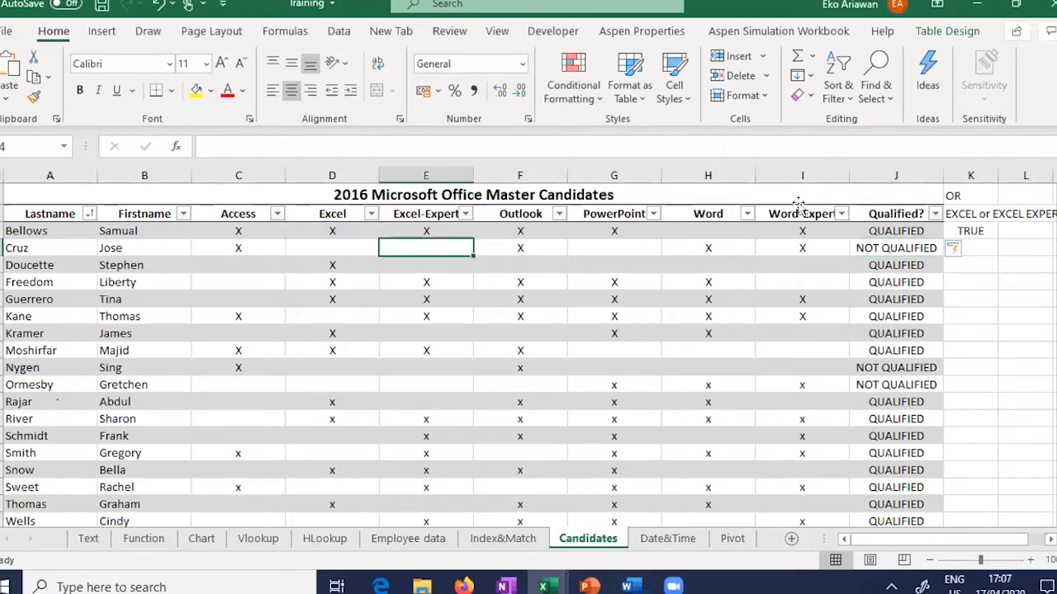
{"action": "left_click", "coordinate": [928, 247]}
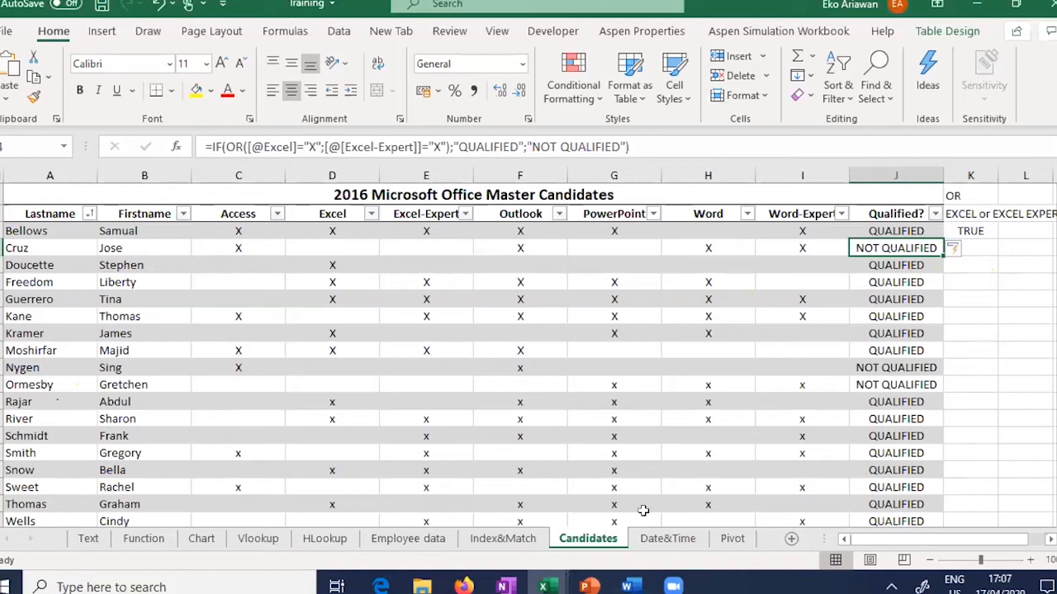
{"action": "left_click", "coordinate": [669, 539]}
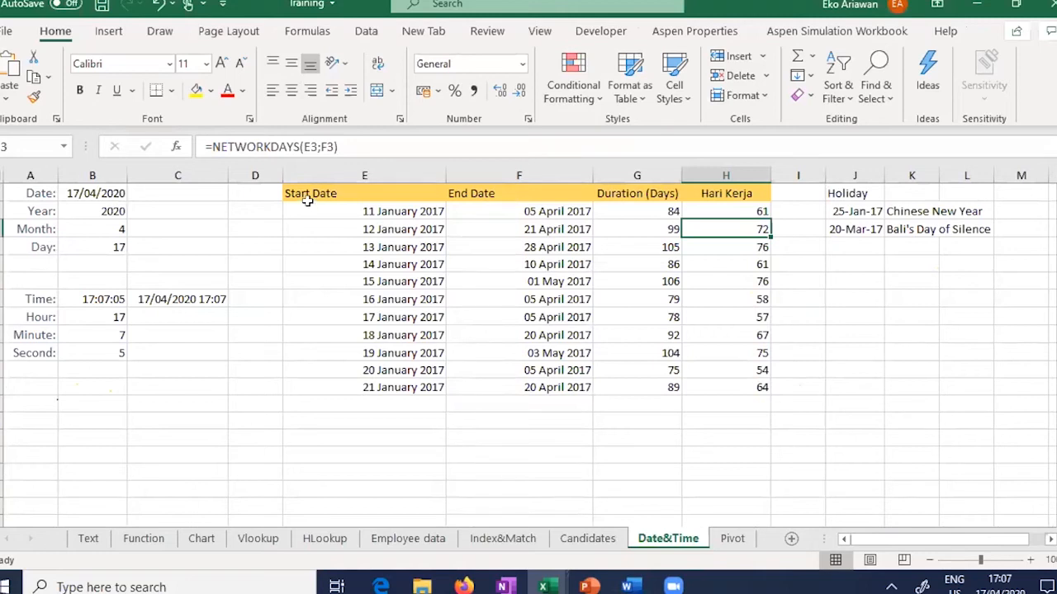
{"action": "left_click", "coordinate": [87, 191]}
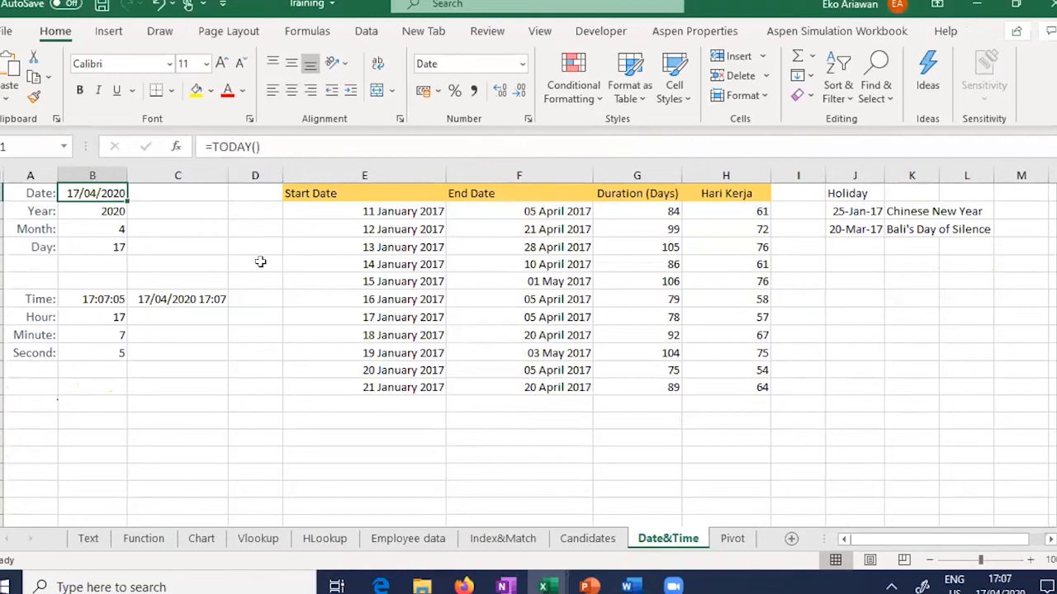
{"action": "type", "text": "="}
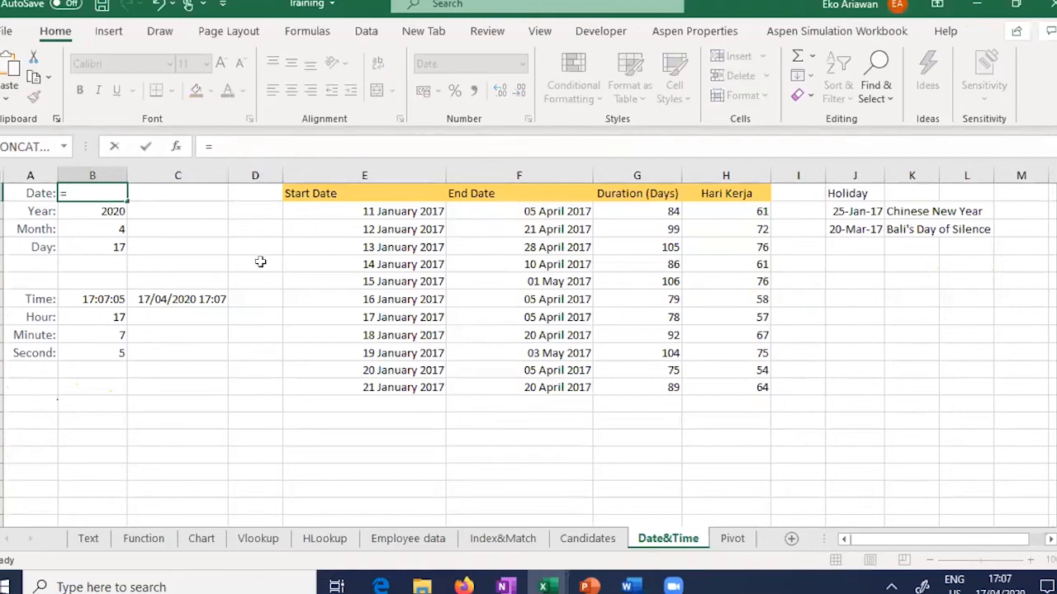
{"action": "type", "text": "TODAY"}
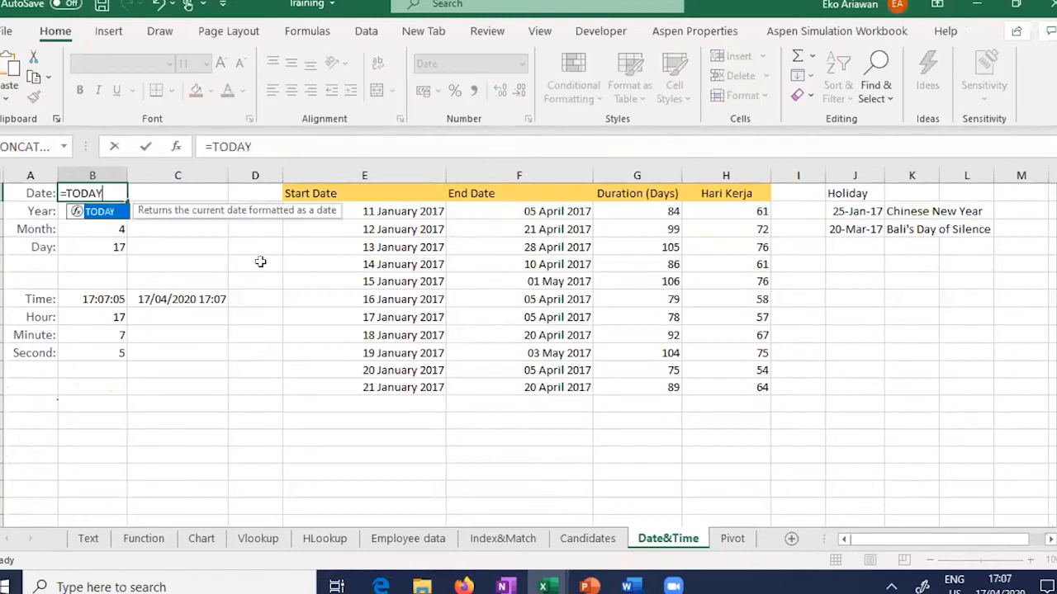
{"action": "type", "text": "()"}
{"action": "key", "text": "Return"}
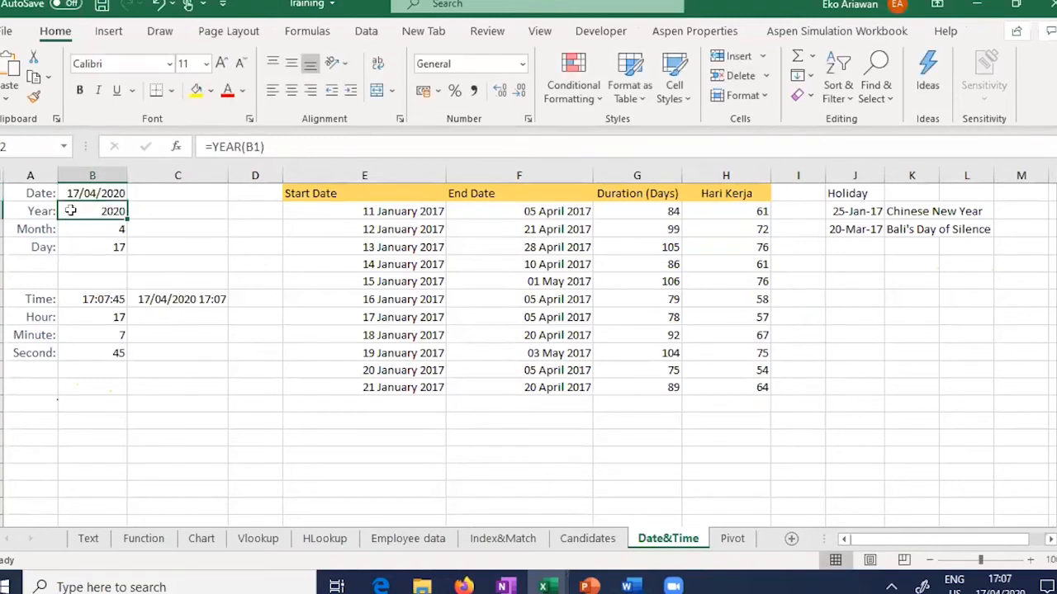
{"action": "key", "text": "Up"}
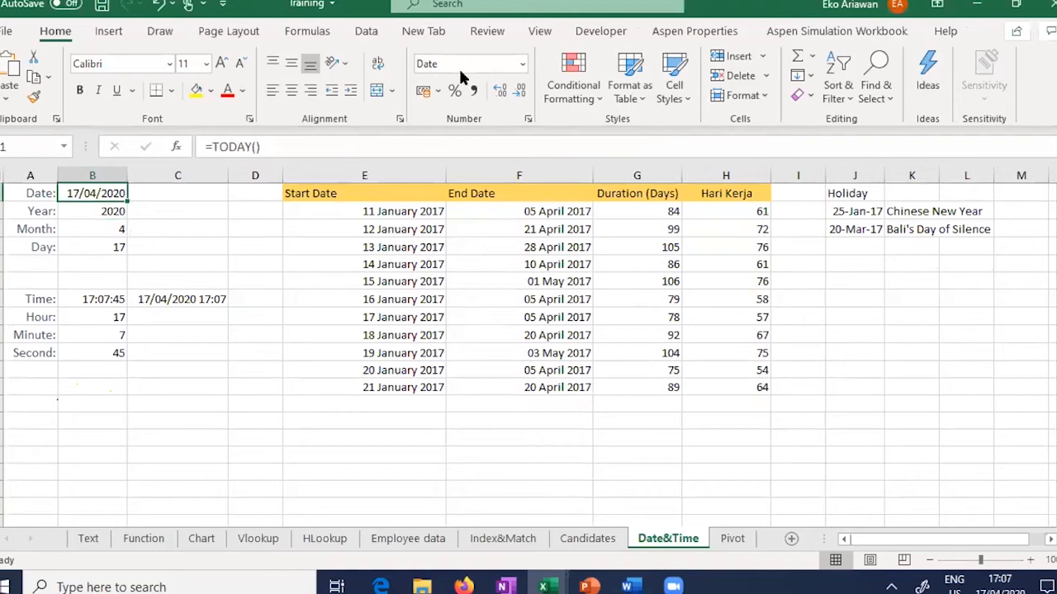
{"action": "left_click", "coordinate": [521, 65]}
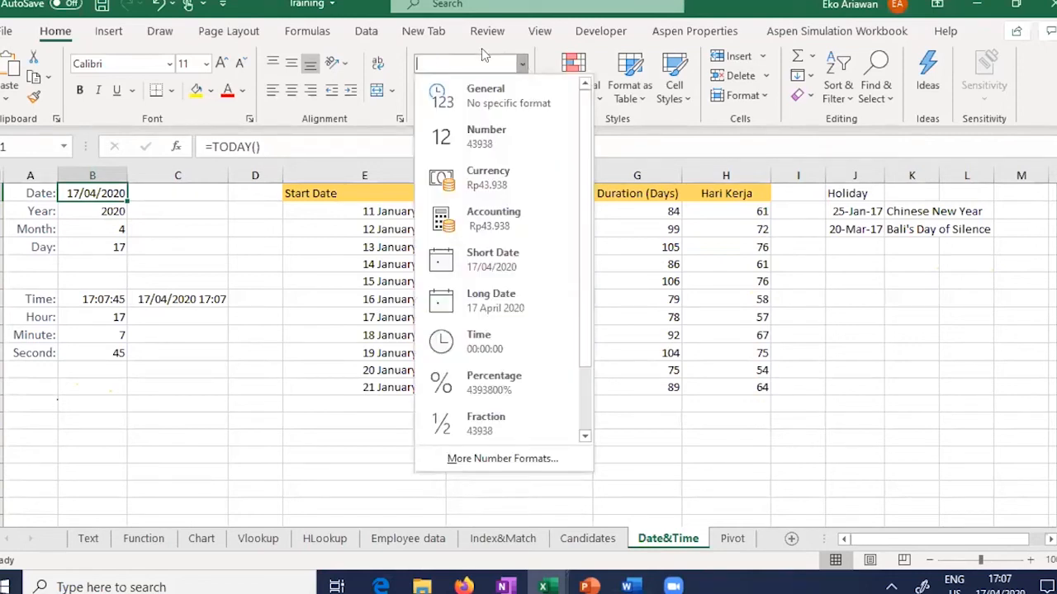
{"action": "key", "text": "Escape"}
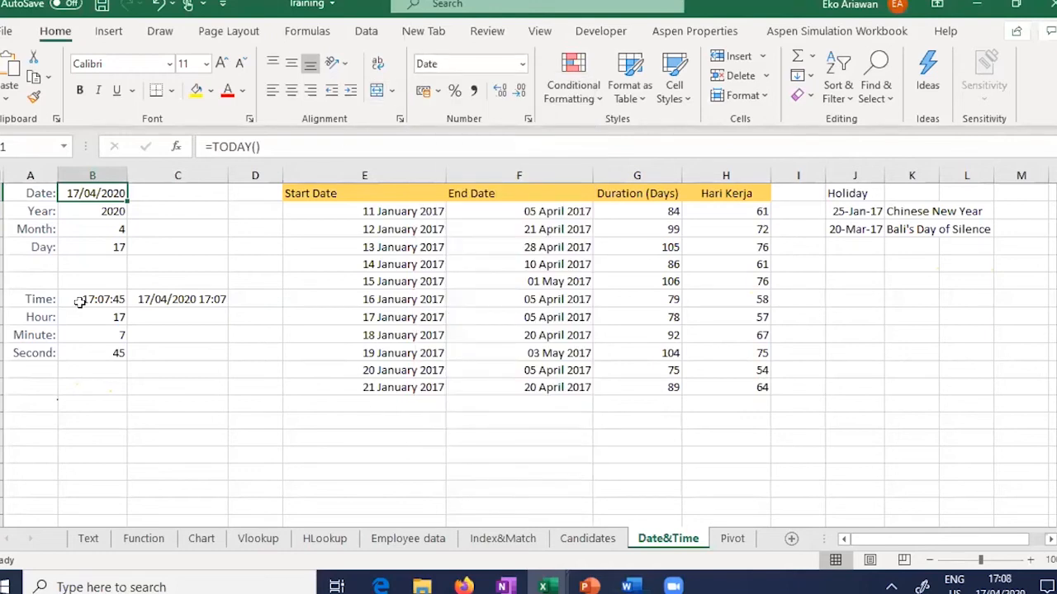
{"action": "key", "text": "Down"}
{"action": "key", "text": "Down"}
{"action": "key", "text": "Down"}
{"action": "key", "text": "Down"}
{"action": "key", "text": "Down"}
{"action": "key", "text": "Down"}
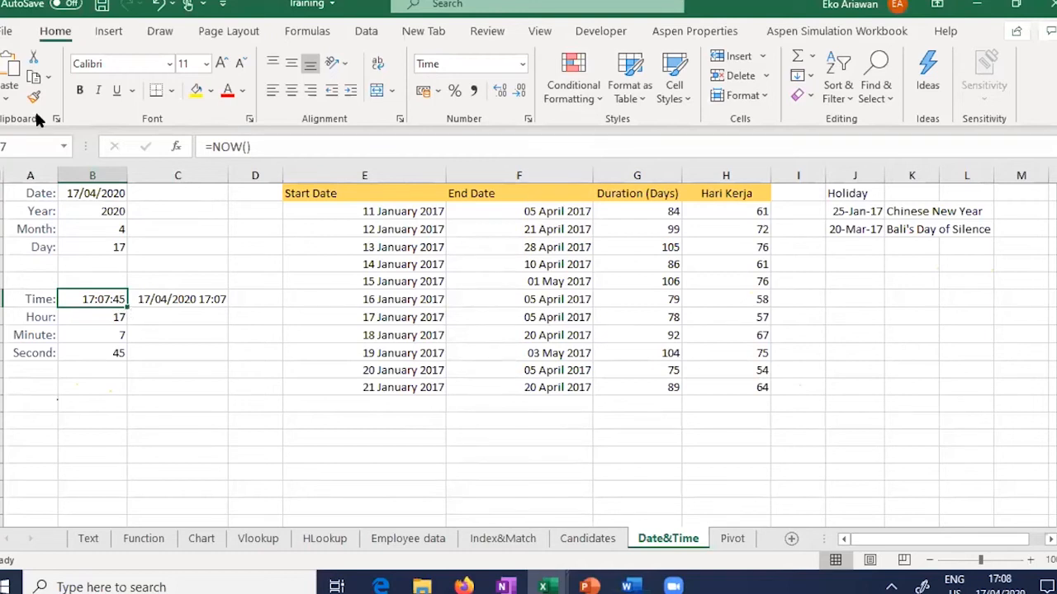
{"action": "left_click", "coordinate": [85, 193]}
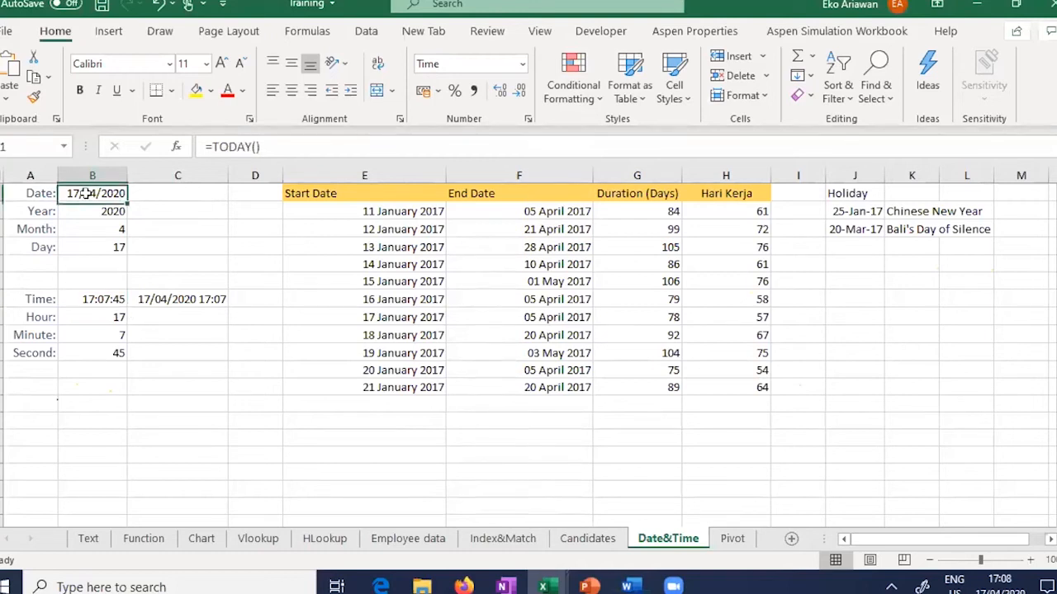
{"action": "left_click", "coordinate": [87, 299]}
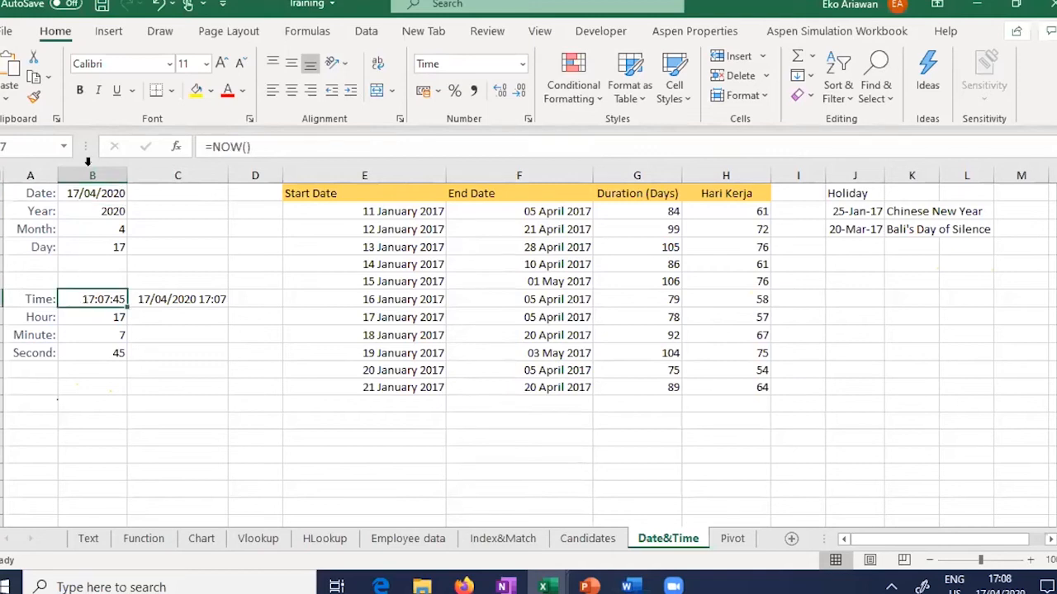
{"action": "left_click", "coordinate": [37, 211]}
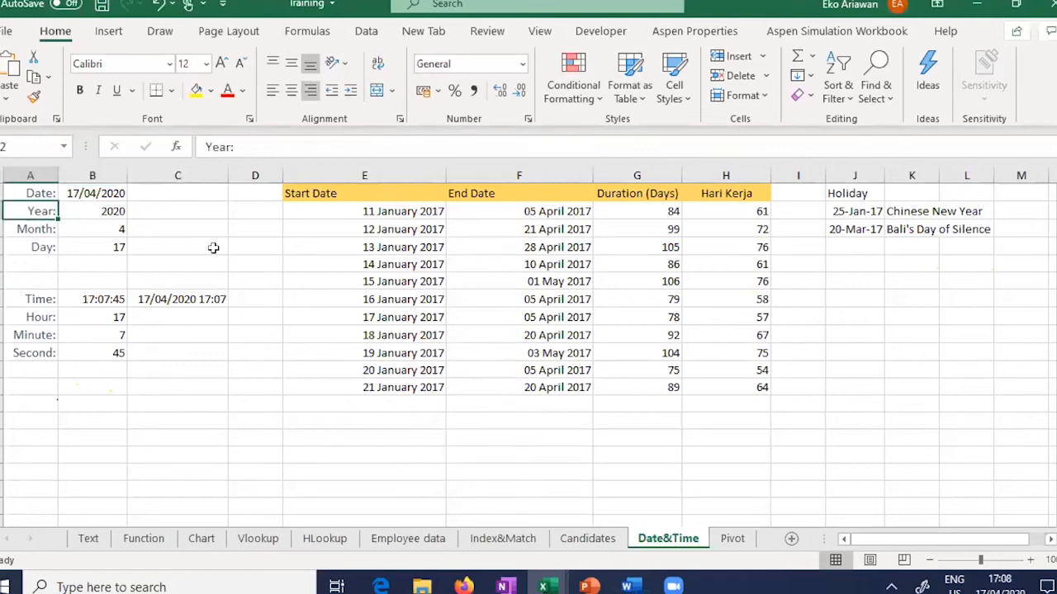
{"action": "left_click", "coordinate": [96, 211]}
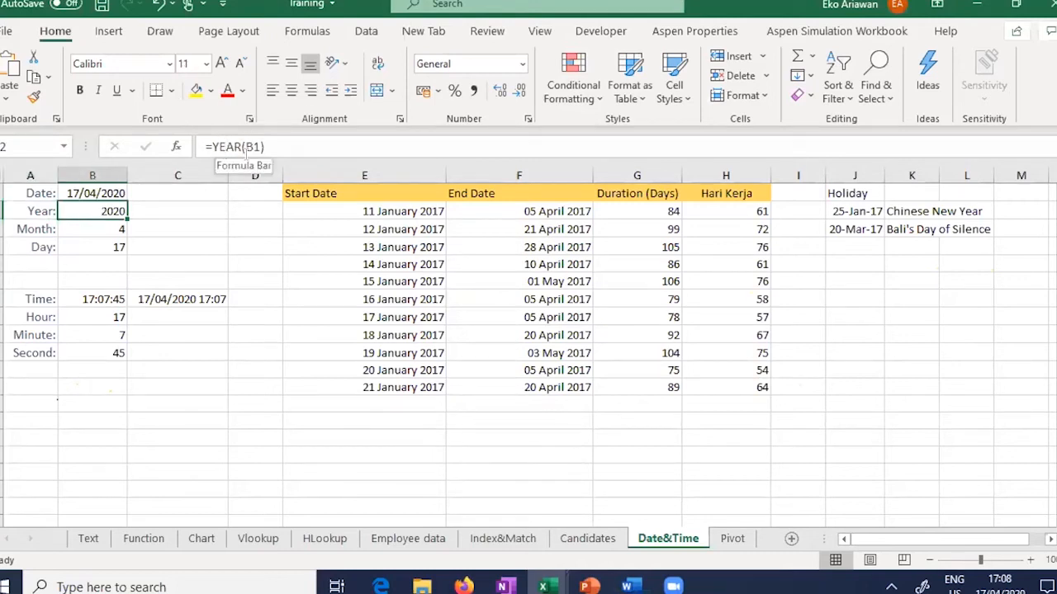
{"action": "left_click", "coordinate": [109, 193]}
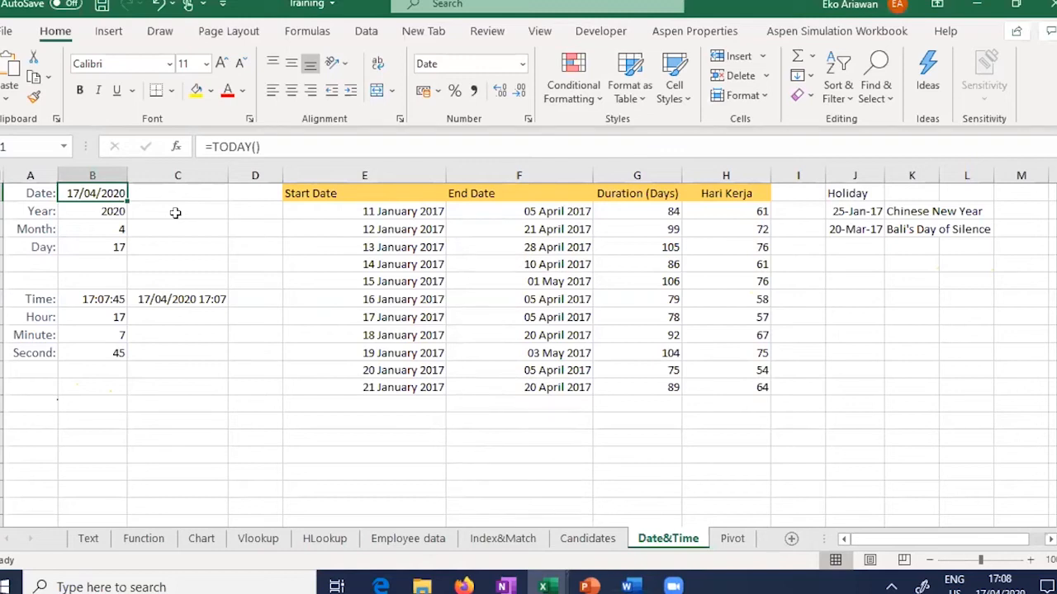
{"action": "left_click", "coordinate": [87, 209]}
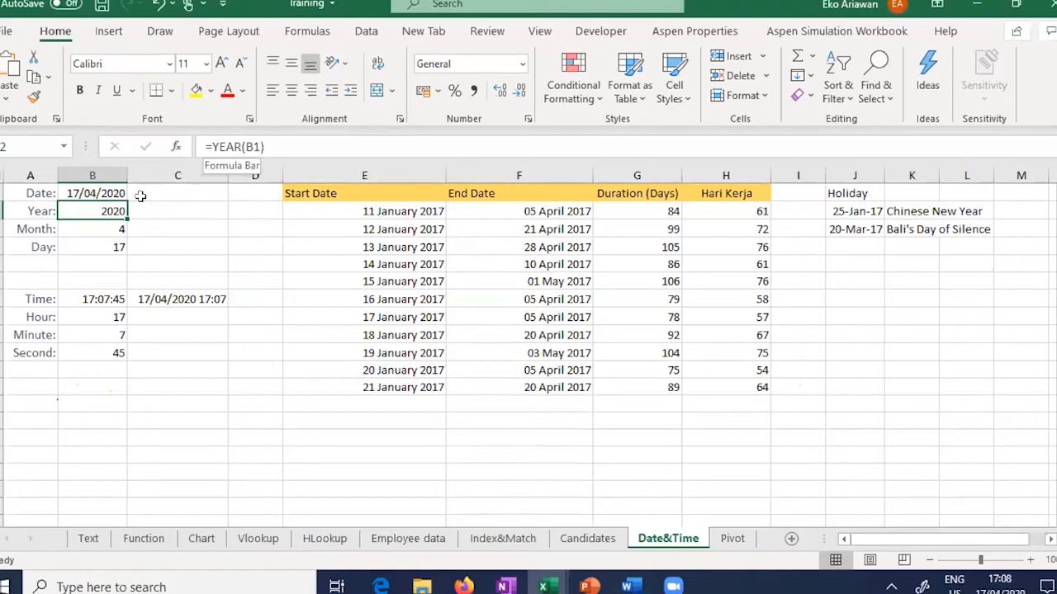
{"action": "left_click", "coordinate": [50, 230]}
{"action": "left_click", "coordinate": [82, 229]}
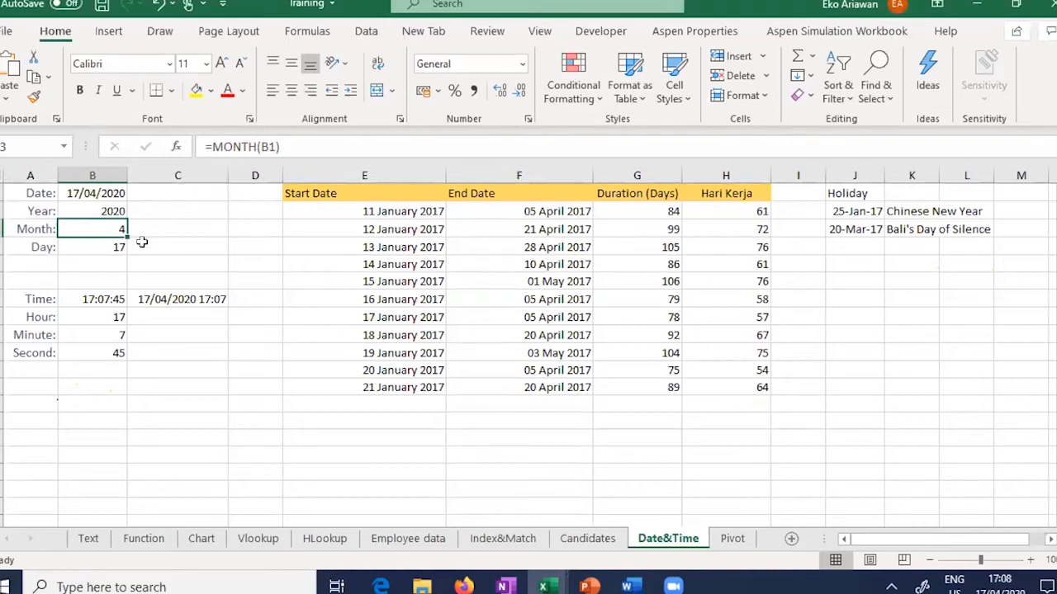
{"action": "left_click", "coordinate": [92, 247]}
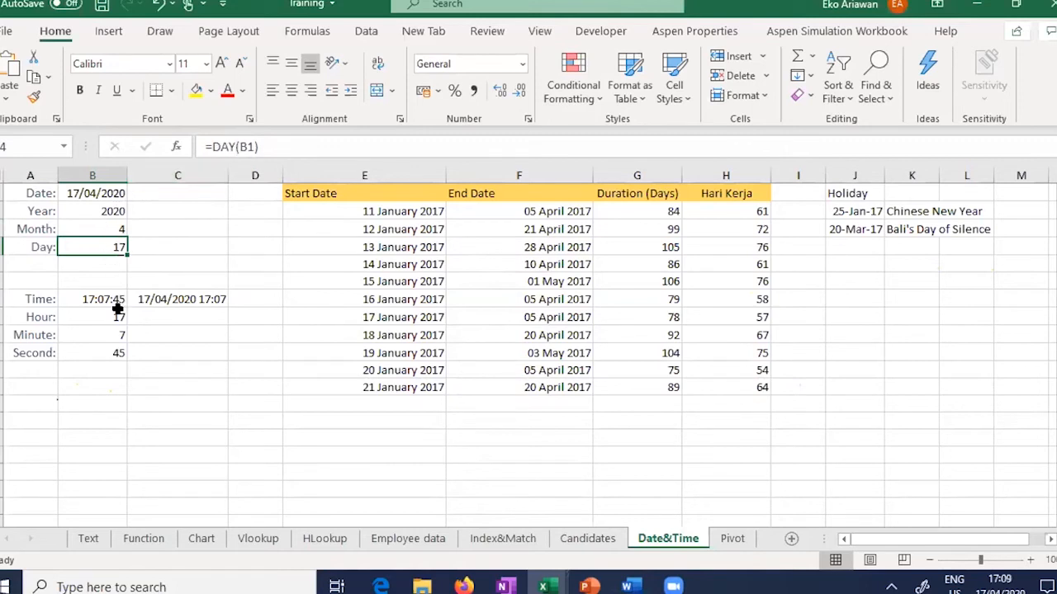
Step: Review the HOUR, MINUTE and SECOND formulas in B8, B9 and B10
{"action": "left_click", "coordinate": [91, 322]}
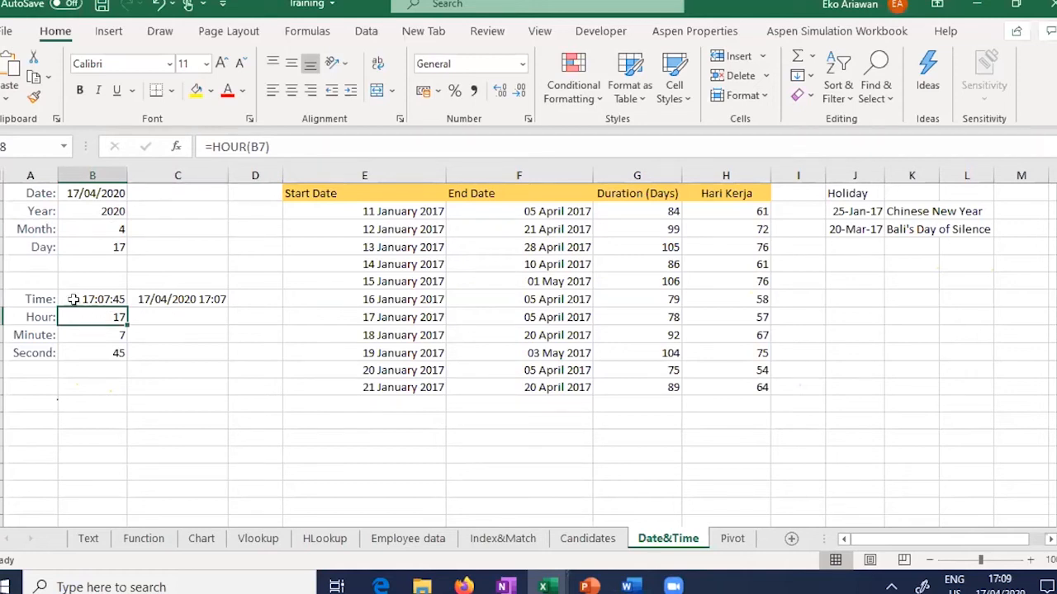
{"action": "key", "text": "Up"}
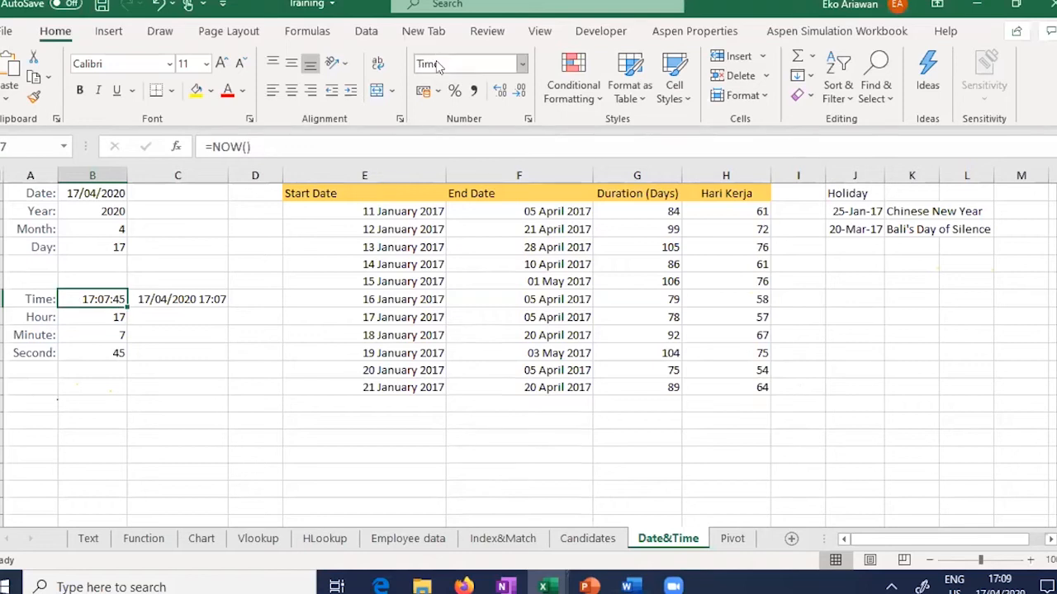
{"action": "left_click", "coordinate": [90, 319]}
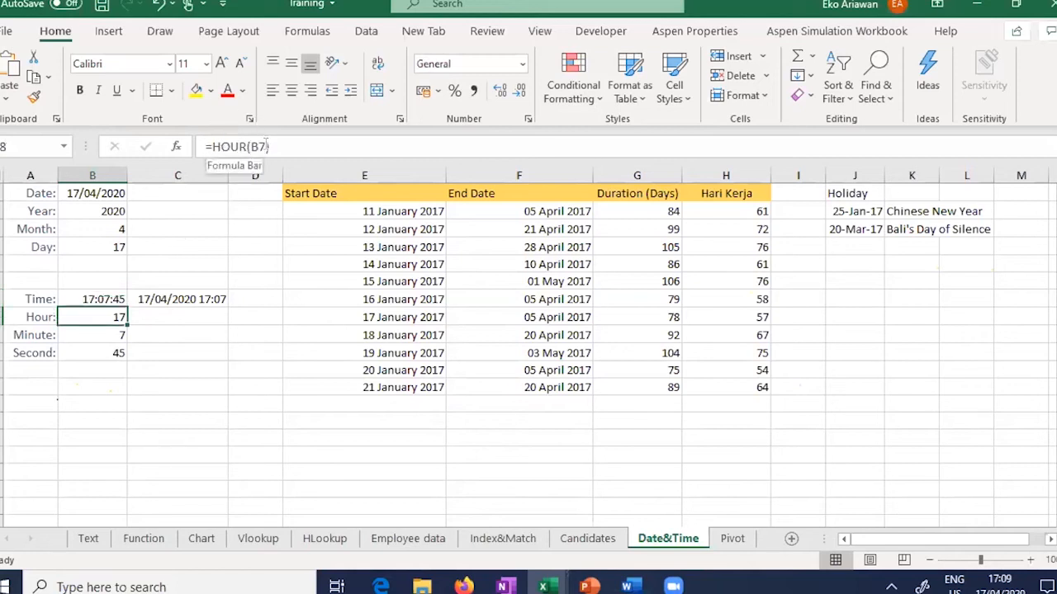
{"action": "left_click", "coordinate": [79, 333]}
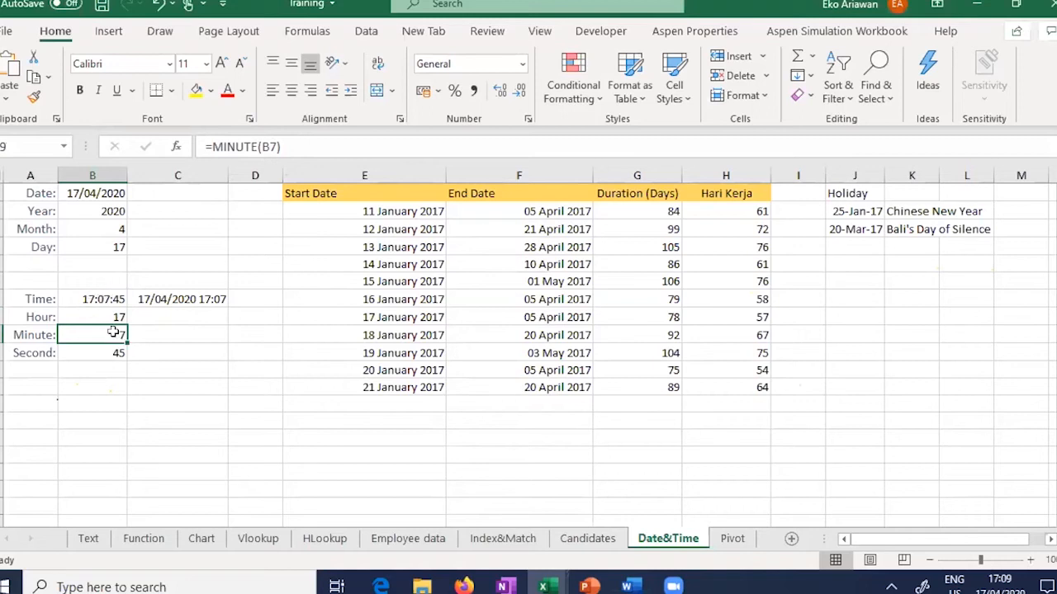
{"action": "left_click", "coordinate": [73, 352]}
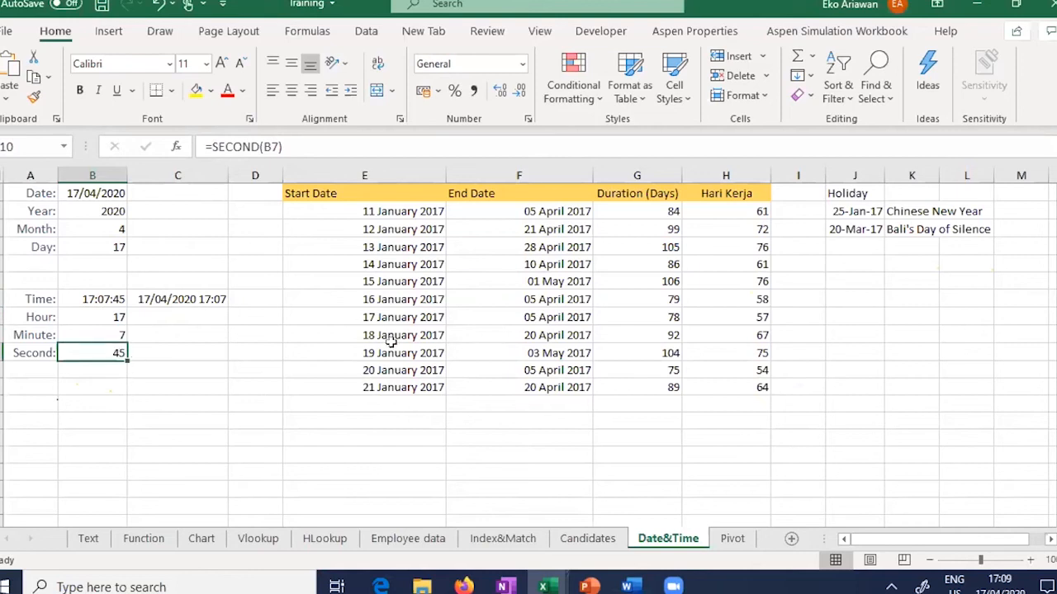
{"action": "left_click", "coordinate": [408, 463]}
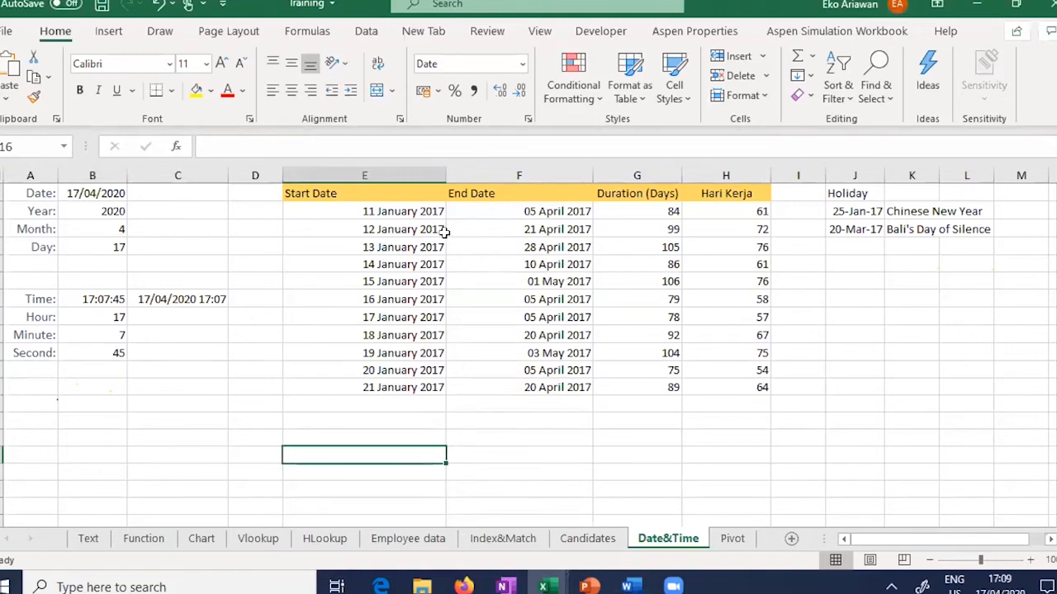
Step: Zoom in on the Start Date, End Date and Duration columns of the date table
{"action": "left_click", "coordinate": [376, 192]}
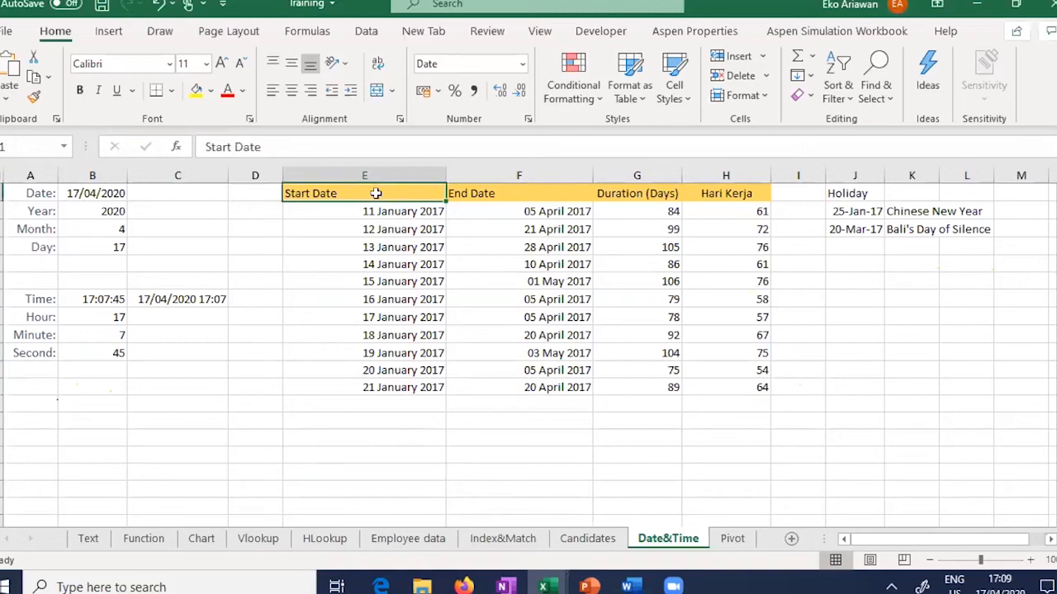
{"action": "left_click", "coordinate": [346, 210]}
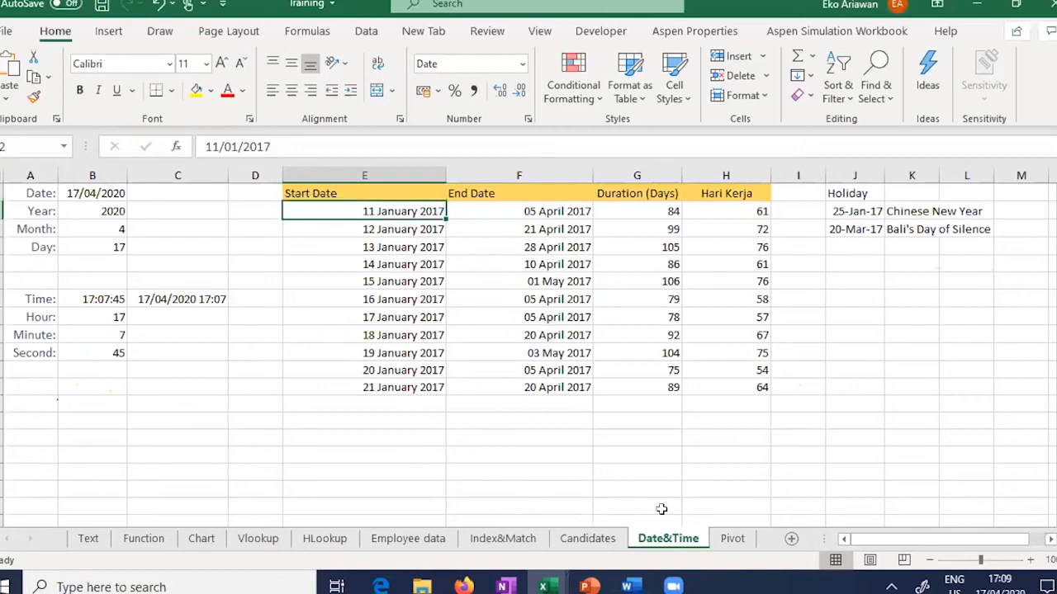
{"action": "left_click", "coordinate": [1031, 560]}
{"action": "left_click", "coordinate": [1031, 560]}
{"action": "left_click_drag", "start_coordinate": [960, 541], "coordinate": [989, 540]}
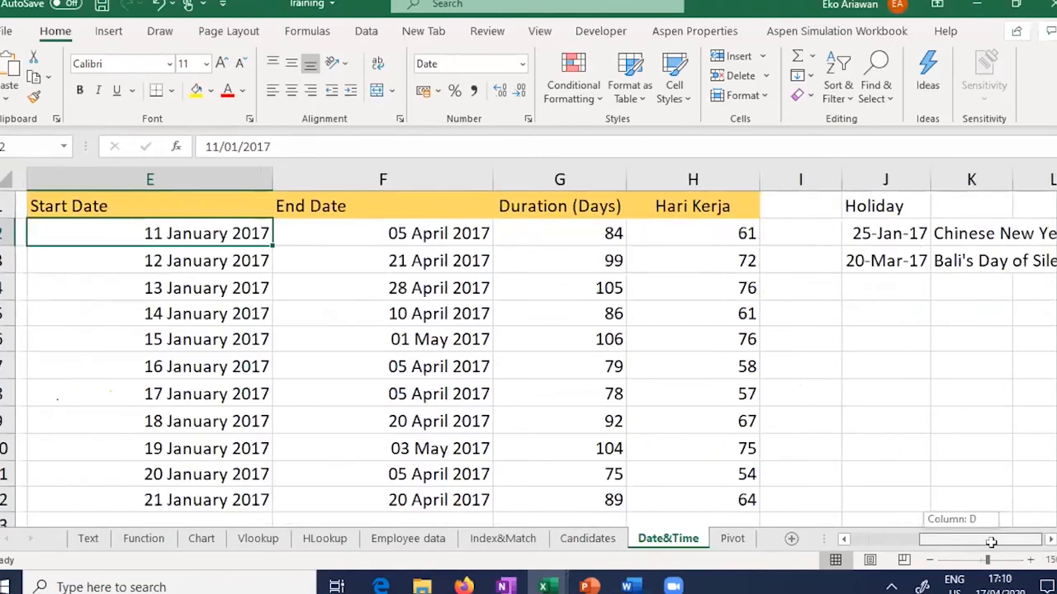
Step: Inspect E2 and F2, and confirm G2's =DAYS(F2;E2) gives 84 days
{"action": "left_click", "coordinate": [424, 236]}
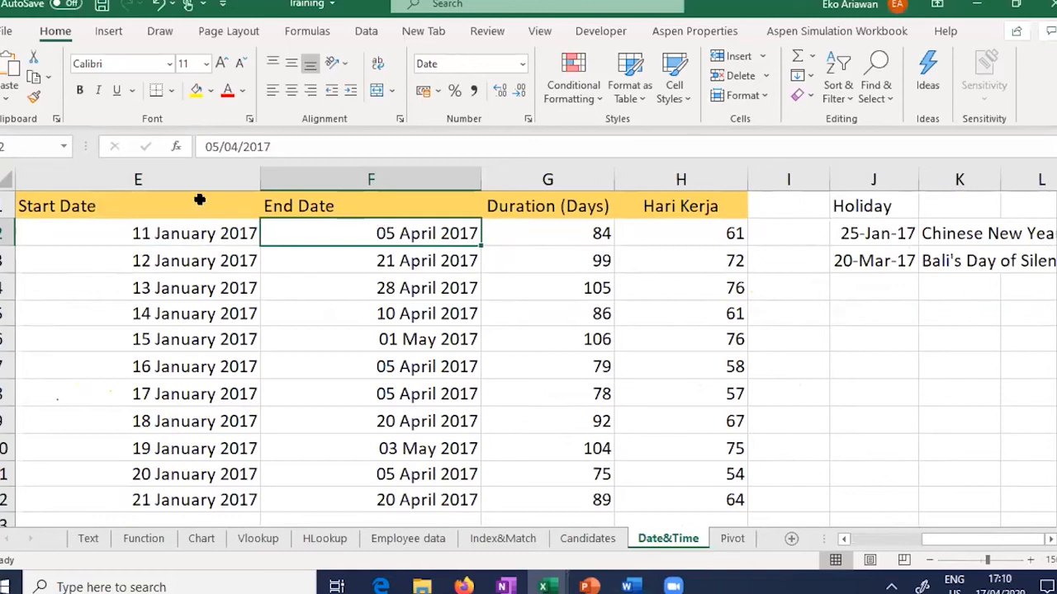
{"action": "left_click", "coordinate": [134, 233]}
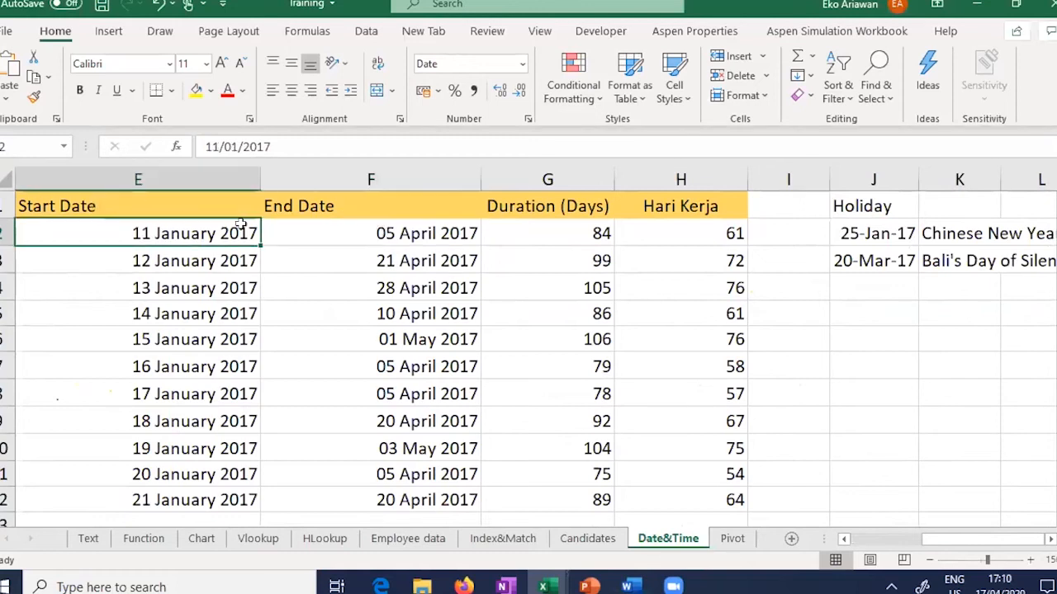
{"action": "left_click", "coordinate": [317, 235]}
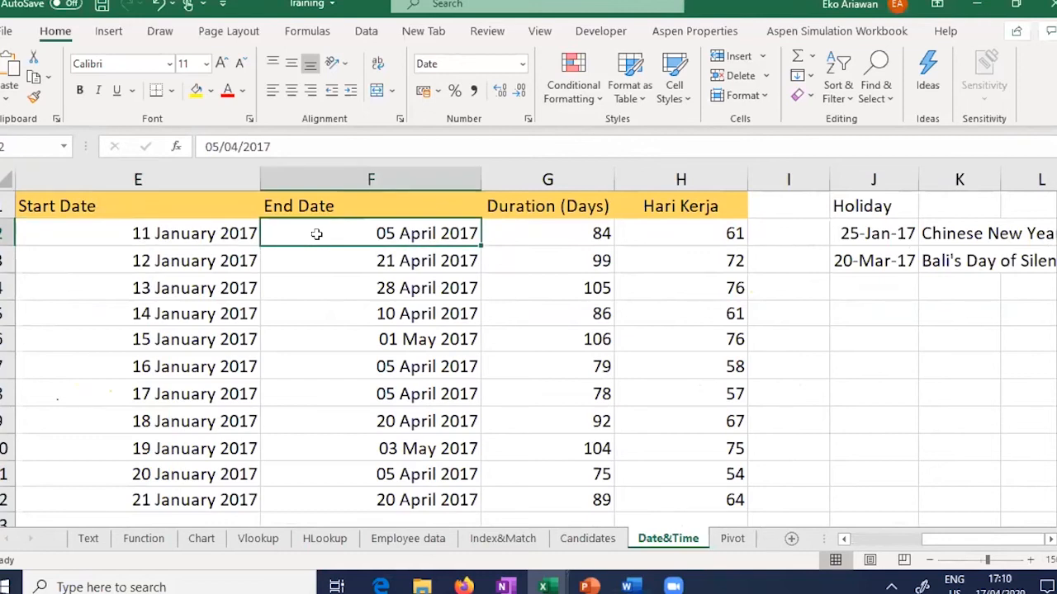
{"action": "left_click", "coordinate": [549, 233]}
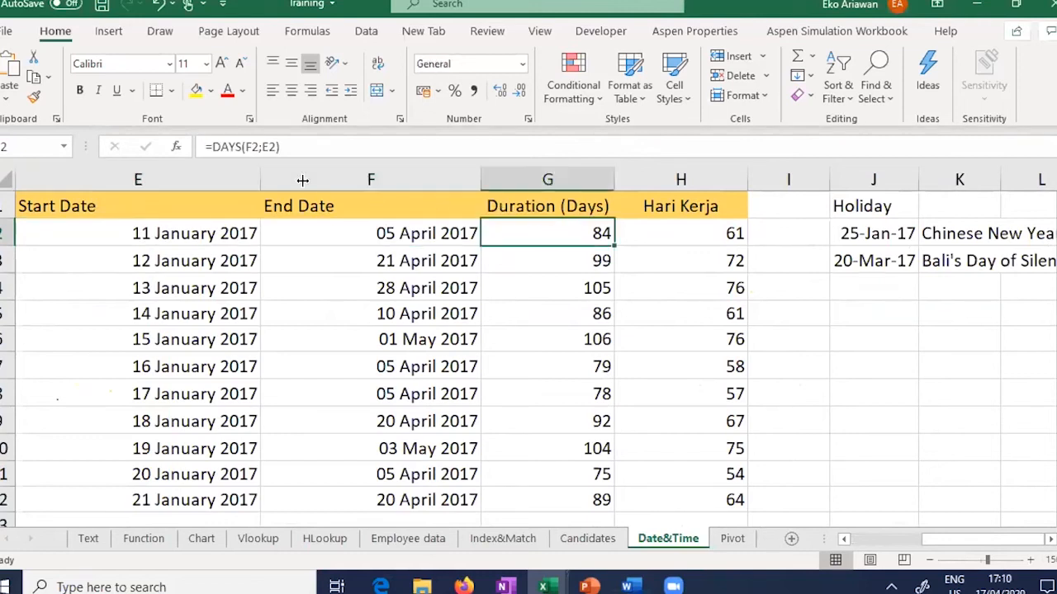
{"action": "left_click", "coordinate": [326, 146]}
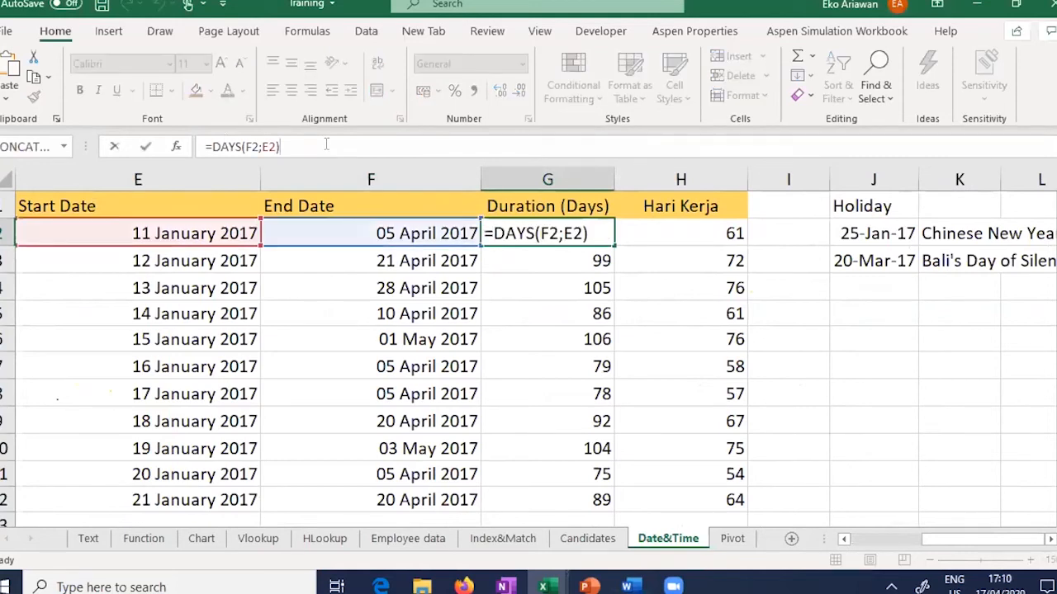
{"action": "key", "text": "Escape"}
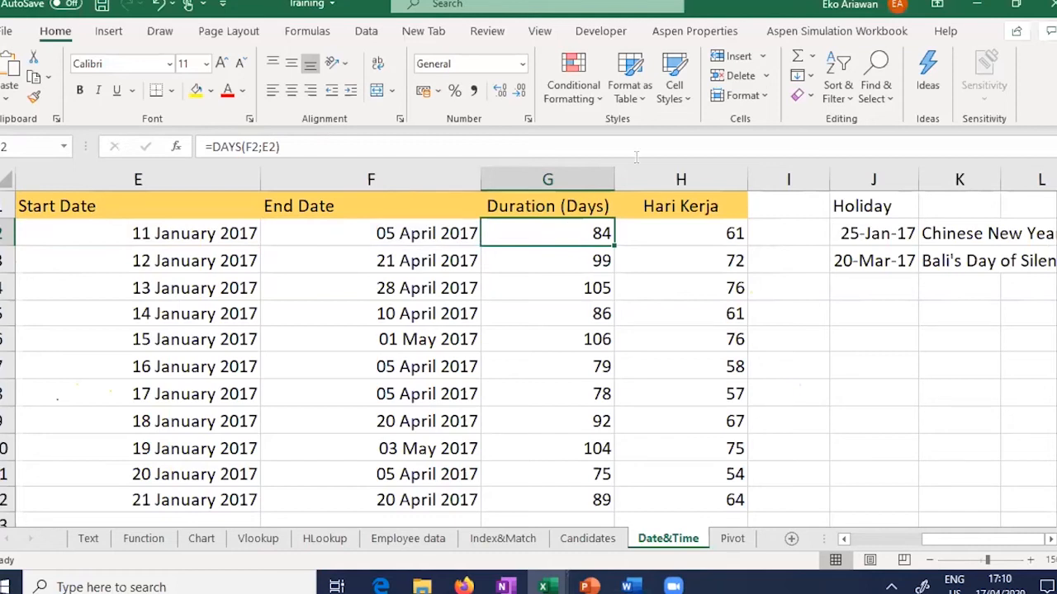
Step: Commit =NETWORKDAYS(E2;F2) in H2 under the Hari Kerja header
{"action": "left_click", "coordinate": [688, 207]}
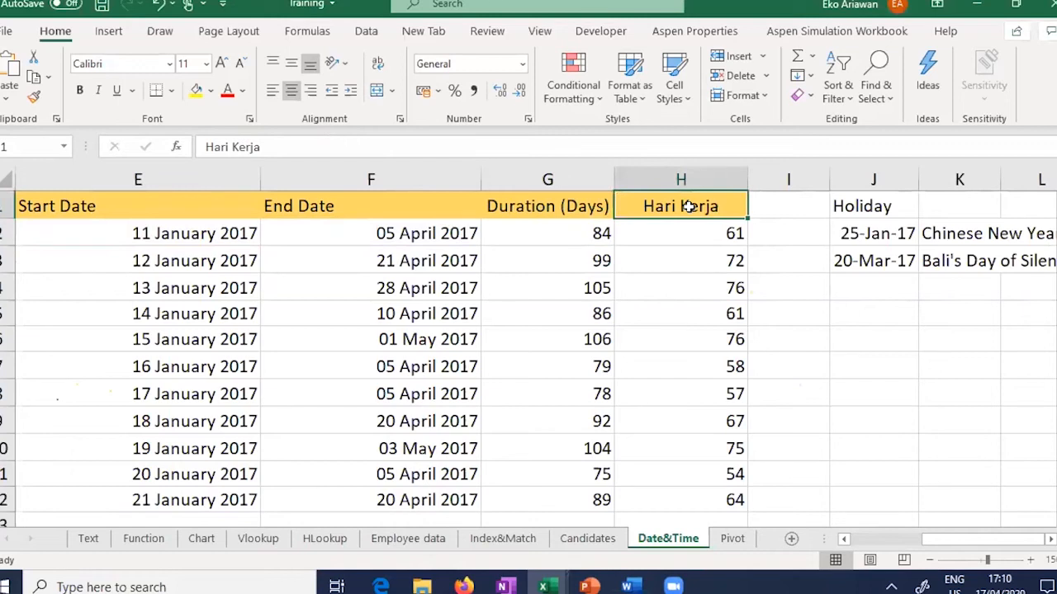
{"action": "left_click", "coordinate": [568, 213]}
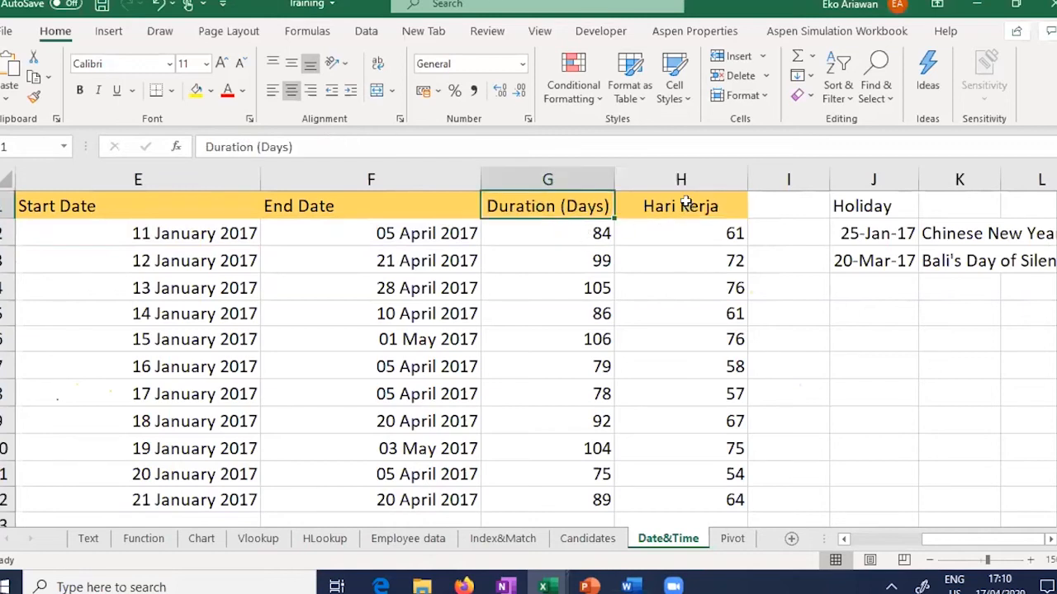
{"action": "left_click", "coordinate": [691, 208]}
{"action": "left_click", "coordinate": [701, 237]}
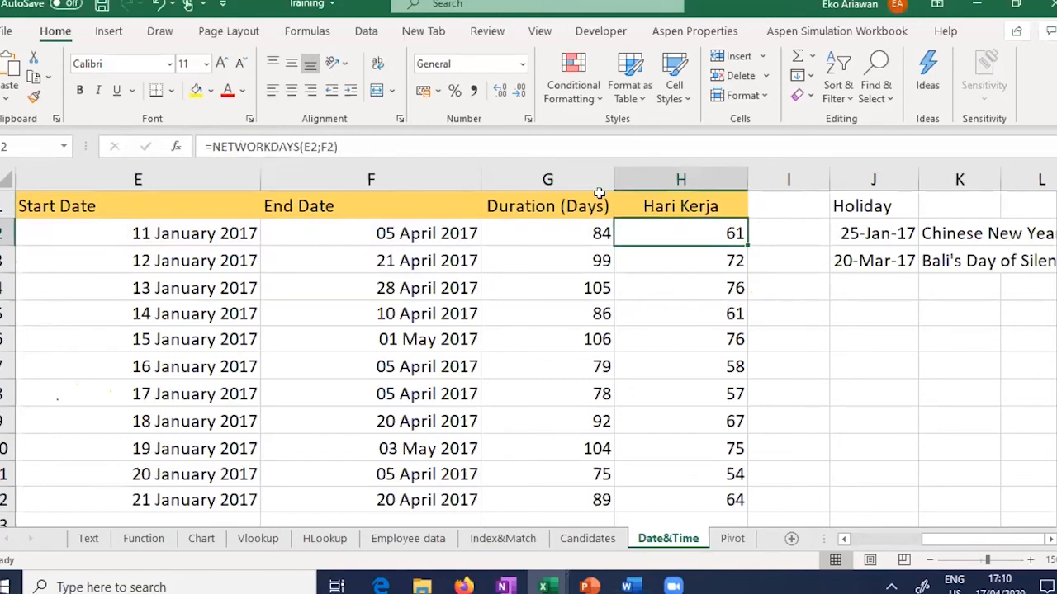
{"action": "key", "text": "F2"}
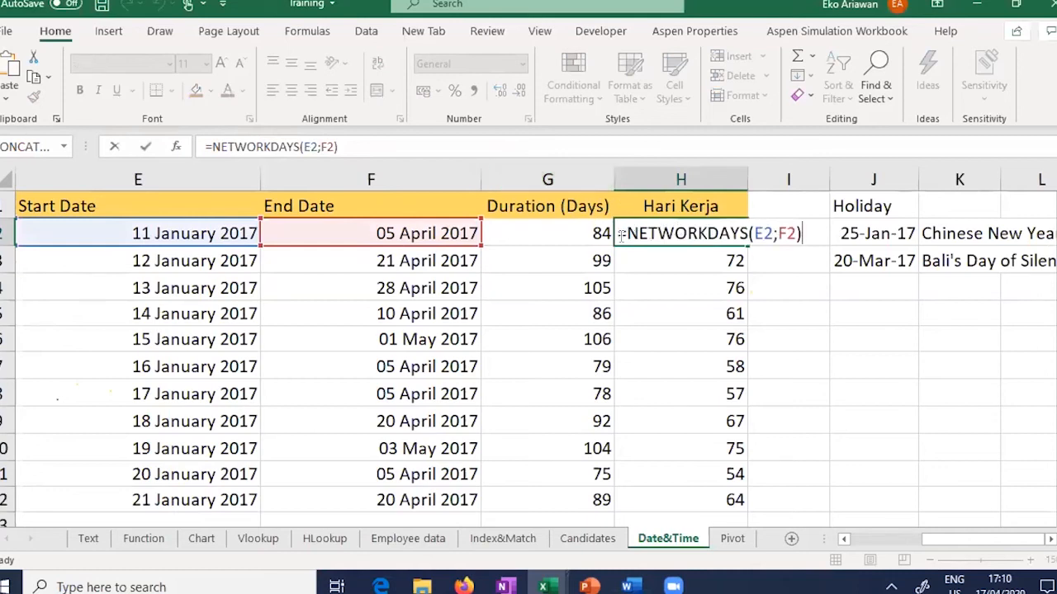
{"action": "left_click", "coordinate": [700, 234]}
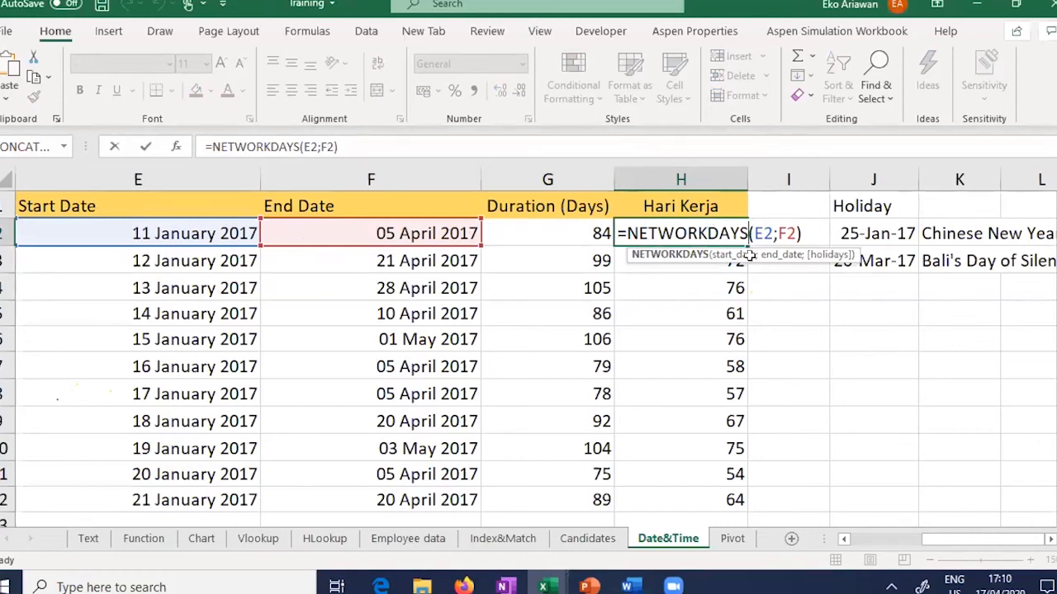
{"action": "key", "text": "ctrl+Return"}
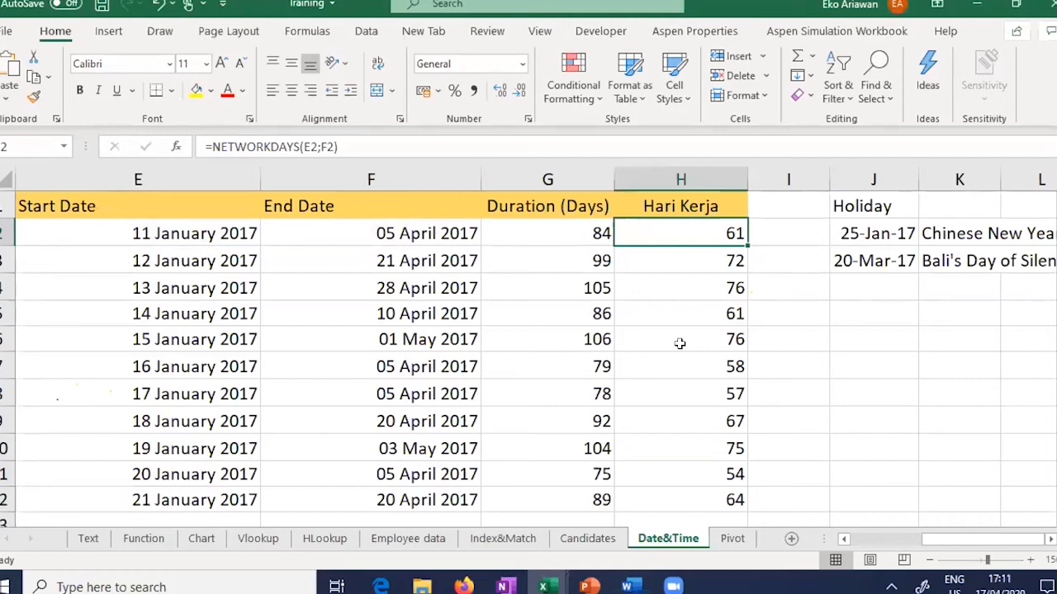
Step: Check row 2's start and end dates against H2's 61 working days
{"action": "left_click_drag", "start_coordinate": [200, 232], "coordinate": [386, 233]}
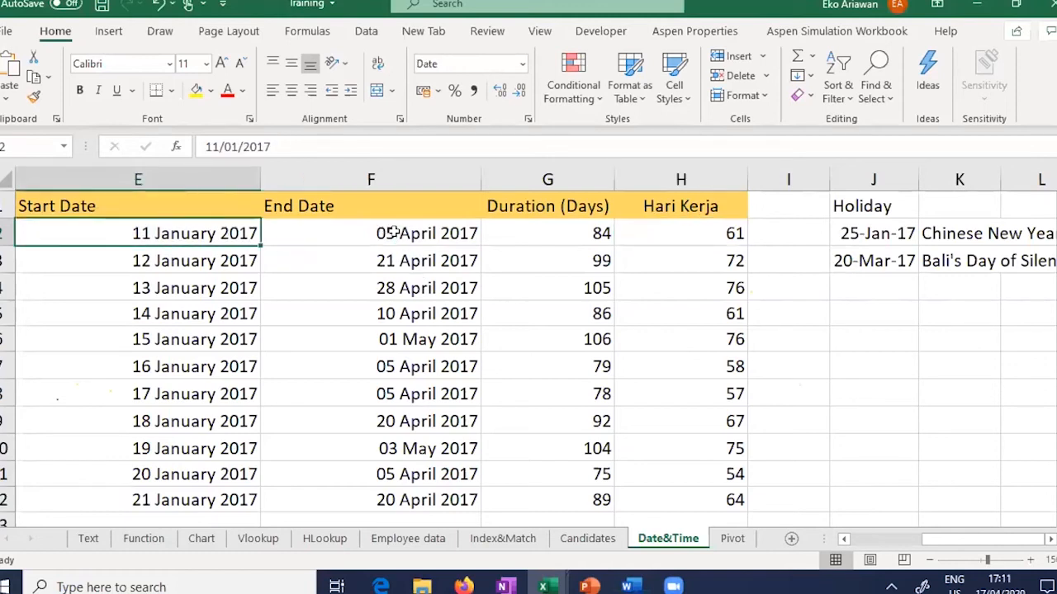
{"action": "left_click", "coordinate": [385, 233]}
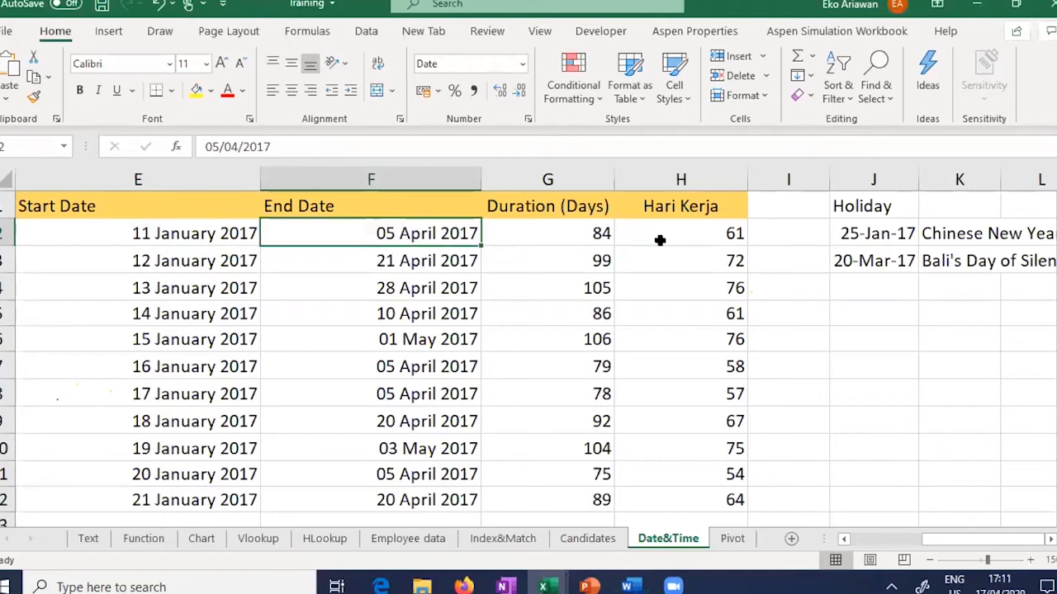
{"action": "left_click", "coordinate": [659, 240]}
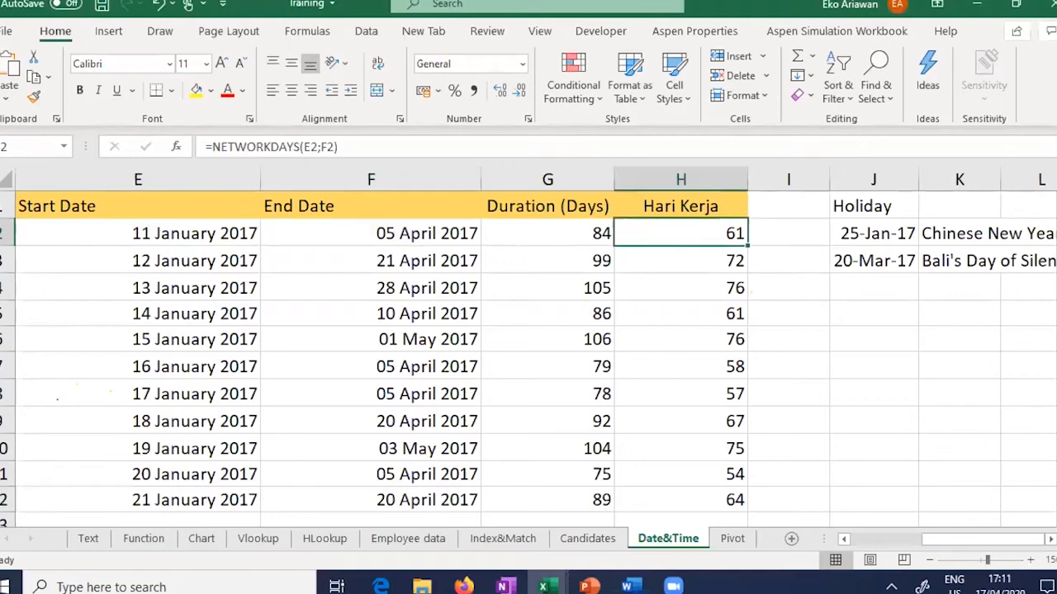
Step: Review the holiday dates 25-Jan-17 and 20-Mar-17 in J2:J3, then return to H2
{"action": "scroll", "coordinate": [528, 347], "scroll_direction": "right", "scroll_amount": 1}
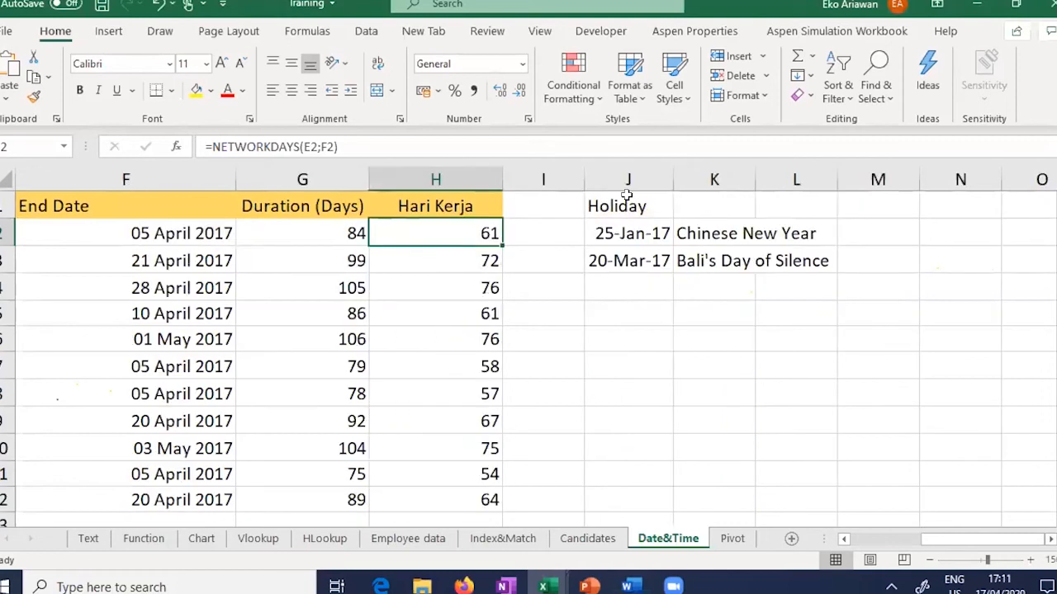
{"action": "left_click_drag", "start_coordinate": [623, 206], "coordinate": [653, 311]}
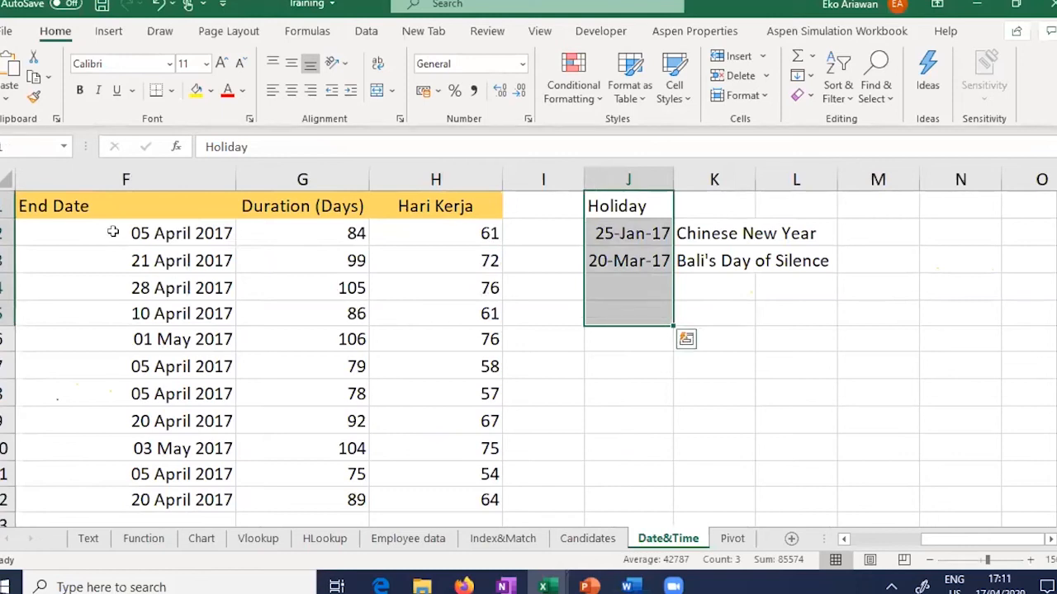
{"action": "left_click", "coordinate": [186, 234]}
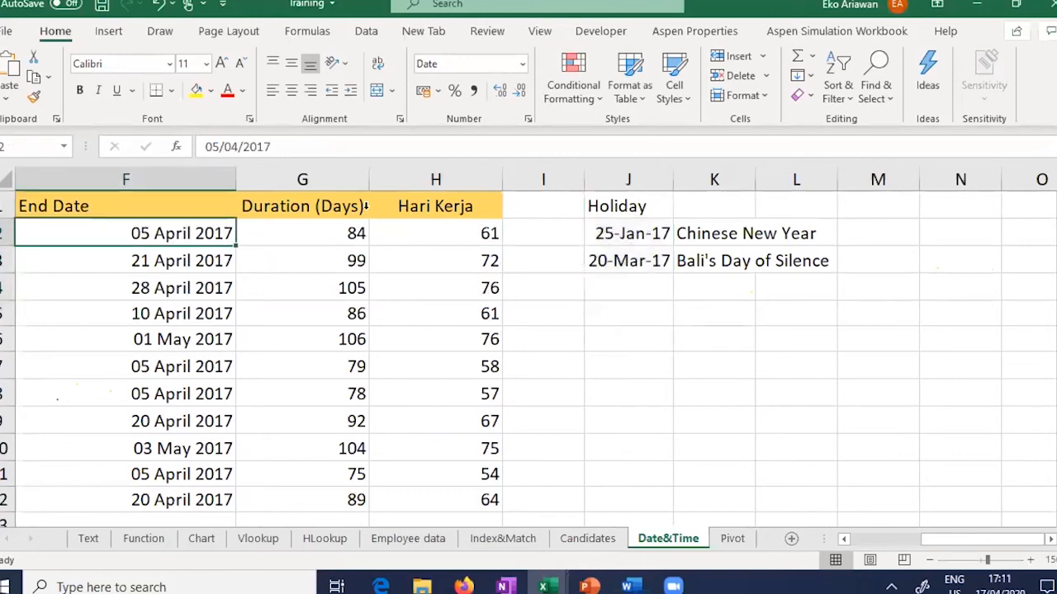
{"action": "left_click", "coordinate": [438, 231]}
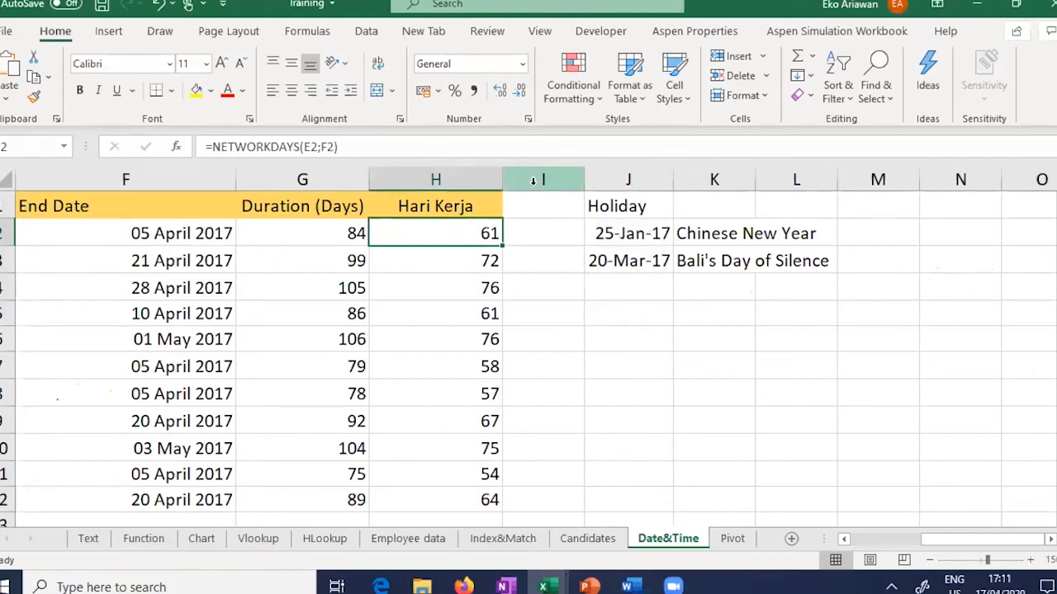
{"action": "left_click", "coordinate": [601, 236]}
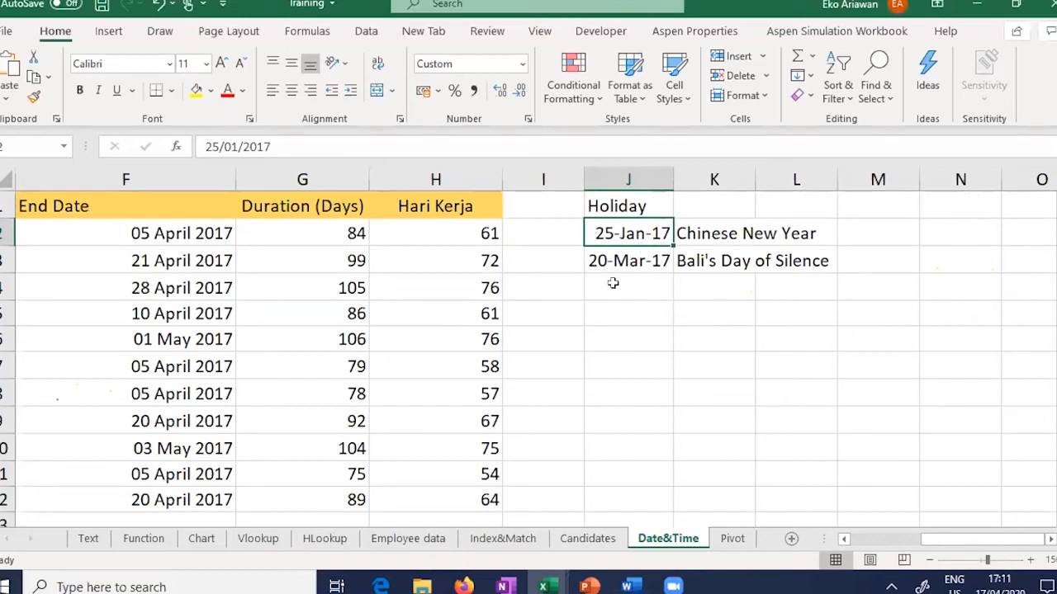
{"action": "left_click", "coordinate": [599, 261]}
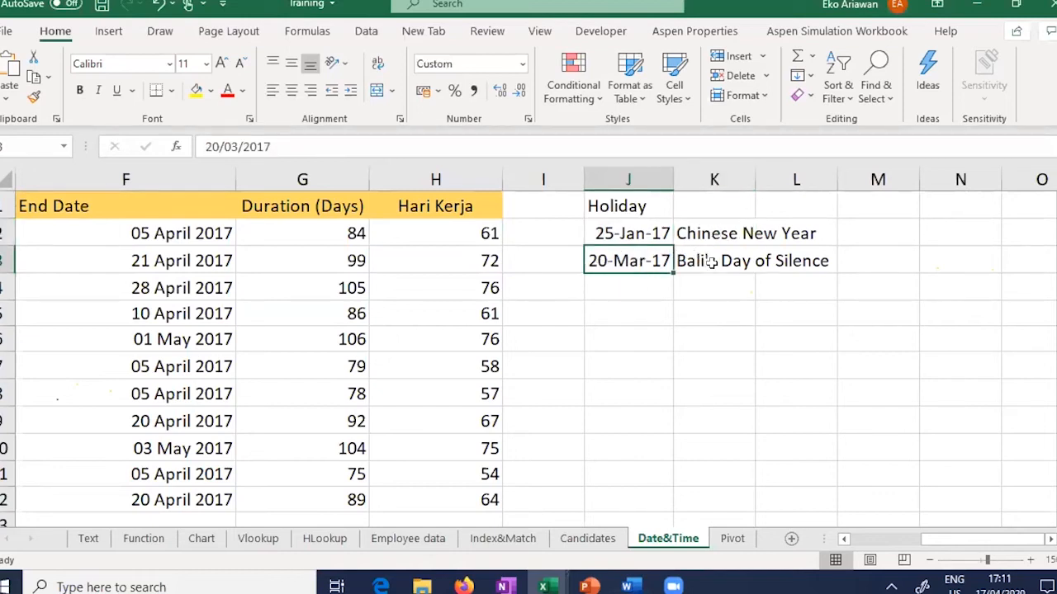
{"action": "left_click", "coordinate": [439, 234]}
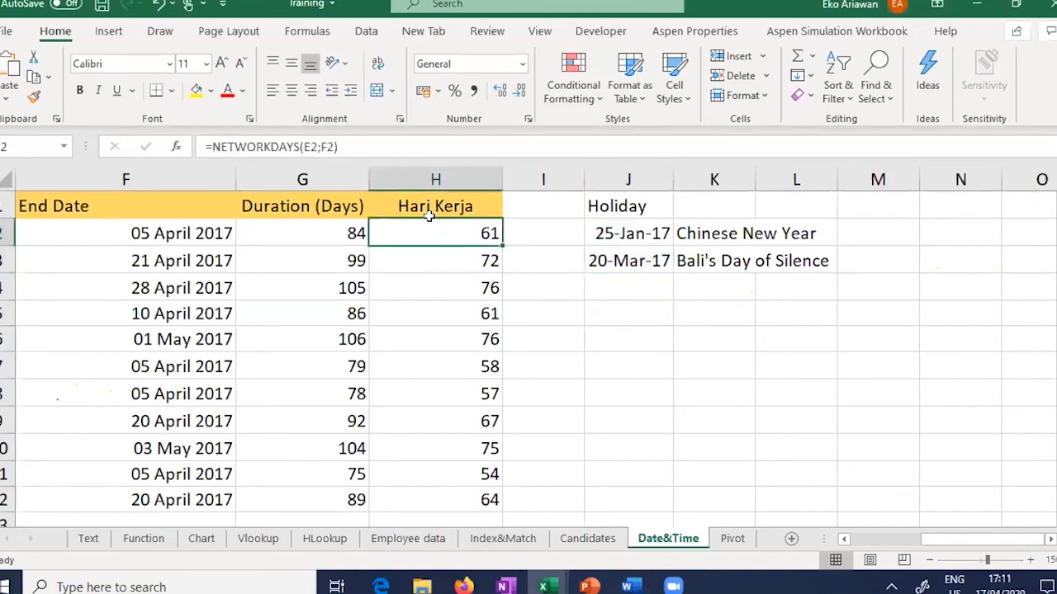
Step: Add J2:J3 as a third holidays argument to the H2 NETWORKDAYS formula
{"action": "left_click", "coordinate": [375, 142]}
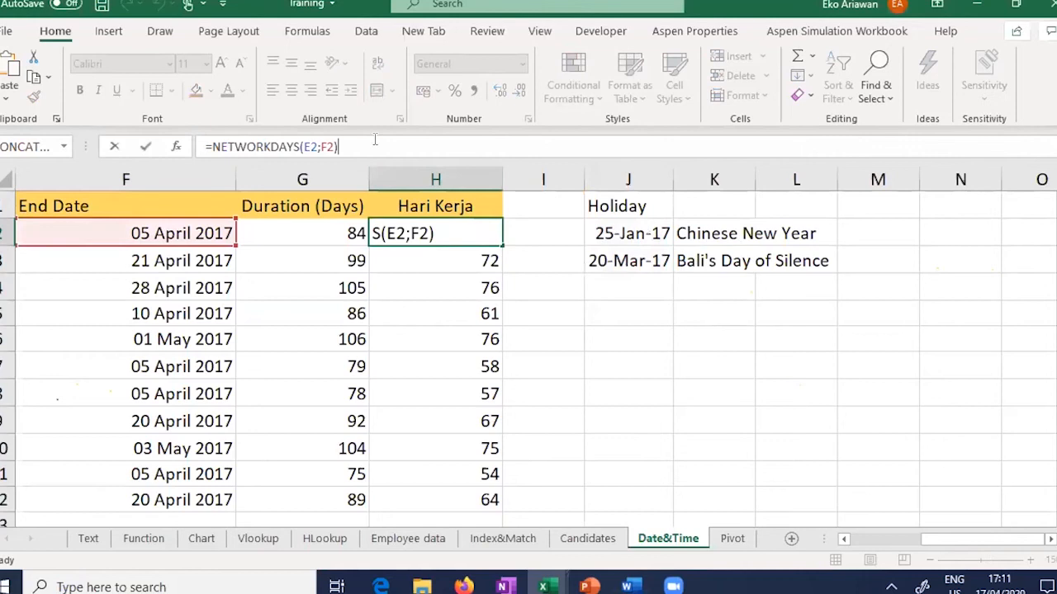
{"action": "key", "text": "BackSpace"}
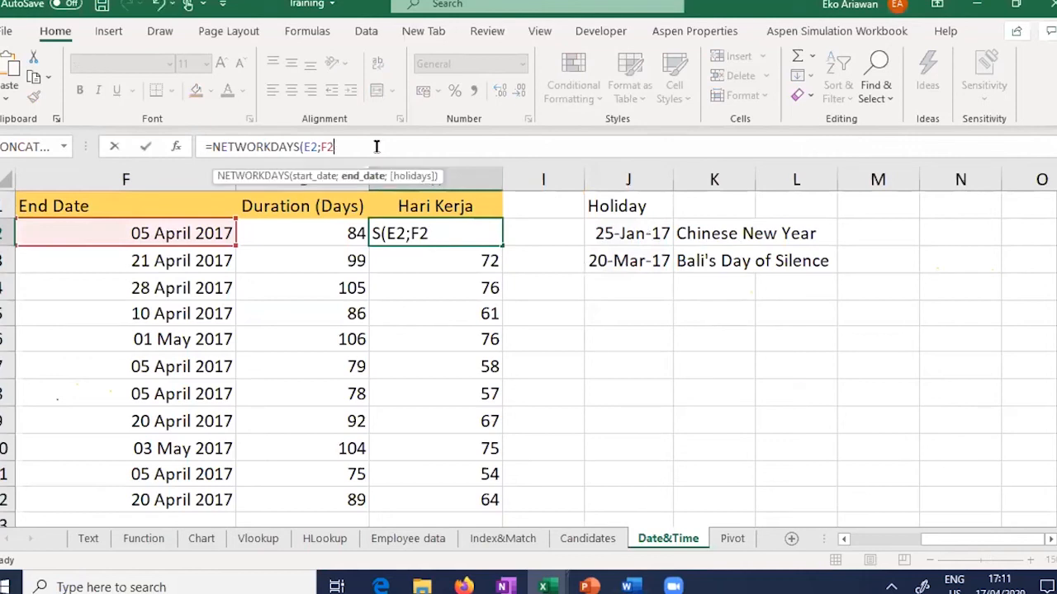
{"action": "type", "text": ";"}
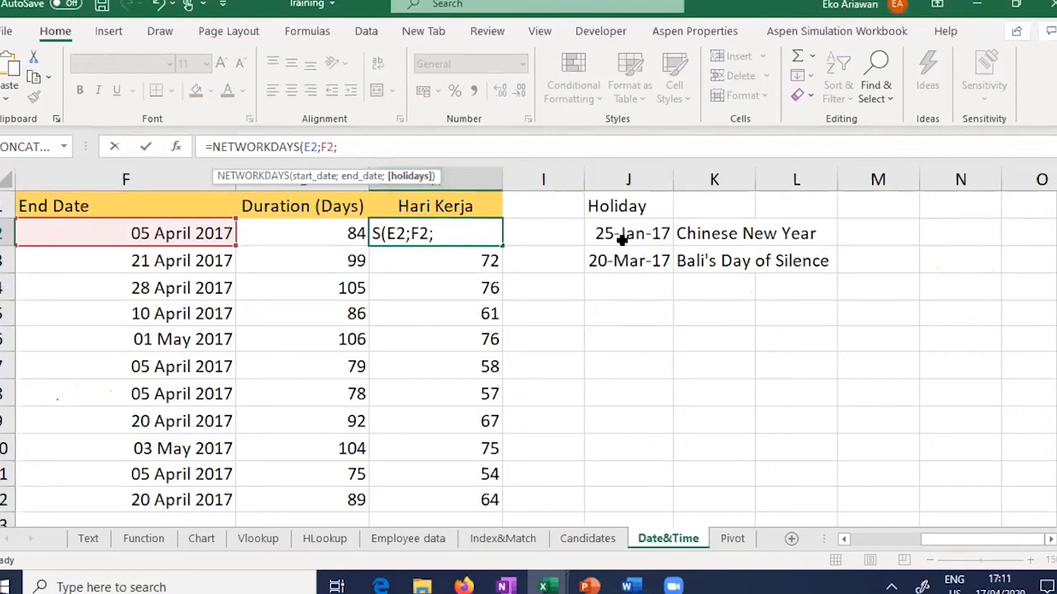
{"action": "left_click_drag", "start_coordinate": [622, 240], "coordinate": [625, 252]}
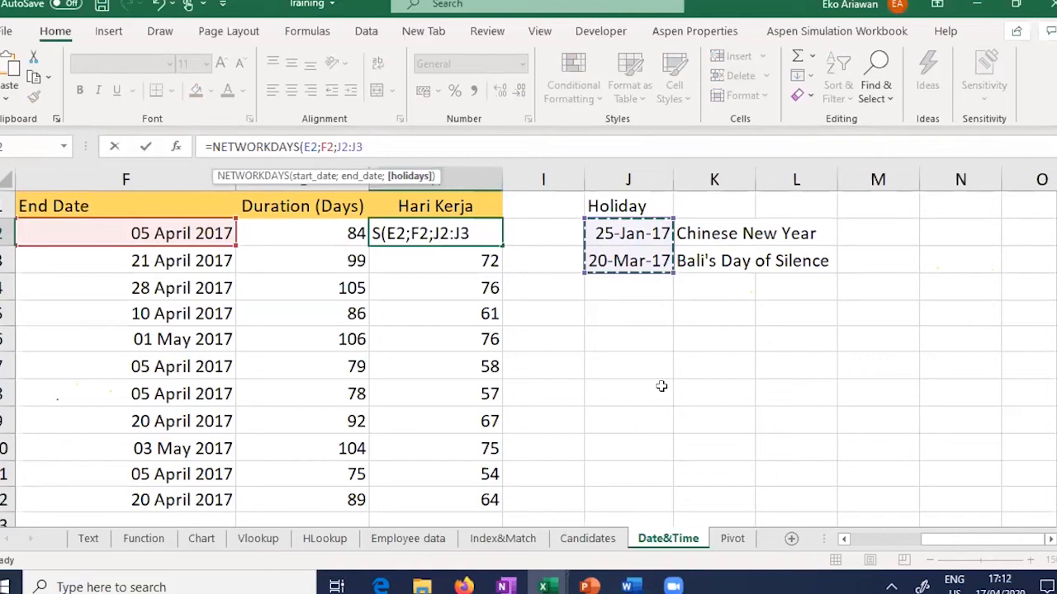
Step: Close and commit =NETWORKDAYS(E2;F2;J2:J3), confirming H2 now shows 59
{"action": "left_click", "coordinate": [306, 146]}
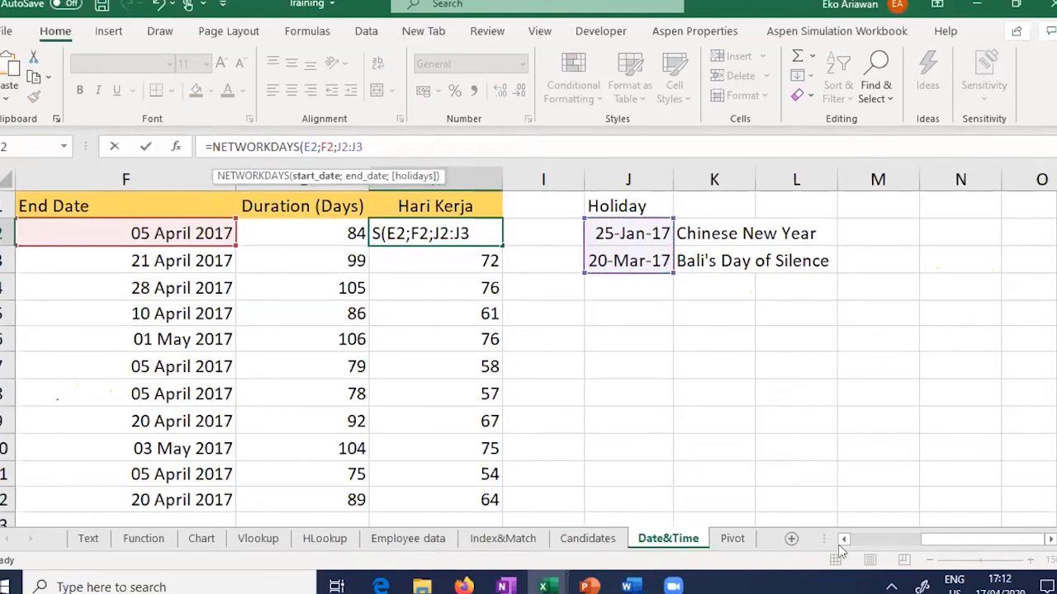
{"action": "scroll", "coordinate": [217, 231], "scroll_direction": "left", "scroll_amount": 2}
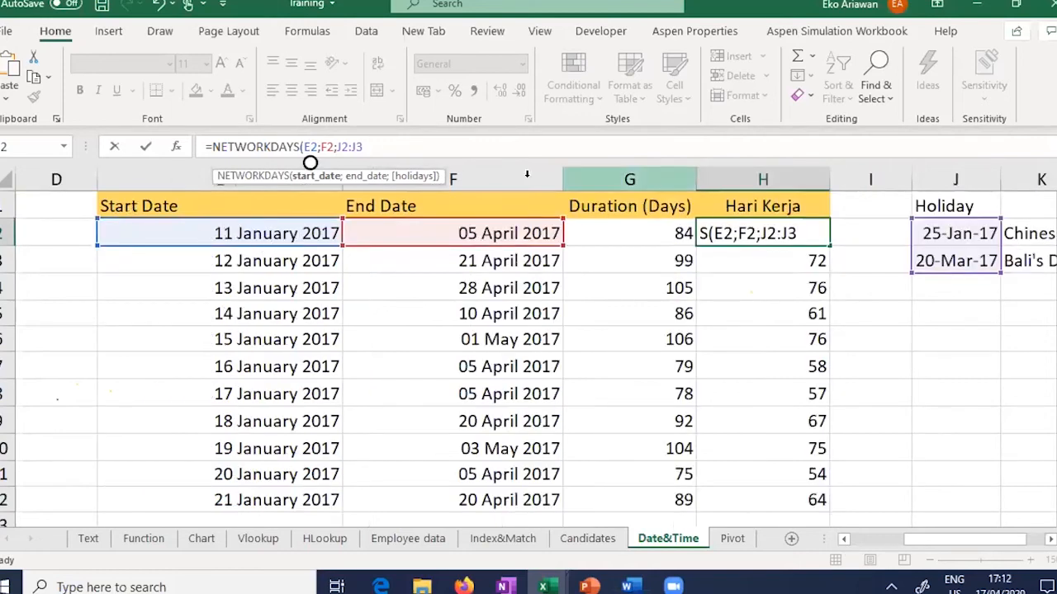
{"action": "left_click", "coordinate": [325, 146]}
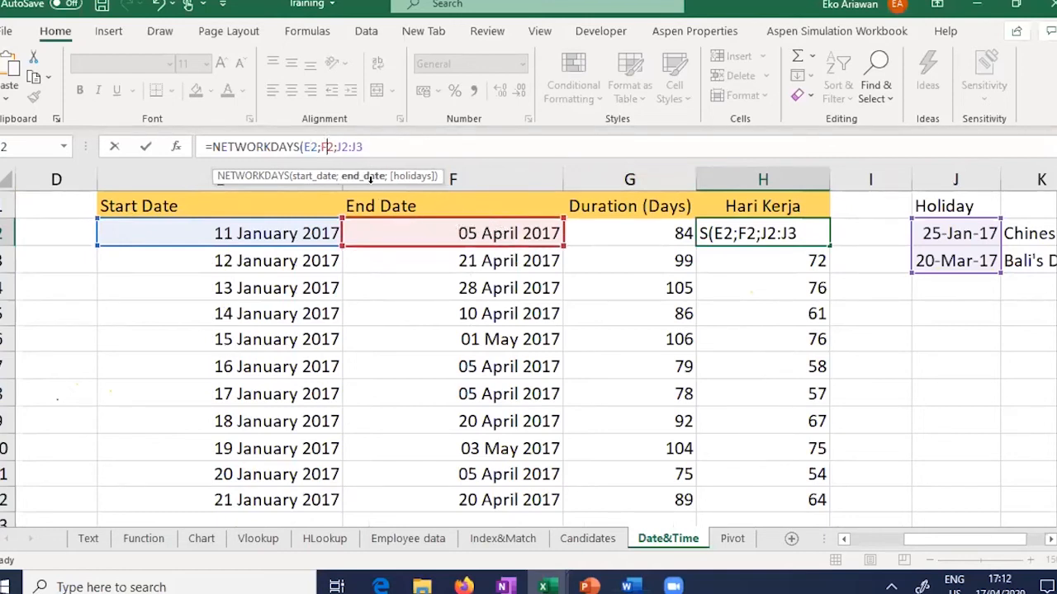
{"action": "left_click", "coordinate": [366, 146]}
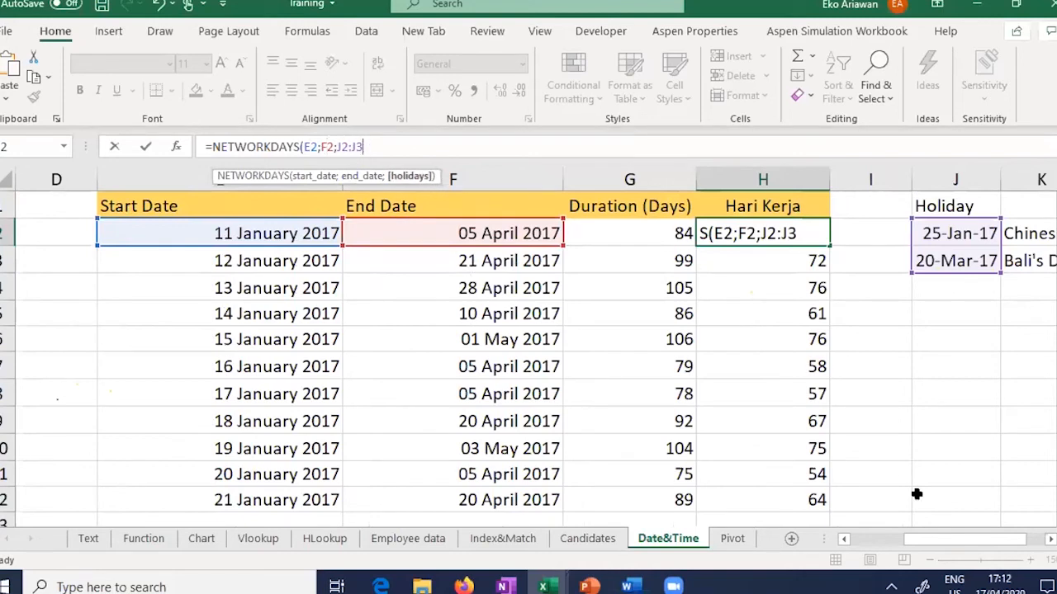
{"action": "left_click_drag", "start_coordinate": [956, 540], "coordinate": [1004, 533]}
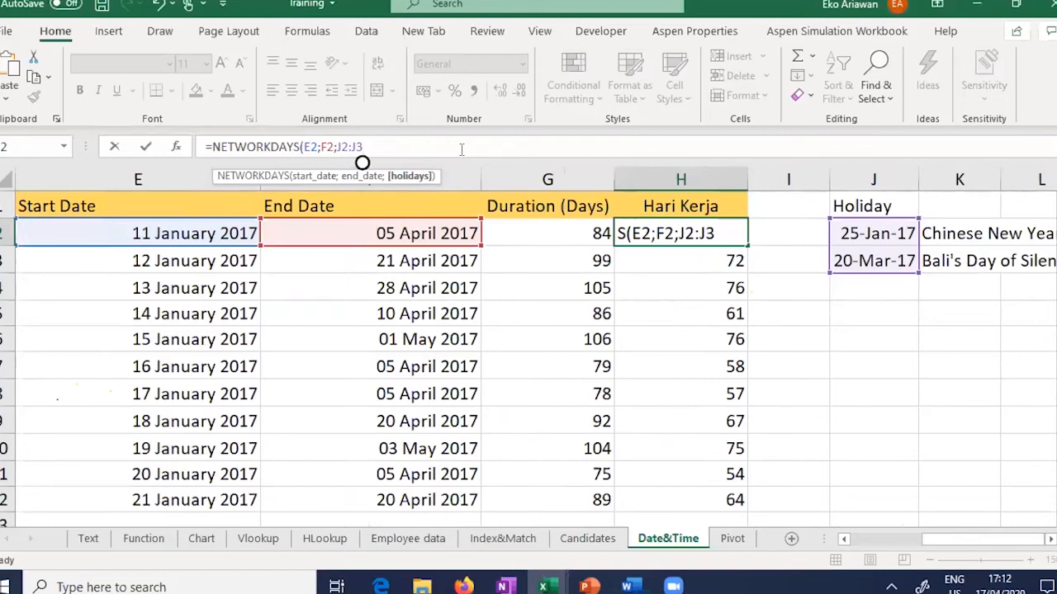
{"action": "type", "text": ")"}
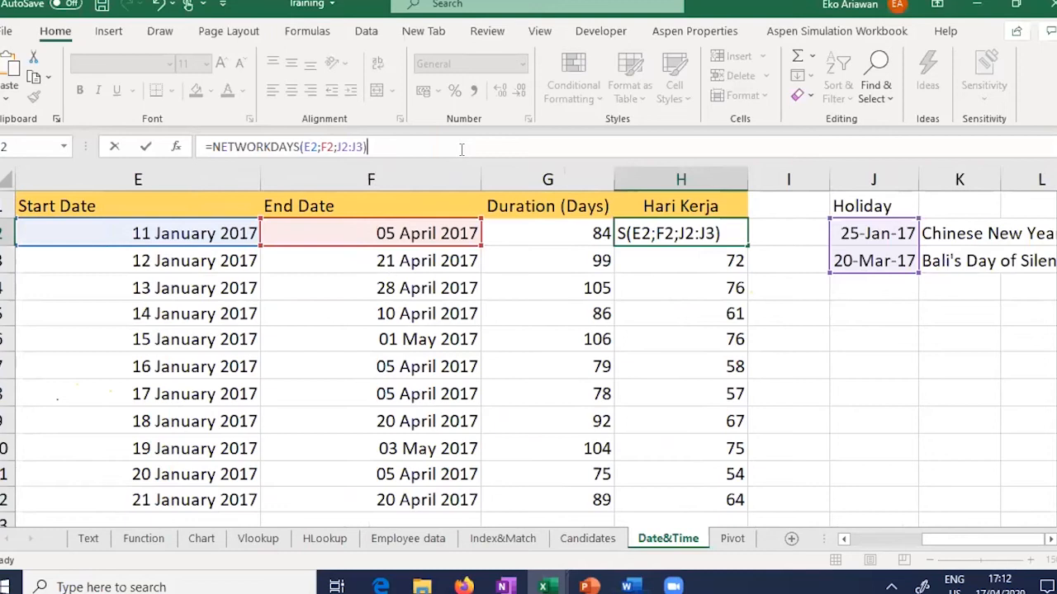
{"action": "key", "text": "Return"}
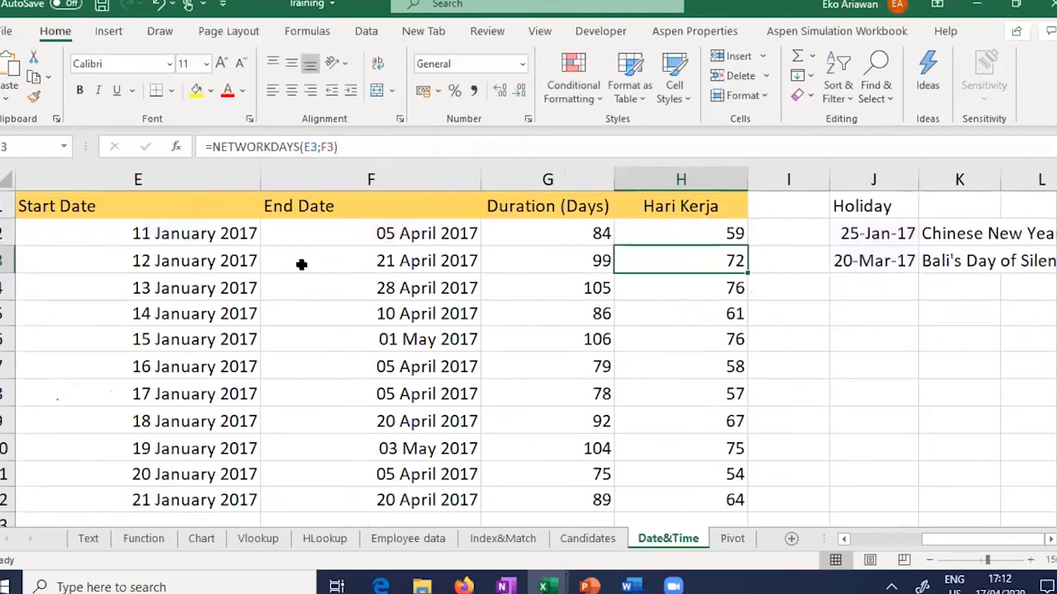
{"action": "left_click", "coordinate": [638, 232]}
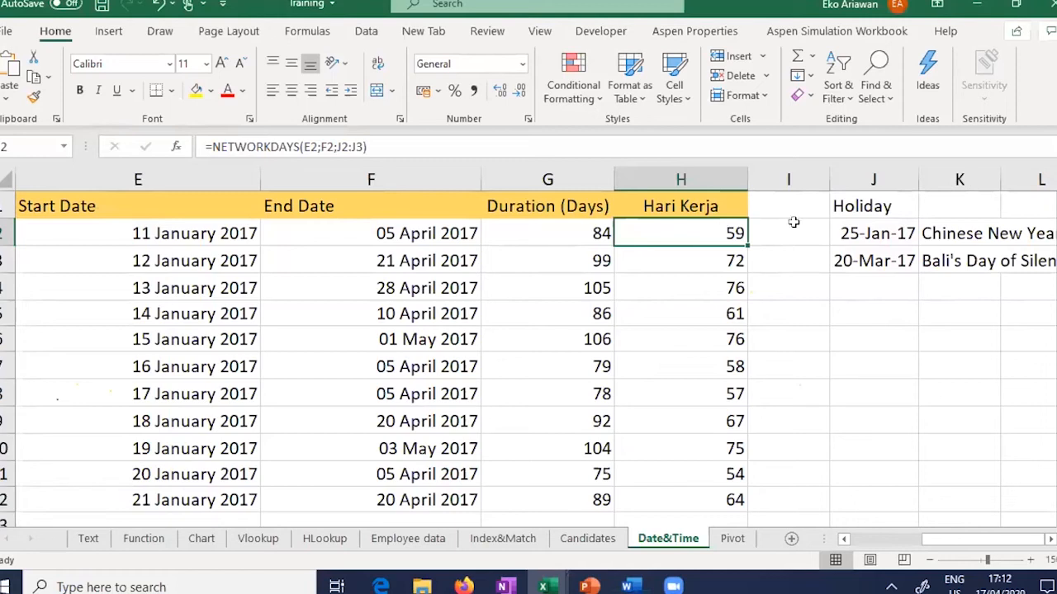
Step: Add a 1 Mar holiday described as 'outing' in row 4 of the holiday list
{"action": "left_click", "coordinate": [867, 289]}
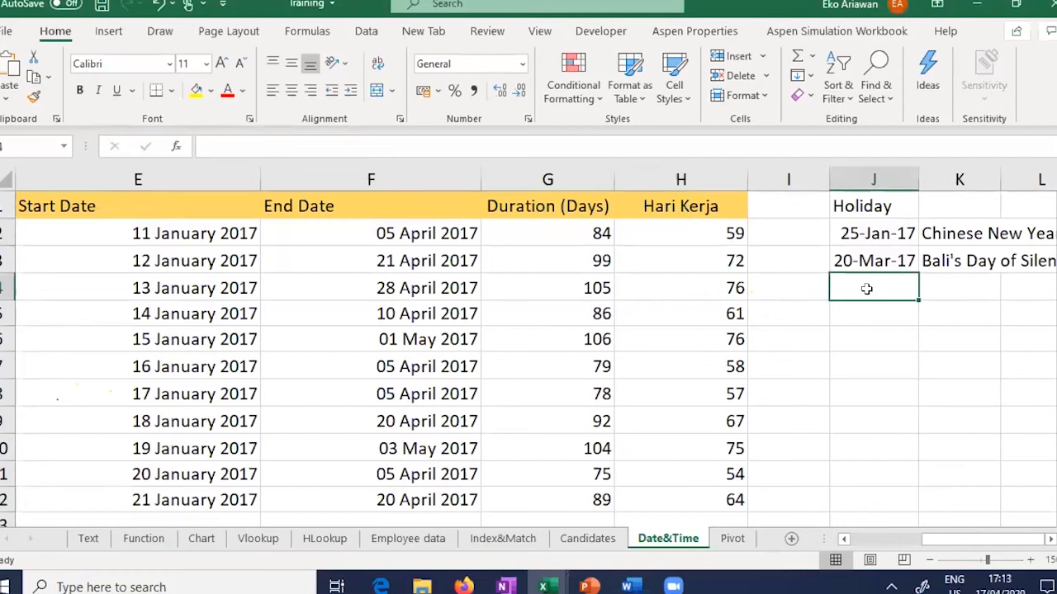
{"action": "type", "text": "1 M"}
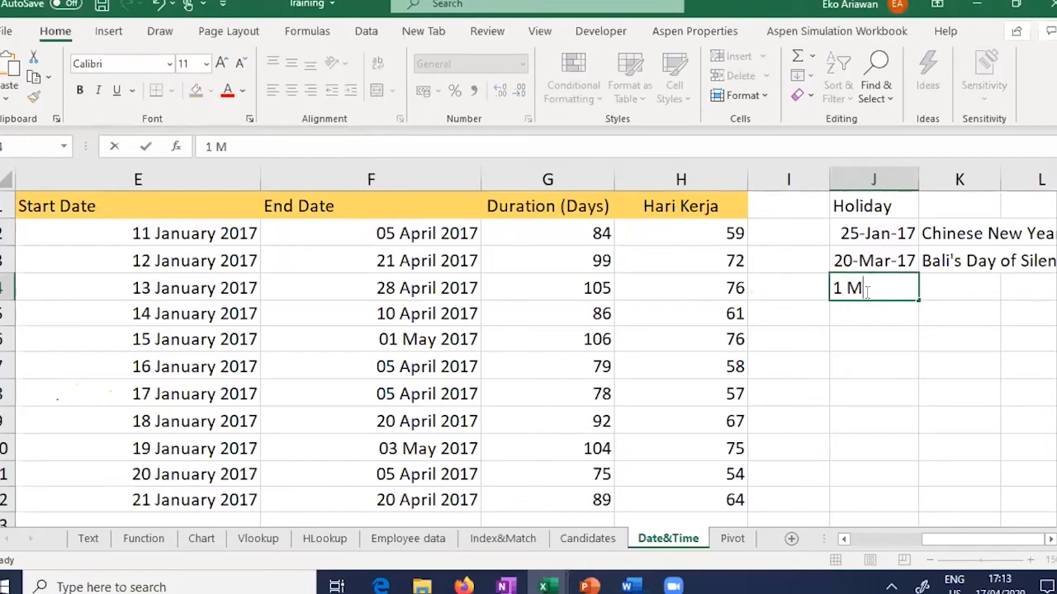
{"action": "type", "text": "ar"}
{"action": "key", "text": "Tab"}
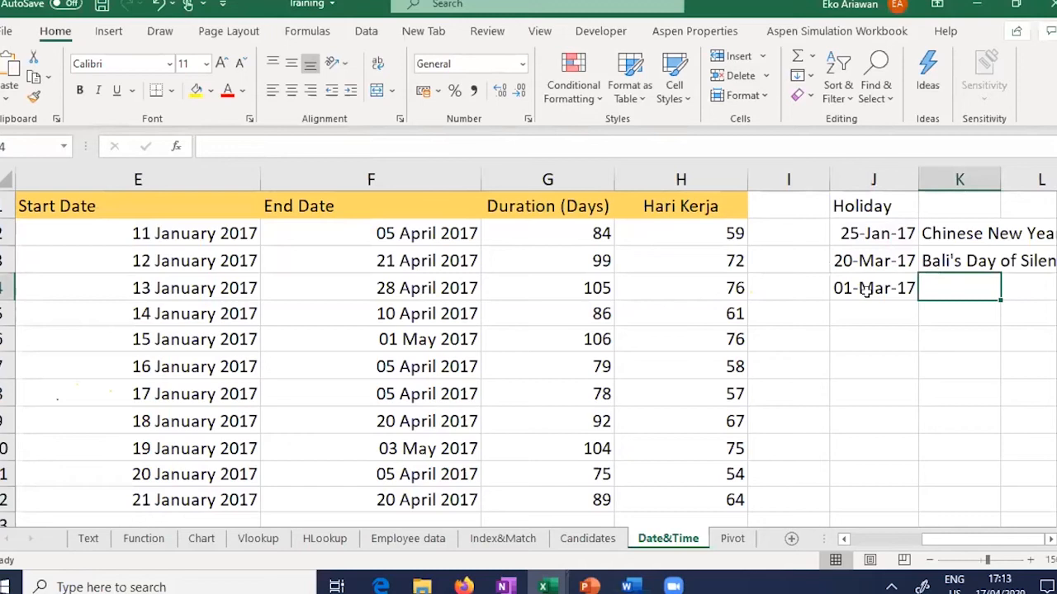
{"action": "type", "text": "outing"}
{"action": "key", "text": "Return"}
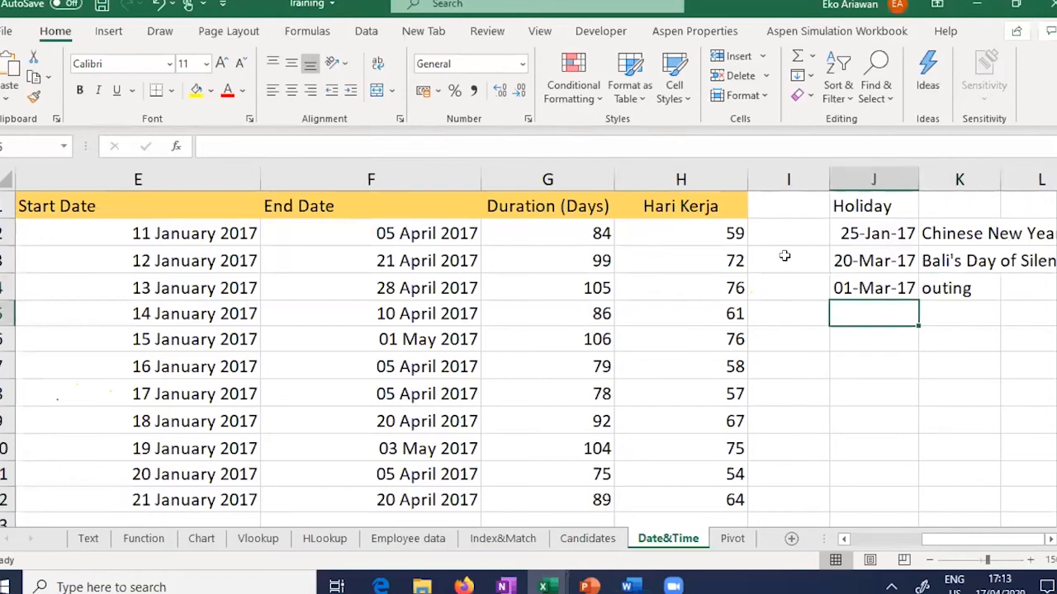
Step: Extend the H2 NETWORKDAYS holiday range to J2:J4, giving 58 working days
{"action": "left_click", "coordinate": [699, 229]}
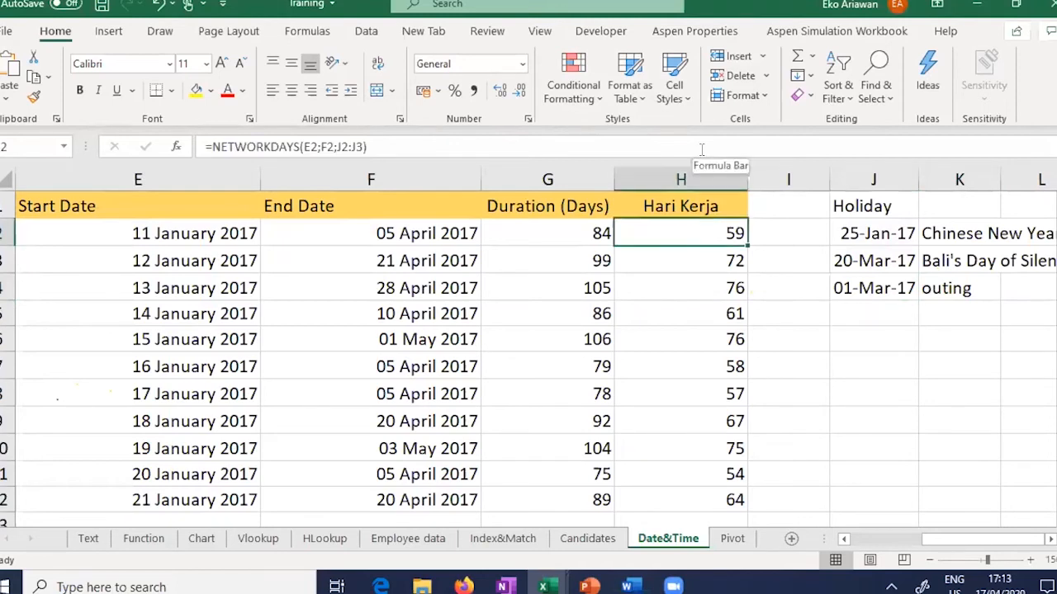
{"action": "left_click", "coordinate": [701, 149]}
{"action": "left_click_drag", "start_coordinate": [917, 271], "coordinate": [915, 299]}
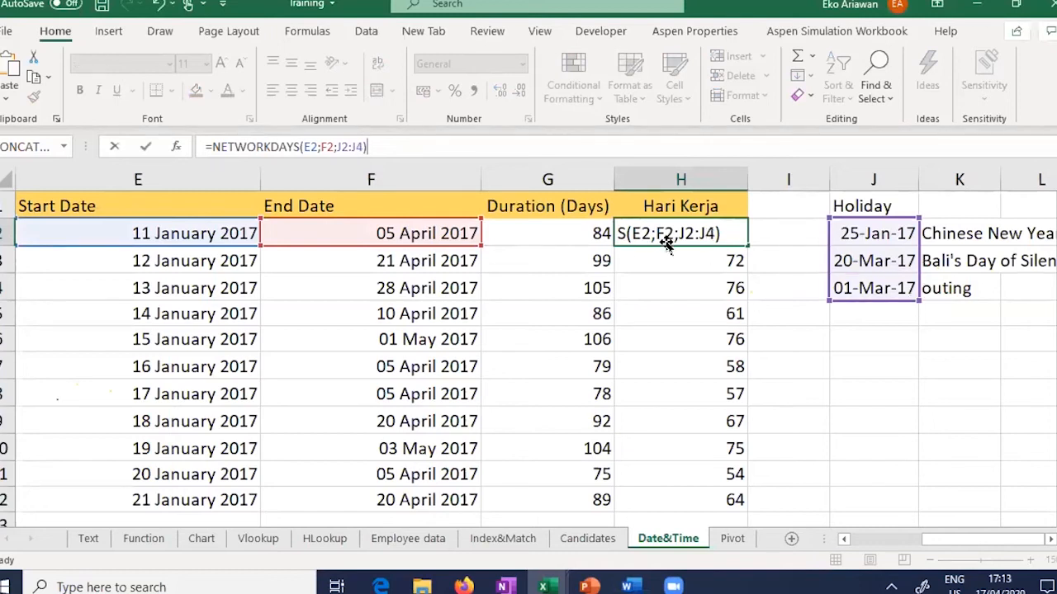
{"action": "key", "text": "ctrl+Return"}
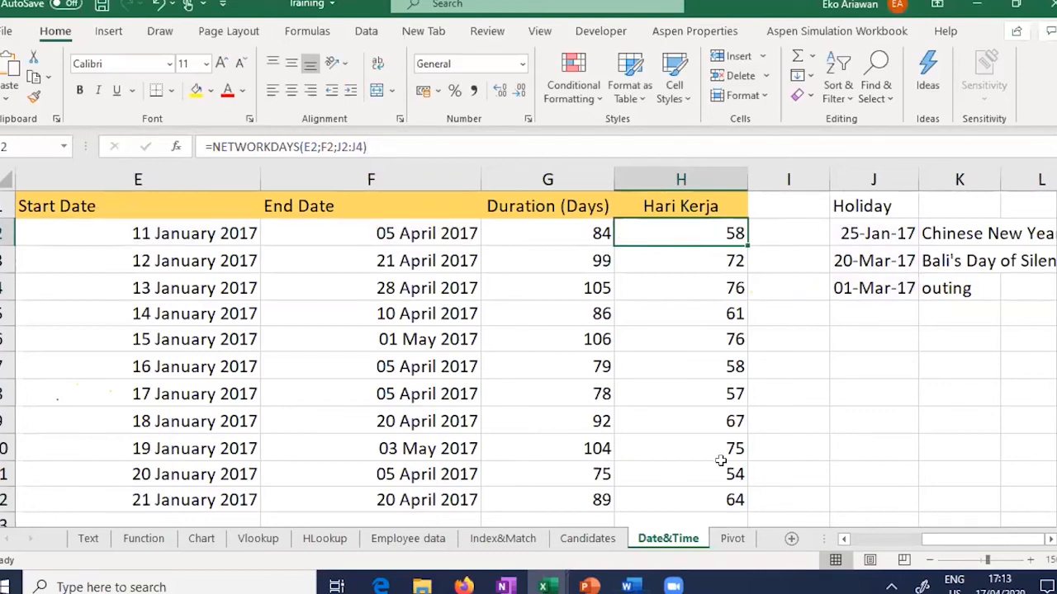
Step: Go to the Pivot sheet and select the Flavor Costs table from Code to Total Profit
{"action": "left_click", "coordinate": [733, 541]}
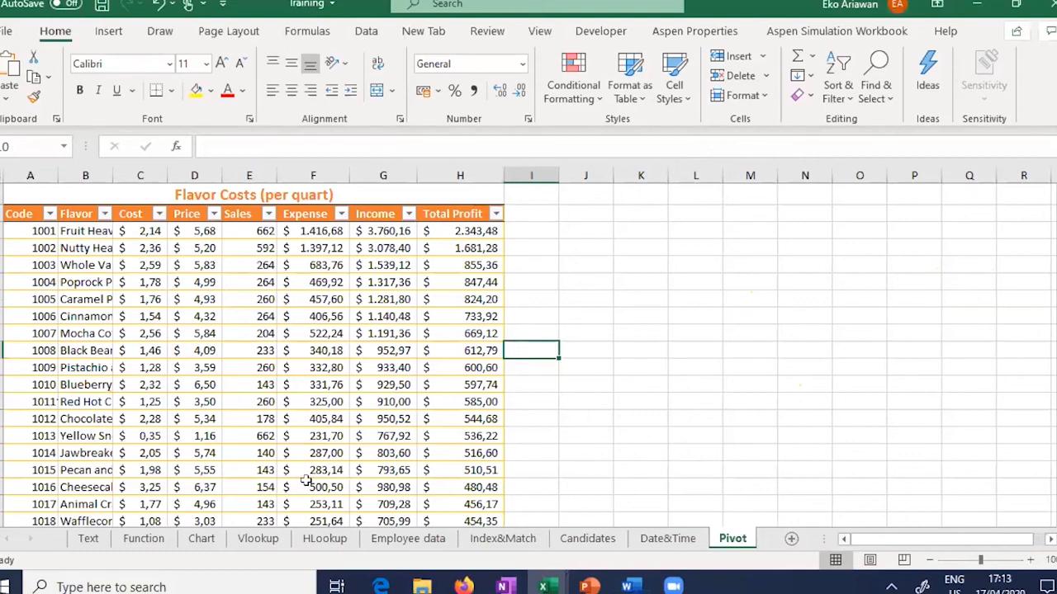
{"action": "left_click_drag", "start_coordinate": [1056, 282], "coordinate": [1056, 327]}
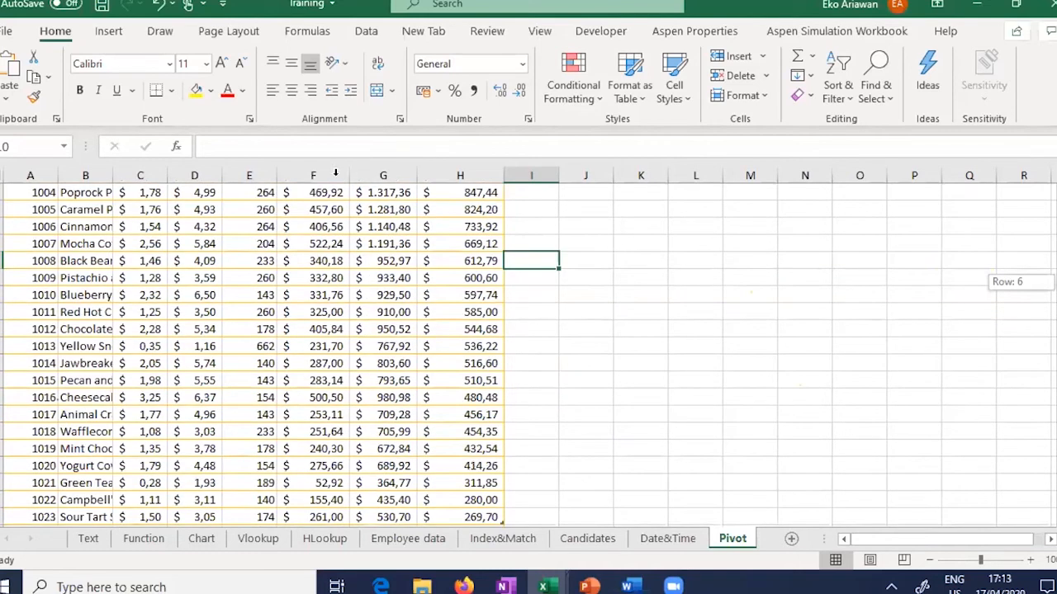
{"action": "scroll", "coordinate": [335, 171], "scroll_direction": "up", "scroll_amount": 2}
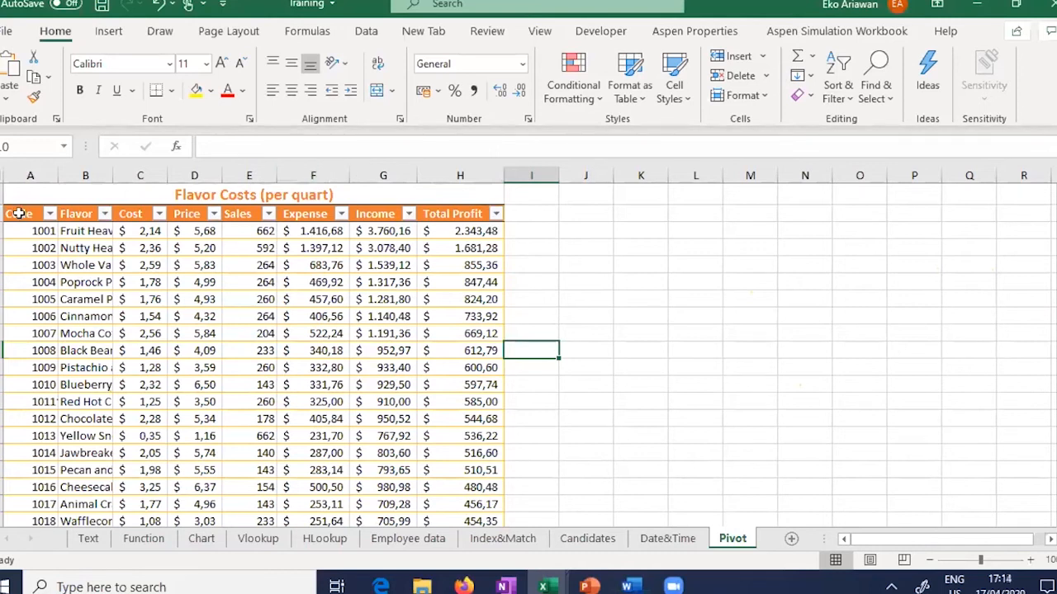
{"action": "left_click_drag", "start_coordinate": [20, 213], "coordinate": [432, 481]}
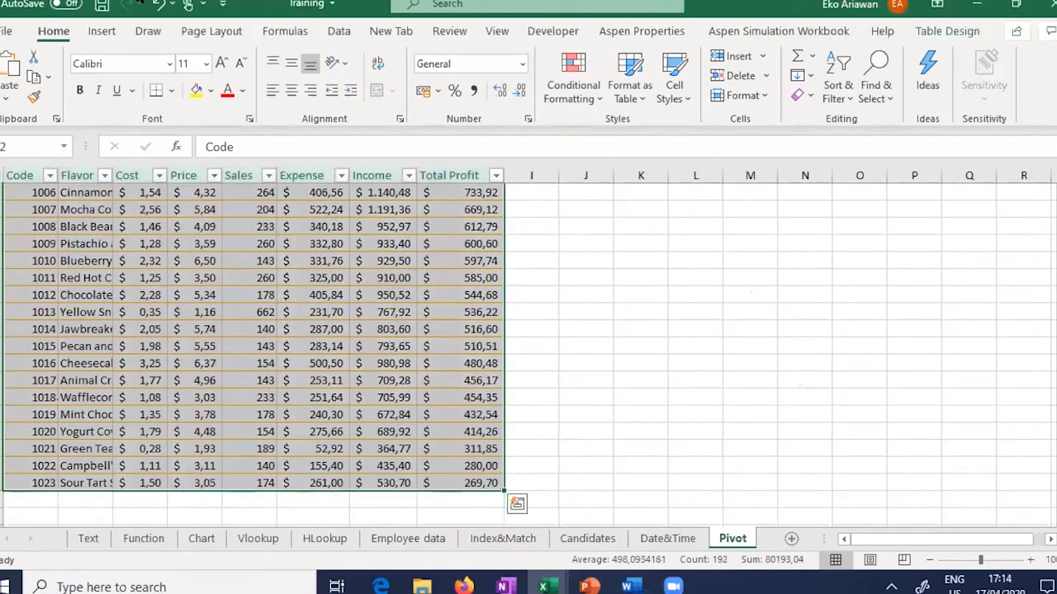
Step: Insert a PivotTable from Table2 on a new worksheet
{"action": "left_click", "coordinate": [95, 31]}
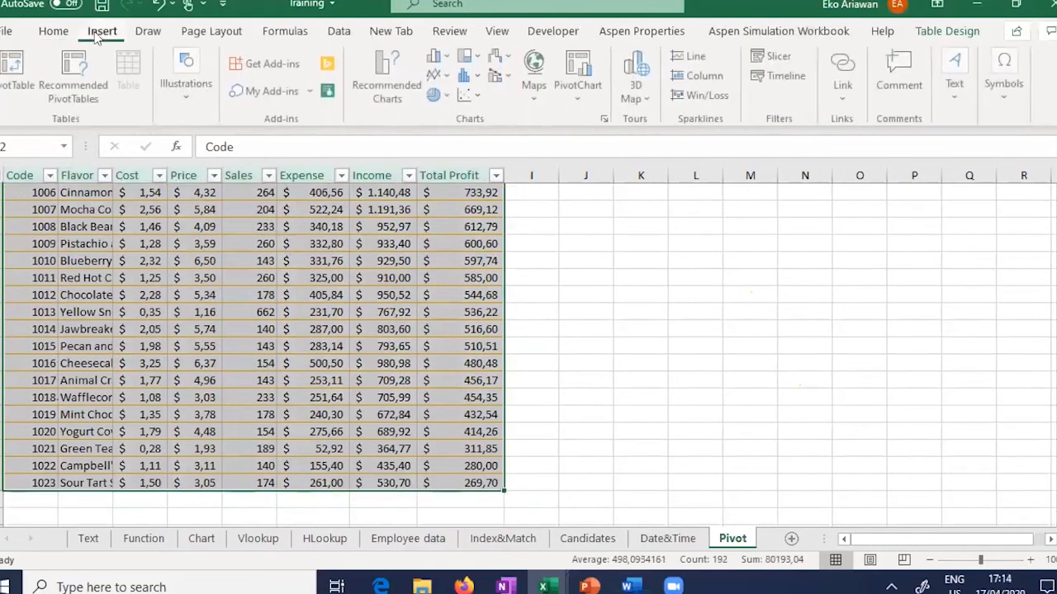
{"action": "left_click", "coordinate": [17, 89]}
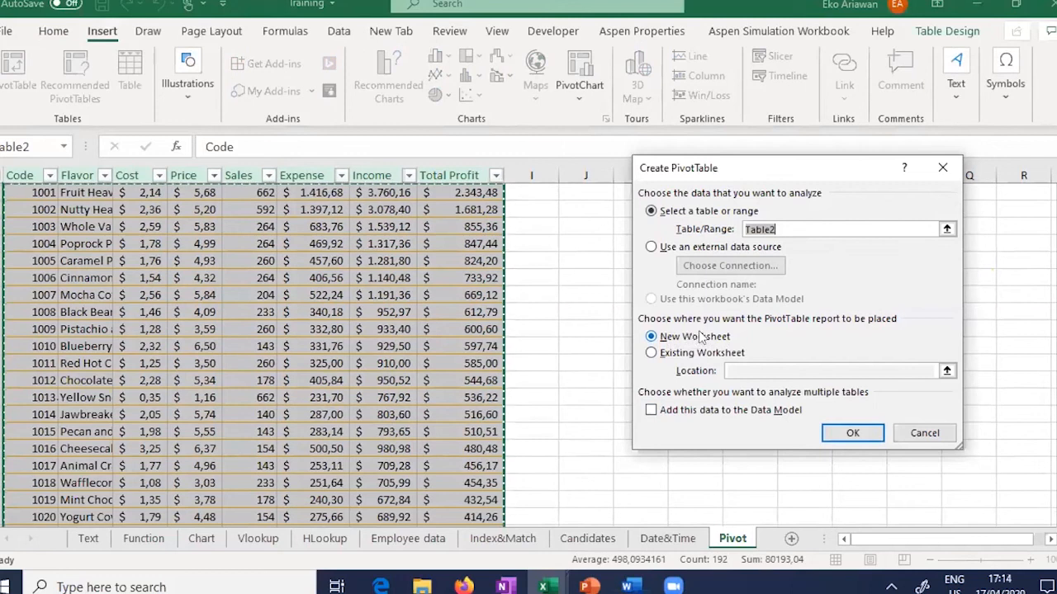
{"action": "left_click", "coordinate": [860, 435]}
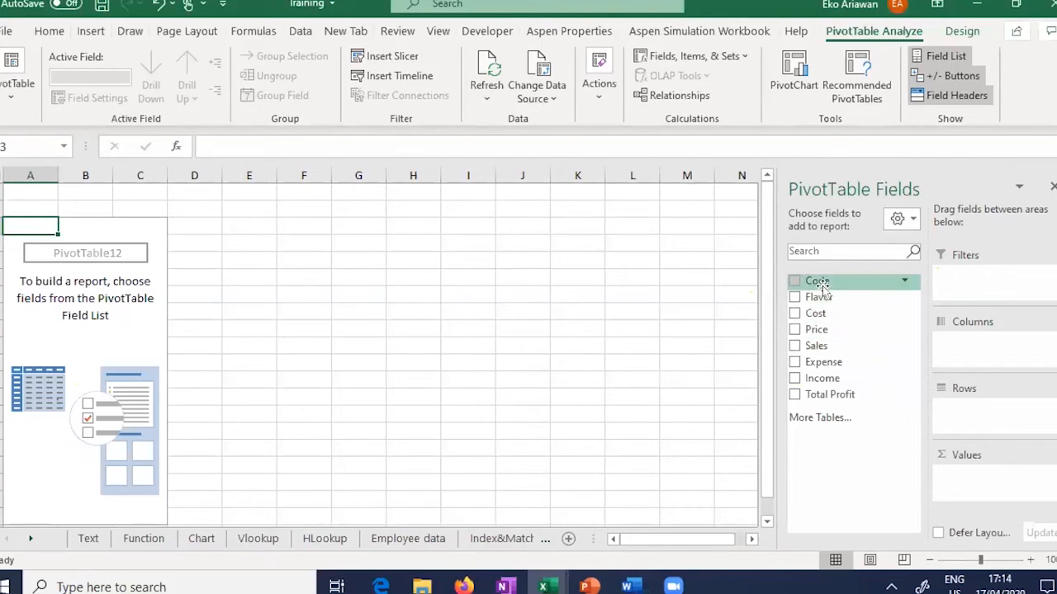
Step: Place the Flavor field in the pivot's Rows area
{"action": "left_click_drag", "start_coordinate": [823, 300], "coordinate": [981, 353]}
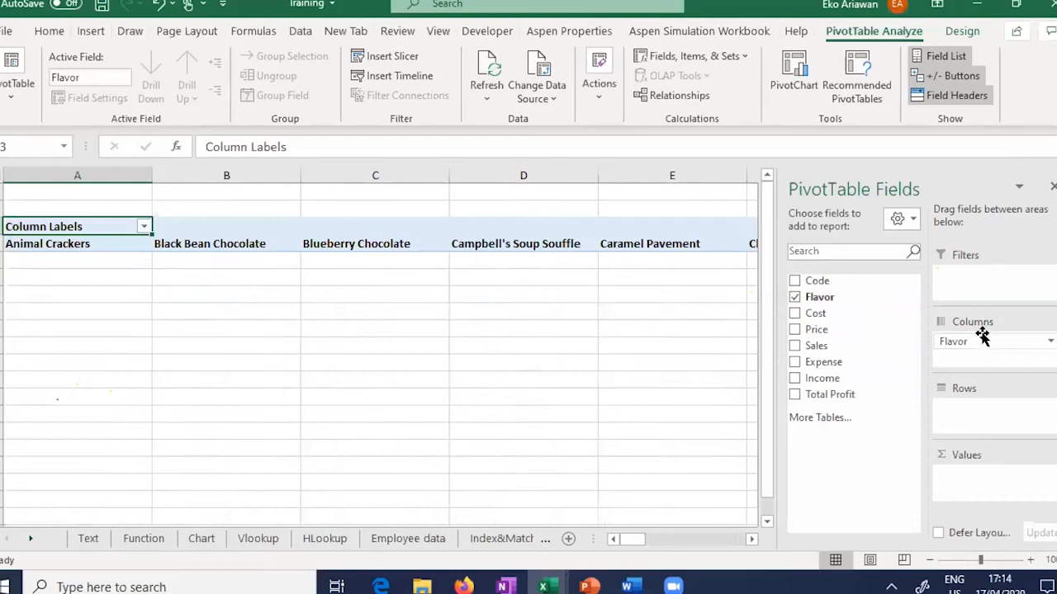
{"action": "left_click", "coordinate": [978, 342]}
{"action": "left_click_drag", "start_coordinate": [977, 342], "coordinate": [978, 411]}
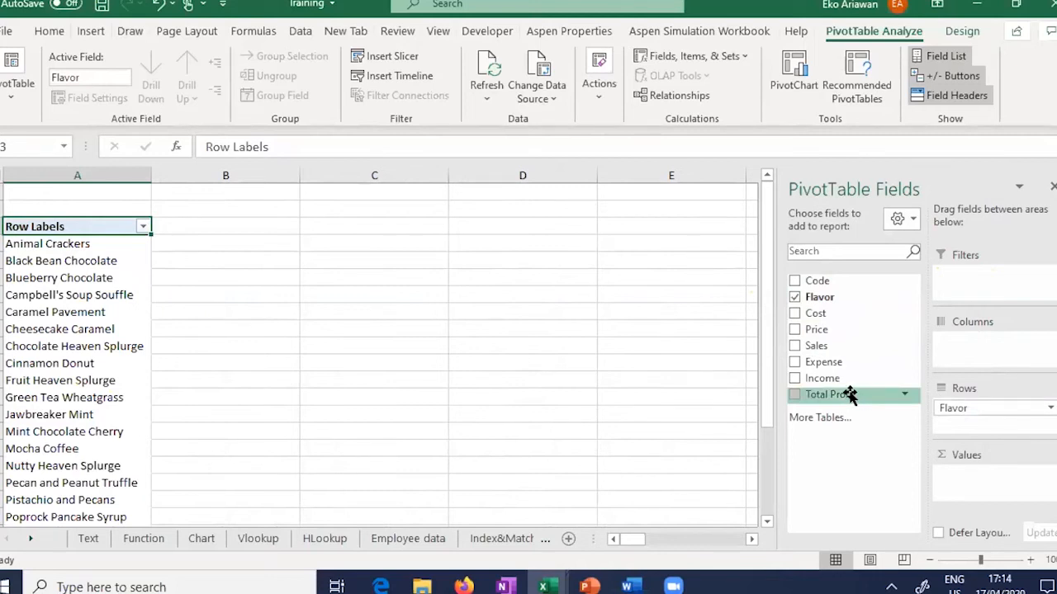
Step: Try Total Profit and Cost as values, then settle on Sum of Sales per flavor
{"action": "left_click_drag", "start_coordinate": [850, 396], "coordinate": [989, 480]}
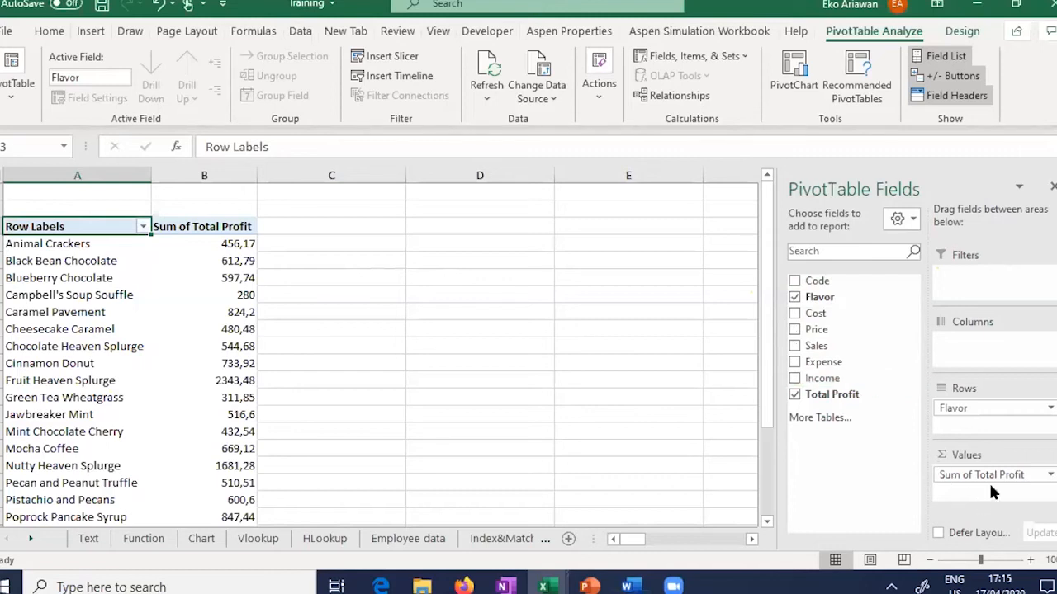
{"action": "left_click_drag", "start_coordinate": [1001, 477], "coordinate": [603, 373]}
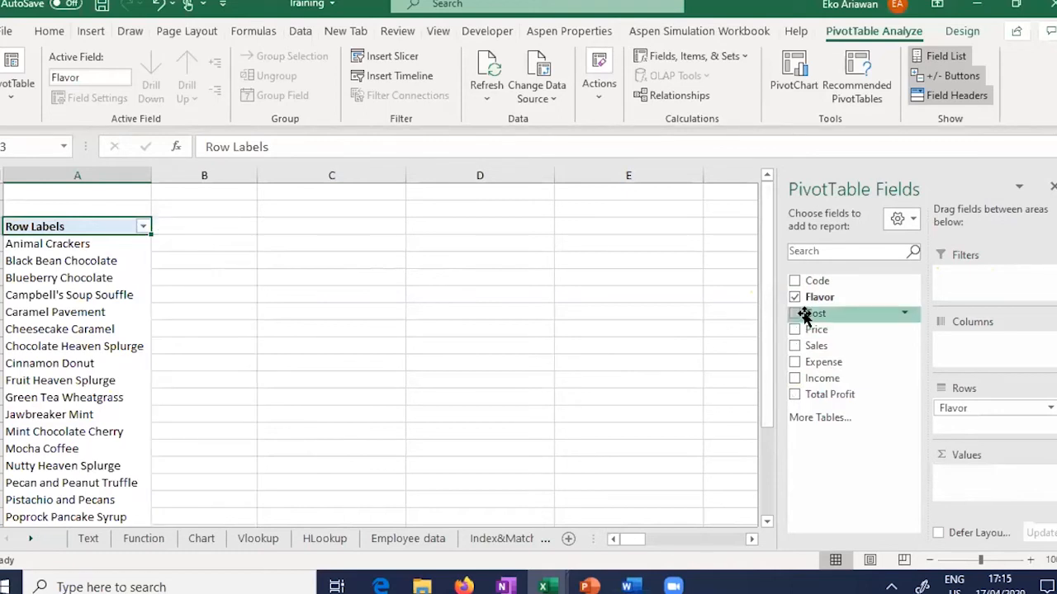
{"action": "left_click_drag", "start_coordinate": [809, 314], "coordinate": [983, 479]}
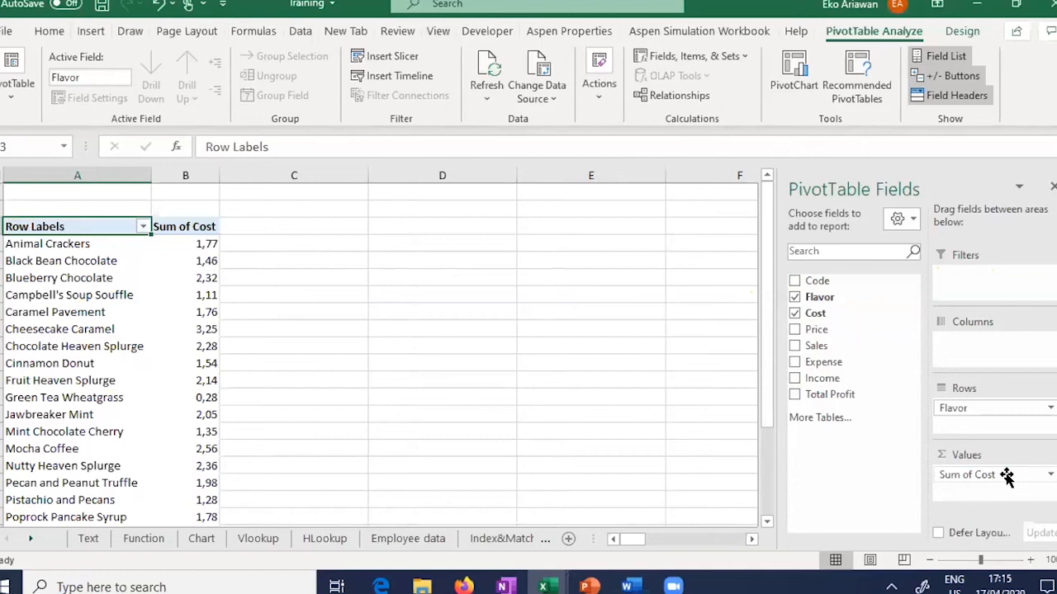
{"action": "left_click_drag", "start_coordinate": [1006, 476], "coordinate": [663, 337]}
{"action": "left_click_drag", "start_coordinate": [812, 345], "coordinate": [1009, 482]}
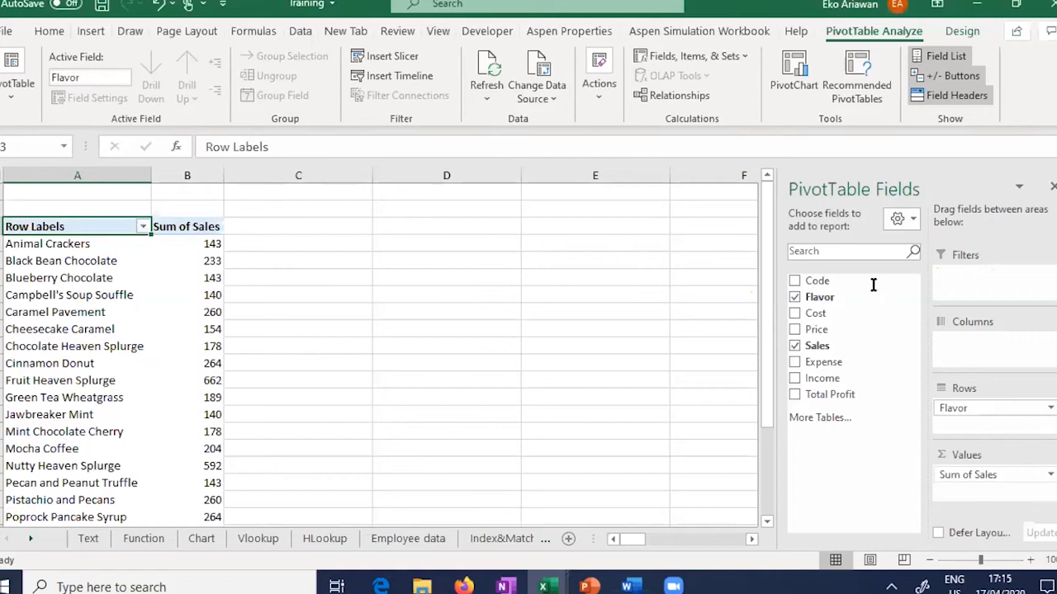
{"action": "left_click", "coordinate": [746, 56]}
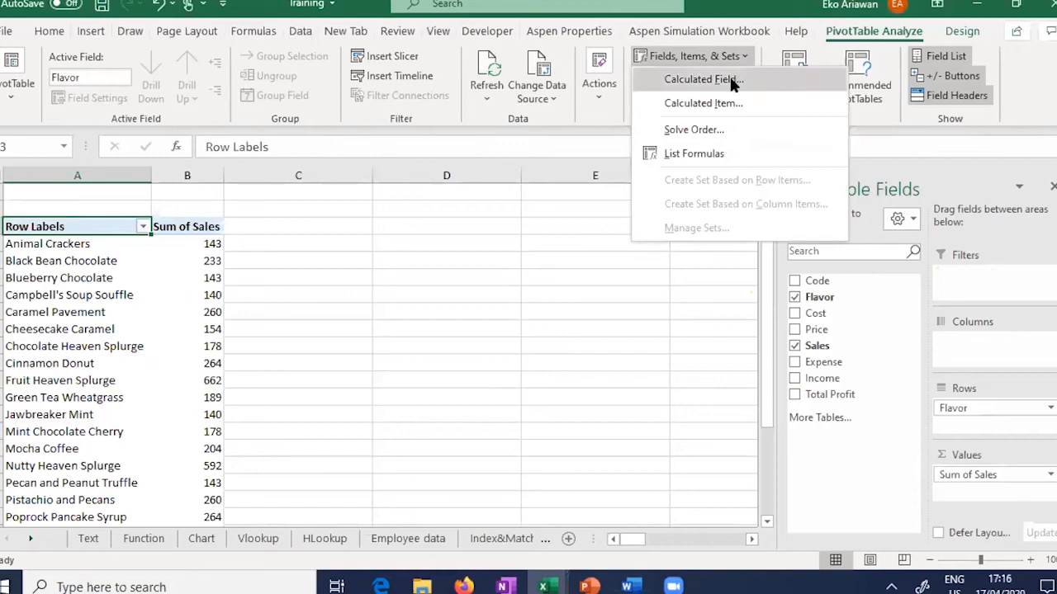
Step: Abandon the calculated field and replace Sum of Sales with Sum of Total Profit
{"action": "left_click", "coordinate": [745, 74]}
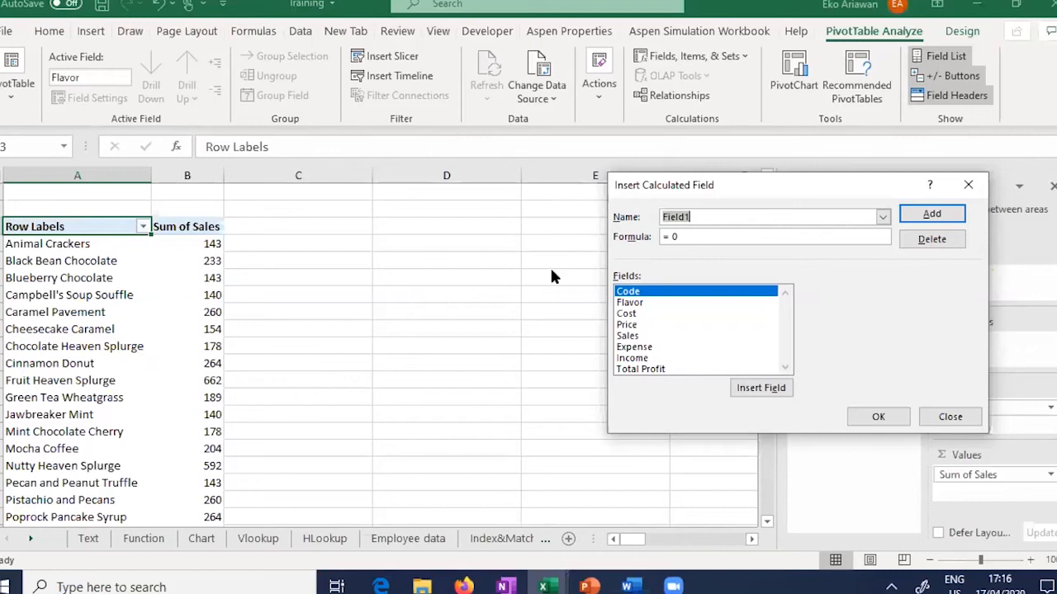
{"action": "left_click", "coordinate": [720, 217]}
{"action": "left_click_drag", "start_coordinate": [720, 217], "coordinate": [590, 213]}
{"action": "key", "text": "Escape"}
{"action": "left_click_drag", "start_coordinate": [991, 483], "coordinate": [797, 459]}
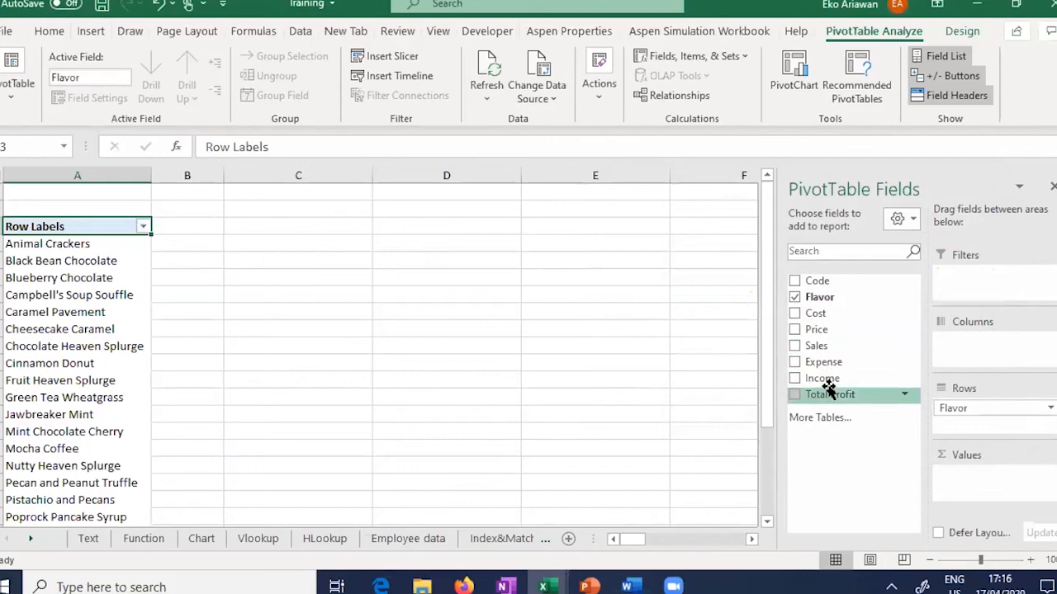
{"action": "left_click_drag", "start_coordinate": [829, 394], "coordinate": [966, 482]}
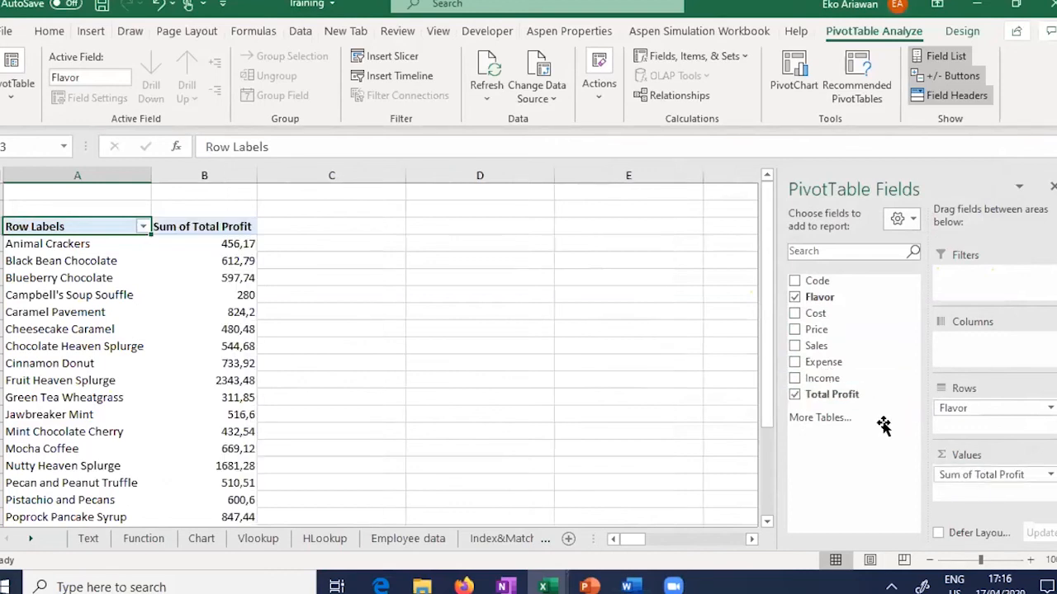
Step: Create the calculated field Donasi = 10% * 'Total Profit' and add it to the pivot
{"action": "left_click", "coordinate": [720, 51]}
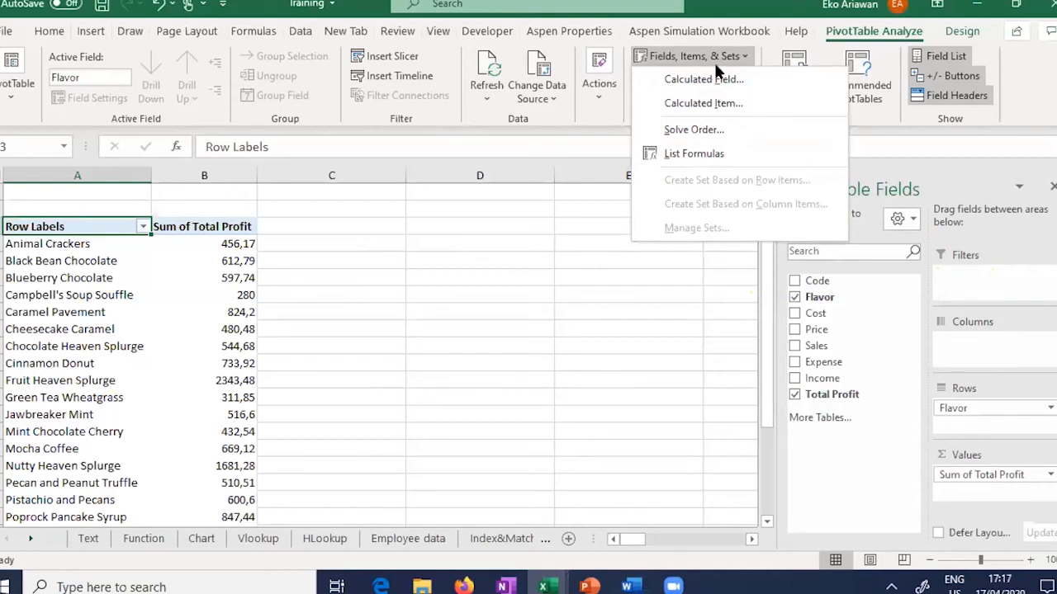
{"action": "left_click", "coordinate": [708, 79]}
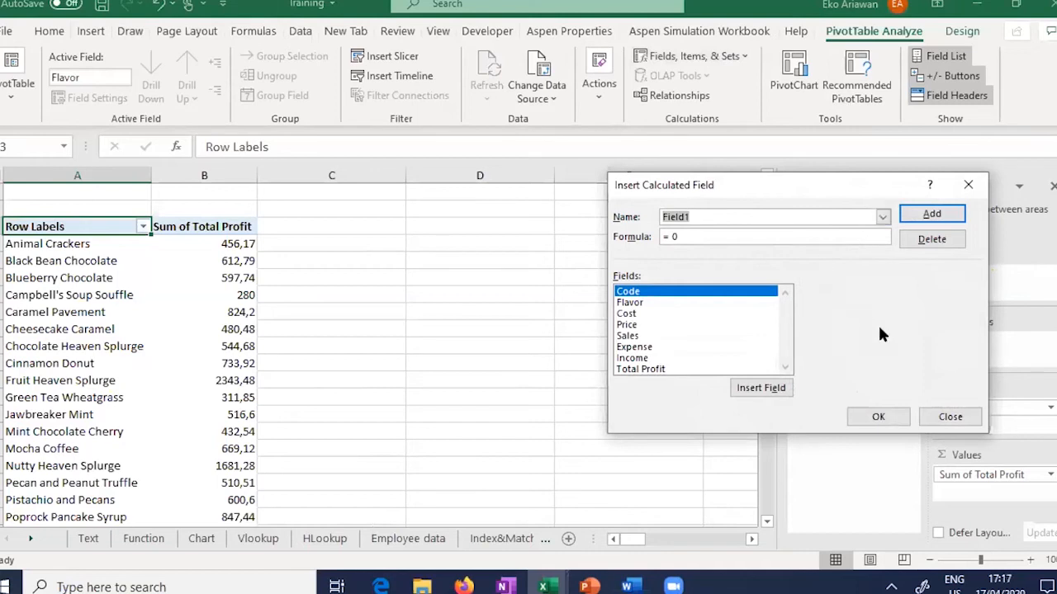
{"action": "type", "text": "Donasi"}
{"action": "left_click", "coordinate": [672, 236]}
{"action": "type", "text": "10"}
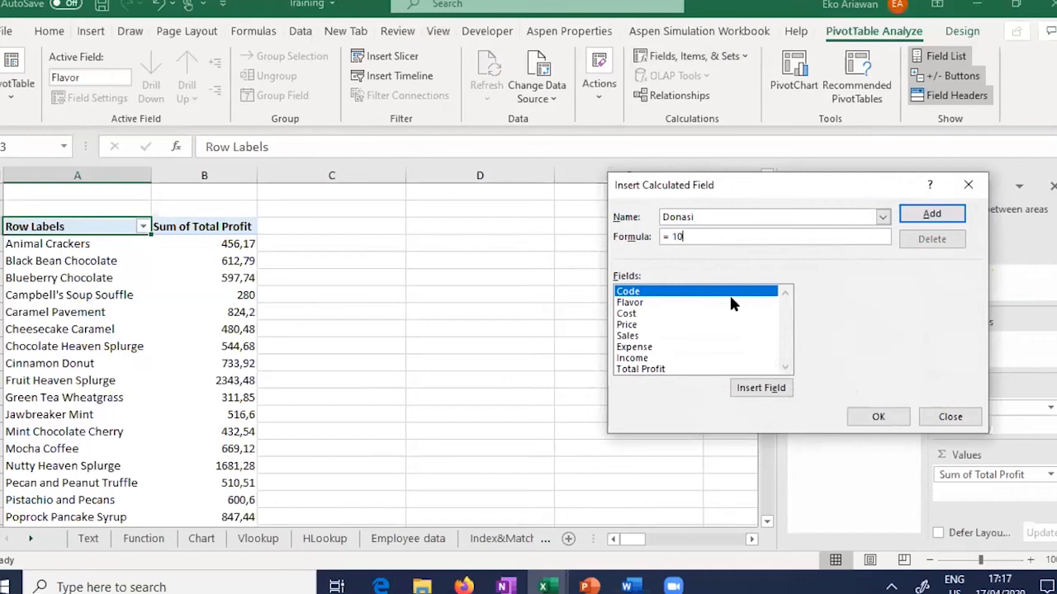
{"action": "type", "text": "% *"}
{"action": "double_click", "coordinate": [685, 369]}
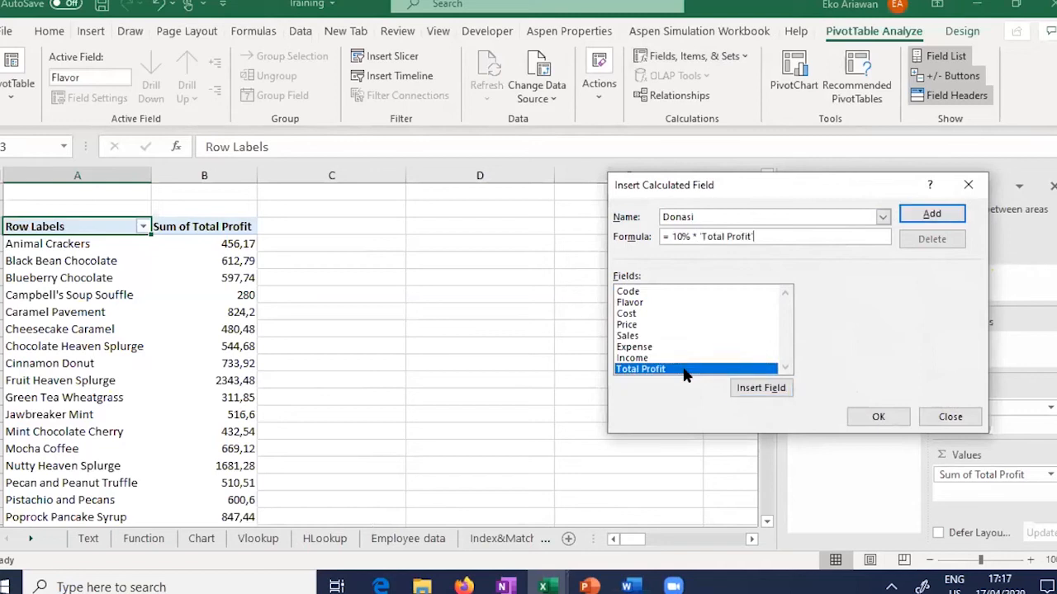
{"action": "left_click", "coordinate": [951, 214]}
{"action": "left_click", "coordinate": [878, 414]}
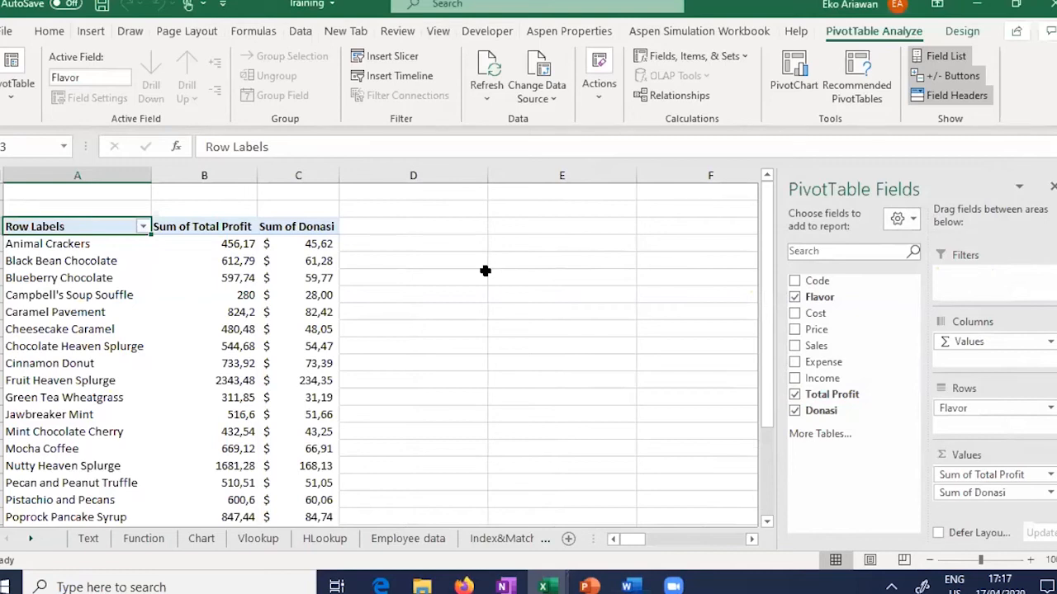
{"action": "mouse_move", "coordinate": [174, 293]}
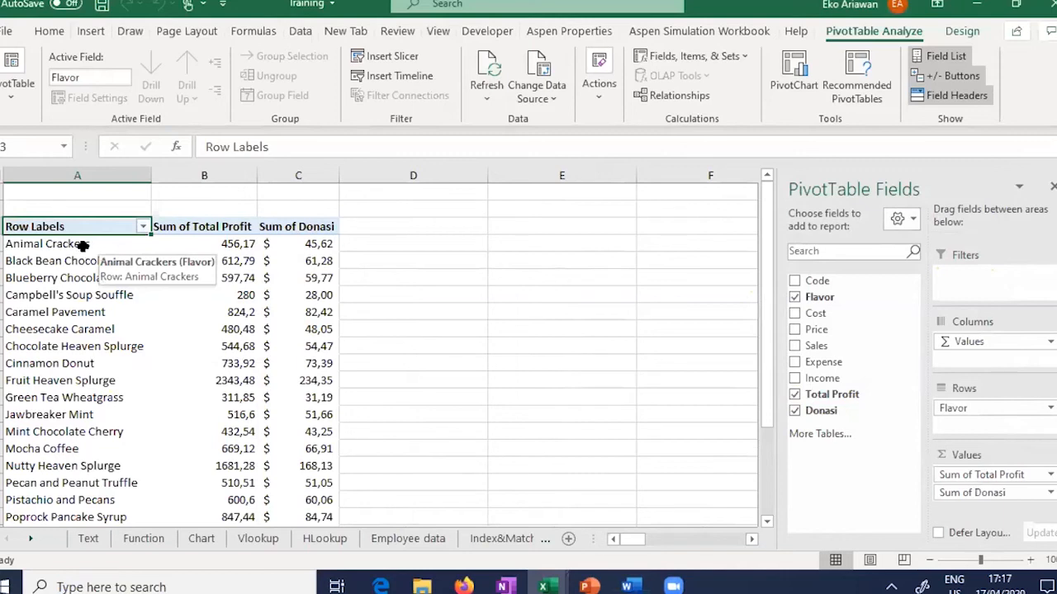
{"action": "key", "text": "Down"}
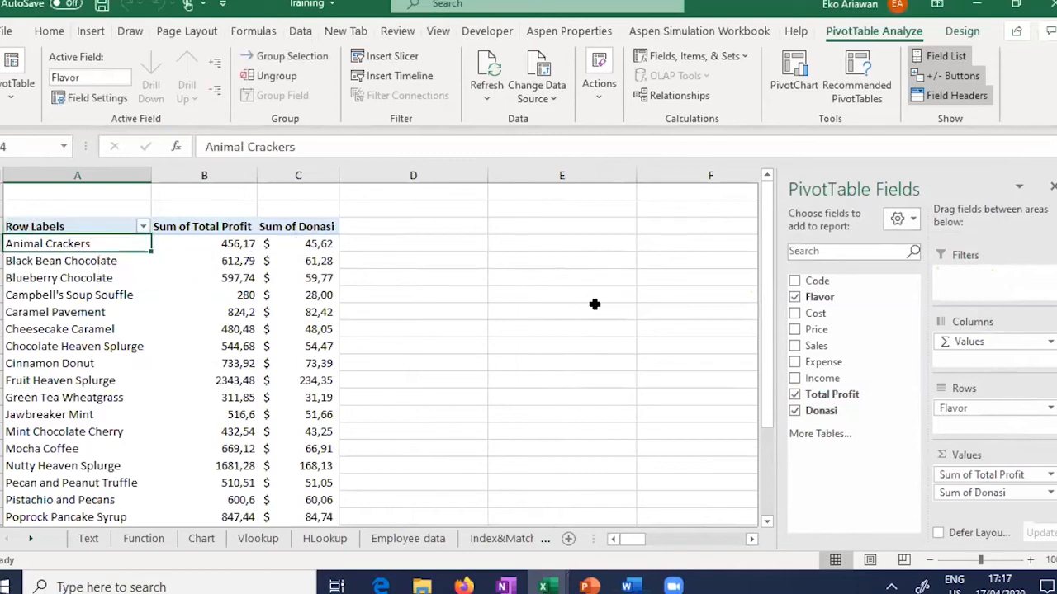
{"action": "key", "text": "Right"}
{"action": "key", "text": "Right"}
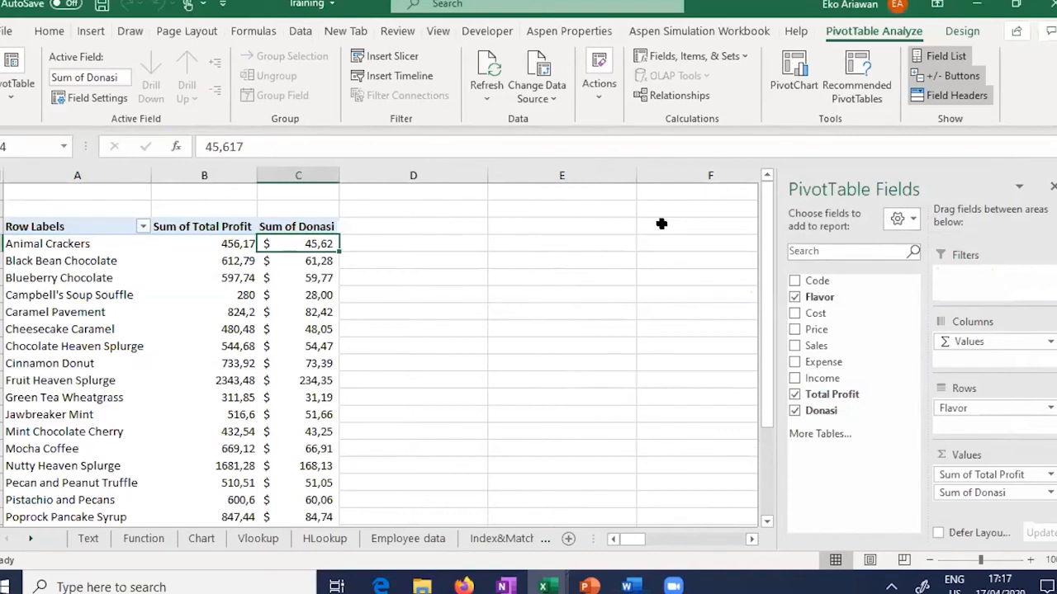
{"action": "left_click", "coordinate": [734, 55]}
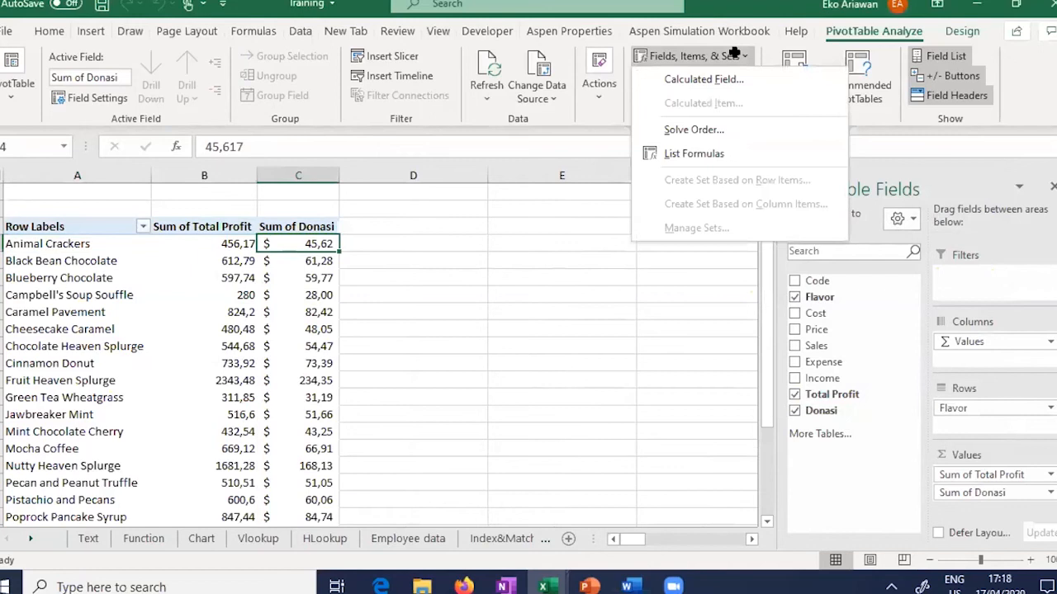
{"action": "left_click", "coordinate": [691, 80]}
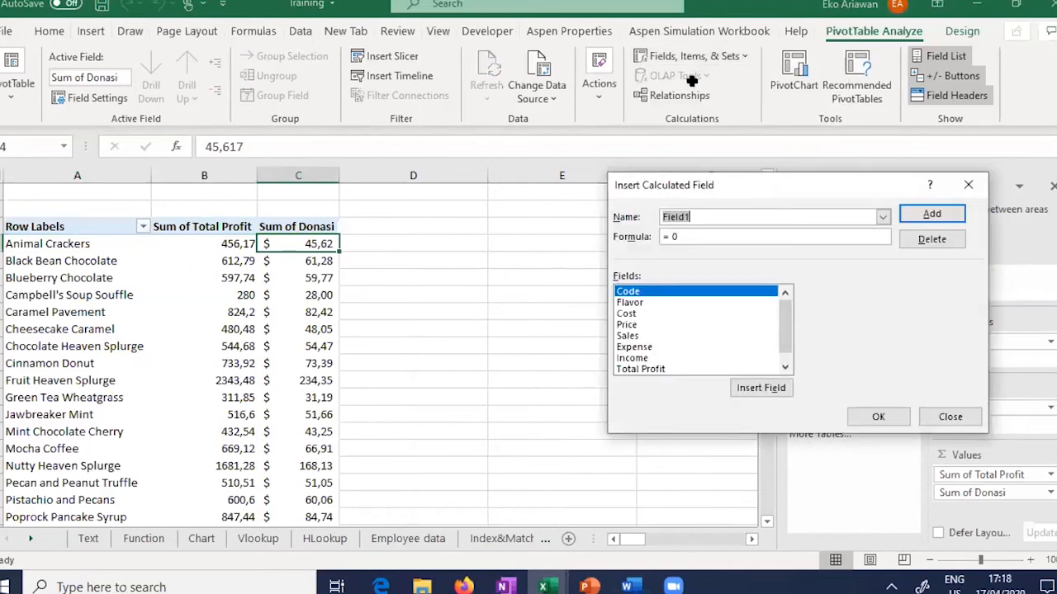
{"action": "left_click", "coordinate": [784, 371]}
{"action": "left_click", "coordinate": [882, 216]}
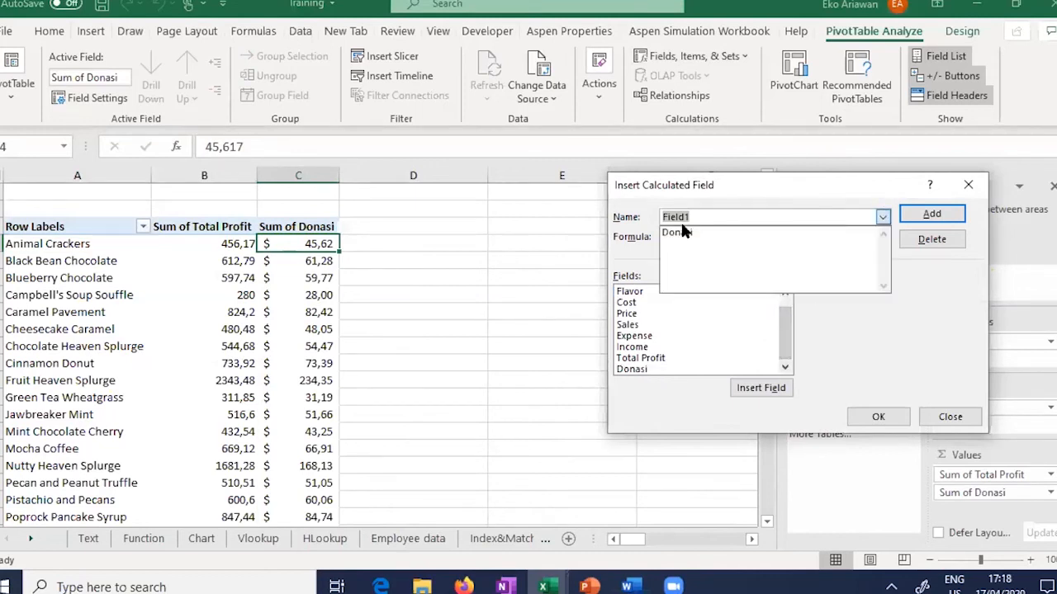
{"action": "left_click", "coordinate": [680, 232]}
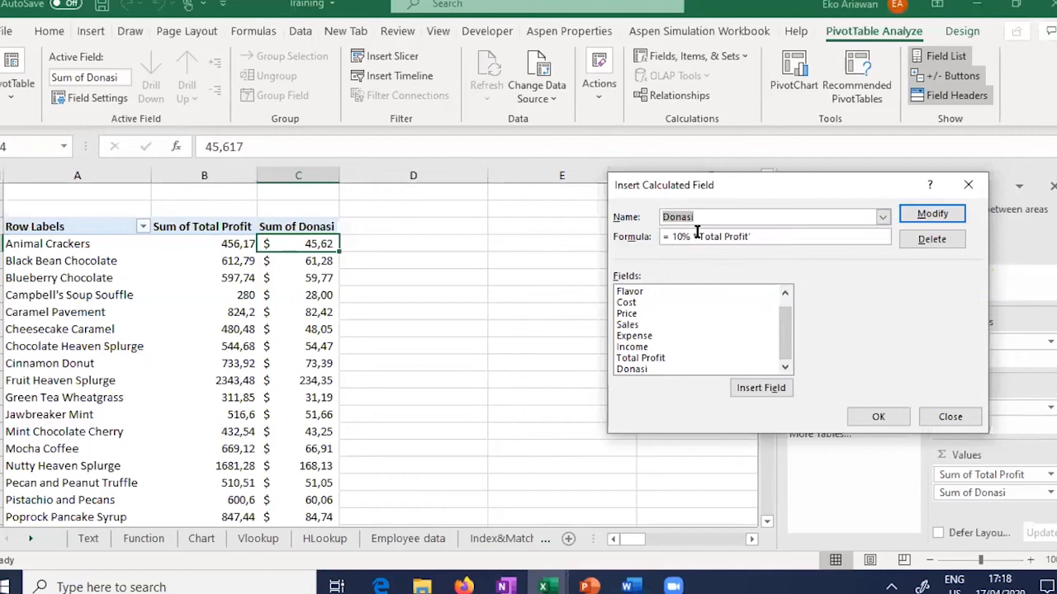
{"action": "left_click", "coordinate": [770, 236]}
{"action": "left_click", "coordinate": [949, 417]}
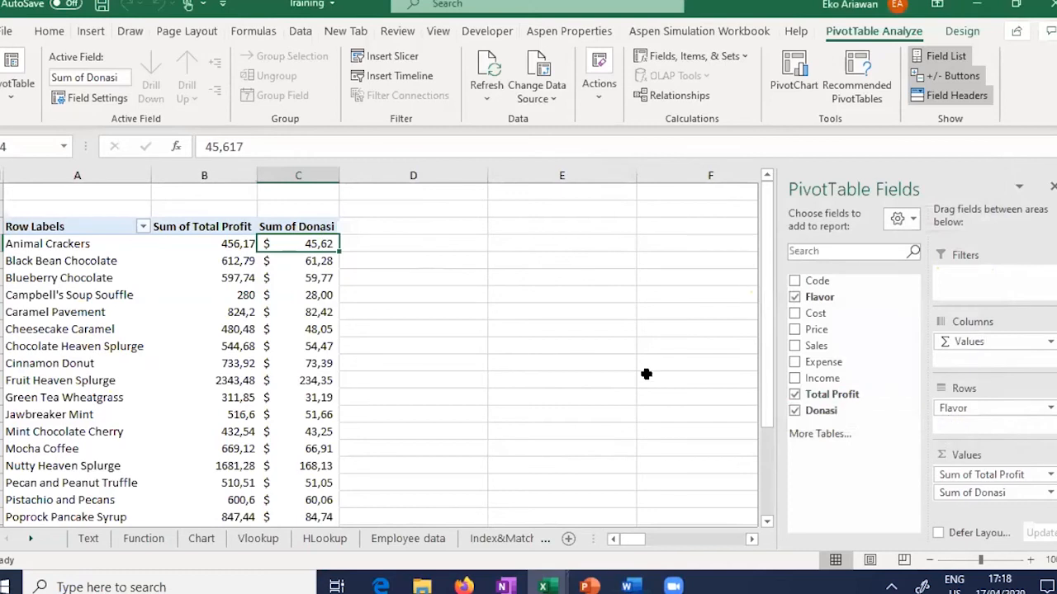
{"action": "left_click_drag", "start_coordinate": [625, 537], "coordinate": [712, 538]}
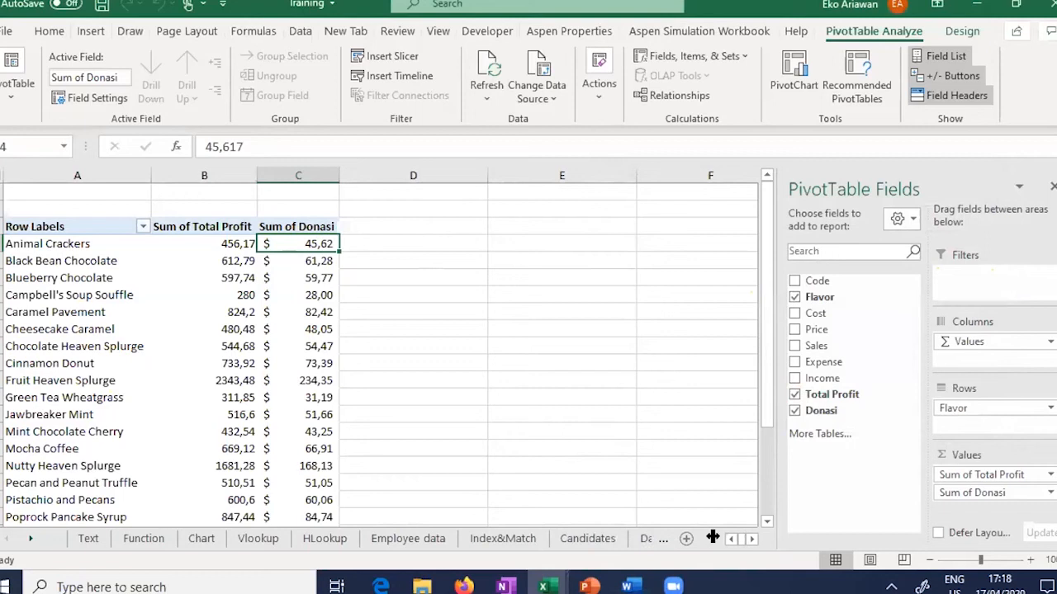
Step: Move to the Pivot sheet's source data, then switch to the Excel Basic Workshop folder window
{"action": "left_click", "coordinate": [558, 364]}
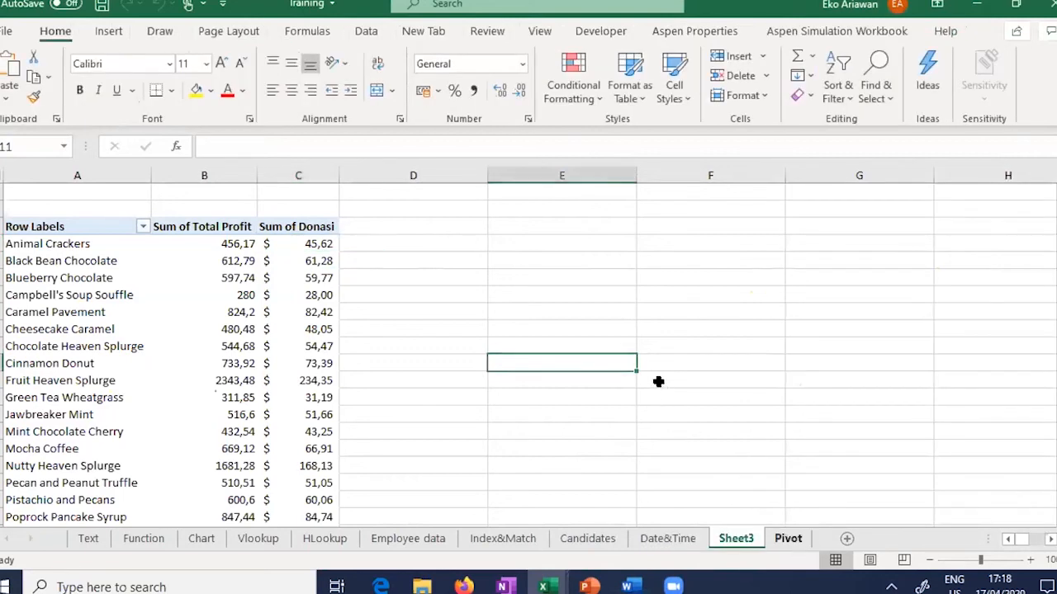
{"action": "key", "text": "ctrl+Page_Down"}
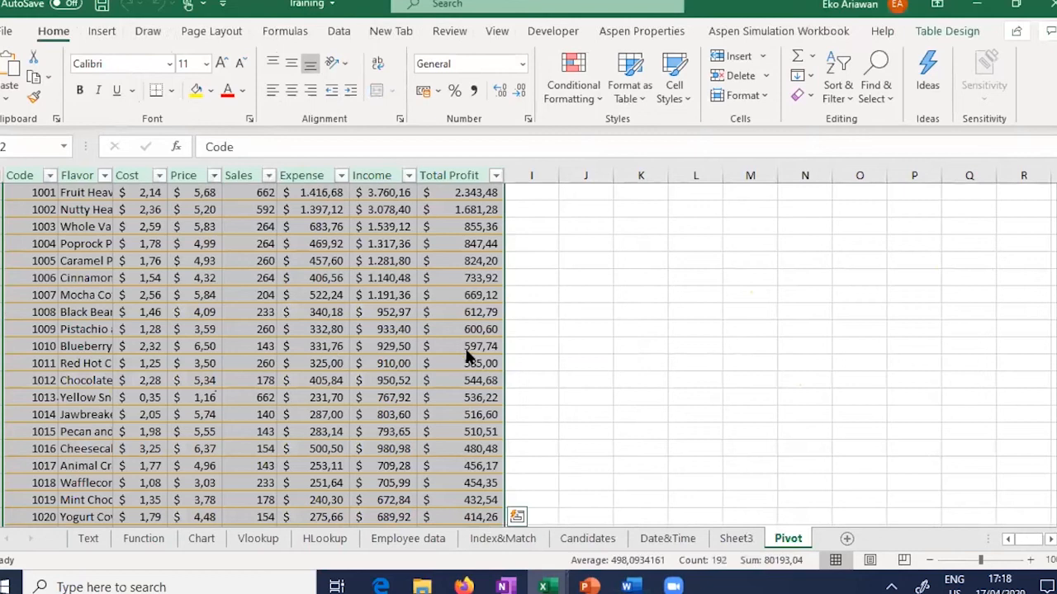
{"action": "key", "text": "alt+Tab"}
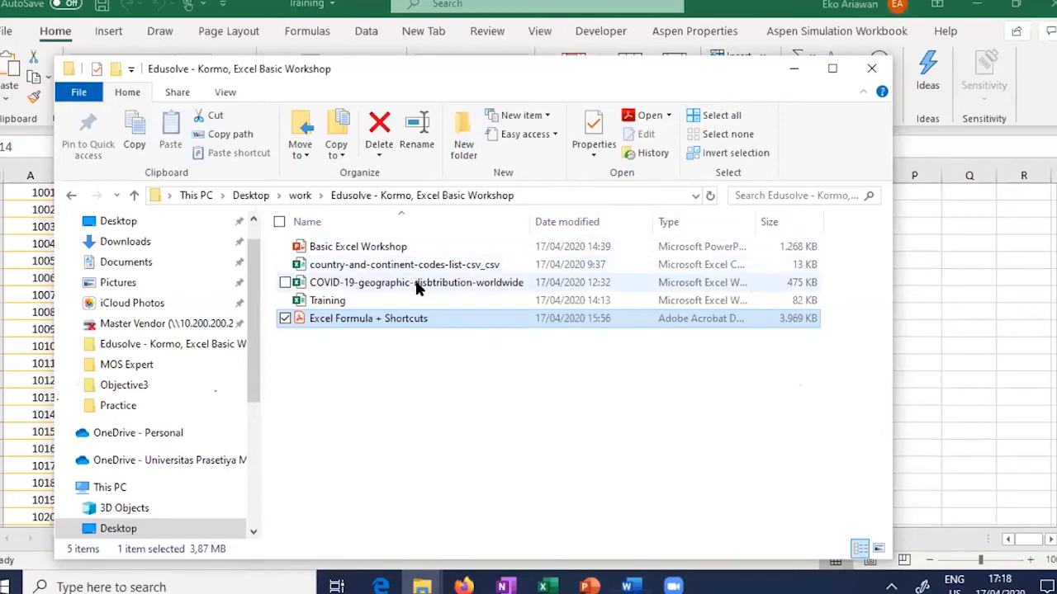
Step: Show the workshop presentation's Data Set slide with its two dataset source links
{"action": "left_click", "coordinate": [436, 386]}
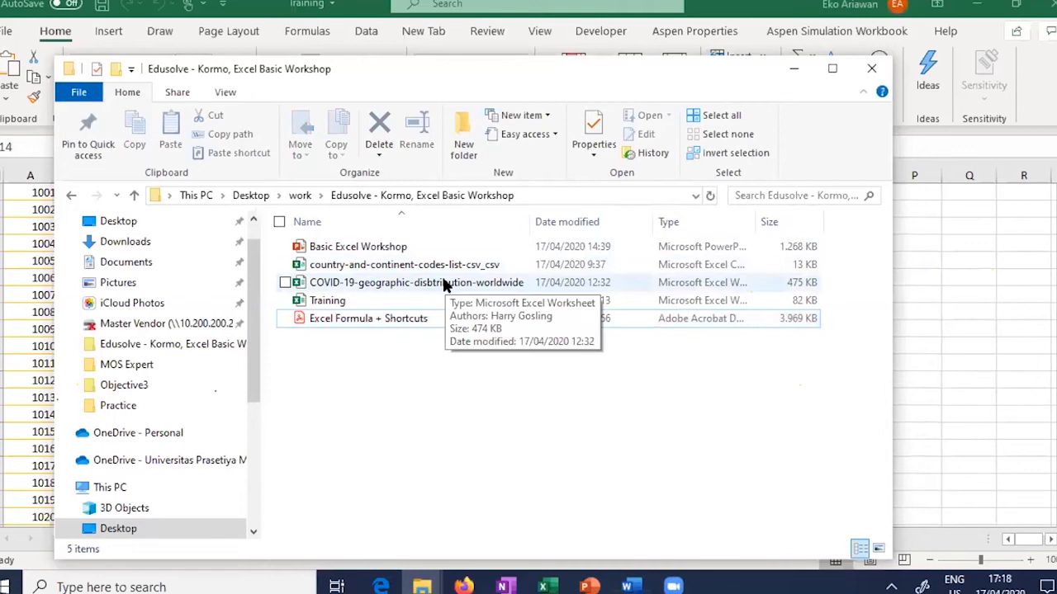
{"action": "left_click", "coordinate": [593, 585]}
{"action": "left_click", "coordinate": [95, 410]}
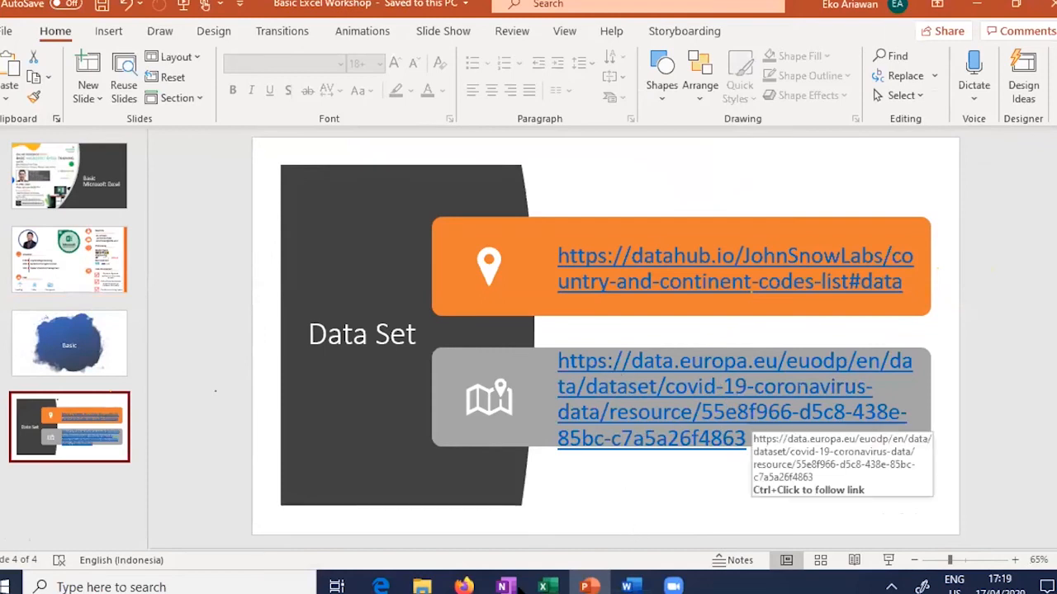
Step: Return to the Edusolve - Kormo, Excel Basic Workshop folder window from PowerPoint
{"action": "mouse_move", "coordinate": [422, 586]}
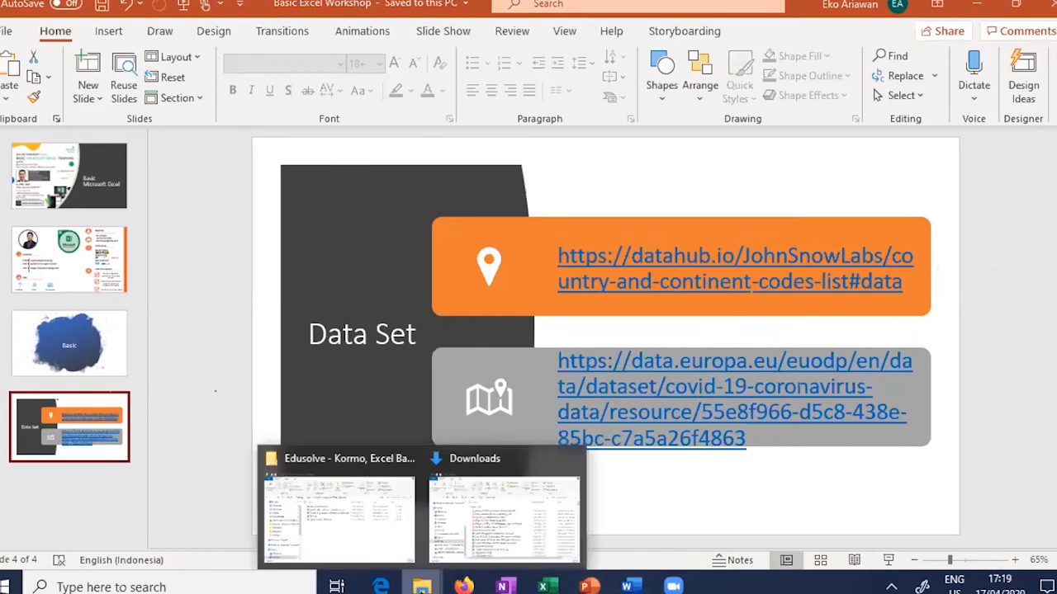
{"action": "left_click", "coordinate": [339, 503]}
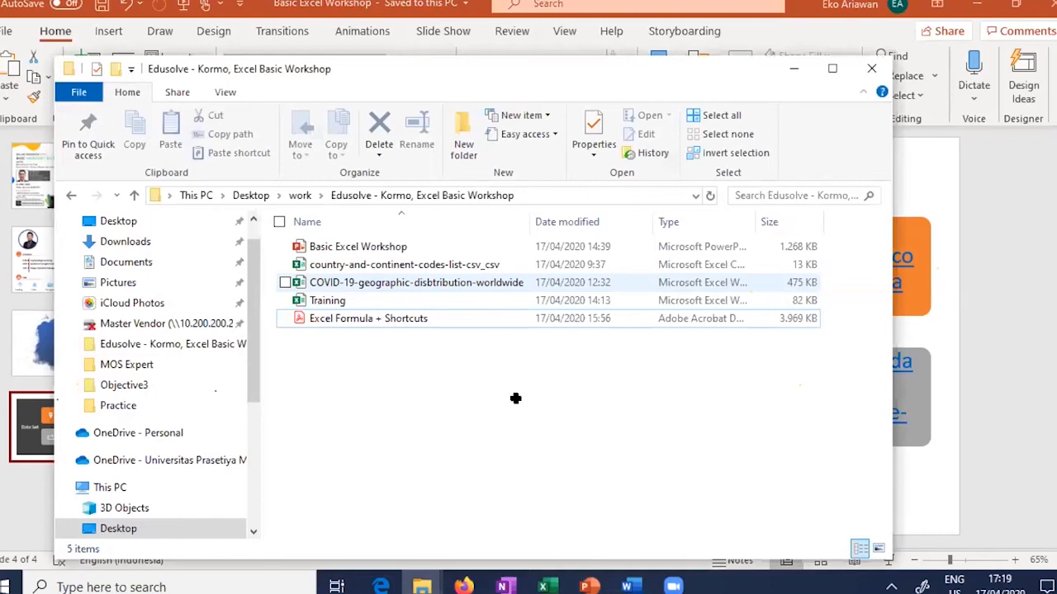
Step: Open the COVID-19-geographic-disbtribution-worldwide workbook in Excel
{"action": "key", "text": "alt+Tab"}
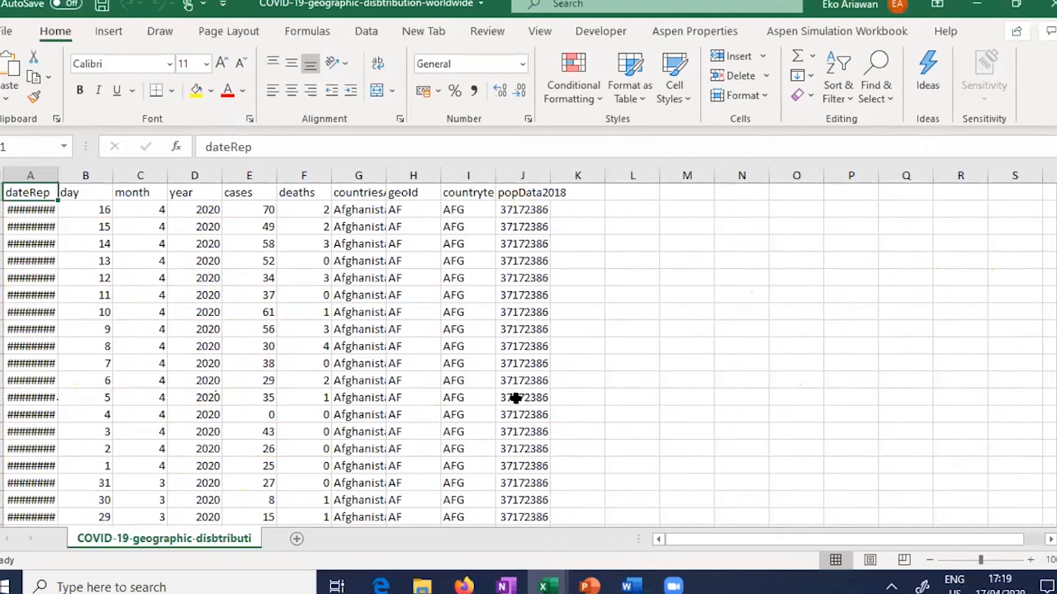
Step: Check the geoId and three-letter code cells, then select A1:J2 with headers and Afghanistan's first row
{"action": "left_click", "coordinate": [417, 207]}
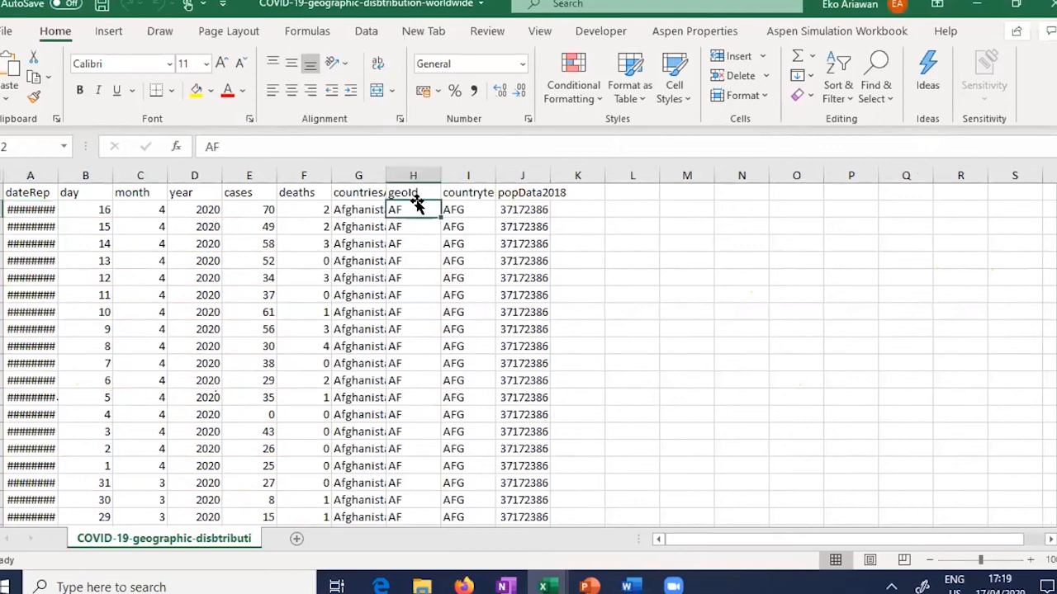
{"action": "left_click", "coordinate": [459, 216]}
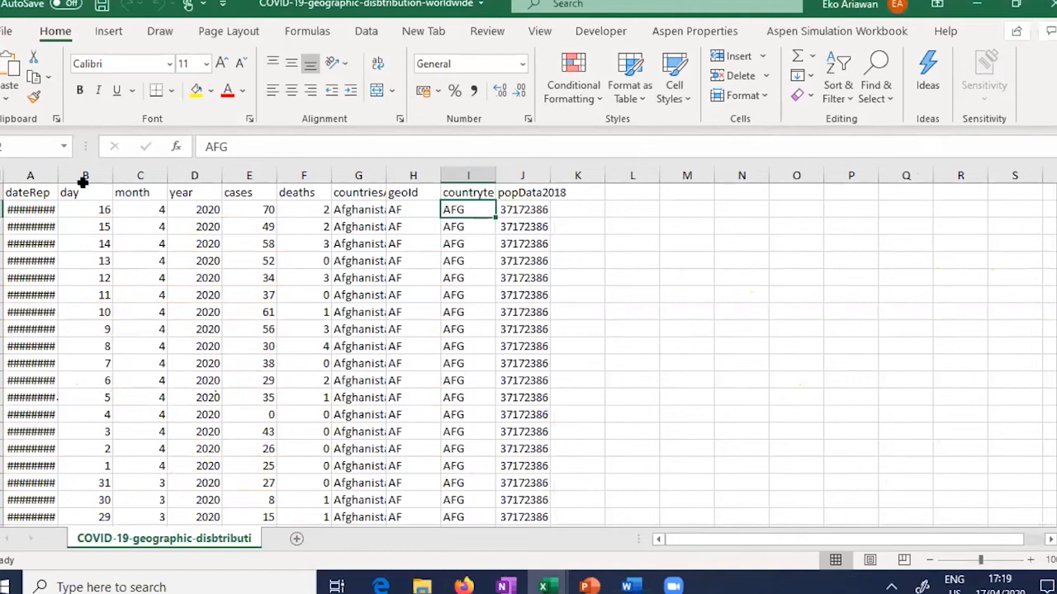
{"action": "left_click_drag", "start_coordinate": [33, 192], "coordinate": [526, 440]}
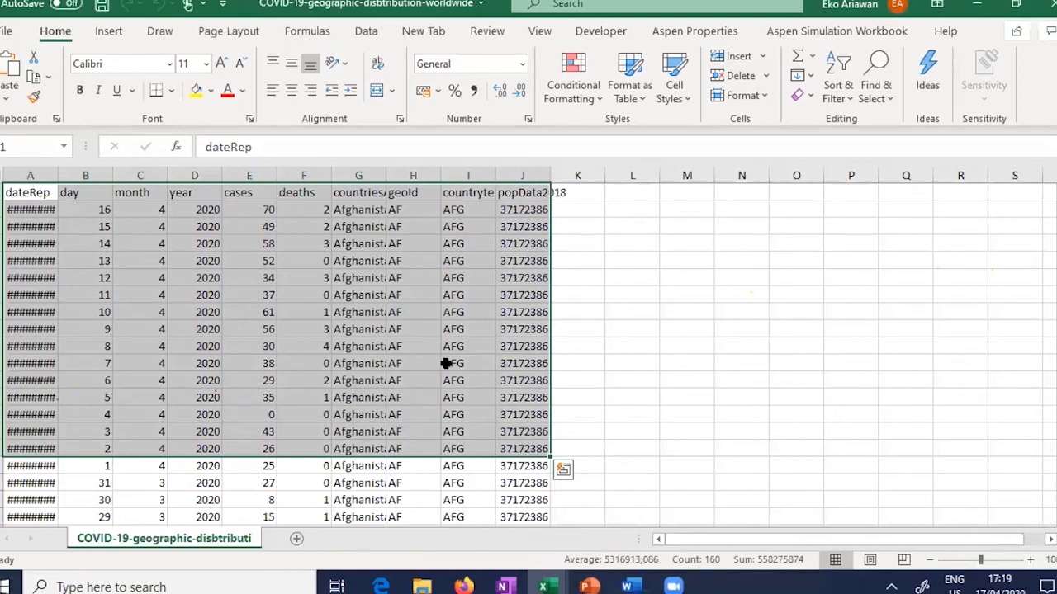
{"action": "left_click", "coordinate": [23, 193]}
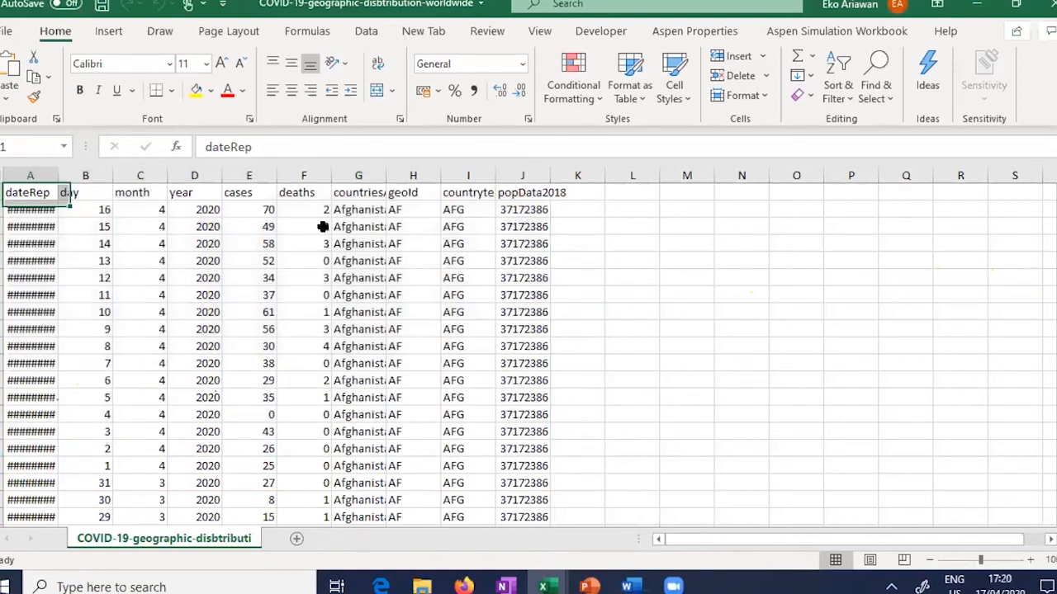
{"action": "left_click", "coordinate": [533, 212], "text": "shift"}
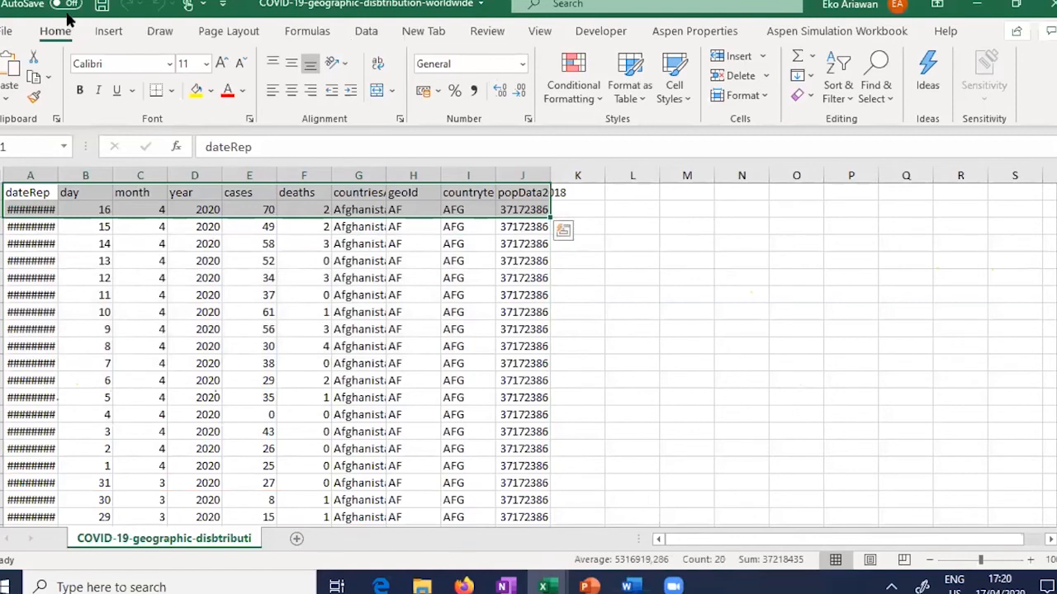
{"action": "left_click", "coordinate": [109, 31]}
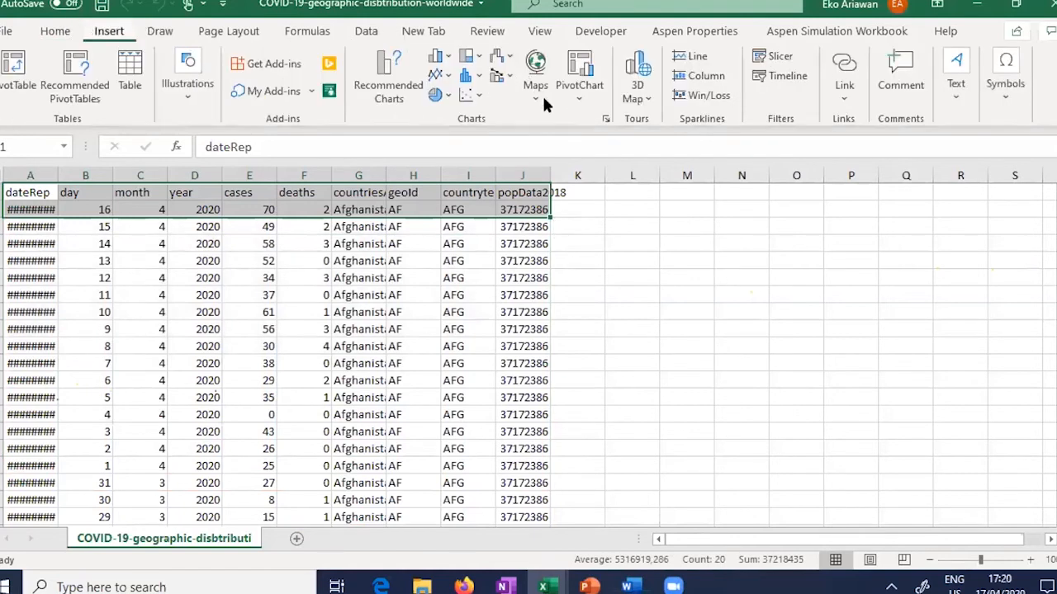
{"action": "left_click", "coordinate": [605, 122]}
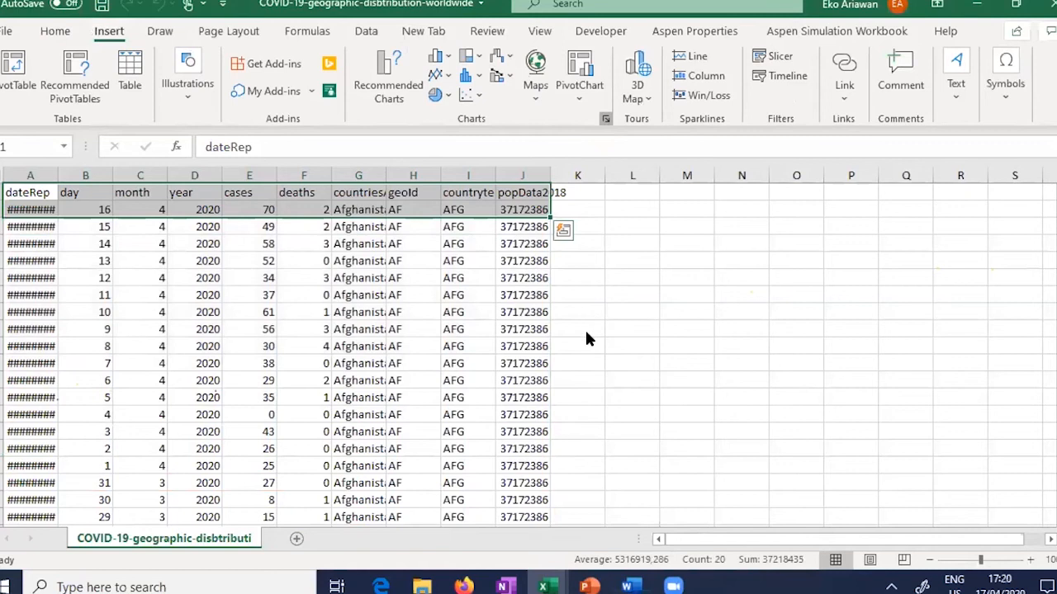
{"action": "left_click", "coordinate": [397, 63]}
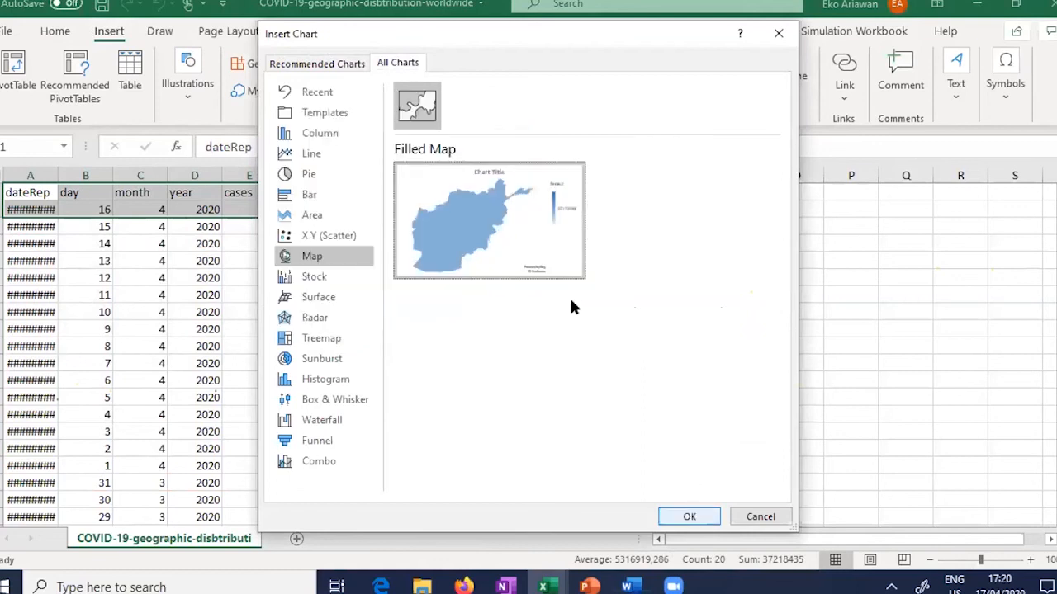
{"action": "left_click", "coordinate": [689, 517]}
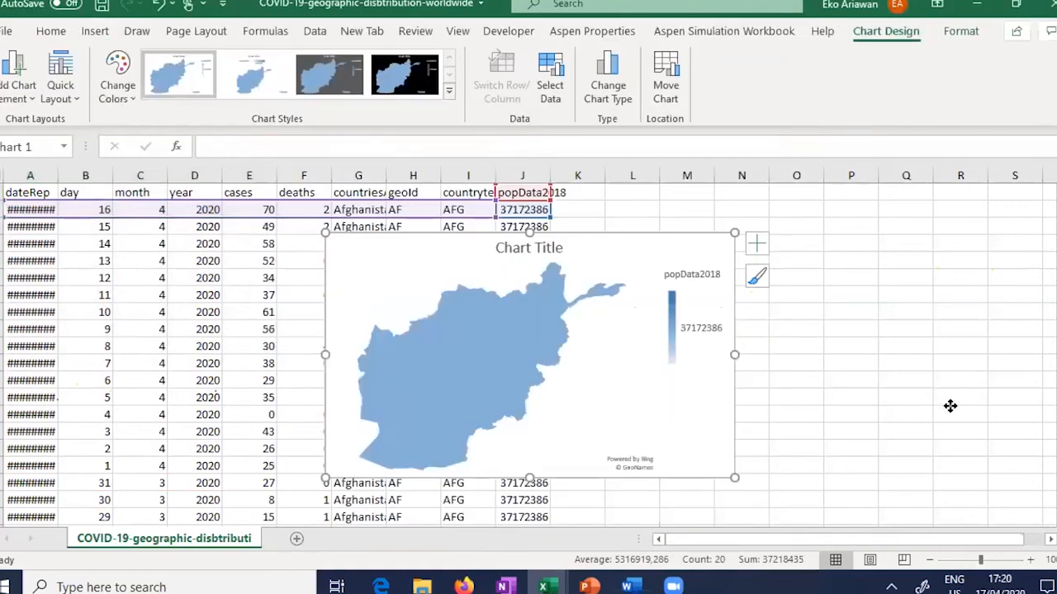
{"action": "left_click_drag", "start_coordinate": [657, 398], "coordinate": [933, 398]}
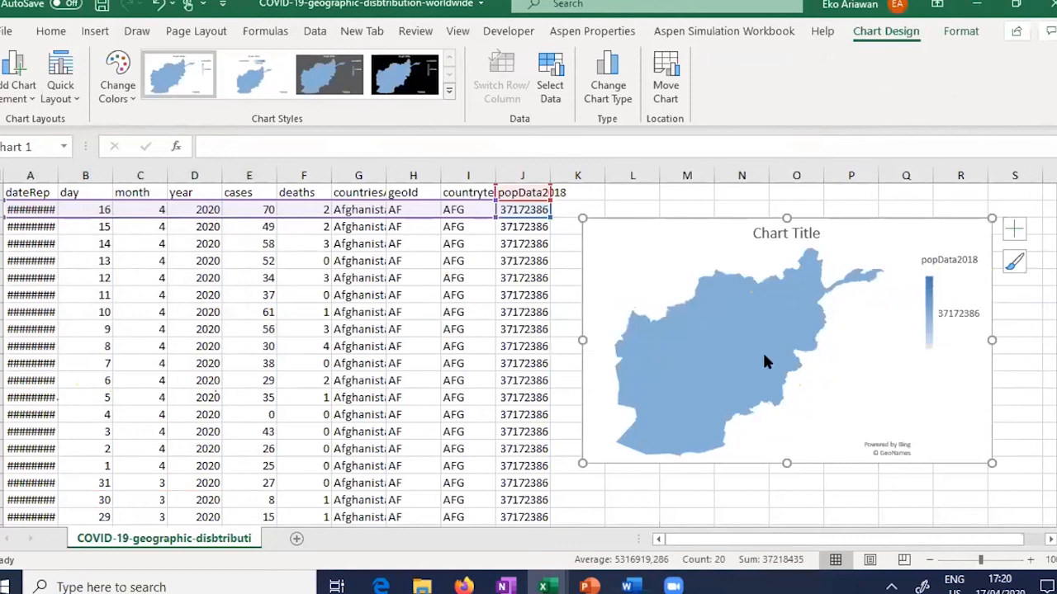
{"action": "mouse_move", "coordinate": [725, 331]}
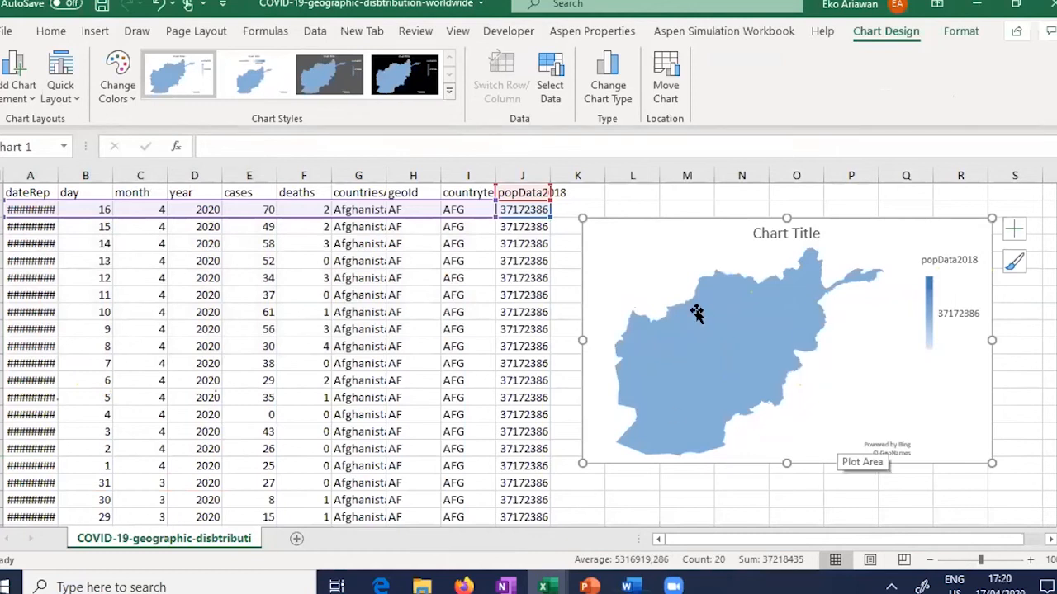
{"action": "left_click", "coordinate": [697, 313]}
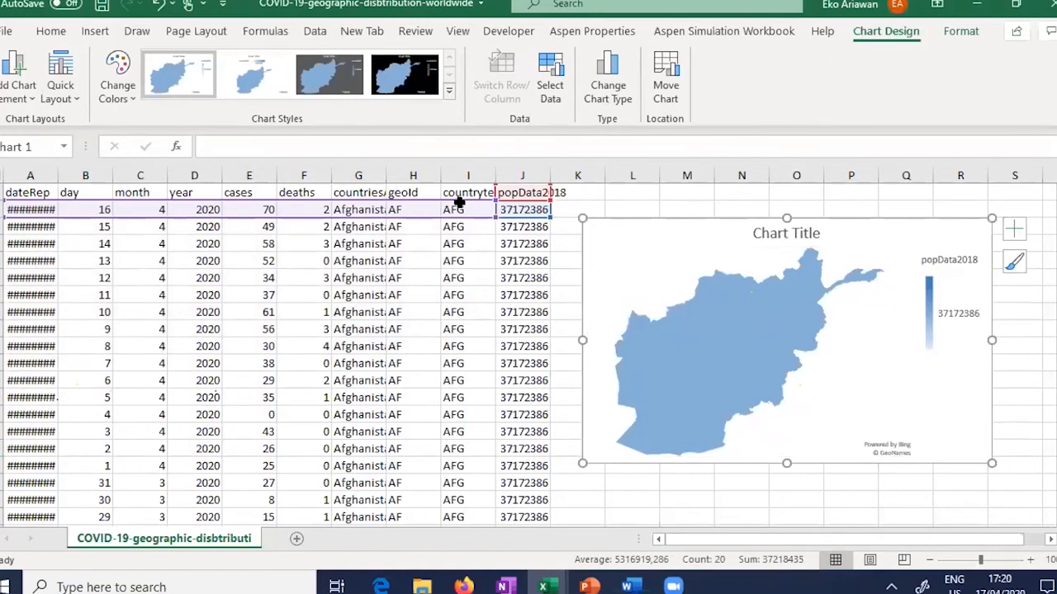
{"action": "key", "text": "Delete"}
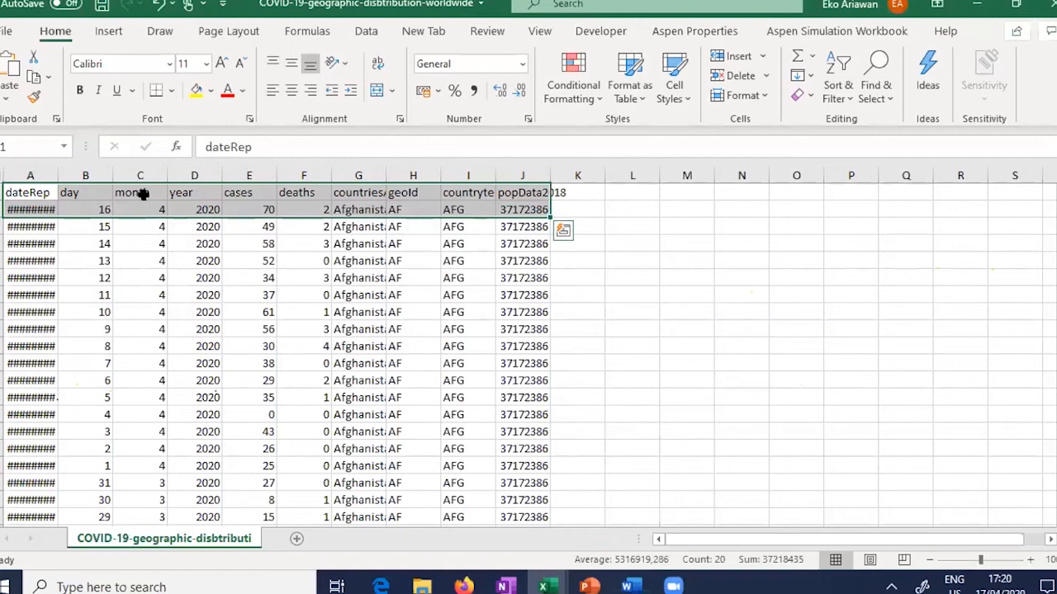
Step: Return to the top of the data and turn on filtering for the header row
{"action": "left_click", "coordinate": [1, 210]}
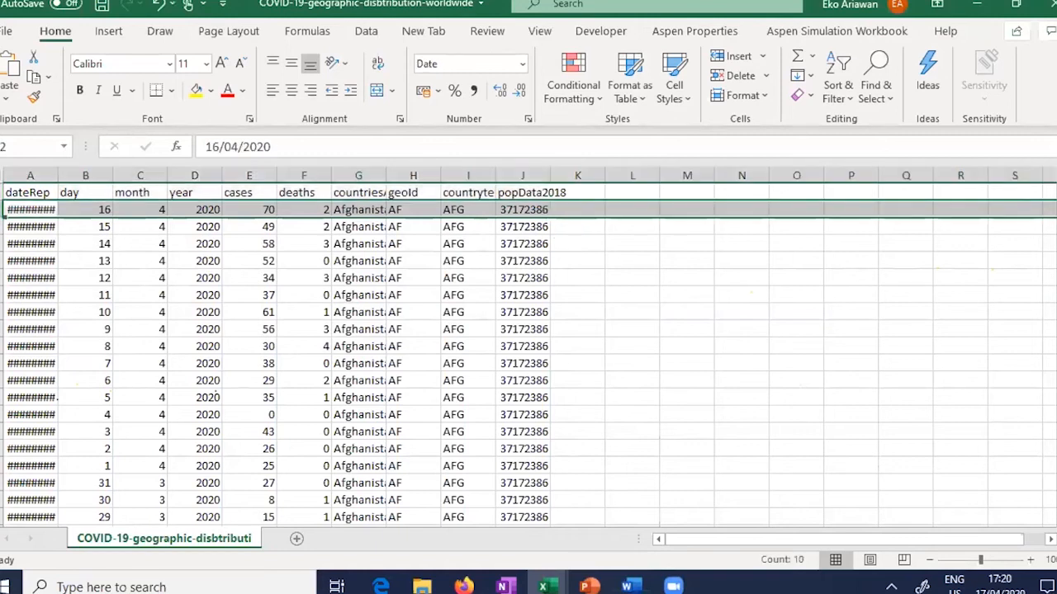
{"action": "left_click_drag", "start_coordinate": [2, 209], "coordinate": [2, 536]}
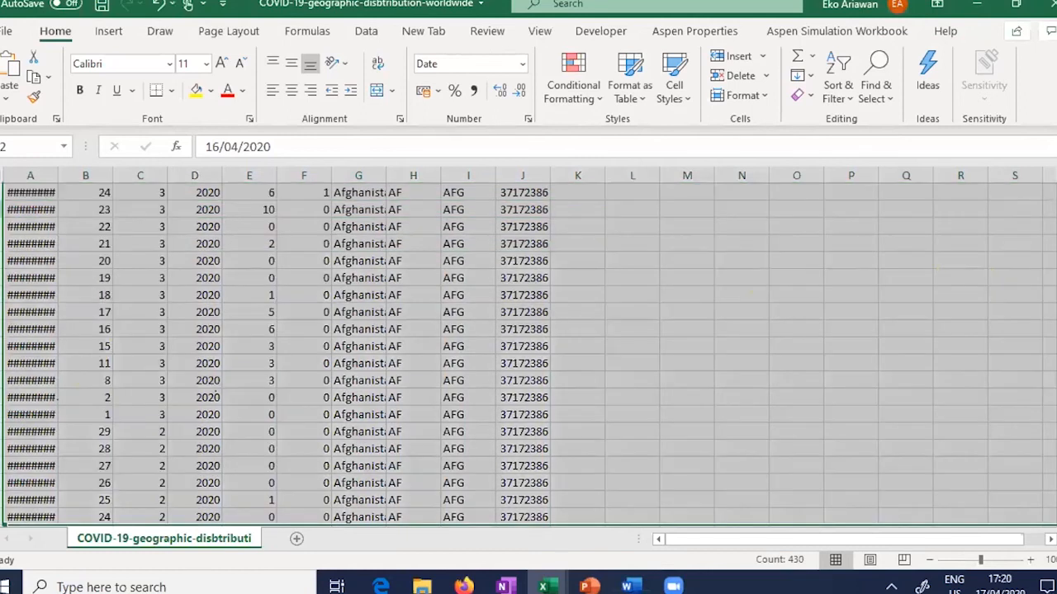
{"action": "key", "text": "ctrl+Home"}
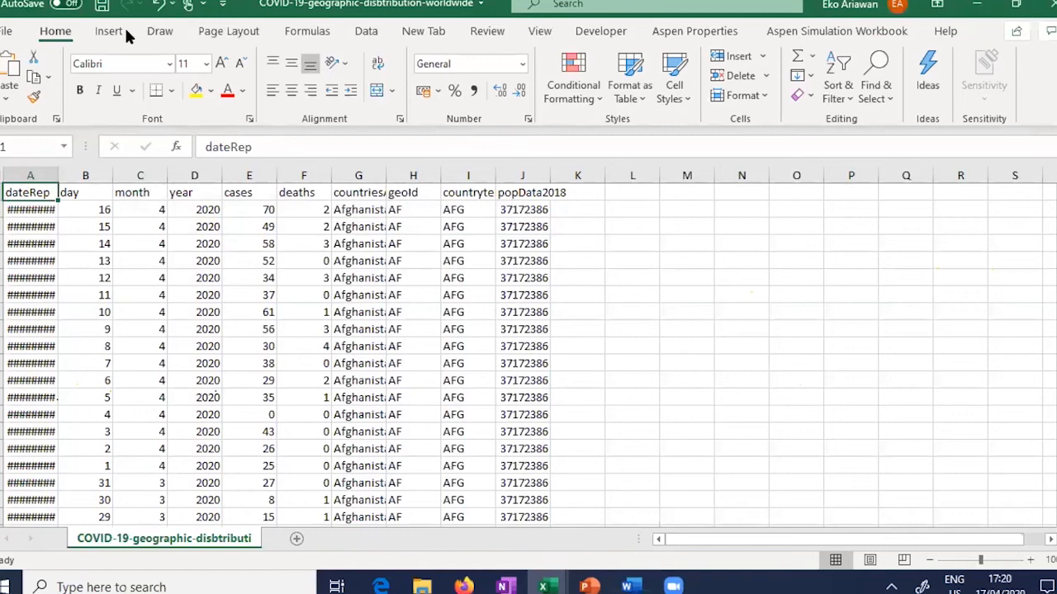
{"action": "scroll", "coordinate": [18, 39], "scroll_direction": "down", "scroll_amount": 1}
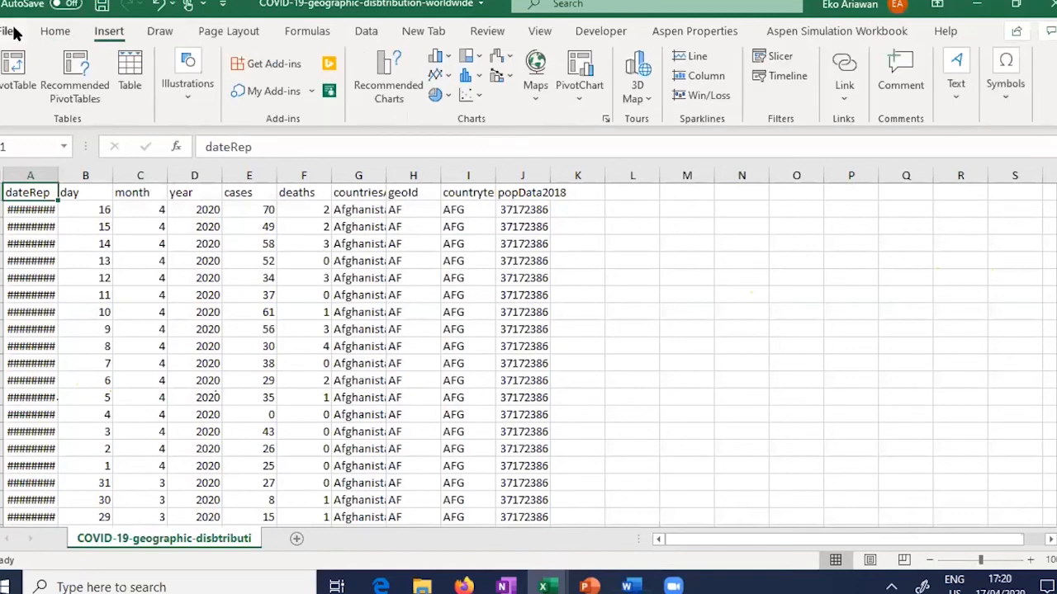
{"action": "left_click", "coordinate": [363, 31]}
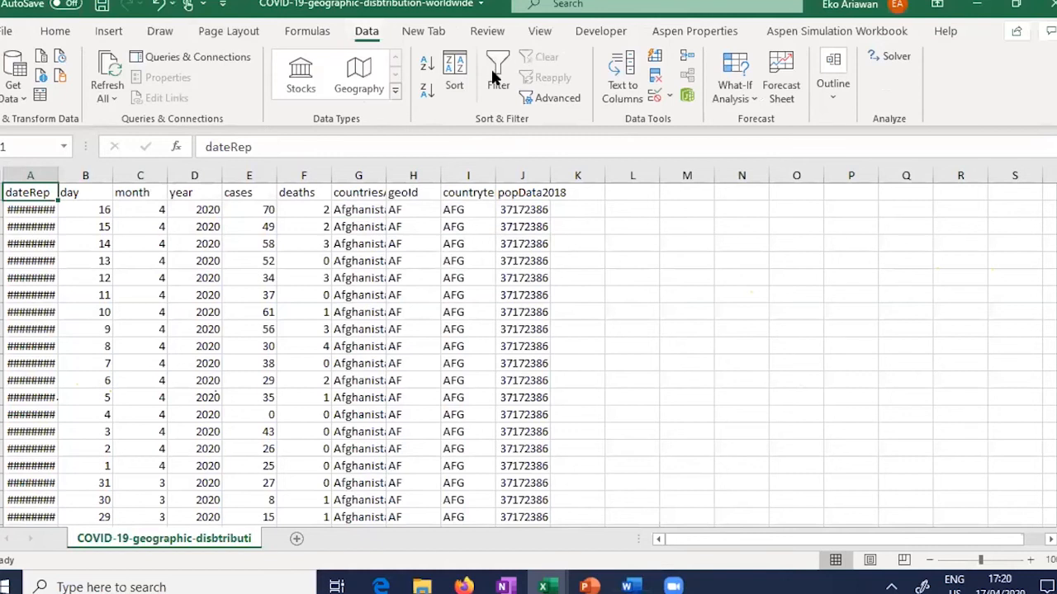
{"action": "left_click", "coordinate": [495, 76]}
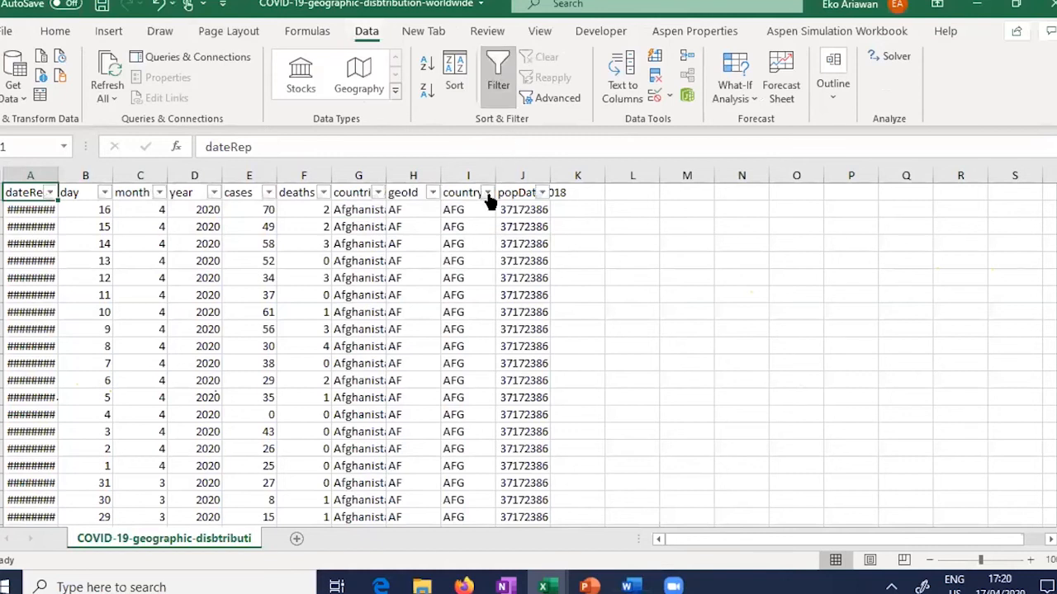
Step: Filter countriesAndTerritories to Indonesia only, then select the headers and first Indonesia row
{"action": "left_click", "coordinate": [377, 192]}
{"action": "left_click", "coordinate": [235, 371]}
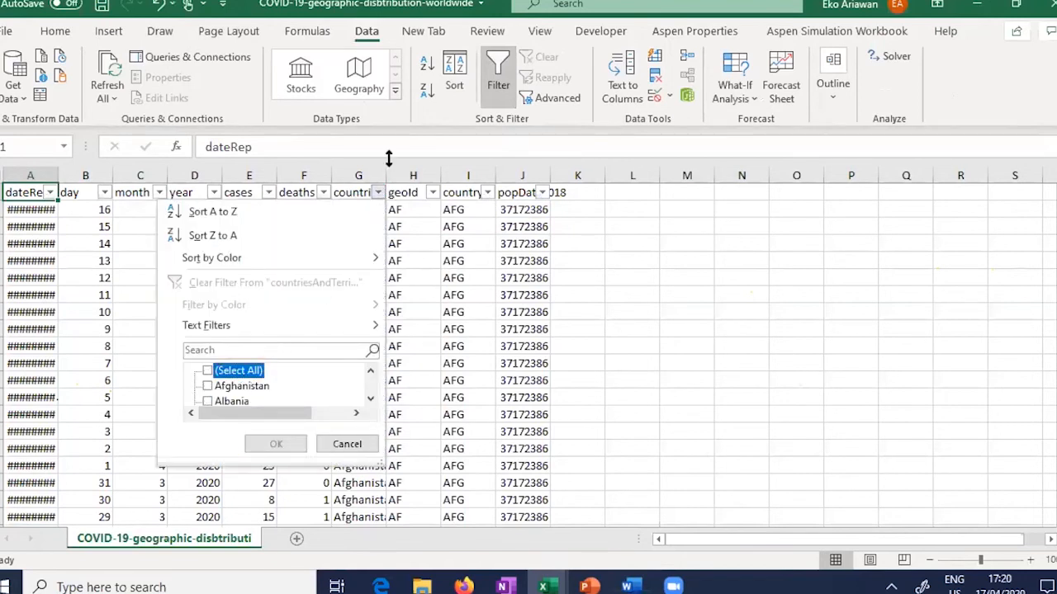
{"action": "left_click", "coordinate": [378, 192]}
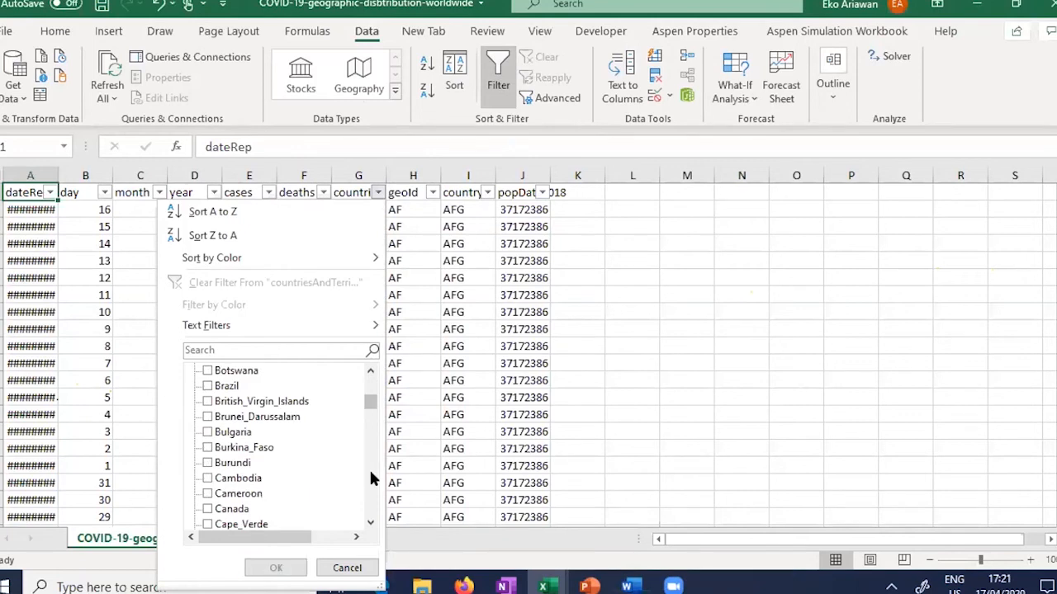
{"action": "scroll", "coordinate": [369, 467], "scroll_direction": "down", "scroll_amount": 9}
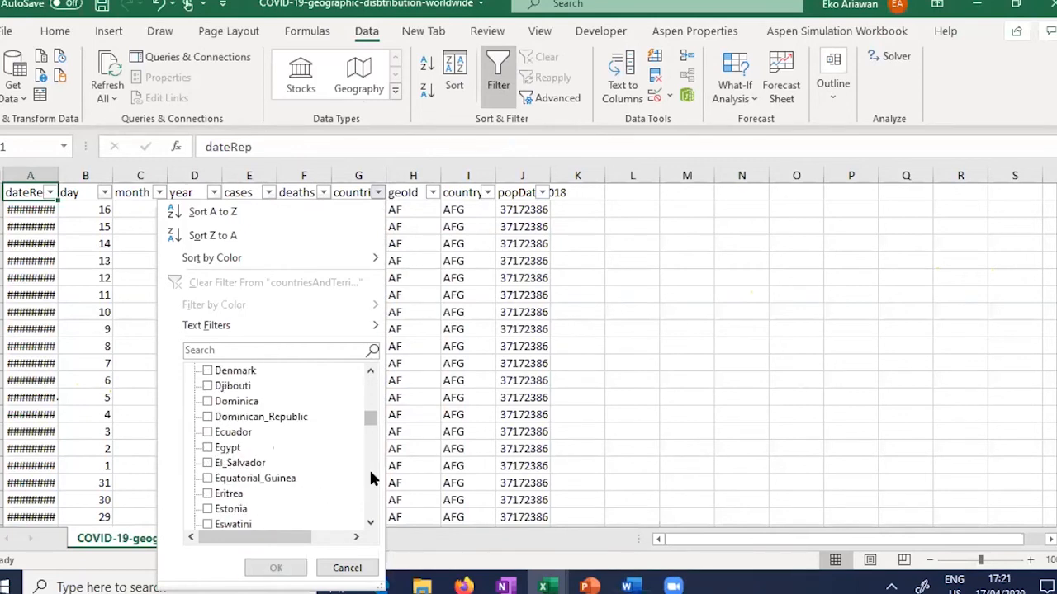
{"action": "scroll", "coordinate": [369, 467], "scroll_direction": "down", "scroll_amount": 12}
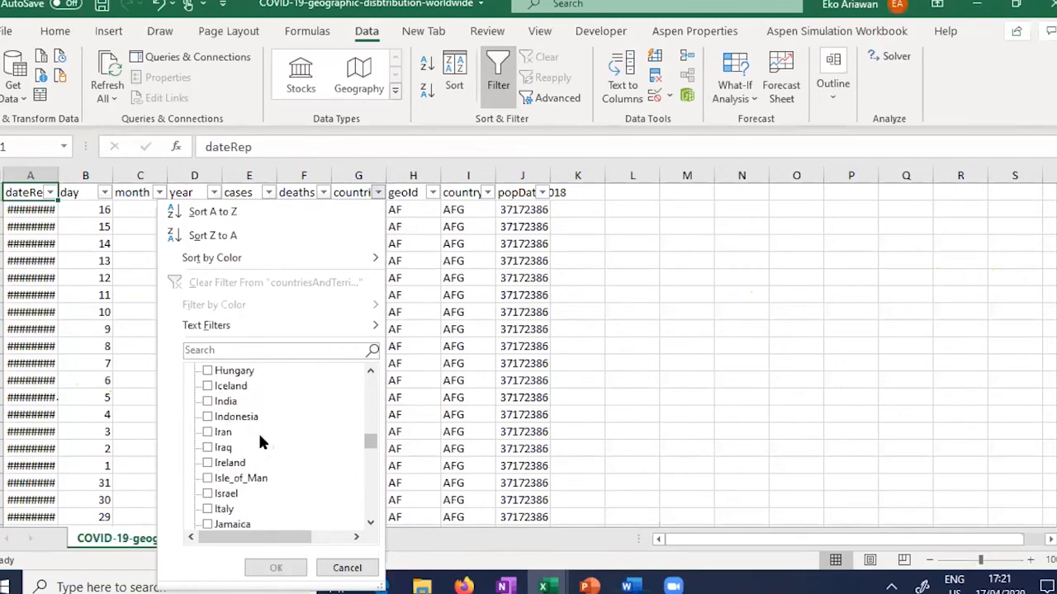
{"action": "left_click", "coordinate": [229, 416]}
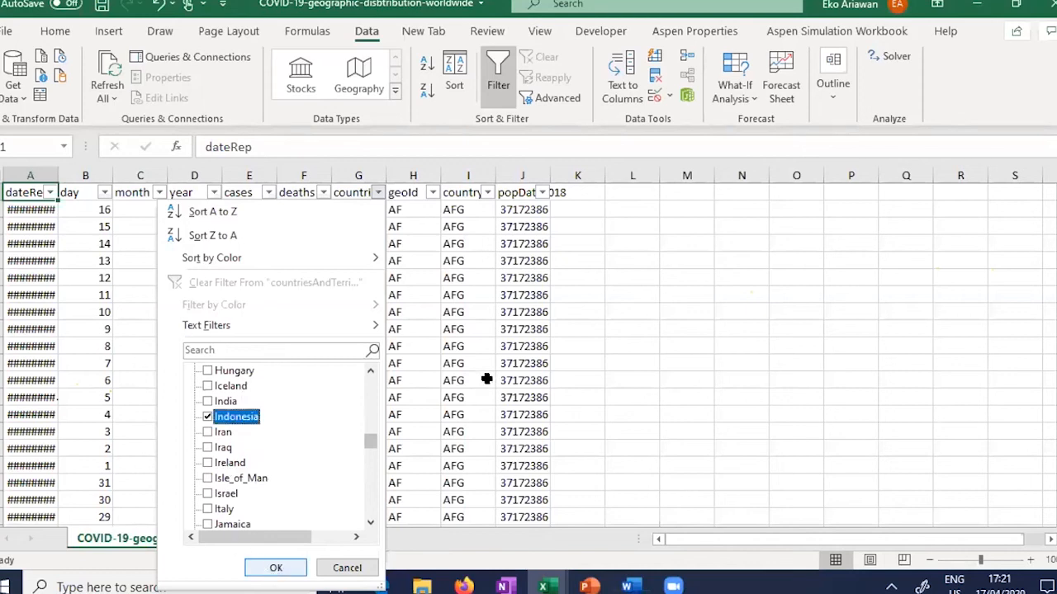
{"action": "key", "text": "Return"}
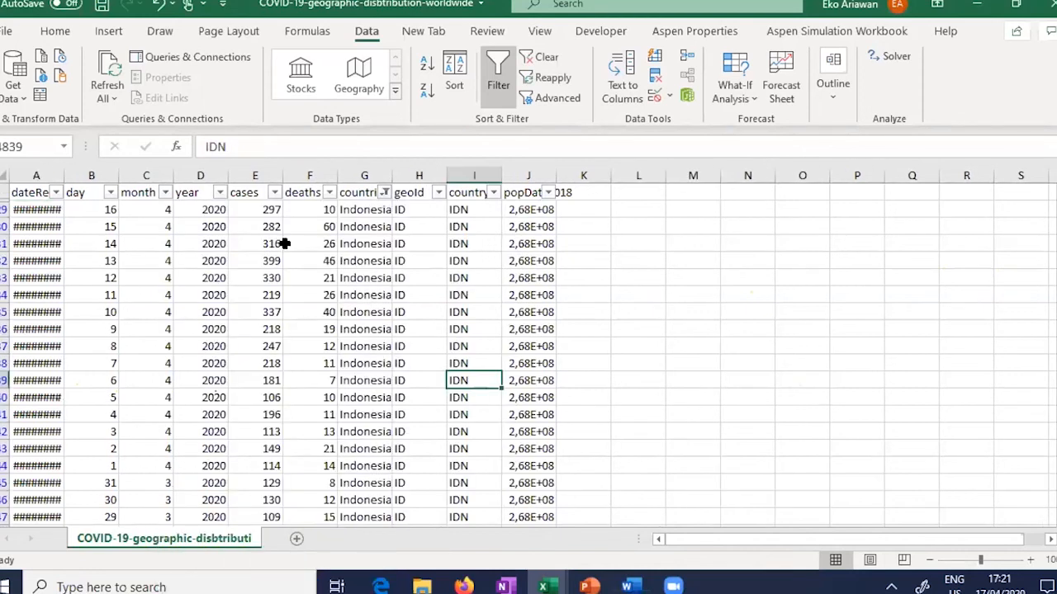
{"action": "left_click_drag", "start_coordinate": [42, 186], "coordinate": [546, 216]}
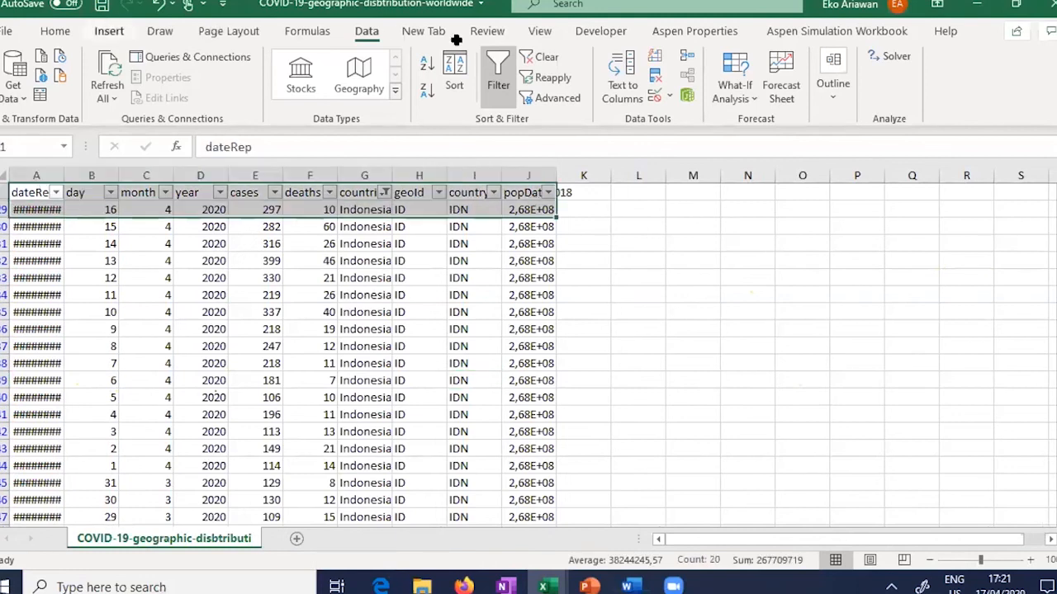
{"action": "scroll", "coordinate": [535, 60], "scroll_direction": "up", "scroll_amount": 4}
{"action": "left_click", "coordinate": [535, 70]}
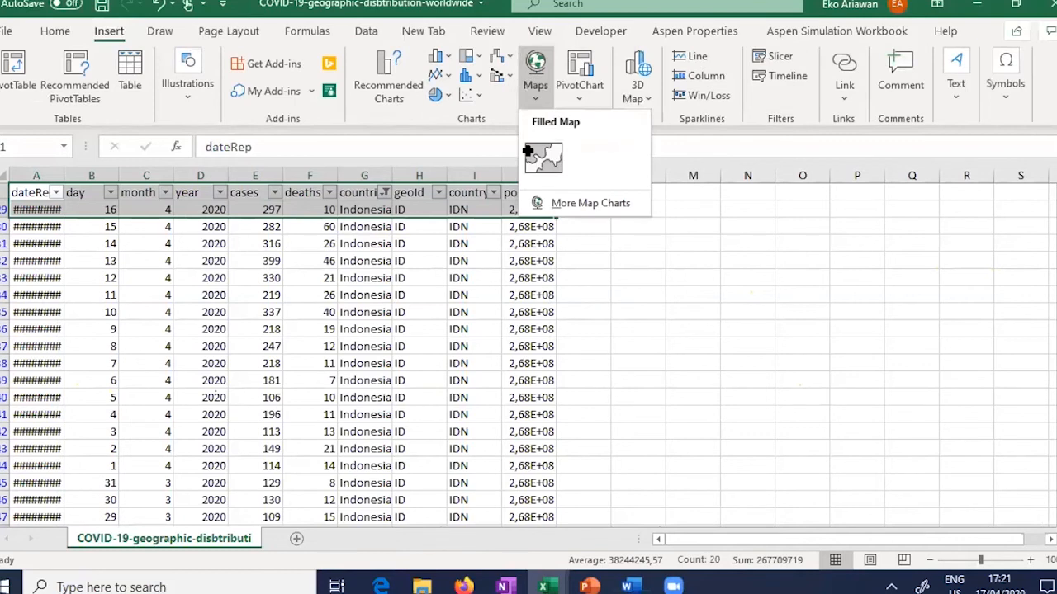
{"action": "left_click", "coordinate": [550, 160]}
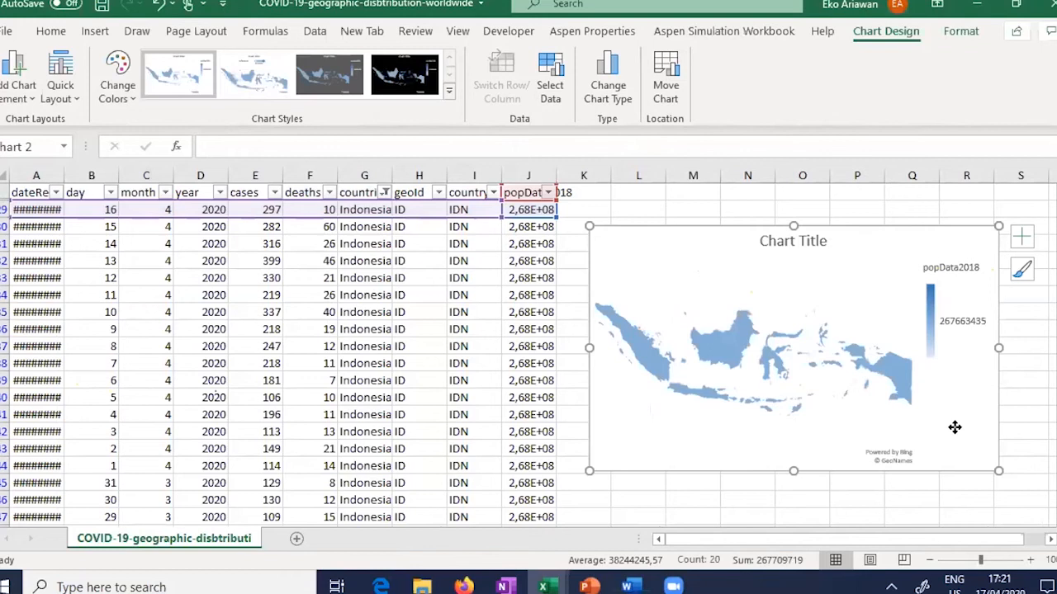
{"action": "left_click", "coordinate": [478, 210]}
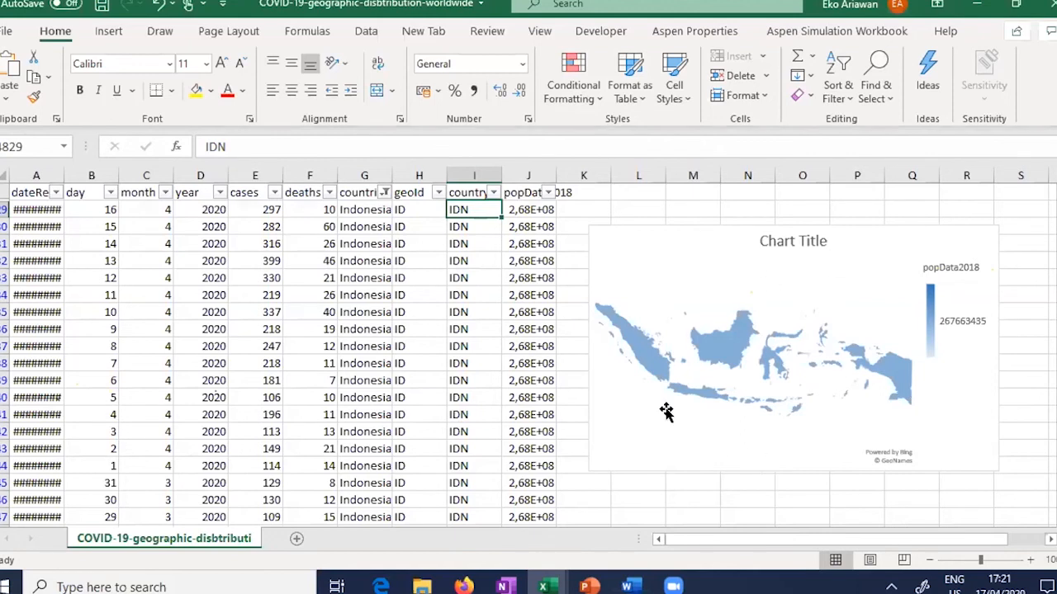
{"action": "left_click", "coordinate": [634, 446]}
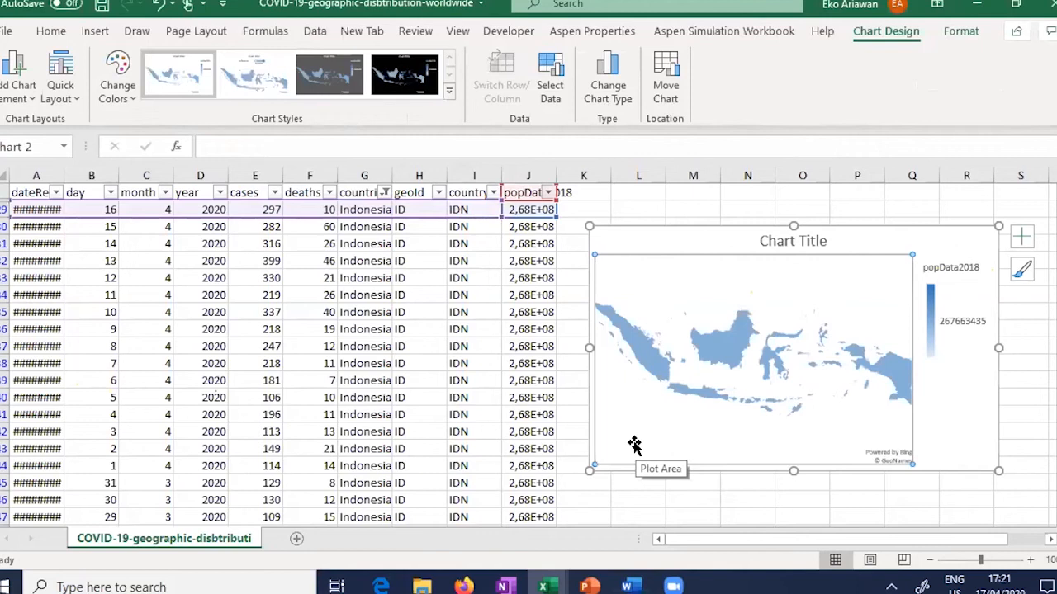
{"action": "left_click", "coordinate": [955, 446]}
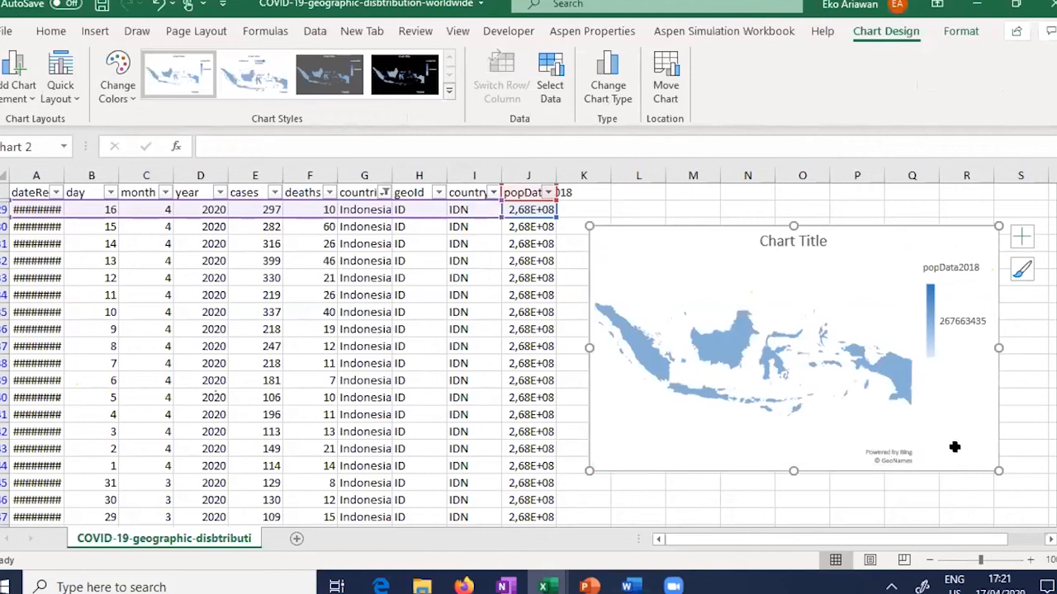
{"action": "key", "text": "Delete"}
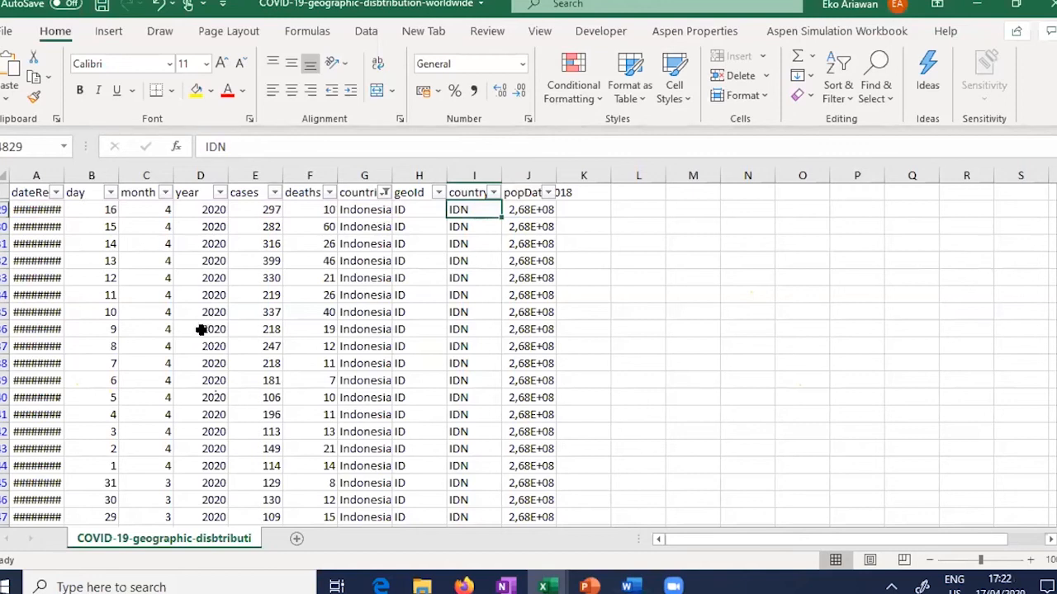
{"action": "left_click", "coordinate": [87, 212]}
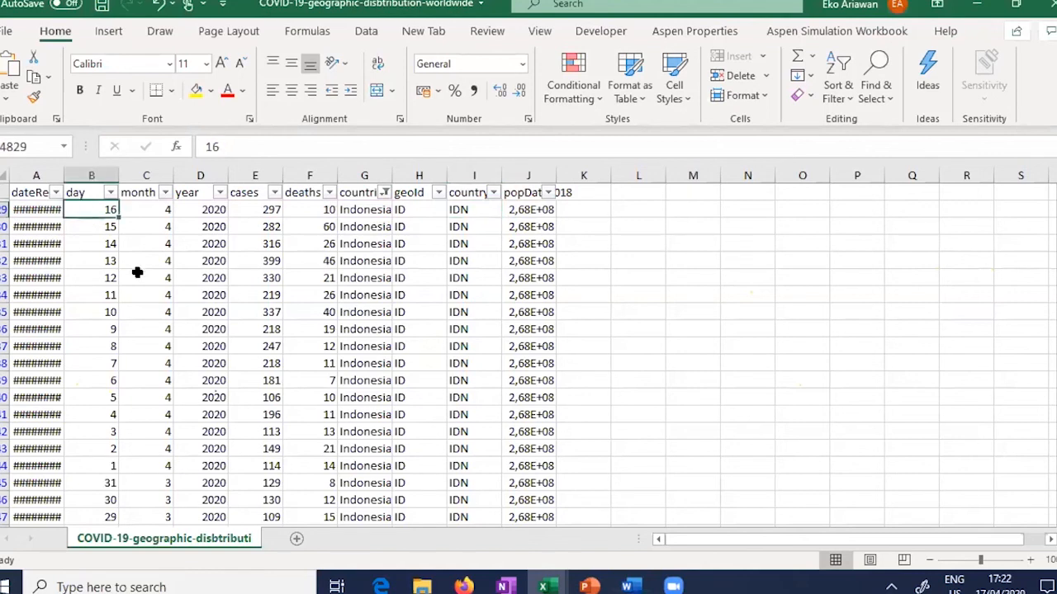
{"action": "left_click", "coordinate": [198, 210]}
{"action": "left_click", "coordinate": [1030, 561]}
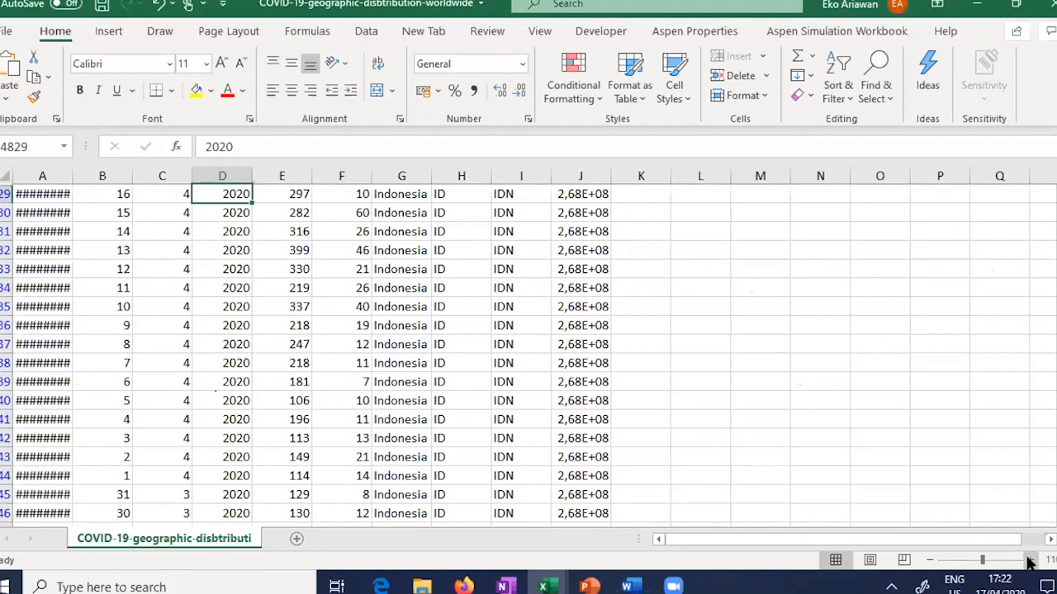
{"action": "left_click", "coordinate": [1029, 561]}
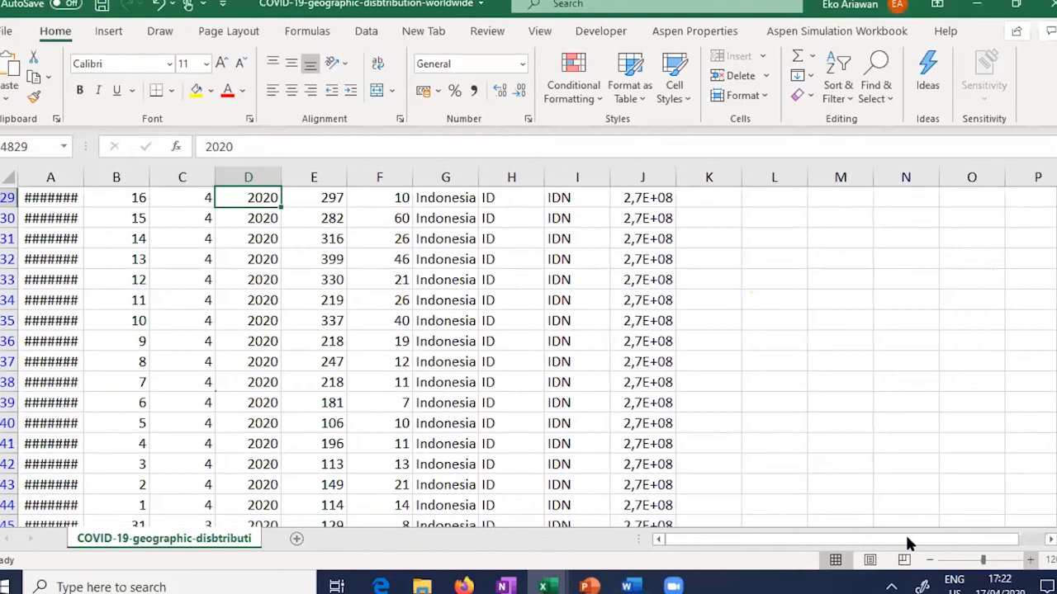
{"action": "key", "text": "ctrl+Up"}
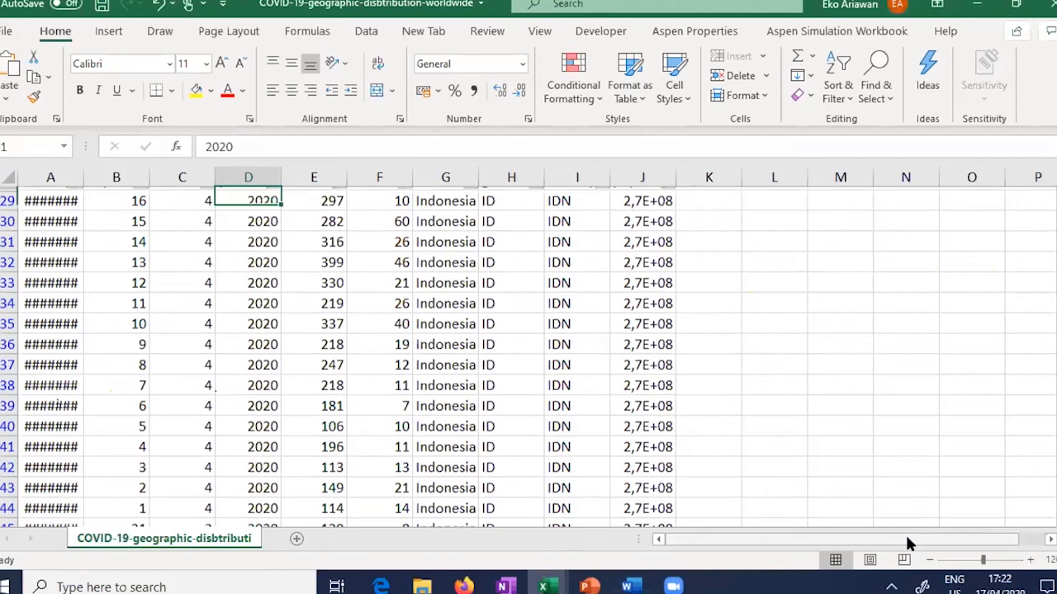
{"action": "key", "text": "Down"}
{"action": "key", "text": "Left"}
{"action": "key", "text": "Left"}
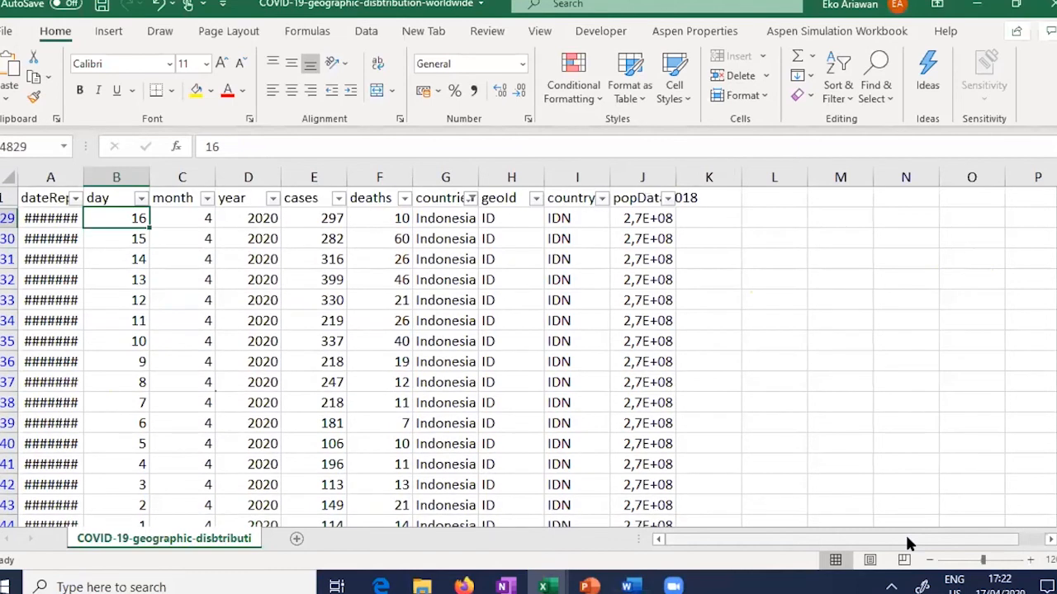
{"action": "key", "text": "ctrl+Down"}
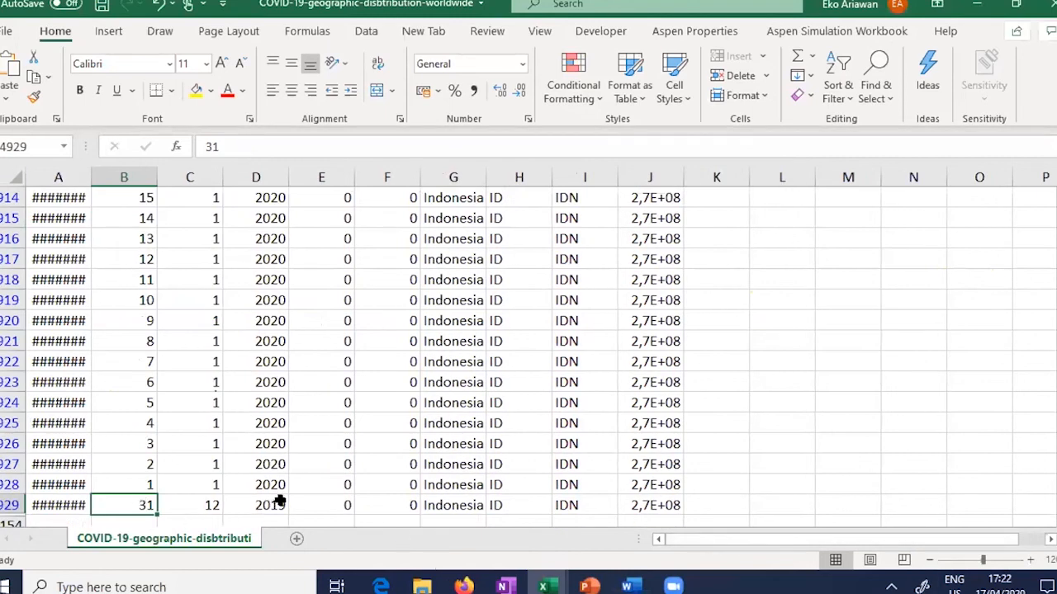
{"action": "key", "text": "Right"}
{"action": "key", "text": "Right"}
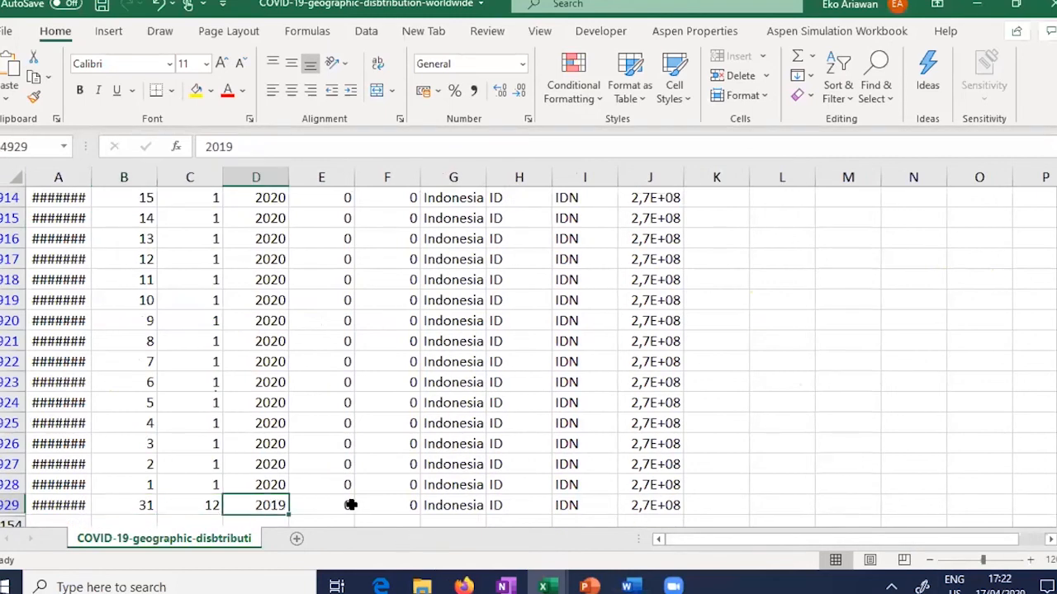
{"action": "key", "text": "Right"}
{"action": "key", "text": "shift+Right"}
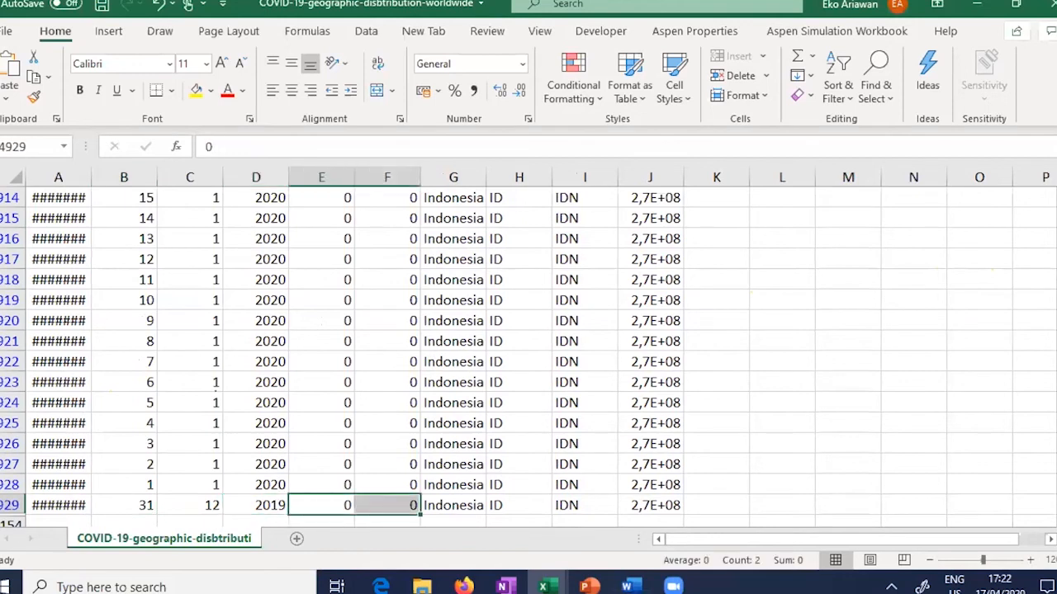
{"action": "scroll", "coordinate": [526, 229], "scroll_direction": "up", "scroll_amount": 20}
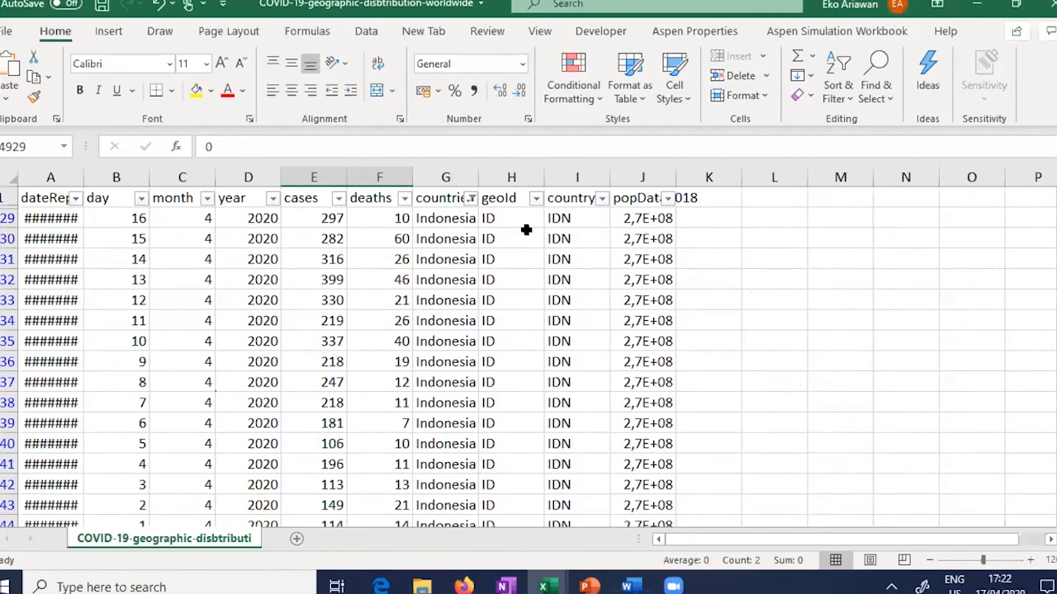
{"action": "left_click", "coordinate": [315, 203]}
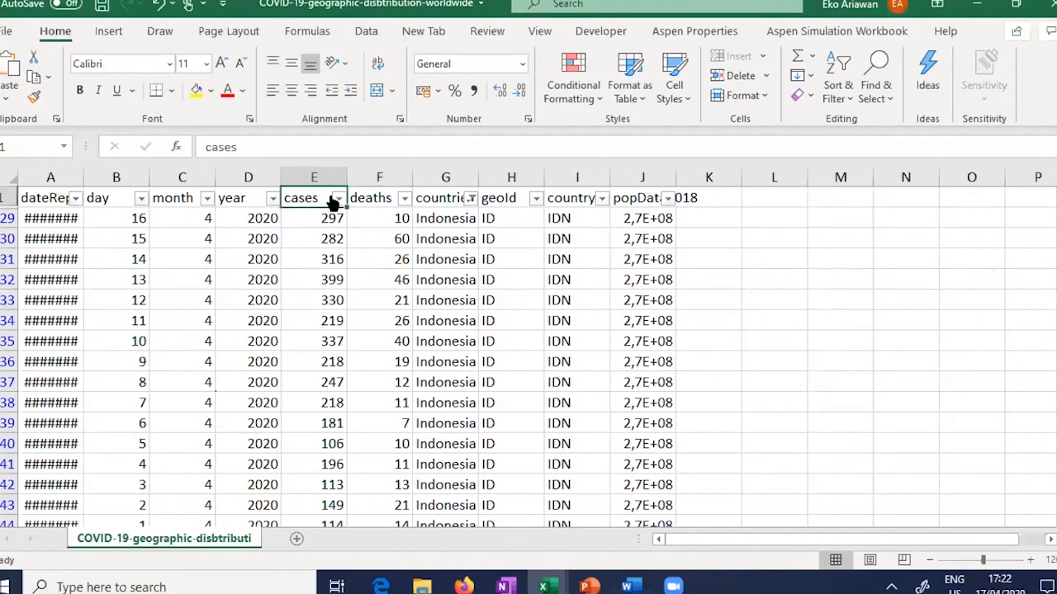
{"action": "left_click", "coordinate": [376, 172]}
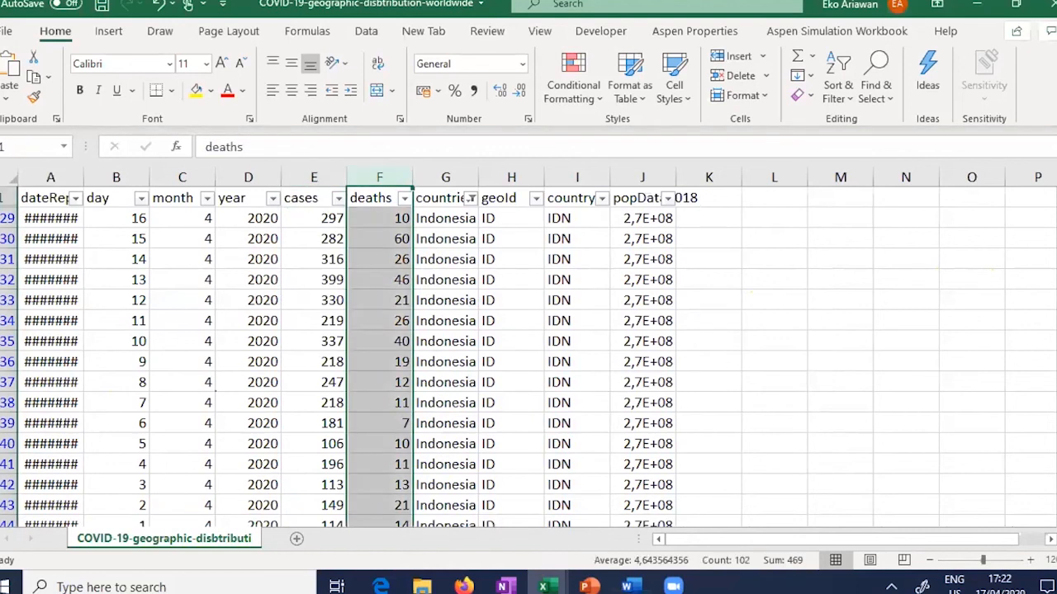
{"action": "scroll", "coordinate": [528, 355], "scroll_direction": "down", "scroll_amount": 1}
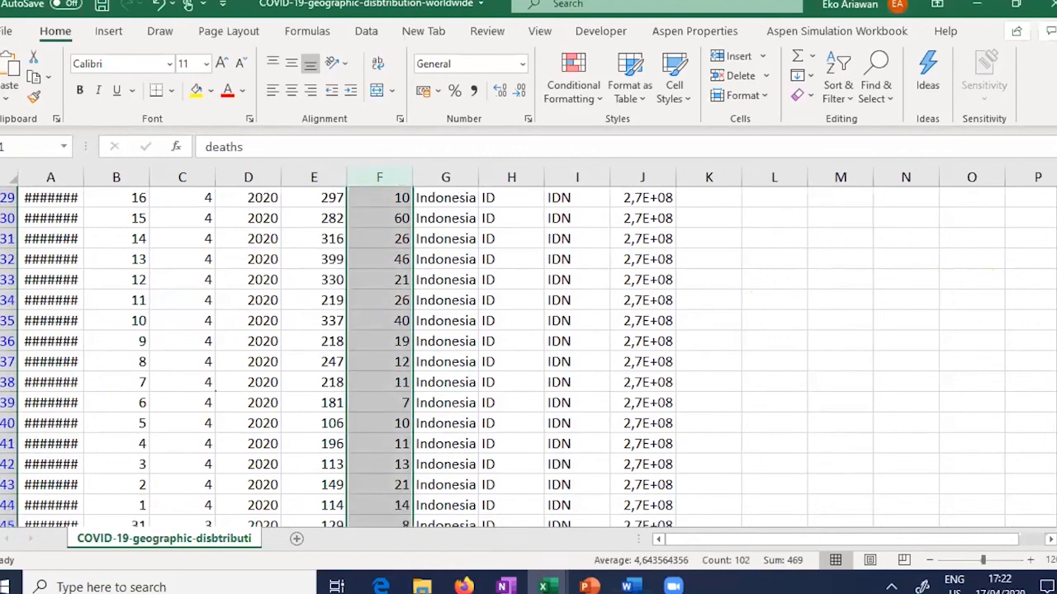
{"action": "scroll", "coordinate": [529, 354], "scroll_direction": "down", "scroll_amount": 20}
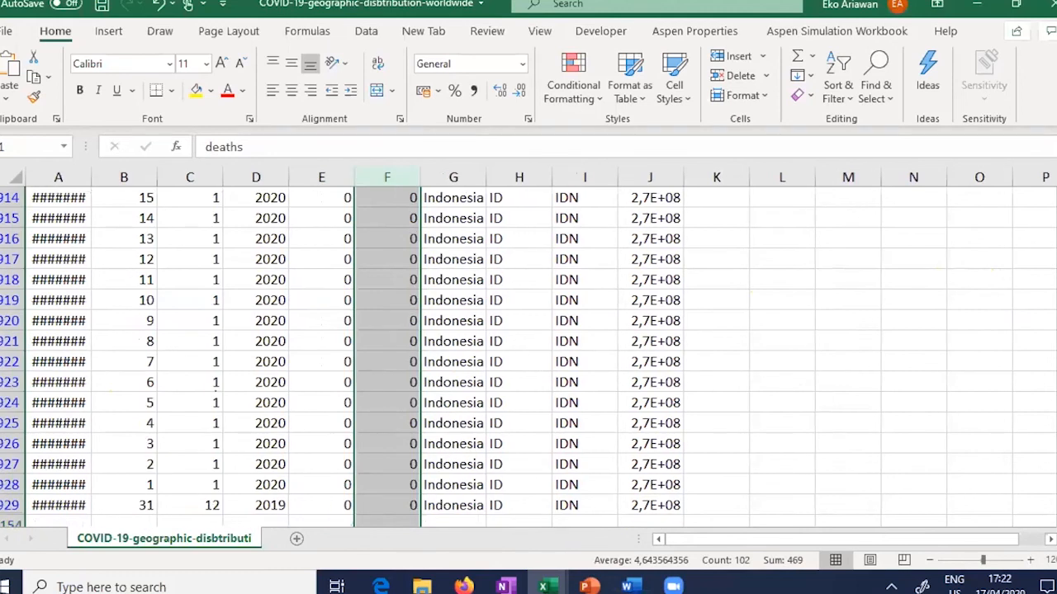
{"action": "scroll", "coordinate": [528, 355], "scroll_direction": "up", "scroll_amount": 20}
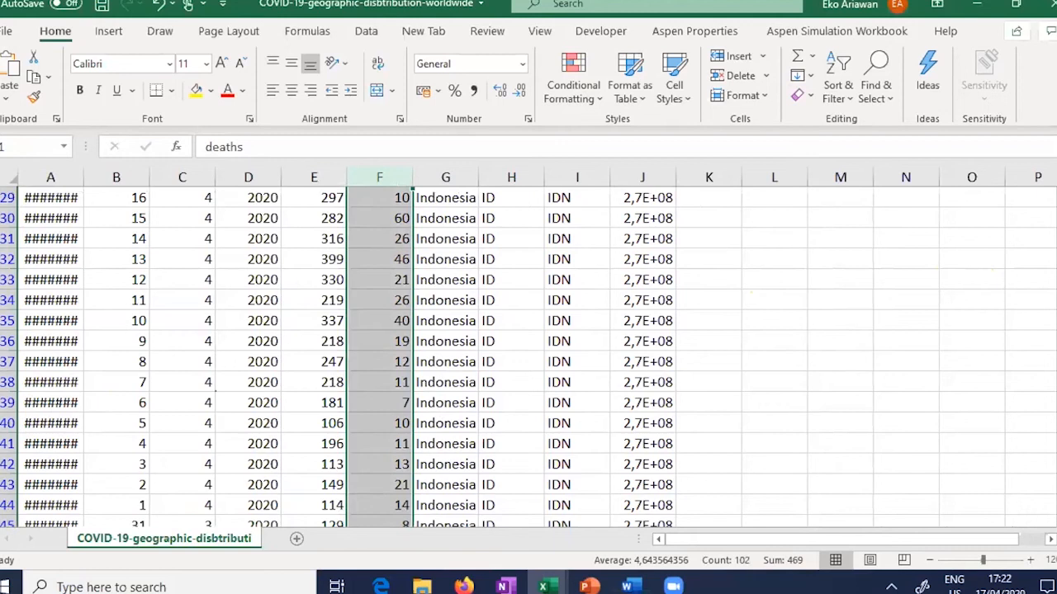
{"action": "scroll", "coordinate": [528, 355], "scroll_direction": "down", "scroll_amount": 2}
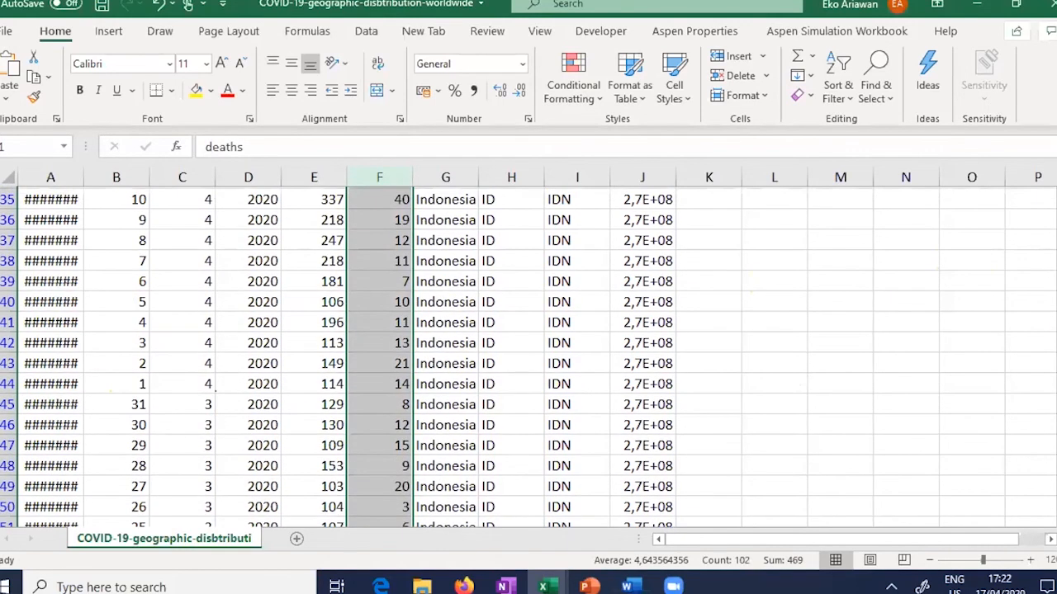
{"action": "scroll", "coordinate": [528, 355], "scroll_direction": "down", "scroll_amount": 6}
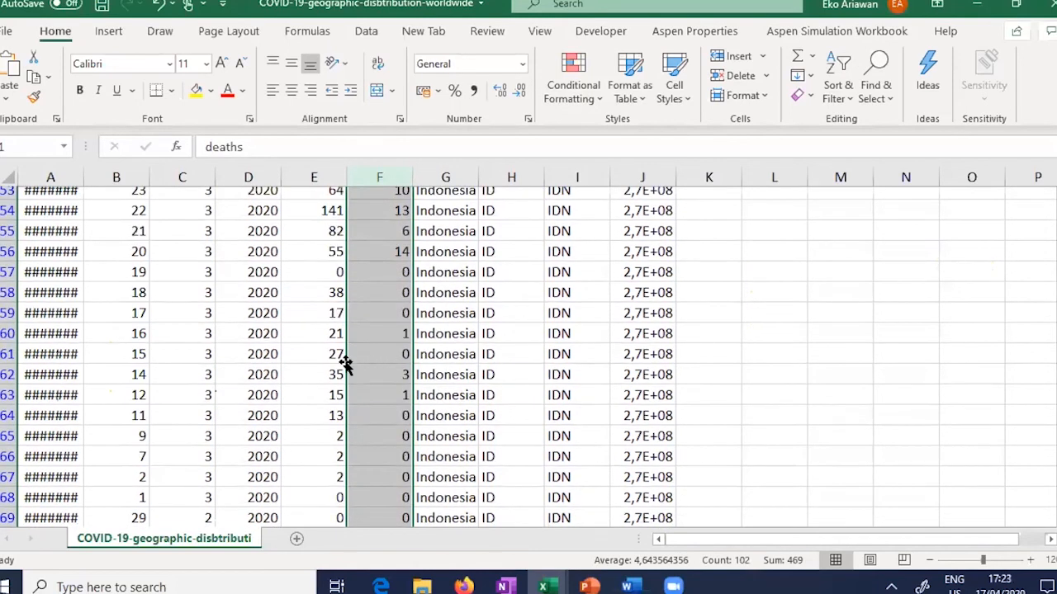
{"action": "scroll", "coordinate": [99, 360], "scroll_direction": "down", "scroll_amount": 1}
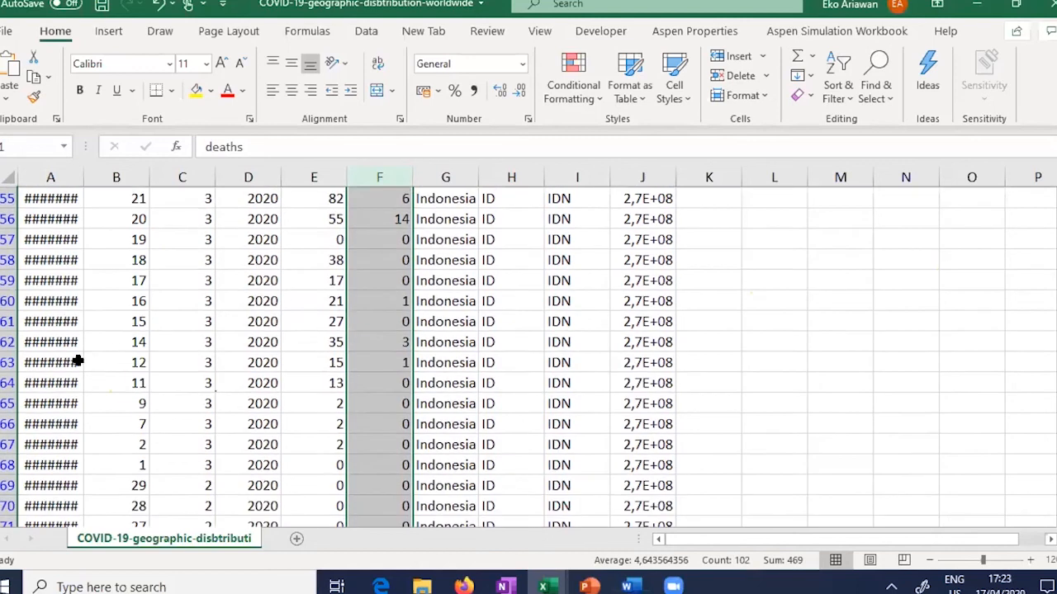
{"action": "scroll", "coordinate": [77, 361], "scroll_direction": "down", "scroll_amount": 1}
{"action": "left_click", "coordinate": [124, 362]}
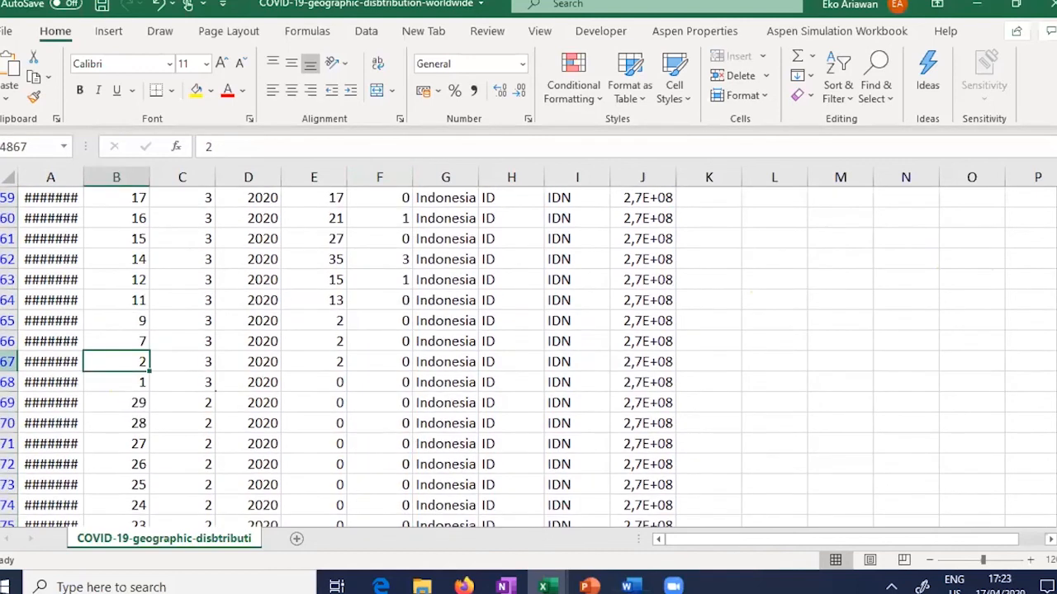
{"action": "left_click", "coordinate": [8, 362]}
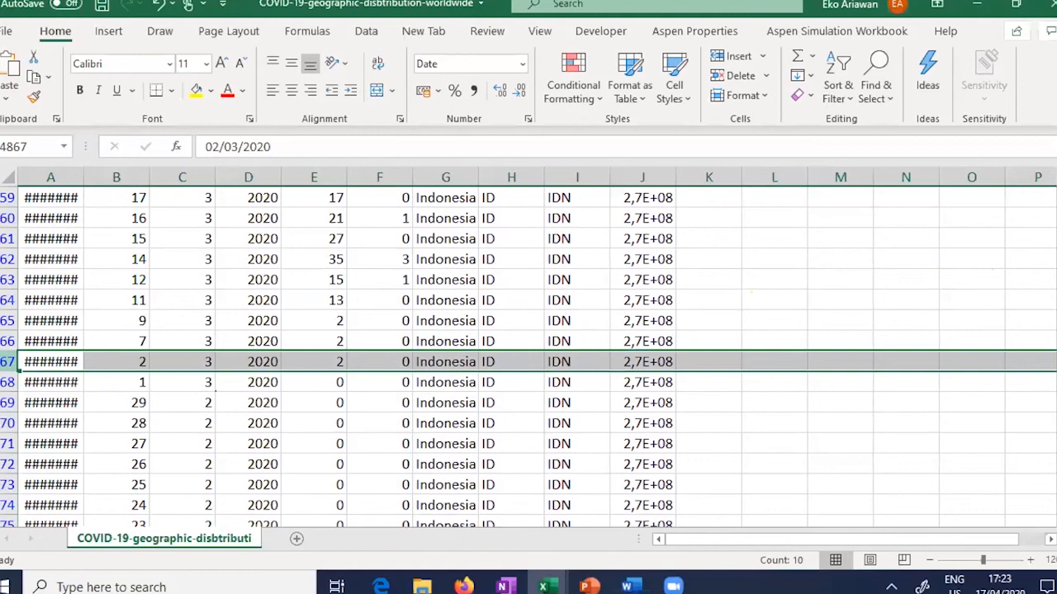
{"action": "scroll", "coordinate": [528, 355], "scroll_direction": "down", "scroll_amount": 2}
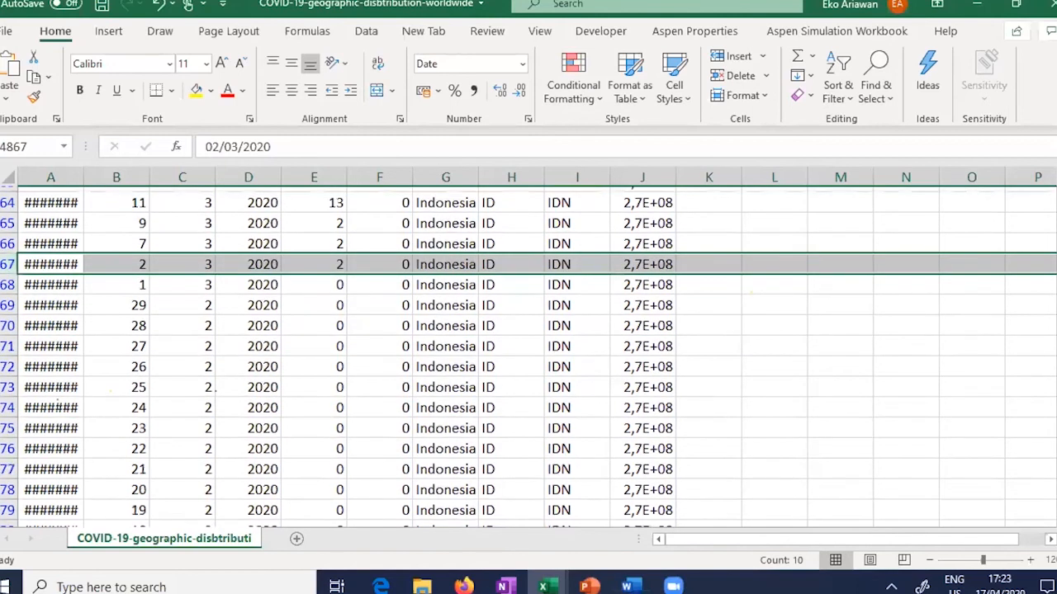
{"action": "scroll", "coordinate": [528, 355], "scroll_direction": "down", "scroll_amount": 3}
{"action": "scroll", "coordinate": [529, 355], "scroll_direction": "down", "scroll_amount": 4}
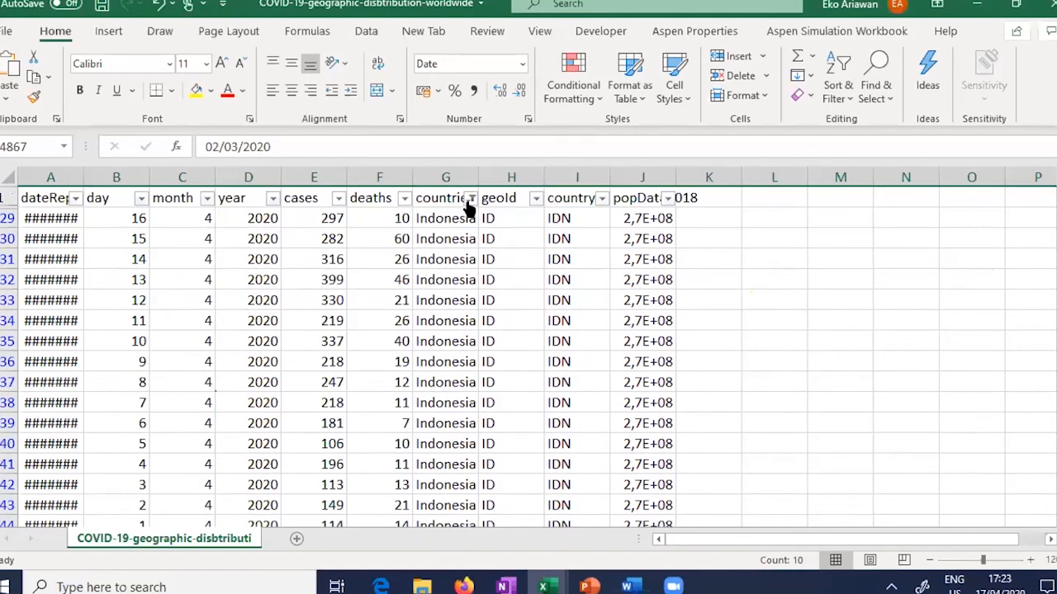
Step: Reselect all countries in the countriesAndTerritories filter, then inspect an Afghanistan cell and an AF geoId cell
{"action": "left_click", "coordinate": [470, 200]}
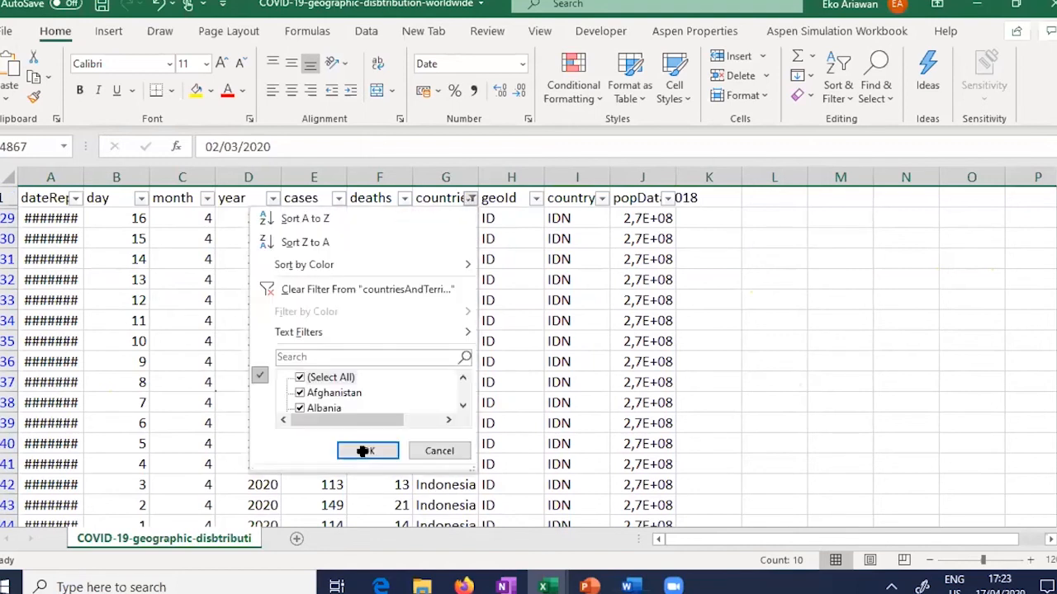
{"action": "left_click", "coordinate": [487, 353]}
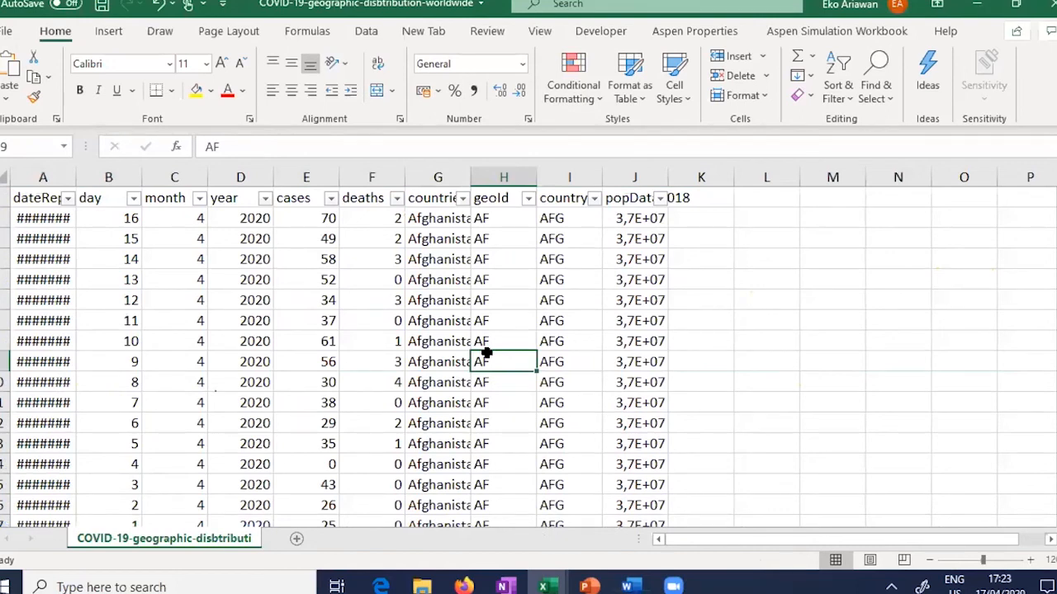
{"action": "left_click", "coordinate": [771, 304]}
{"action": "left_click", "coordinate": [460, 278]}
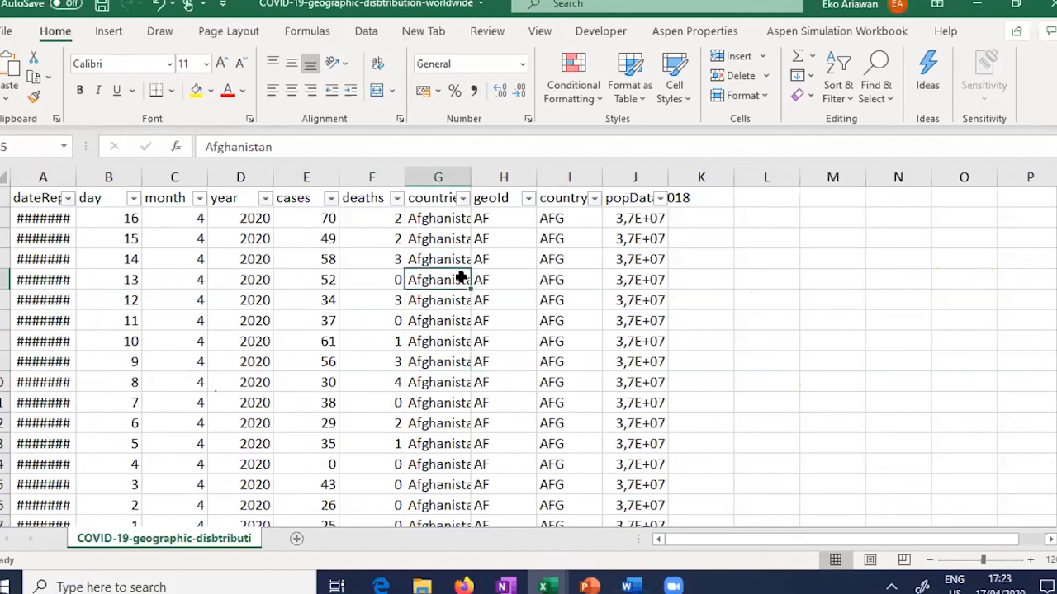
{"action": "left_click", "coordinate": [853, 225]}
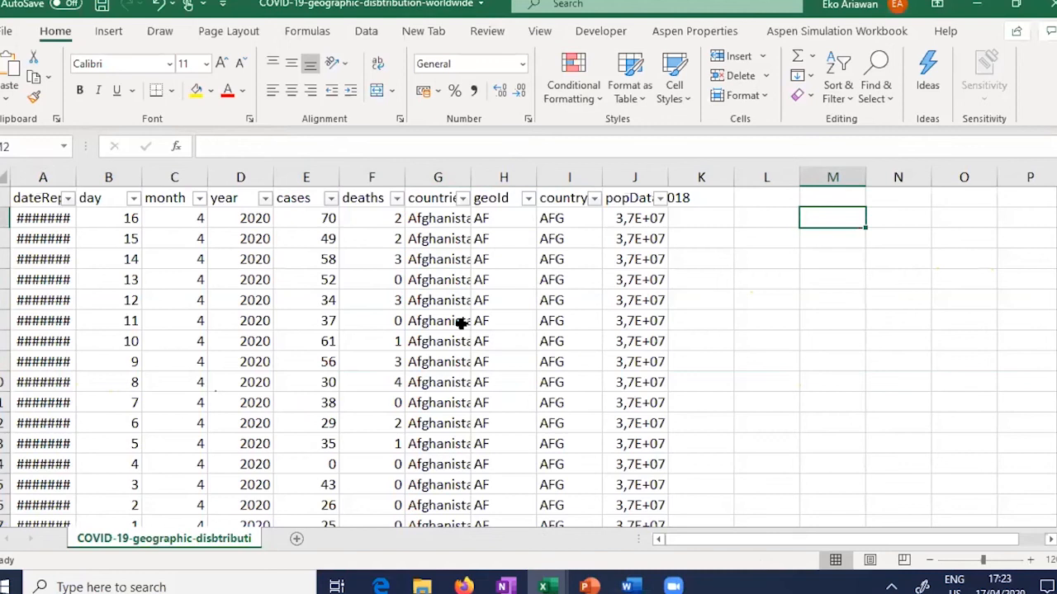
{"action": "left_click", "coordinate": [500, 401]}
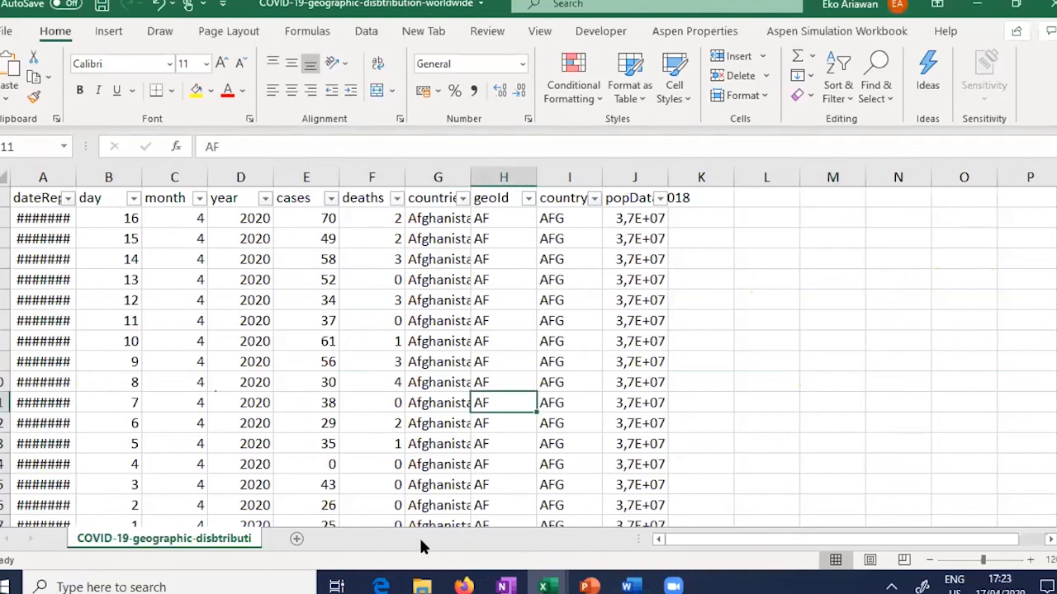
Step: Bring up the copied workbook and switch its year slicer to 2019, then back to 2020
{"action": "mouse_move", "coordinate": [542, 586]}
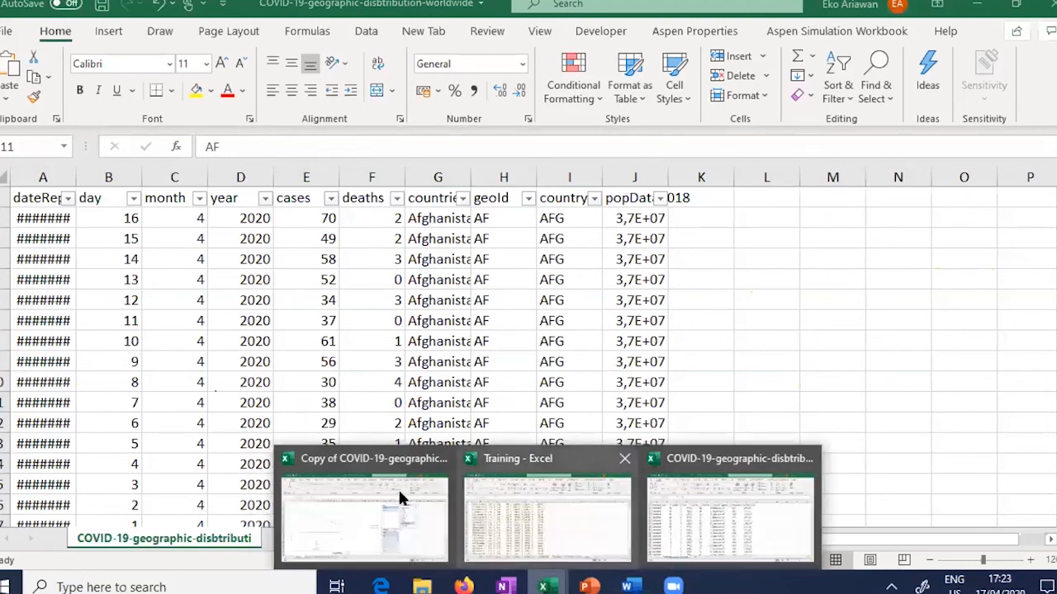
{"action": "left_click", "coordinate": [348, 514]}
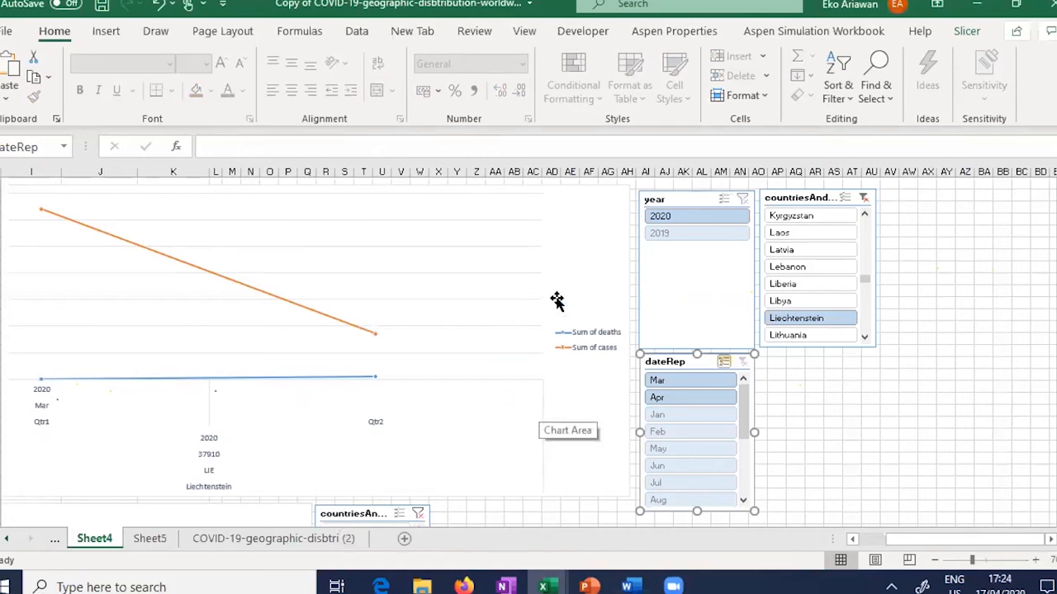
{"action": "left_click", "coordinate": [680, 234]}
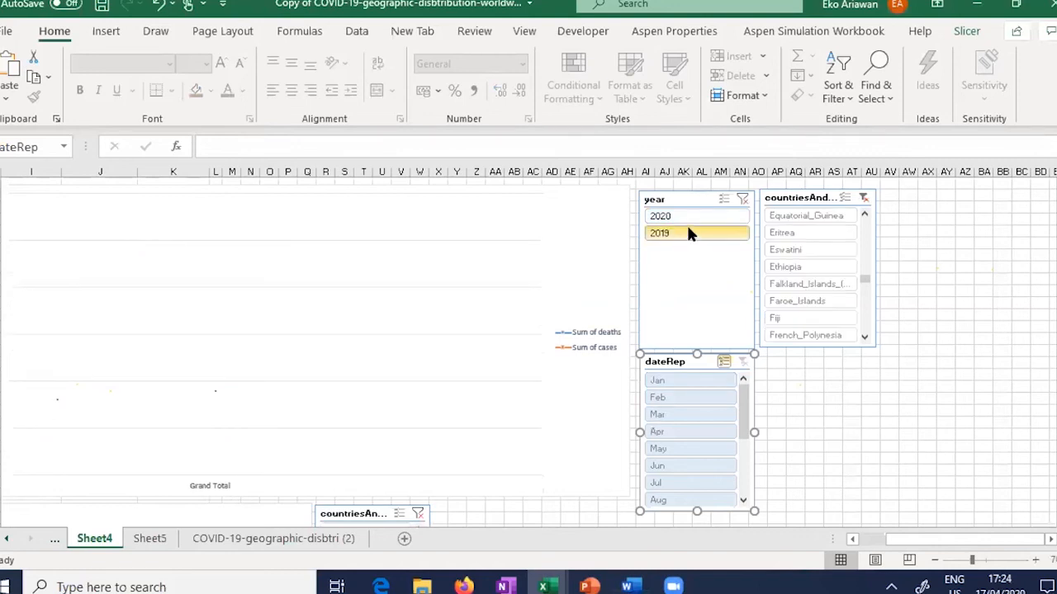
{"action": "left_click", "coordinate": [694, 216]}
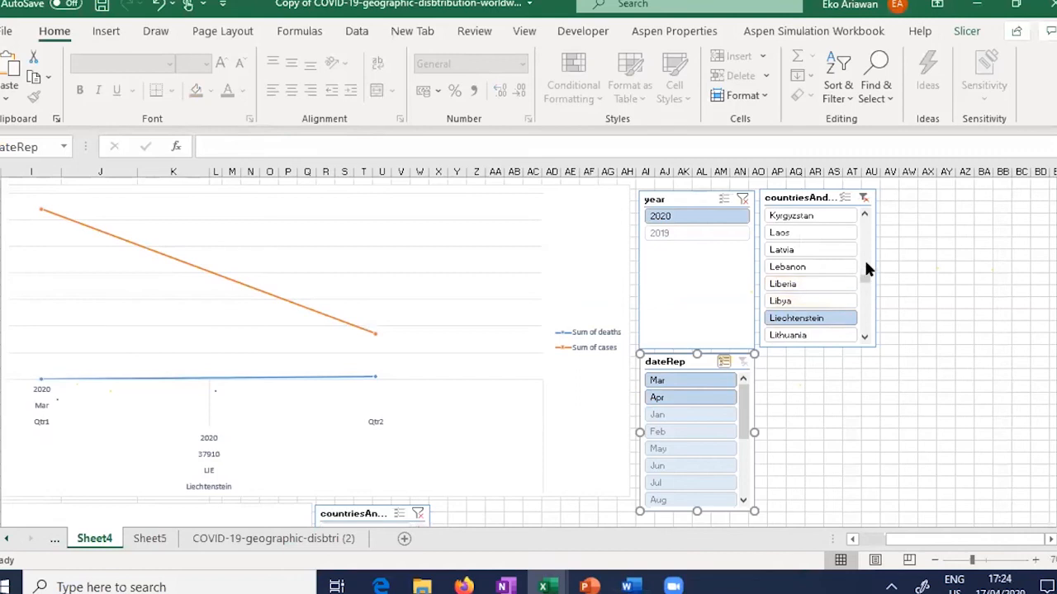
Step: Filter the pivot chart to Indonesia, settling on 2020, then open the COVID-19-geographic-disbtri (2) sheet
{"action": "scroll", "coordinate": [865, 268], "scroll_direction": "up", "scroll_amount": 9}
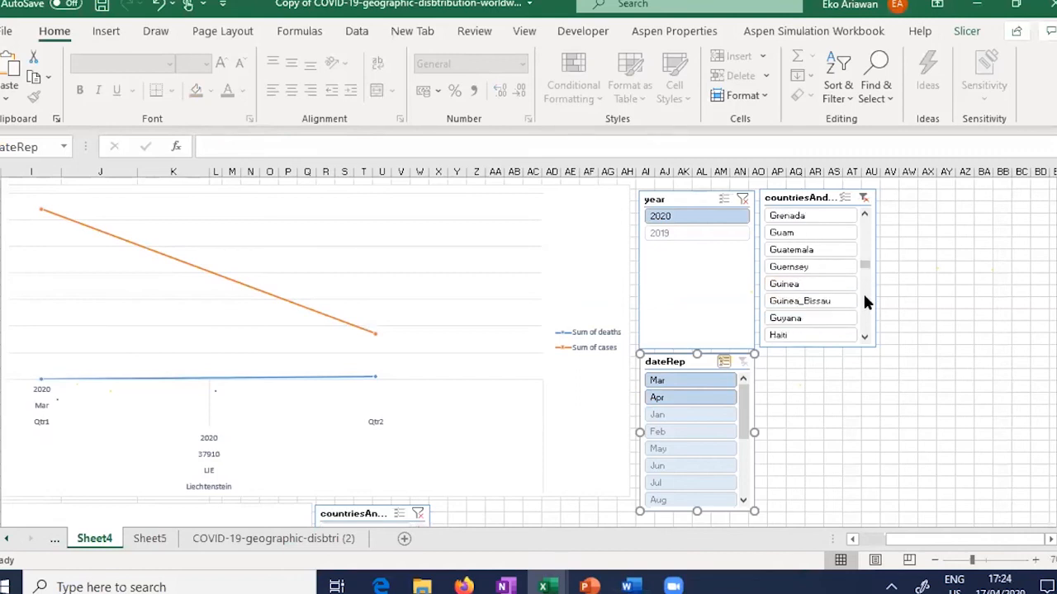
{"action": "scroll", "coordinate": [865, 302], "scroll_direction": "down", "scroll_amount": 5}
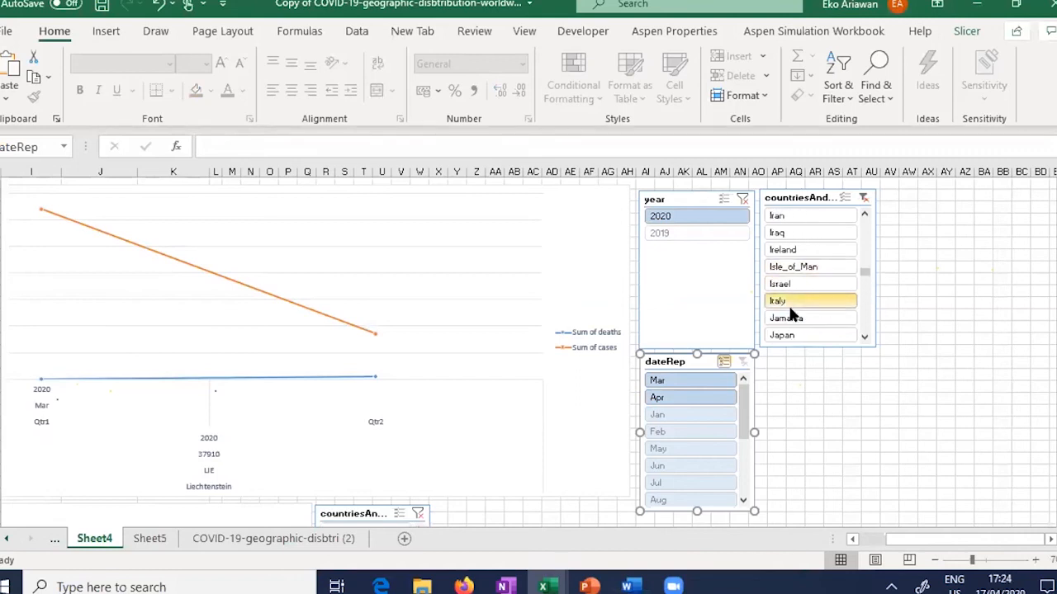
{"action": "left_click", "coordinate": [865, 215]}
{"action": "left_click", "coordinate": [866, 214]}
{"action": "left_click", "coordinate": [865, 215]}
{"action": "left_click", "coordinate": [865, 214]}
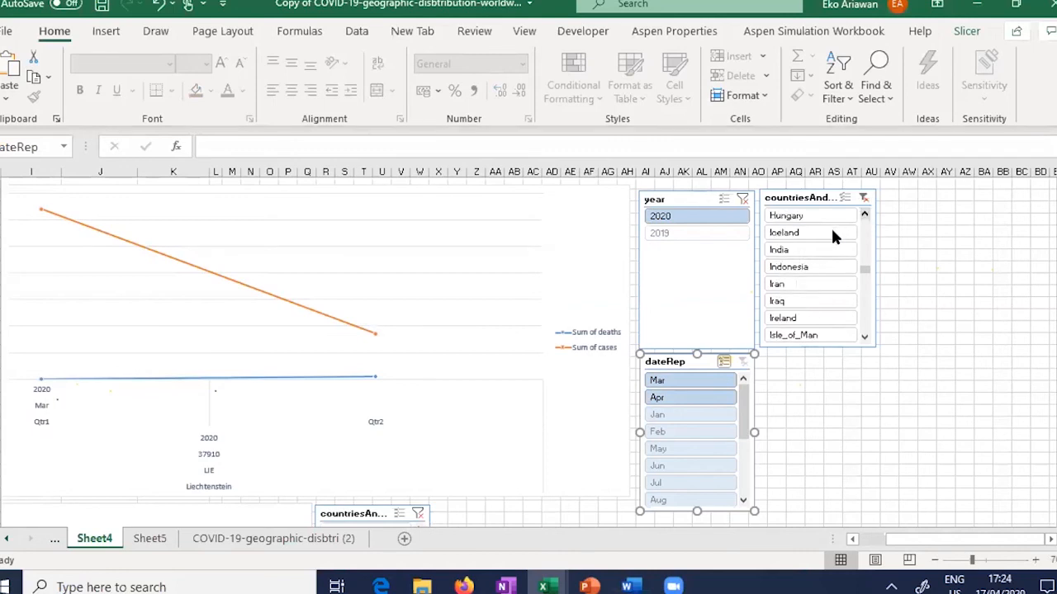
{"action": "left_click", "coordinate": [807, 267]}
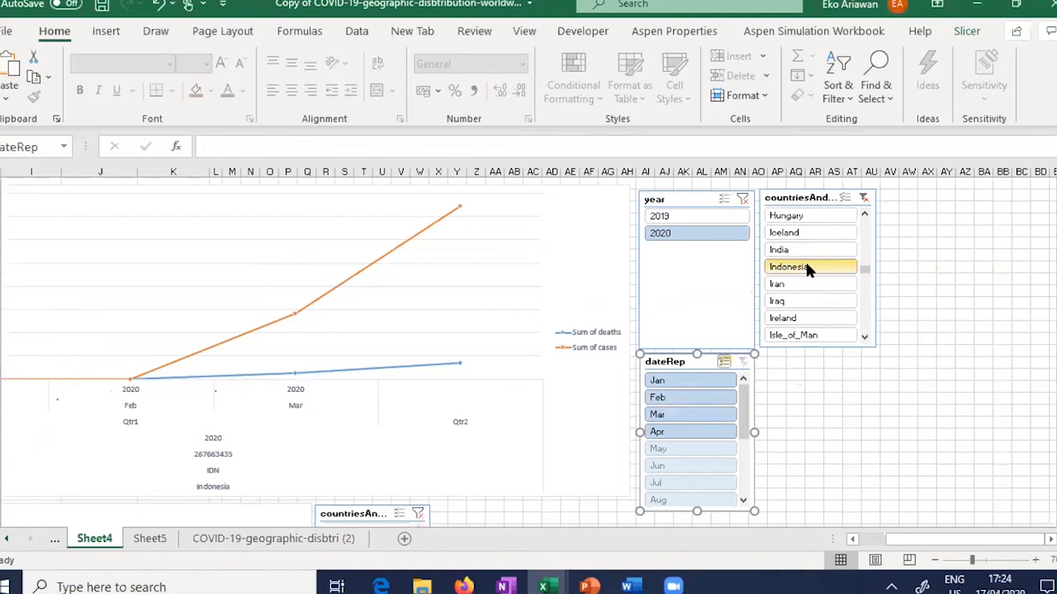
{"action": "left_click", "coordinate": [677, 215]}
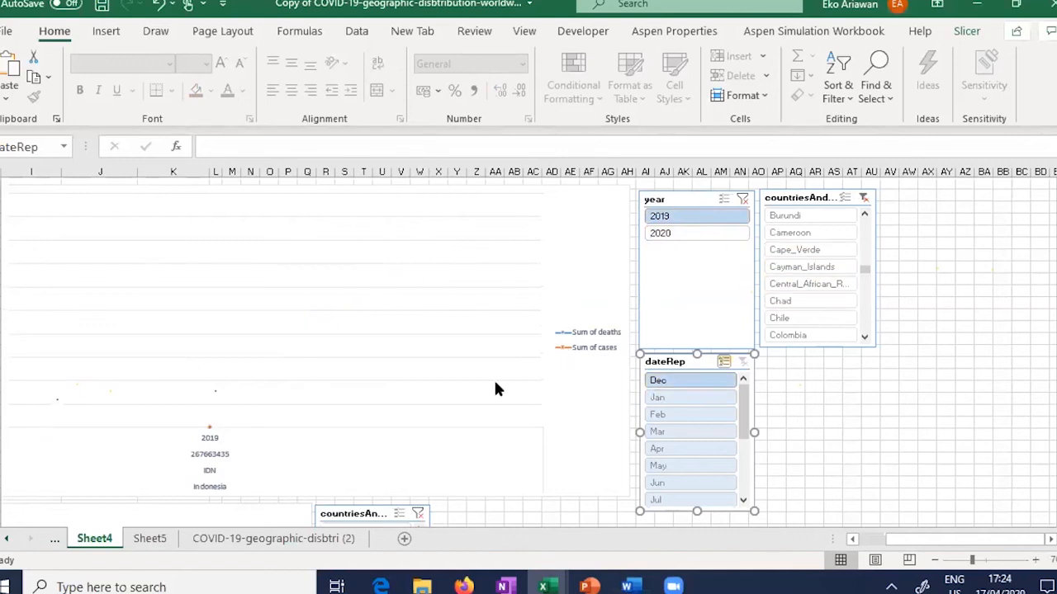
{"action": "left_click", "coordinate": [708, 234]}
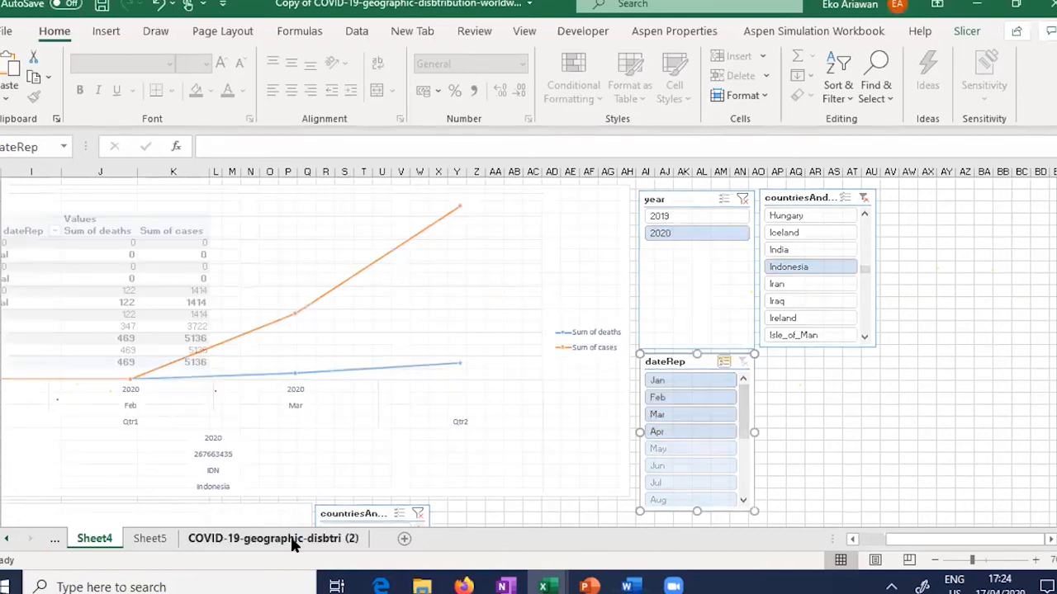
{"action": "left_click", "coordinate": [293, 541]}
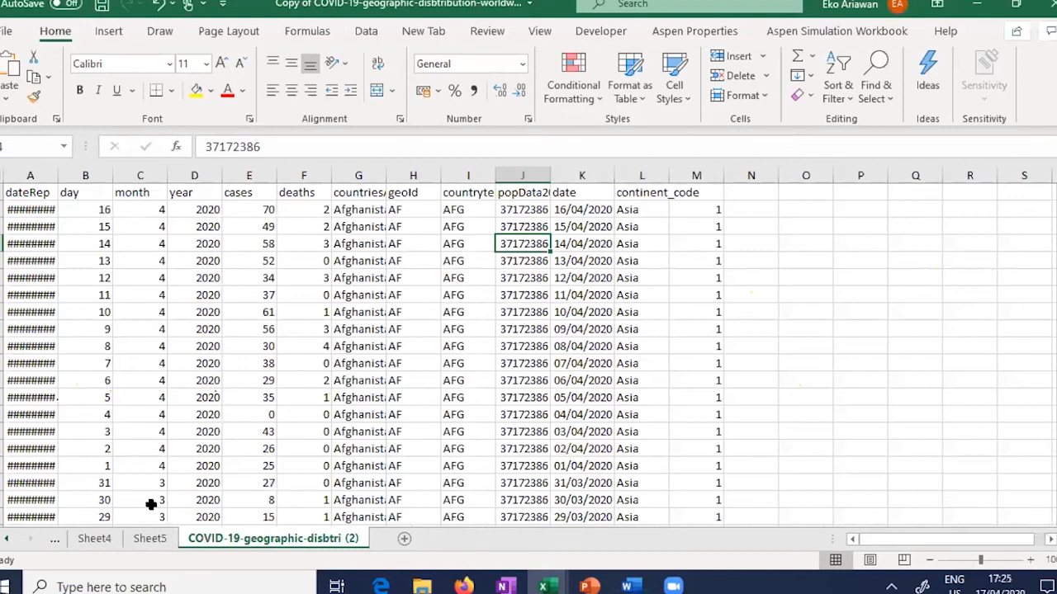
Step: View the Sheet5 code table and Sheet4 chart, then return to the original workbook's header row
{"action": "left_click", "coordinate": [149, 538]}
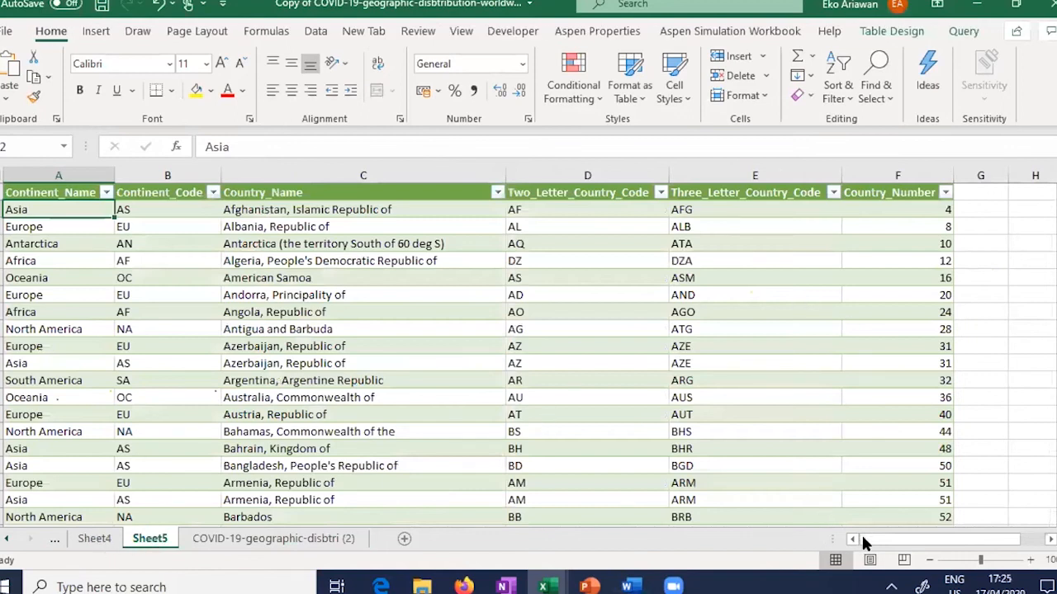
{"action": "key", "text": "ctrl+Page_Up"}
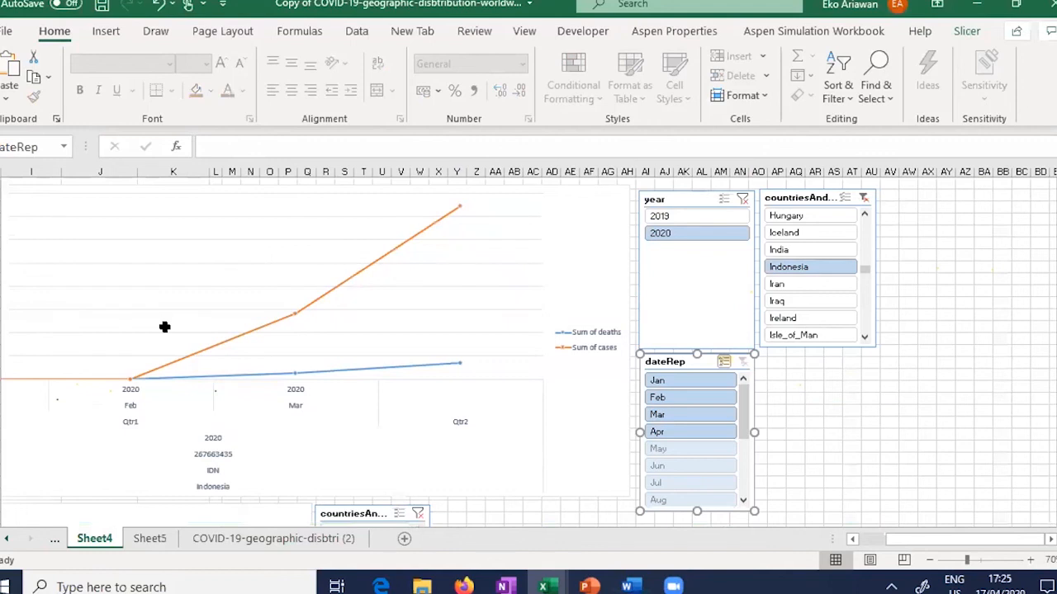
{"action": "key", "text": "alt+Tab"}
{"action": "key", "text": "ctrl+Home"}
{"action": "key", "text": "ctrl+shift+Right"}
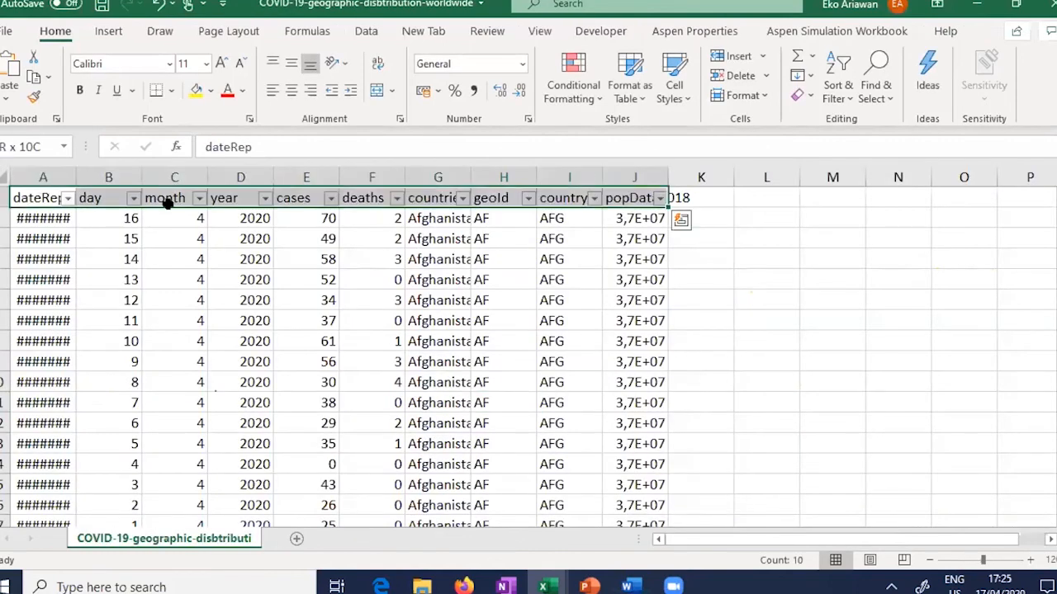
Step: Extend the selection to the last data row and insert a PivotTable on a new worksheet
{"action": "key", "text": "ctrl+shift+Down"}
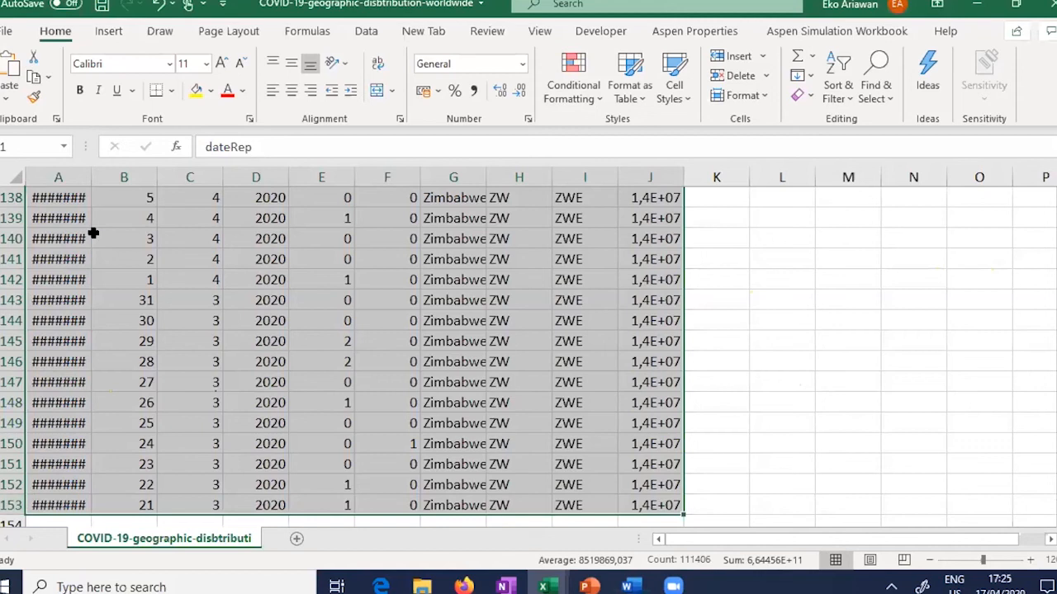
{"action": "left_click", "coordinate": [113, 29]}
{"action": "left_click", "coordinate": [18, 86]}
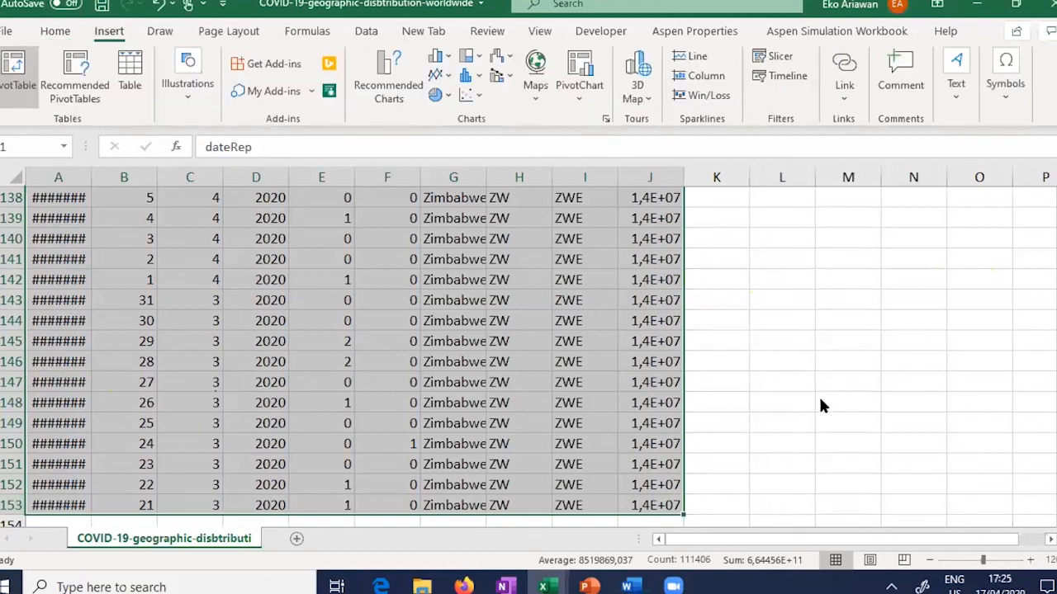
{"action": "left_click", "coordinate": [855, 433]}
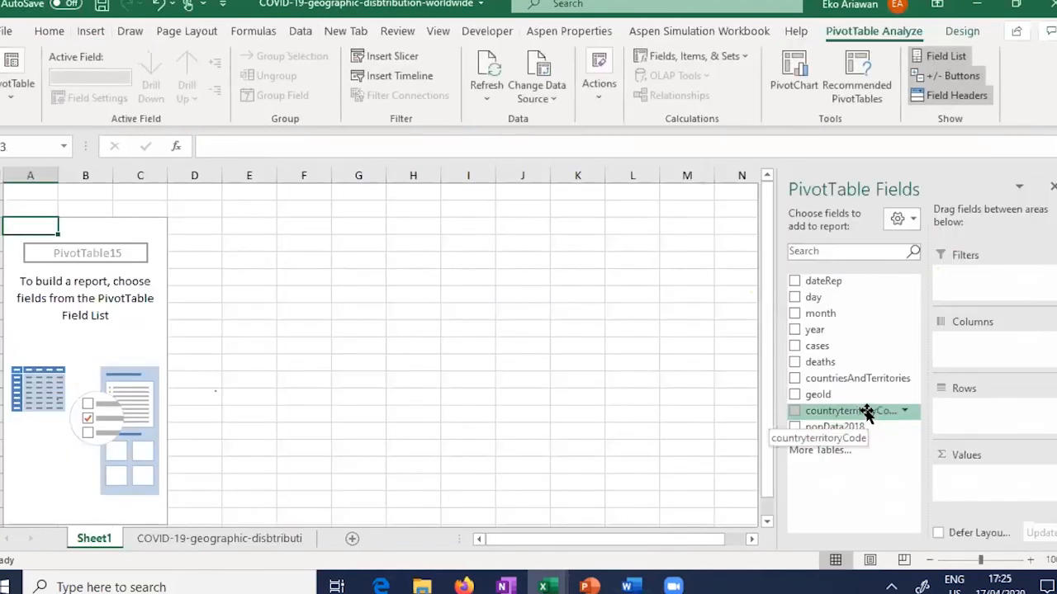
Step: Put countriesAndTerritories and countryterritoryCode in Rows and cases in Values as Sum of cases
{"action": "left_click_drag", "start_coordinate": [861, 378], "coordinate": [994, 414]}
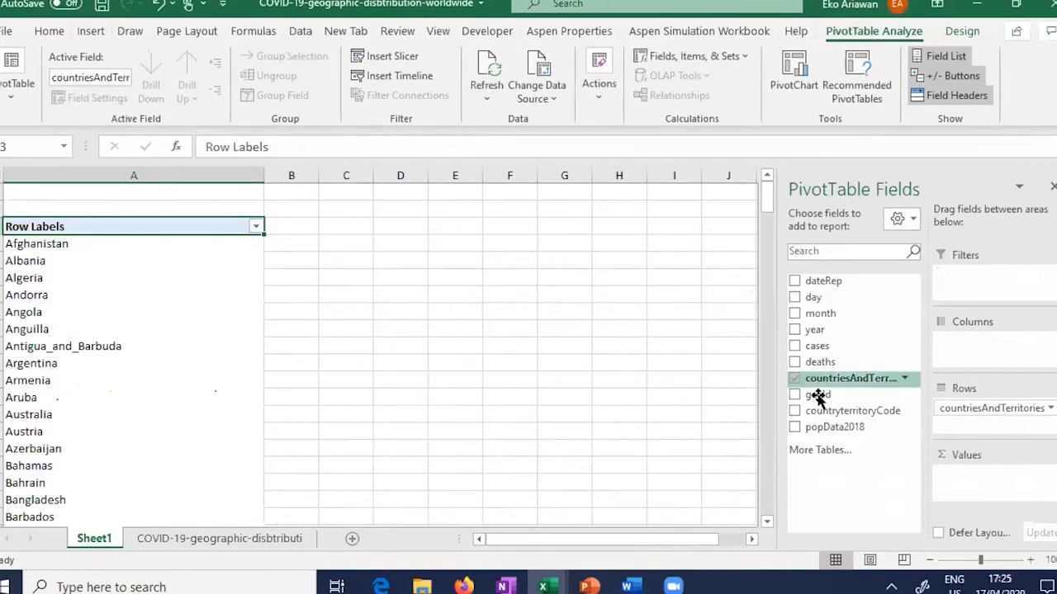
{"action": "left_click_drag", "start_coordinate": [826, 409], "coordinate": [971, 421]}
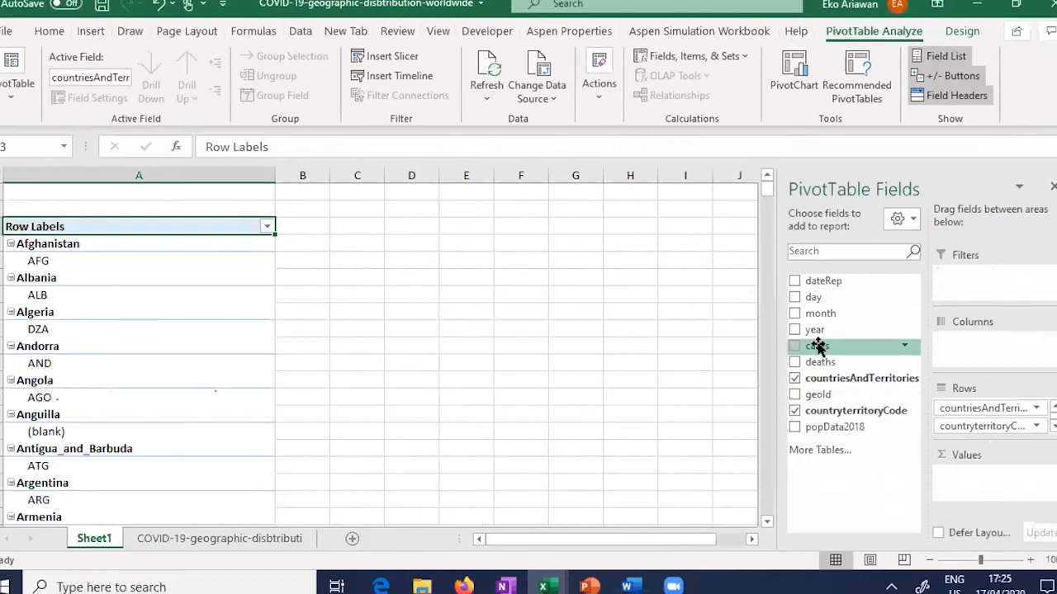
{"action": "left_click_drag", "start_coordinate": [817, 346], "coordinate": [980, 473]}
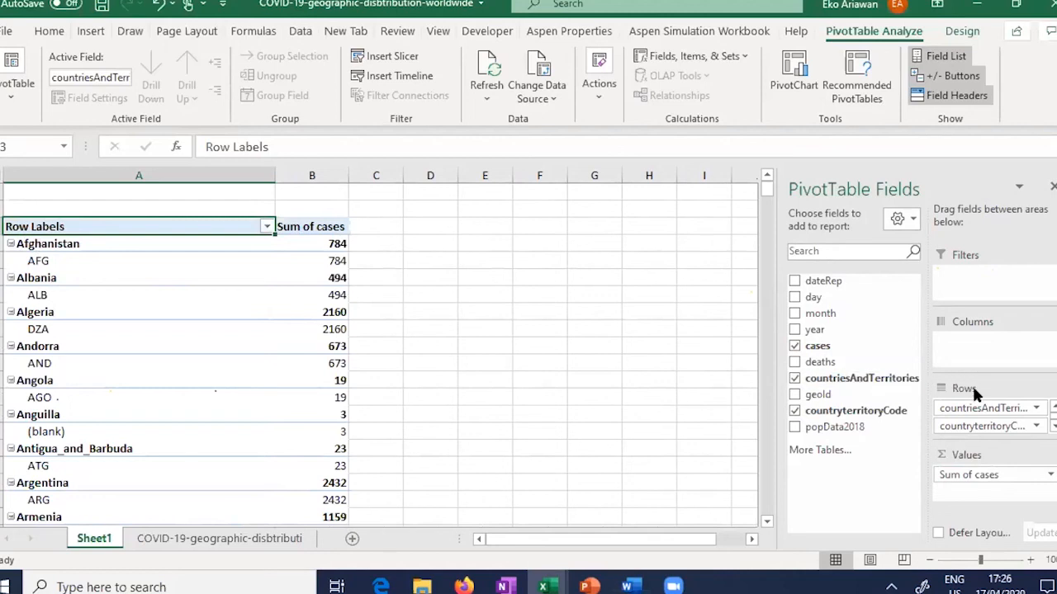
Step: Enable Classic PivotTable layout in PivotTable Options, then check the Afghanistan, AFG and subtotal cells
{"action": "right_click", "coordinate": [216, 297]}
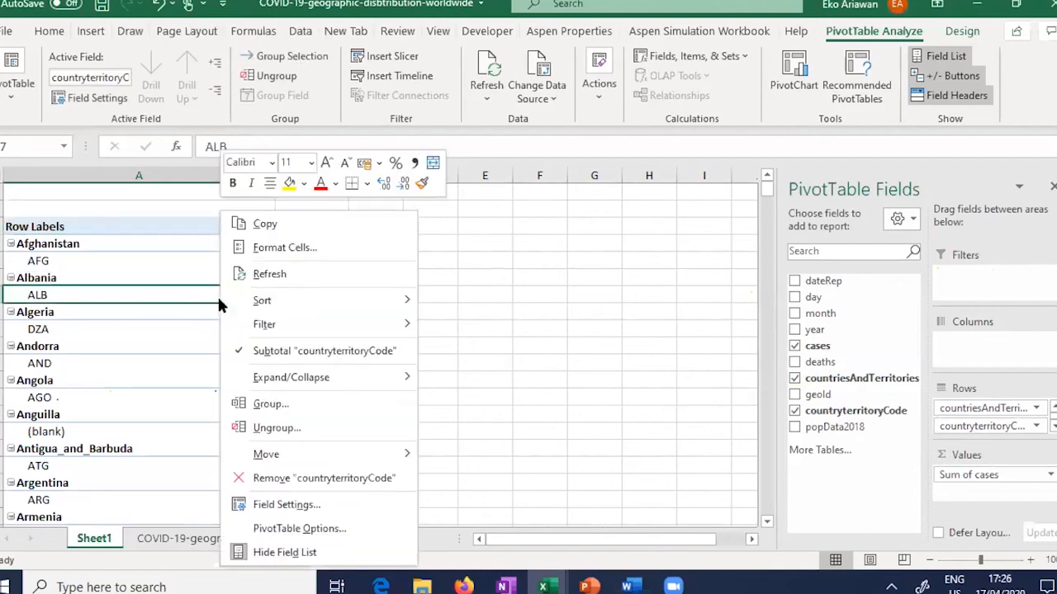
{"action": "left_click", "coordinate": [352, 522]}
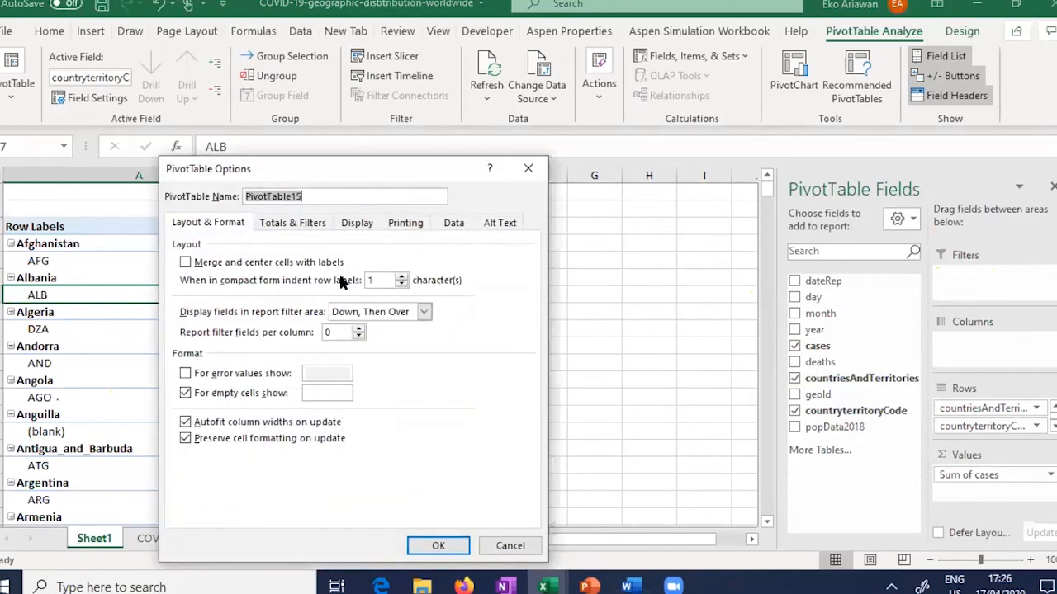
{"action": "left_click", "coordinate": [357, 223]}
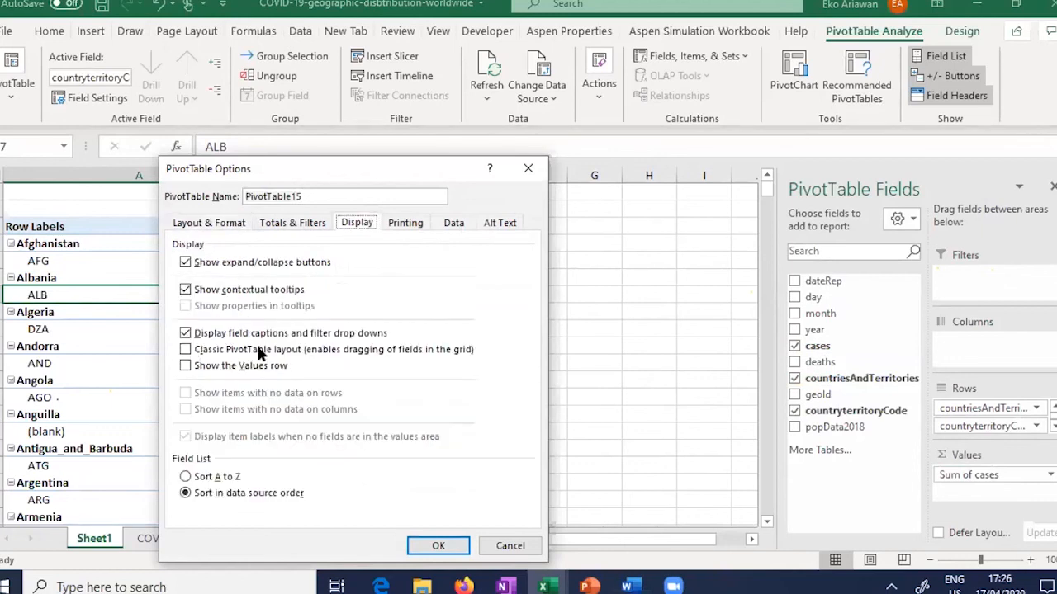
{"action": "left_click", "coordinate": [186, 350]}
{"action": "left_click", "coordinate": [444, 546]}
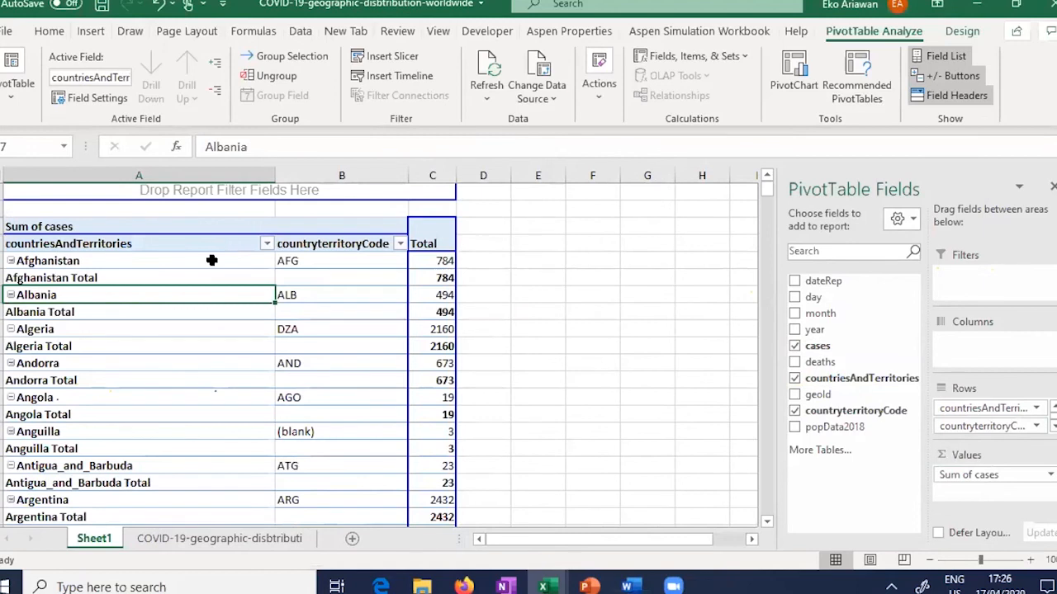
{"action": "left_click", "coordinate": [202, 263]}
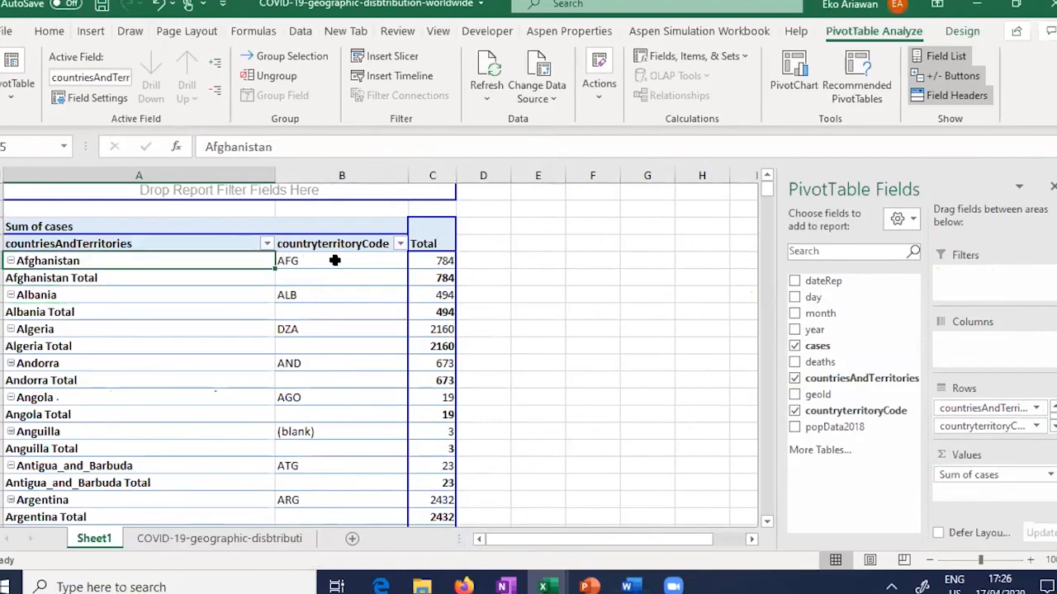
{"action": "left_click", "coordinate": [334, 260]}
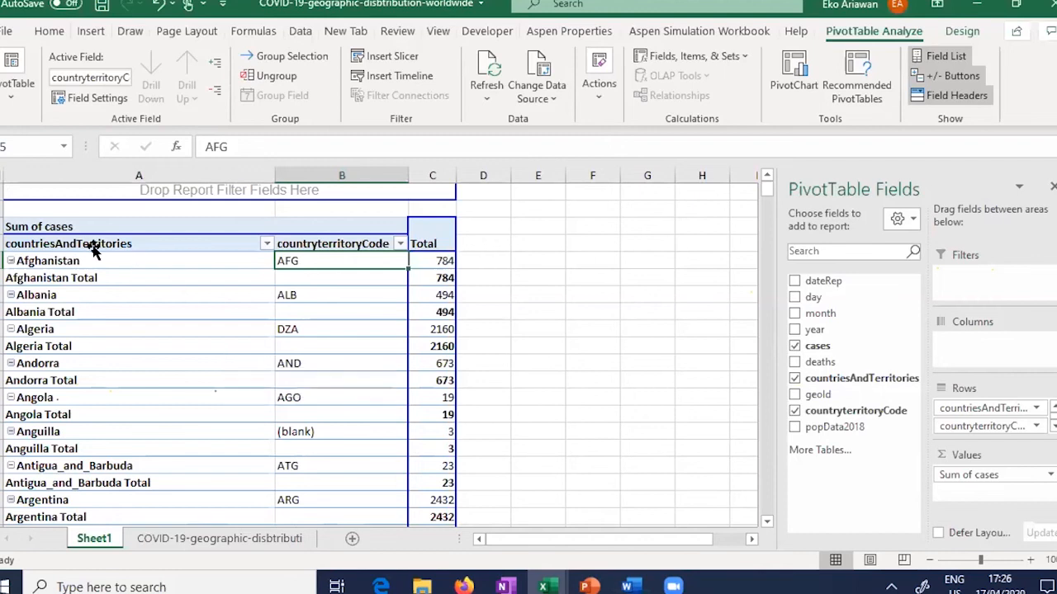
{"action": "left_click", "coordinate": [119, 277]}
Step: Set the countriesAndTerritories field's Subtotals to None in Field Settings
{"action": "left_click", "coordinate": [140, 294]}
{"action": "right_click", "coordinate": [137, 299]}
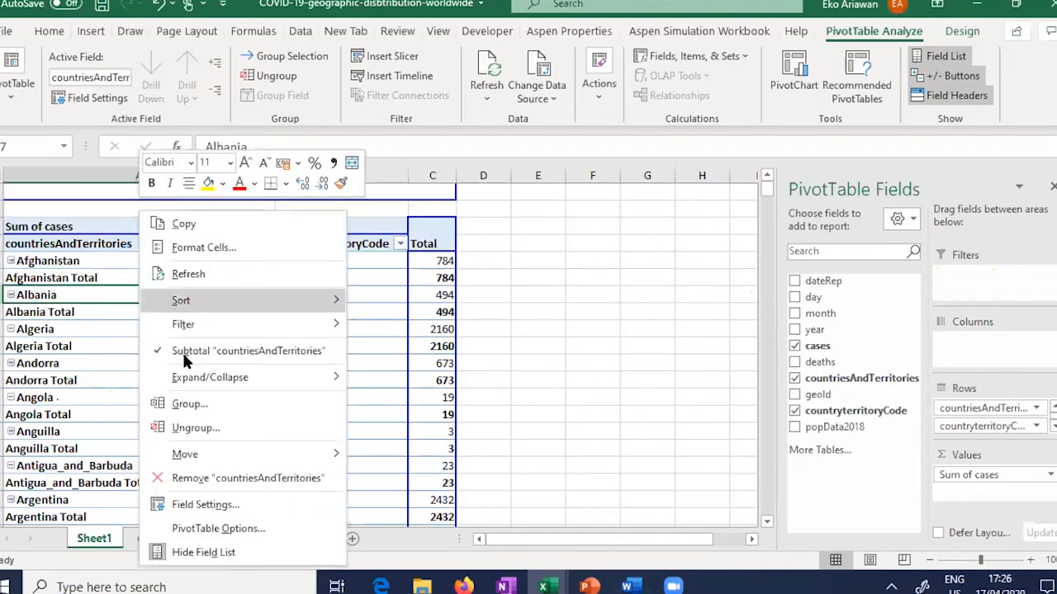
{"action": "left_click", "coordinate": [260, 504]}
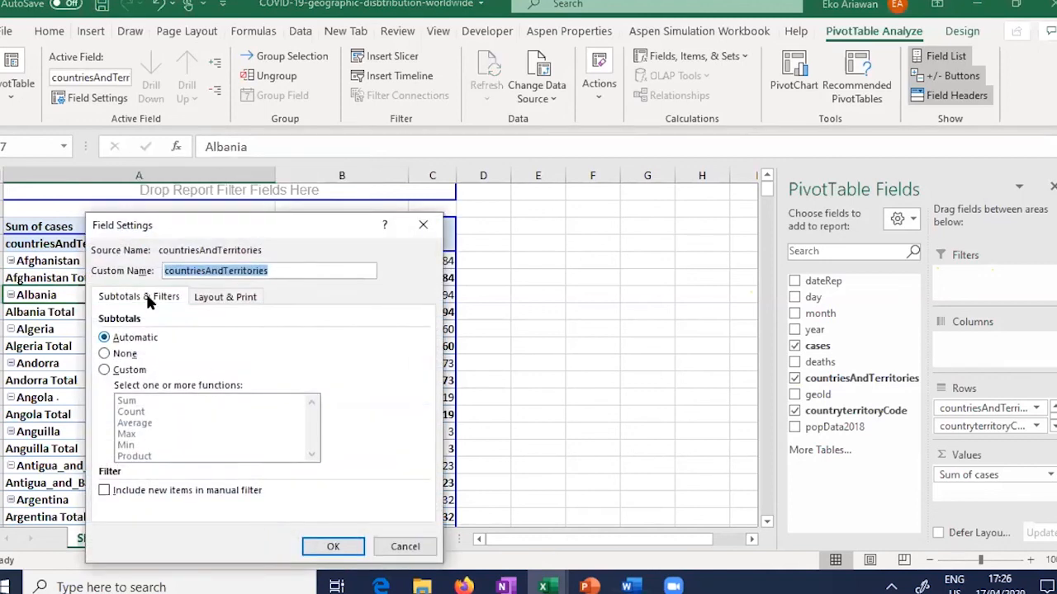
{"action": "left_click", "coordinate": [122, 353]}
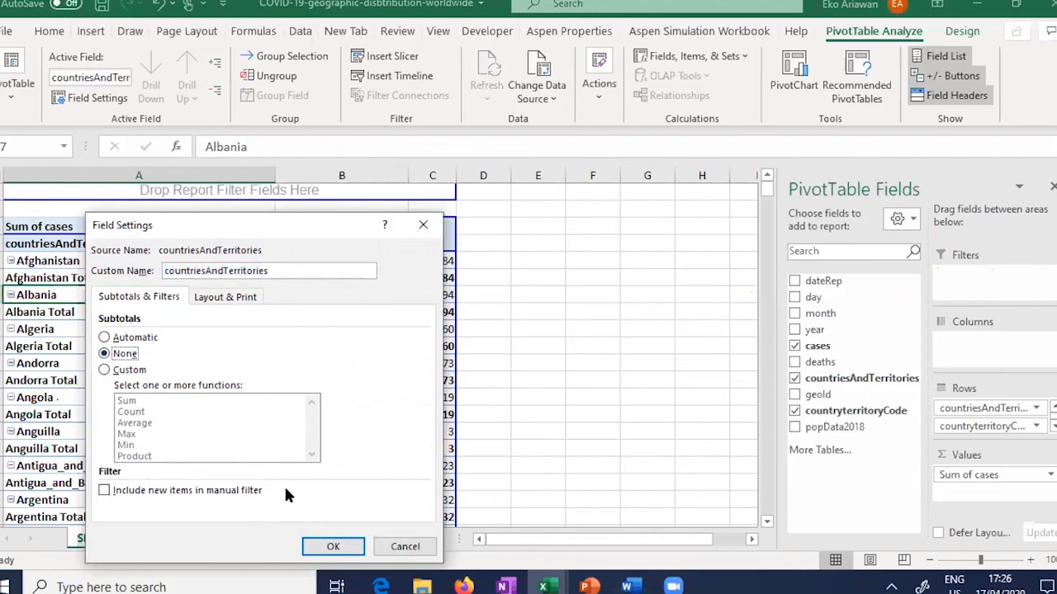
{"action": "left_click", "coordinate": [334, 547]}
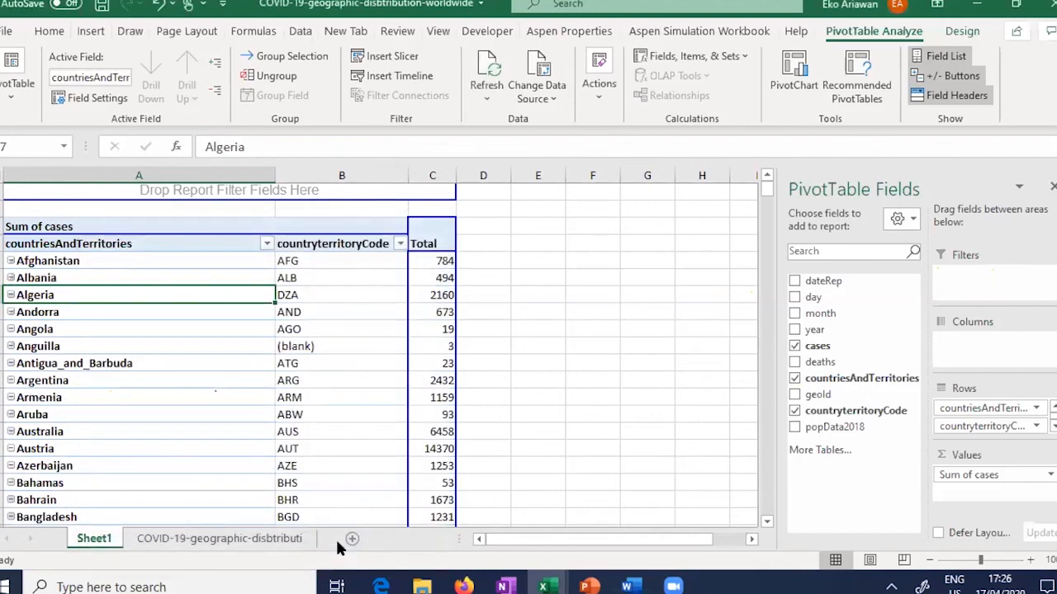
{"action": "left_click", "coordinate": [796, 89]}
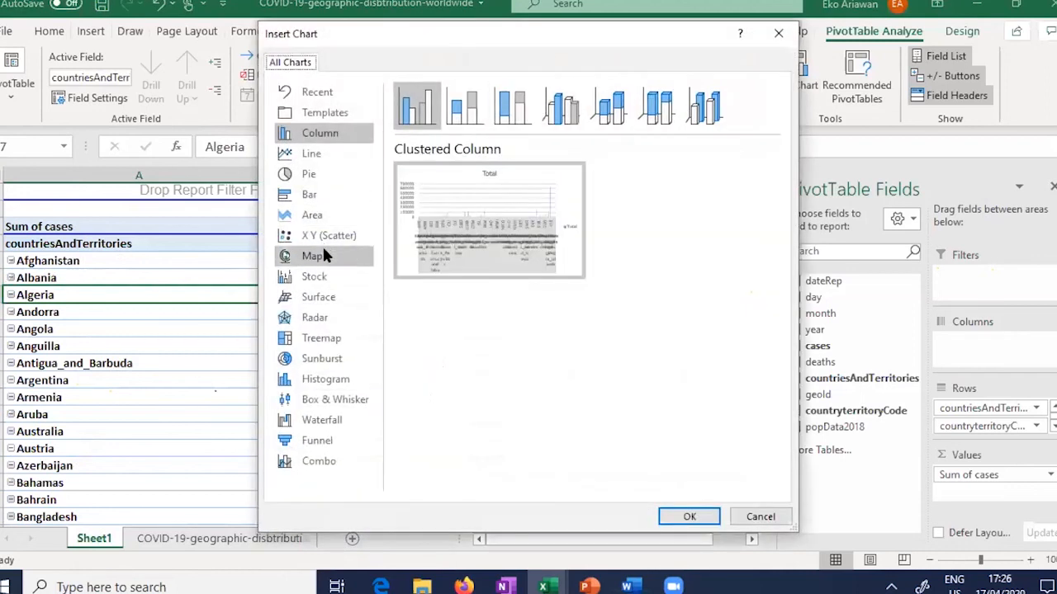
{"action": "left_click", "coordinate": [322, 255]}
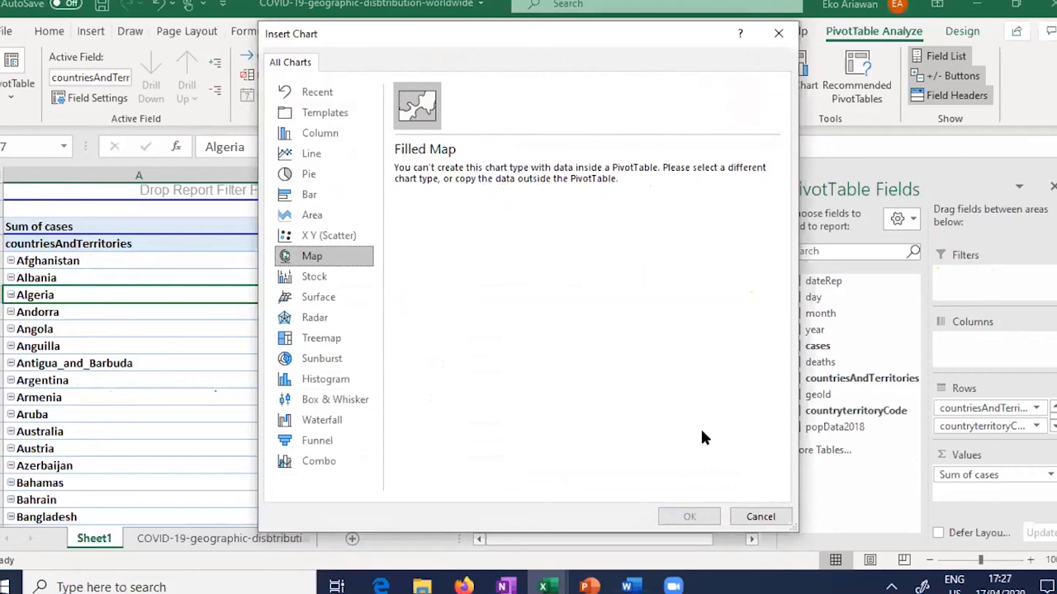
{"action": "left_click", "coordinate": [763, 515]}
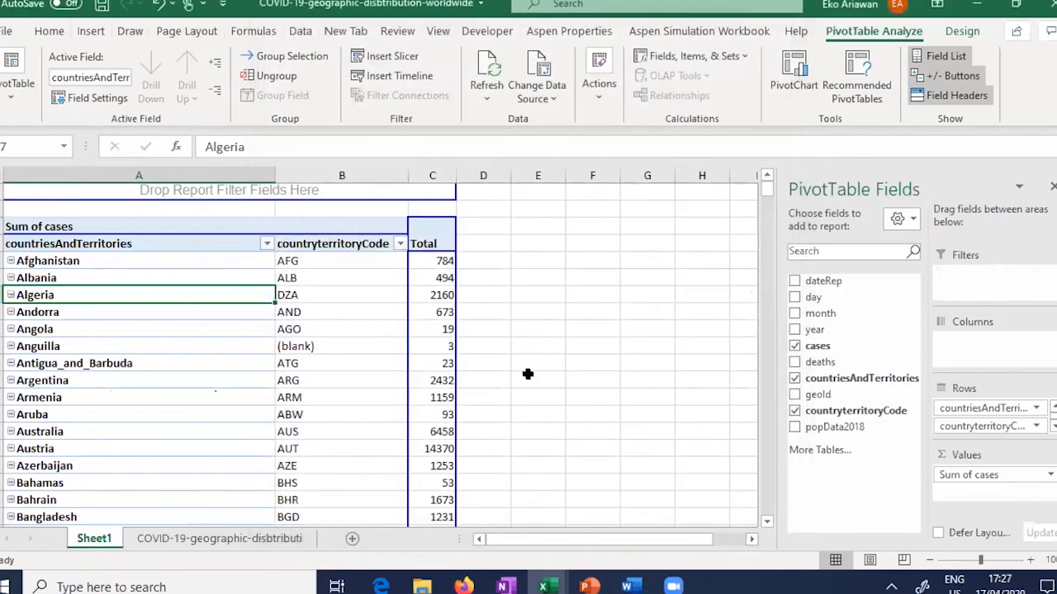
Step: Copy the pivot's countries, codes and case totals in columns A to C, excluding Grand Total
{"action": "mouse_move", "coordinate": [144, 241]}
{"action": "left_mouse_down"}
{"action": "mouse_move", "coordinate": [408, 283]}
{"action": "mouse_move", "coordinate": [410, 372]}
{"action": "mouse_move", "coordinate": [175, 273]}
{"action": "mouse_move", "coordinate": [155, 245]}
{"action": "left_mouse_up"}
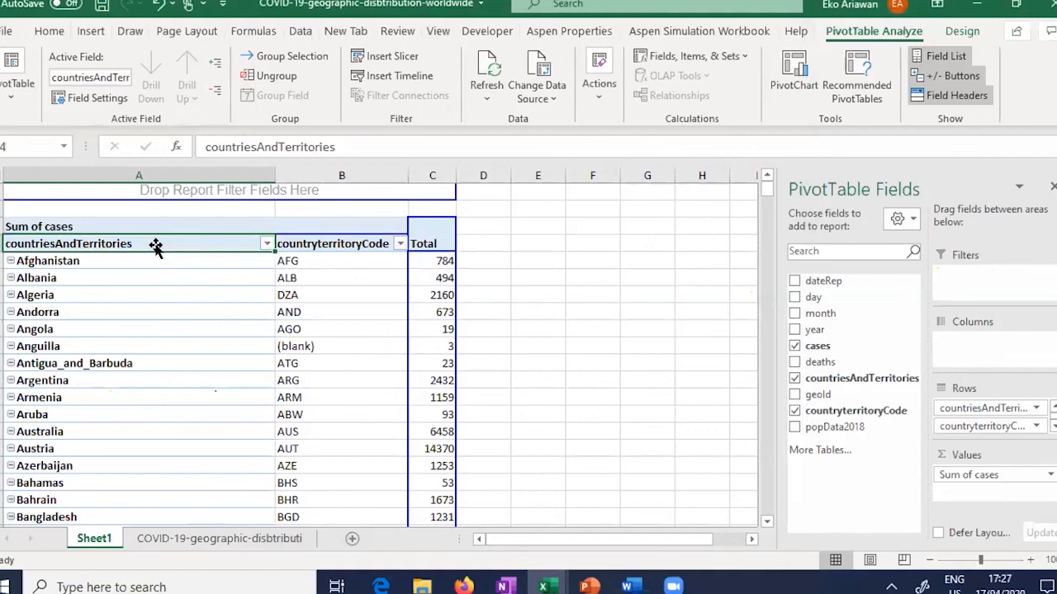
{"action": "key", "text": "ctrl+shift+Right"}
{"action": "key", "text": "ctrl+shift+Down"}
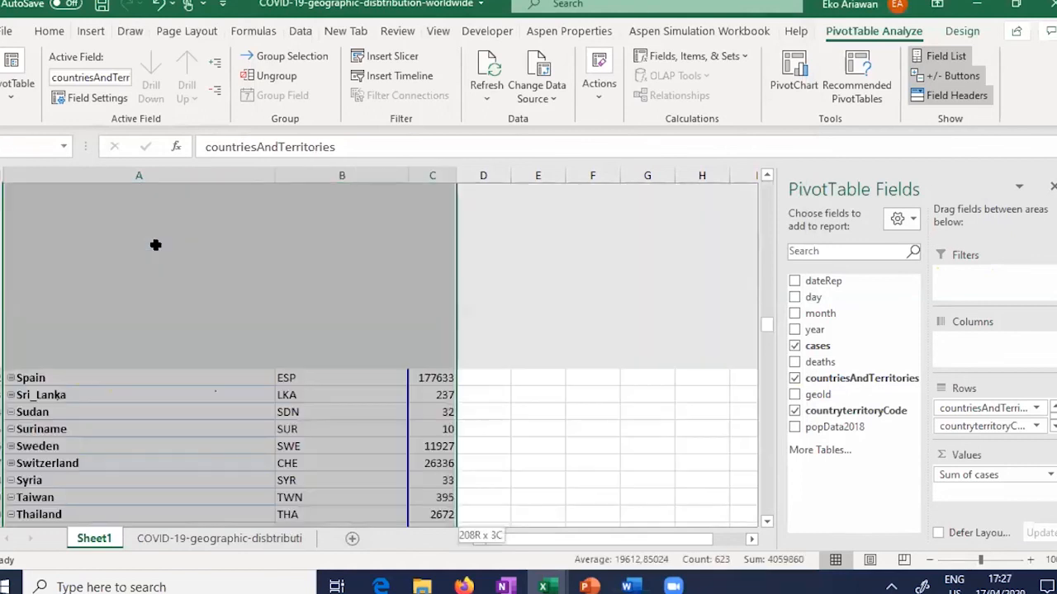
{"action": "key", "text": "shift+Up"}
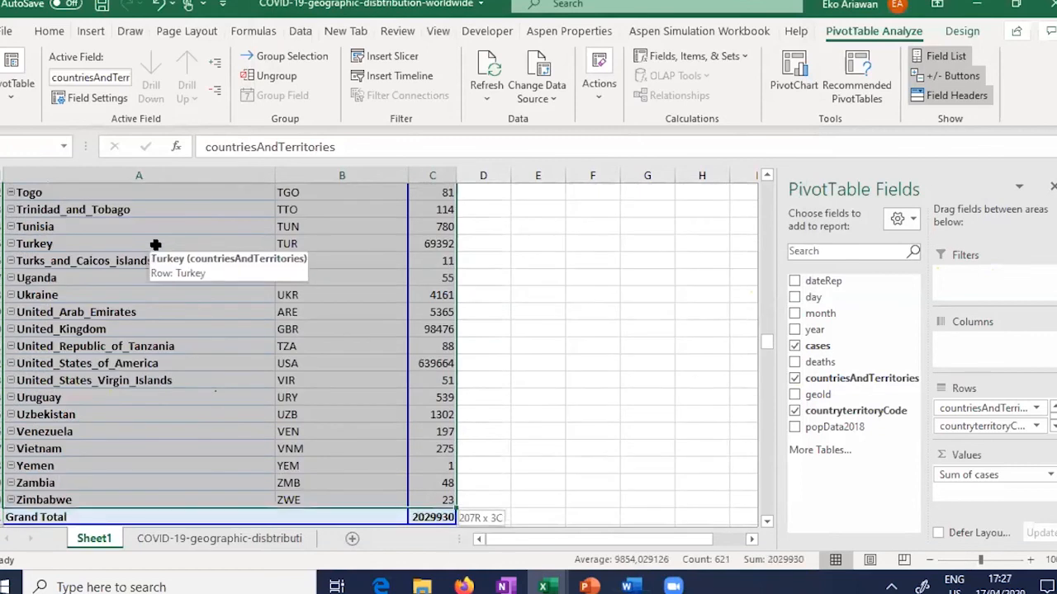
{"action": "key", "text": "ctrl+c"}
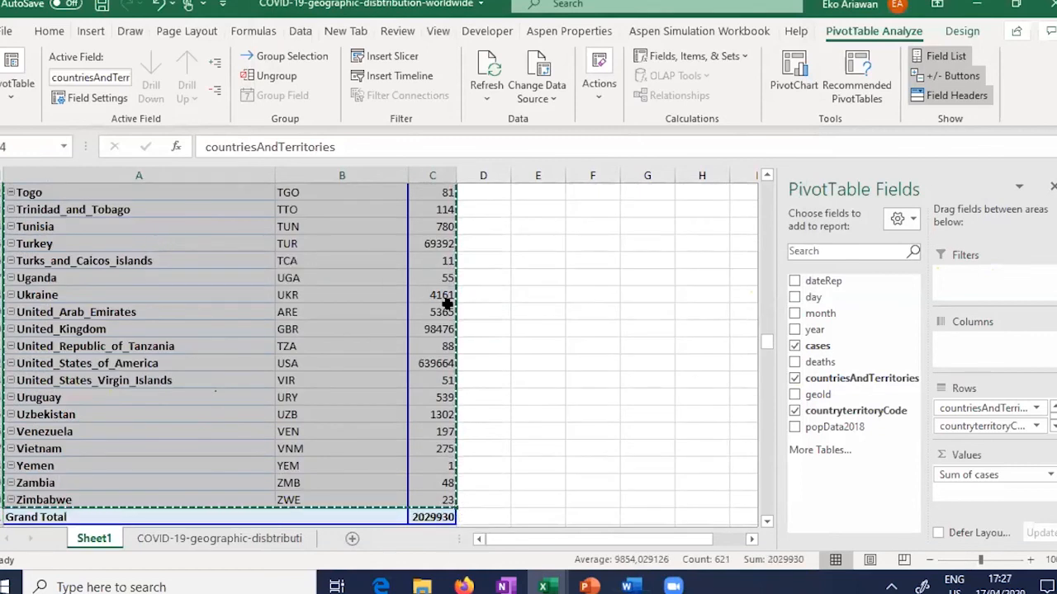
Step: Paste the copied data as values only into cell A1 of a new Sheet2
{"action": "left_click", "coordinate": [352, 538]}
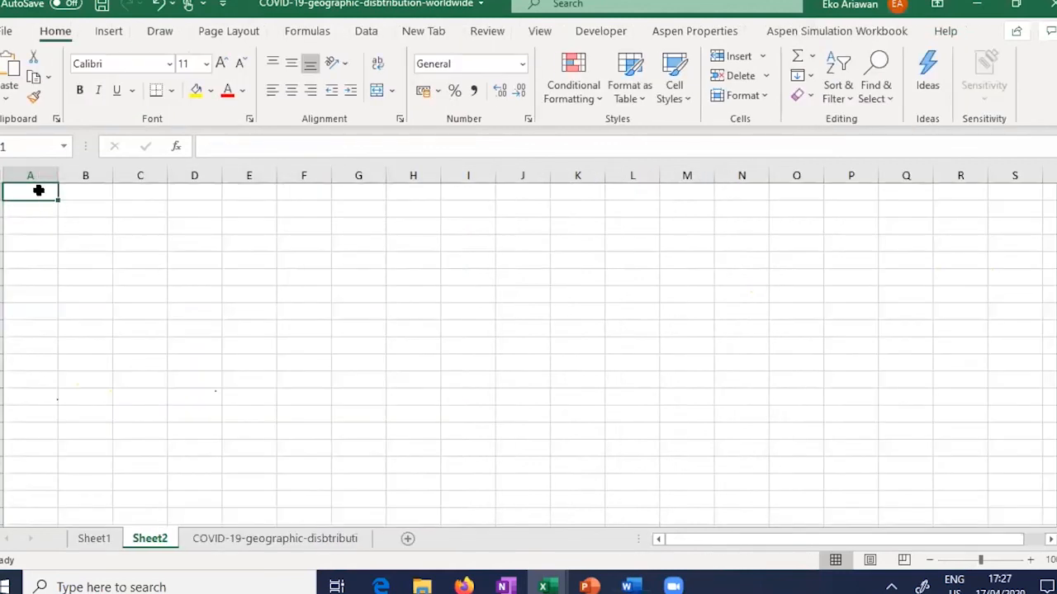
{"action": "right_click", "coordinate": [39, 194]}
{"action": "left_click", "coordinate": [94, 228]}
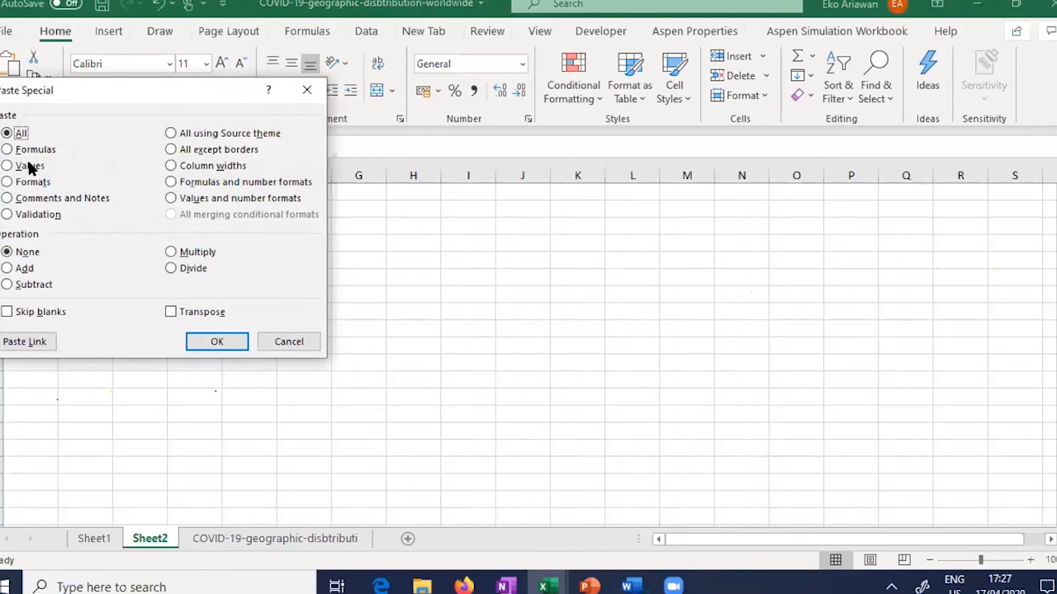
{"action": "left_click", "coordinate": [29, 166]}
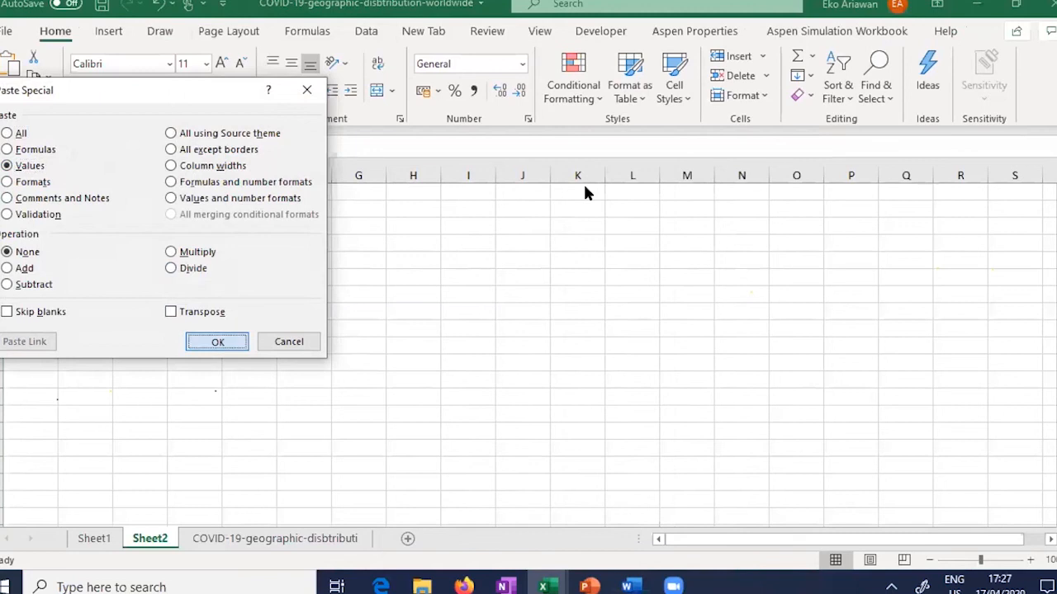
{"action": "key", "text": "Return"}
{"action": "left_click", "coordinate": [115, 31]}
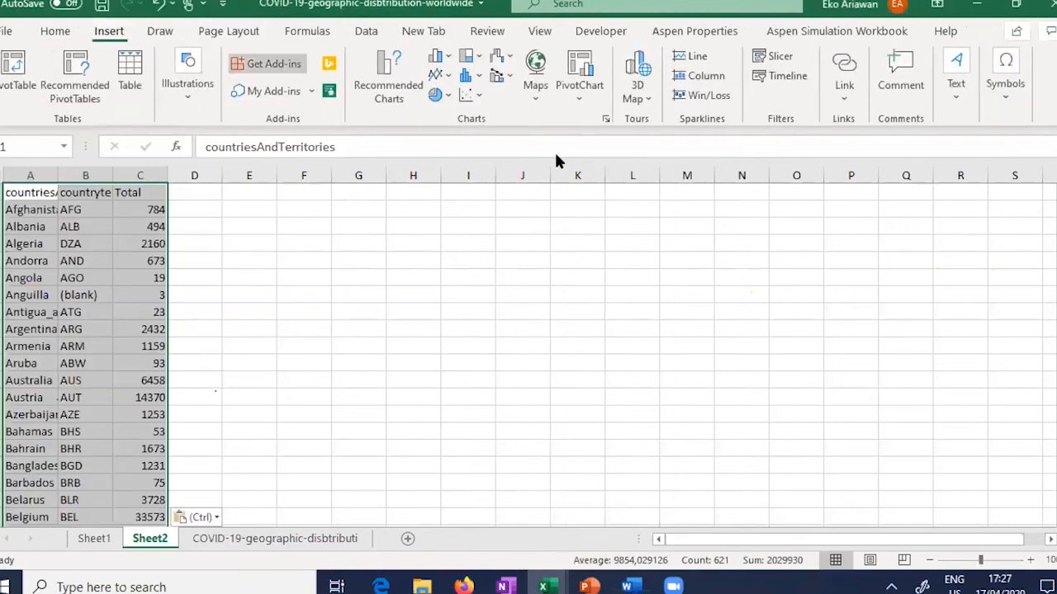
Step: Insert a Filled Map of the pasted total cases, shaded from 1 to 639664
{"action": "left_click", "coordinate": [534, 74]}
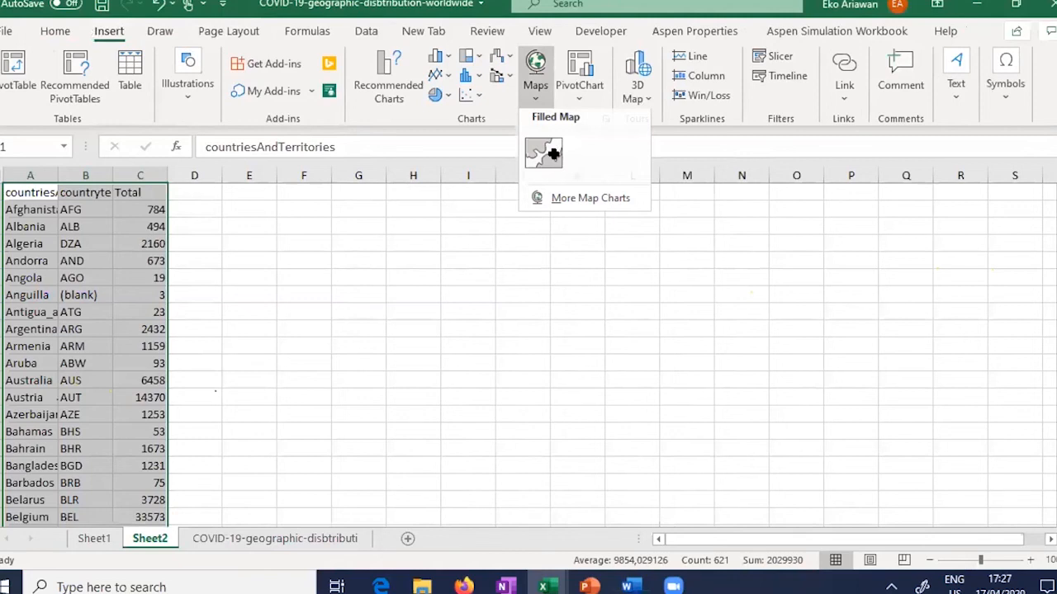
{"action": "left_click", "coordinate": [553, 153]}
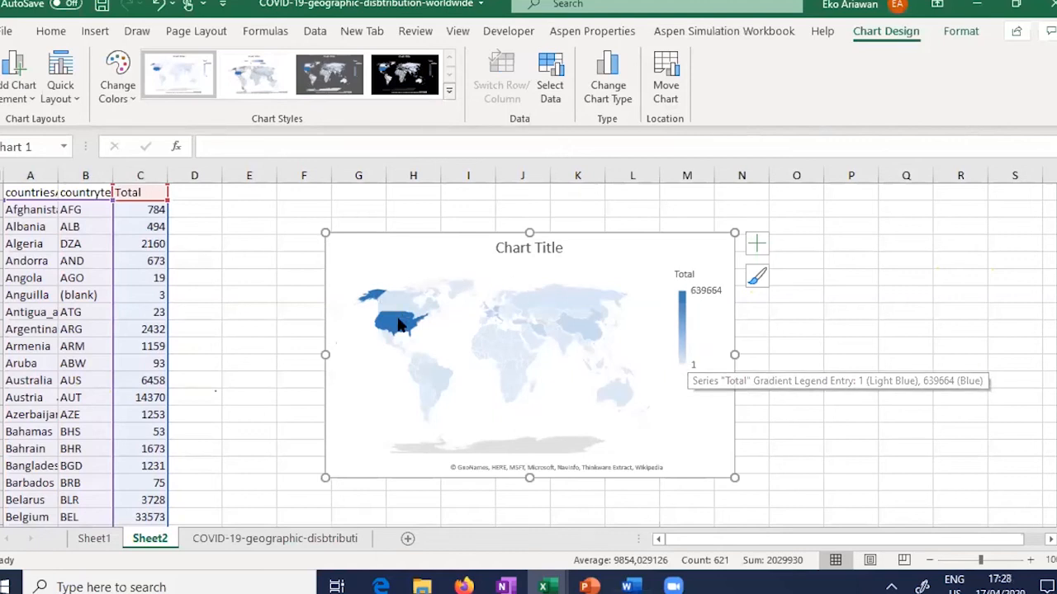
{"action": "mouse_move", "coordinate": [398, 324]}
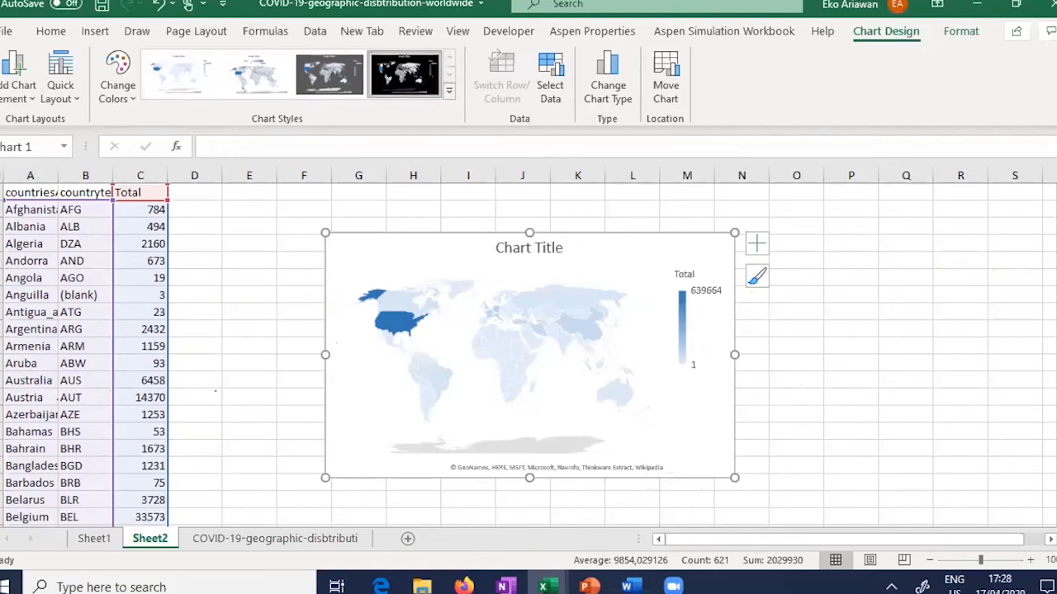
Step: Apply the black chart style to the world map and show its Color palette choices
{"action": "left_click", "coordinate": [404, 74]}
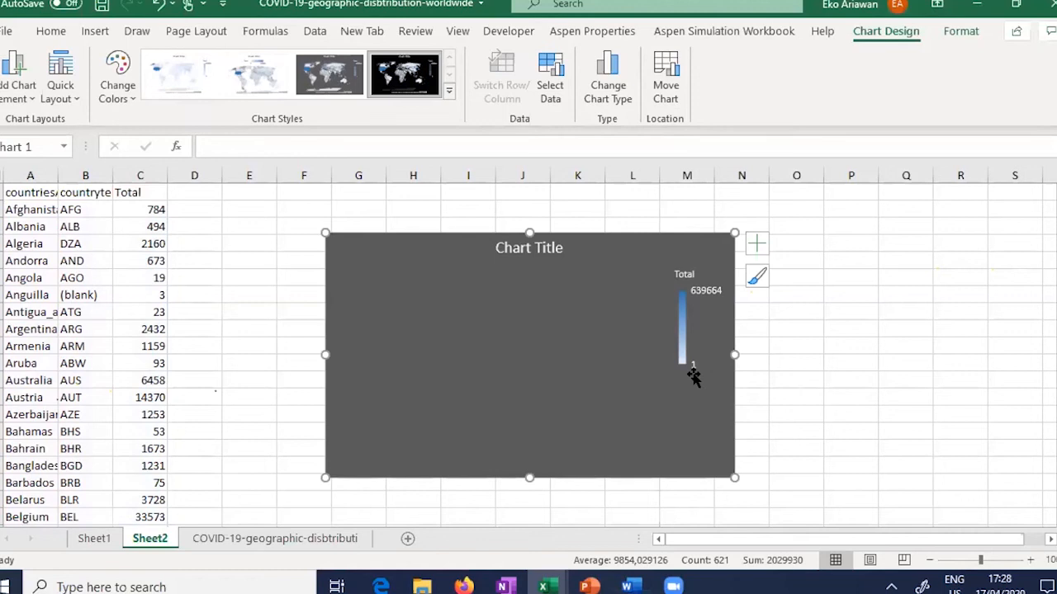
{"action": "left_click", "coordinate": [756, 275]}
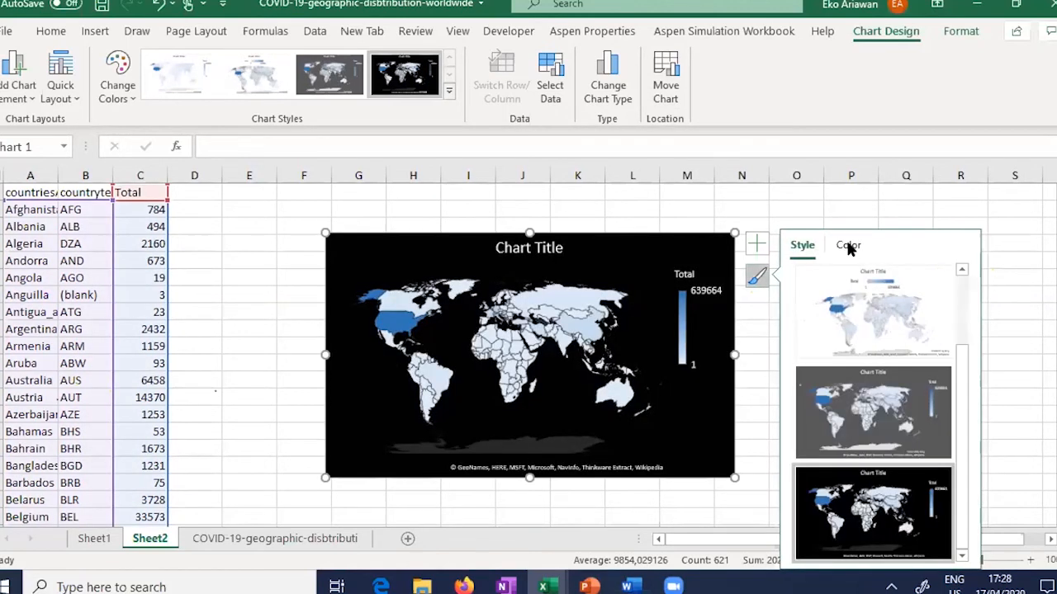
{"action": "left_click", "coordinate": [848, 246]}
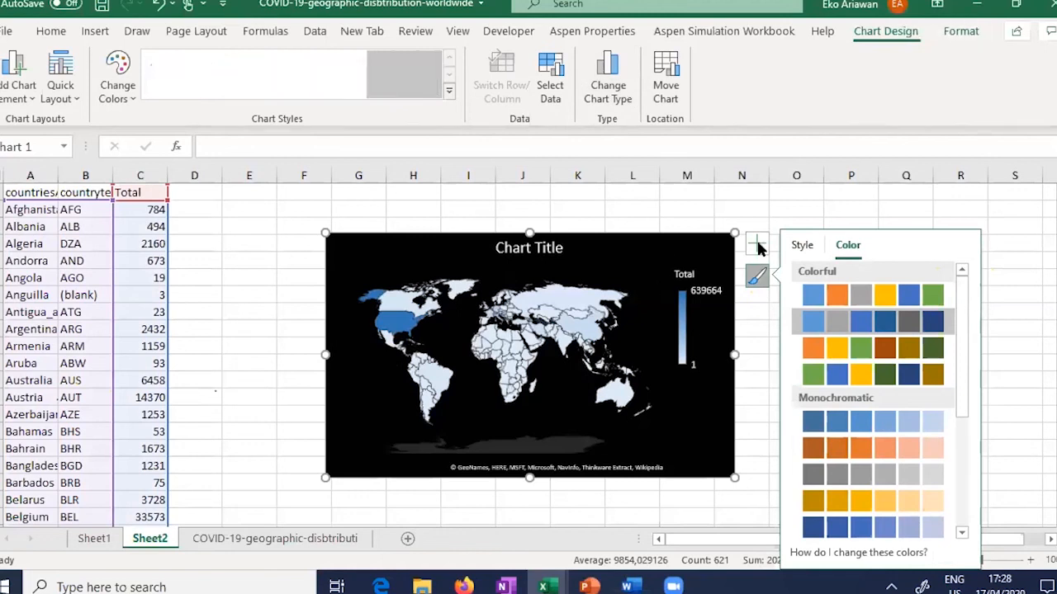
{"action": "left_click", "coordinate": [960, 31]}
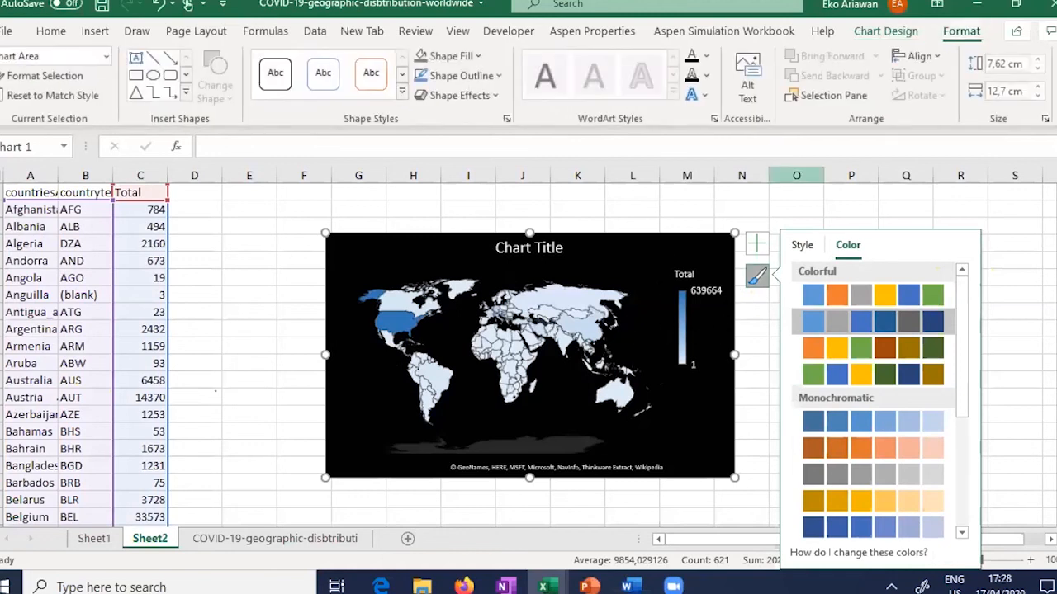
Step: Browse the chart area and plot area formatting, then select the map's Total series to format it
{"action": "left_click", "coordinate": [66, 82]}
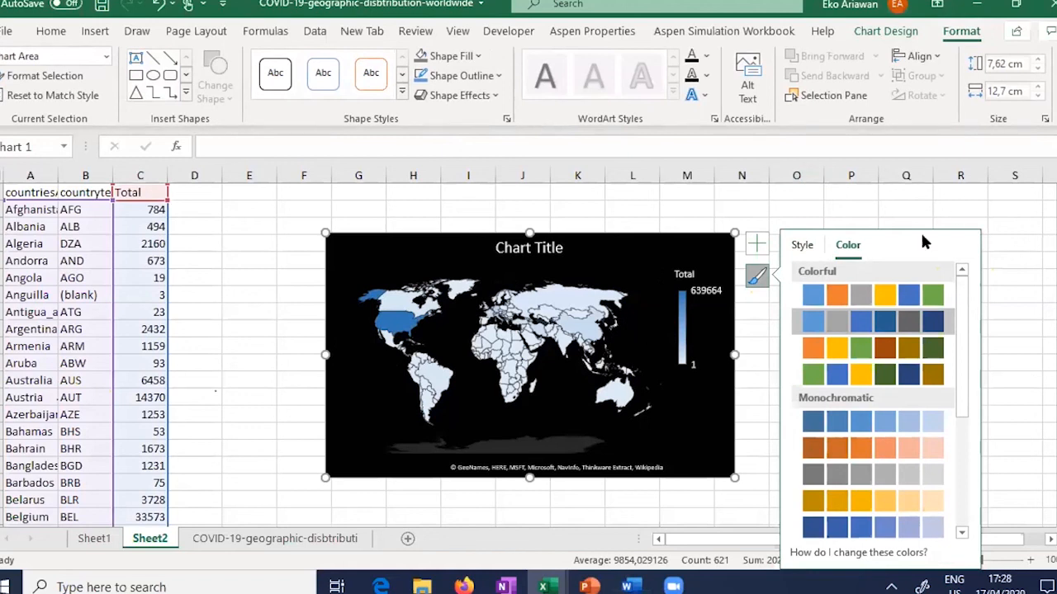
{"action": "left_click", "coordinate": [794, 314]}
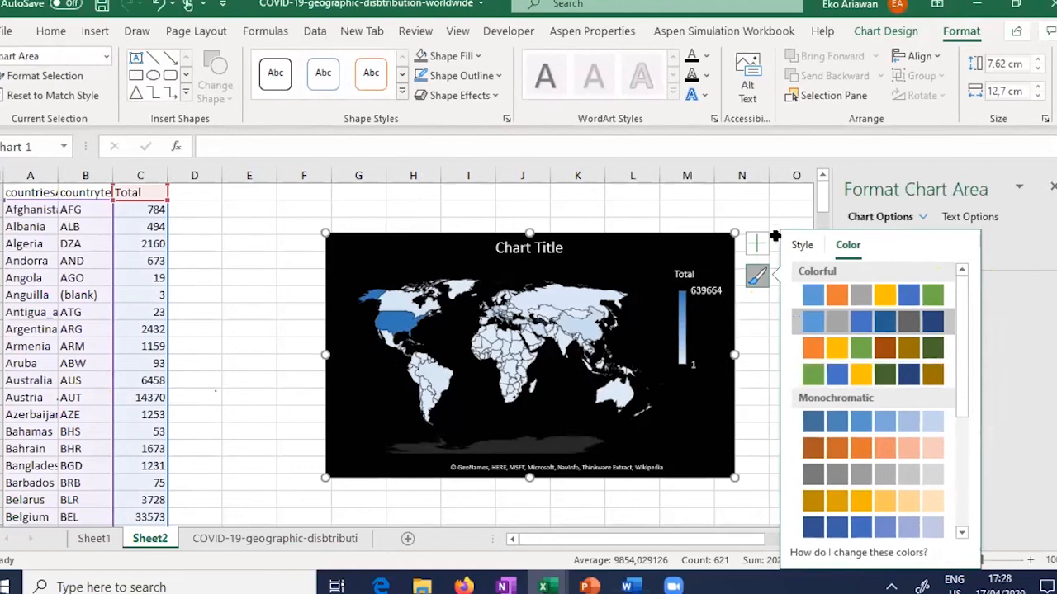
{"action": "key", "text": "Escape"}
{"action": "left_click", "coordinate": [650, 310]}
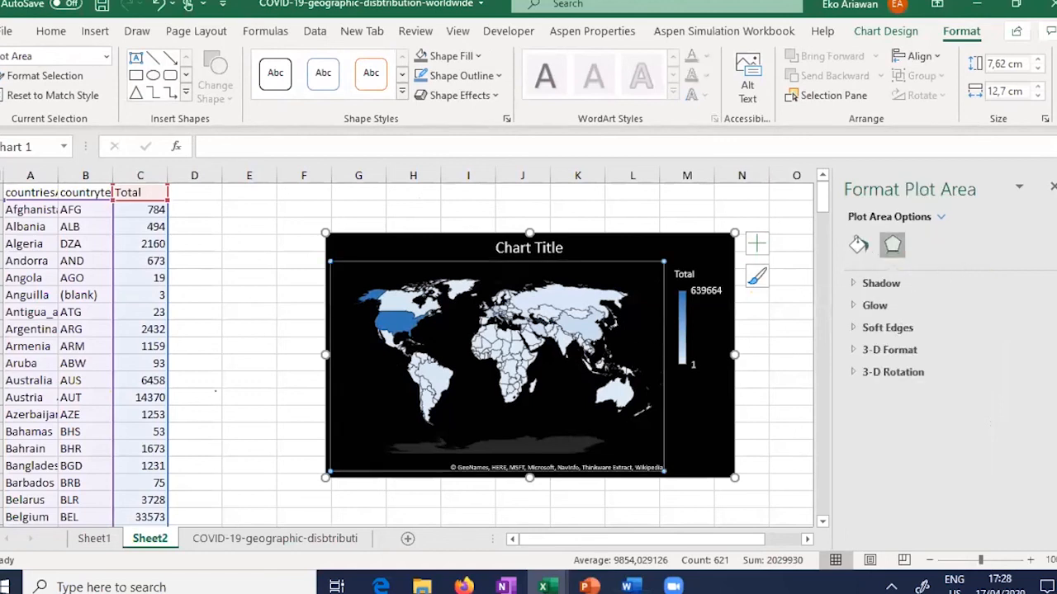
{"action": "key", "text": "Escape"}
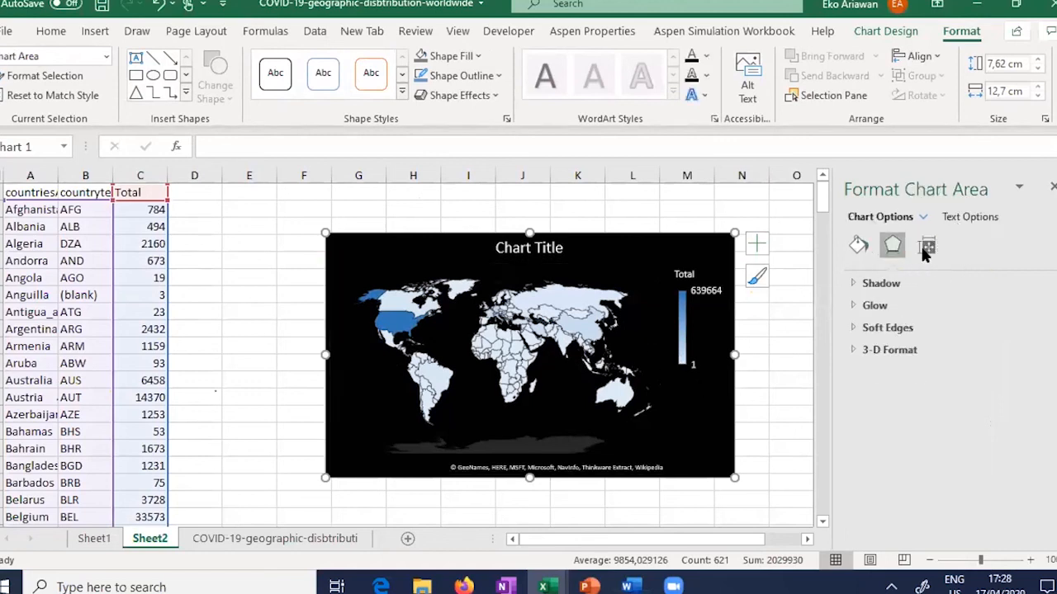
{"action": "left_click", "coordinate": [924, 248]}
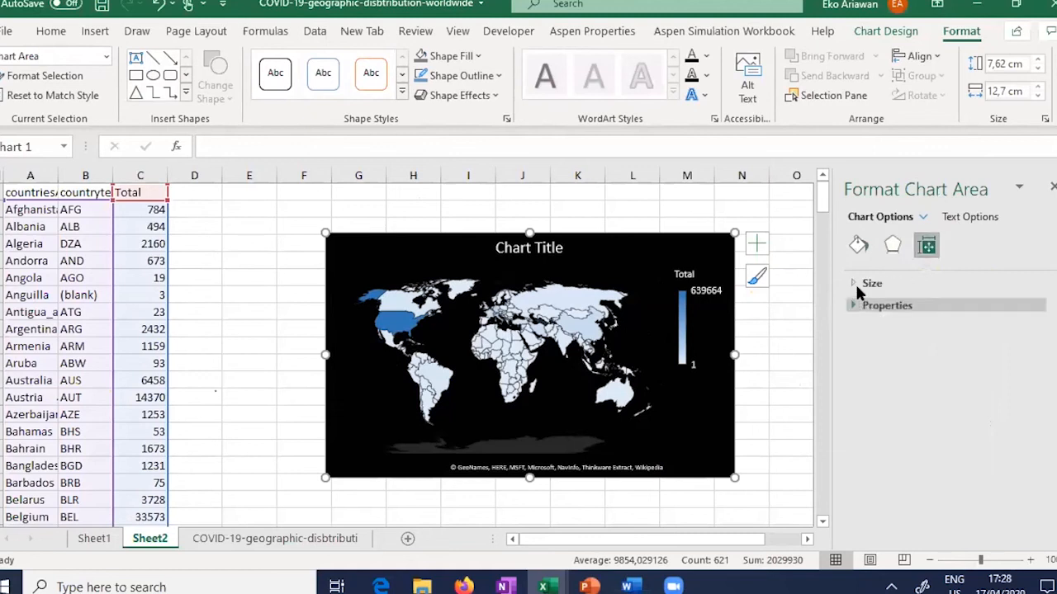
{"action": "left_click", "coordinate": [853, 307]}
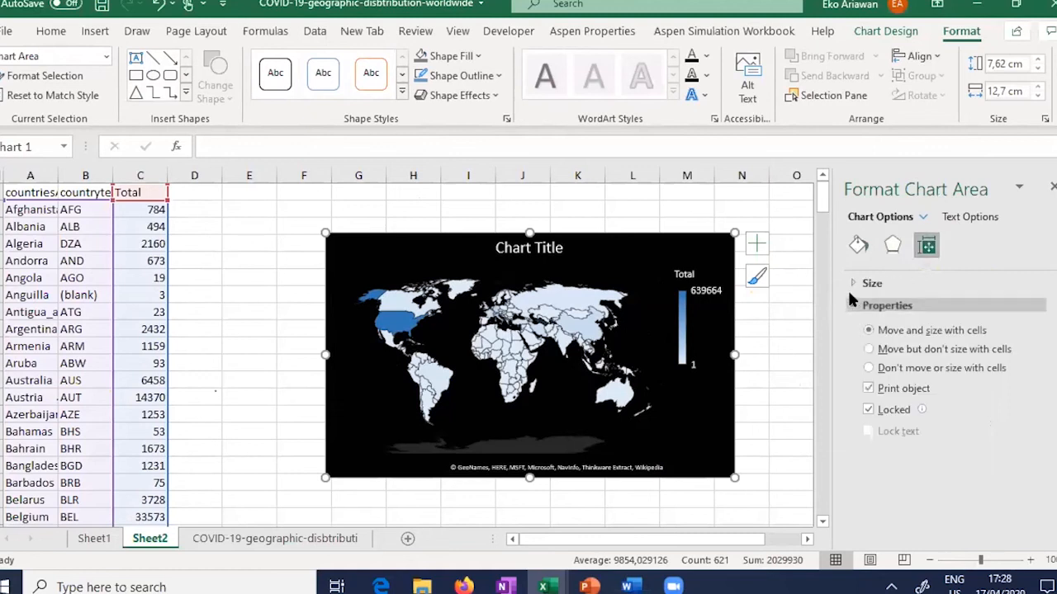
{"action": "left_click", "coordinate": [892, 241]}
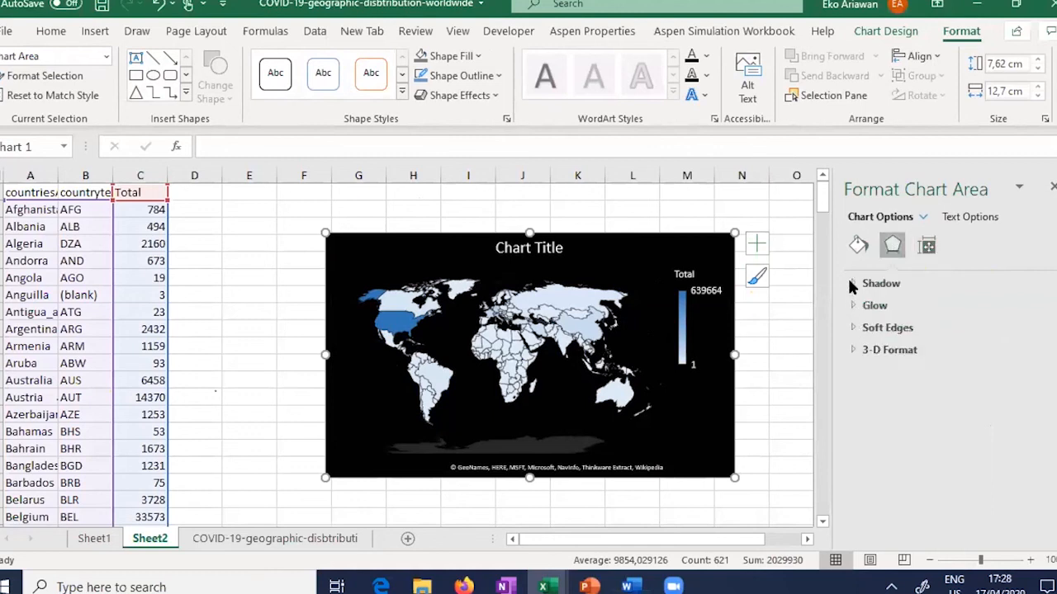
{"action": "left_click", "coordinate": [858, 250]}
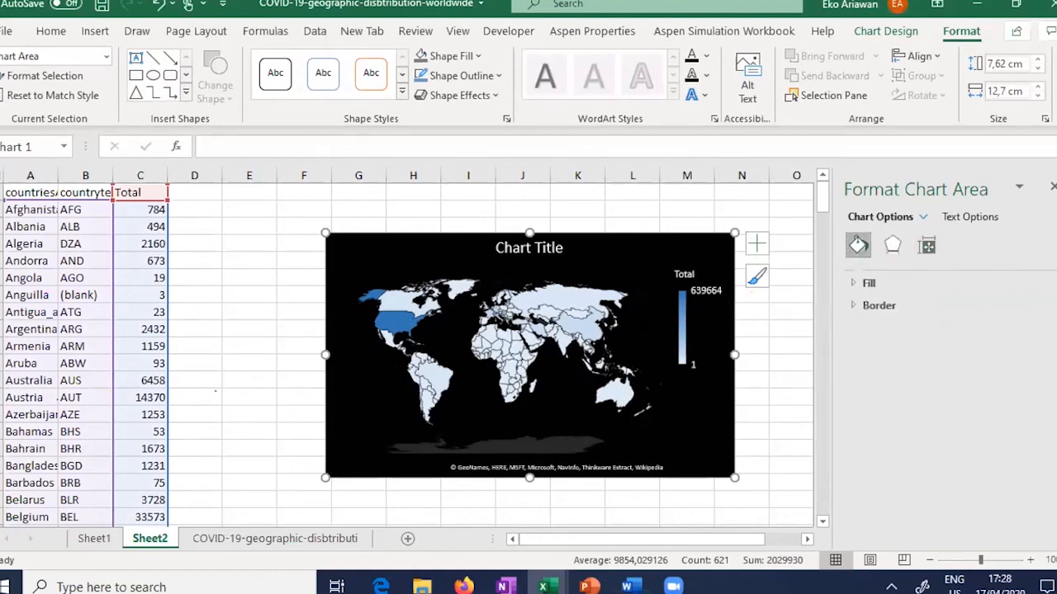
{"action": "left_click", "coordinate": [588, 331]}
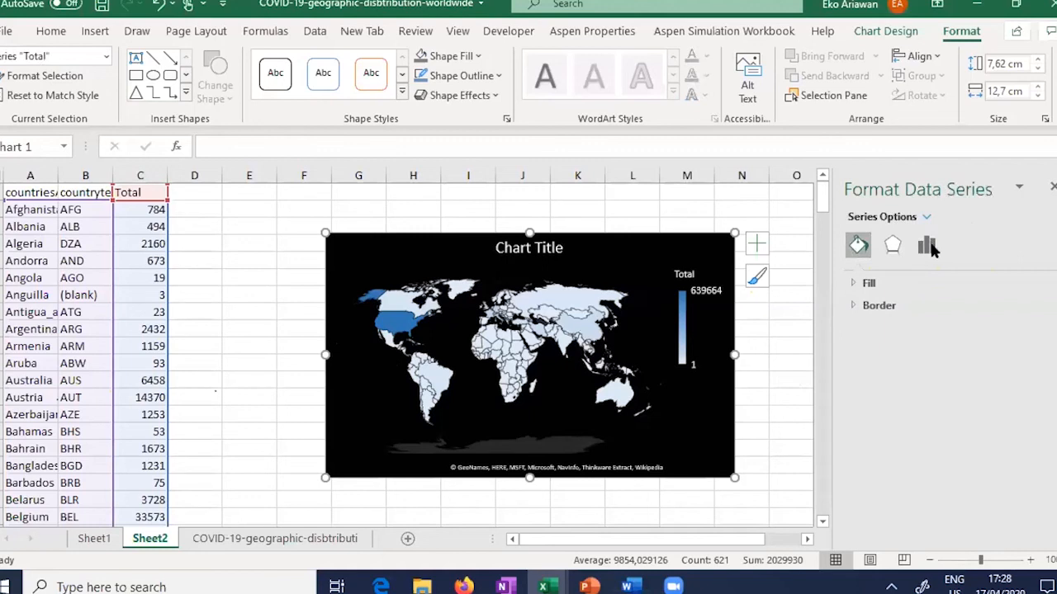
Step: Switch the Total series colour to a Diverging (3-color) scale
{"action": "left_click", "coordinate": [926, 246]}
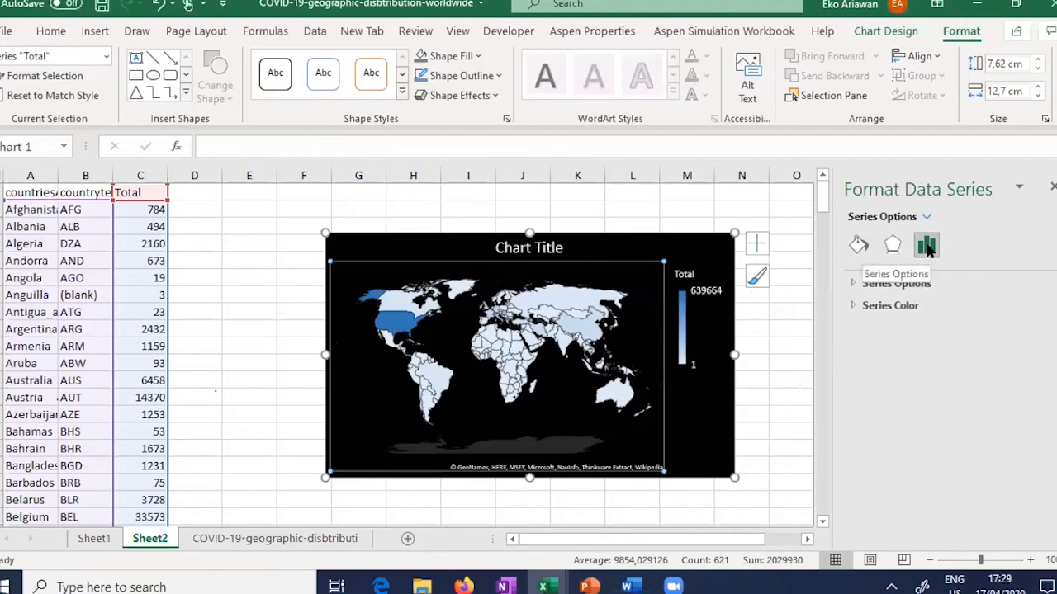
{"action": "left_click", "coordinate": [854, 307]}
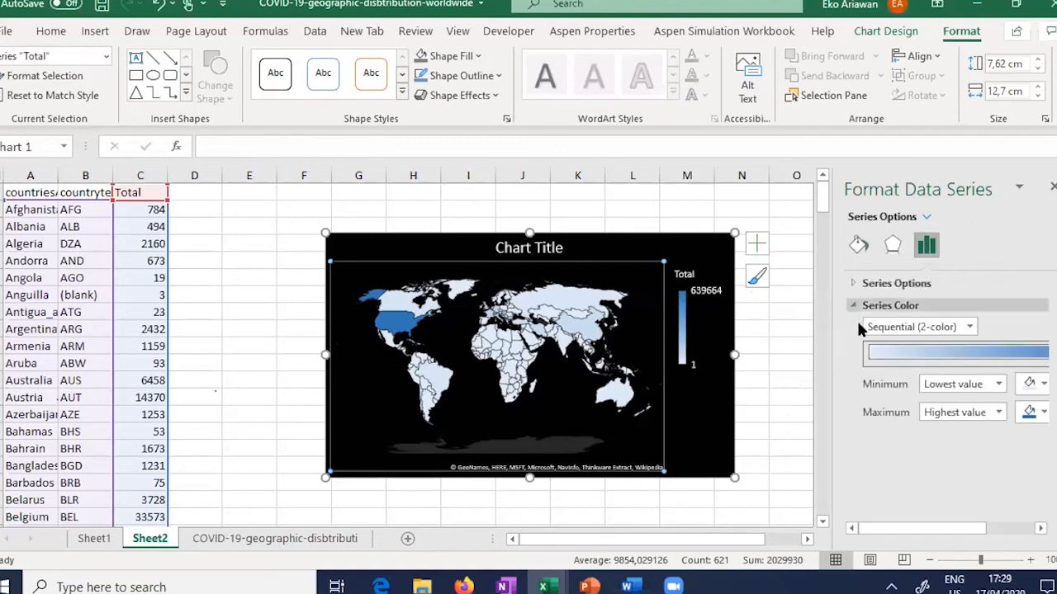
{"action": "left_click", "coordinate": [970, 326]}
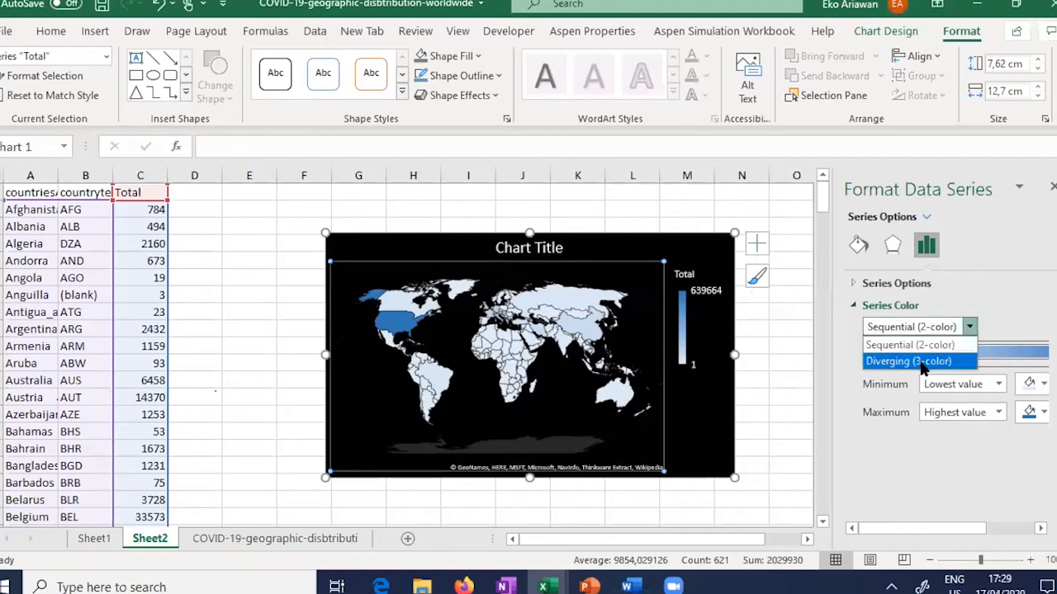
{"action": "left_click", "coordinate": [920, 362]}
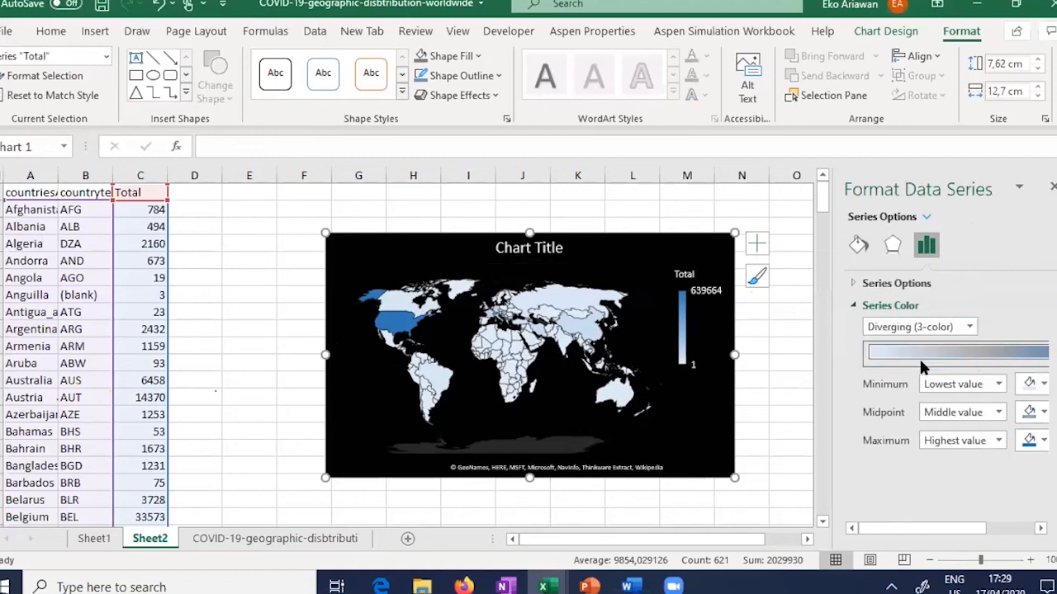
Step: Set the scale to light green for minimum, orange for midpoint, and red for maximum
{"action": "left_click", "coordinate": [1044, 384]}
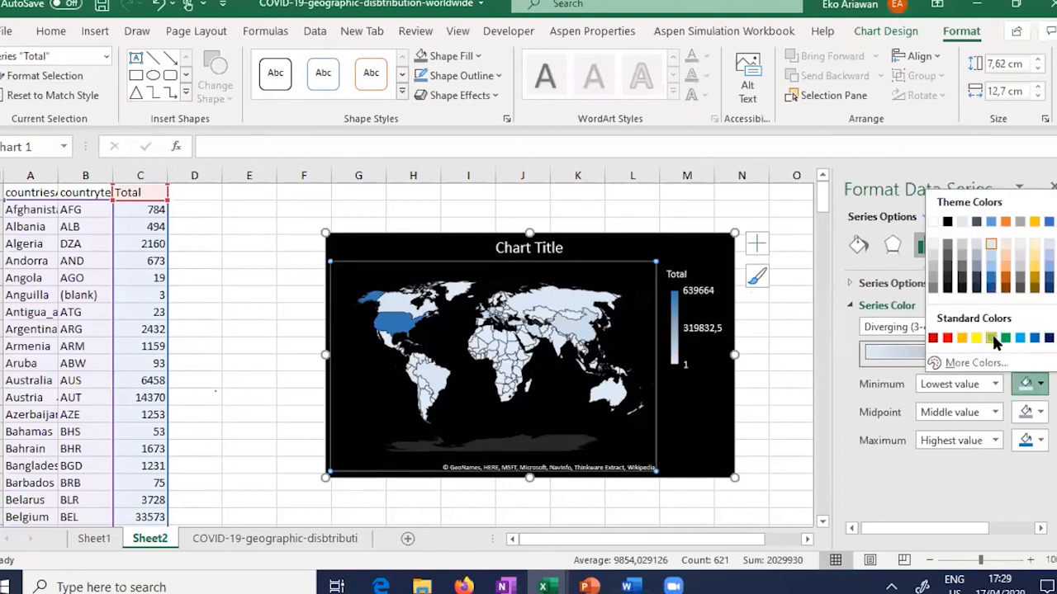
{"action": "left_click", "coordinate": [991, 338]}
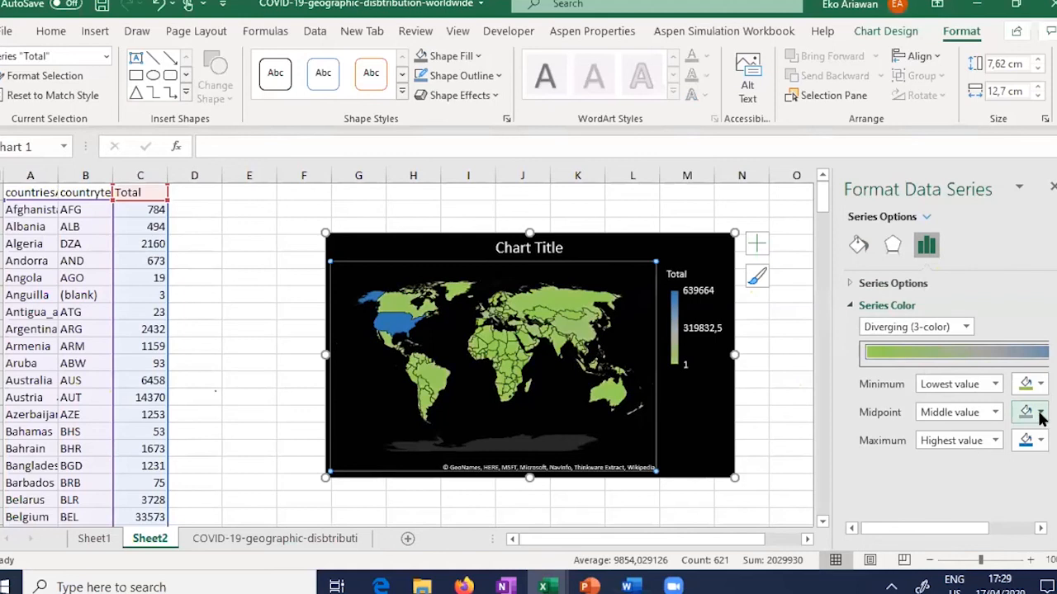
{"action": "left_click", "coordinate": [1039, 413]}
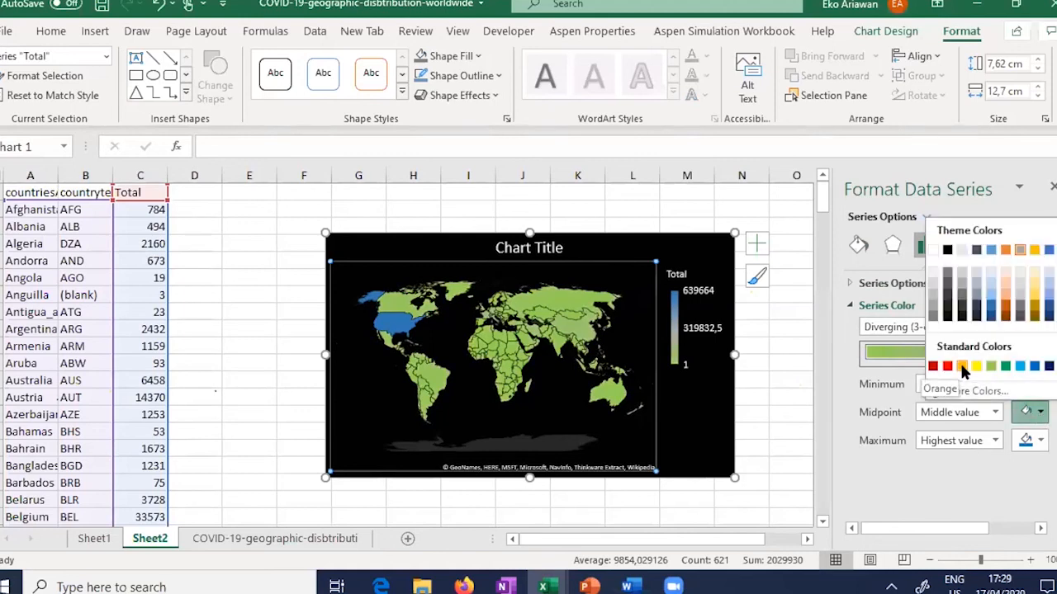
{"action": "left_click", "coordinate": [961, 366]}
{"action": "left_click", "coordinate": [1039, 441]}
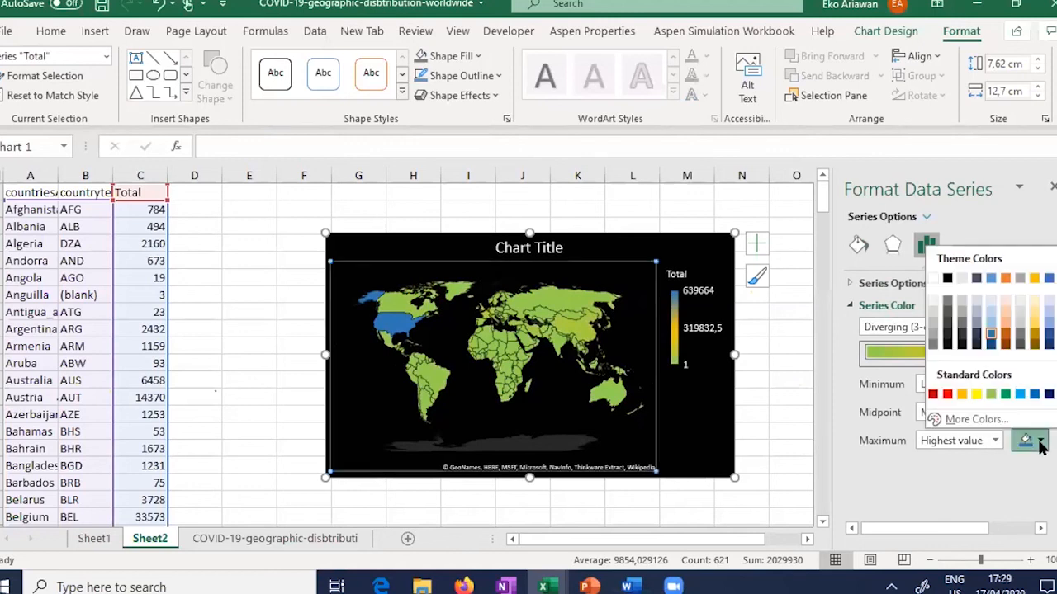
{"action": "left_click", "coordinate": [946, 395]}
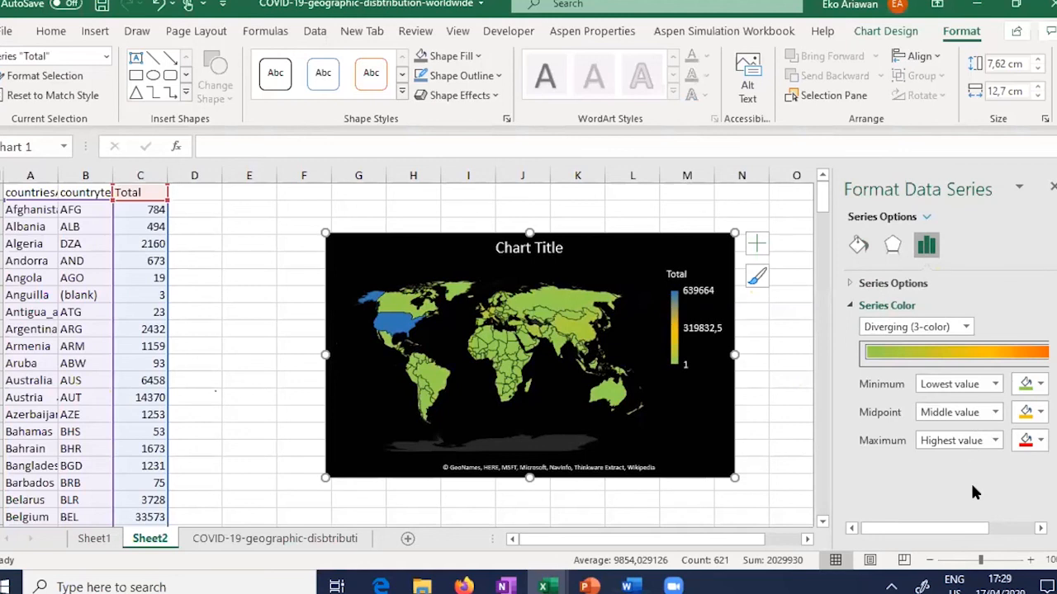
Step: Reselect the map chart and zoom in on the sheet
{"action": "left_click", "coordinate": [760, 379]}
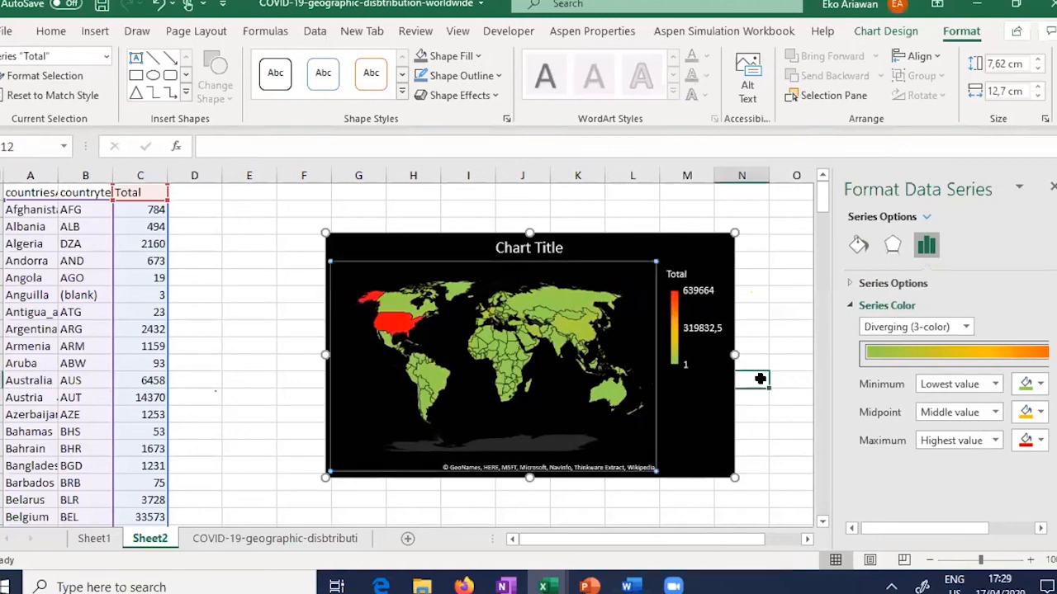
{"action": "left_click", "coordinate": [327, 473]}
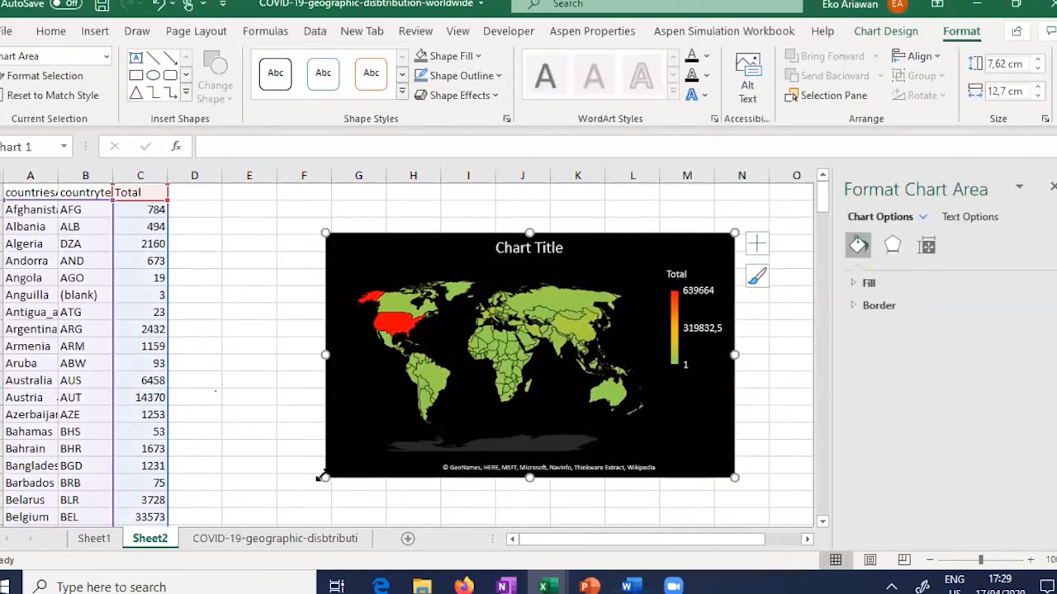
{"action": "left_click", "coordinate": [1030, 562]}
Step: Zoom in further on the green-to-red map and close the formatting pane
{"action": "left_click", "coordinate": [1028, 558]}
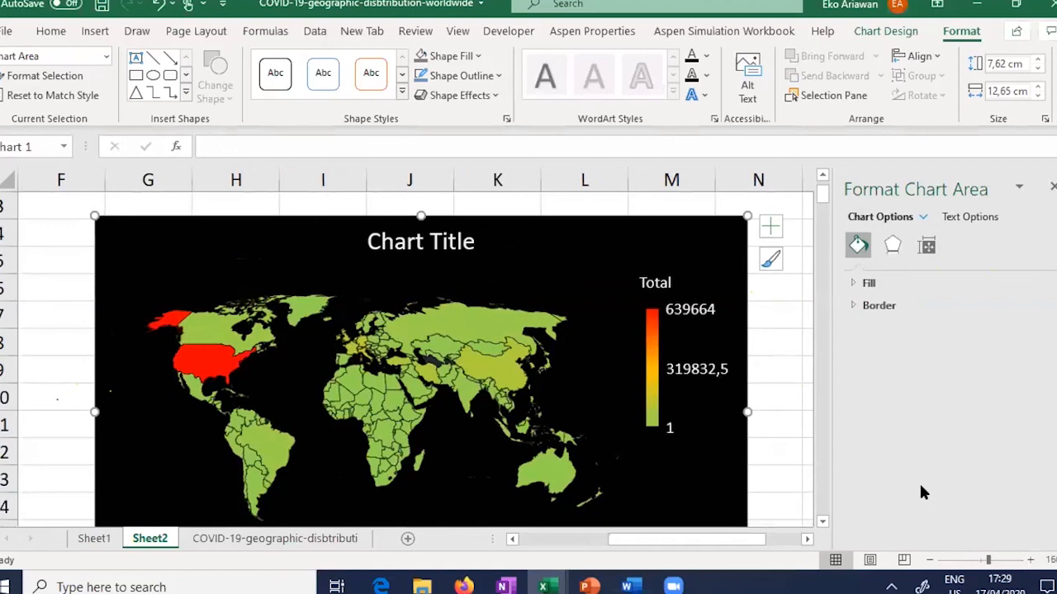
{"action": "left_click", "coordinate": [773, 360]}
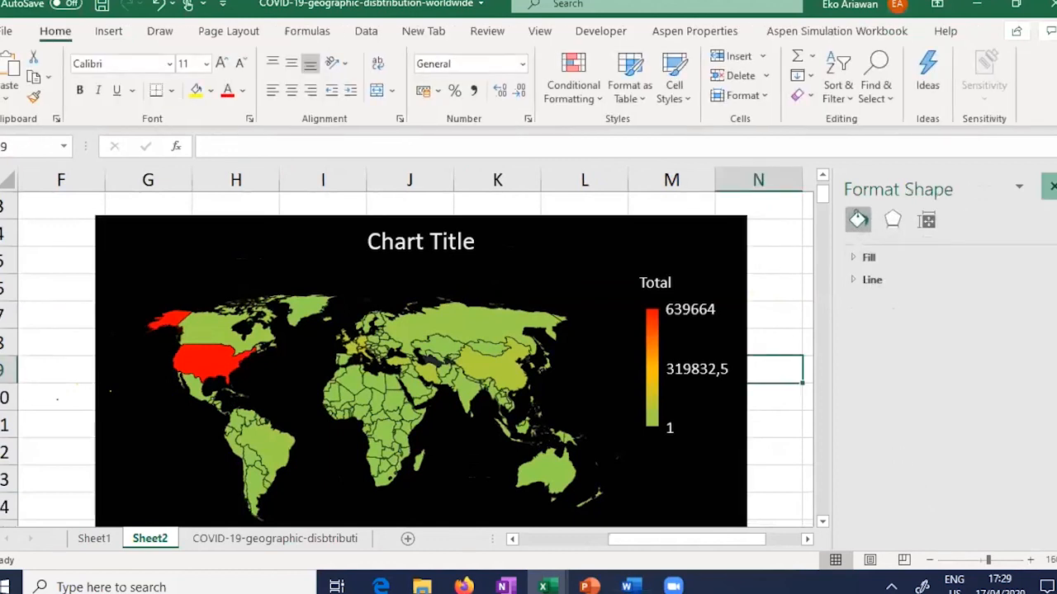
{"action": "left_click", "coordinate": [1052, 186]}
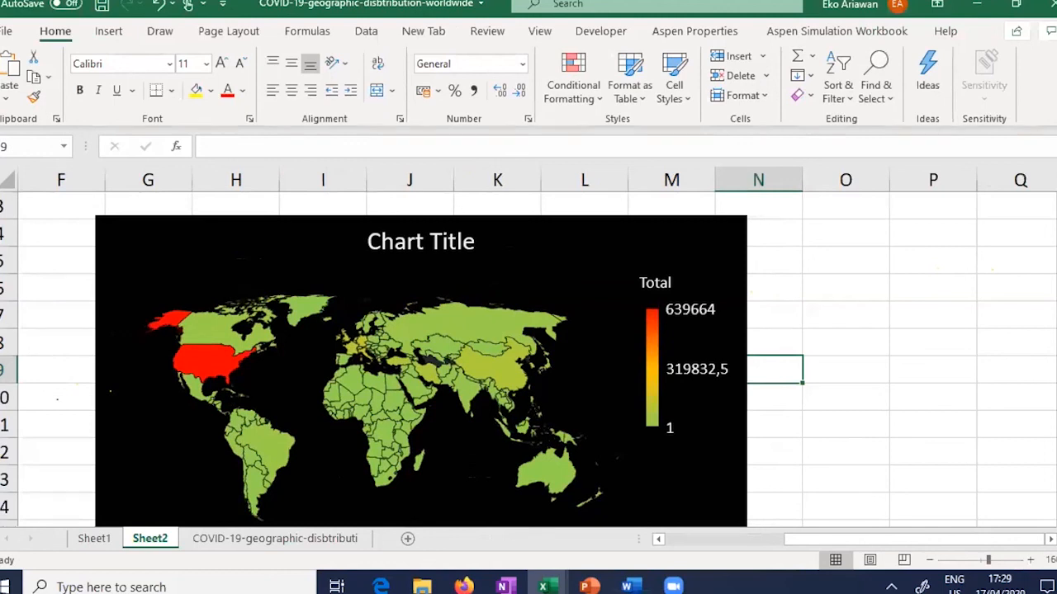
{"action": "scroll", "coordinate": [403, 359], "scroll_direction": "down", "scroll_amount": 1}
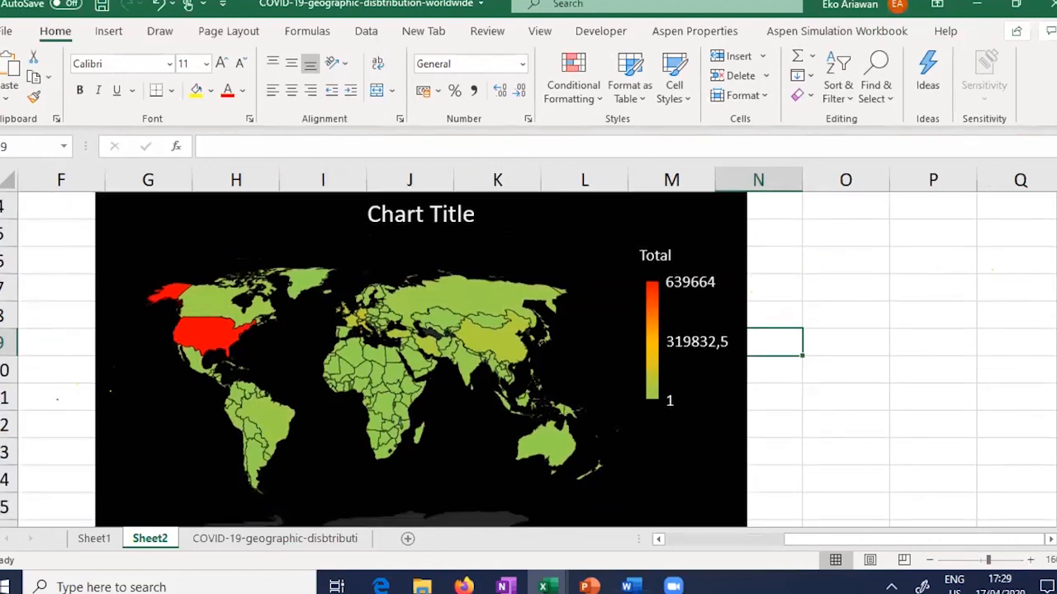
Step: Return to the COVID-19-geographic-disbtribution data sheet, then bring the Zoom app forward
{"action": "left_click", "coordinate": [224, 533]}
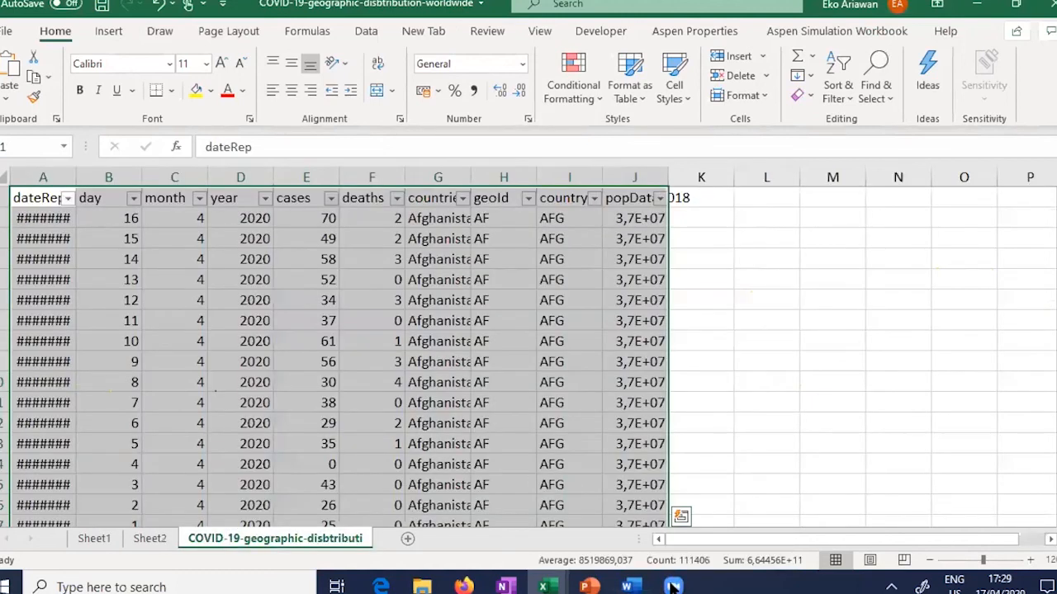
{"action": "mouse_move", "coordinate": [673, 586]}
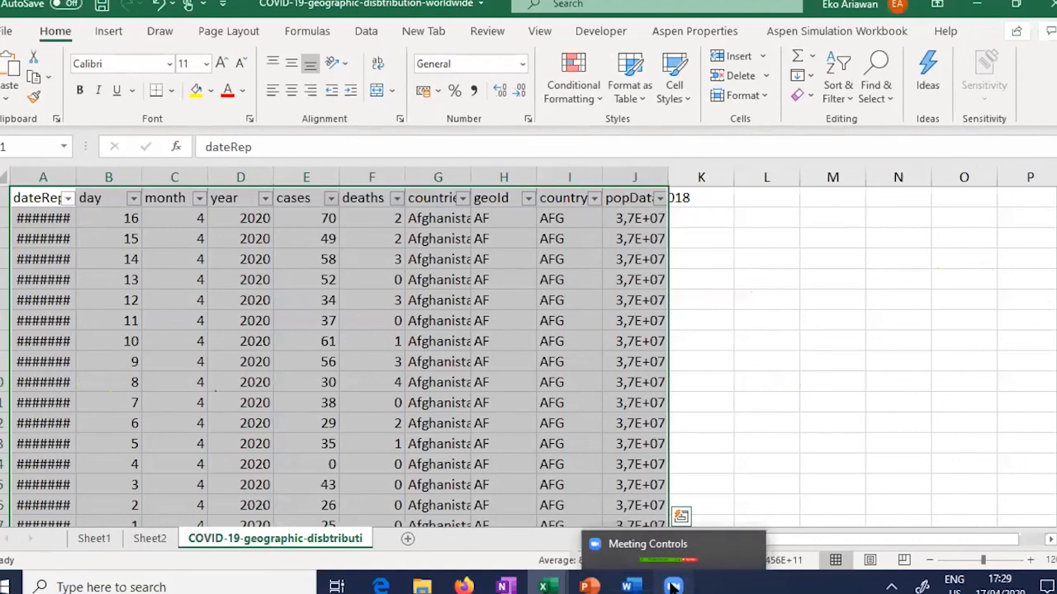
{"action": "left_click", "coordinate": [673, 586]}
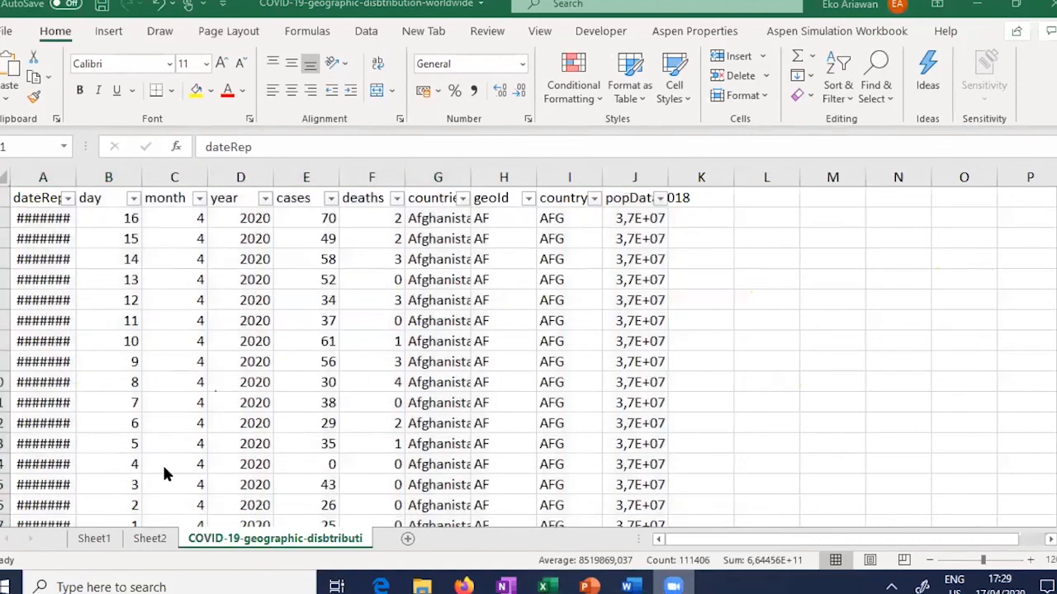